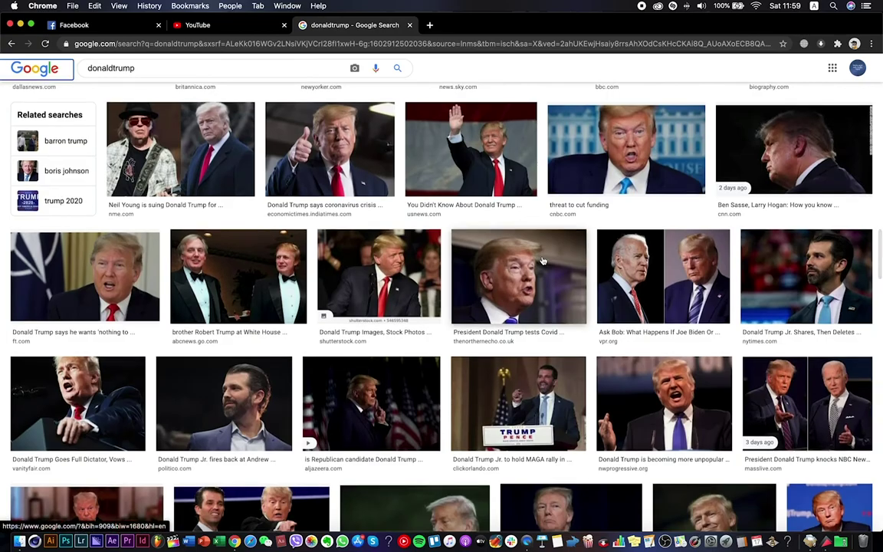
Browse the image results and preview the Sporting News photo of the man with his hand on his chest.
scroll(542, 261, "down", 3)
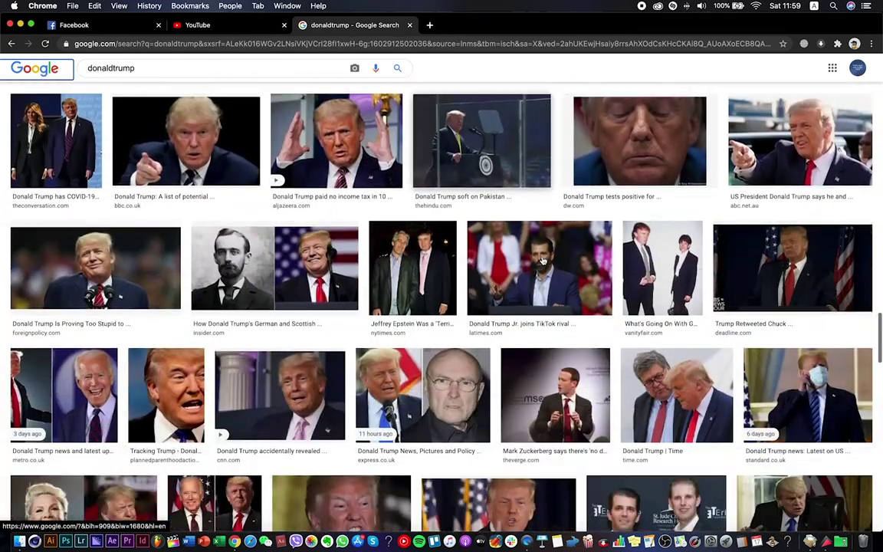
scroll(542, 261, "up", 15)
scroll(542, 262, "up", 3)
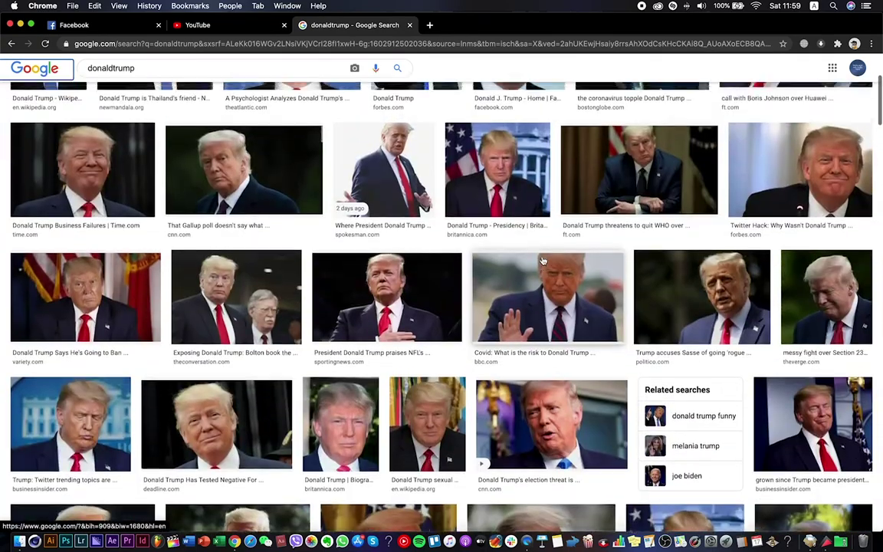
left_click(445, 307)
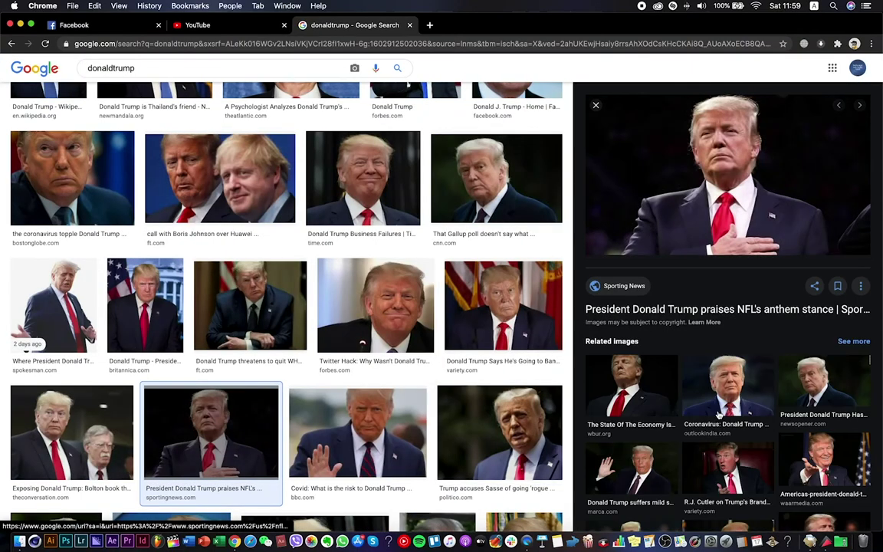
Preview the waarmedia.com related image, then the Stadium Astro version of the hand-on-chest photo.
scroll(828, 270, "down", 3)
left_click(828, 269)
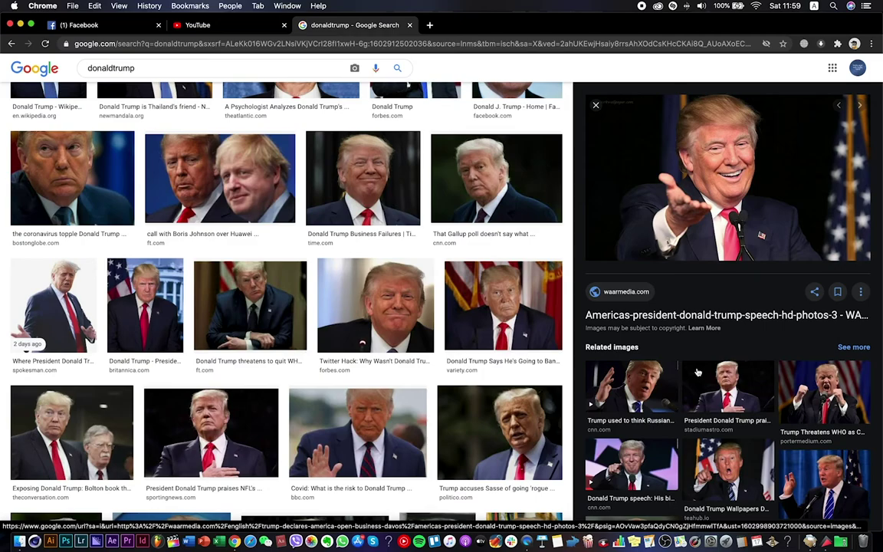
left_click(703, 381)
scroll(736, 330, "down", 2)
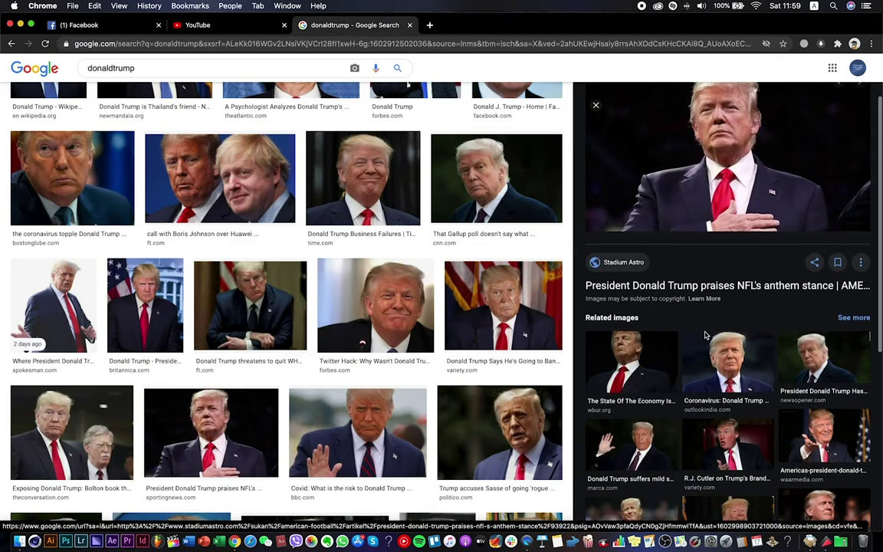
scroll(769, 402, "up", 3)
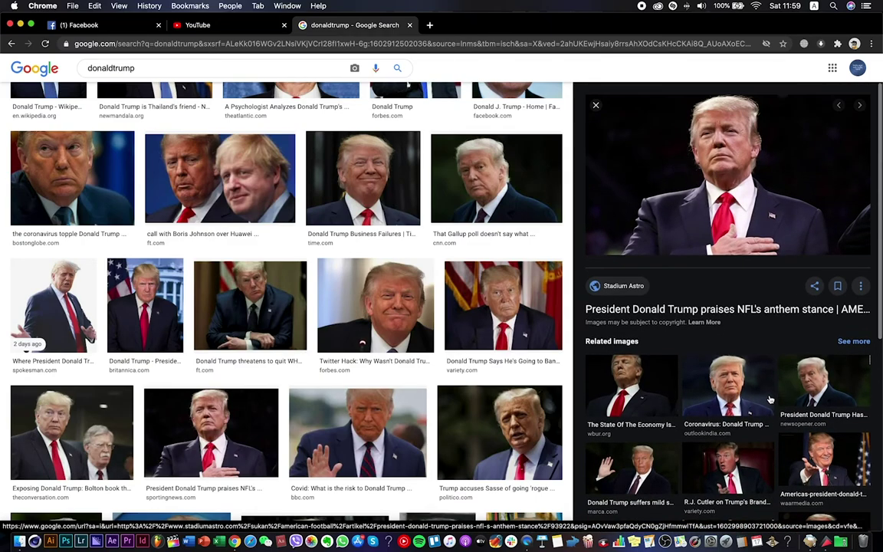
Copy the previewed Stadium Astro photo for use as a tracing reference.
scroll(512, 365, "down", 5)
scroll(514, 365, "up", 8)
scroll(515, 366, "down", 3)
scroll(150, 396, "up", 3)
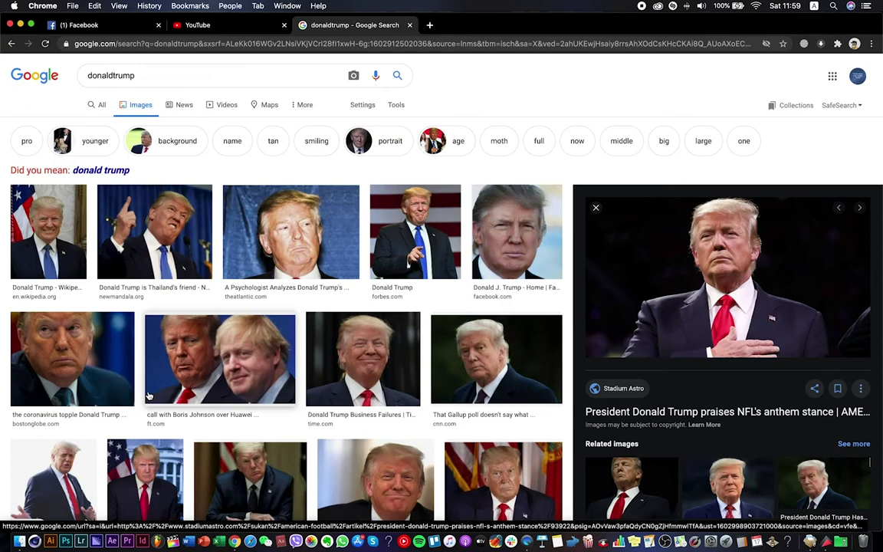
right_click(630, 292)
left_click(666, 384)
right_click(625, 257)
left_click(675, 349)
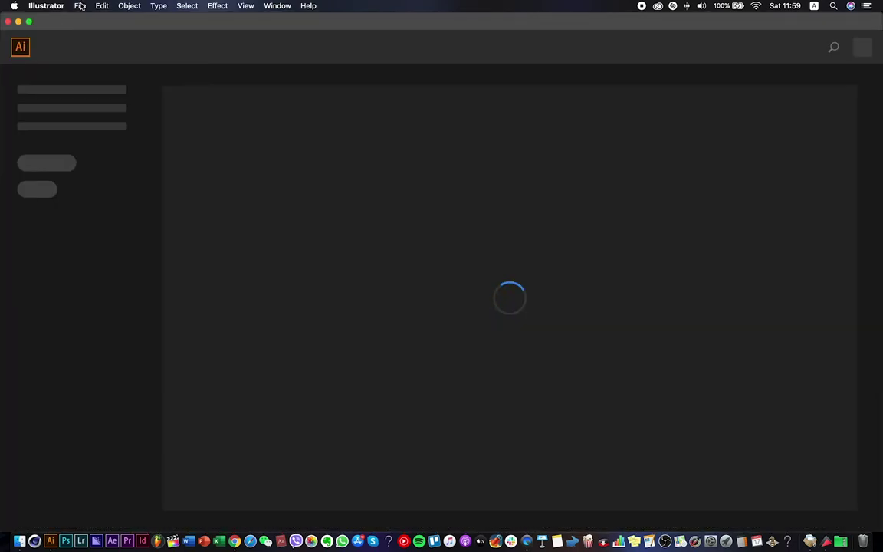
Switch to Illustrator and create a new document.
left_click(79, 5)
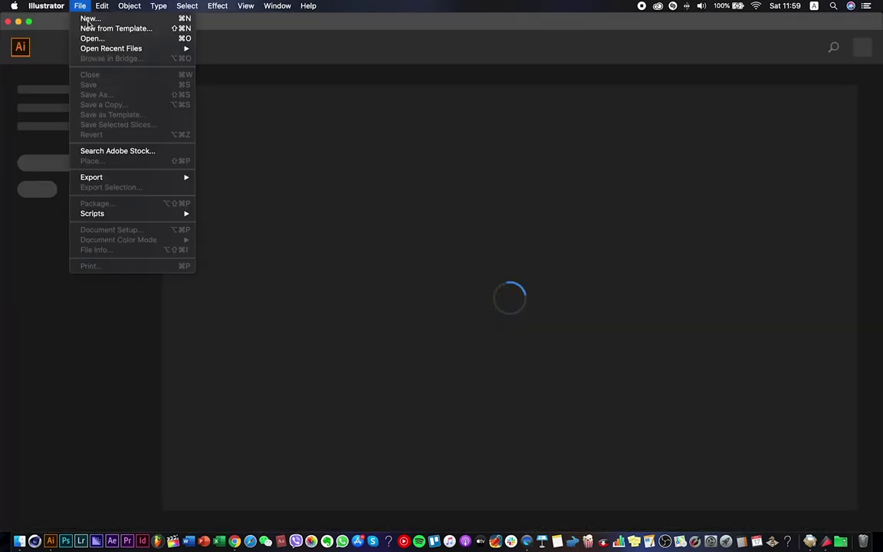
left_click(89, 20)
double_click(215, 303)
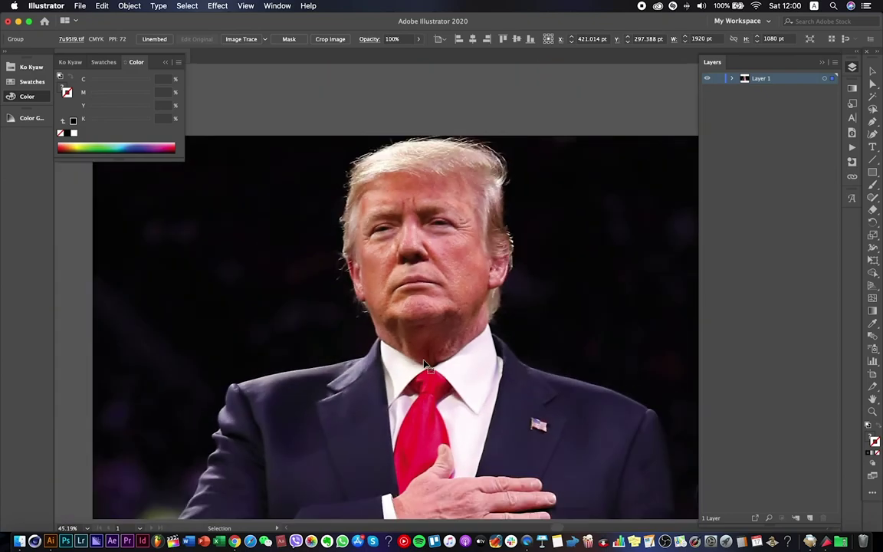
Scale the pasted photo down over the artboard, lock its layer and add Layer 2 above it.
left_click_drag(137, 167, 286, 250)
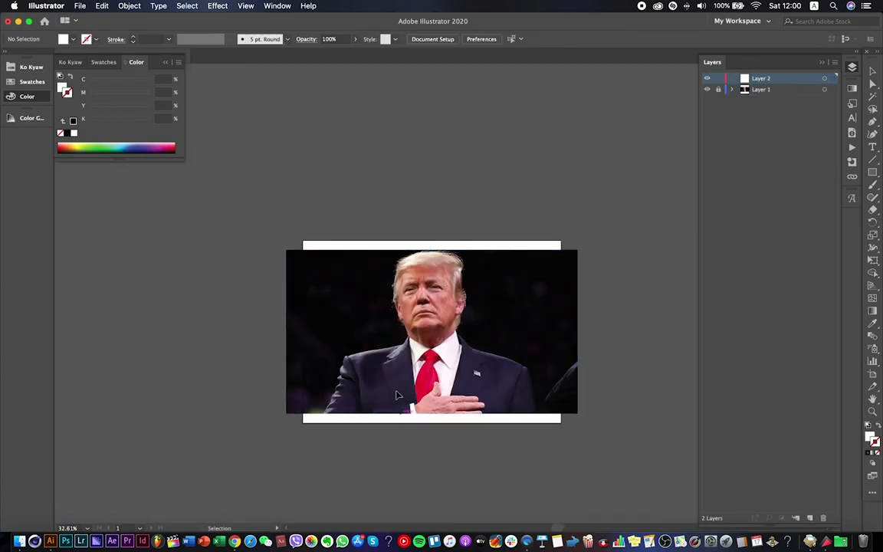
Start a white-filled Pen path on Layer 2 from below the left ear along the jawline to the right ear.
scroll(395, 315, "left", 1)
scroll(458, 294, "up", 5)
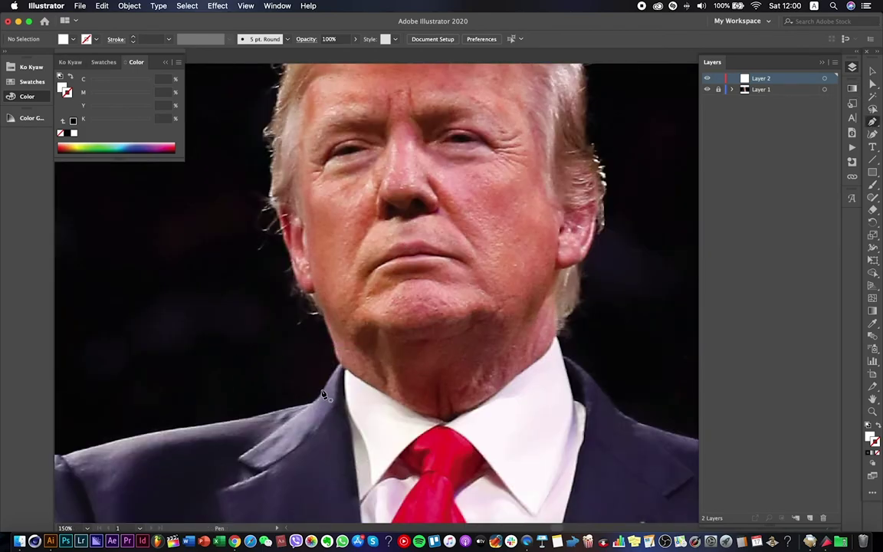
left_click_drag(385, 306, 363, 355)
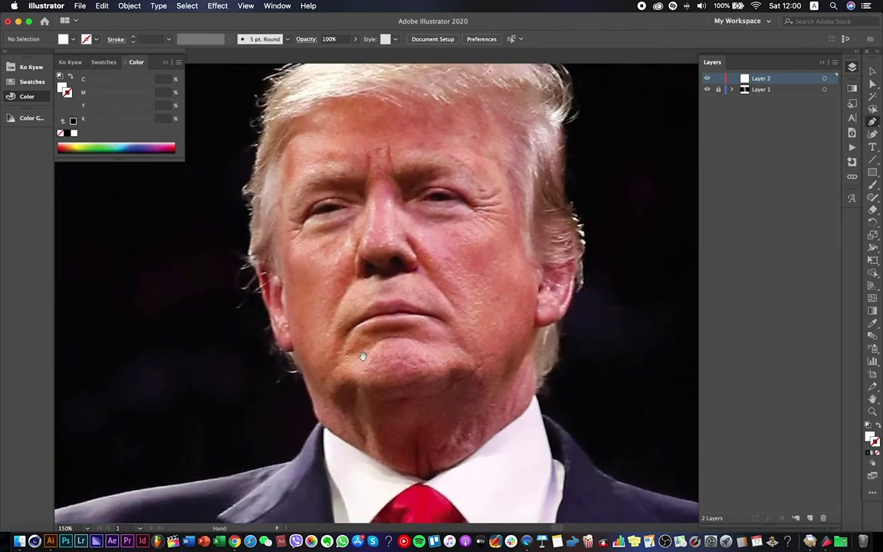
left_click_drag(549, 251, 562, 276)
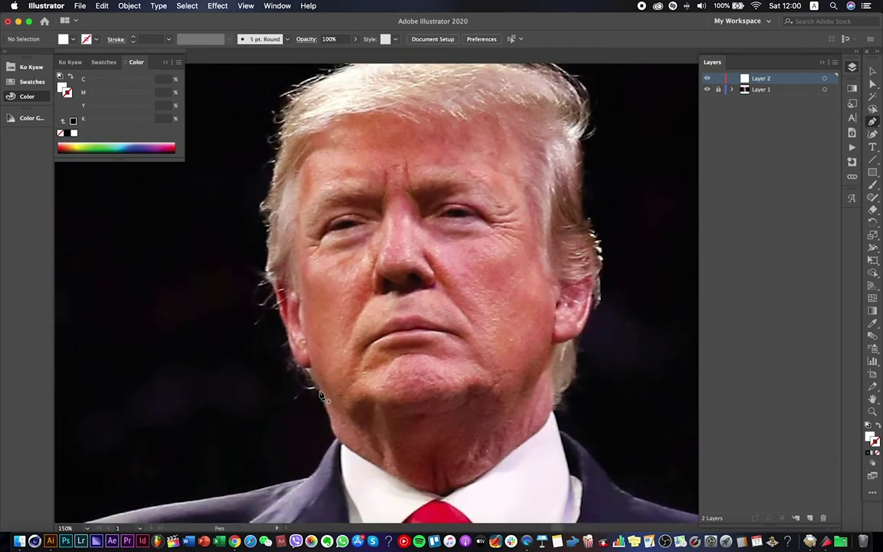
left_click(307, 372)
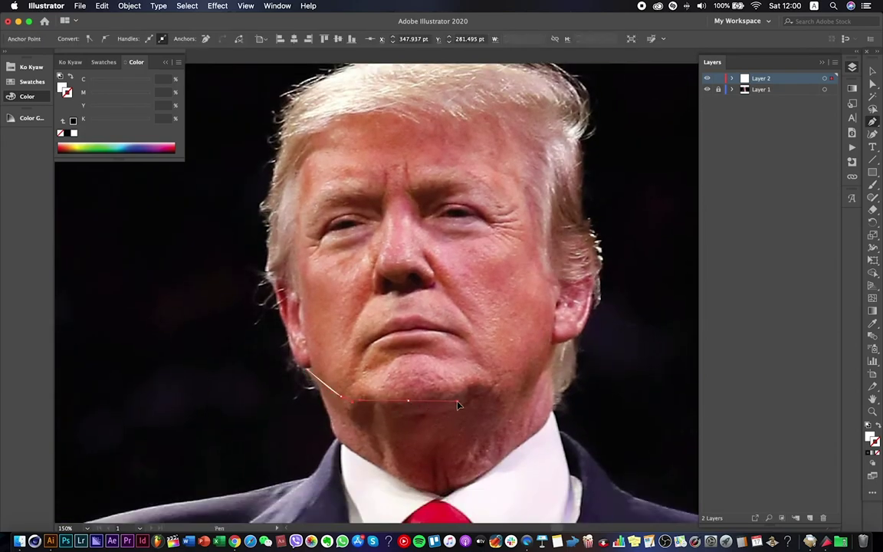
left_click(355, 400, "super")
left_click_drag(414, 399, 546, 378)
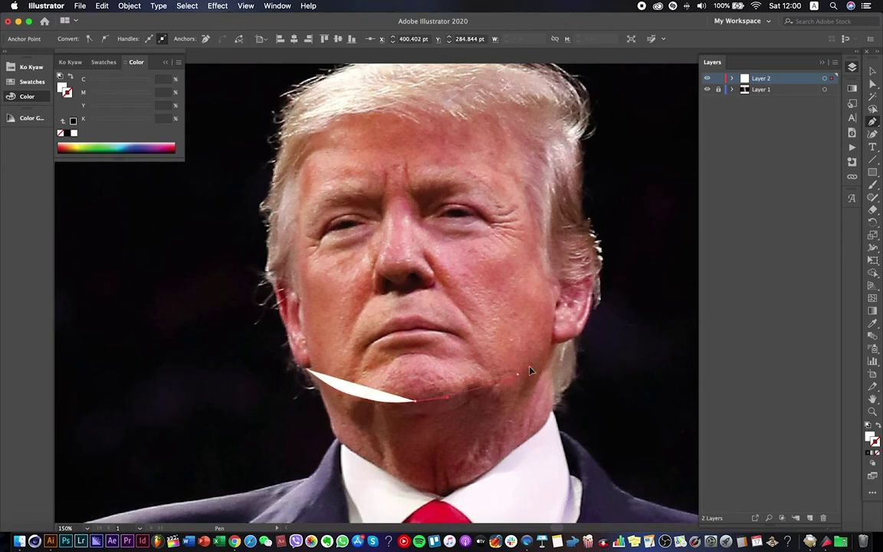
left_click_drag(569, 339, 572, 305)
Continue the face outline up the right side and over the top of the head, closing it at the left earlobe.
scroll(552, 276, "up", 3)
left_click_drag(523, 239, 489, 195)
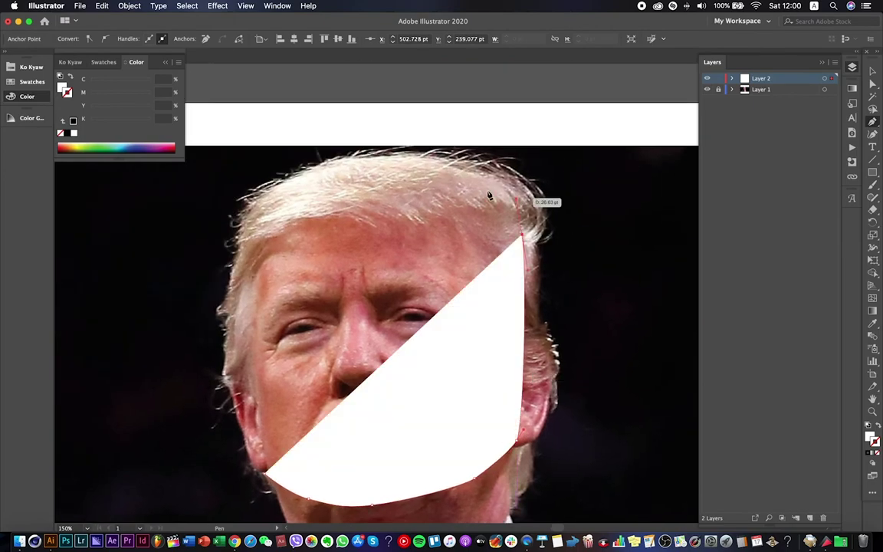
left_click_drag(365, 170, 288, 177)
left_click_drag(245, 255, 279, 492)
left_click(264, 474)
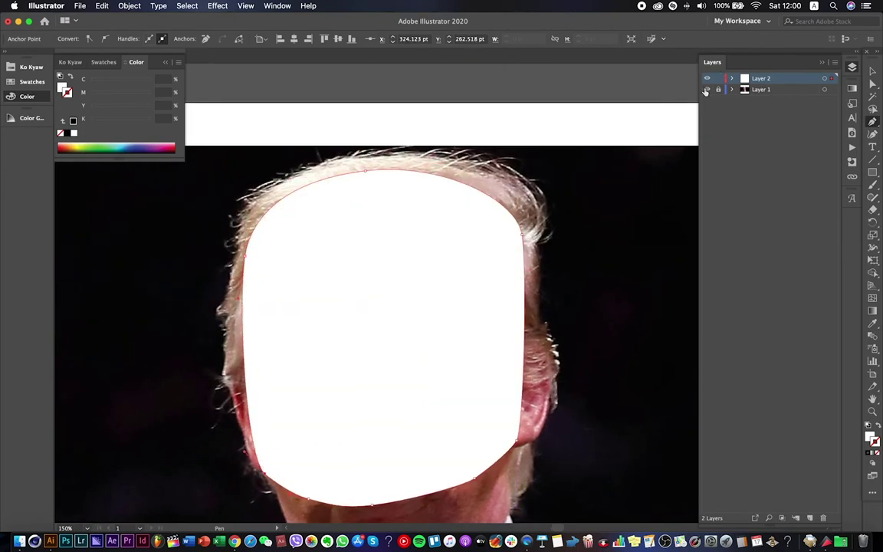
Hide the face shape and start a hair path from the left sideburn up the temple to the forehead.
left_click(706, 89)
left_click_drag(227, 379, 251, 395)
left_click_drag(252, 318, 258, 281)
left_click_drag(289, 234, 325, 234)
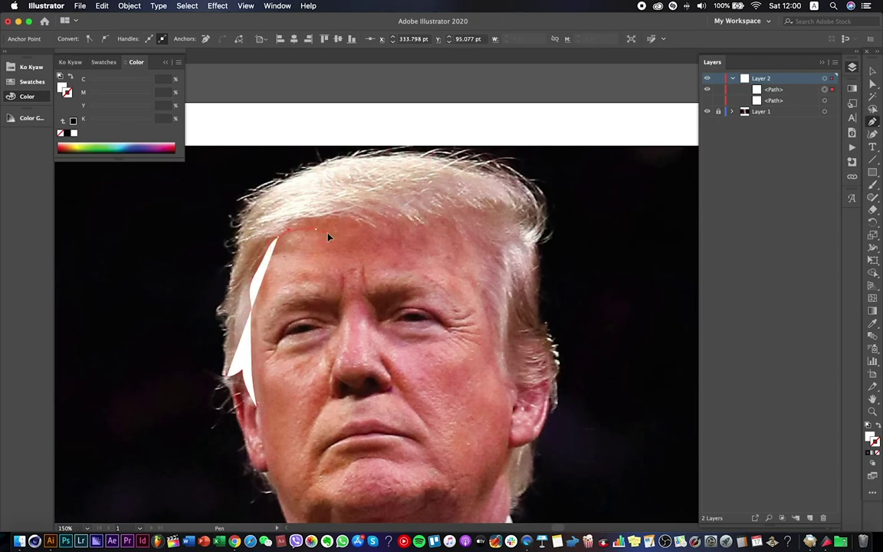
Trace curved, pointed hair strands along the left and middle part of the forehead hairline.
scroll(305, 232, "up", 3)
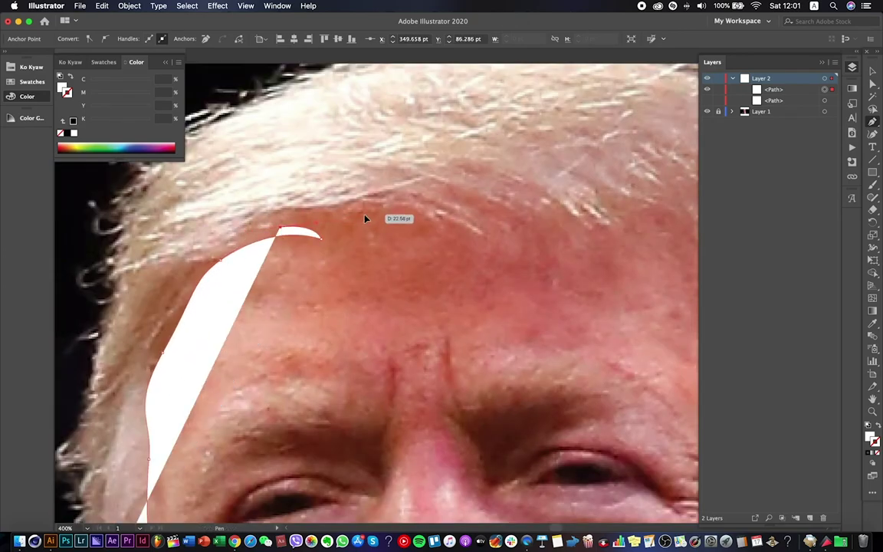
left_click(450, 243)
left_click(393, 206)
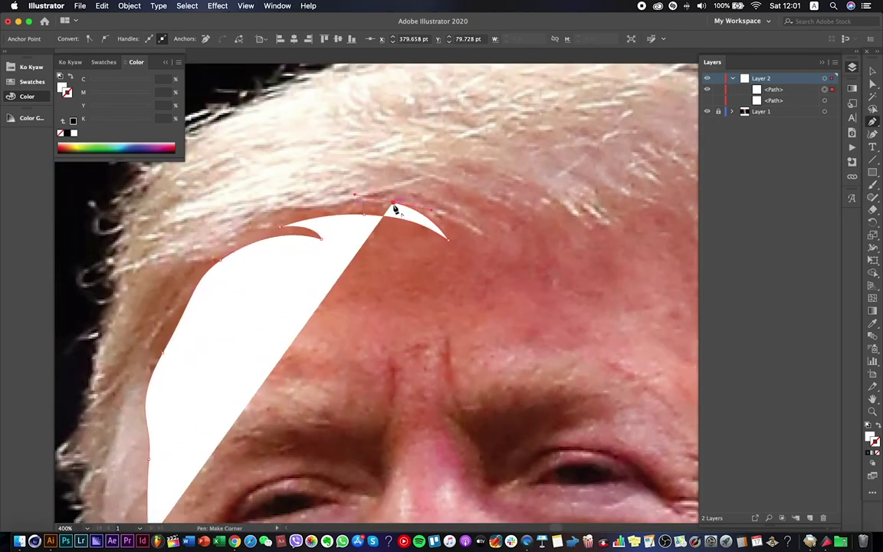
left_click(485, 234)
left_click_drag(424, 189, 431, 200)
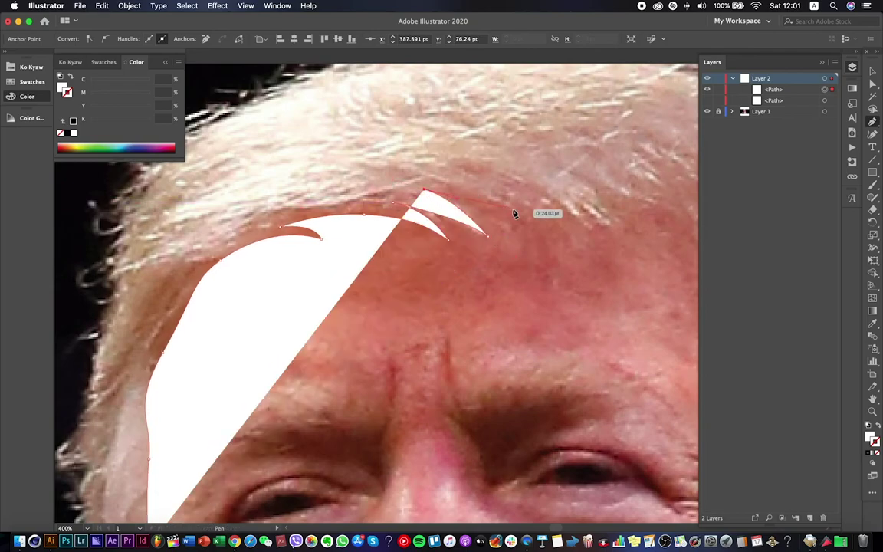
left_click_drag(500, 202, 519, 217)
left_click_drag(480, 185, 483, 192)
left_click(580, 223)
Extend the hair path with more pointed strands along the right part of the forehead hairline.
left_click_drag(580, 223, 433, 254)
left_click(393, 243)
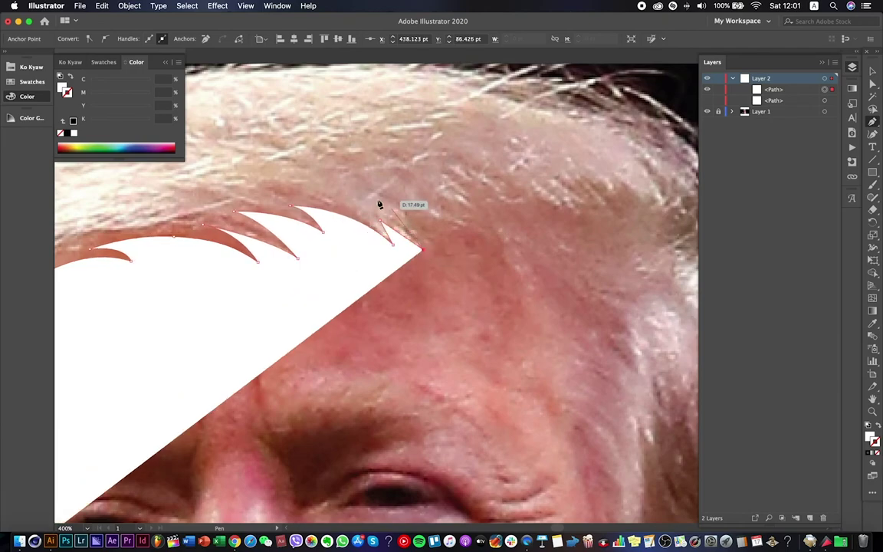
left_click_drag(376, 197, 402, 211)
left_click(483, 226)
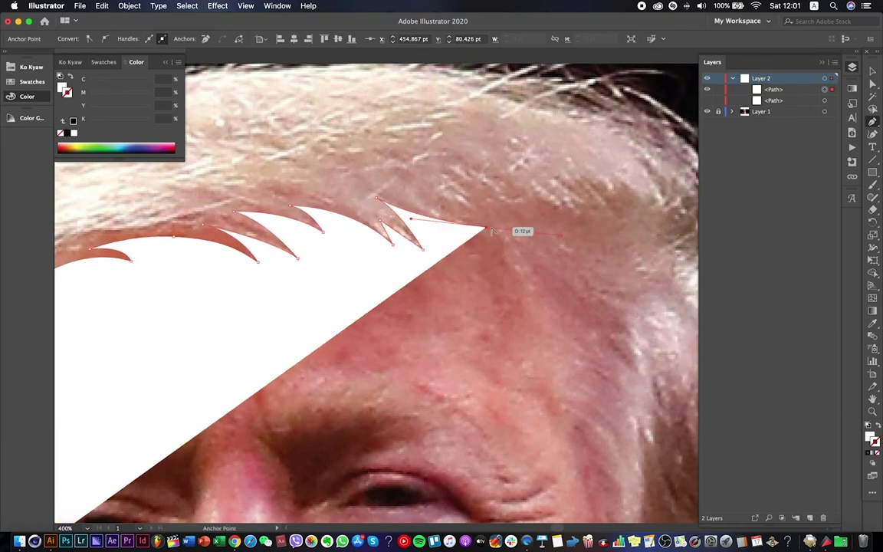
left_click_drag(416, 185, 429, 209)
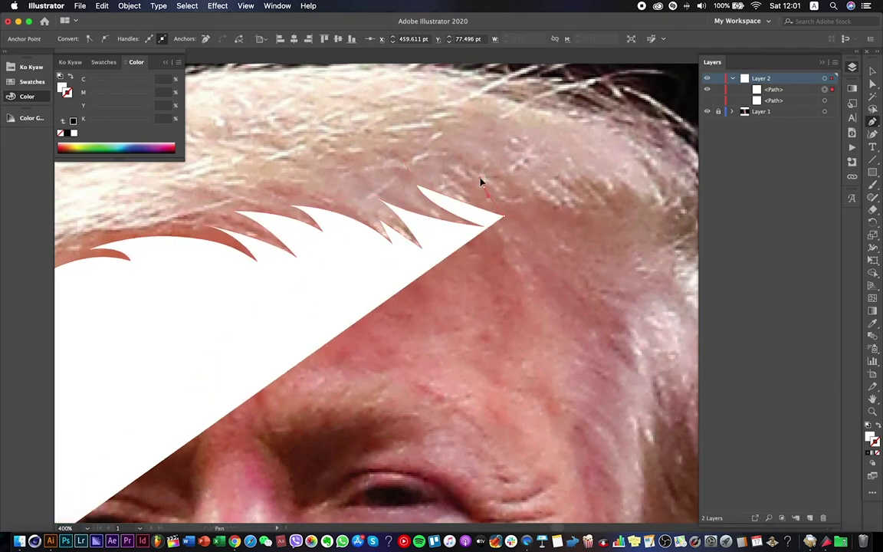
left_click(481, 186)
left_click_drag(502, 203, 525, 205)
left_click(500, 176)
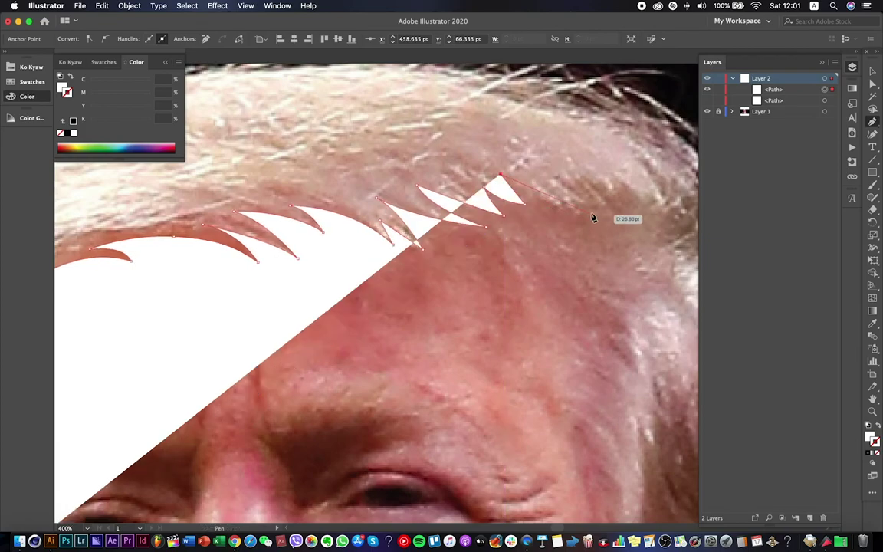
left_click(571, 219)
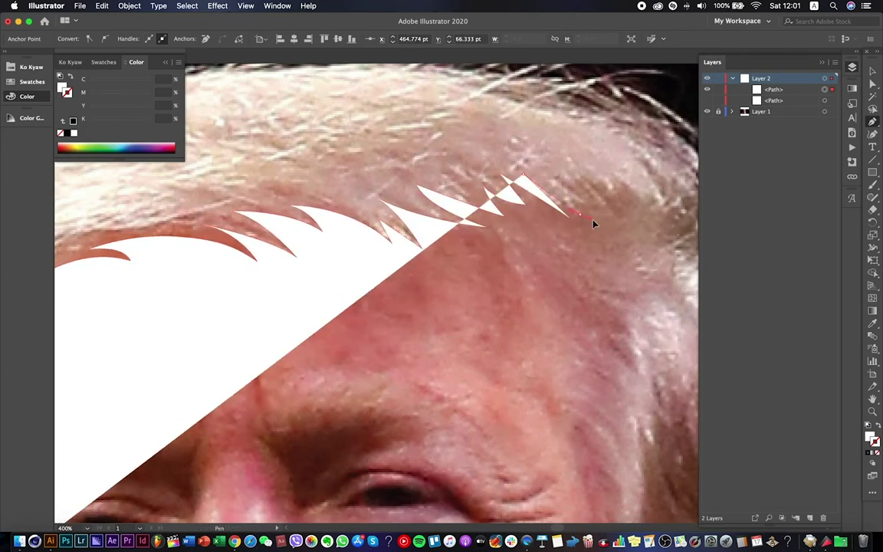
Carry the hair path around the right temple and down to pointed sideburn tips beside the right ear.
left_click_drag(590, 221, 359, 227)
left_click(457, 329)
scroll(457, 329, "down", 4)
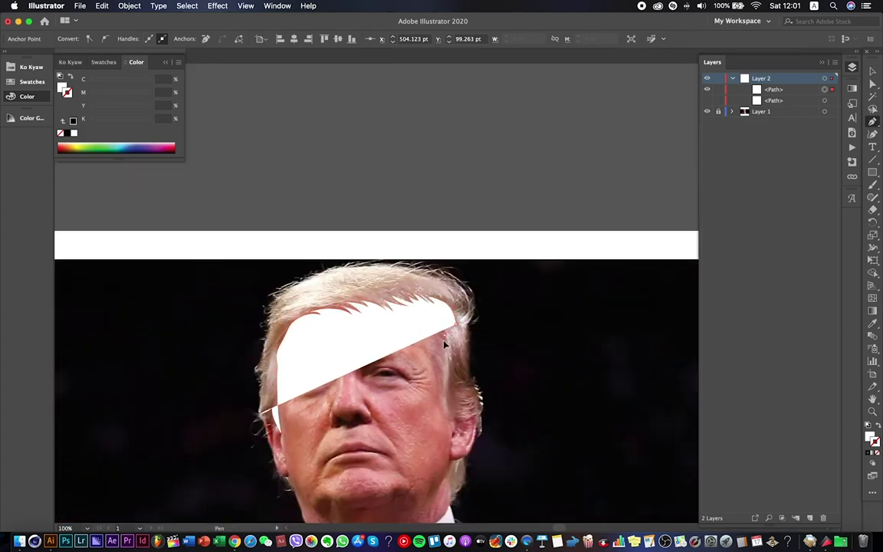
left_click_drag(435, 396, 447, 418)
scroll(445, 420, "up", 2)
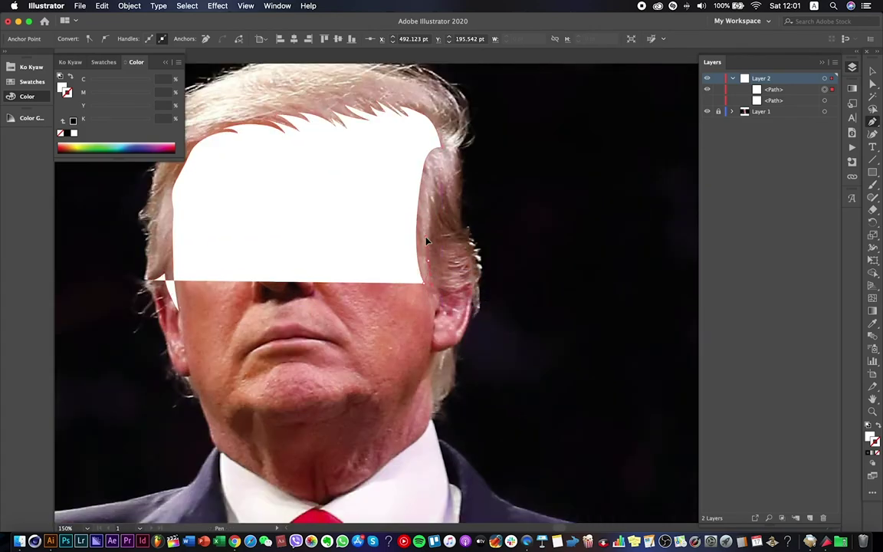
left_click_drag(426, 287, 421, 265)
left_click_drag(426, 304, 424, 162)
Trace the outer hair edge with pointed strands across the upper right of the head.
scroll(456, 231, "up", 3)
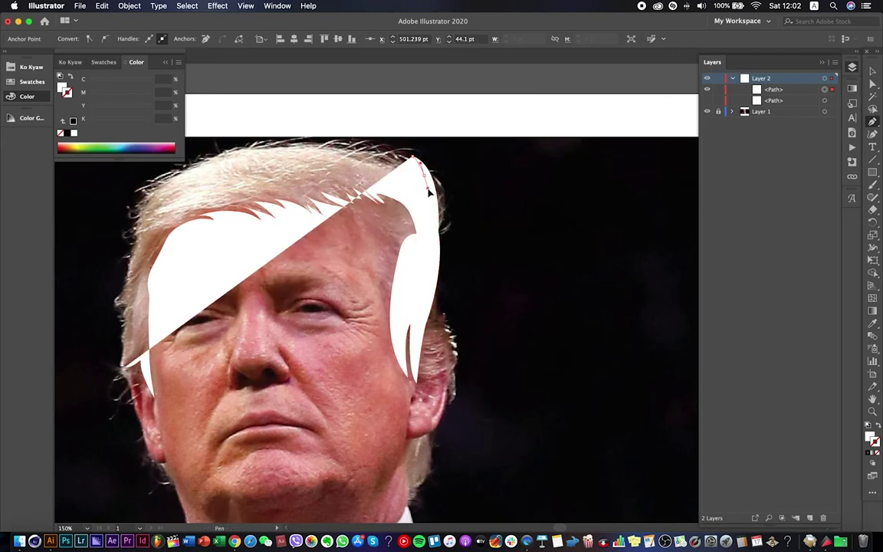
left_click(379, 150)
left_click_drag(386, 164, 366, 142)
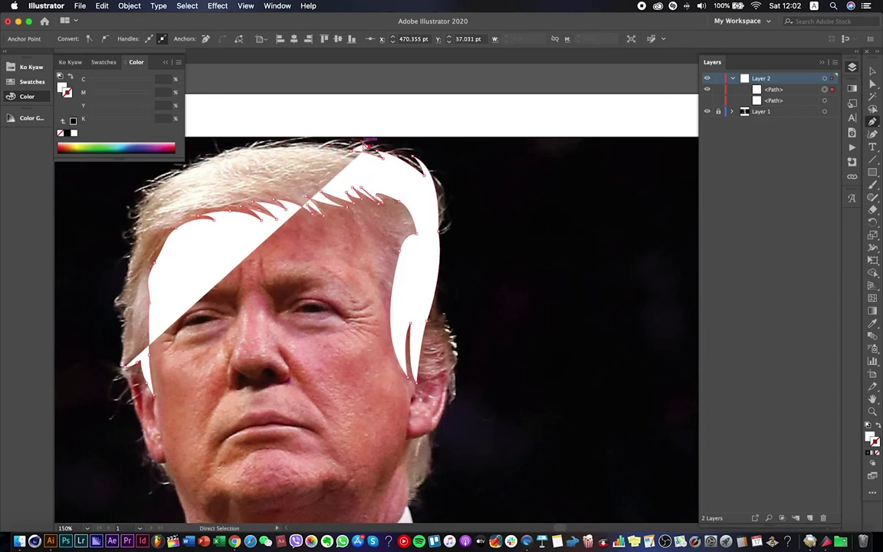
scroll(366, 143, "up", 5)
left_click_drag(379, 160, 457, 171)
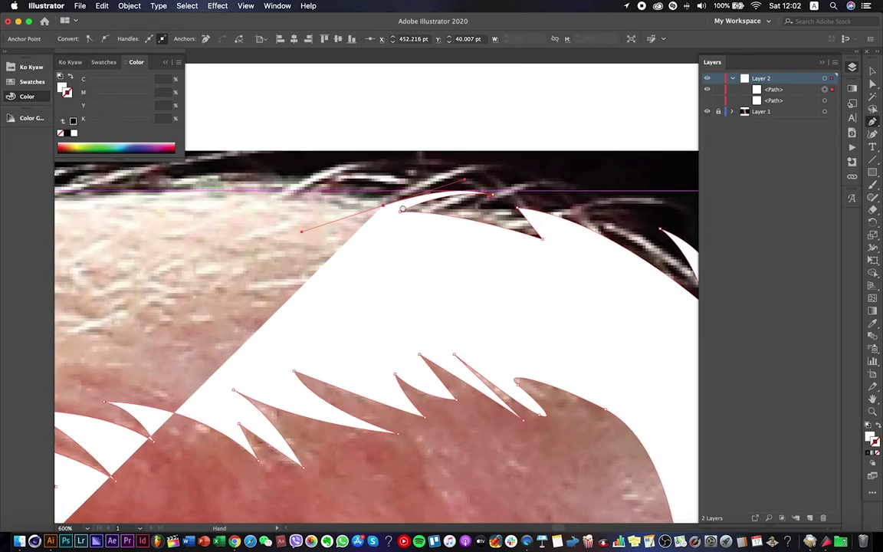
Continue the hair outline along the top of the head with curved, pointed strands toward the left.
left_click_drag(396, 219, 567, 250)
left_click_drag(481, 229, 527, 217)
left_click(551, 209)
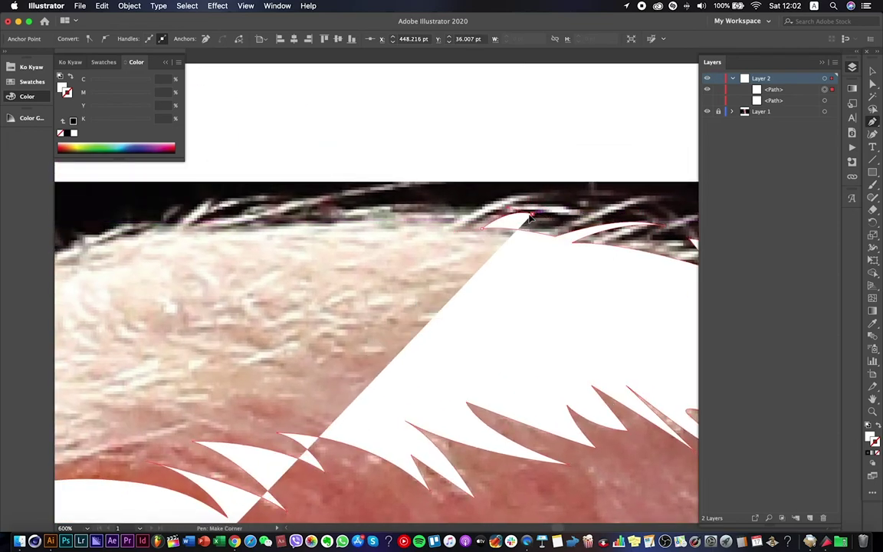
left_click(466, 229)
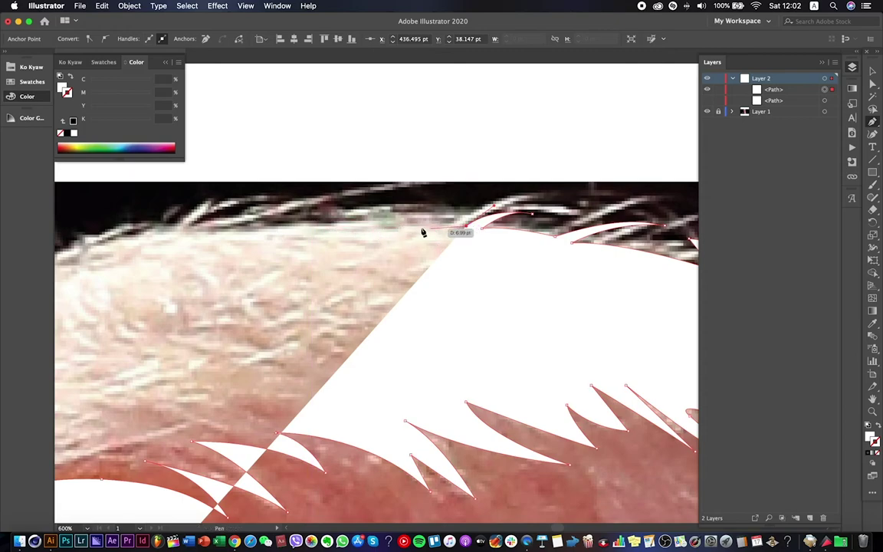
left_click(360, 223)
Carry the hair outline over the upper left of the head, tracing a swept strand there.
left_click_drag(259, 228, 226, 244)
left_click_drag(138, 259, 237, 224)
left_click_drag(306, 197, 306, 197)
key("cmd+z")
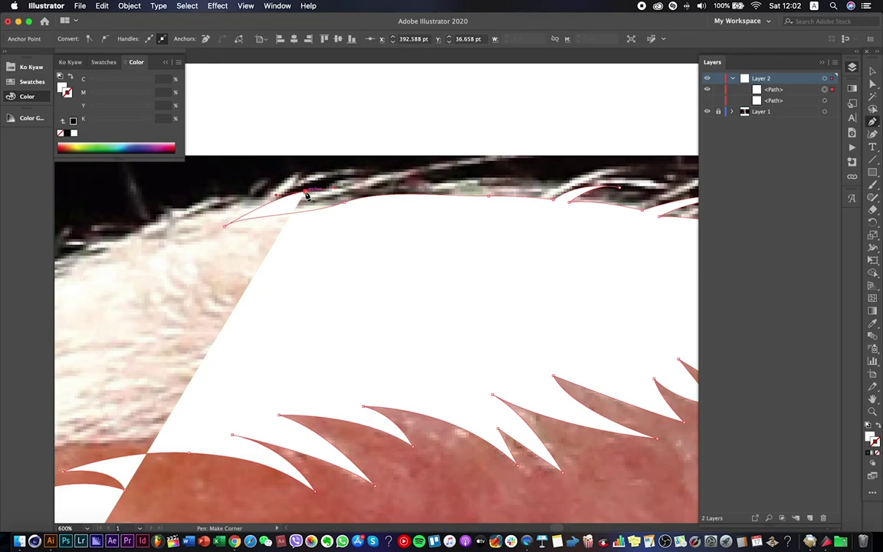
left_click_drag(119, 280, 336, 197)
Trace the hair outline down the left side of the head and close it at the sideburn near the ear.
scroll(336, 197, "down", 8)
scroll(306, 307, "up", 3)
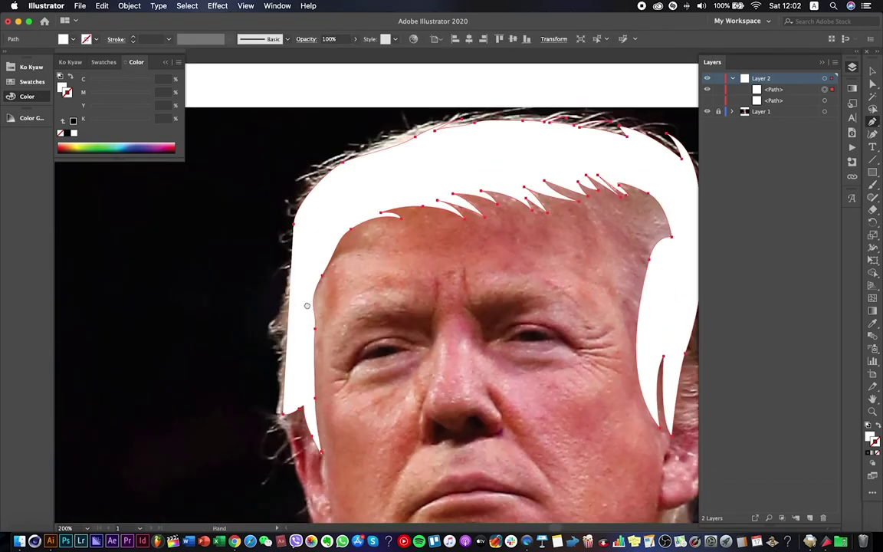
scroll(307, 345, "down", 2)
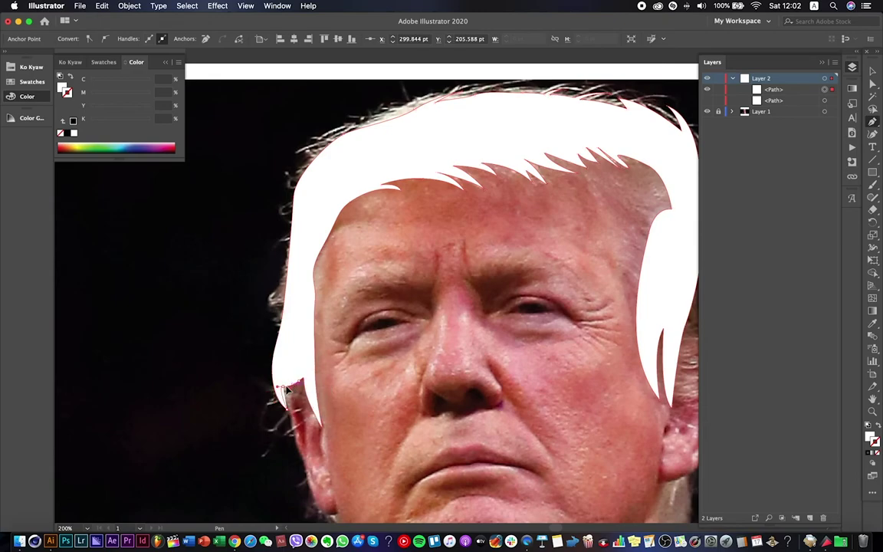
scroll(288, 391, "down", 6)
key("v")
key("cmd+shift+a")
Draw a separate closed hair shape filling the bare area at the right temple and deselect it.
left_click_drag(464, 397, 491, 218)
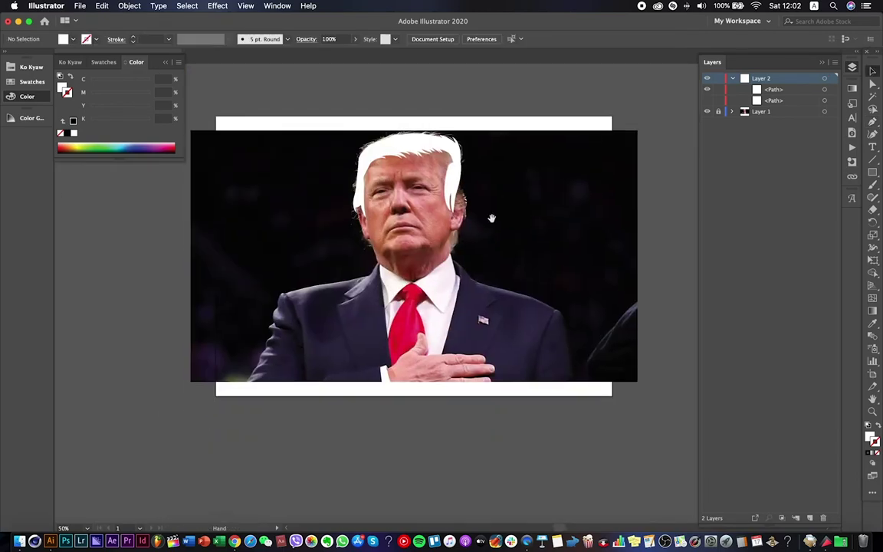
scroll(467, 173, "up", 6)
key("p")
left_click(387, 130)
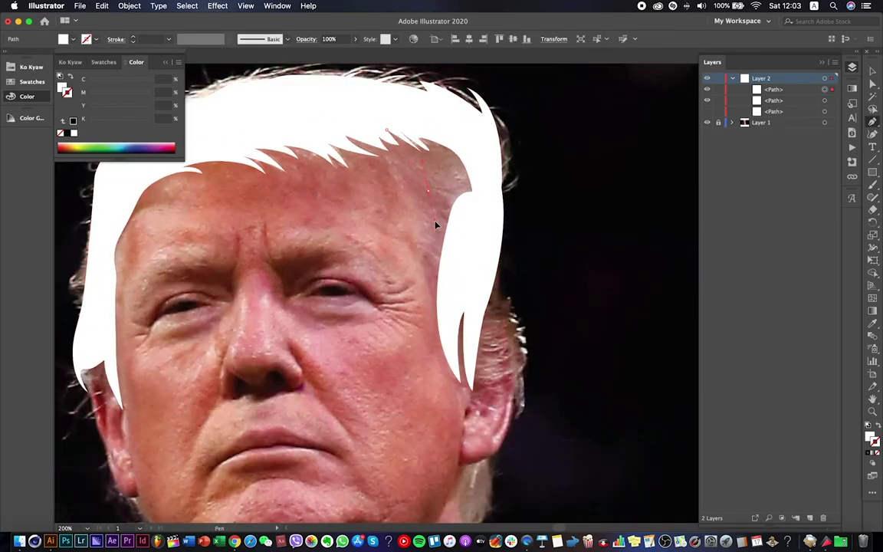
left_click(439, 267)
left_click(465, 241)
left_click(470, 150)
left_click(447, 133)
left_click(410, 106)
left_click(387, 109)
left_click(591, 184, "super")
scroll(591, 184, "down", 4)
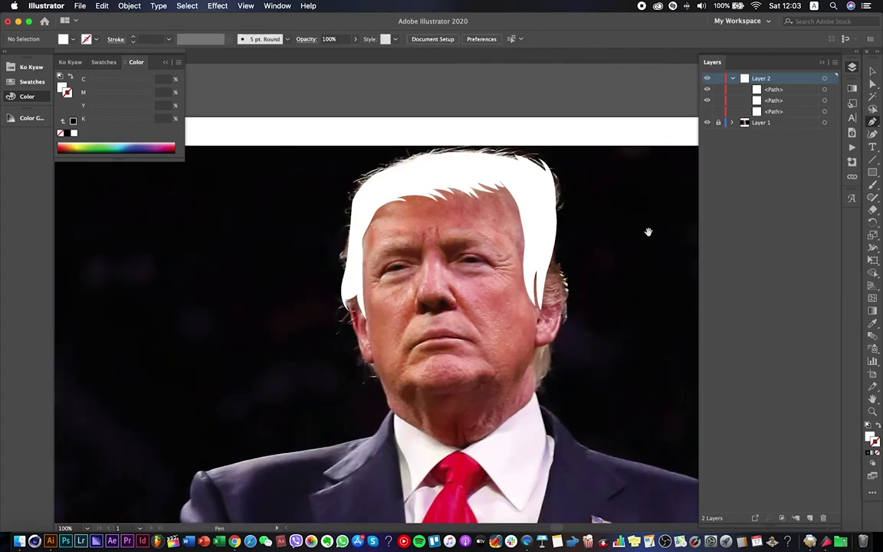
Show the hidden face path and apply light skin-tone swatches from the Ko Kyaw library to its fill and stroke.
scroll(650, 237, "up", 2)
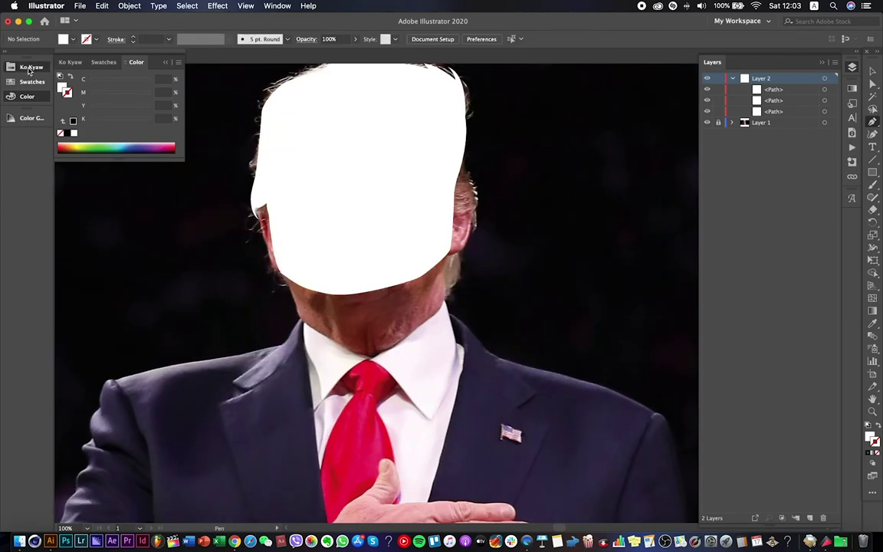
left_click(29, 68)
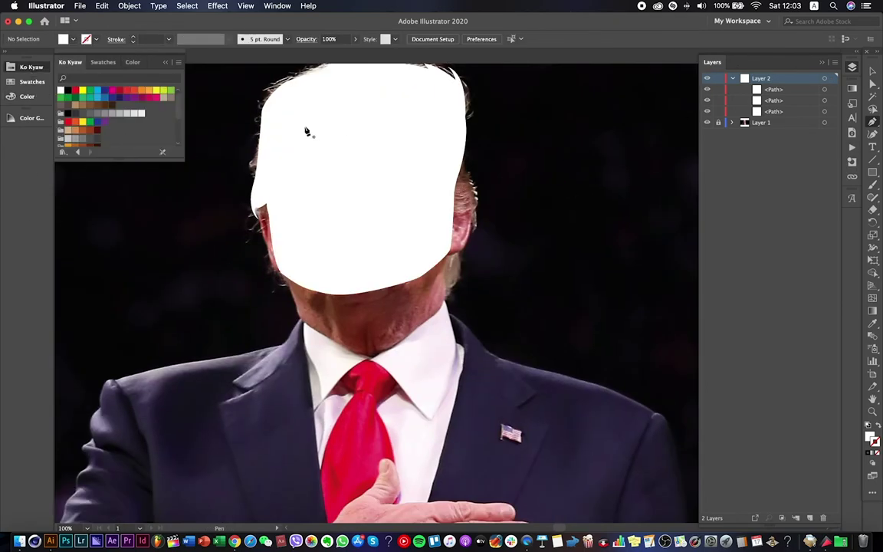
left_click_drag(118, 162, 118, 233)
key("a")
left_click(320, 246)
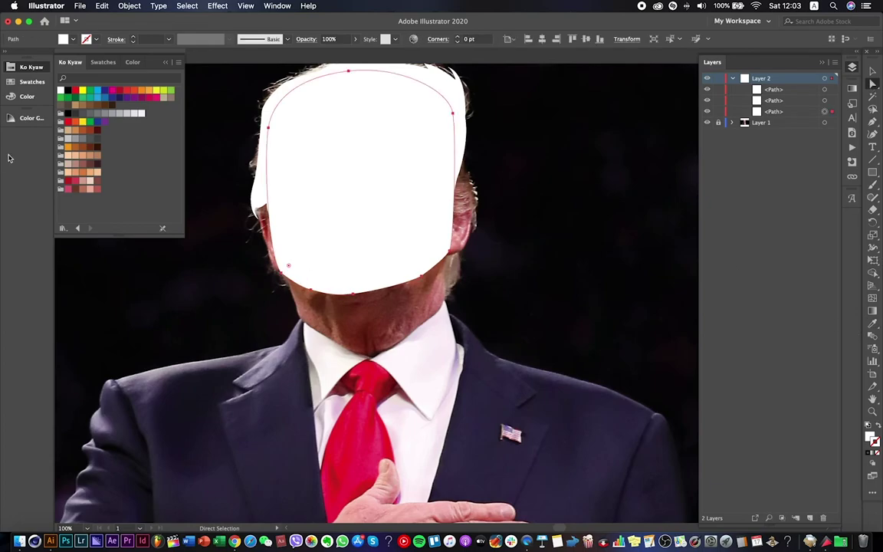
left_click(68, 155)
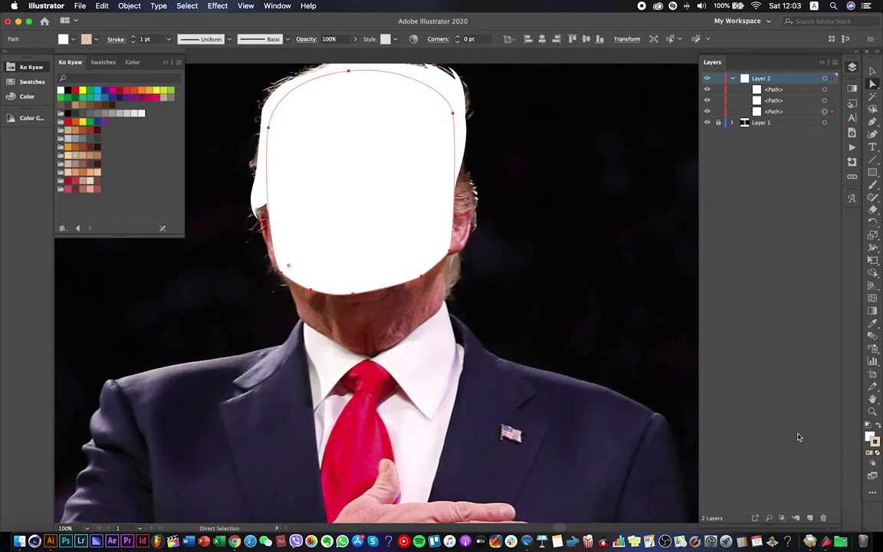
left_click(27, 96)
left_click(30, 67)
left_click(80, 159)
left_click(548, 217)
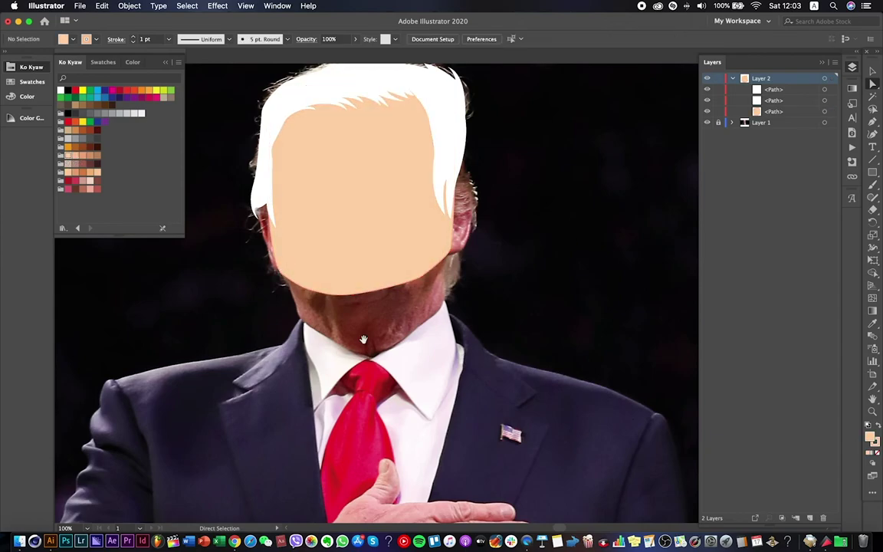
Draw a closed neck shape without a stroke, from the jaw down to the shirt collar and tie knot.
scroll(366, 335, "down", 2)
scroll(366, 335, "left", 1)
key("super+equal")
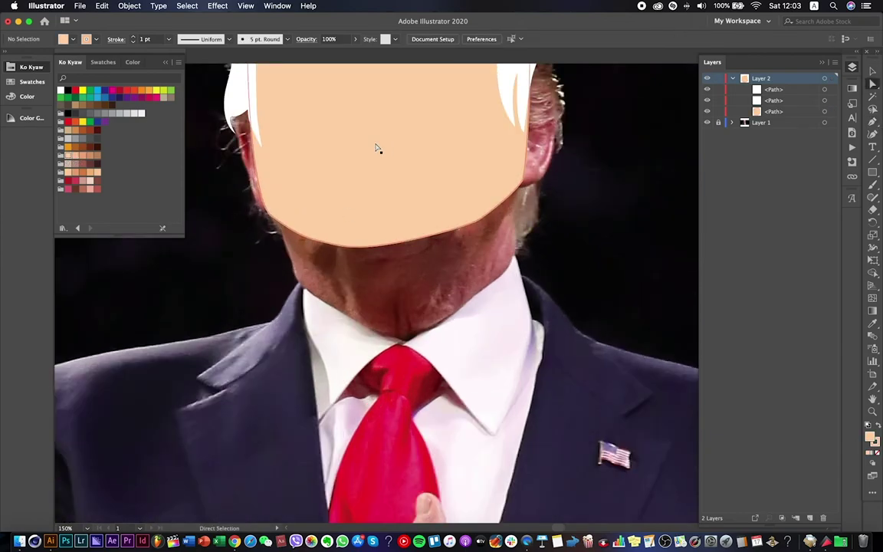
left_click(376, 148)
left_click(299, 353)
key("p")
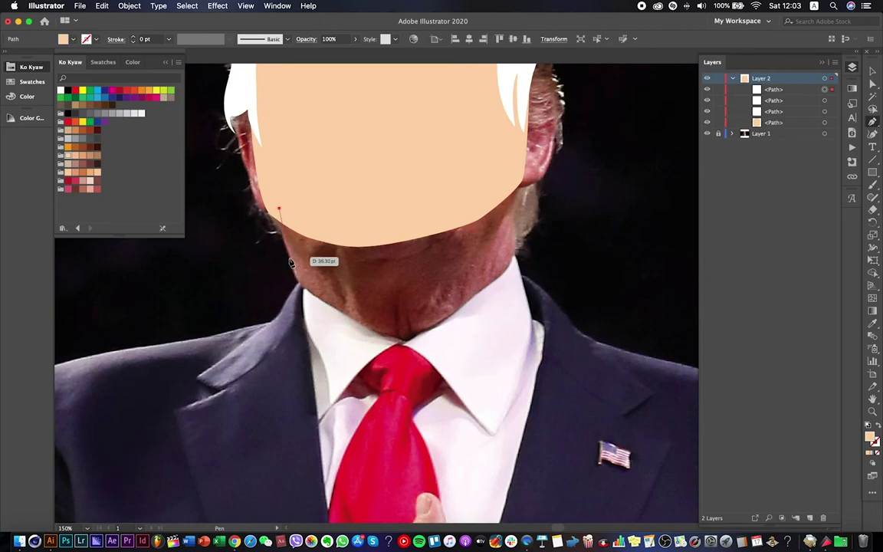
left_click_drag(307, 297, 319, 323)
left_click_drag(452, 336, 494, 325)
left_click(512, 204)
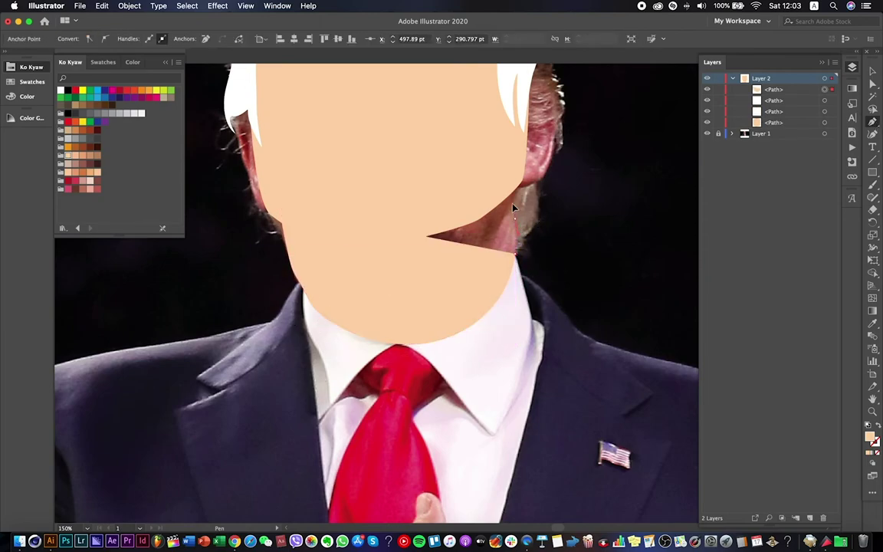
left_click(522, 142)
left_click(280, 211)
Fill the neck with a darker skin tone and send it behind the face.
left_click(76, 155)
key("v")
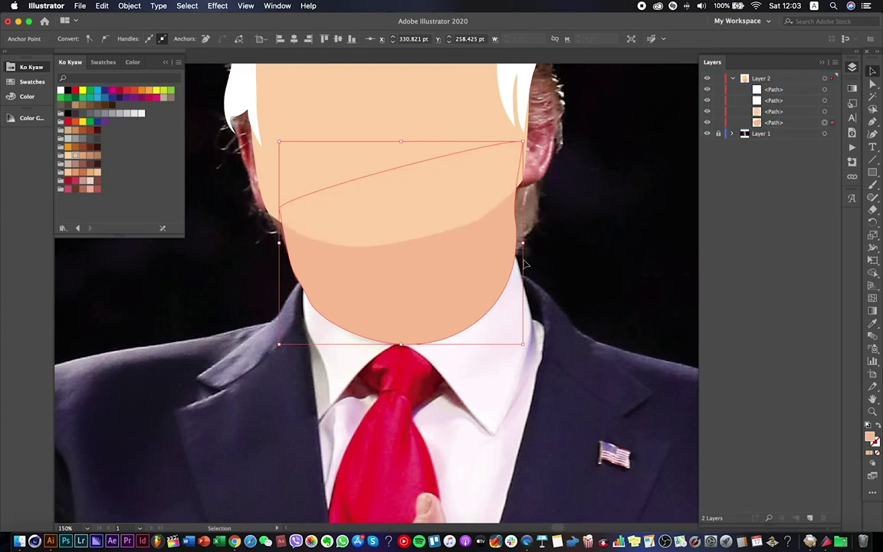
left_click(565, 296)
Hide Layer 2, add a new layer directly above the photo layer and trace the left shirt collar flap.
left_click(709, 80)
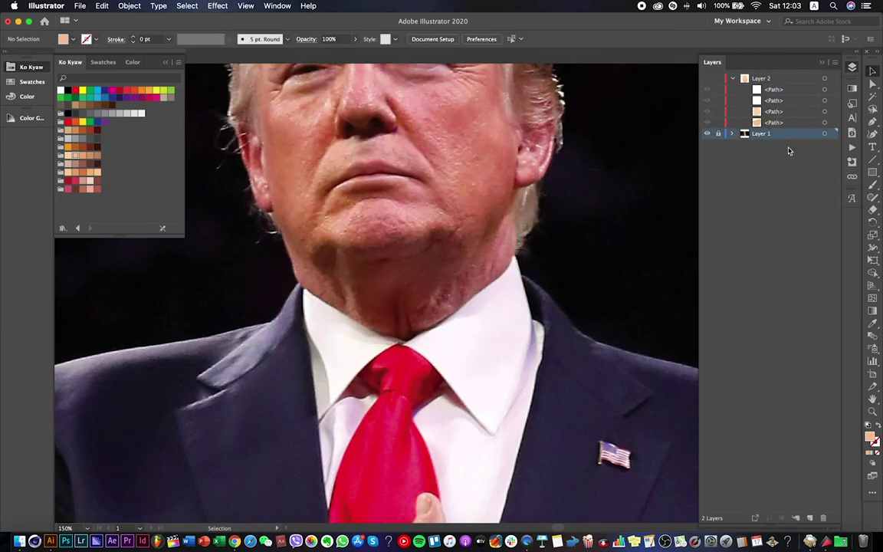
left_click(810, 519)
left_click(296, 251)
left_click(398, 306)
left_click_drag(347, 340, 305, 318)
left_click(296, 251)
Trace the right shirt collar flap down to its point and close it at the tie knot.
left_click(398, 306)
left_click(511, 219)
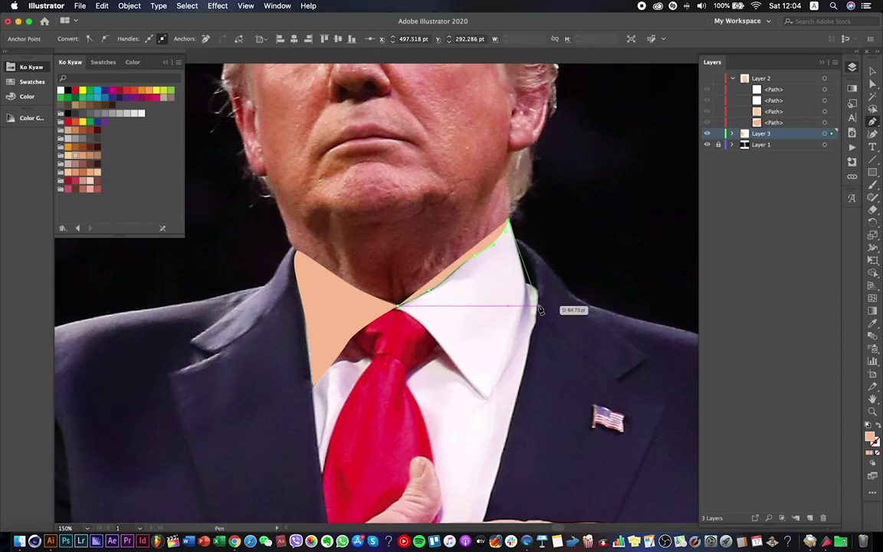
left_click(525, 287)
left_click_drag(488, 398, 447, 359)
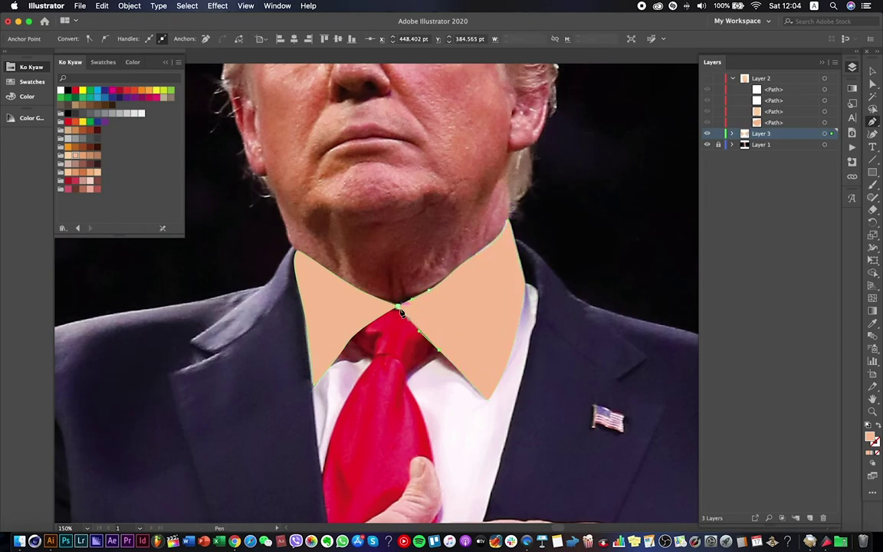
Trace the right edge of the shirt front down along the jacket and across its lower edge.
scroll(351, 291, "right", 5)
left_click_drag(286, 246, 360, 425)
scroll(276, 420, "down", 5)
left_click(227, 434)
scroll(260, 307, "up", 10)
Trace the shirt front's left edge up to the collar and close the shape across the neckline.
scroll(261, 306, "left", 4)
left_click_drag(263, 303, 255, 284)
left_click(254, 240)
left_click(295, 290)
left_click(331, 290)
left_click(392, 289)
left_click(416, 279)
left_click(437, 268)
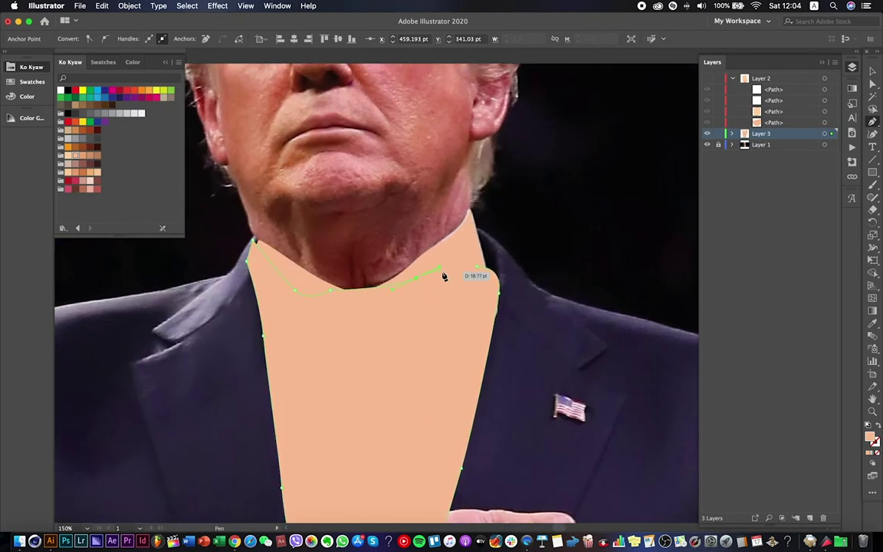
Move the shirt front below both collar flaps in Layer 3 and fill it with the lightest grey swatch.
key("v")
left_click(732, 133)
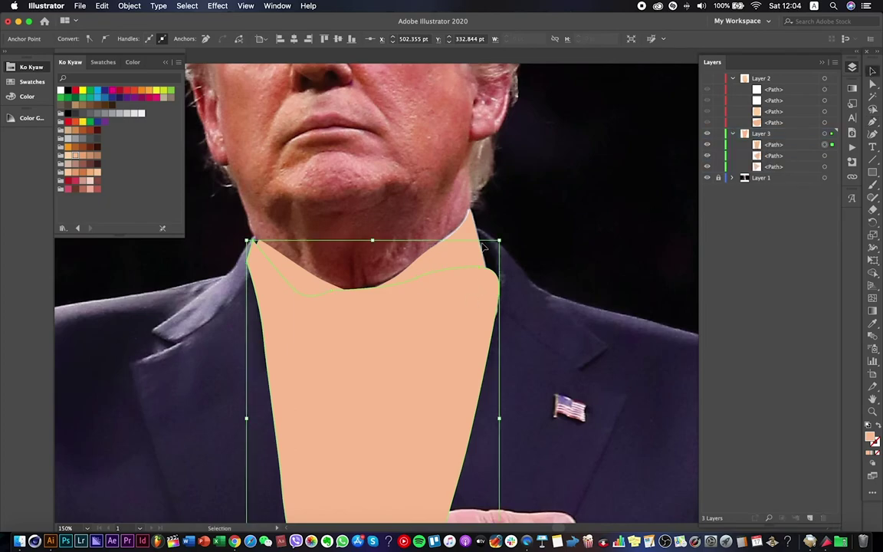
left_click(436, 222)
left_click(295, 261)
left_click(824, 166)
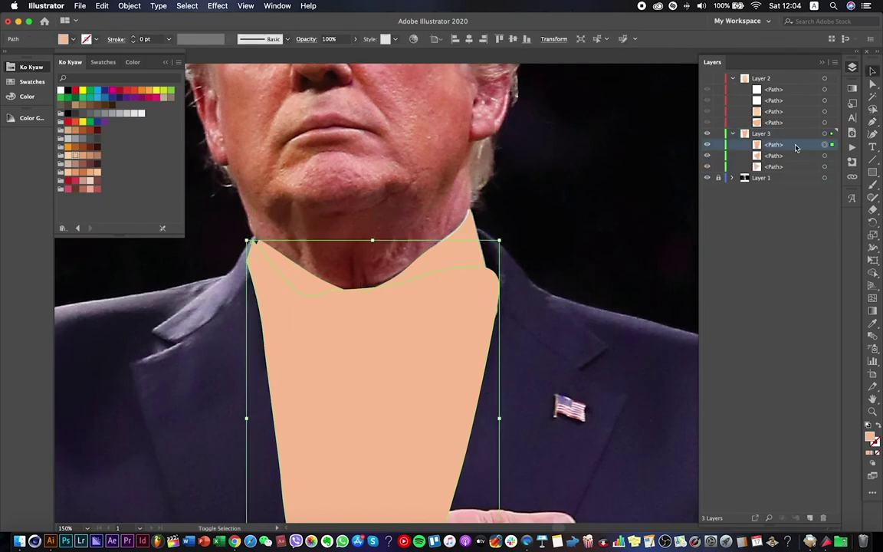
left_click(832, 168)
left_click(141, 112)
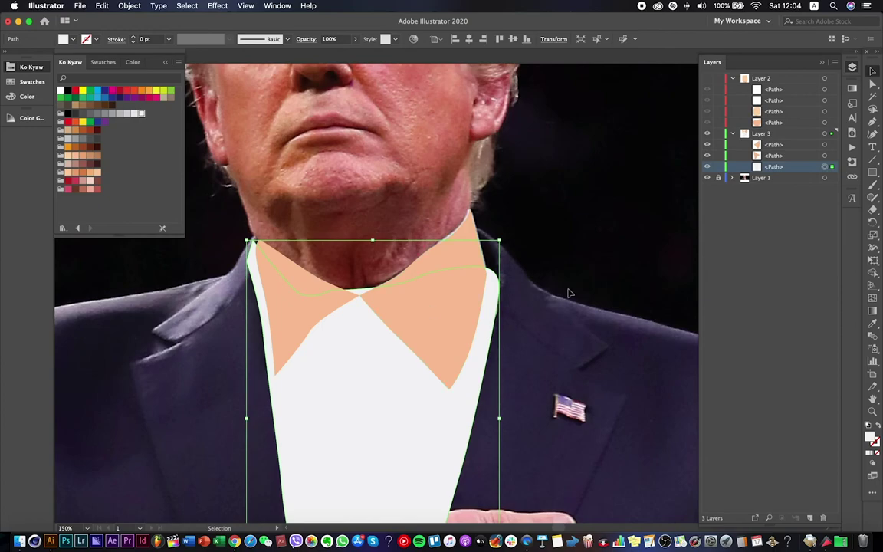
Fill the shirt collar flaps with a slightly darker light grey than the shirt front.
left_click(317, 314, "shift")
left_click(127, 113)
left_click(617, 203)
Move the photo layer to the top of the layer stack and toggle its visibility to check the artwork.
left_click_drag(761, 177, 773, 79)
left_click(707, 79)
left_click(707, 79)
left_click(707, 79)
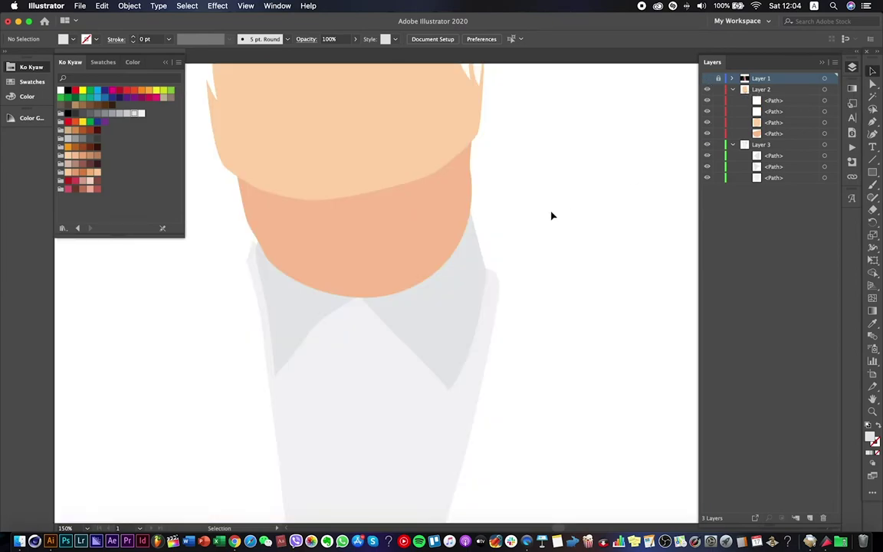
key("super+minus")
left_click(706, 79)
left_click(707, 79)
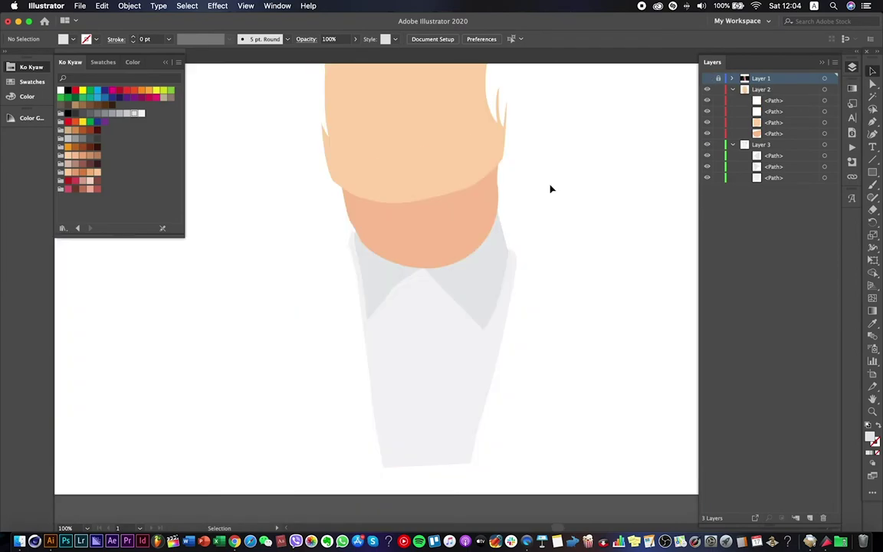
left_click(707, 79)
Trace the inner edge of the left jacket lapel in Layer 3, from the collar down to the photo's lower edge.
key("super+equal")
left_click(360, 176)
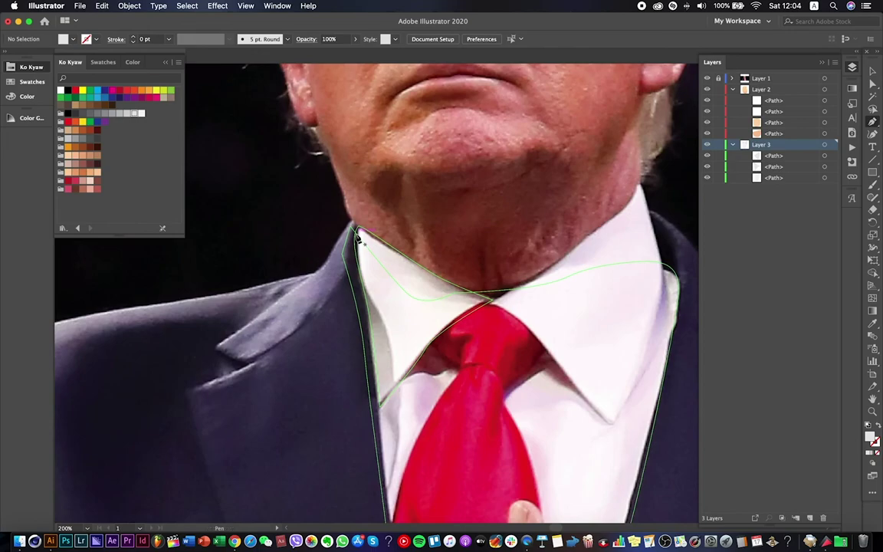
left_click(495, 245)
left_click(383, 352)
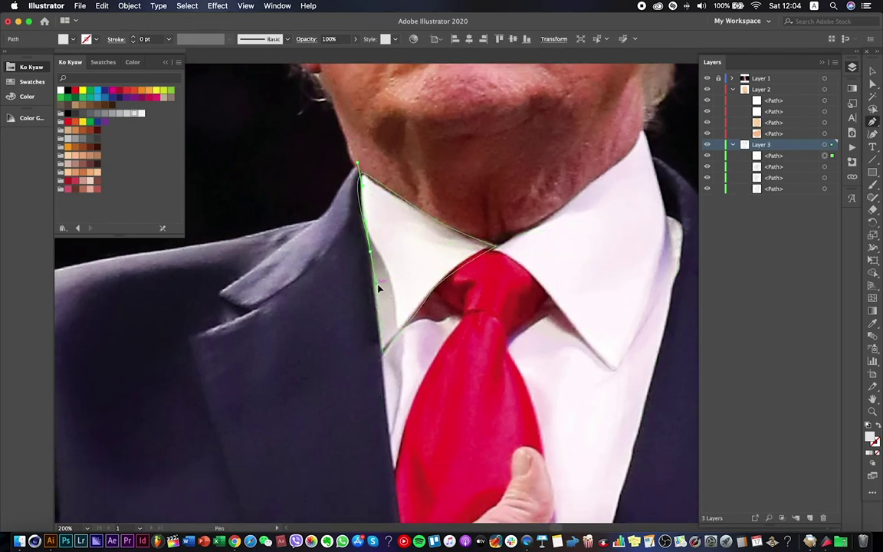
left_click(387, 417)
scroll(407, 276, "down", 5)
left_click(428, 384)
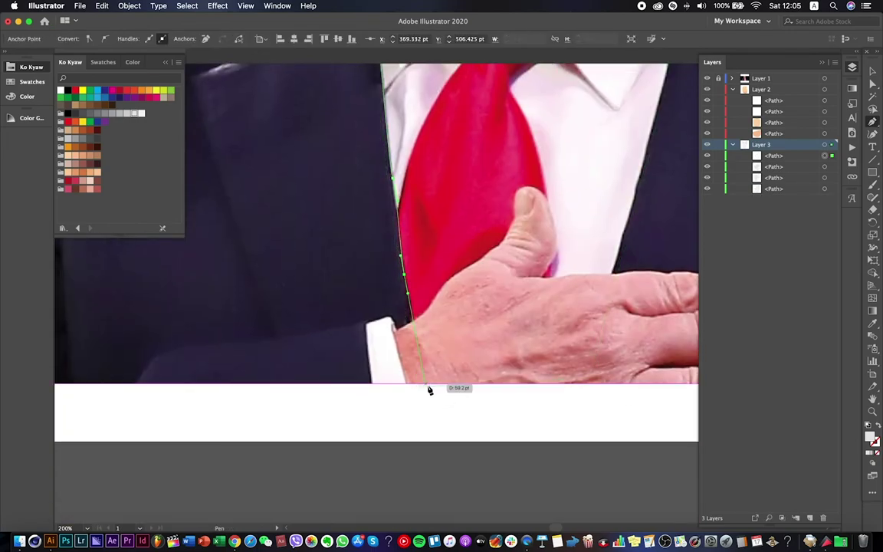
Trace the left lapel's lower and outer edges, including the notch, back up to the shirt collar.
key("super+minus")
left_click(404, 413)
left_click(339, 228)
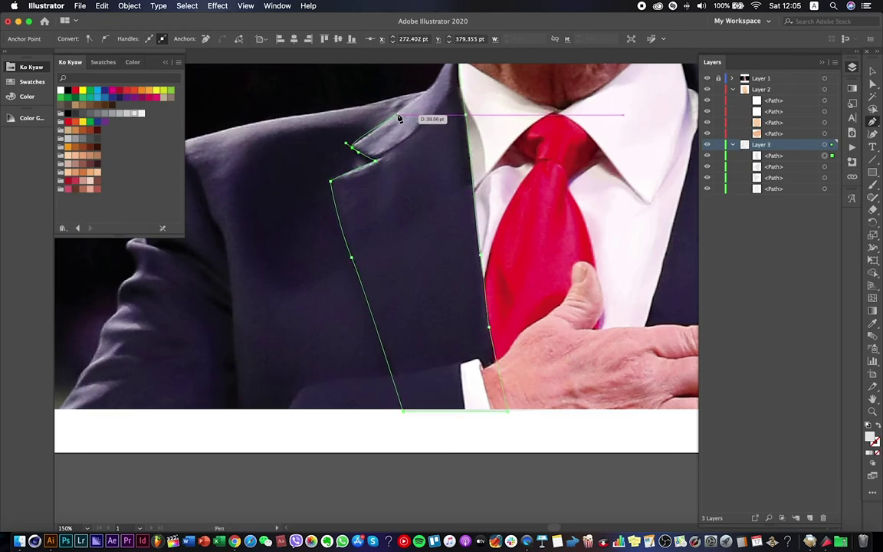
scroll(399, 119, "up", 5)
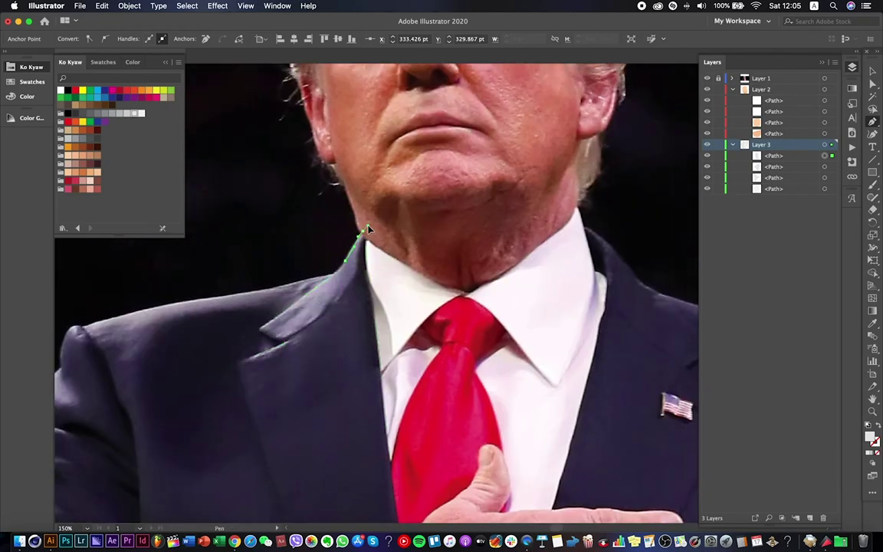
scroll(367, 229, "right", 5)
scroll(465, 199, "left", 5)
Isolate the left lapel path and trace the right lapel's inner edge from the collar to the photo's lower edge.
right_click(384, 282)
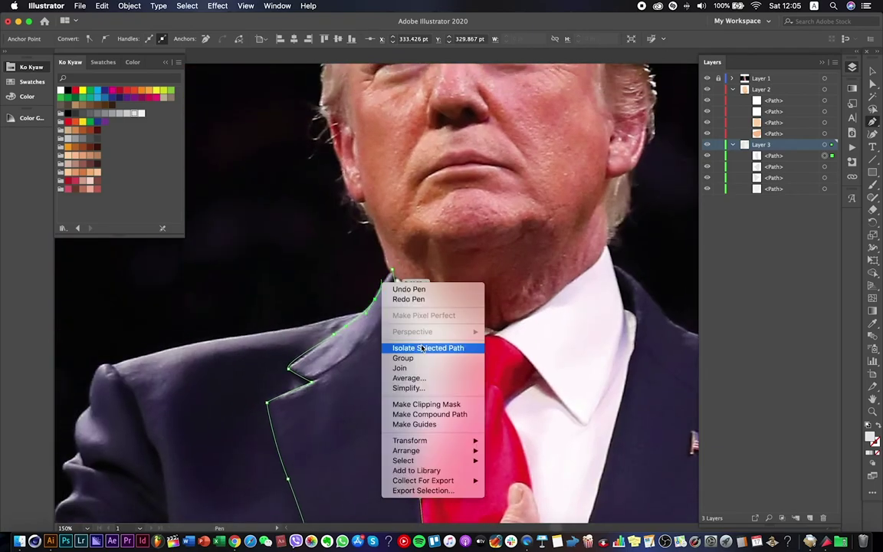
left_click(422, 348)
scroll(368, 253, "down", 3)
scroll(367, 253, "right", 5)
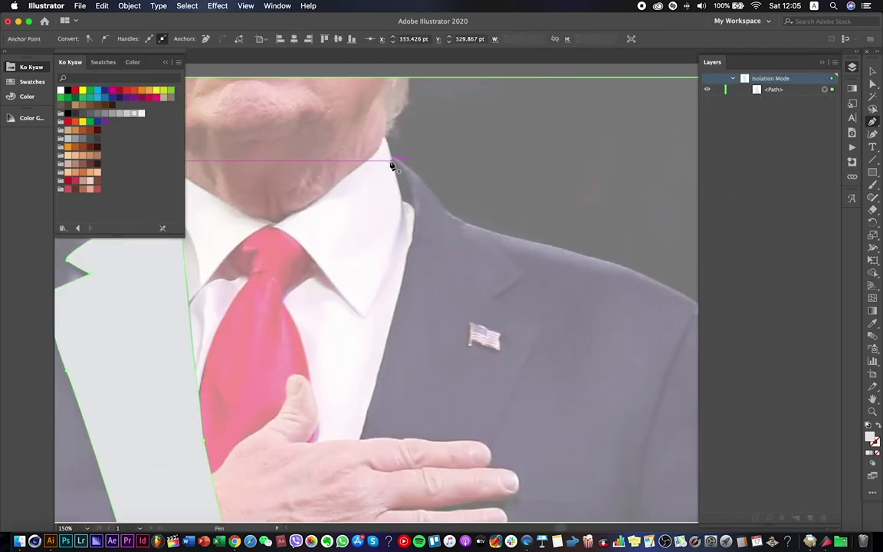
left_click(390, 162)
left_click_drag(413, 214, 407, 246)
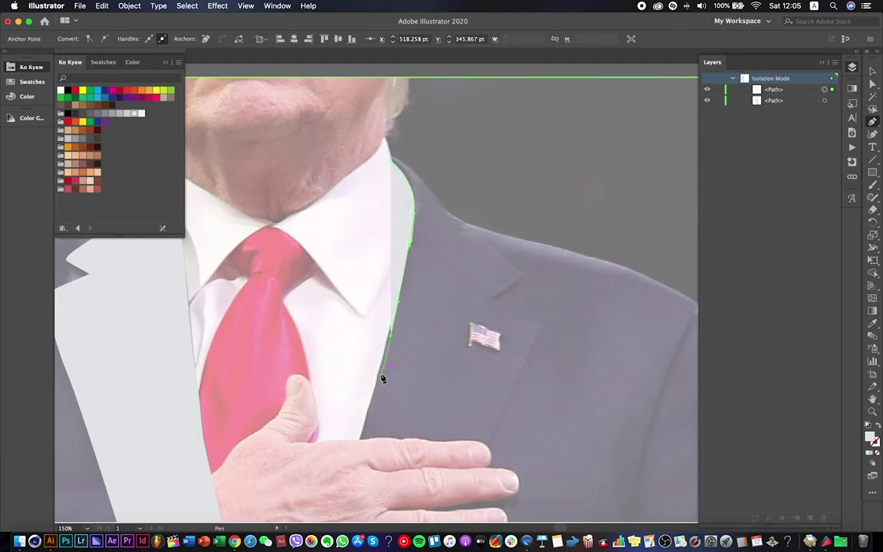
scroll(389, 335, "down", 3)
left_click(360, 339)
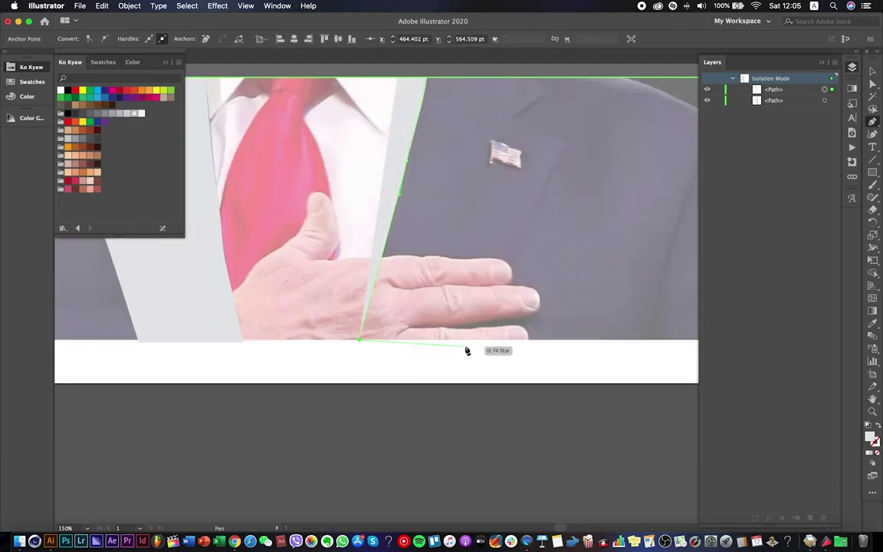
Trace the right lapel's outer edge and notch back up to the shirt collar and close the path.
scroll(464, 405, "up", 3)
left_click(501, 314)
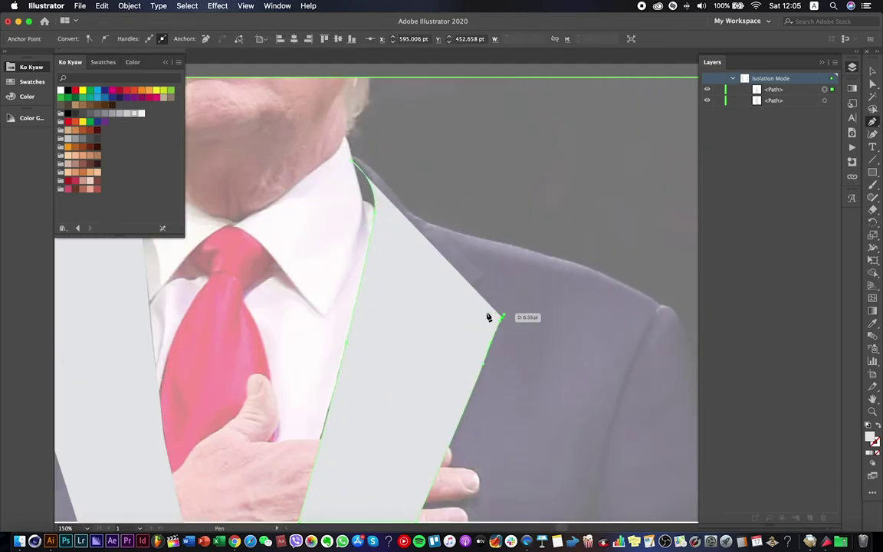
left_click(453, 301)
left_click(485, 274)
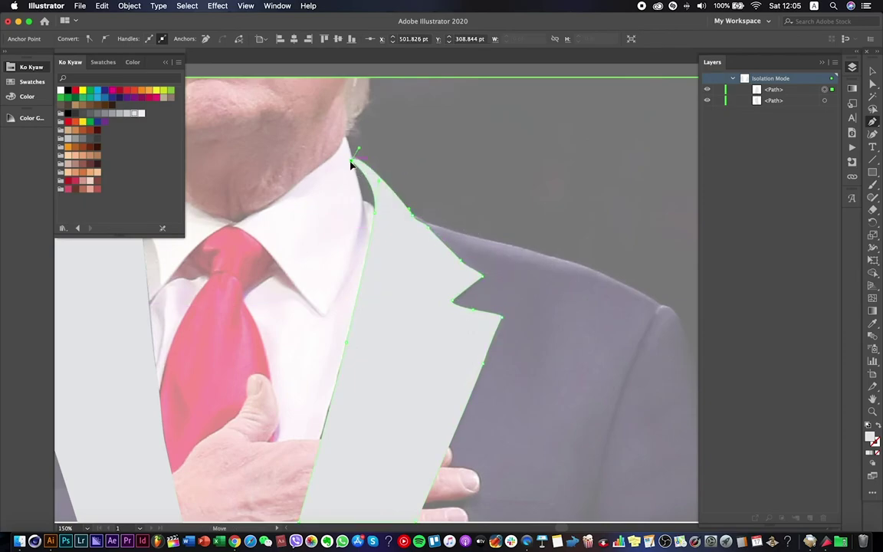
scroll(355, 162, "up", 5)
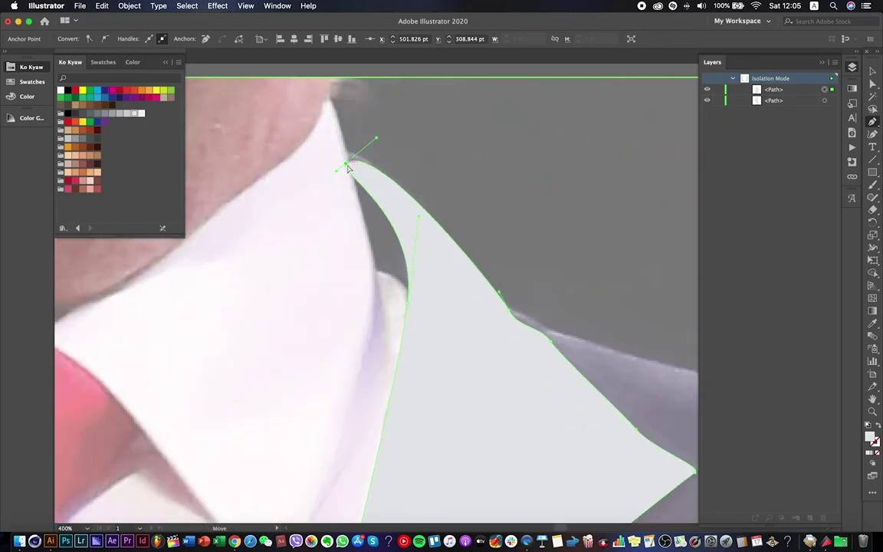
left_click_drag(349, 160, 350, 156)
Trace the small inner jacket-collar shape between the shirt collar and the right lapel, and leave isolation mode.
left_click(348, 157)
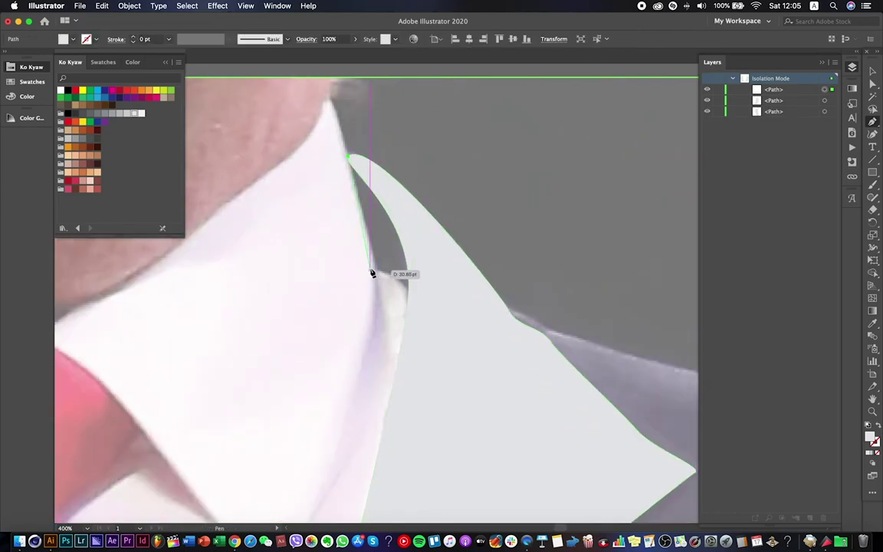
left_click(374, 316)
left_click(408, 334)
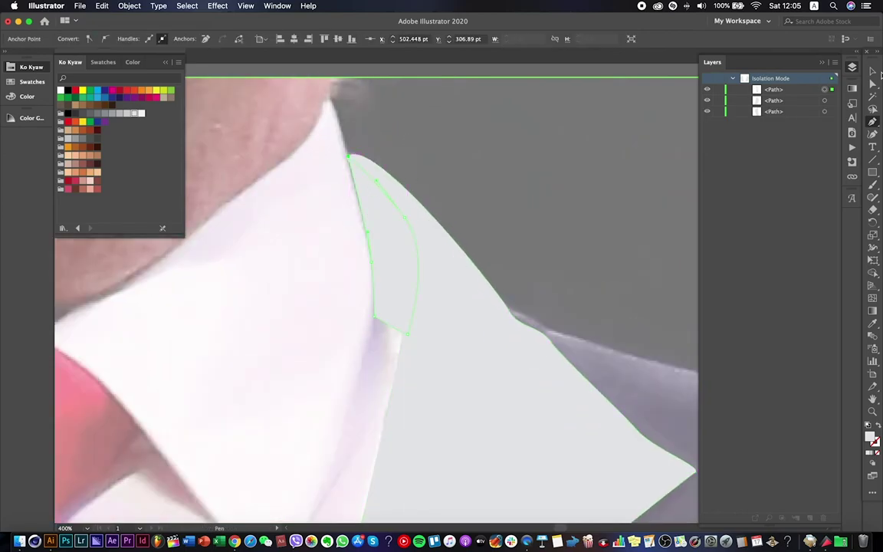
key("Escape")
scroll(522, 204, "down", 5)
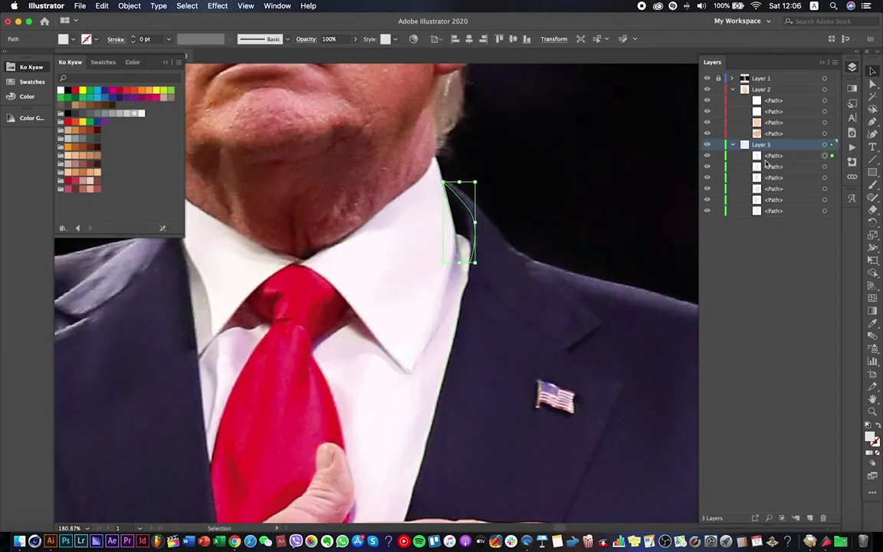
Fill both lapels with the dark blue swatch and hide the photo layer.
left_click(519, 356, "shift")
scroll(123, 392, "down", 5)
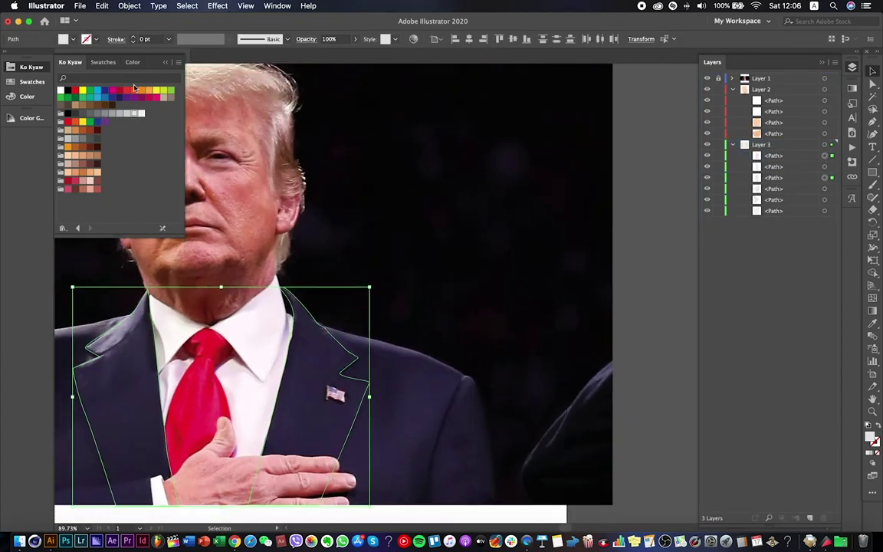
scroll(559, 314, "down", 3)
left_click(706, 78)
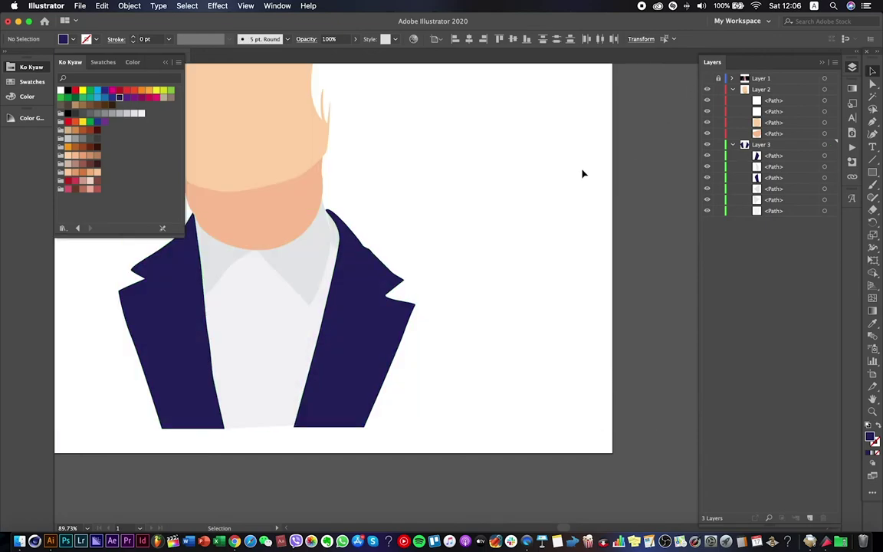
Fill the small inner collar shape beside the right lapel with the darker navy 0c0c30.
scroll(582, 174, "left", 3)
left_click(402, 211)
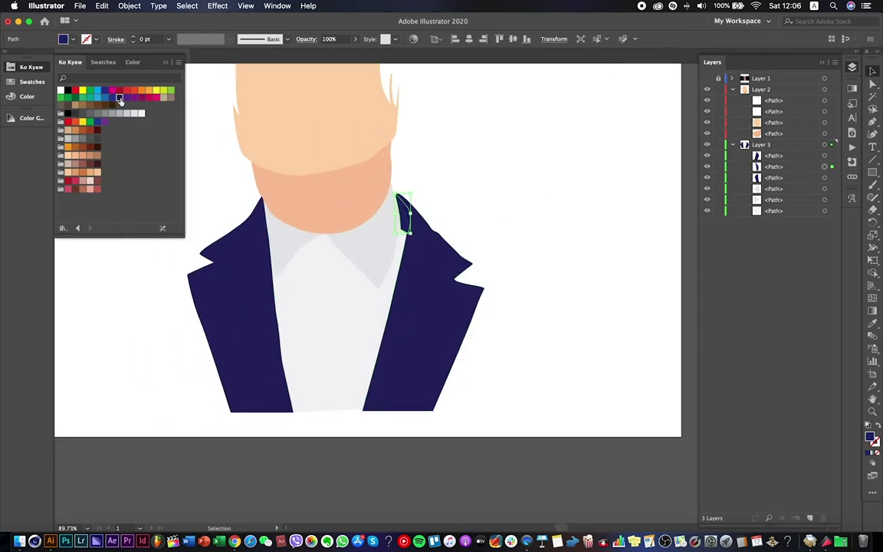
double_click(870, 436)
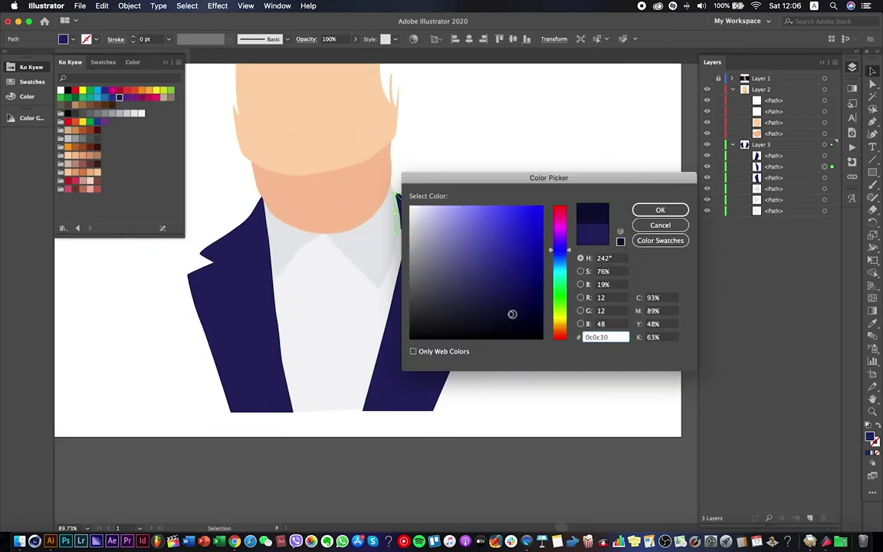
key("Return")
left_click(542, 161)
Show the photo layer and trace the jacket body from the right collar along the shoulder and down the sleeve seam.
left_click(707, 78)
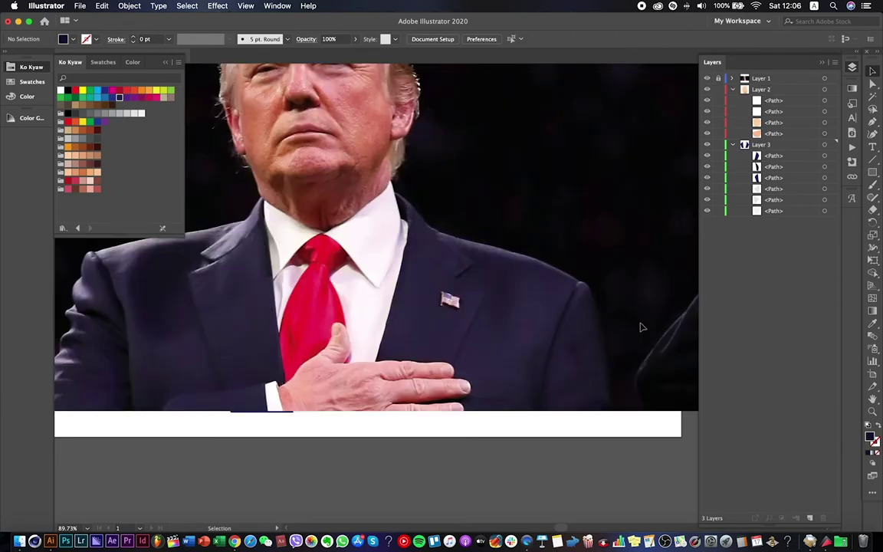
left_click_drag(467, 240, 518, 250)
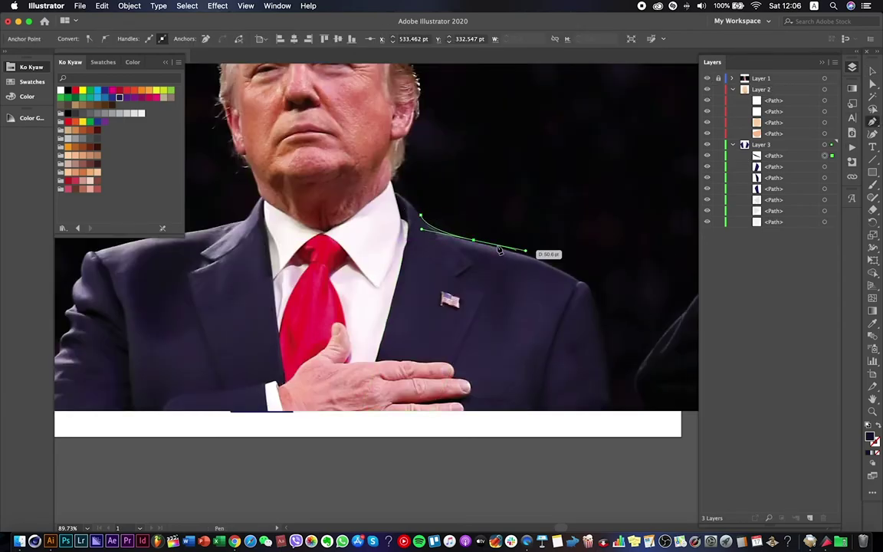
left_click(577, 282)
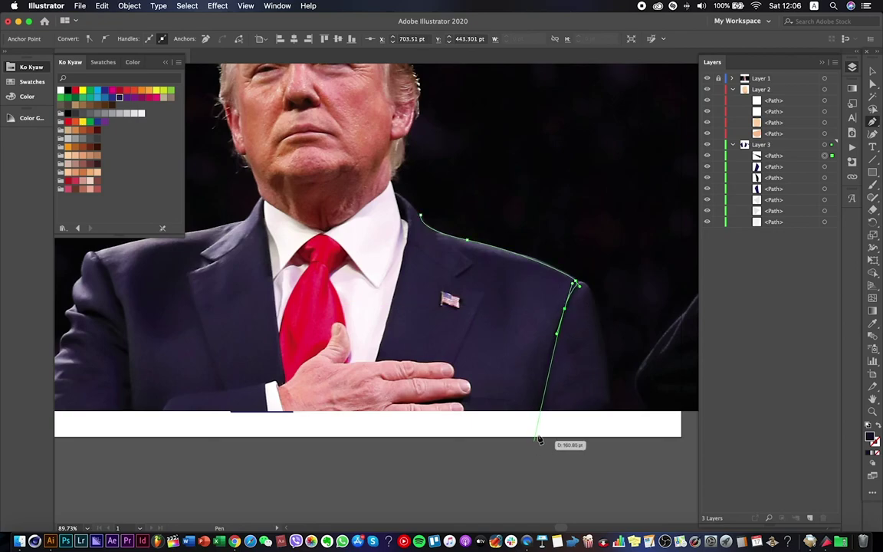
left_click(540, 412)
Continue the jacket body along the photo's lower edge, up the left sleeve seam and across the shoulder, closing it at the collar.
left_click_drag(169, 384, 313, 384)
left_click(277, 412)
left_click_drag(268, 313, 241, 257)
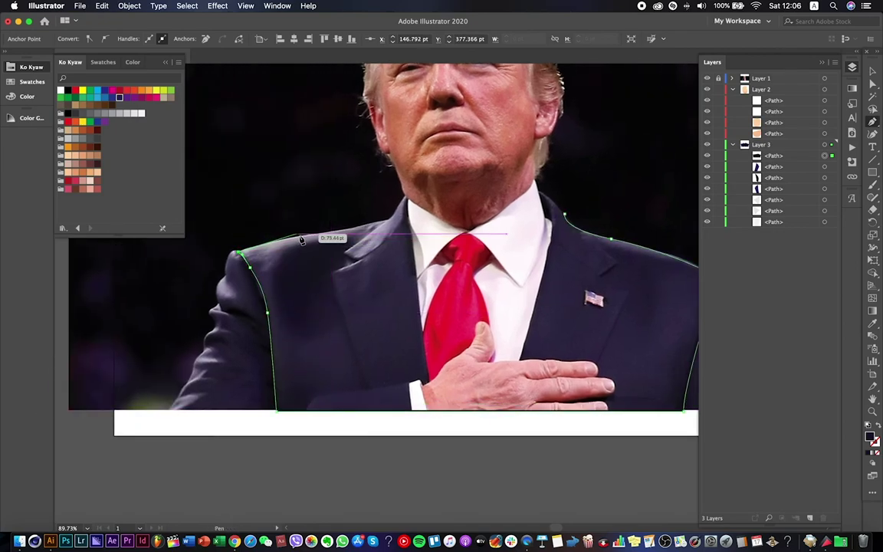
left_click_drag(355, 224, 400, 217)
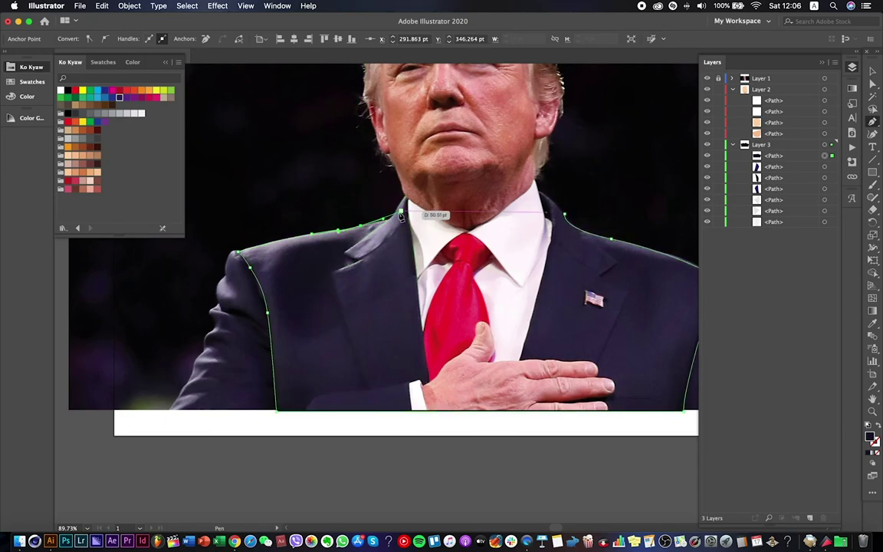
left_click_drag(505, 251, 553, 222)
left_click(566, 216)
Trace the shirt front from under the left collar down to the photo's lower edge and back across the neck.
left_click(390, 253)
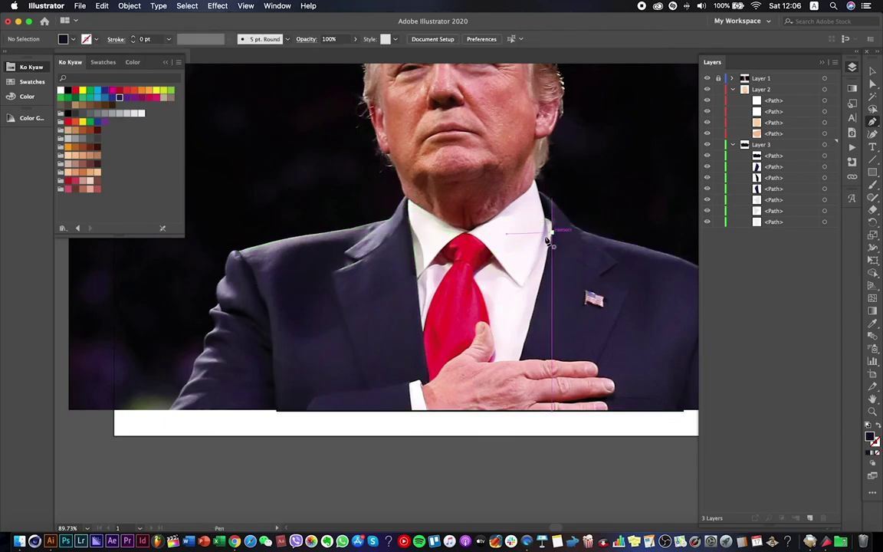
left_click(423, 412)
left_click(521, 412)
left_click_drag(454, 240, 454, 239)
left_click_drag(412, 218, 404, 283)
key("a")
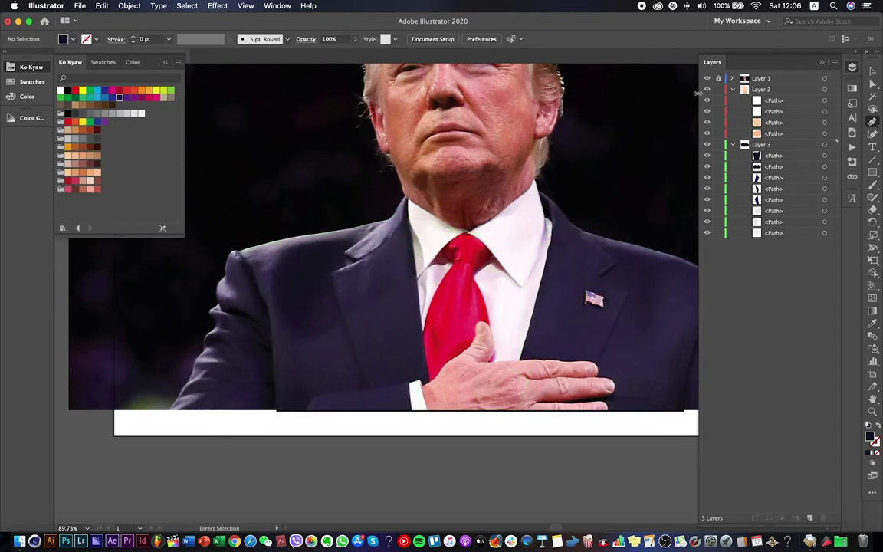
Hide the photo layer and send the jacket body and the shirt front shape lower in Layer 3's stacking order.
left_click(707, 78)
left_click(562, 377)
key("super+bracketleft")
key("super+bracketleft")
key("super+bracketleft")
key("super+bracketleft")
key("v")
left_click_drag(789, 156, 787, 204)
Fill the jacket body with the dark blue swatch and the shirt front with the lightest grey swatch.
left_click(141, 113)
left_click(113, 98)
left_click(425, 307)
left_click(141, 113)
Move the shirt front shape below both shirt collar pieces, directly above the jacket body.
left_click(420, 231)
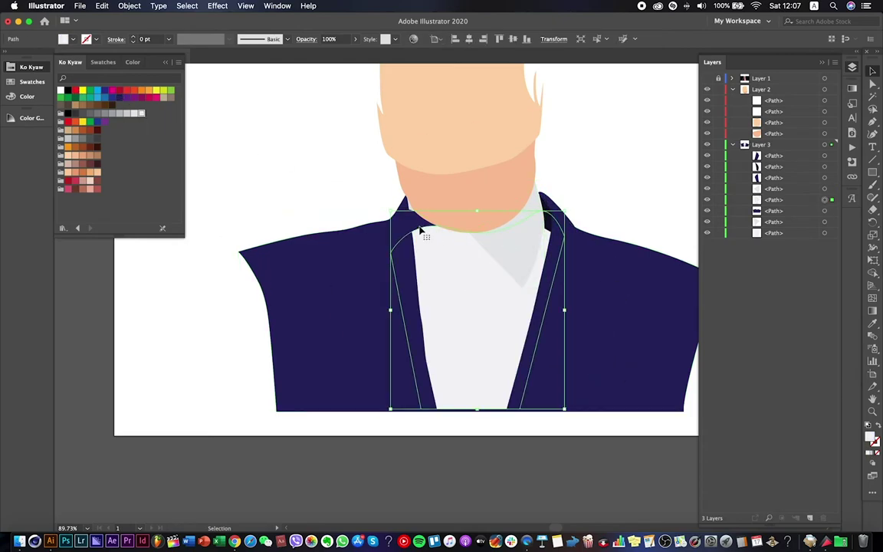
left_click_drag(774, 199, 777, 230)
left_click(510, 203)
scroll(545, 158, "down", 3)
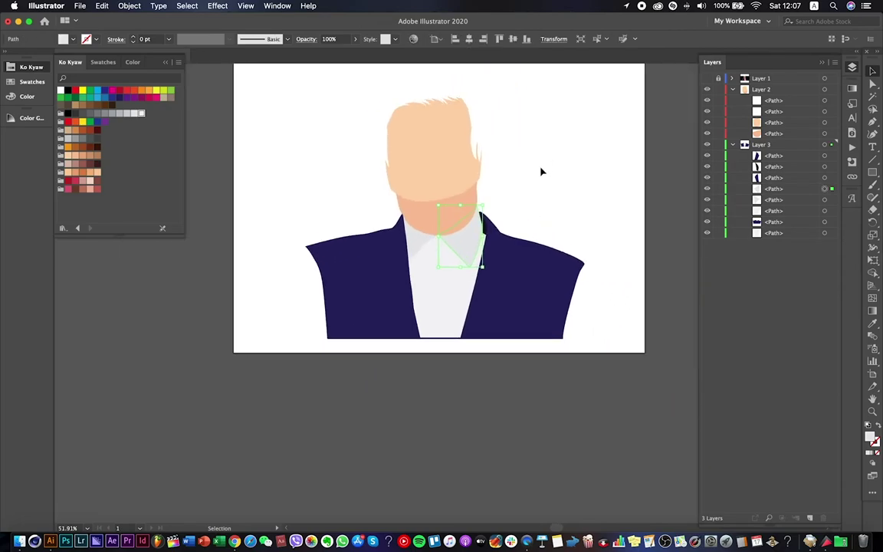
scroll(484, 231, "up", 3)
Toggle the photo layer on and off to compare the jacket shapes with the photo.
left_click(315, 367)
left_click(618, 315)
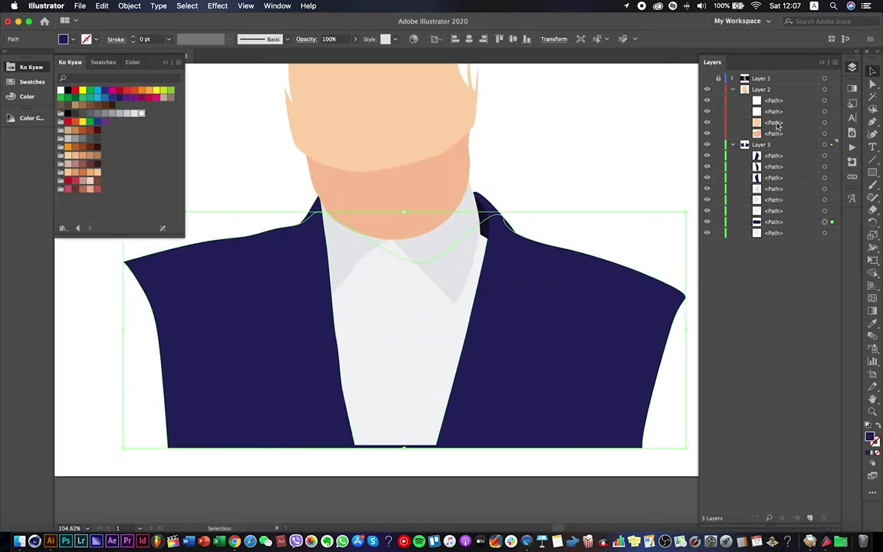
left_click(706, 79)
left_click(706, 79)
Copy the right lapel and paste the duplicate directly behind it.
left_click(508, 312)
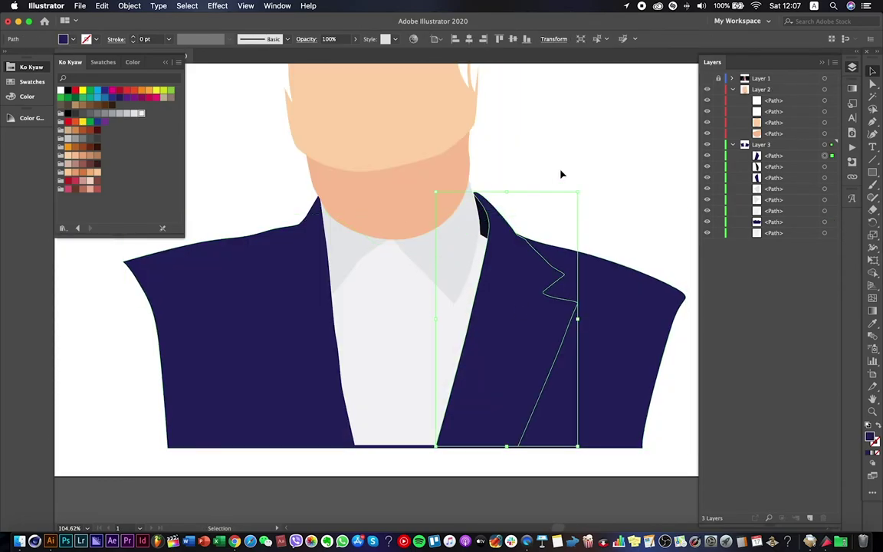
scroll(659, 207, "down", 4)
scroll(659, 207, "right", 4)
left_click(102, 5)
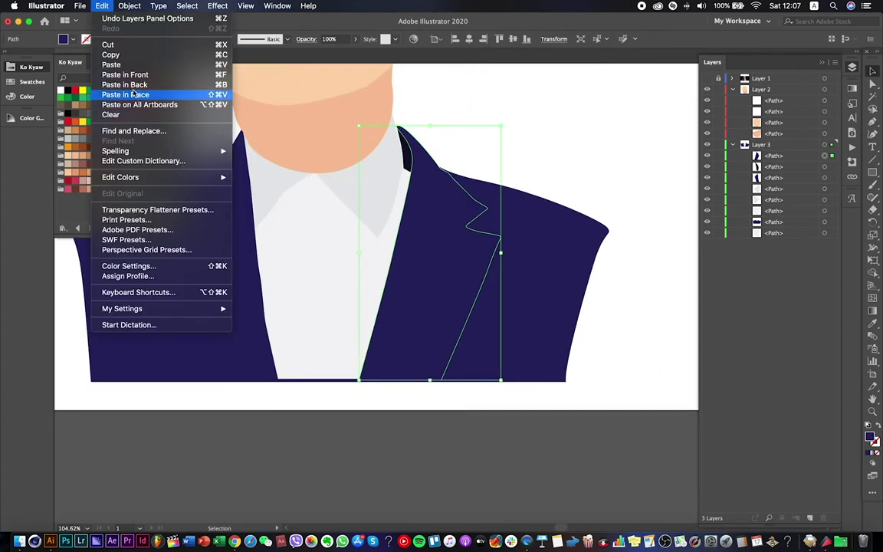
left_click(132, 56)
left_click(102, 6)
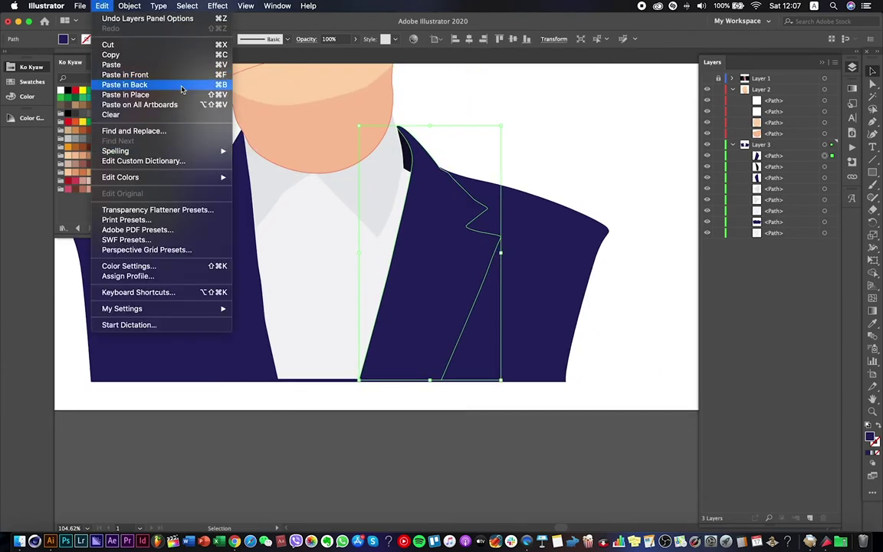
left_click(124, 84)
key("a")
key("v")
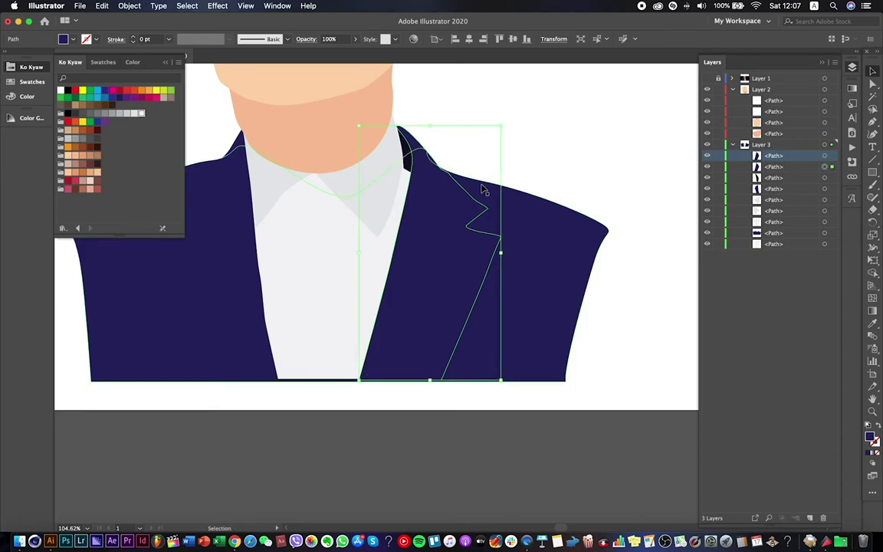
Shift the anchor points at the notch of the duplicate lapel slightly outward.
key("a")
scroll(606, 191, "up", 3, "alt")
left_click_drag(437, 215, 441, 217)
left_click_drag(405, 241, 453, 253)
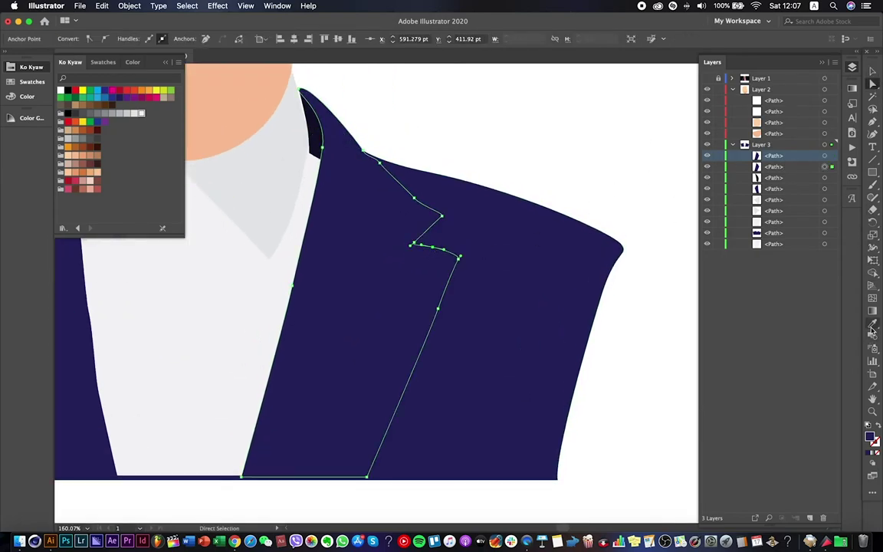
Darken the duplicate lapel by setting its fill's black value to 35%.
left_click(27, 95)
left_click(10, 51)
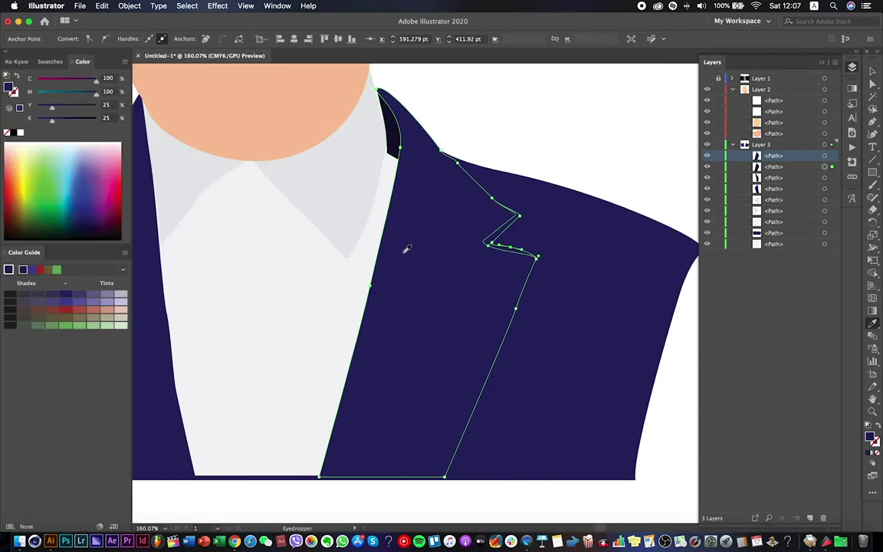
left_click_drag(54, 123, 58, 121)
Reshape the darker duplicate's outer edge so that a thin shadow shows beyond the right lapel.
key("a")
left_click(518, 310)
left_click(528, 201)
left_click_drag(528, 205, 145, 280)
key("super+1")
key("super+shift+a")
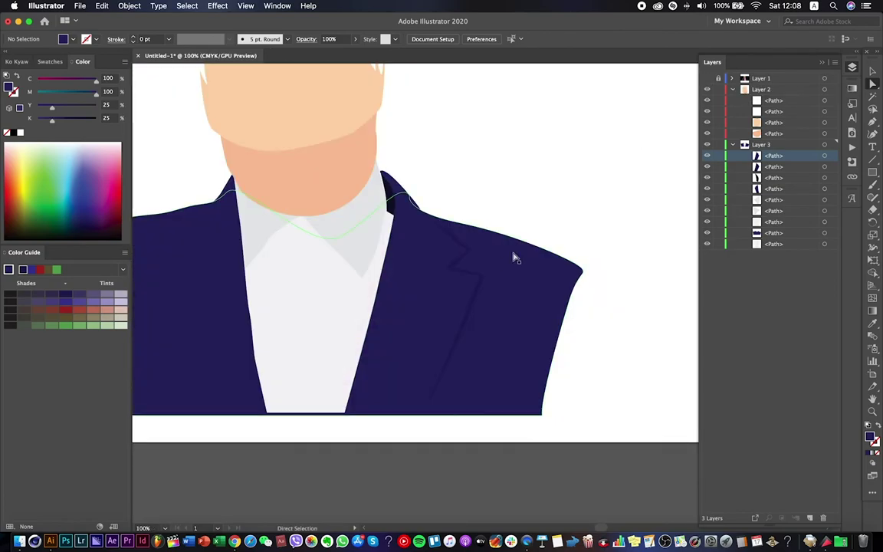
left_click(465, 256)
key("super+shift+a")
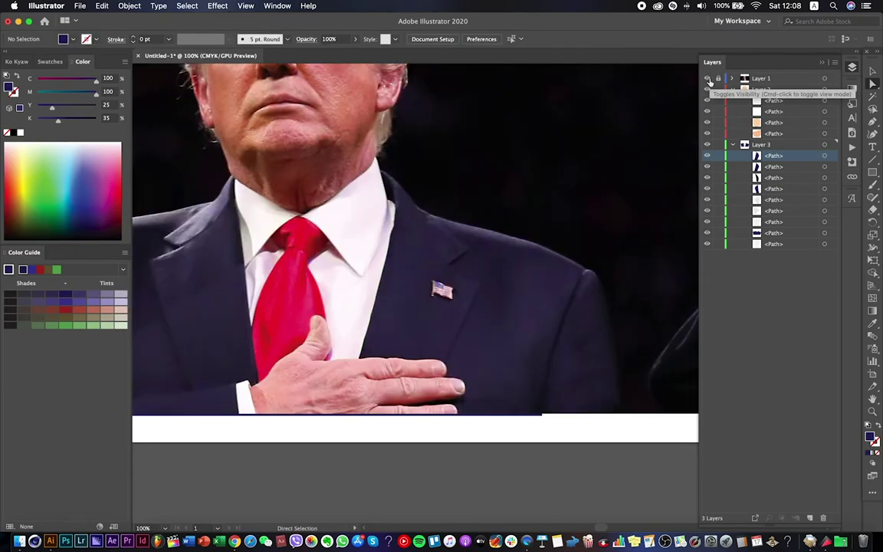
Check the lapel against the photo and refine the darker duplicate's anchor points around the notch.
left_click(460, 264)
key("super+=")
key("super+=")
key("super+=")
key("super+=")
key("super+=")
left_click(398, 319)
left_click_drag(397, 319, 467, 355)
key("super+-")
key("super+-")
key("super+-")
key("super+-")
key("super+shift+a")
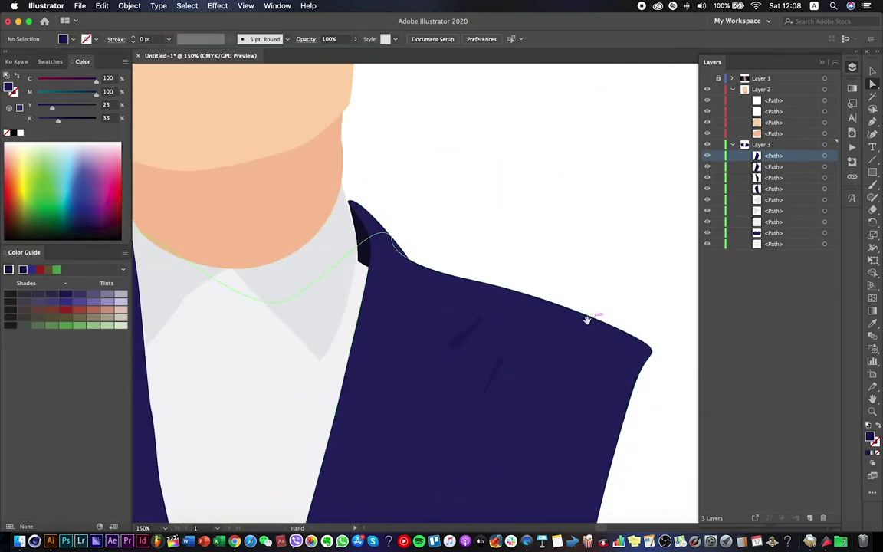
Isolate the darker right-lapel duplicate, add an anchor point midway along its outer edge to widen the shadow, and deselect it.
scroll(586, 320, "down", 5)
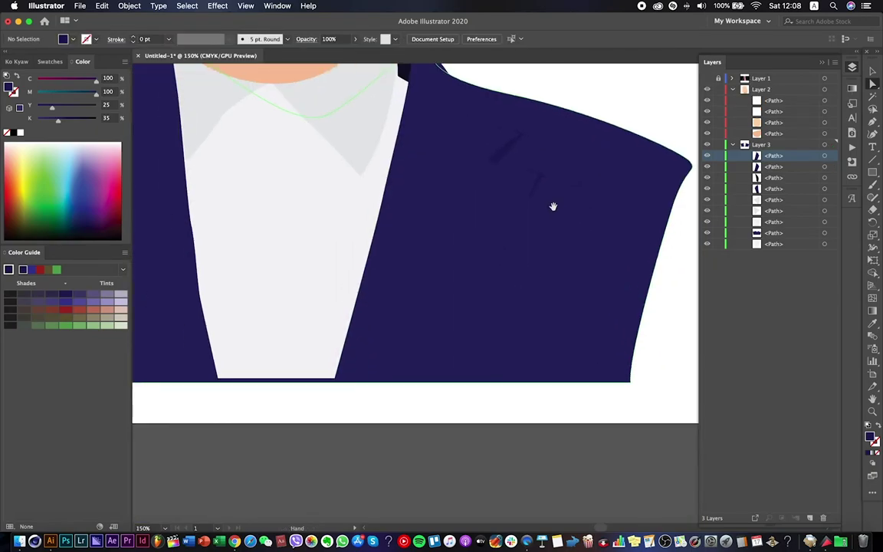
left_click(541, 193)
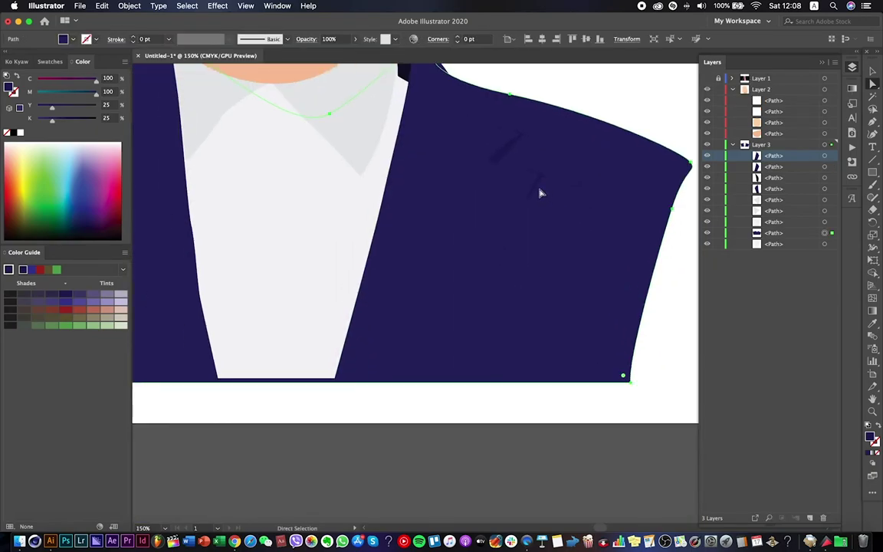
left_click(495, 306)
right_click(572, 197)
left_click(536, 218)
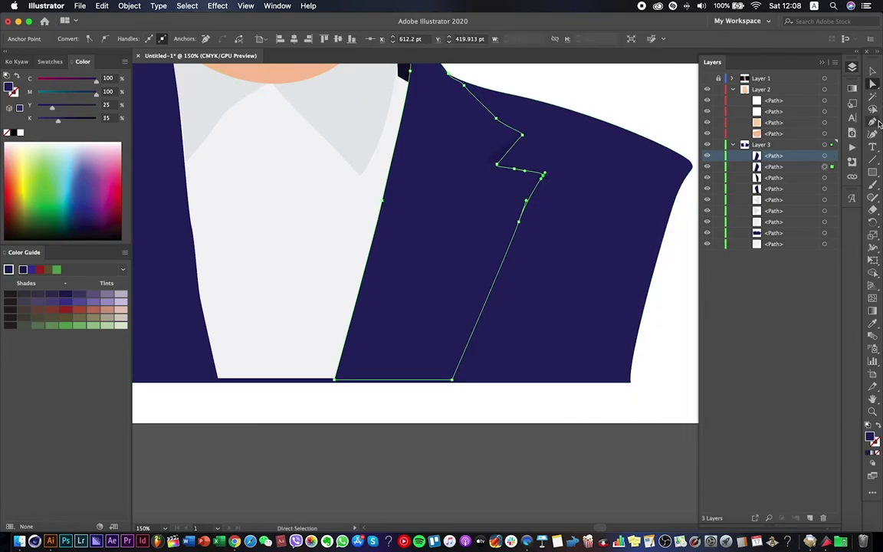
right_click(478, 261)
left_click(506, 325)
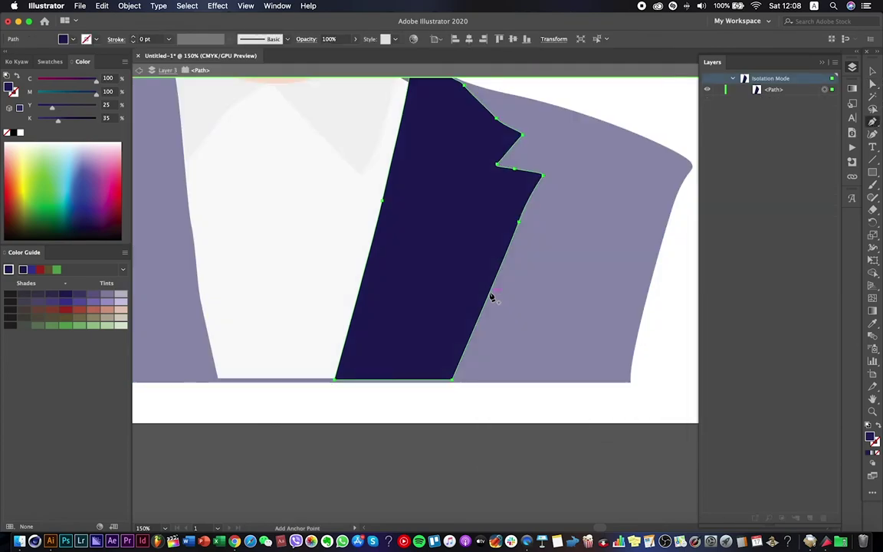
left_click(495, 301)
key("Escape")
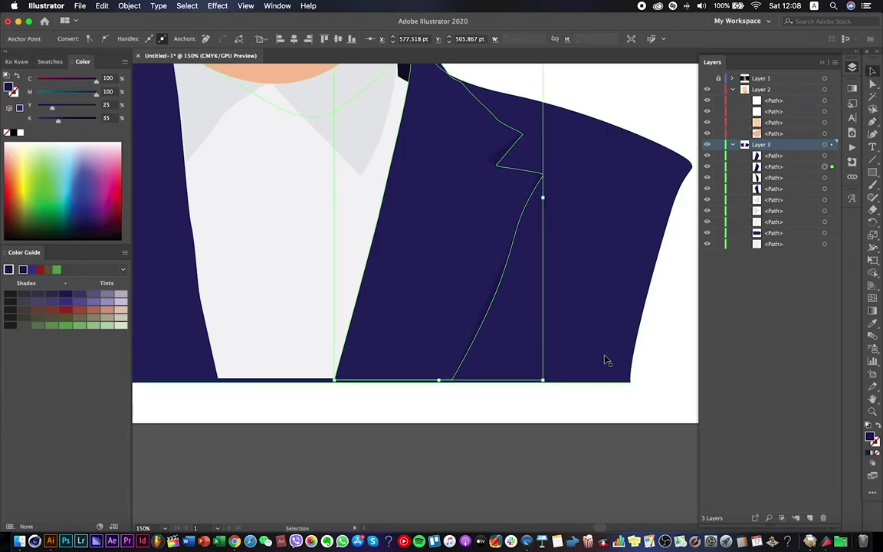
key("v")
left_click(587, 418)
key("super+minus")
key("super+minus")
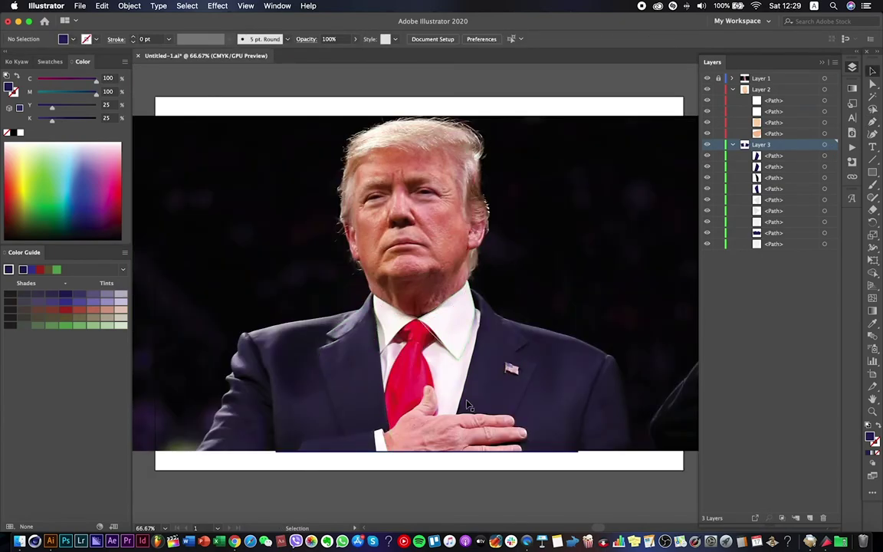
Hide the photo, duplicate the left lapel in place and order the copy beneath the original.
scroll(467, 404, "down", 2)
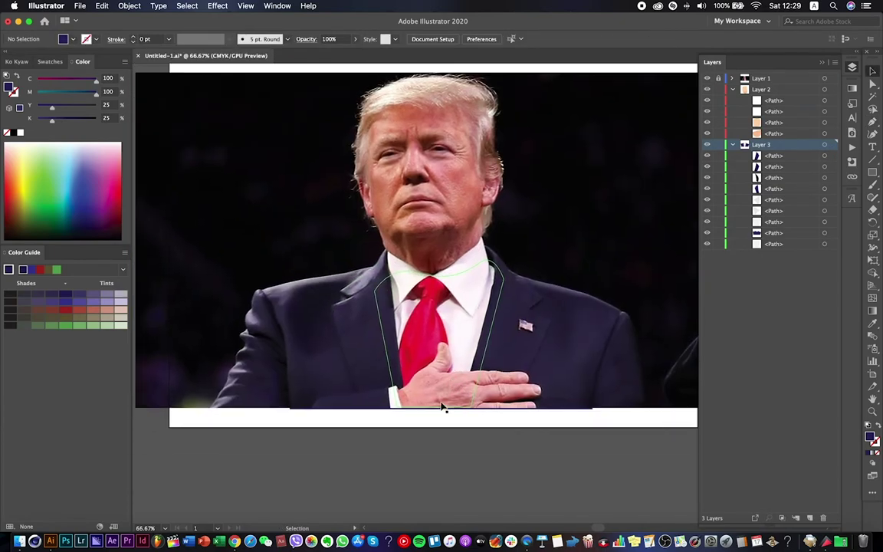
left_click(707, 78)
left_click(332, 328)
left_click(101, 6)
left_click(107, 51)
left_click(102, 5)
left_click(115, 90)
left_click_drag(778, 167, 772, 199)
Isolate the left-lapel duplicate, shift its inner notch anchor point slightly outward and leave isolation mode.
right_click(408, 298)
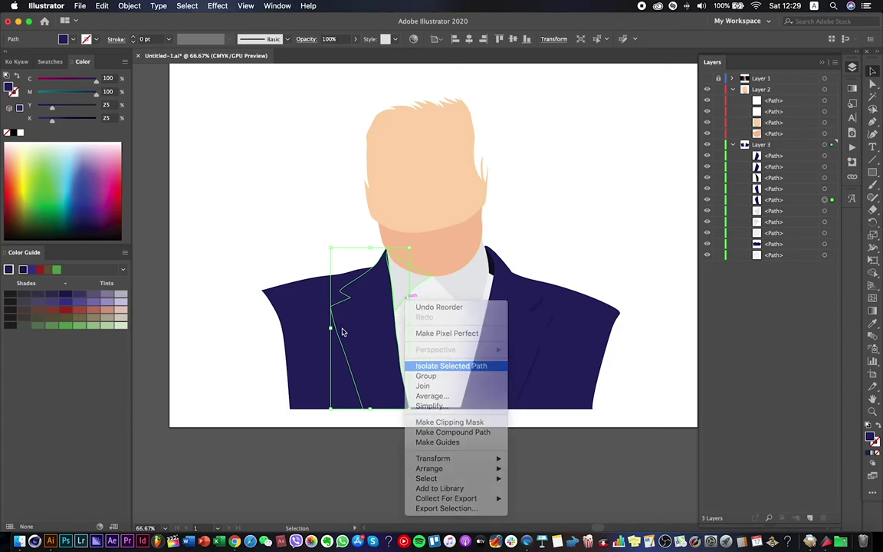
left_click(450, 366)
scroll(343, 331, "up", 5)
key("a")
left_click_drag(366, 256, 357, 256)
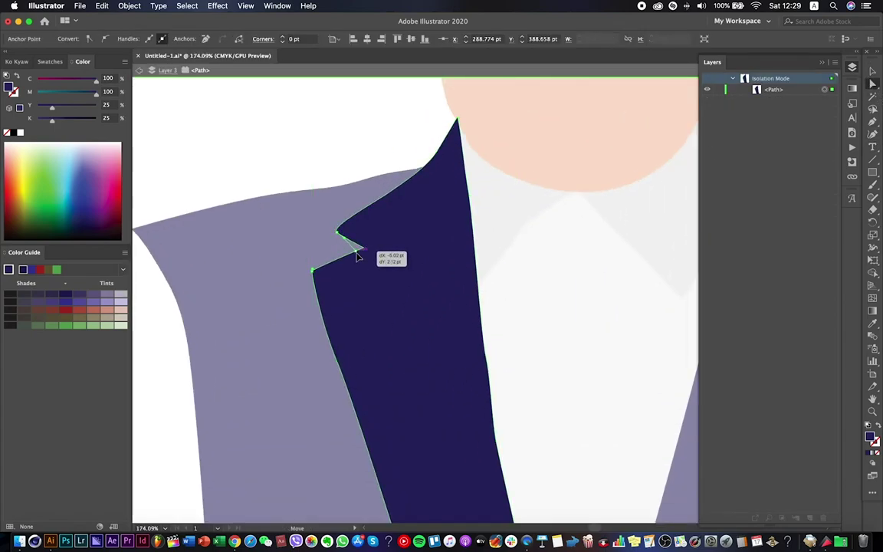
scroll(363, 279, "down", 4)
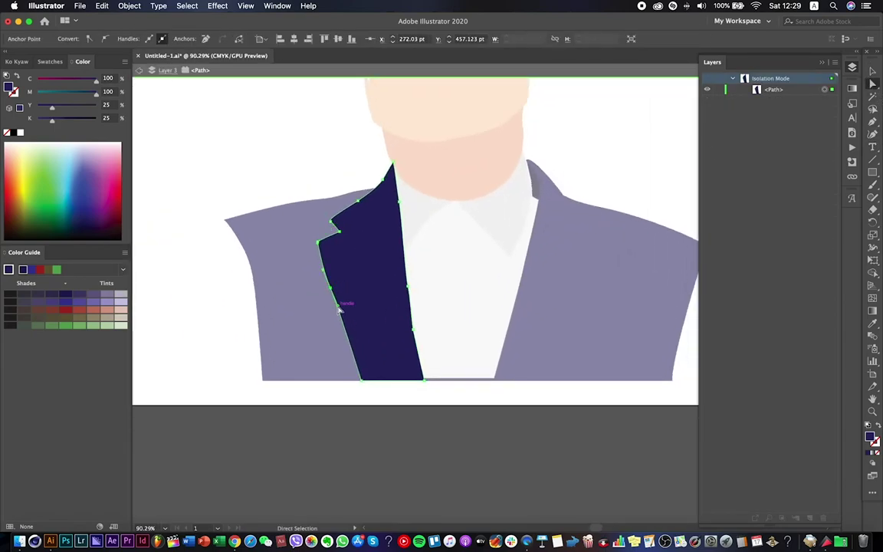
double_click(346, 421)
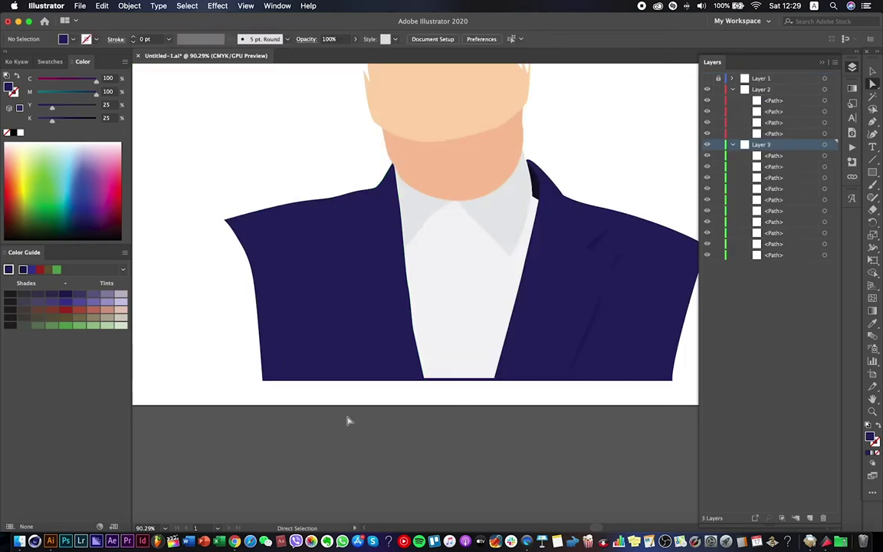
Match the left-lapel duplicate's fill to the darker right-lapel shadow, with black at 35%, using the Eyedropper.
left_click(343, 329)
left_click(871, 325)
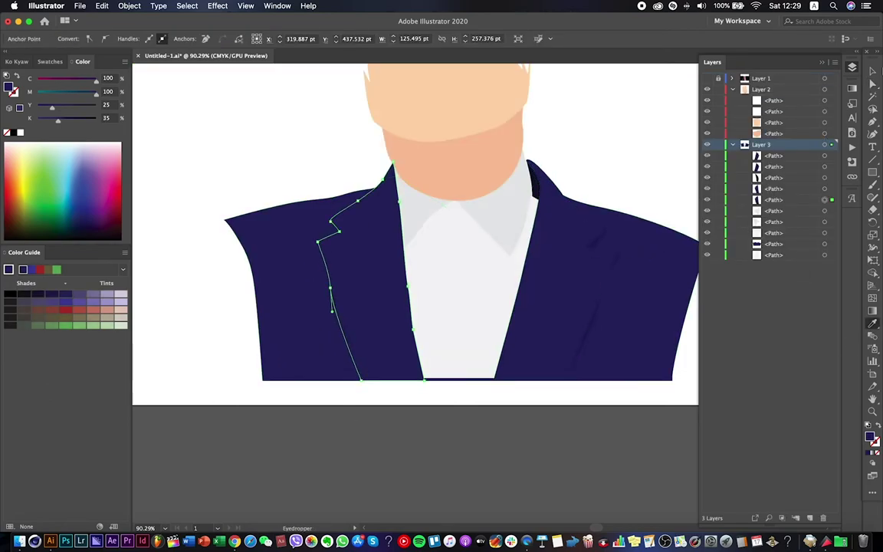
left_click(381, 462)
Reshape the darker duplicate's outer edge below the notch so that a thin shadow shows beside the left lapel.
scroll(341, 273, "up", 5)
left_click(319, 308)
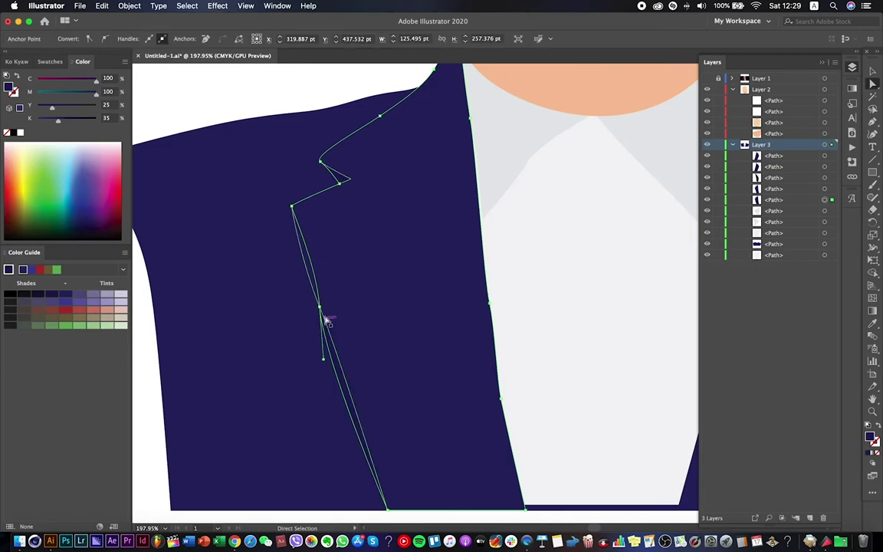
left_click_drag(319, 308, 309, 307)
mouse_move(309, 266)
left_mouse_down()
mouse_move(295, 256)
mouse_move(311, 309)
mouse_move(303, 268)
left_mouse_up()
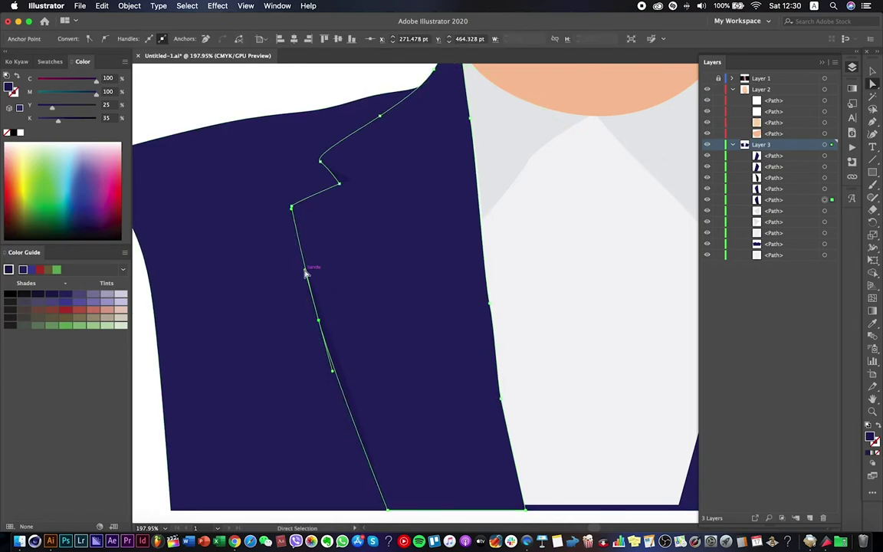
scroll(332, 315, "down", 5)
left_click(300, 459)
scroll(358, 443, "down", 2)
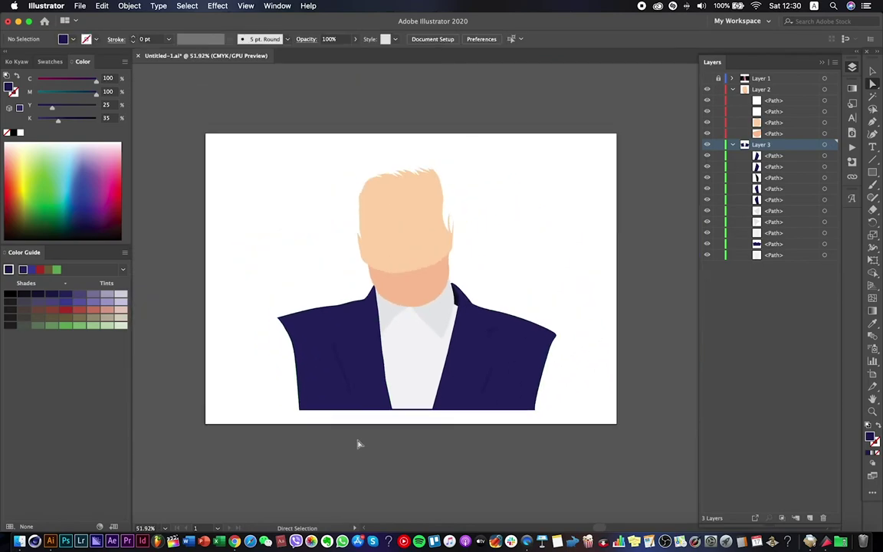
Show the photo and trace the tie knot as a closed shape with the Pen tool.
scroll(358, 443, "down", 2)
scroll(356, 296, "up", 1)
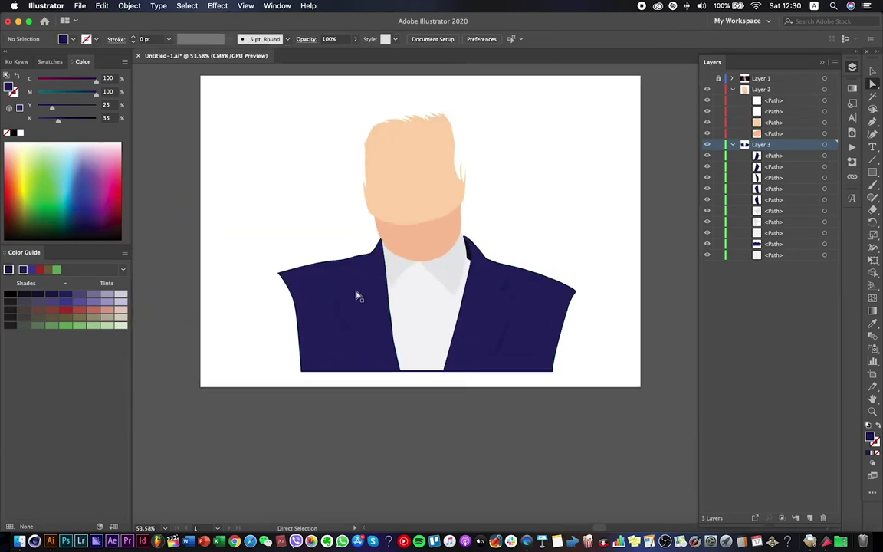
scroll(356, 296, "up", 5)
left_click(706, 78)
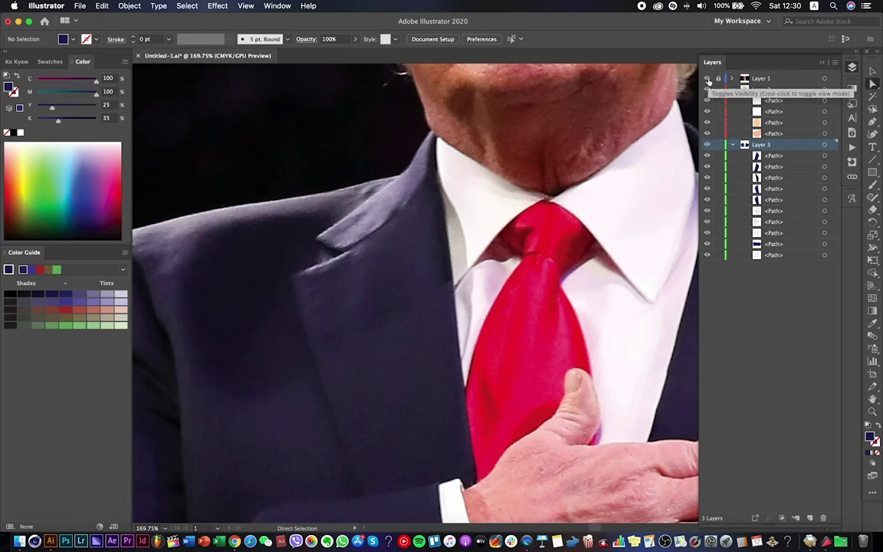
key("p")
left_click(498, 239)
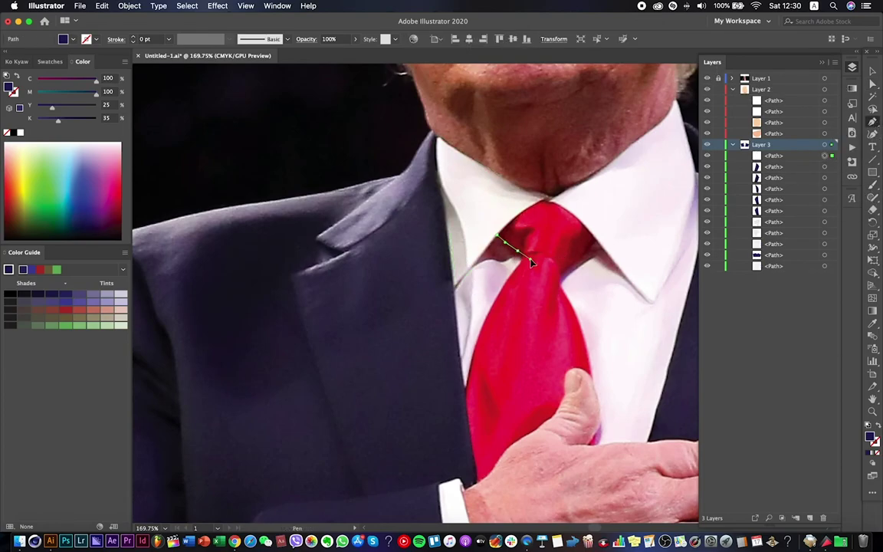
left_click_drag(530, 258, 558, 264)
left_click(550, 199)
Trace the tie's body from beneath the knot down to the jacket's bottom edge, continuing behind the hand, as a closed path.
key("super+minus")
scroll(567, 230, "down", 5)
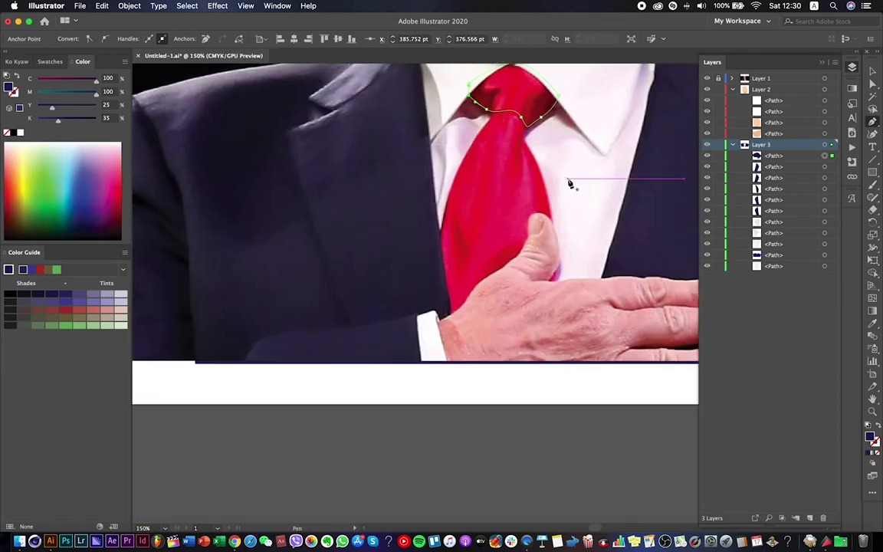
left_click(491, 113)
left_click_drag(443, 230, 447, 330)
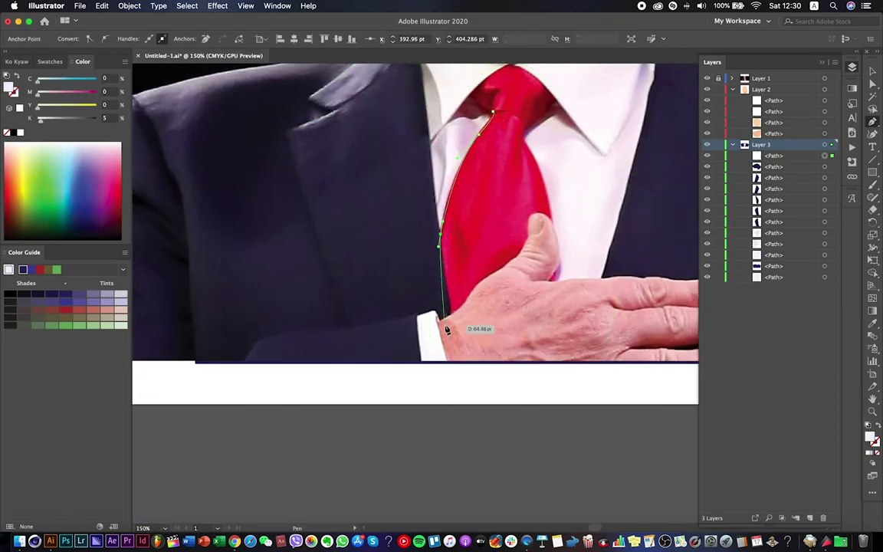
left_click_drag(453, 369, 454, 367)
left_click(525, 364)
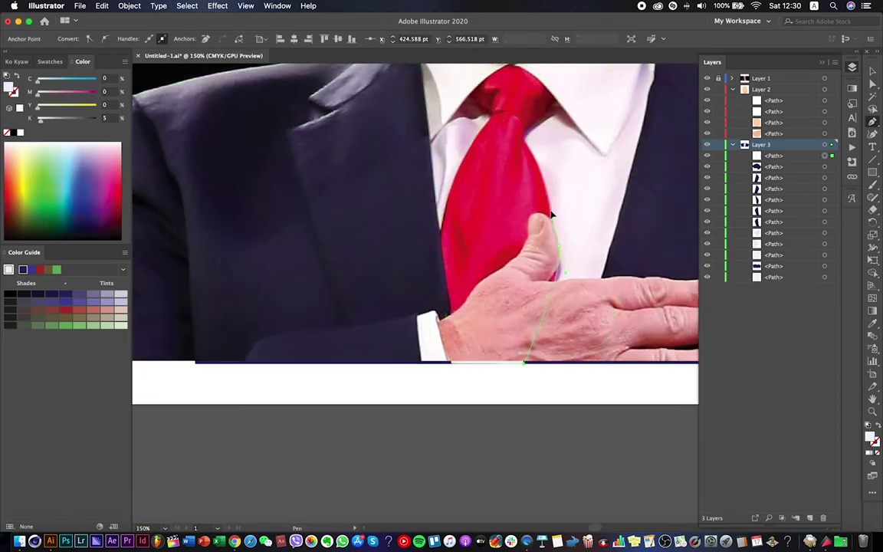
left_click(526, 120)
left_click_drag(495, 112, 486, 120)
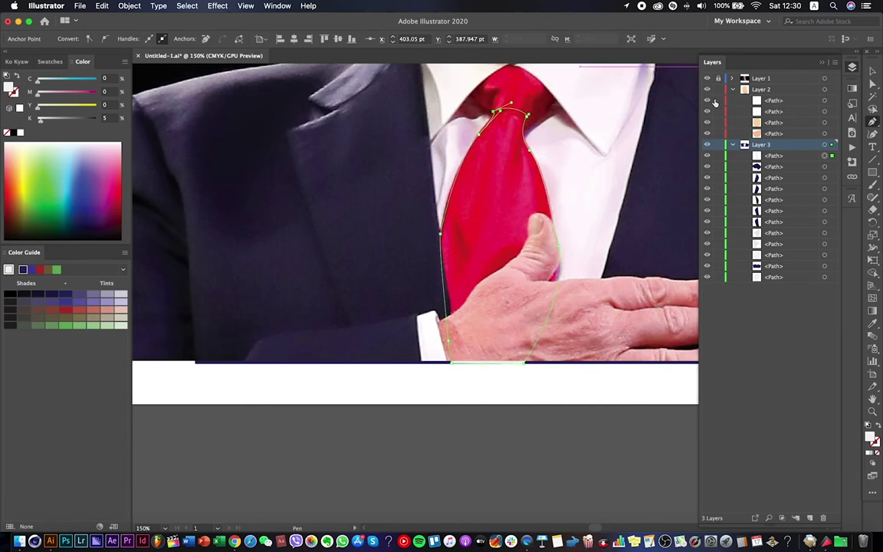
Hide the photo and arrange the knot and tie body behind the collar and lapels but in front of the shirt.
left_click(706, 78)
key("v")
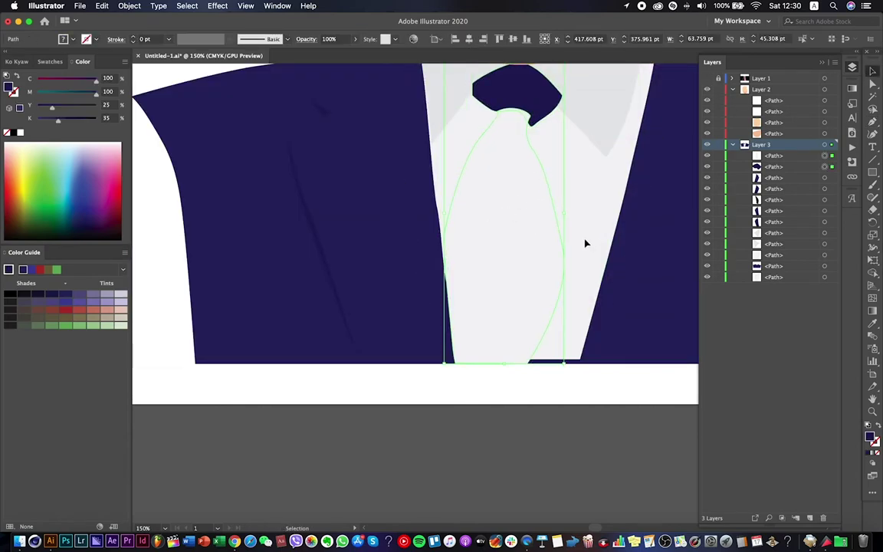
left_click(576, 205)
right_click(576, 205)
left_click(606, 268)
scroll(526, 335, "up", 5)
scroll(527, 335, "right", 3)
left_click(615, 231)
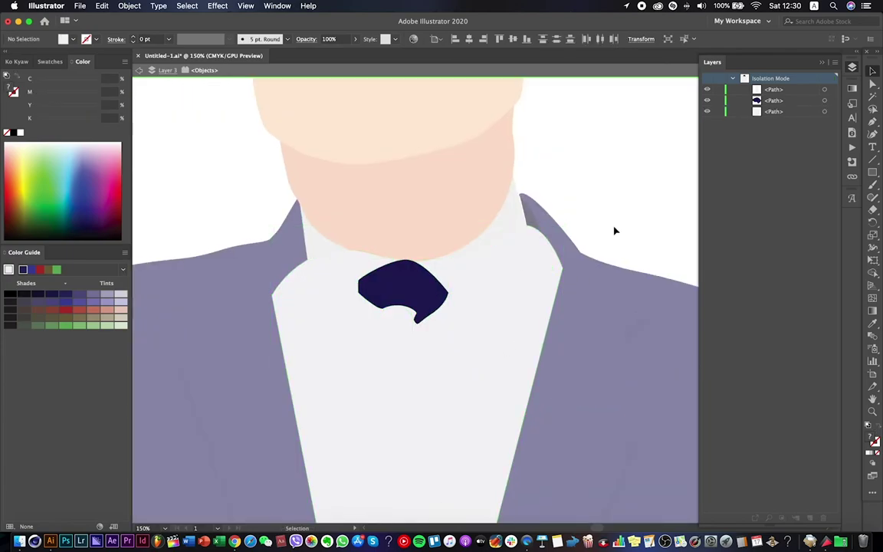
key("Escape")
left_click(434, 420)
scroll(459, 251, "down", 3)
Fill the tie knot and body with pure red (C 0, M 100, Y 100, K 0), deselect them and save the document.
left_click(63, 38)
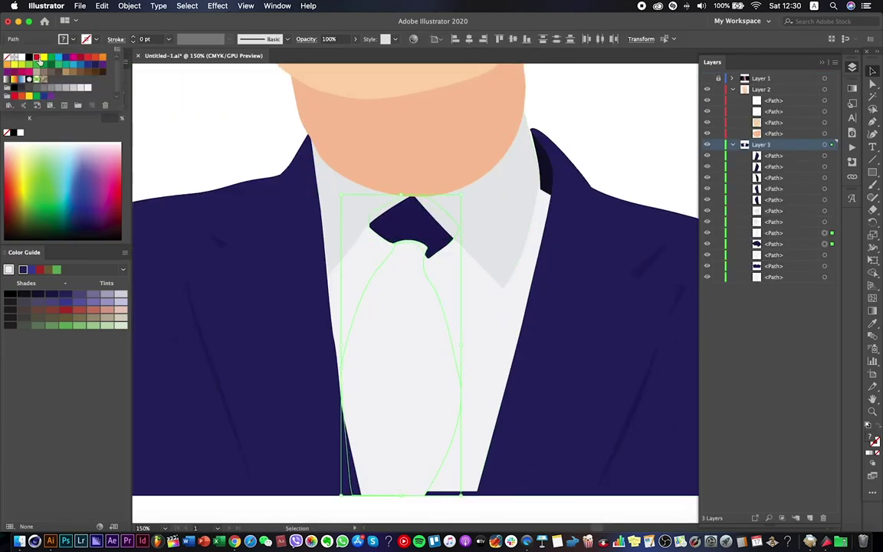
left_click(36, 57)
left_click(650, 142)
scroll(633, 173, "down", 2)
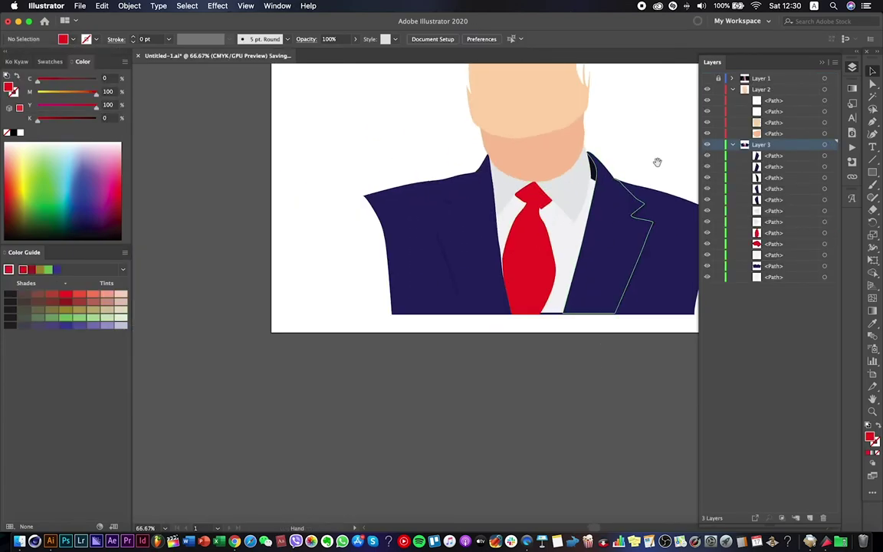
scroll(657, 162, "right", 4)
Show the photo and trace the left sleeve's creased outer contour from the shoulder down to the jacket's bottom edge.
left_click(707, 79)
left_click(706, 79)
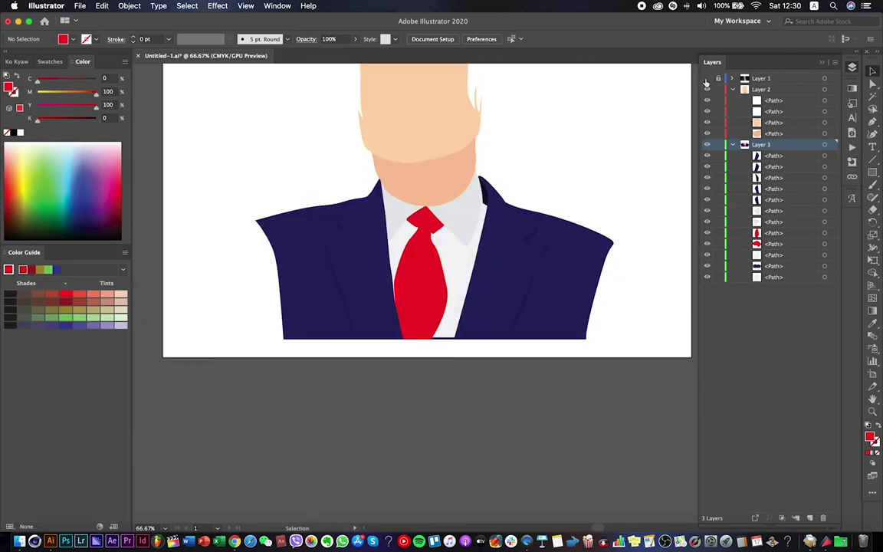
left_click(707, 79)
scroll(460, 199, "left", 3)
scroll(337, 204, "up", 1)
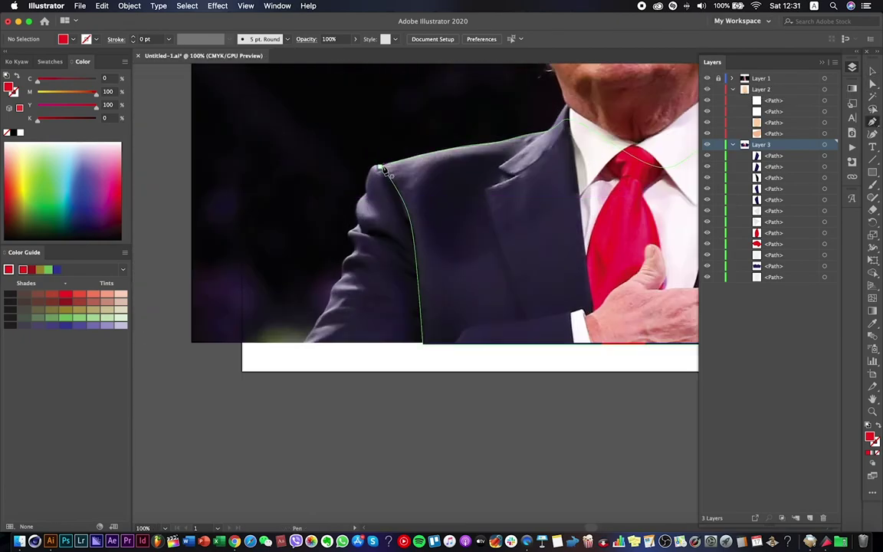
left_click(376, 166)
left_click(369, 185)
left_click(361, 201)
left_click_drag(361, 228, 356, 255)
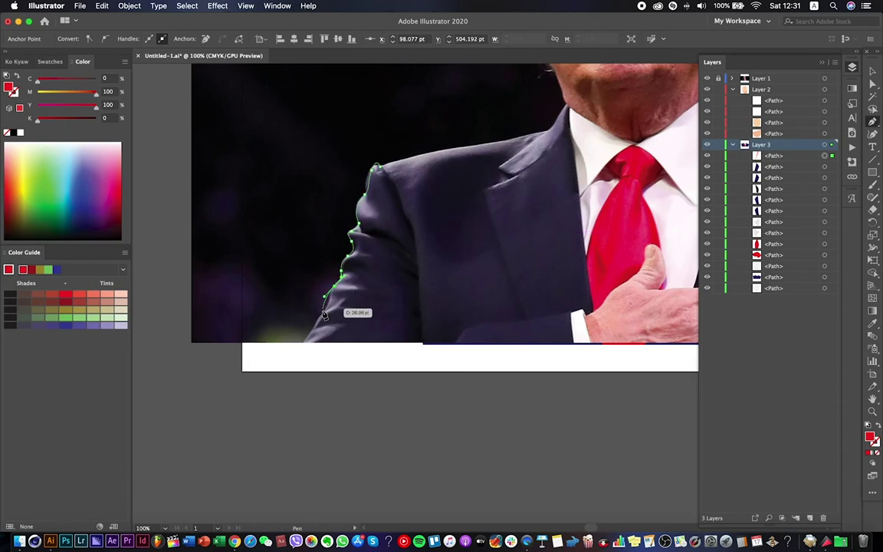
left_click(331, 344)
left_click(422, 344)
Trace the right sleeve as a closed shape from the shoulder to the bottom edge, overlapping the jacket body.
scroll(517, 197, "right", 10)
left_click(517, 230)
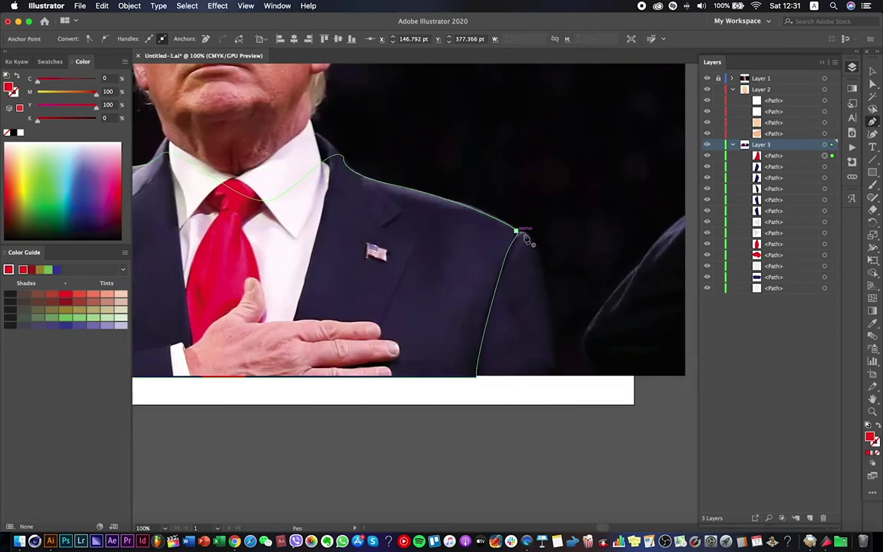
left_click_drag(528, 223, 538, 268)
left_click(560, 376)
left_click(467, 376)
left_click_drag(457, 315, 476, 286)
Hide the photo and match both sleeves' fill to the jacket's navy (C 100, M 100, Y 25, K 25) with the Eyedropper.
key("super+minus")
left_click(707, 77)
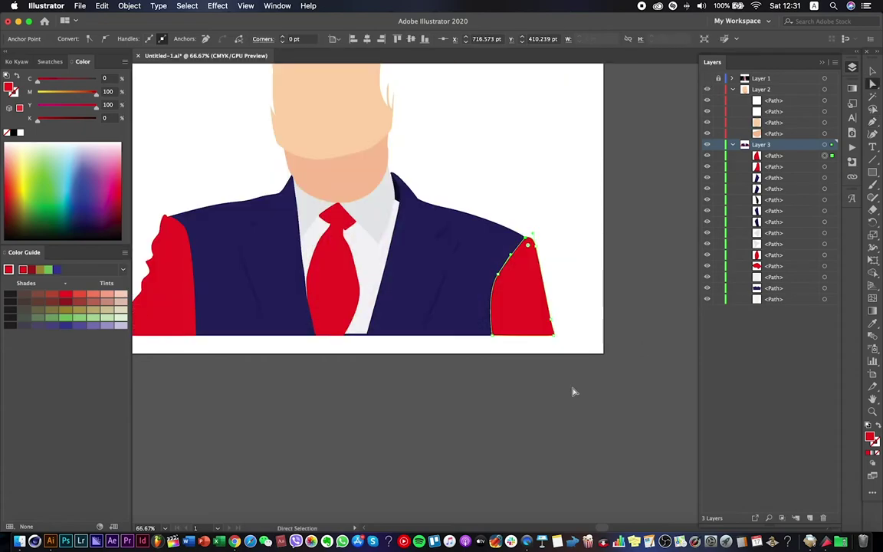
key("a")
left_click(162, 296, "shift")
key("i")
left_click(449, 262)
key("a")
left_click(288, 405)
Show the photo and trace a narrow shadow shape along the left sleeve's inner seam, correcting its last points.
scroll(447, 373, "left", 5)
key("super+minus")
left_click(706, 79)
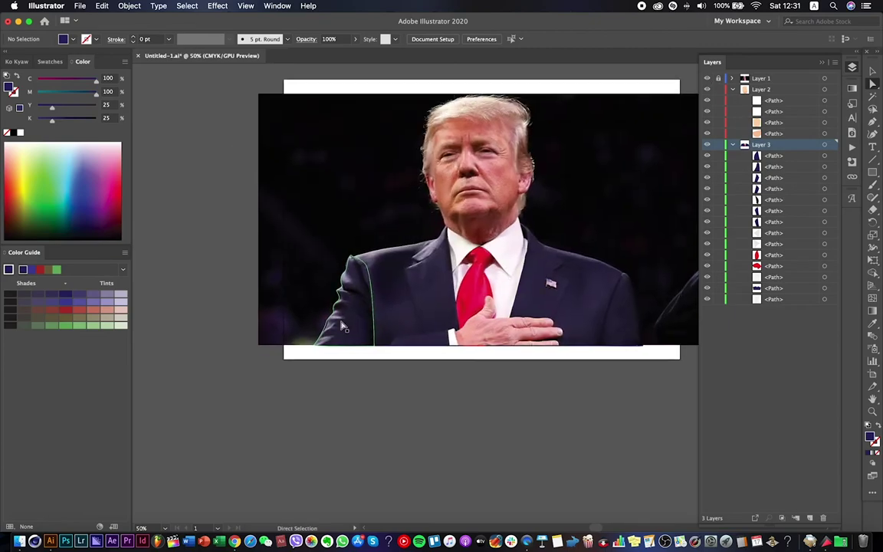
key("super+plus")
key("super+plus")
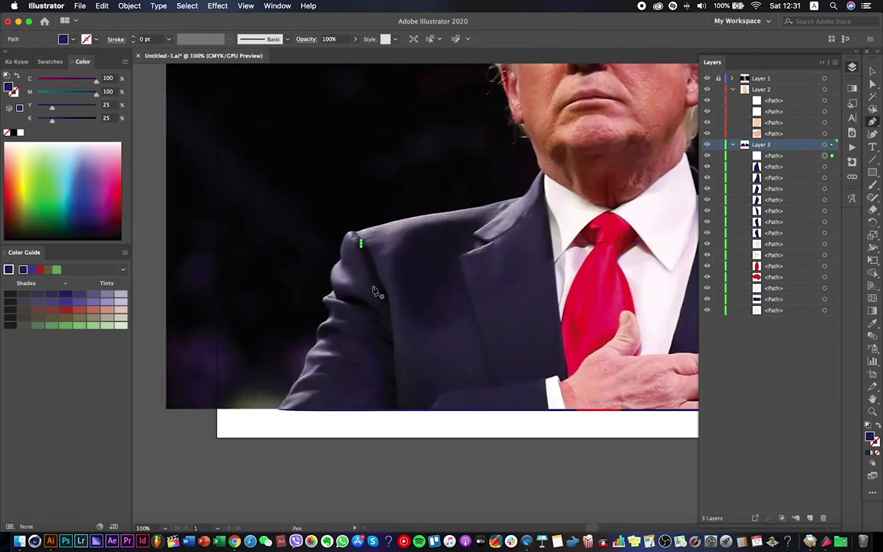
left_click_drag(360, 245, 386, 311)
left_click_drag(387, 382, 384, 377)
left_click(378, 409)
left_click(397, 410)
left_click_drag(396, 305, 391, 294)
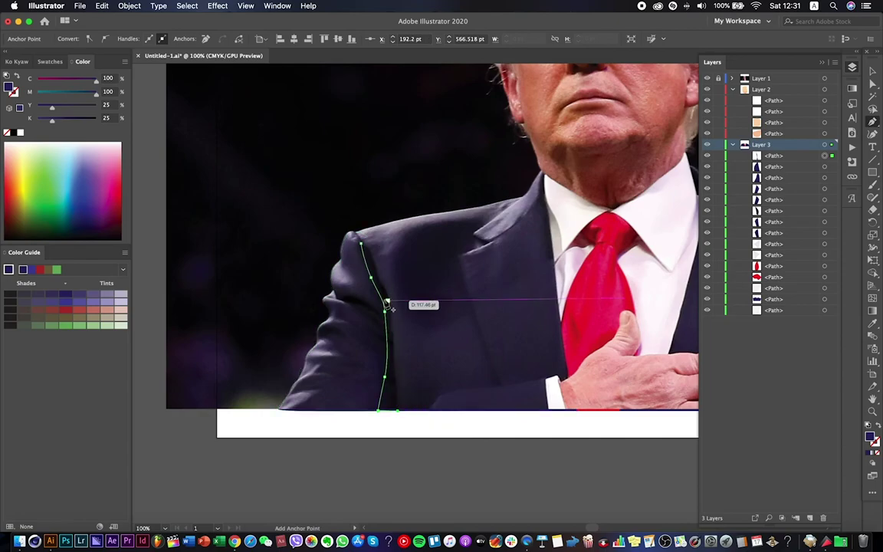
left_click_drag(360, 244, 366, 249)
key("super+z")
key("super+z")
key("super+z")
key("super+z")
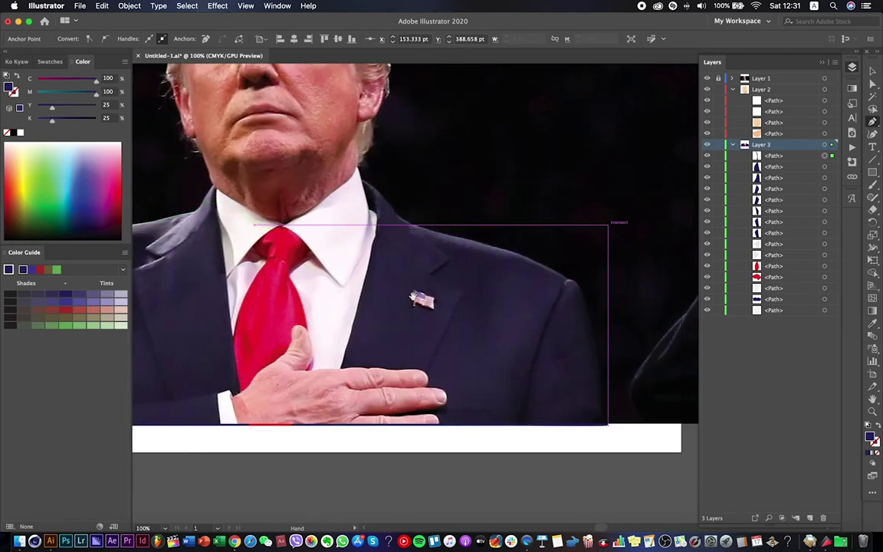
Trace a narrow closed shadow shape along the right sleeve's seam, from the bottom edge up to the shoulder and back.
scroll(344, 326, "right", 10)
left_click(514, 424)
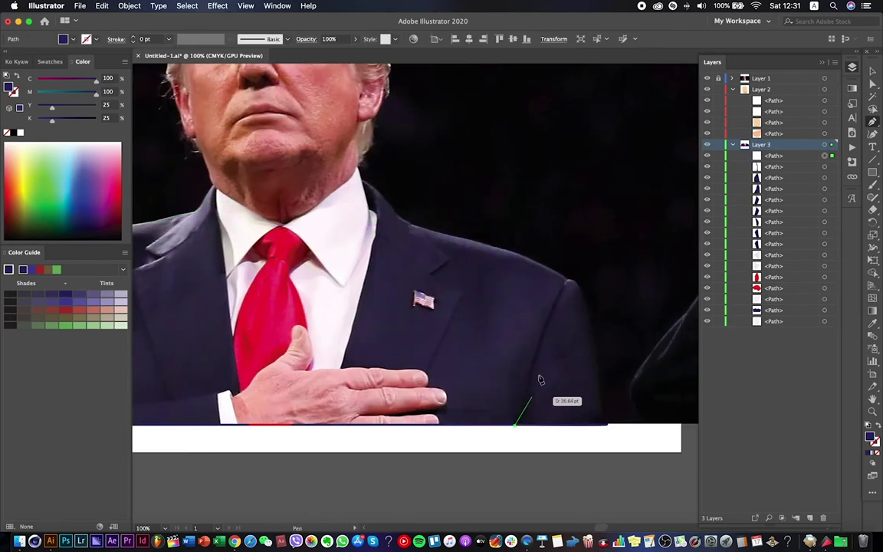
left_click(550, 316)
mouse_move(562, 285)
left_mouse_down()
mouse_move(572, 286)
mouse_move(560, 305)
left_mouse_up()
left_click(568, 279)
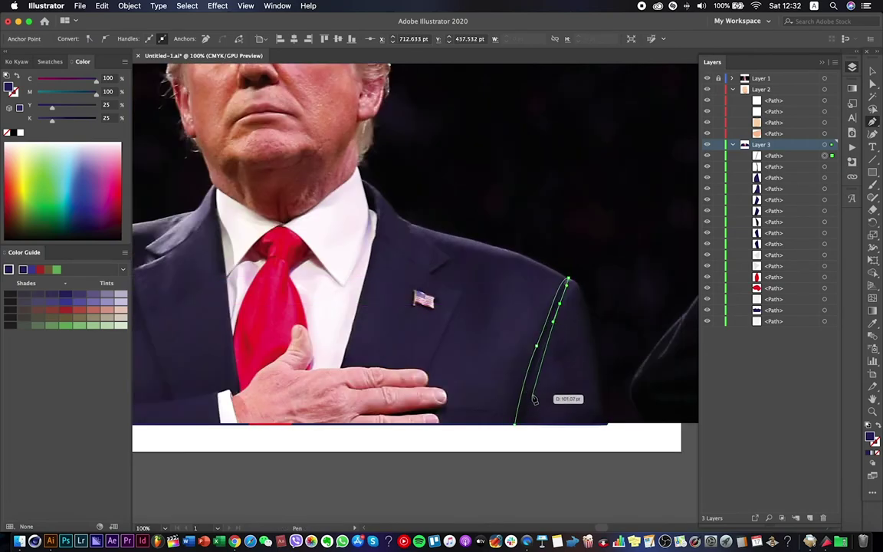
left_click_drag(534, 398, 529, 423)
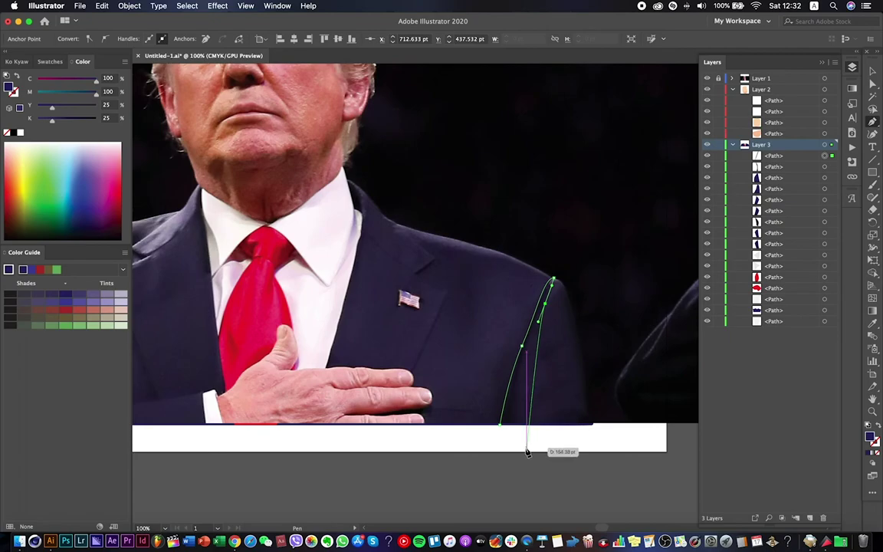
key("super+equal")
left_click_drag(535, 449, 493, 412)
mouse_move(557, 167)
left_mouse_down()
mouse_move(569, 174)
mouse_move(547, 173)
left_mouse_up()
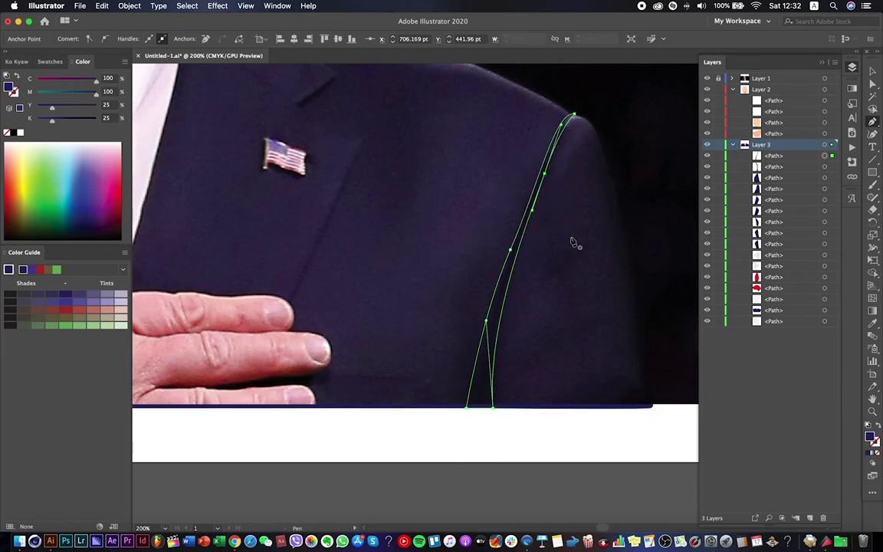
Hide the photo, match both sleeve seam shadows' fill to the darker navy (C 100, M 100, Y 25, K 35) with the Eyedropper, and save.
key("super+minus")
key("super+minus")
key("super+minus")
key("super+shift+w")
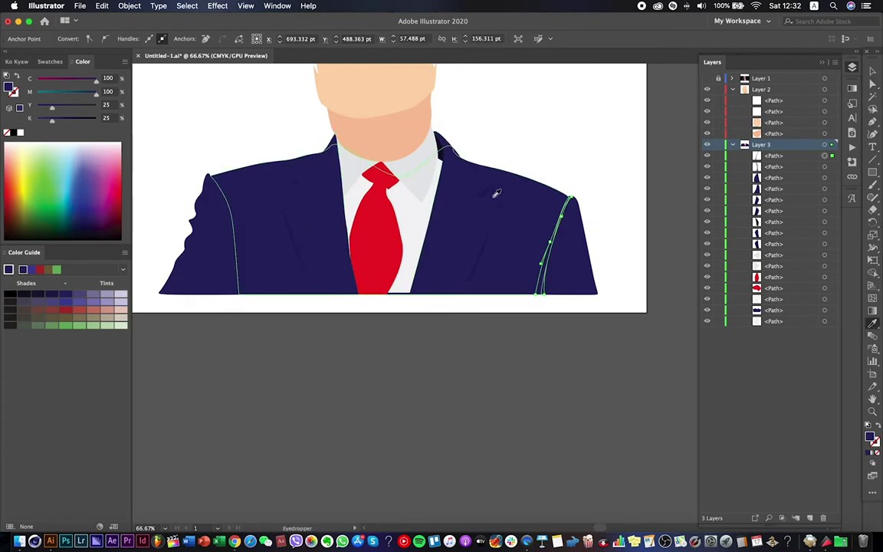
left_click(328, 298)
scroll(328, 299, "left", 5)
left_click(382, 253, "super")
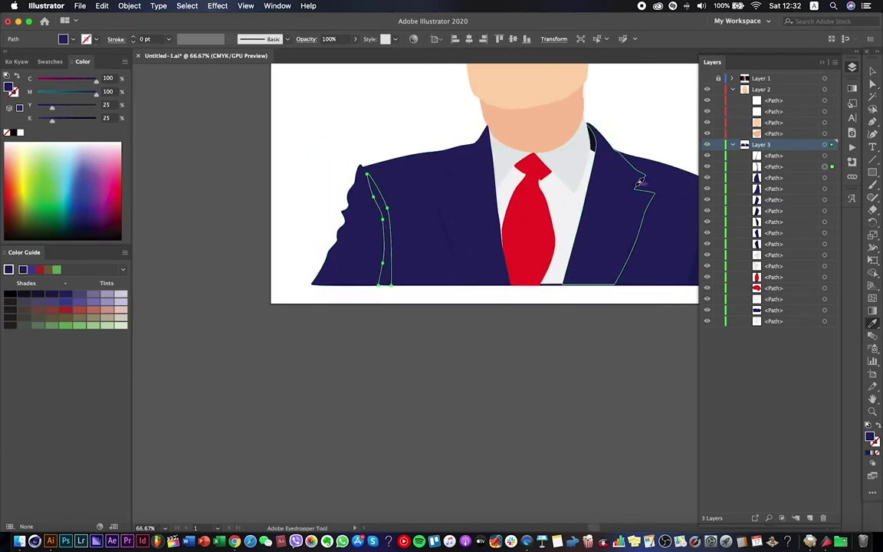
left_click(554, 402, "super")
key("super+minus")
left_click_drag(554, 403, 294, 445)
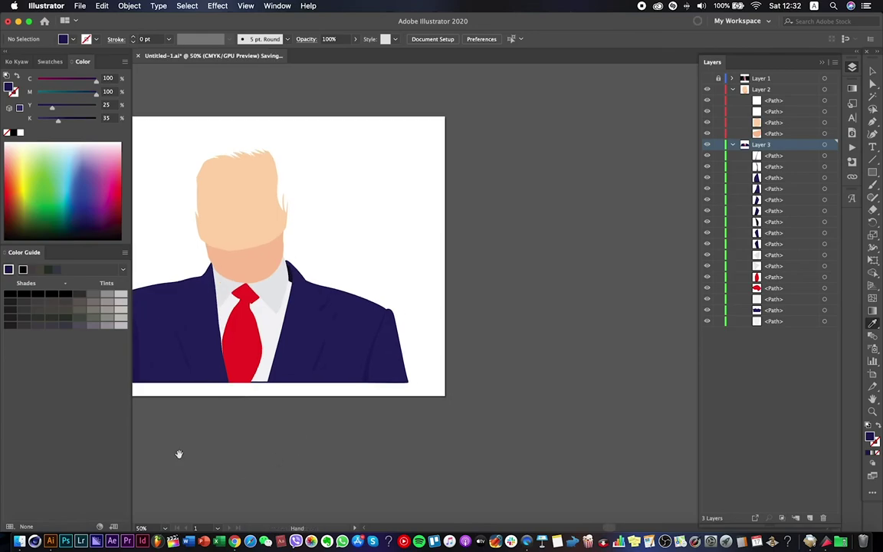
left_click_drag(179, 454, 292, 410)
Show the photo and paste a copy of the left collar shape directly in front of the original.
left_click(707, 78)
key("super+plus")
key("super+plus")
key("super+plus")
key("super+plus")
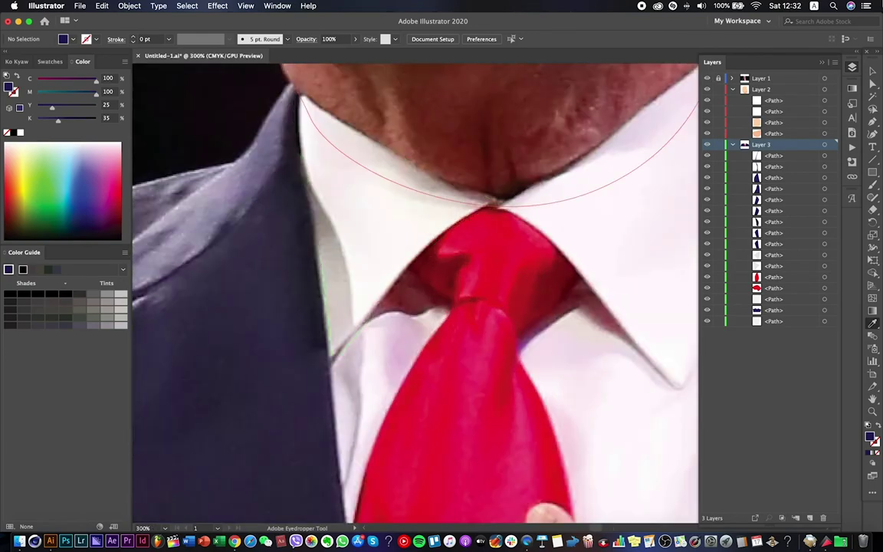
key("a")
left_click(362, 252)
key("super+c")
key("super+f")
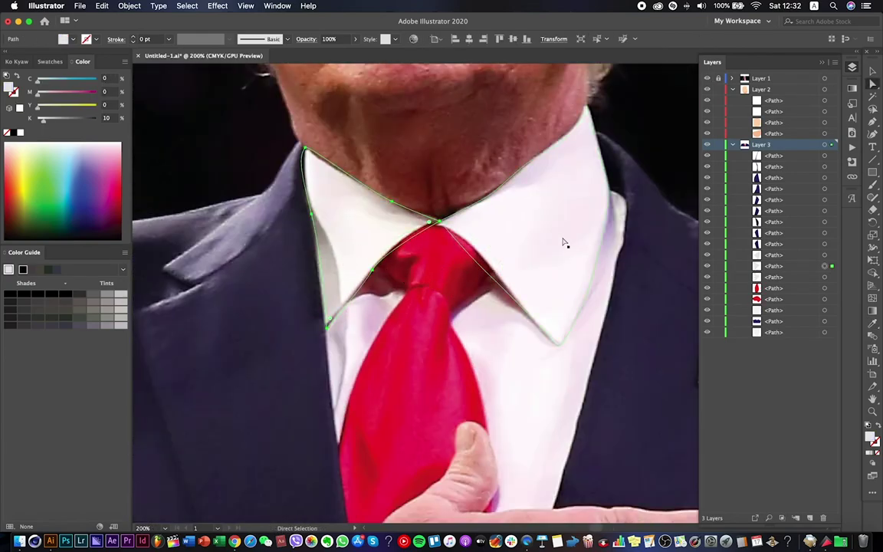
Isolate the left collar copy and reshape it into a narrow shadow along the collar's outer edge.
left_click(707, 78)
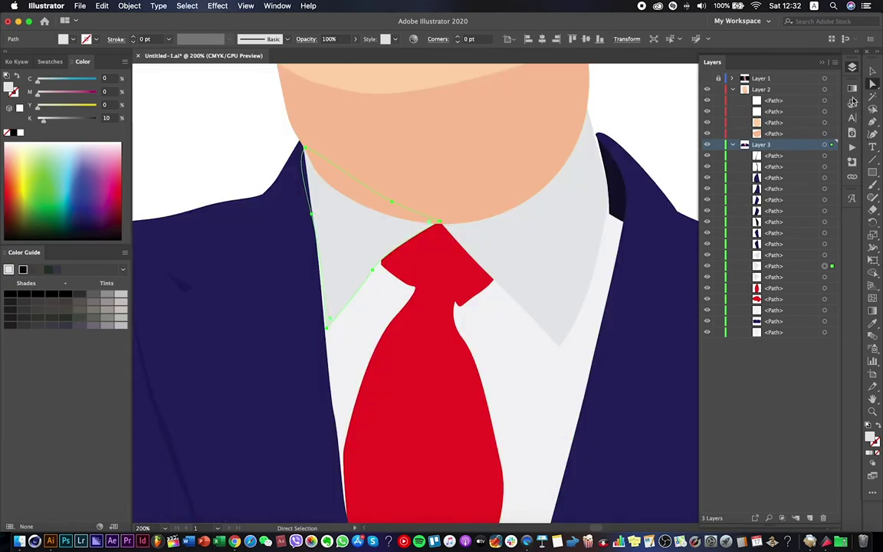
left_click(707, 78)
left_click_drag(373, 269, 365, 290)
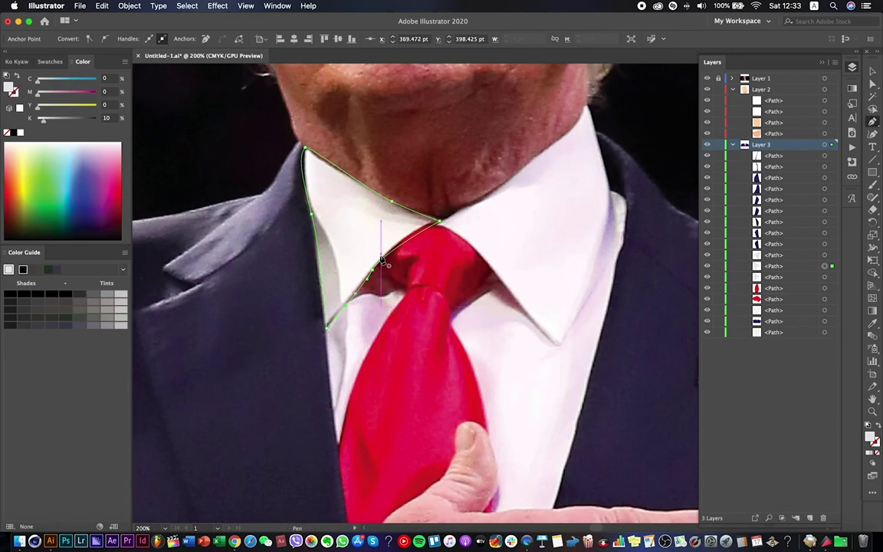
right_click(354, 231)
left_click(393, 299)
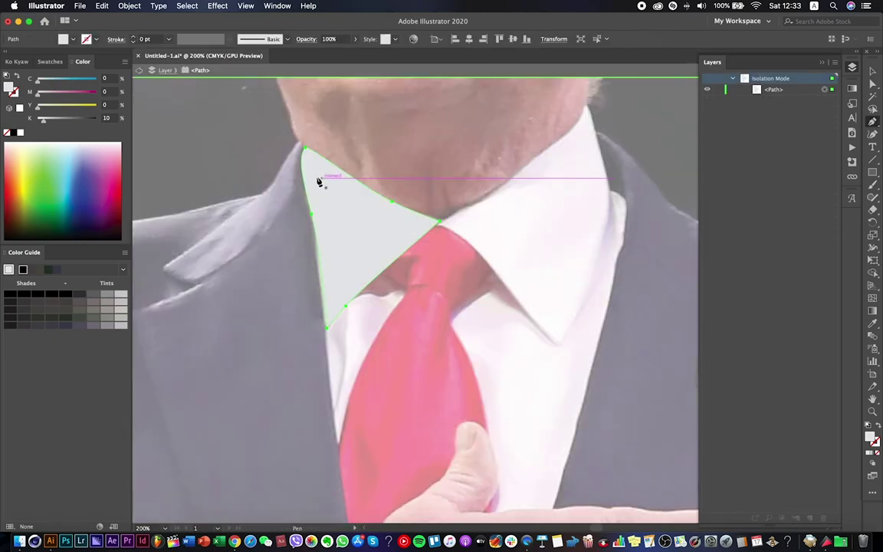
left_click(436, 223)
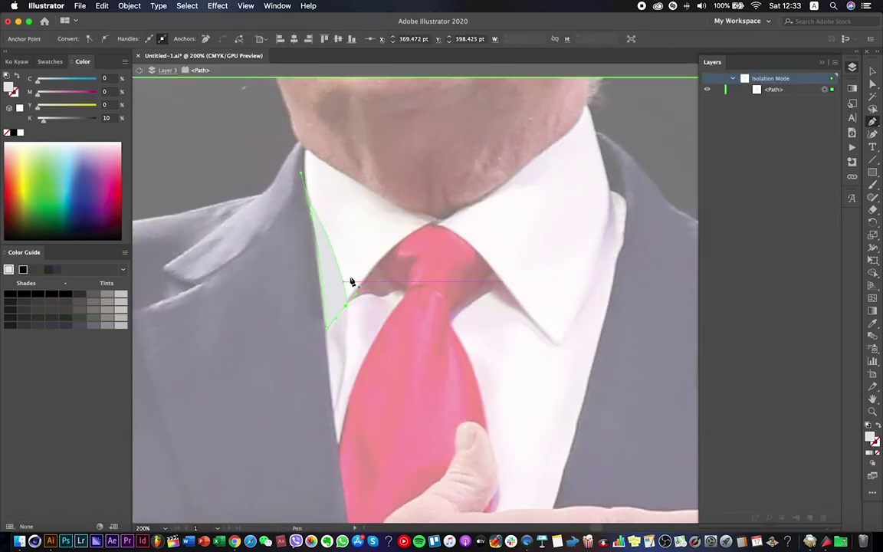
Trace a closed shadow shape around the right collar, from its outer edge past the tip to the tie knot.
scroll(508, 241, "right", 3)
left_click(508, 241, "super")
scroll(550, 214, "up", 3)
left_click(550, 205)
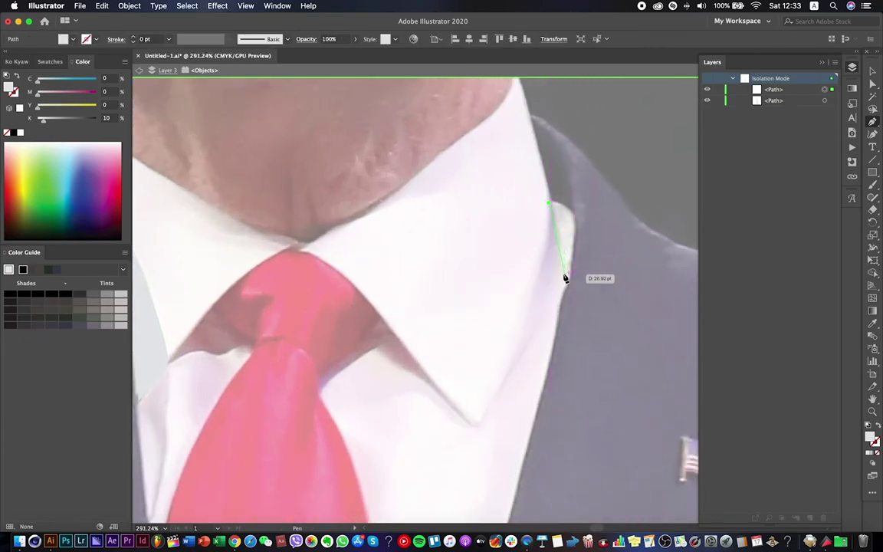
left_click(566, 278)
left_click(481, 422)
left_click(422, 381)
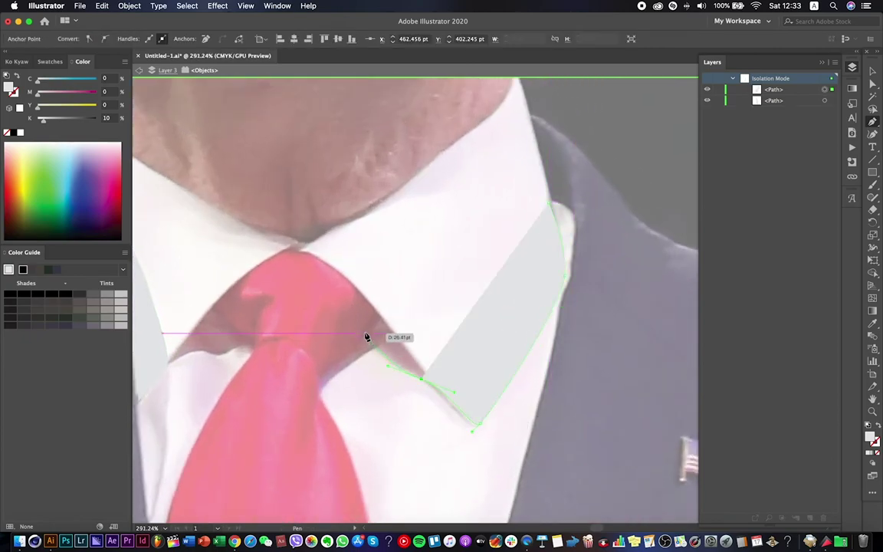
left_click(365, 328)
left_click(512, 211)
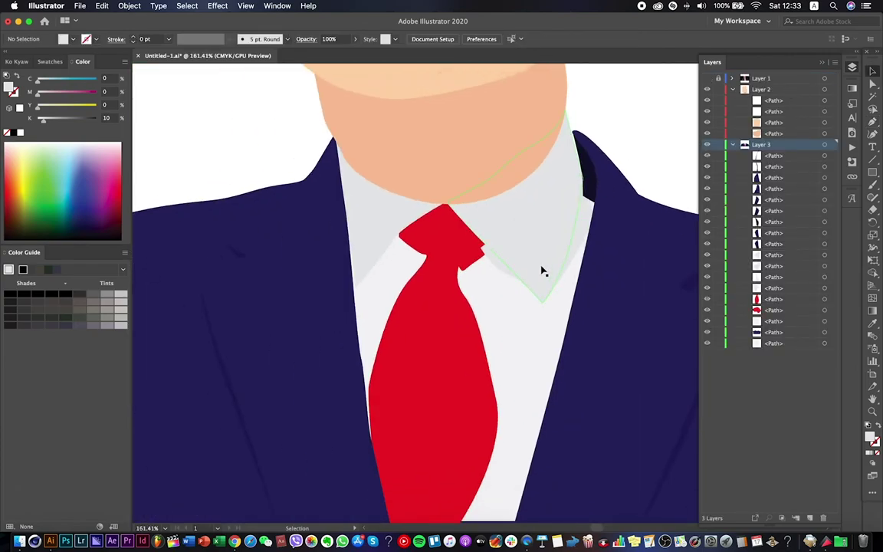
Fill the right collar's shadow with grey (K 30) and move its outer anchor up to the jacket lapel.
left_click(542, 271)
left_click(71, 38)
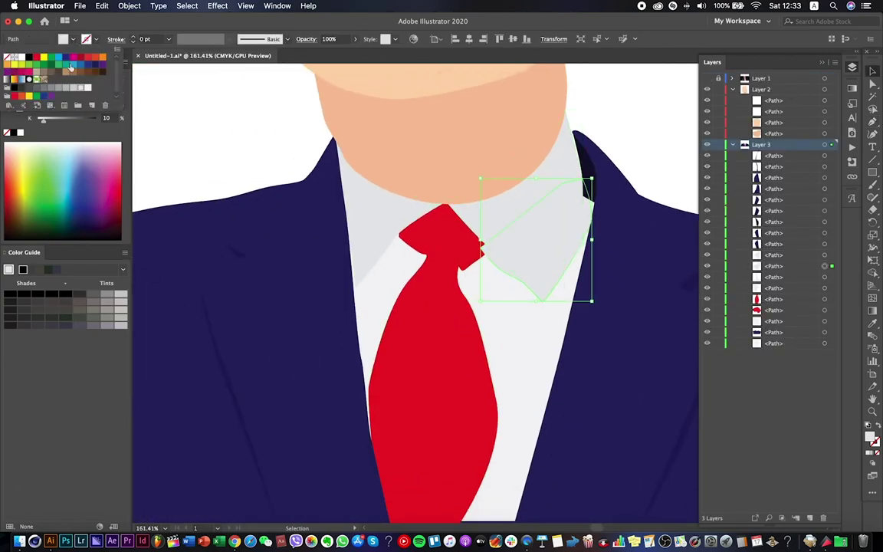
left_click(69, 80)
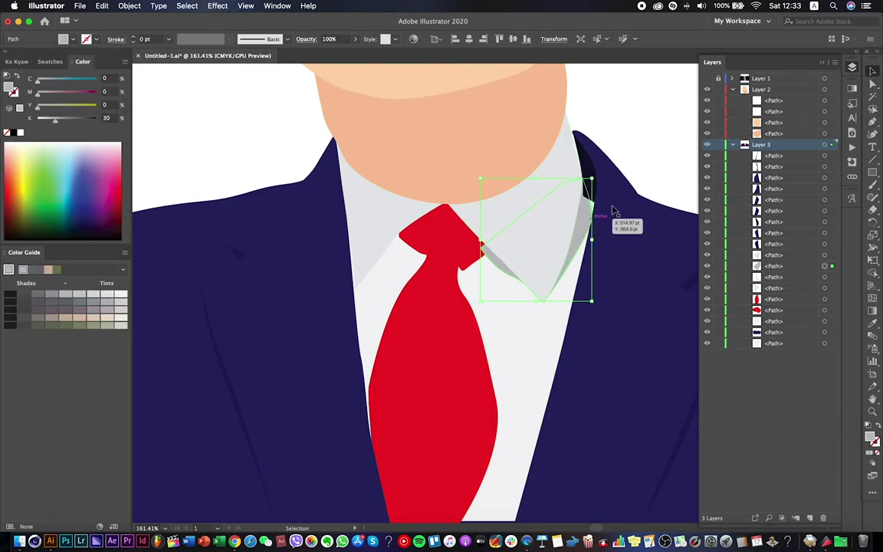
key("a")
left_click(593, 222)
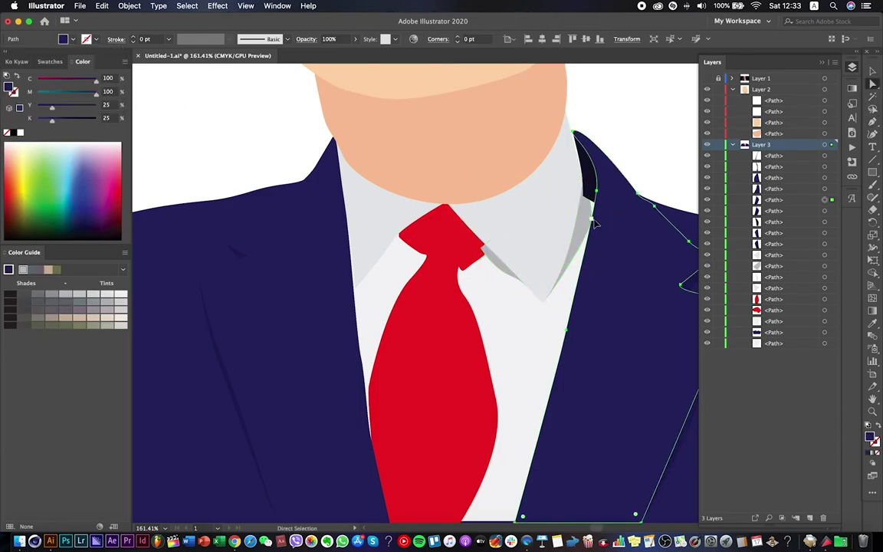
left_click(591, 221)
left_click_drag(591, 221, 596, 202)
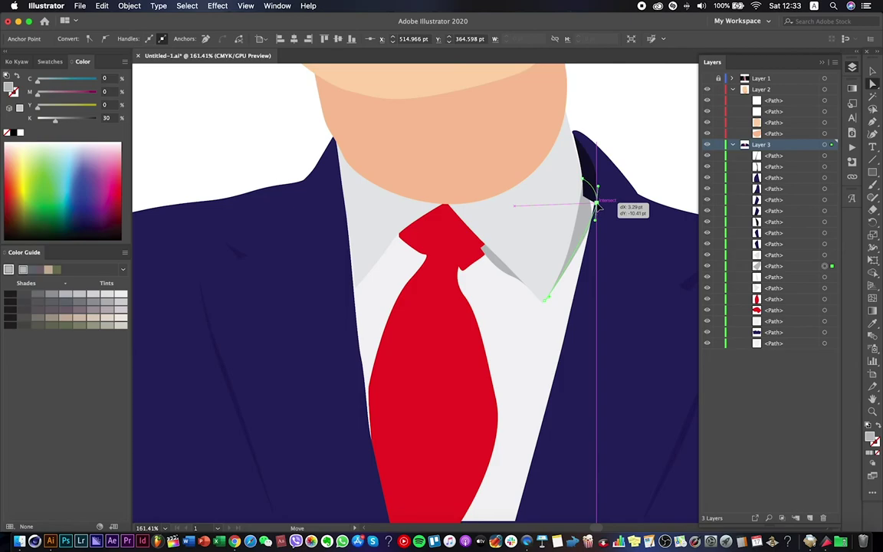
Match the left collar shadow's fill to the same grey (K 30) and refine its inner curve.
left_click(355, 239)
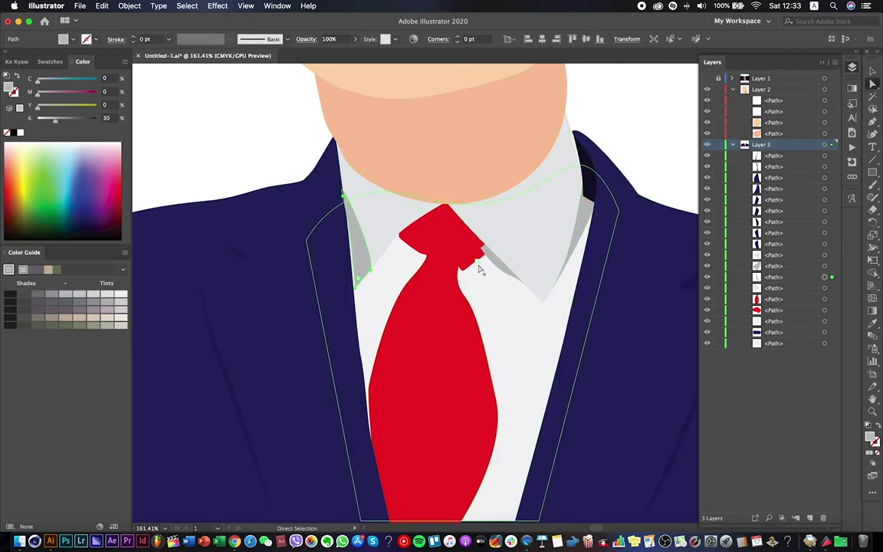
left_click_drag(381, 256, 377, 257)
key("a")
Adjust the right collar shadow's lower curve and send the shape backward behind the tie knot.
left_click(504, 271)
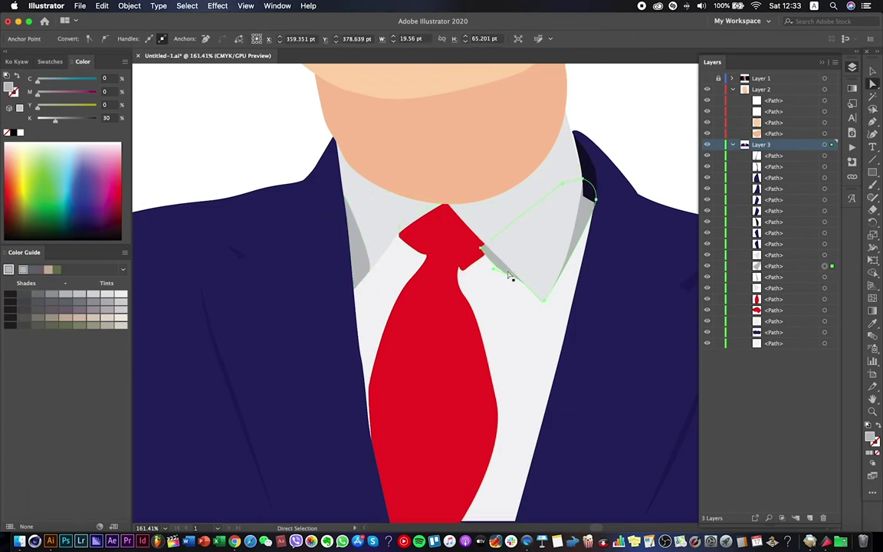
key("v")
key("super+bracketleft")
key("super+bracketleft")
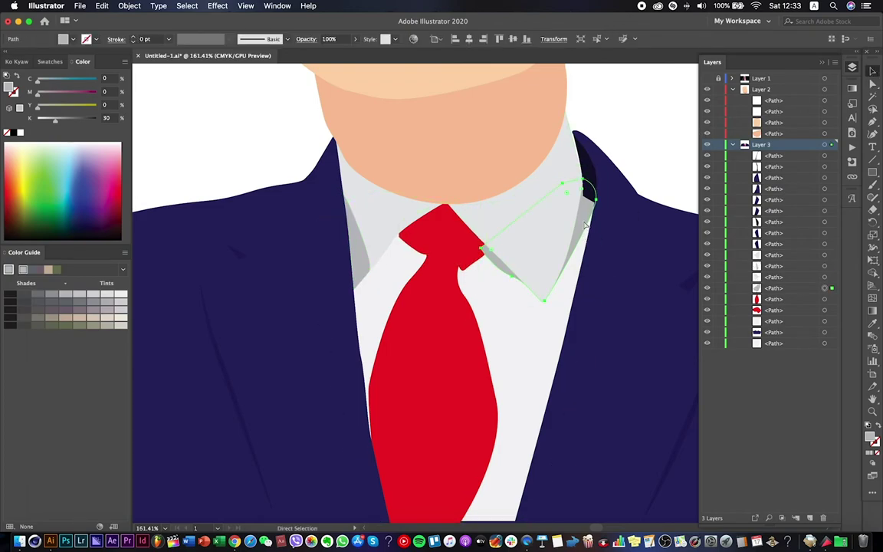
Set the opacity of both collar shadows to 35% and save the document.
left_click(362, 257, "shift")
left_click(330, 39)
left_click(355, 39)
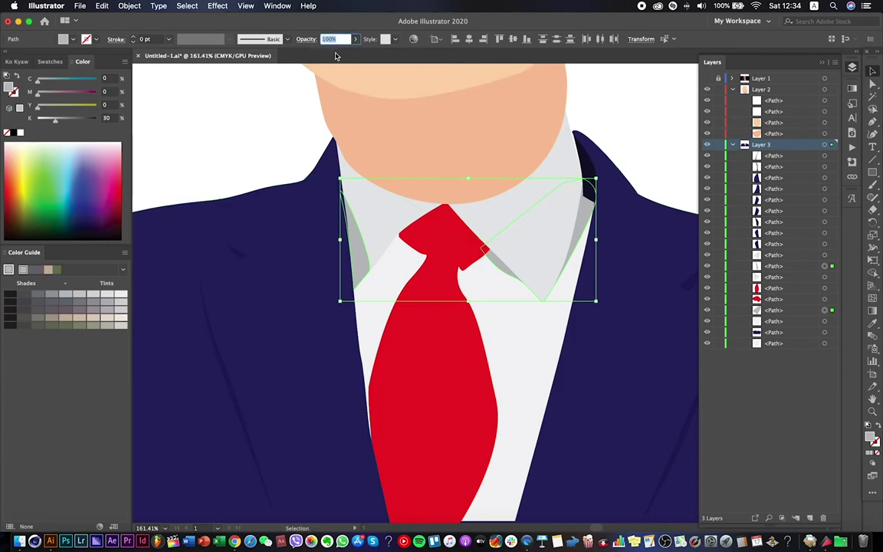
left_click_drag(351, 52, 328, 51)
left_click(249, 151)
scroll(249, 151, "down", 5)
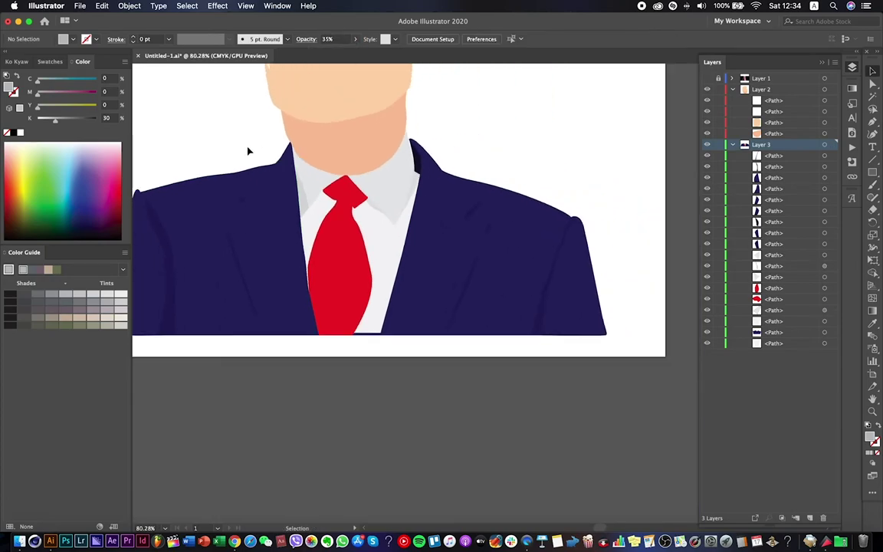
scroll(384, 250, "left", 2)
key("super+s")
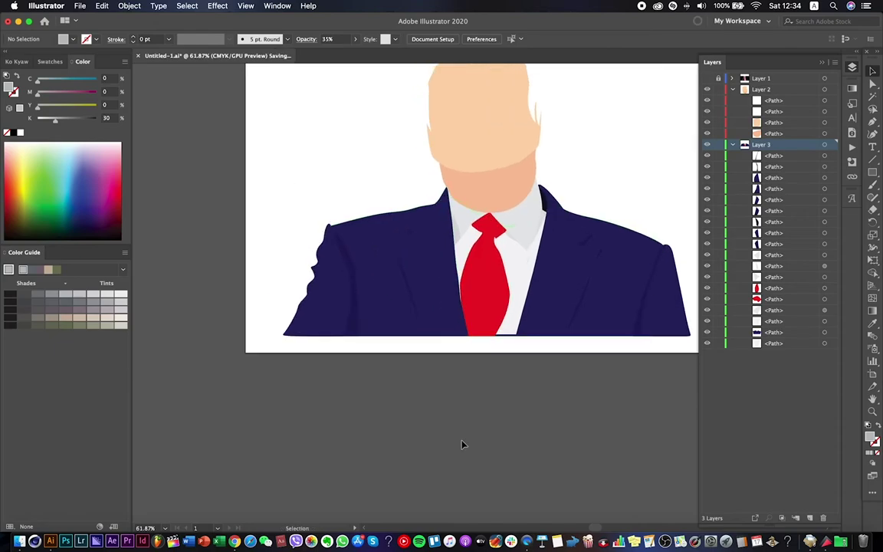
Show the photo and trace a closed curved fold shadow from the left sleeve's outer edge at mid-height.
left_click(707, 78)
scroll(325, 300, "up", 10)
left_click(879, 123)
left_click(306, 309)
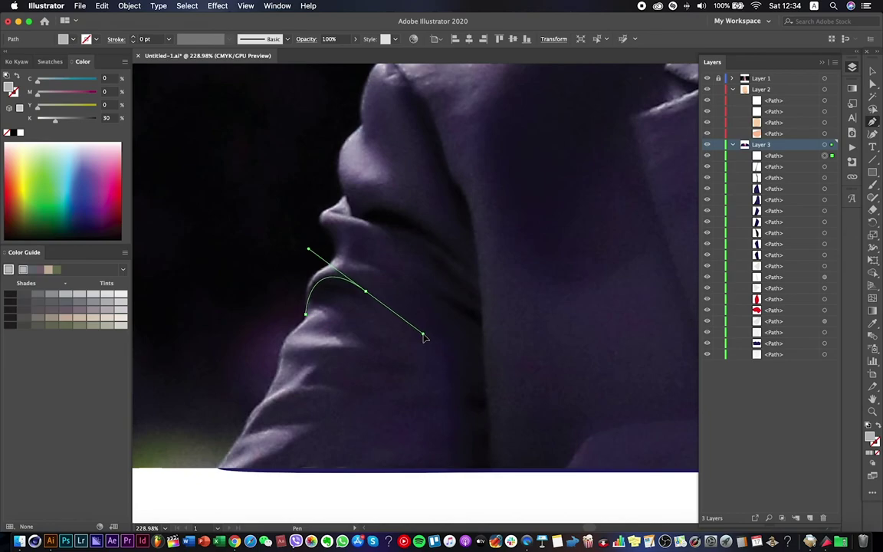
left_click_drag(423, 335, 429, 335)
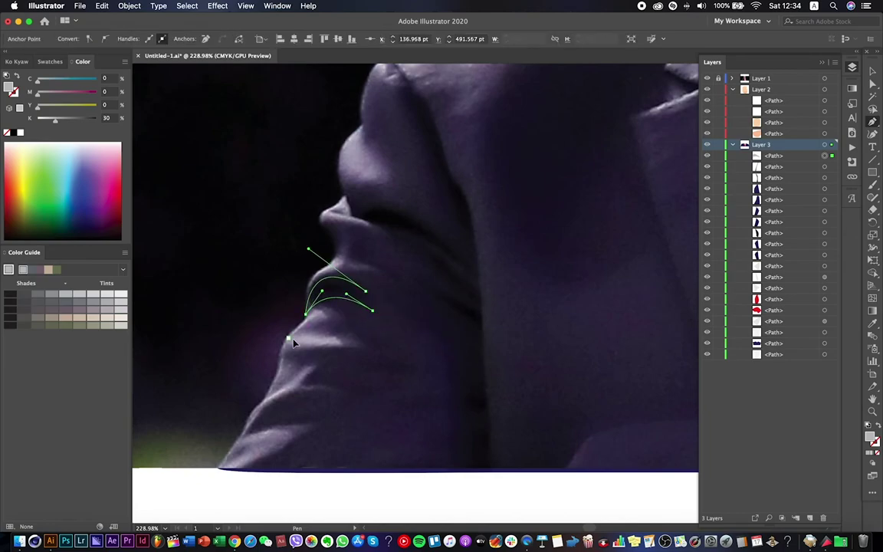
scroll(294, 342, "down", 3)
key("Escape")
Trace a second closed fold shadow near the bottom of the left sleeve, tapering inward from its outer edge.
left_click(264, 392)
left_click_drag(338, 351, 404, 381)
left_click(389, 378)
scroll(374, 236, "up", 5)
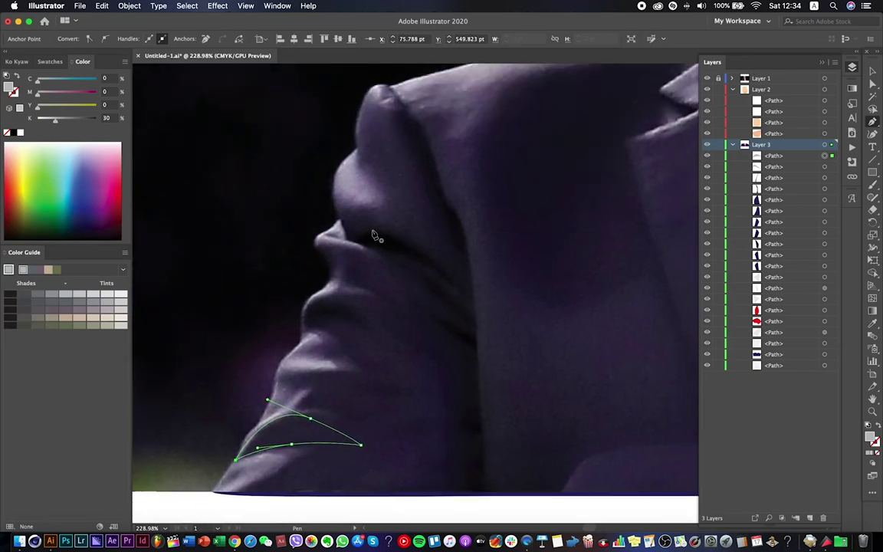
key("Escape")
Trace a small closed fold shadow at the top of the left sleeve, just below the shoulder.
left_click(350, 156)
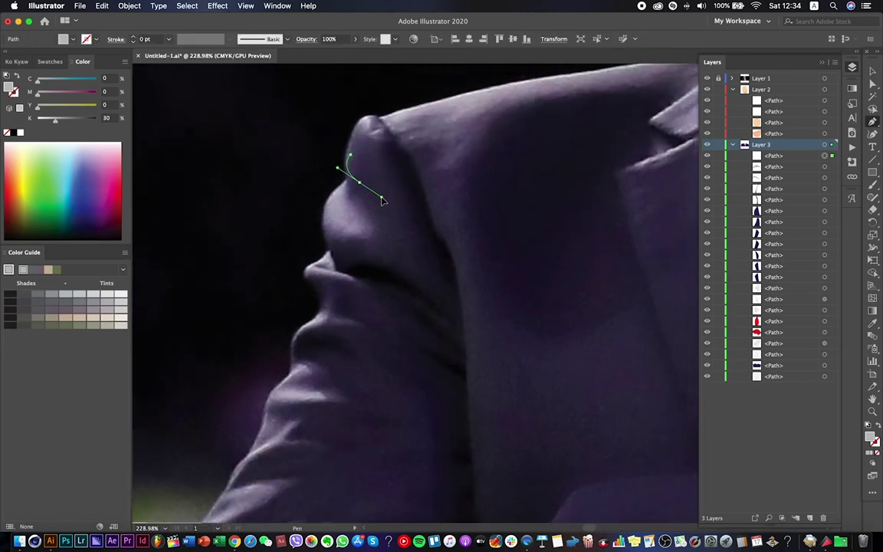
left_click_drag(392, 231, 393, 250)
left_click_drag(362, 205, 364, 147)
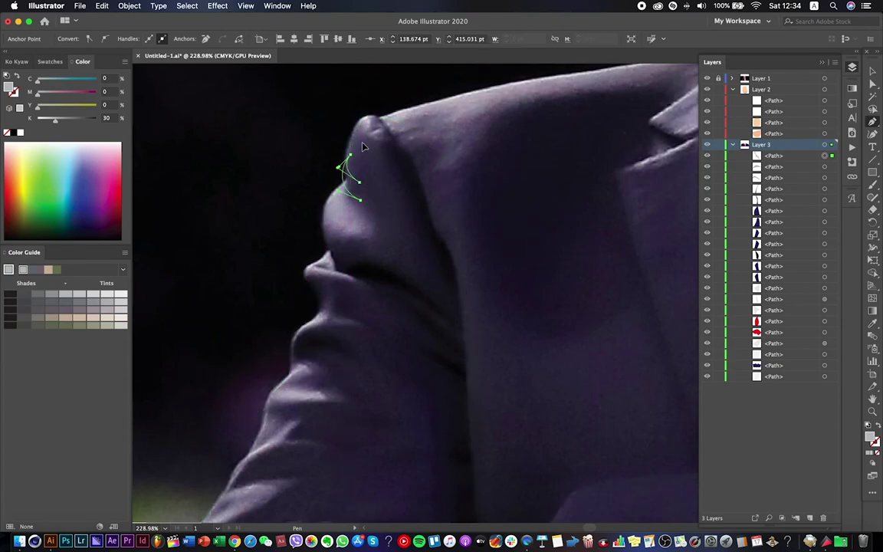
key("Escape")
Trace a long closed fold shadow along the dark crease on the upper left sleeve, correct its last point, and hide the photo.
left_click(326, 232)
left_click_drag(357, 265, 378, 265)
mouse_move(441, 312)
left_mouse_down()
mouse_move(457, 338)
mouse_move(371, 284)
left_mouse_up()
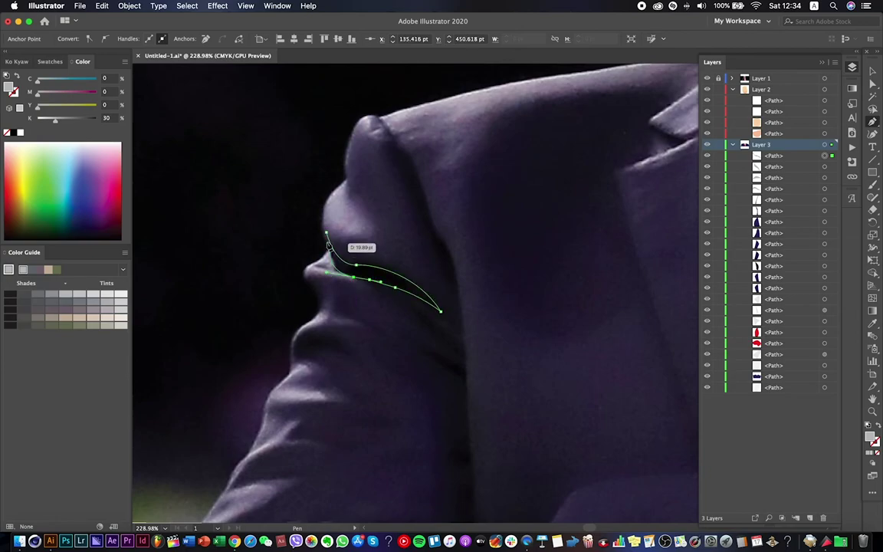
key("super+z")
left_click(707, 78)
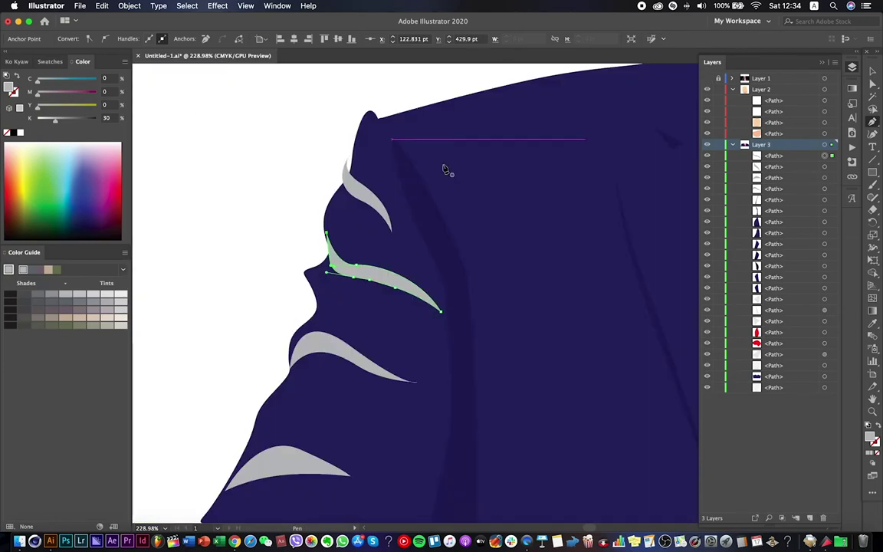
Adjust the anchors and curves of the left sleeve's fold shadows to follow the sleeve's outer edge.
key("a")
left_click(371, 198)
mouse_move(370, 198)
left_mouse_down()
mouse_move(359, 157)
mouse_move(368, 193)
left_mouse_up()
left_click(327, 233)
scroll(327, 233, "up", 5)
mouse_move(339, 232)
left_mouse_down()
mouse_move(331, 238)
mouse_move(341, 249)
left_mouse_up()
scroll(345, 257, "down", 3)
scroll(345, 257, "down", 3)
scroll(336, 262, "up", 4)
left_click(382, 438)
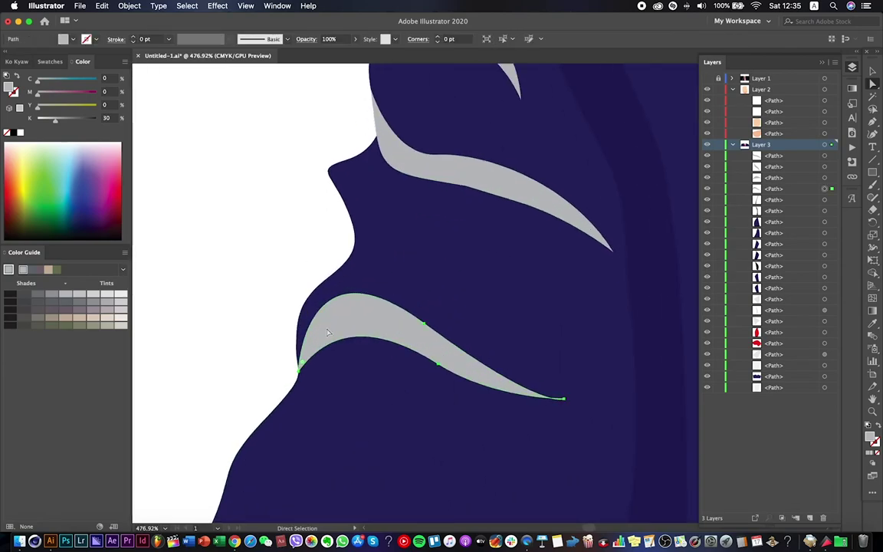
left_click_drag(309, 237, 268, 221)
Match all four fold shadows' fill to the darker navy (C 100, M 100, Y 25, K 35) with the Eyedropper and save.
scroll(218, 311, "down", 6)
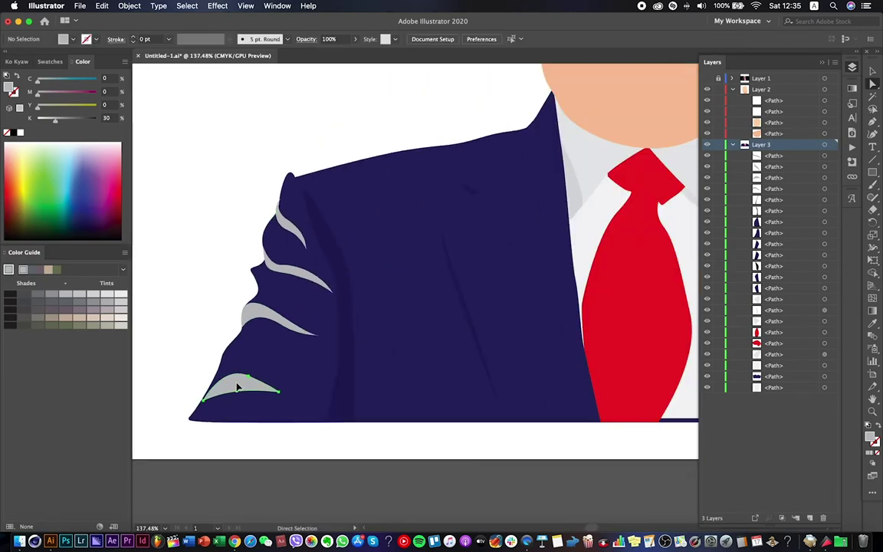
key("i")
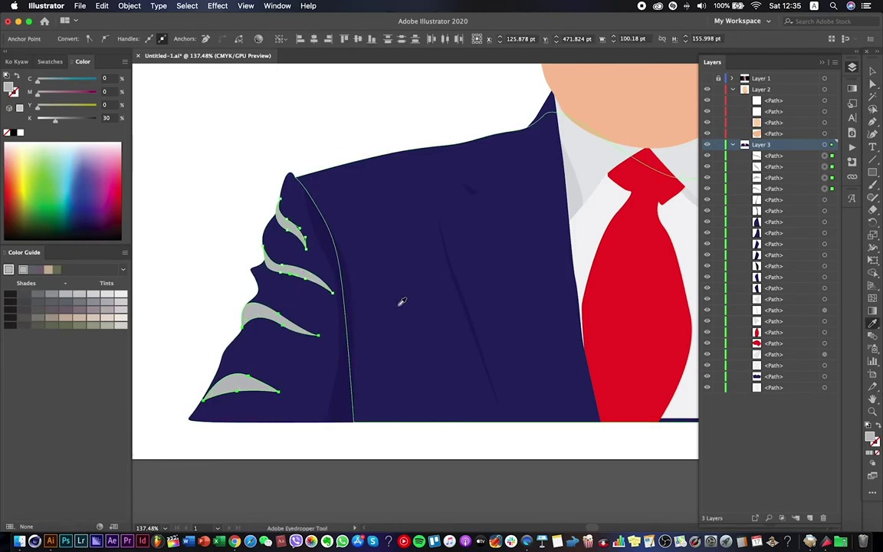
left_click(404, 300)
key("super+shift+a")
scroll(345, 127, "down", 5)
key("super+s")
Show the reference photo over the artwork again.
left_click(539, 289)
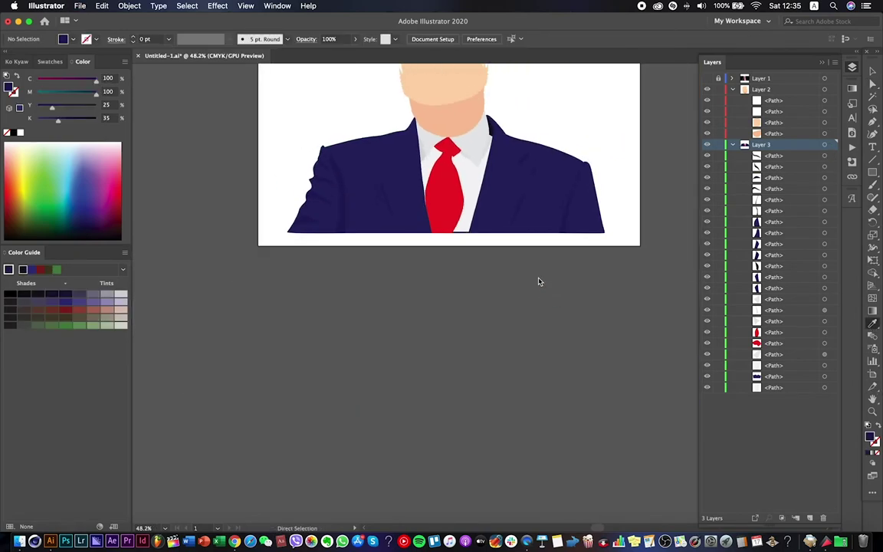
scroll(538, 280, "up", 3)
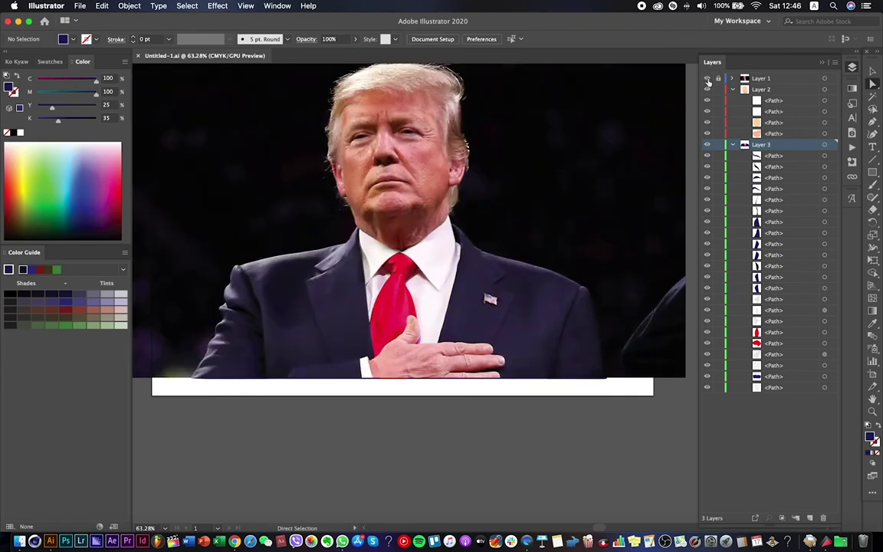
scroll(495, 169, "up", 2)
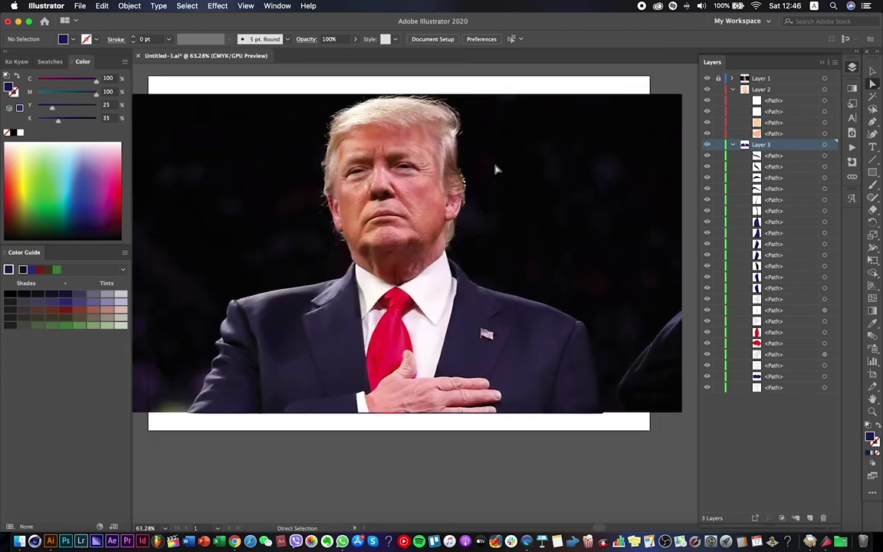
Trace a closed outline around both lips over the reference photo.
scroll(495, 169, "left", 1)
scroll(391, 270, "up", 5)
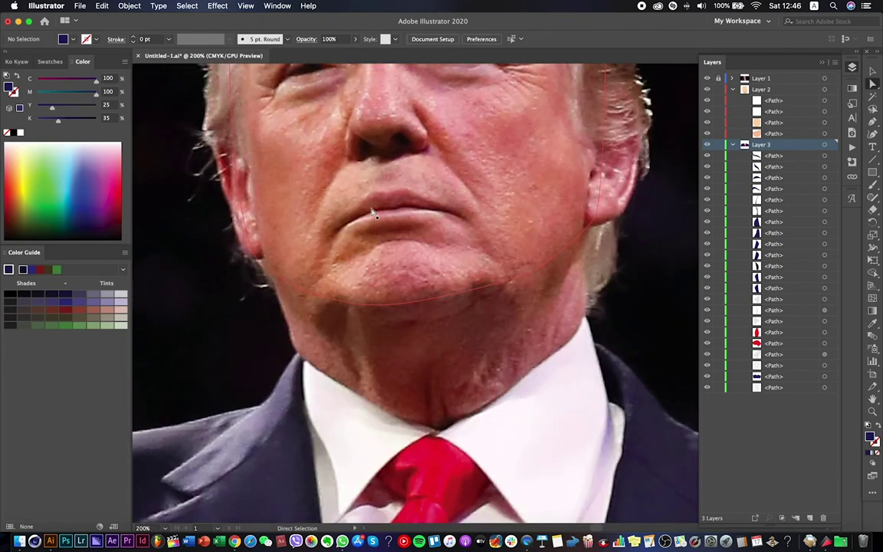
scroll(351, 231, "up", 3)
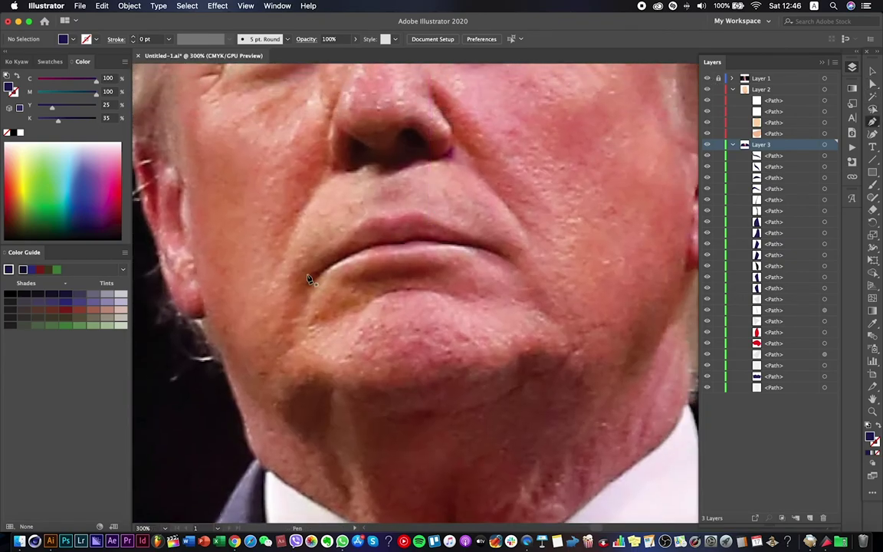
left_click(305, 276)
left_click_drag(366, 218, 390, 222)
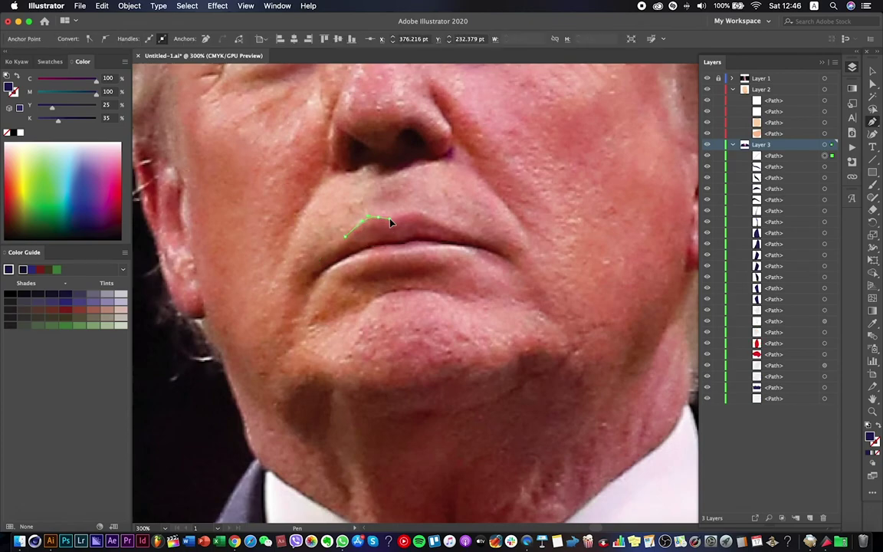
left_click_drag(523, 271, 467, 262)
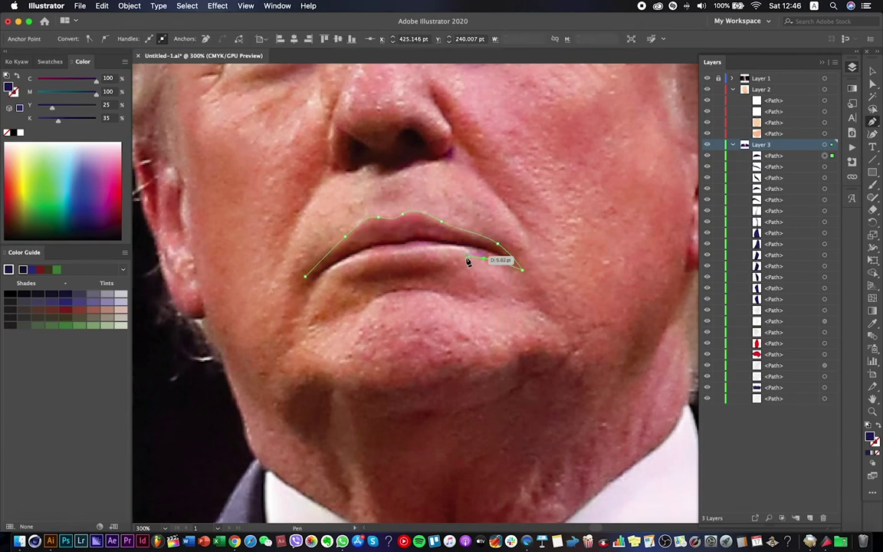
left_click(305, 276)
Trace the dark line between the lips as a thin closed shape in Layer 2, and hide the photo.
left_click(311, 280)
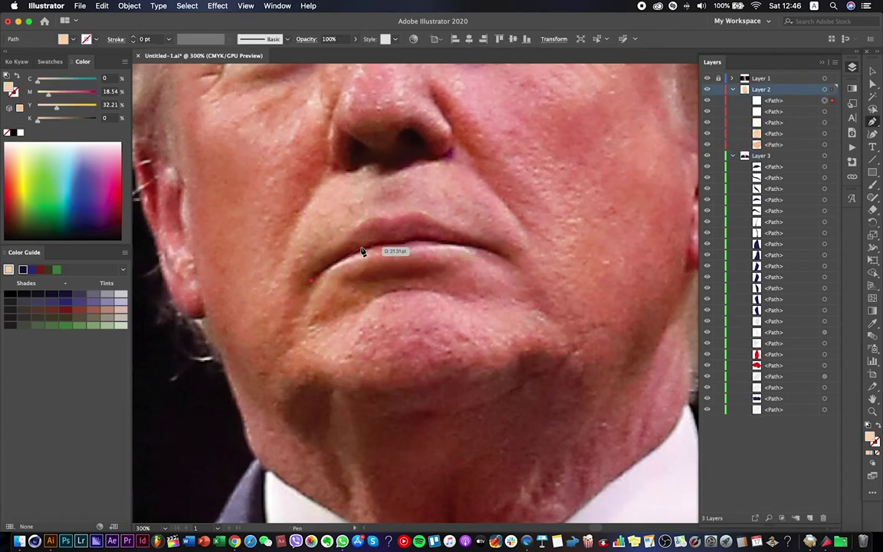
left_click_drag(387, 243, 399, 244)
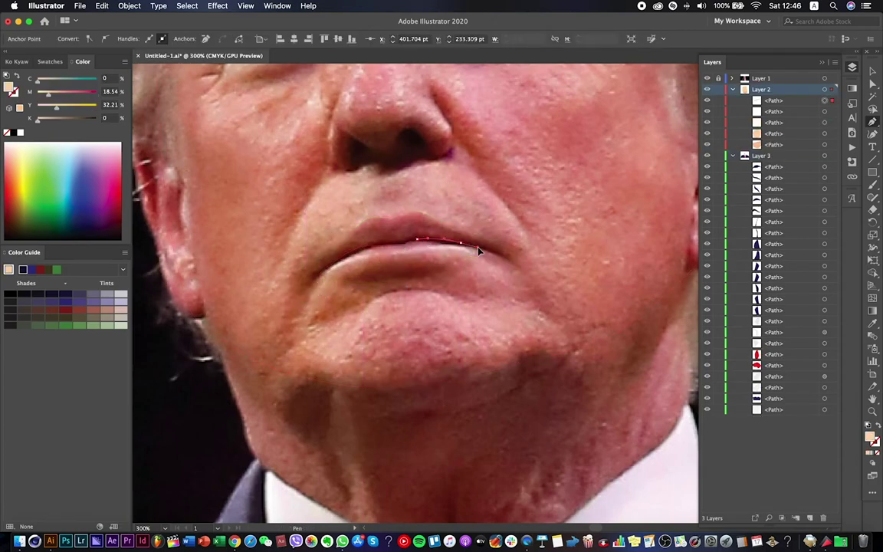
scroll(495, 265, "up", 3)
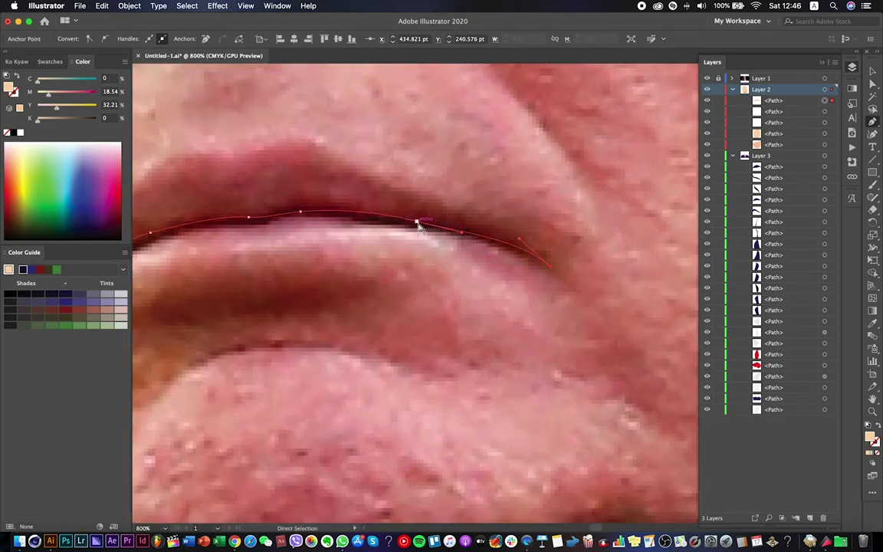
left_click(303, 222)
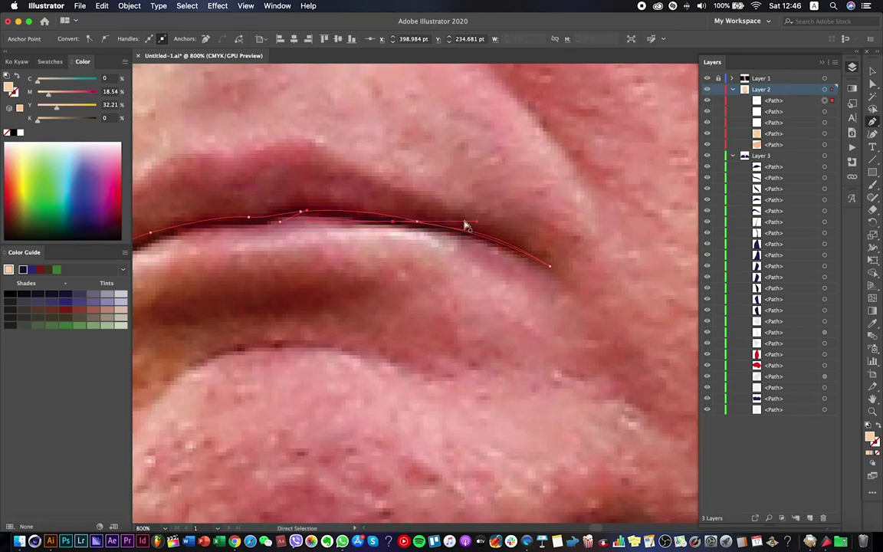
left_click(393, 222)
scroll(301, 220, "left", 5)
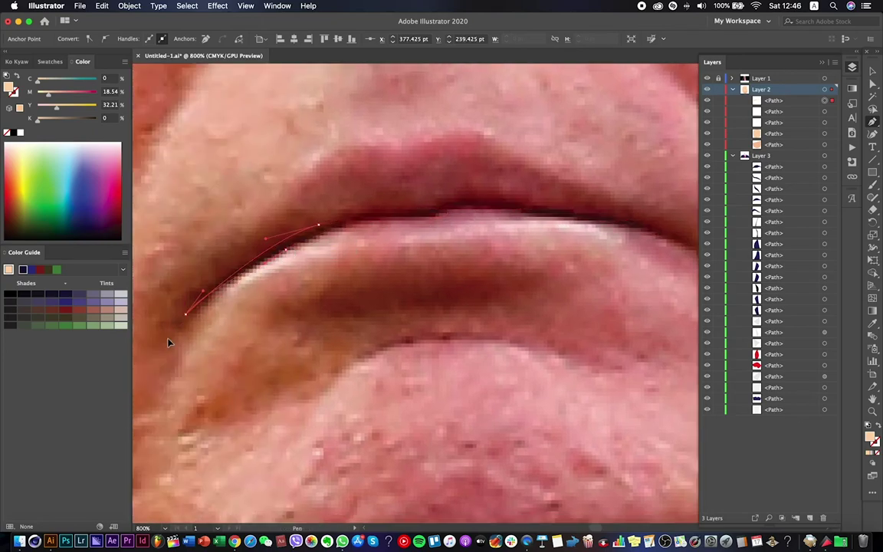
scroll(221, 326, "down", 1)
left_click(200, 316)
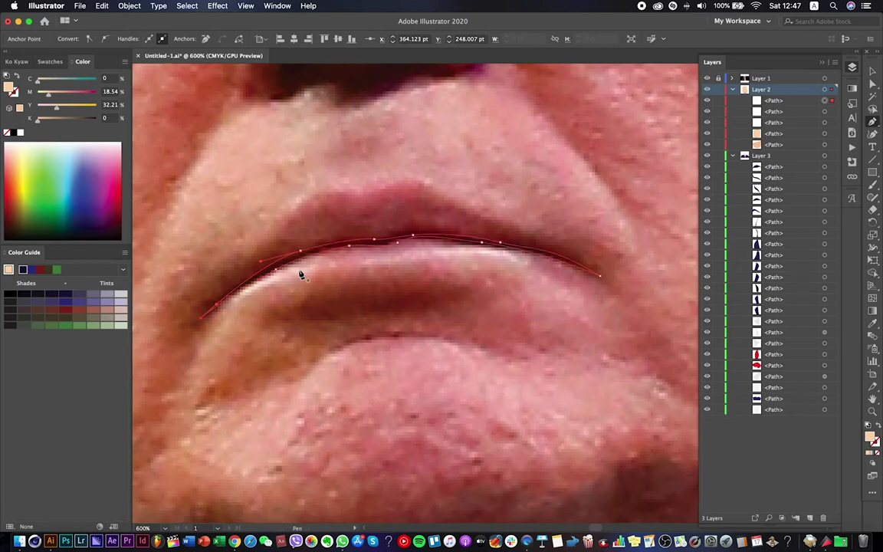
left_click(707, 79)
scroll(547, 266, "down", 4)
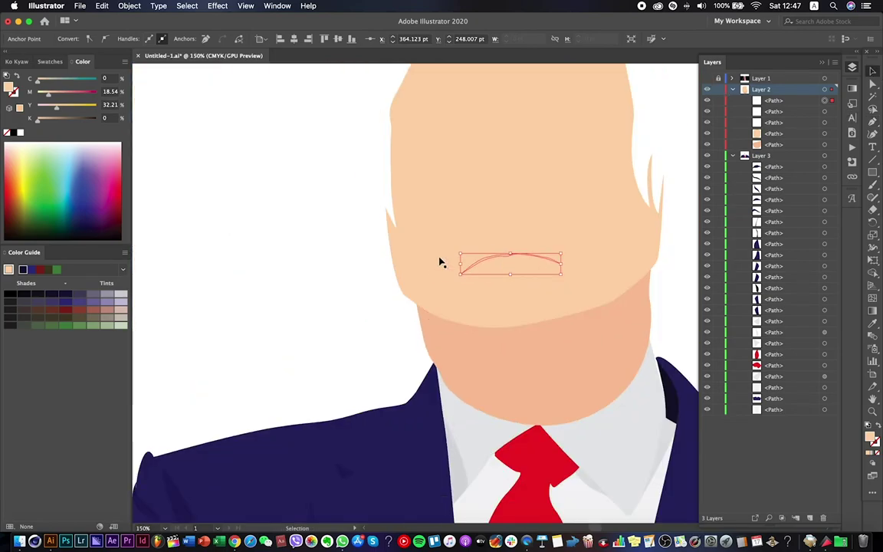
Fill the thin mouth line with dark brown.
left_click(51, 62)
left_click(83, 61)
left_click(618, 269)
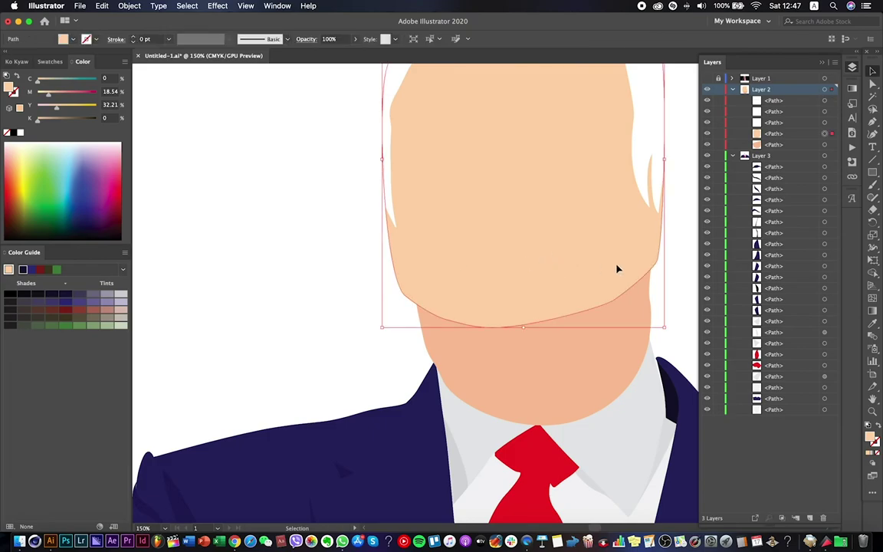
left_click(498, 255)
left_click(65, 41)
left_click(95, 72)
left_click(513, 248)
left_click(498, 259)
left_click(825, 115)
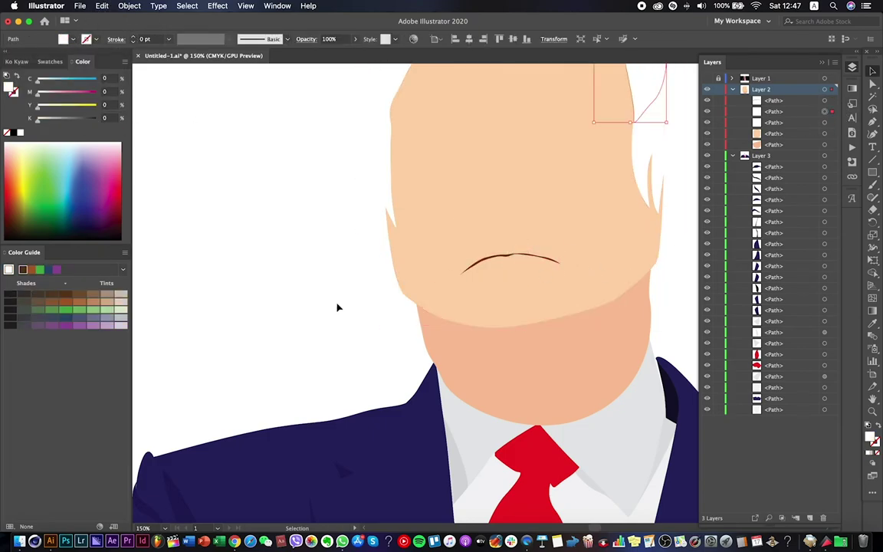
Move the lip outline from Layer 3 into Layer 2, beneath the mouth line.
left_click(522, 272)
left_click(538, 331)
left_click(537, 262)
key("super+z")
key("super+z")
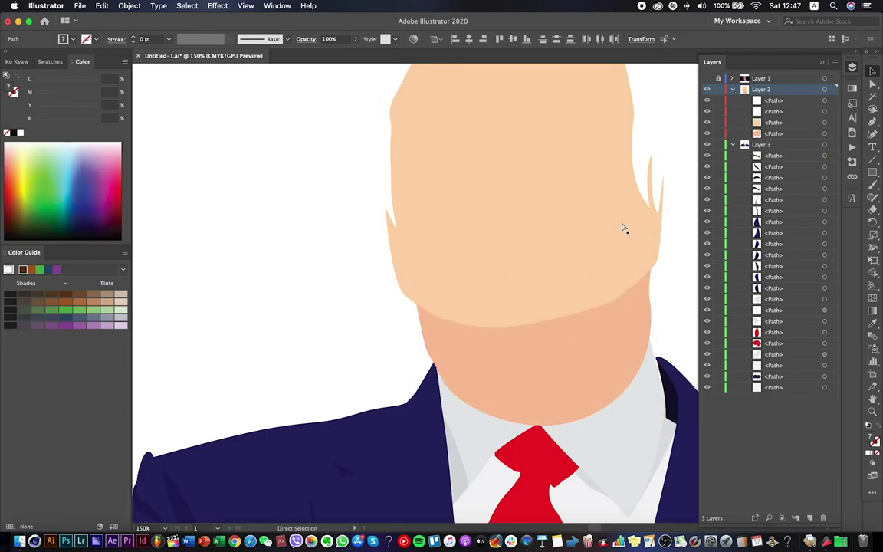
Fill the lip shape with a medium tan swatch from the Ko Kyaw library.
left_click(49, 62)
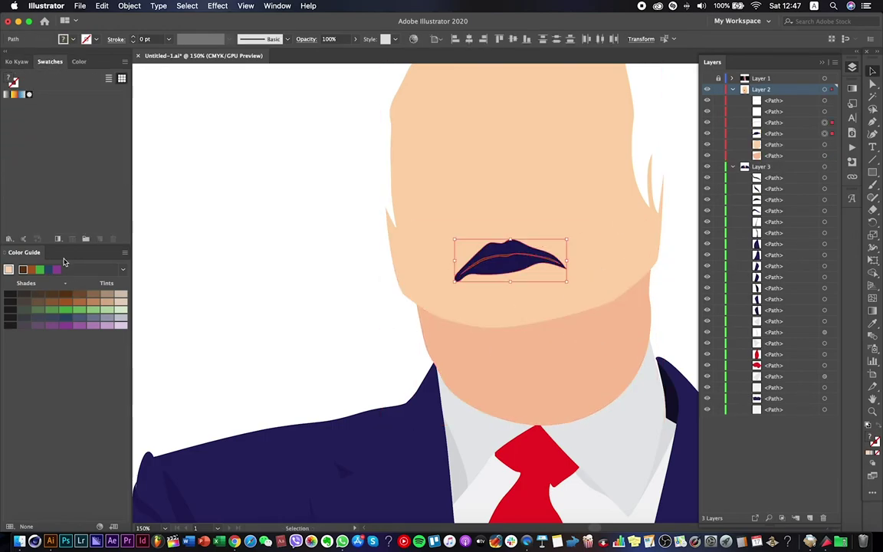
left_click(17, 62)
left_click(21, 144)
left_click(29, 155)
left_click(217, 204)
Fill the thin mouth line with the very dark brown swatch.
left_click(522, 262)
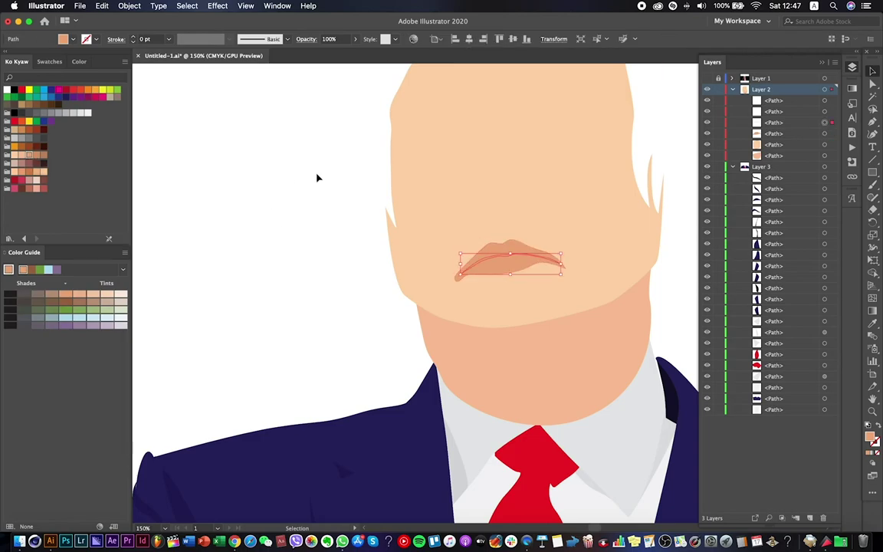
left_click(43, 163)
left_click(297, 235)
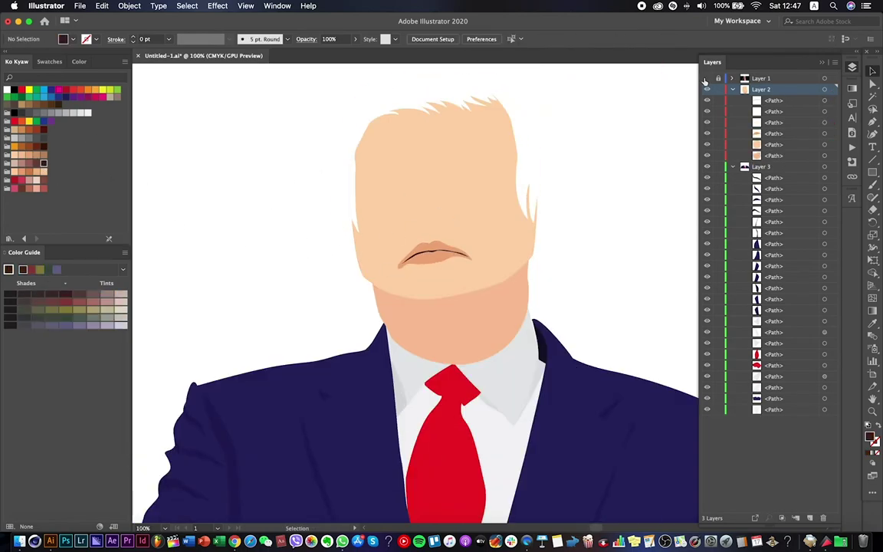
Compare the lips with the photo, duplicate the lip shape in place in Layer 2, and isolate the copy.
key("super+equal")
key("super+equal")
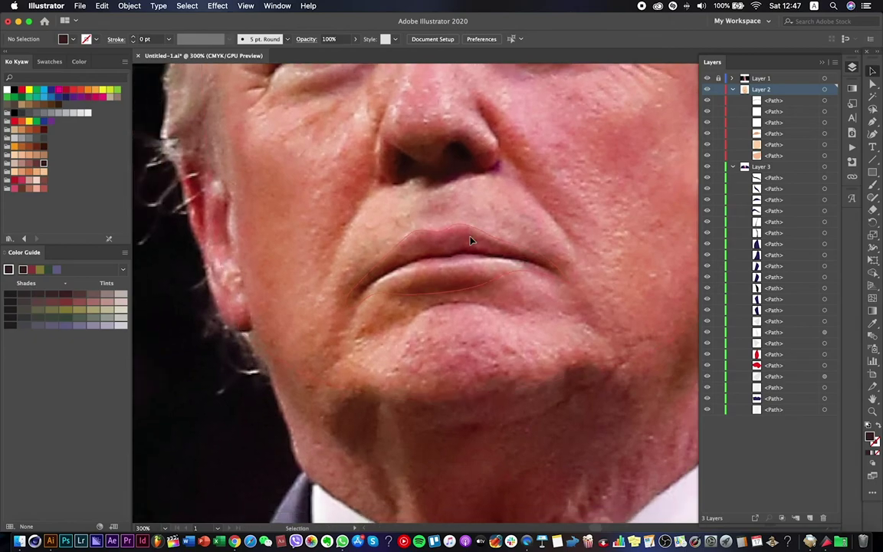
left_click(471, 242)
key("super+shift+w")
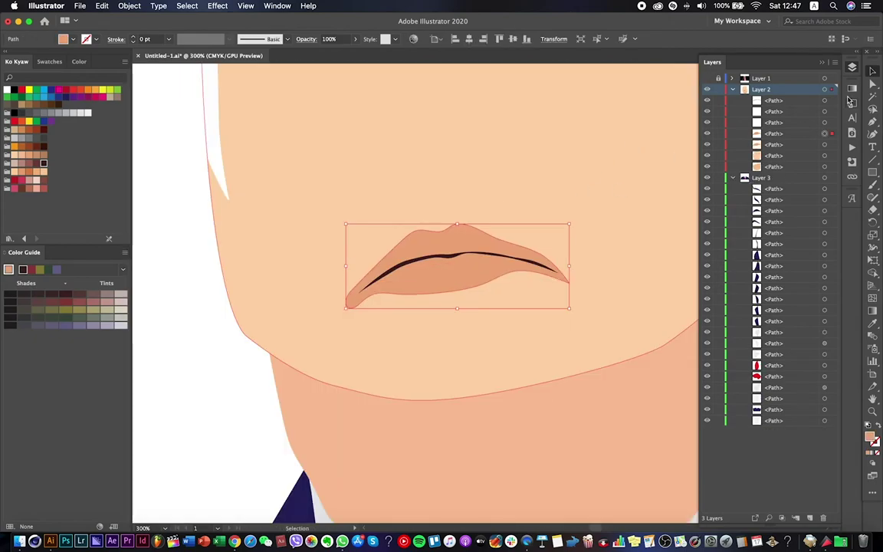
left_click(872, 98)
right_click(415, 255)
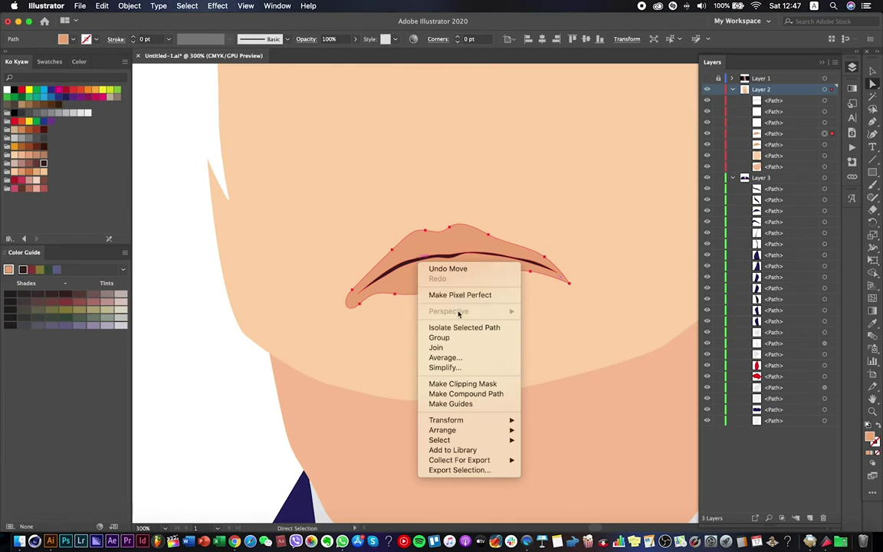
left_click(460, 327)
Remove the lip copy's lower anchors and reshape its curves into a thin highlight along the upper lip's edge.
key("minus")
left_click(394, 293)
left_click(491, 286)
left_click(569, 288)
left_click(365, 305)
left_click(370, 292)
left_click(546, 263)
left_click(444, 252)
key("plus")
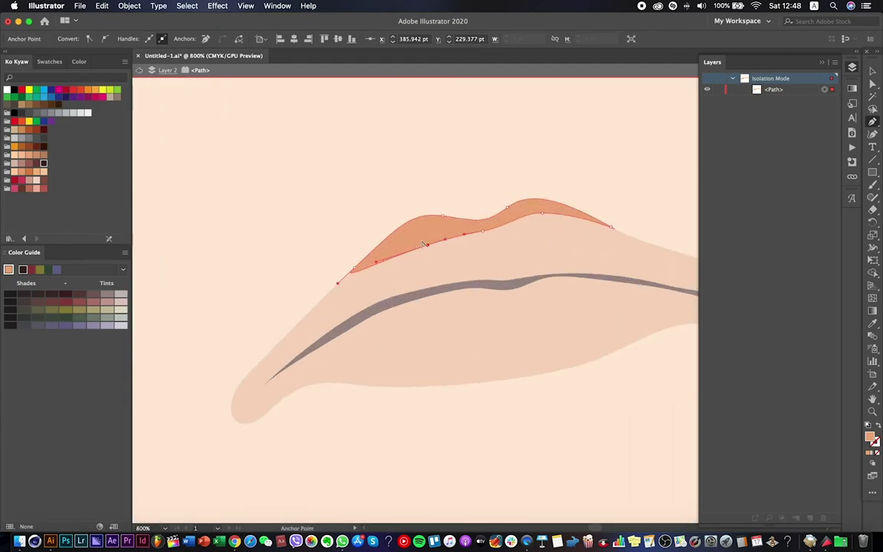
scroll(418, 239, "up", 5)
left_click_drag(416, 240, 311, 260)
scroll(429, 268, "down", 5)
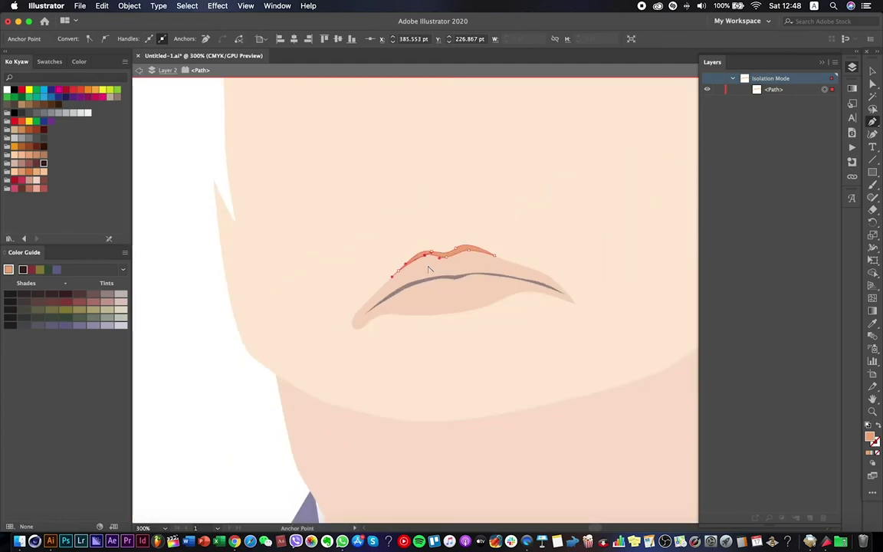
Leave isolation mode and fill the upper lip's edge highlight with the lighter tan swatch.
key("v")
double_click(679, 132)
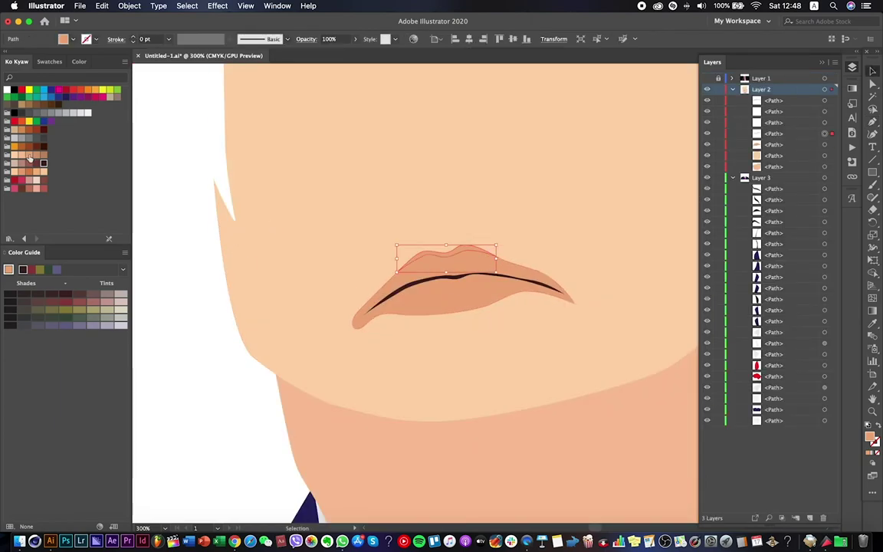
left_click(410, 289)
scroll(439, 303, "down", 2)
left_click(439, 304)
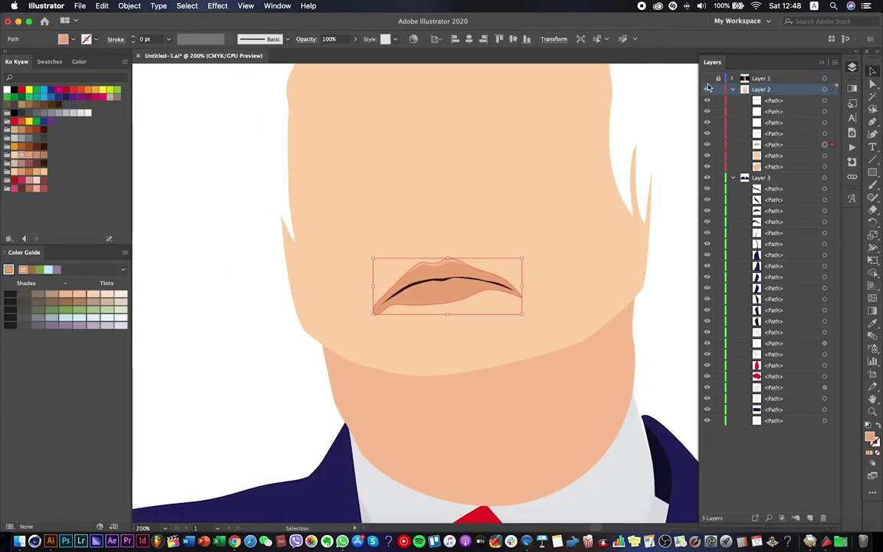
Show the reference photo and trace a small closed highlight across the middle of the upper lip.
left_click(706, 79)
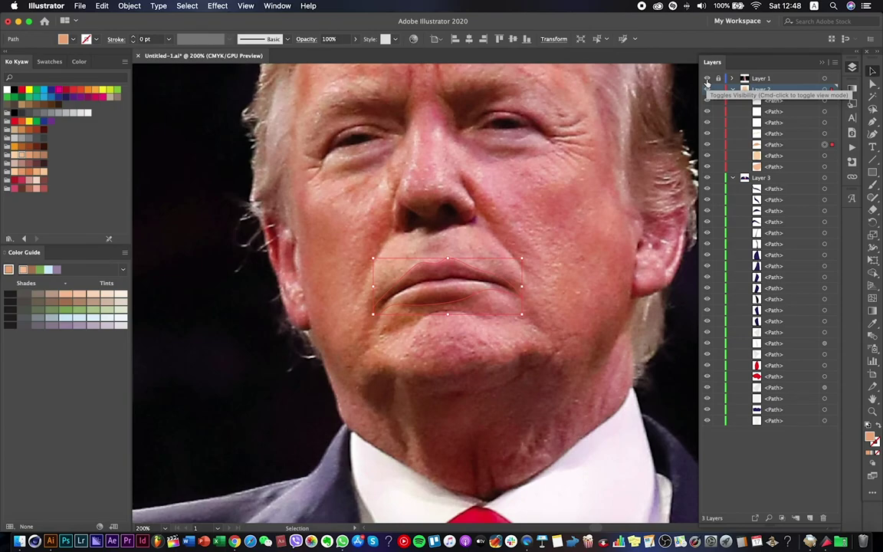
key("p")
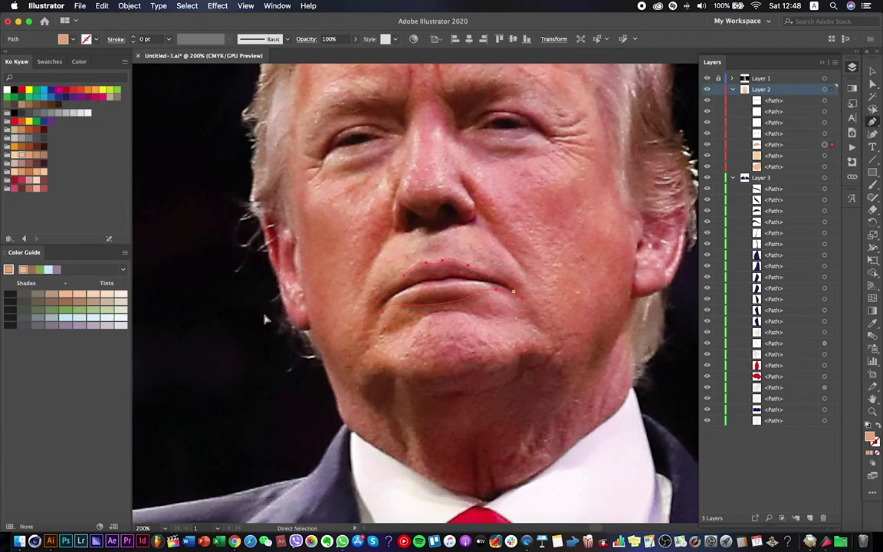
scroll(434, 287, "up", 2)
left_click(393, 268)
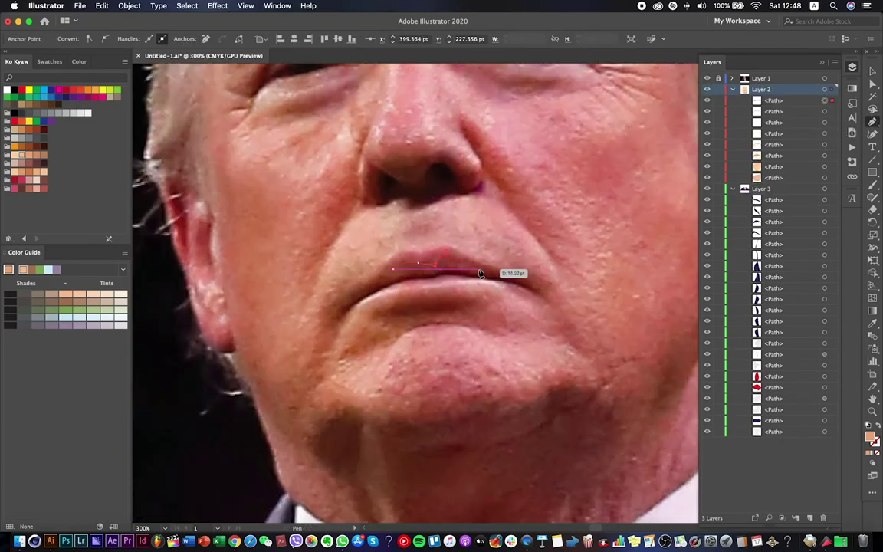
left_click_drag(480, 274, 475, 268)
Refine the middle upper lip highlight's curves, hide the photo, and fill the highlight with the lighter tan.
scroll(468, 266, "up", 4)
left_click_drag(337, 259, 271, 277)
key("super+minus")
key("super+minus")
key("super+minus")
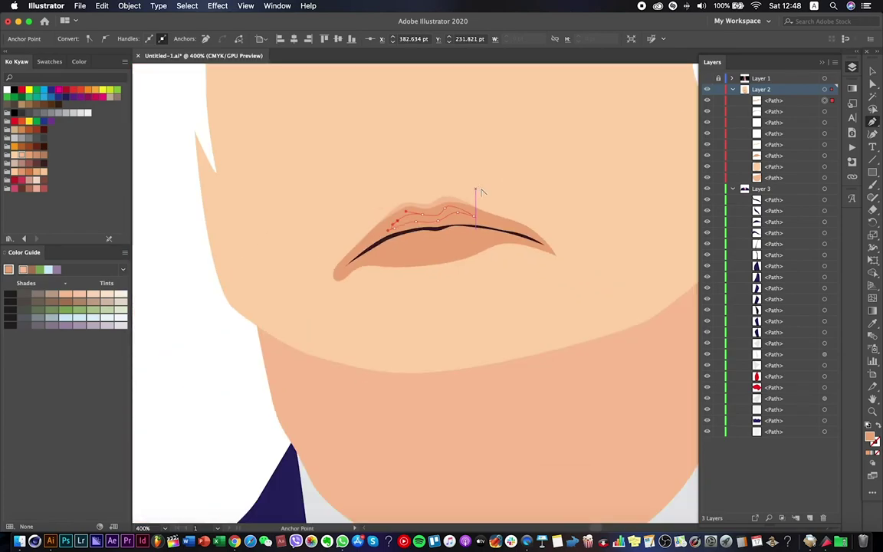
key("super+shift+a")
key("v")
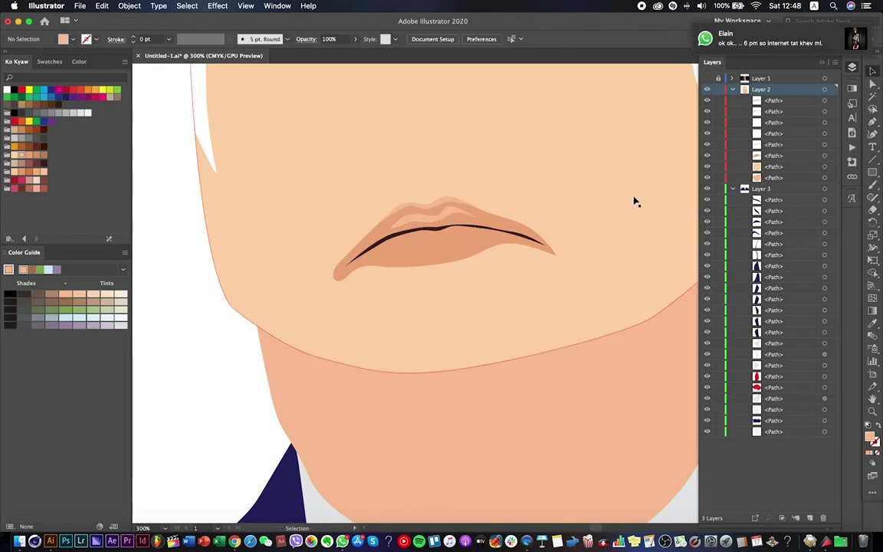
Trace a closed highlight on the lower lip just beneath the mouth line over the photo, and hide the photo.
scroll(453, 262, "up", 5)
key("super+y")
scroll(379, 268, "down", 3)
scroll(321, 272, "up", 3)
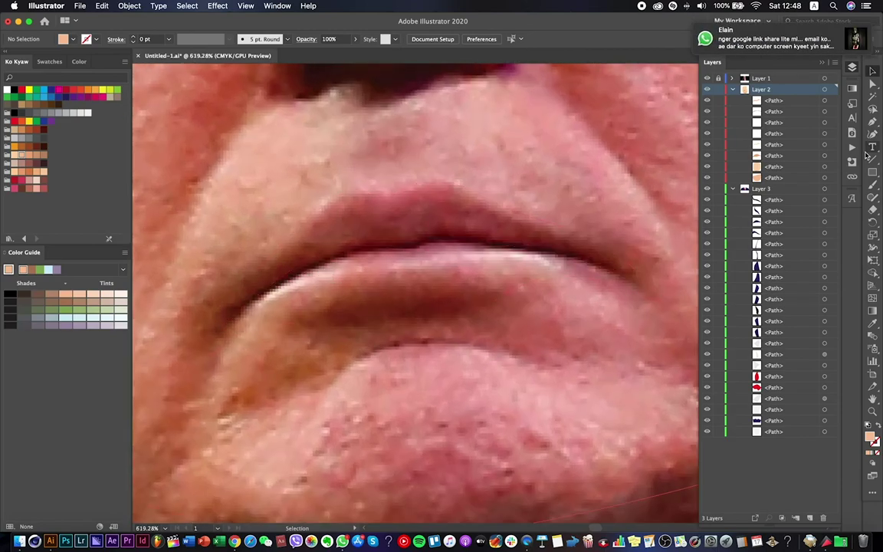
left_click(316, 266)
left_click_drag(377, 265, 415, 270)
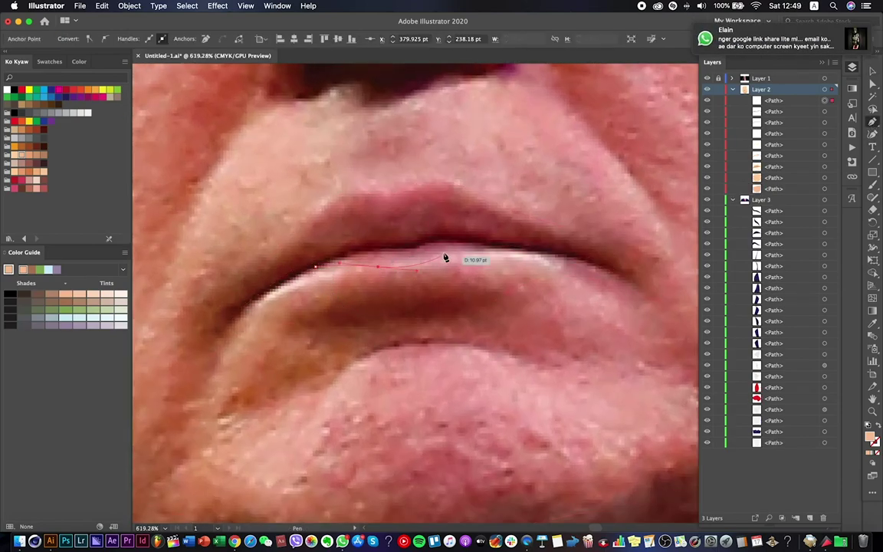
left_click(528, 244)
scroll(528, 251, "down", 3)
scroll(517, 248, "up", 4)
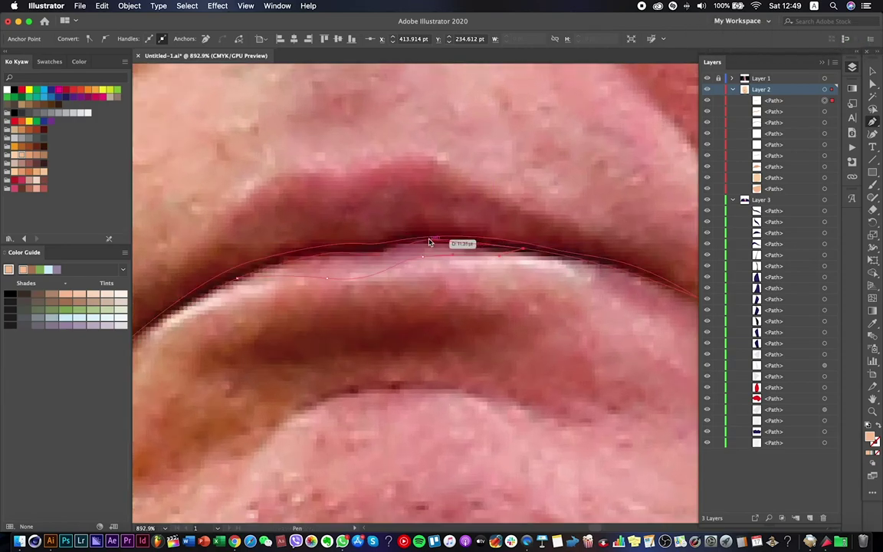
left_click(237, 279)
scroll(348, 303, "down", 3)
left_click(707, 78)
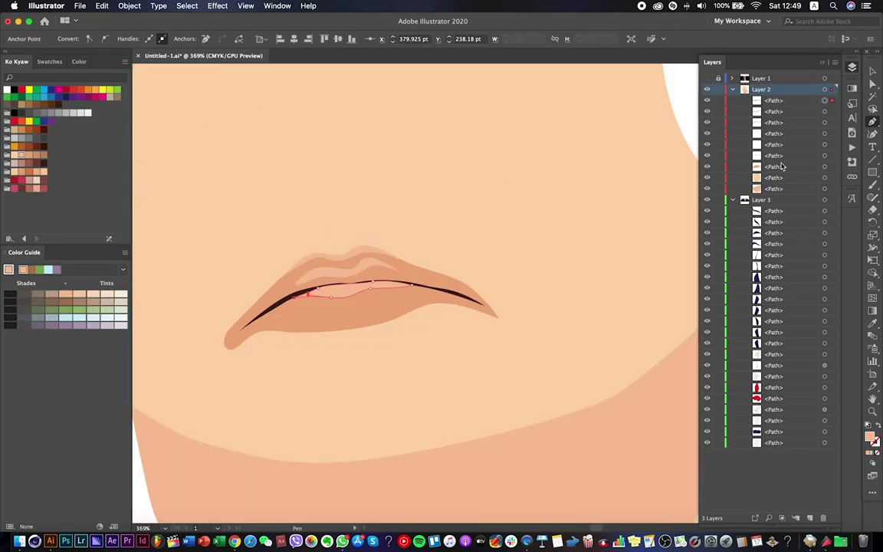
Move the colour mixing controls above the swatches, shrink their colour spectrum, and switch the sliders to HSB mode.
left_click(873, 72)
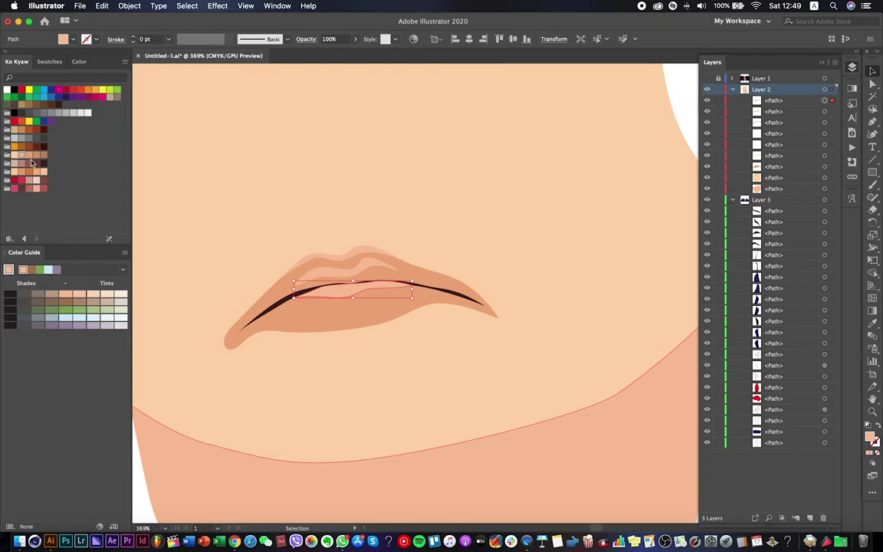
left_click(42, 64)
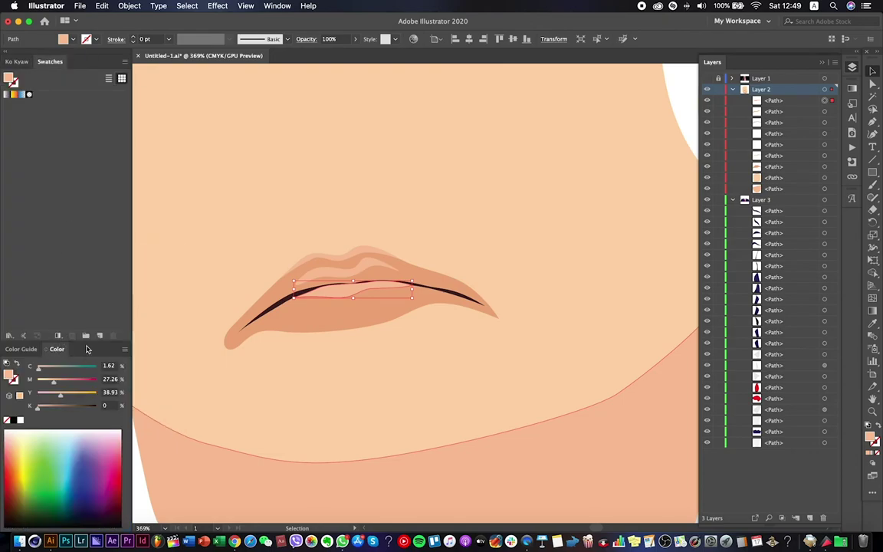
left_click(351, 244)
scroll(152, 251, "down", 5)
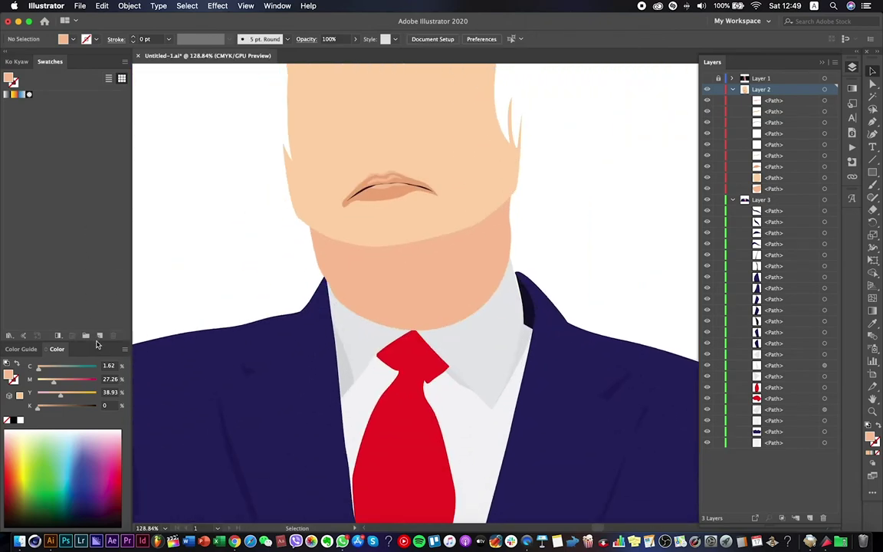
left_click_drag(57, 348, 47, 58)
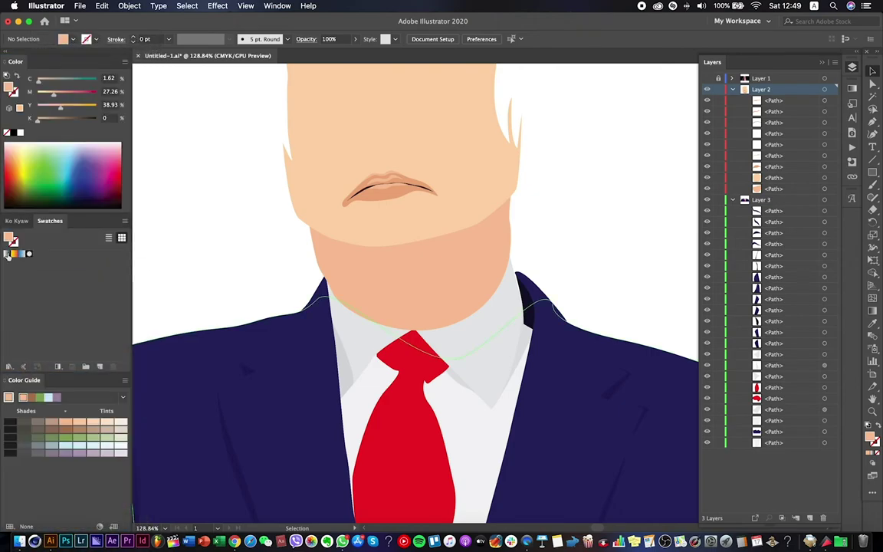
left_click_drag(41, 213, 41, 170)
left_click(68, 157, "shift")
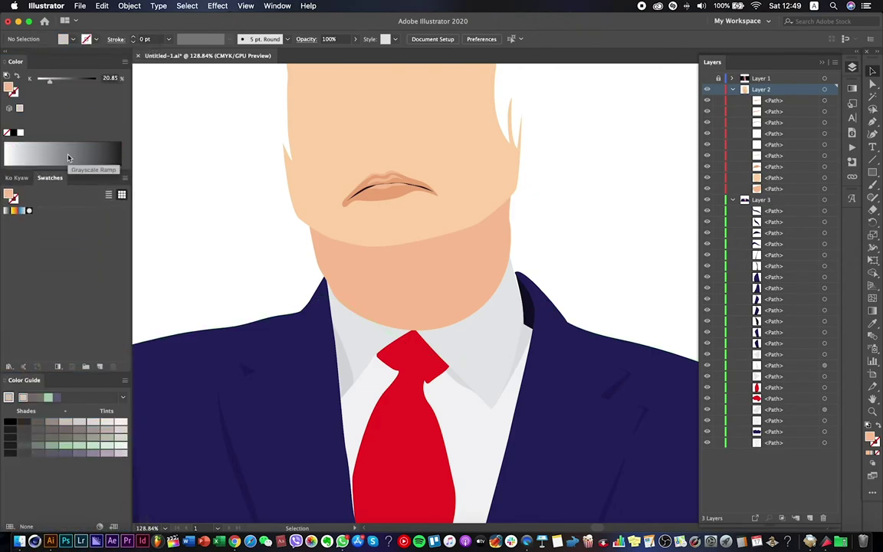
left_click(69, 158, "shift")
left_click(68, 157, "shift")
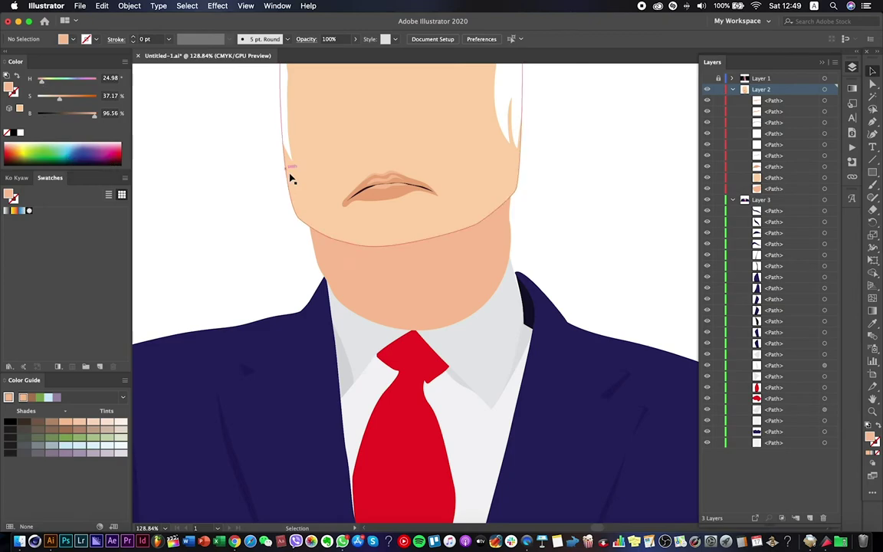
Set the lower lip highlight's hue to 16° and bring the dark mouth line in front of it.
left_click(384, 195)
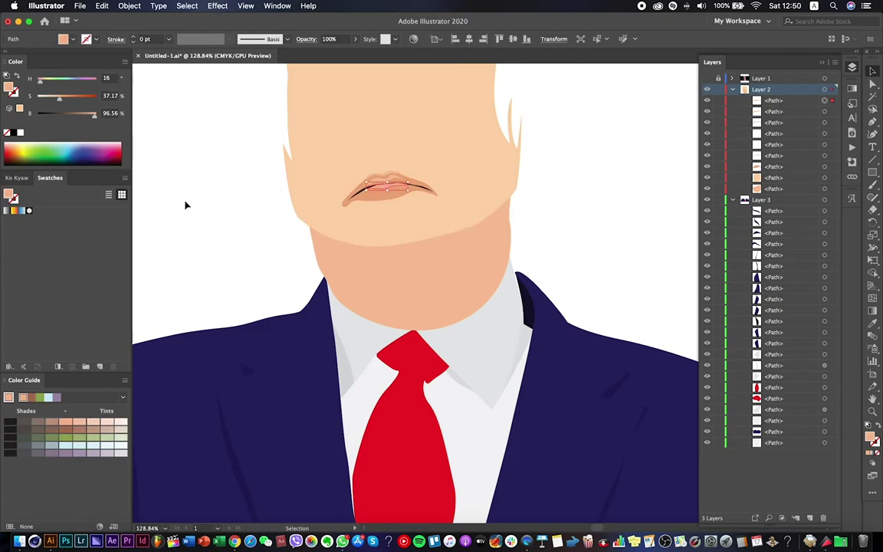
key("super+equal")
key("super+equal")
left_click(347, 197)
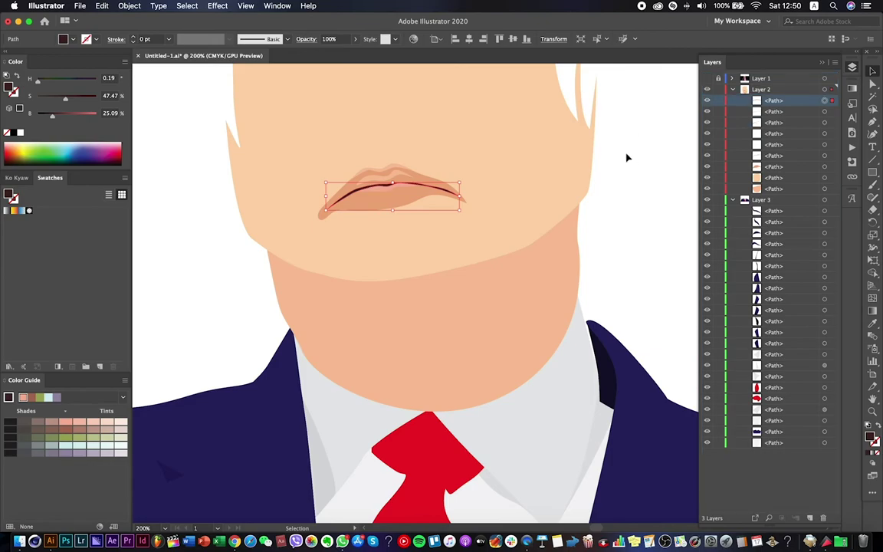
left_click(616, 143)
key("z")
left_click(640, 188, "alt")
left_click(626, 187, "alt")
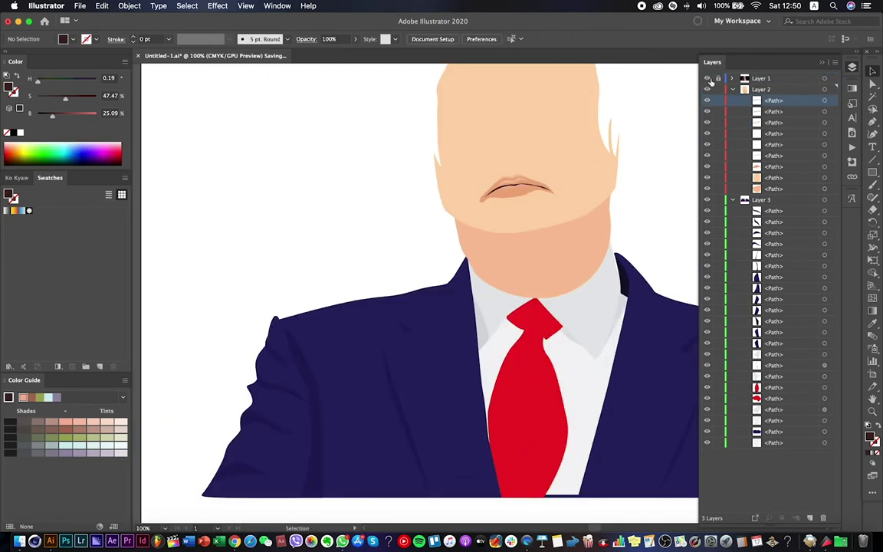
Show the reference photo, trace a thin curved chin crease beneath the lower lip, and hide the photo.
left_click(707, 78)
key("super+equal")
key("super+equal")
key("super+equal")
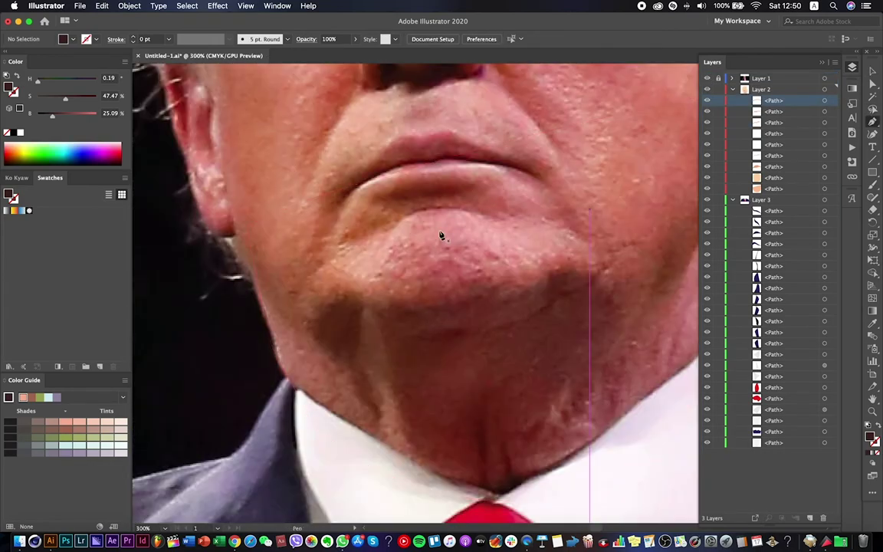
left_click(399, 227)
left_click(482, 217)
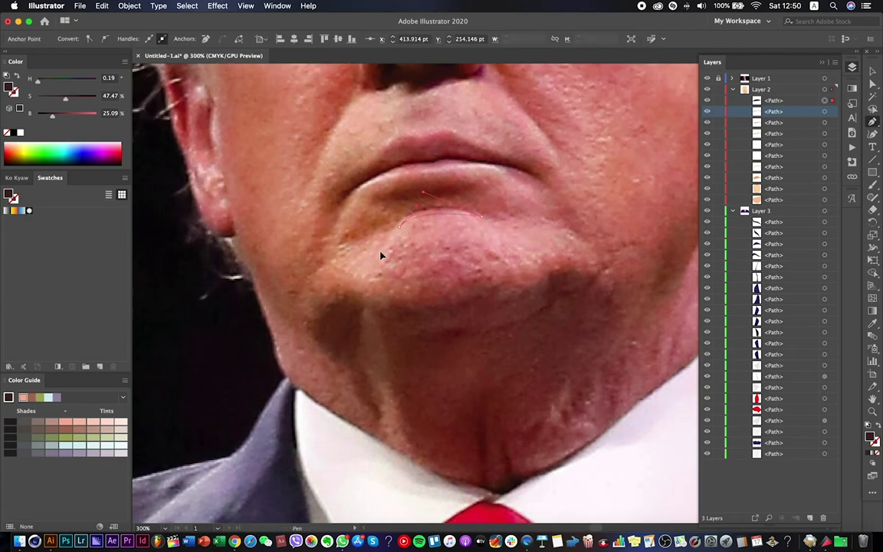
left_click_drag(399, 229, 392, 230)
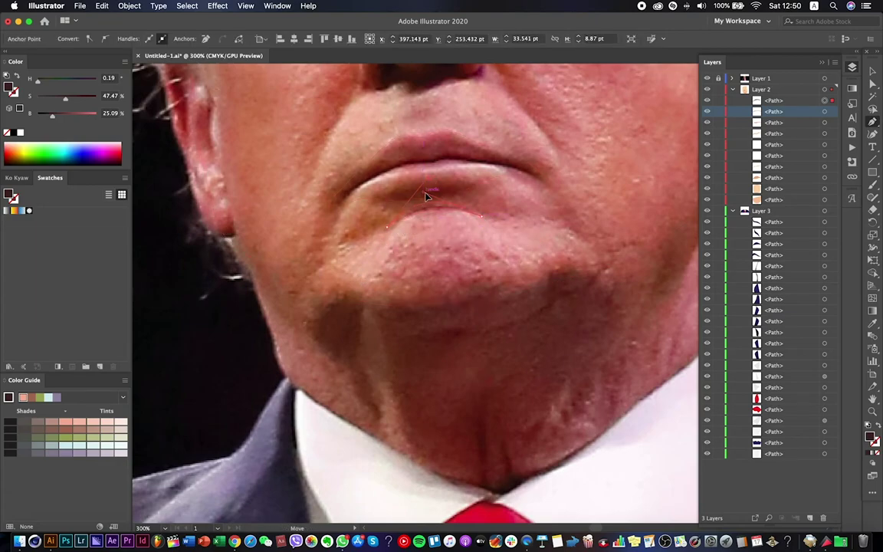
key("super+shift+w")
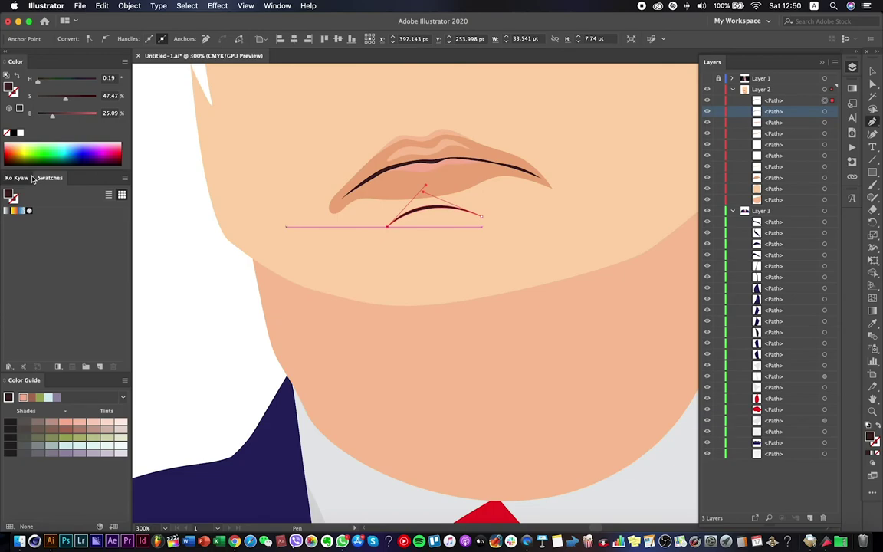
Fill the chin crease with a medium brown swatch and the mouth line with the darkest brown of the same group.
left_click(30, 178)
left_click(29, 262)
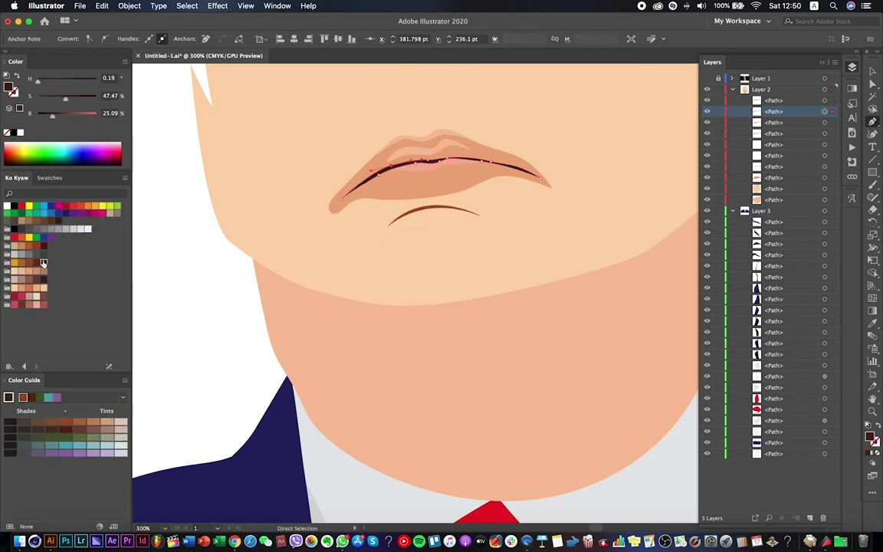
left_click(161, 274)
scroll(161, 273, "down", 5)
key("Return")
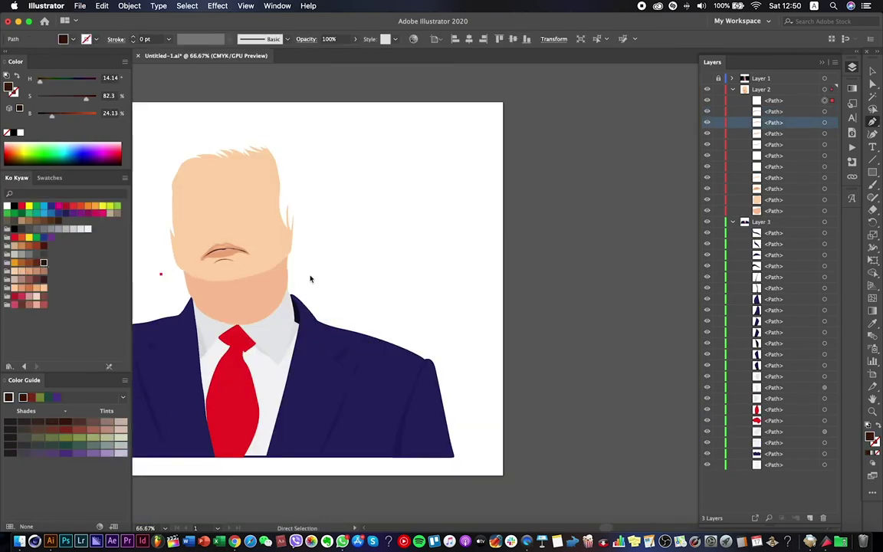
Show the reference photo and trace the nostril on the image's left side with the darkest brown fill.
left_click_drag(315, 264, 505, 221)
left_click(707, 79)
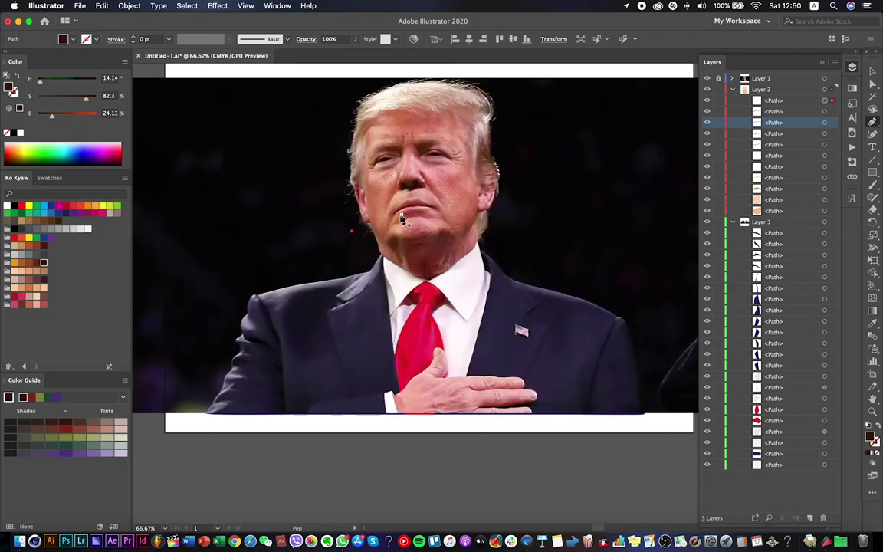
key("super+equal")
key("super+equal")
key("super+equal")
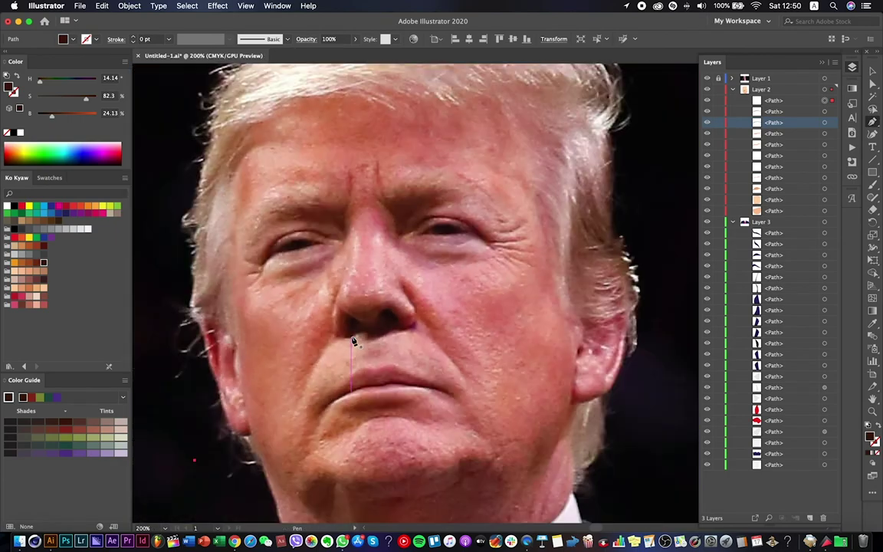
key("super+equal")
key("super+equal")
left_click(344, 322)
left_click_drag(337, 301, 340, 292)
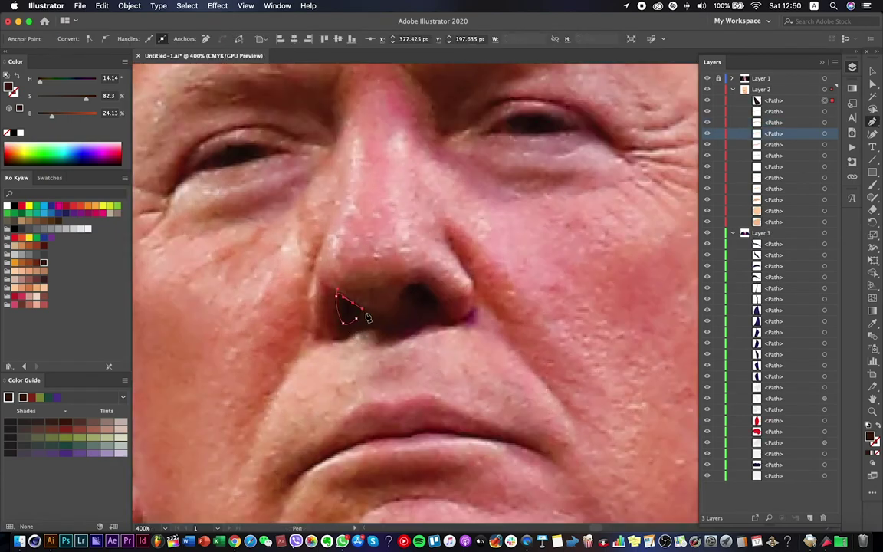
Trace the other nostril as a closed dark brown shape and compare the artwork with the photo hidden.
left_click(408, 301)
left_click_drag(415, 285, 430, 288)
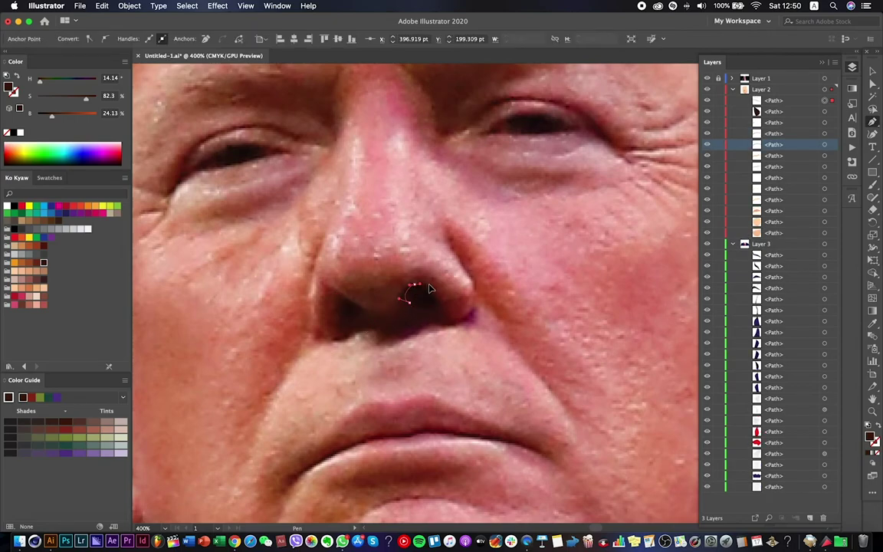
left_click(440, 312)
left_click(414, 286)
key("p")
left_click(706, 78)
left_click(707, 78)
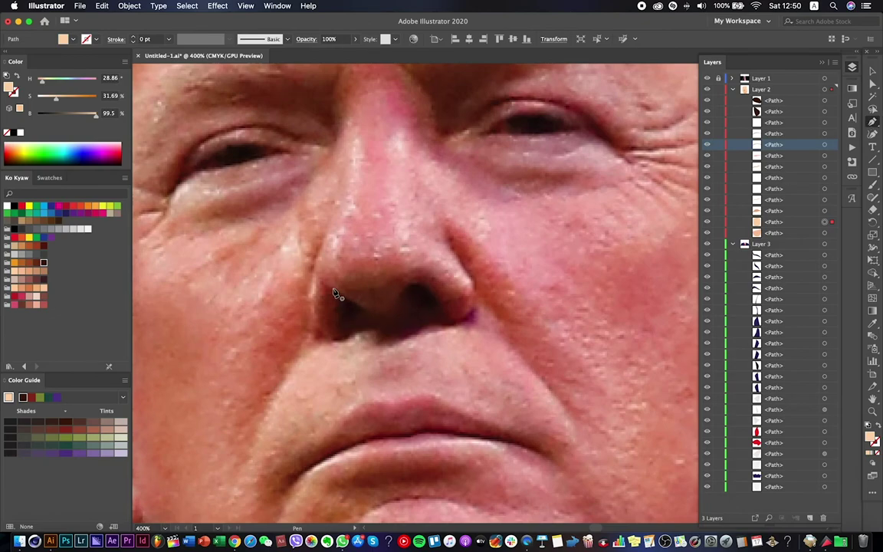
Trace a closed shape around both nostrils along the underside of the nose in the light skin colour, and hide the photo.
left_click_drag(335, 293, 319, 333)
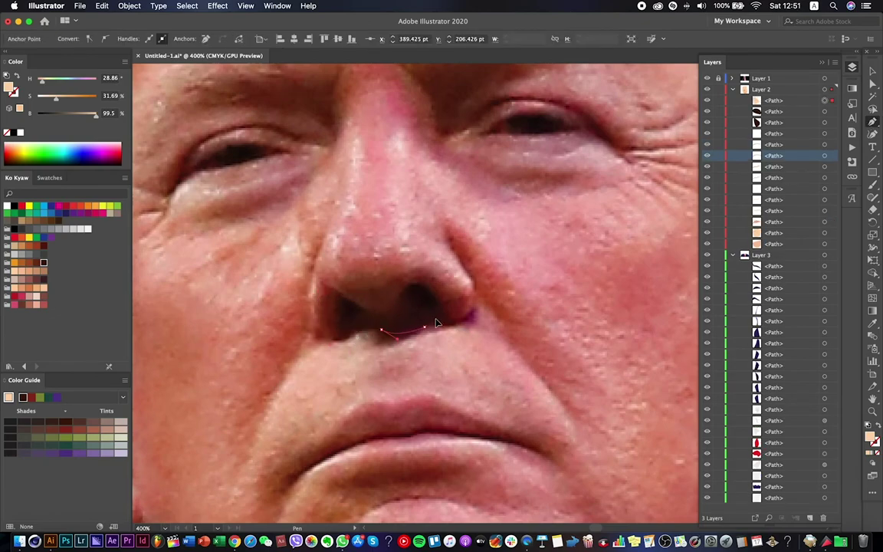
left_click_drag(460, 321, 465, 329)
left_click_drag(457, 279, 429, 262)
left_click(399, 270)
left_click_drag(335, 291, 343, 292)
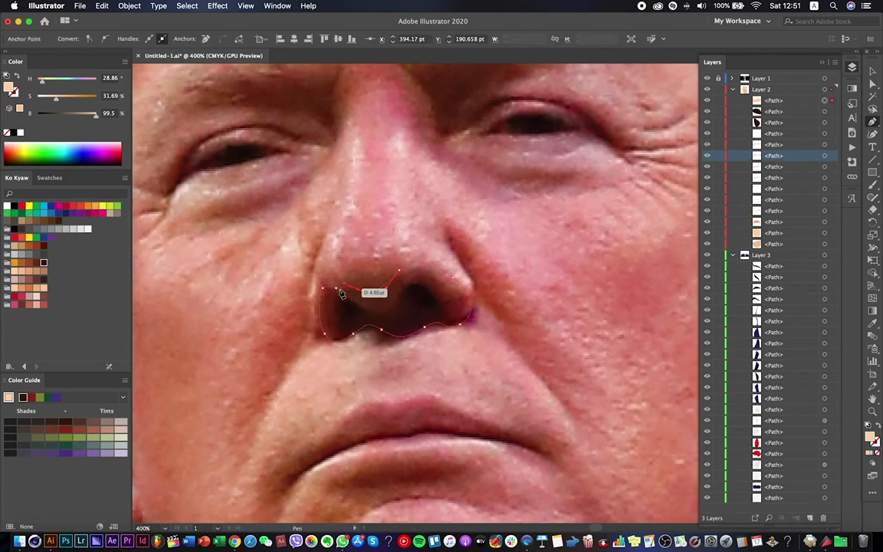
left_click(707, 78)
Send the nose underside shape behind both nostrils and fill it with the mid-tan skin swatch.
key("ctrl+1")
left_click(872, 70)
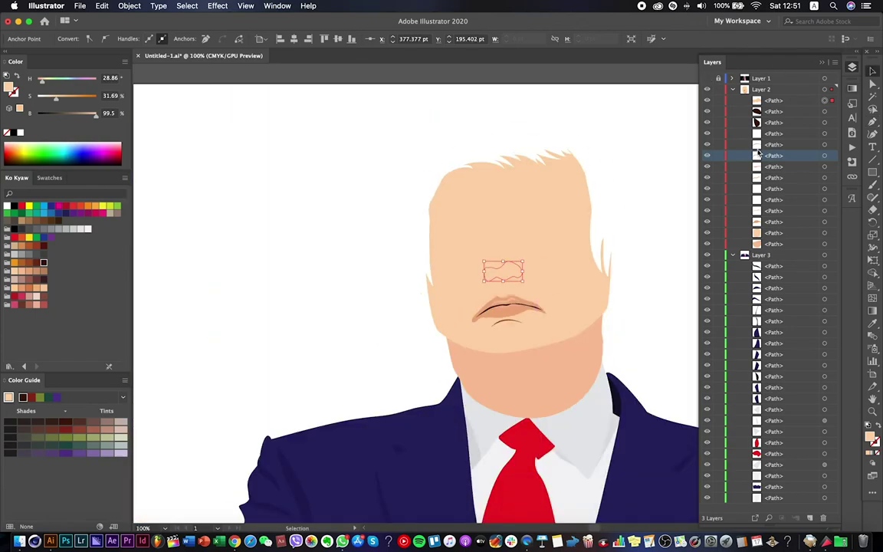
key("ctrl+equal")
key("ctrl+equal")
key("ctrl+equal")
key("ctrl+bracketleft")
key("ctrl+bracketleft")
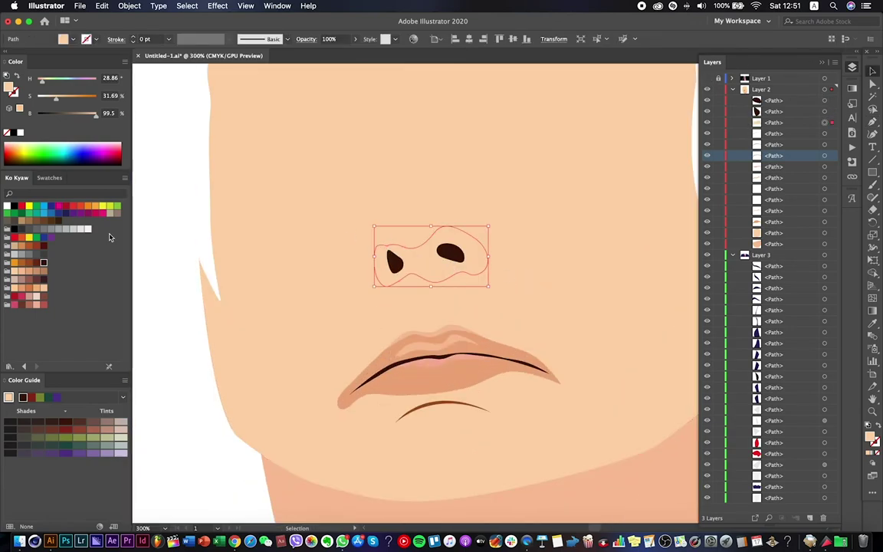
left_click(21, 271)
scroll(178, 338, "down", 5)
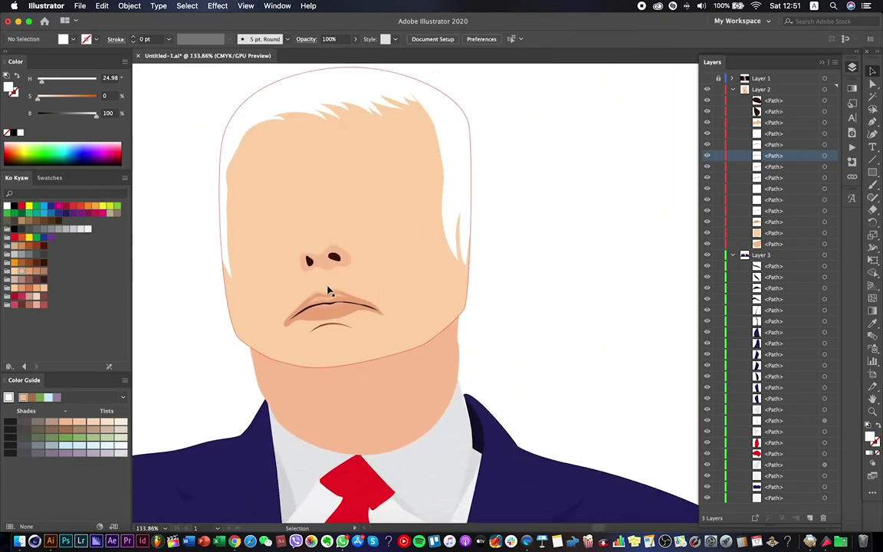
scroll(327, 292, "up", 4)
scroll(238, 292, "down", 2)
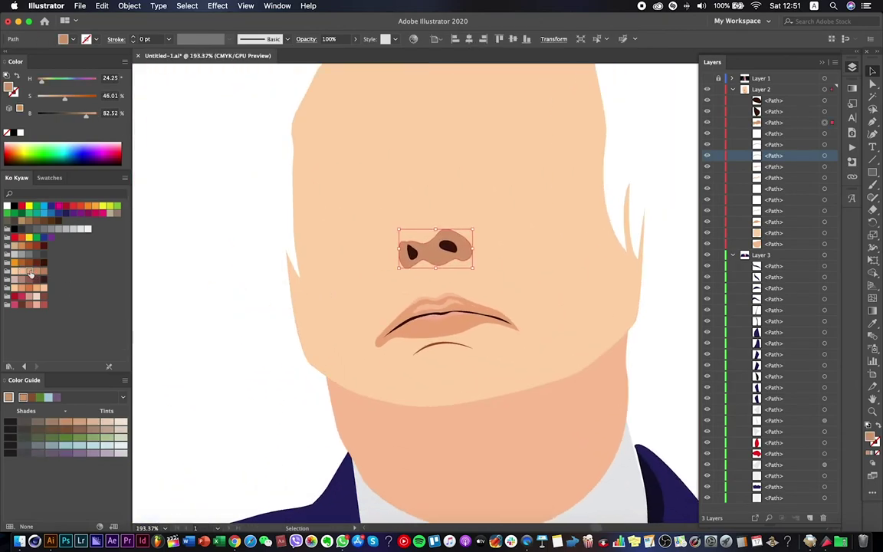
left_click(687, 123)
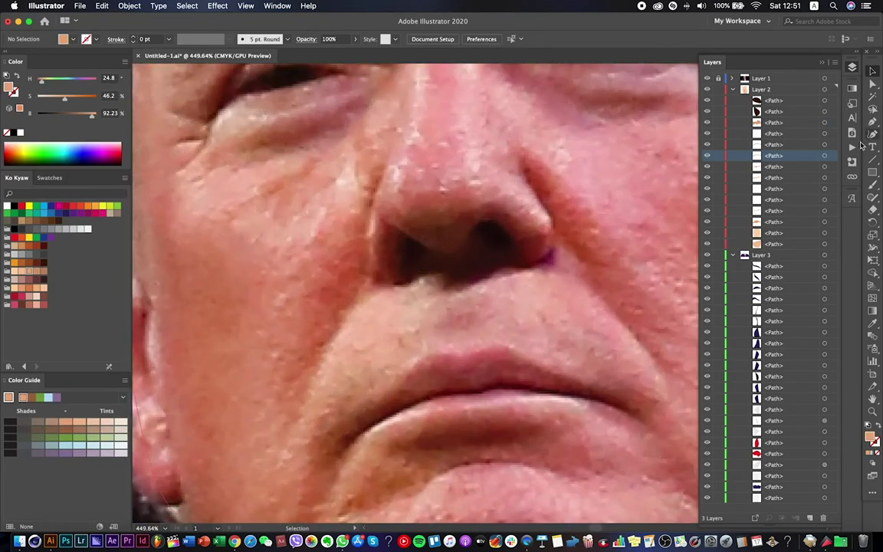
Trace a closed shadow along the nose's lower edge from nostril to nostril over the photo, and hide the photo.
left_click(872, 121)
left_click(400, 252)
left_click(391, 282)
left_click(433, 280)
left_click_drag(475, 274, 516, 276)
left_click(529, 276)
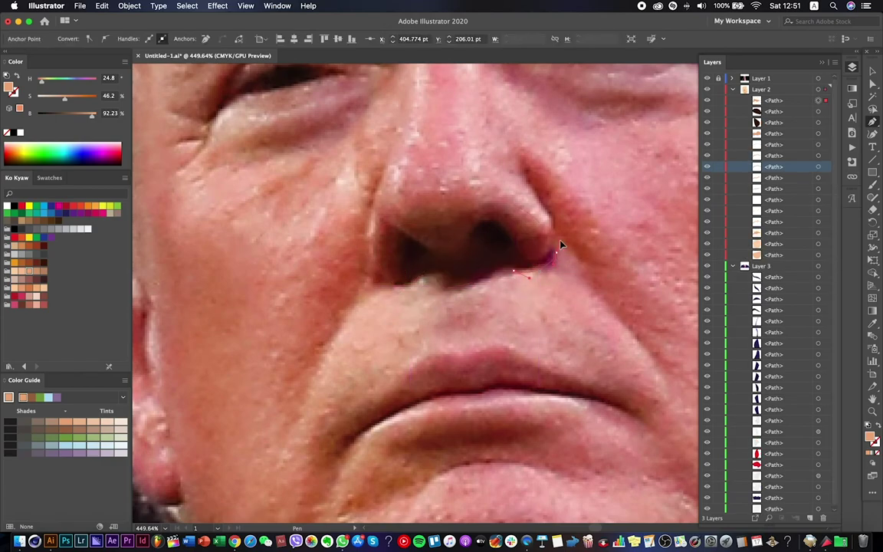
left_click(556, 254)
left_click(493, 220)
left_click(473, 223)
left_click_drag(464, 250, 448, 256)
left_click(399, 234)
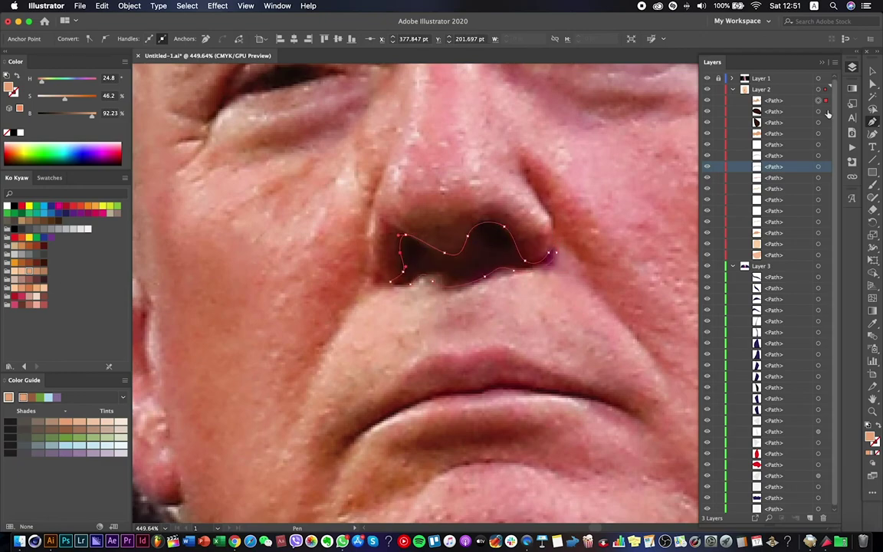
left_click(706, 79)
Place the lower nose shadow behind the nostrils, fill it with the darker tan swatch, and save the document.
key("v")
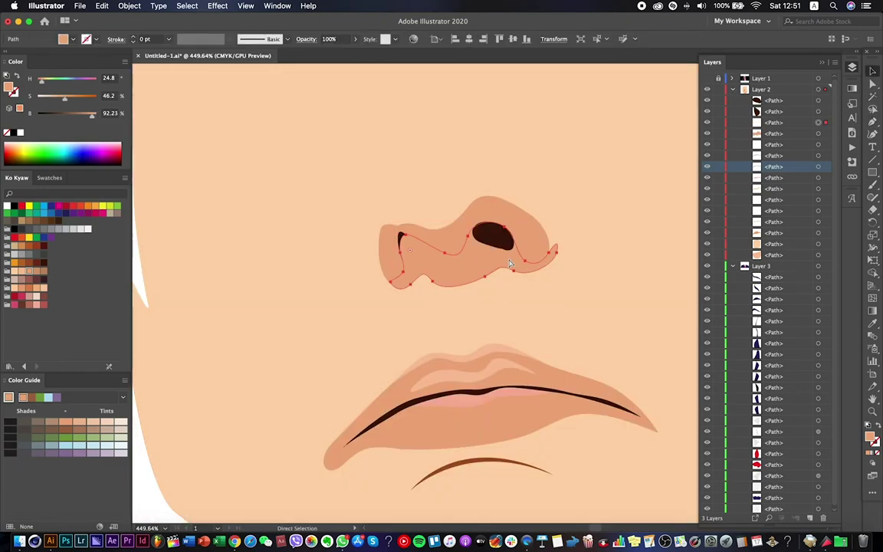
left_click(185, 319)
key("super+0")
key("a")
key("super+s")
left_click(542, 291)
left_click(378, 306)
scroll(379, 306, "up", 5)
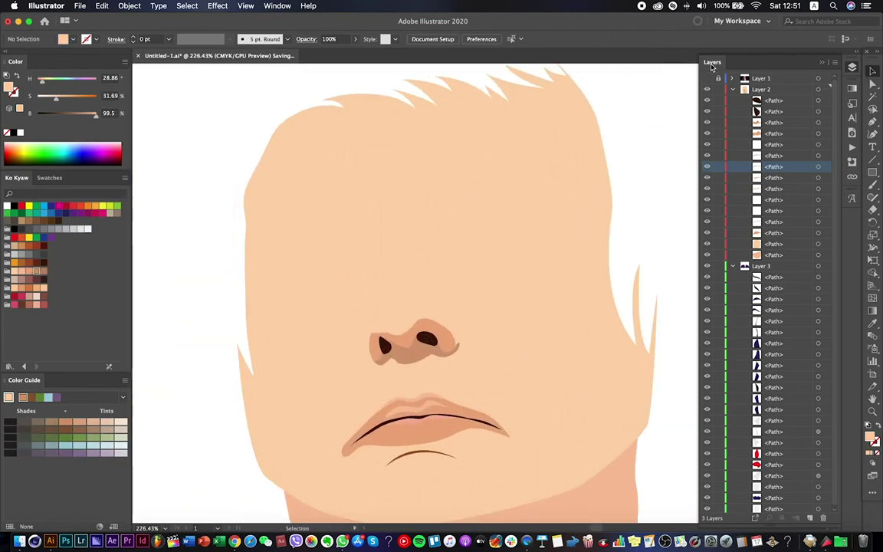
Show the photo and trace a thin closed crease shape along the outer edge of the right nostril wing with the Pen tool.
left_click(707, 79)
left_click(872, 121)
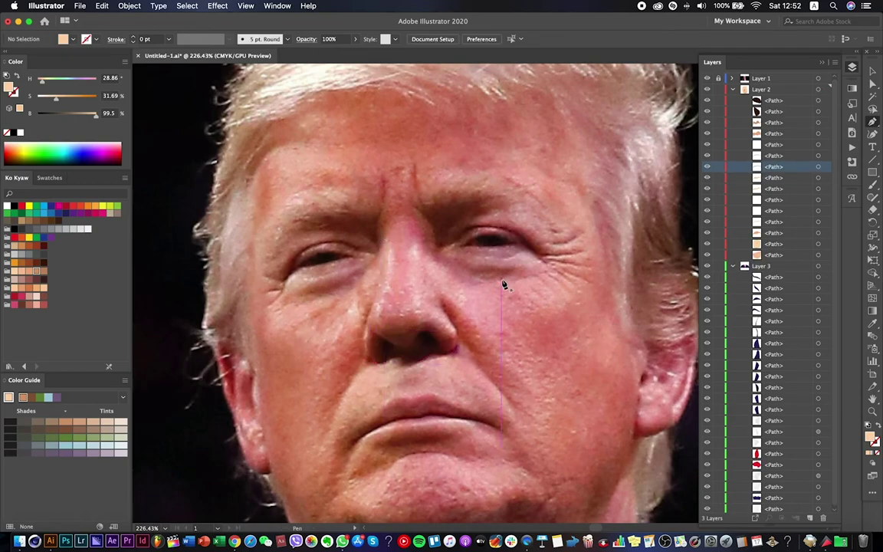
left_click(439, 304)
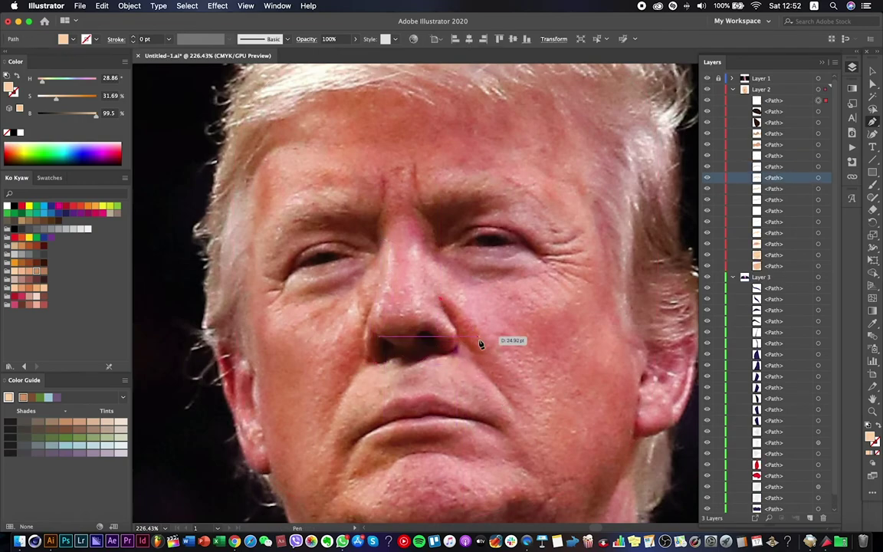
key("super+equal")
key("super+equal")
key("super+equal")
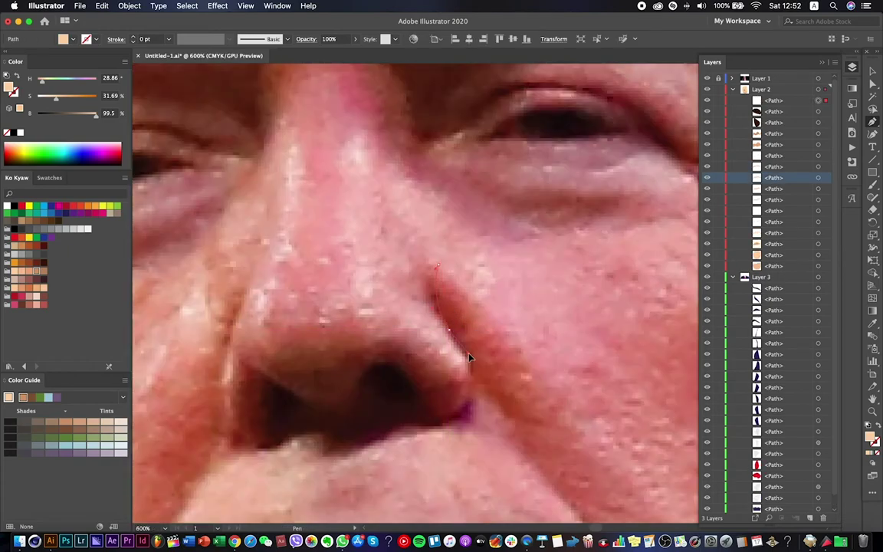
left_click(469, 404)
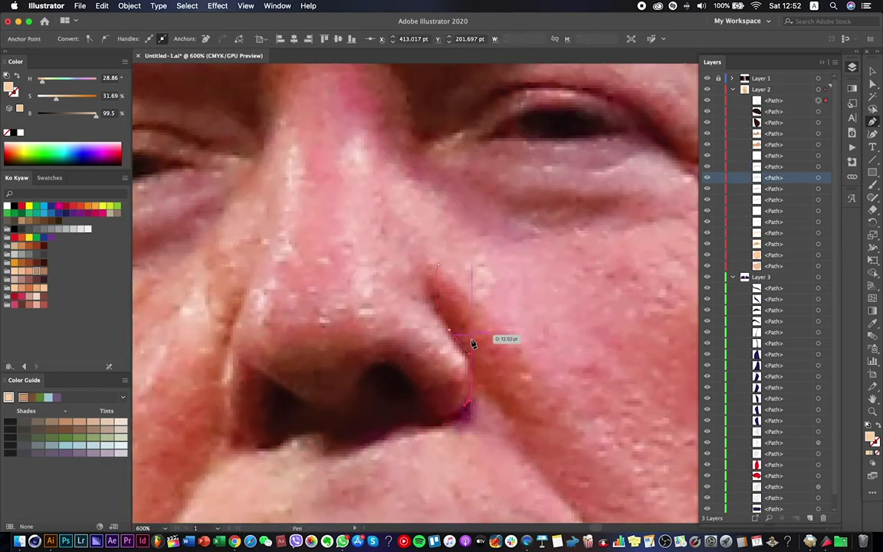
left_click_drag(438, 263, 426, 267)
Trace a closed shape of the whole nose, from the left nostril up the bridge and back down past the right nostril.
key("super+minus")
key("super+minus")
key("super+minus")
key("super+minus")
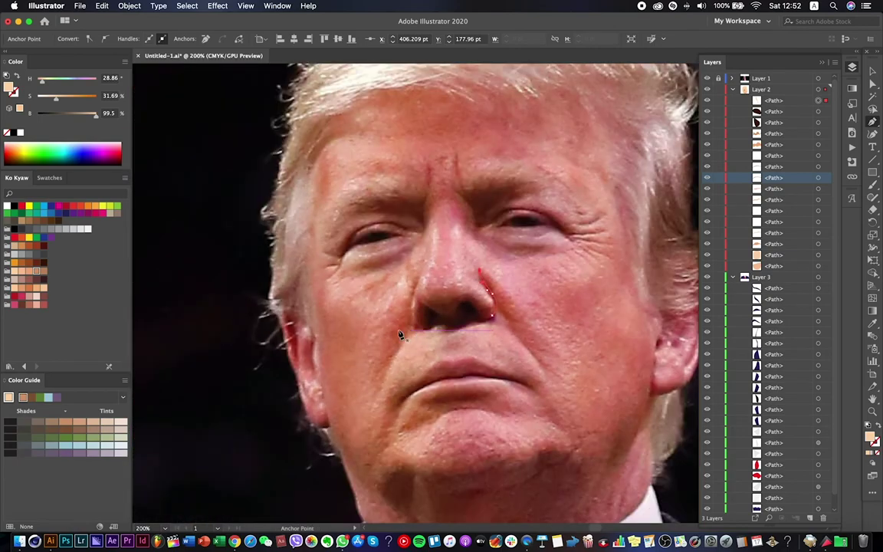
left_click(399, 335)
scroll(381, 330, "up", 2)
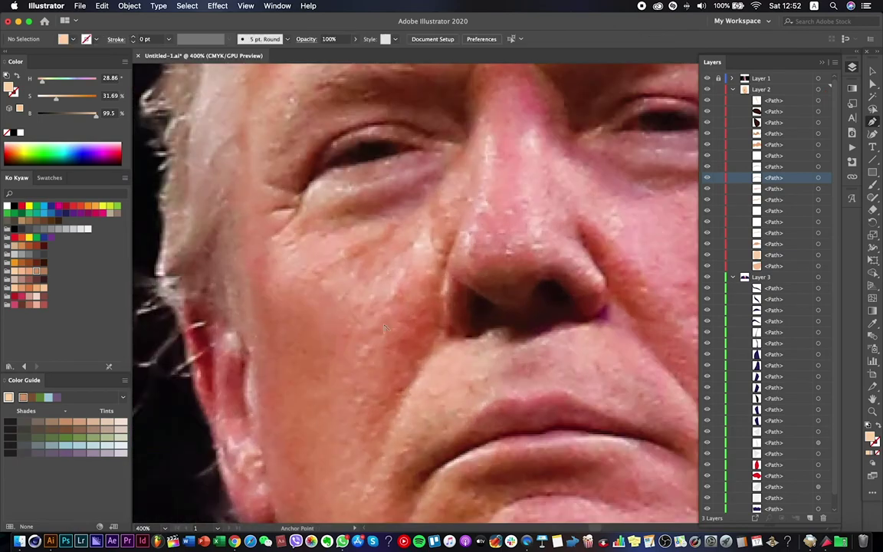
left_click_drag(462, 234, 449, 290)
left_click(463, 335)
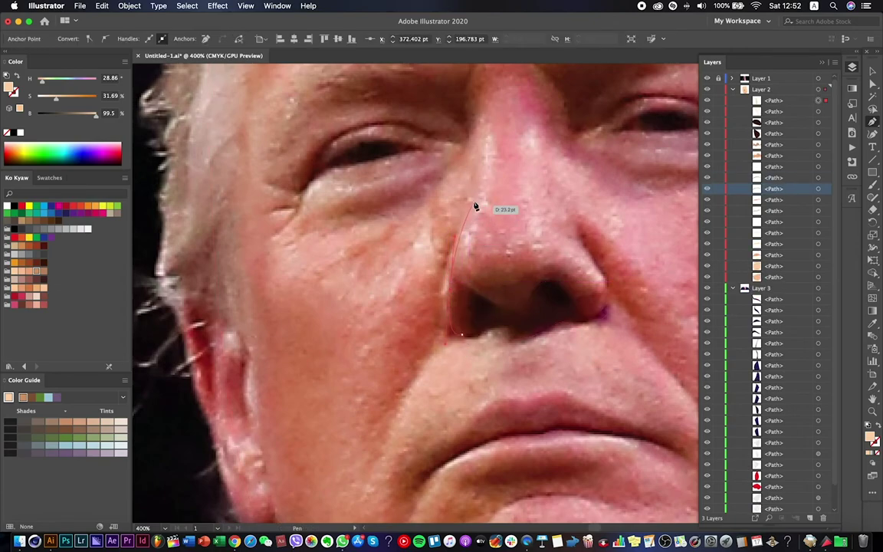
scroll(469, 245, "up", 3)
left_click_drag(459, 249, 476, 157)
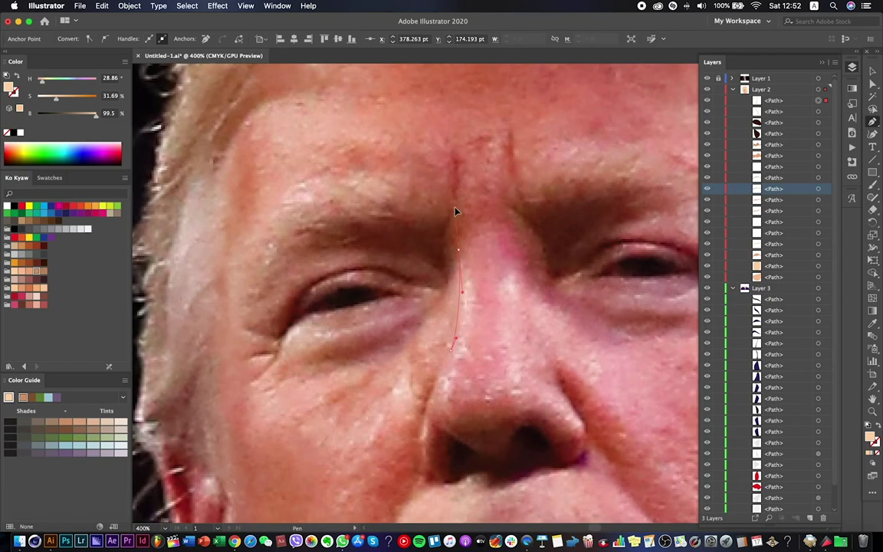
left_click_drag(514, 265, 519, 305)
left_click(556, 377)
left_click(581, 458)
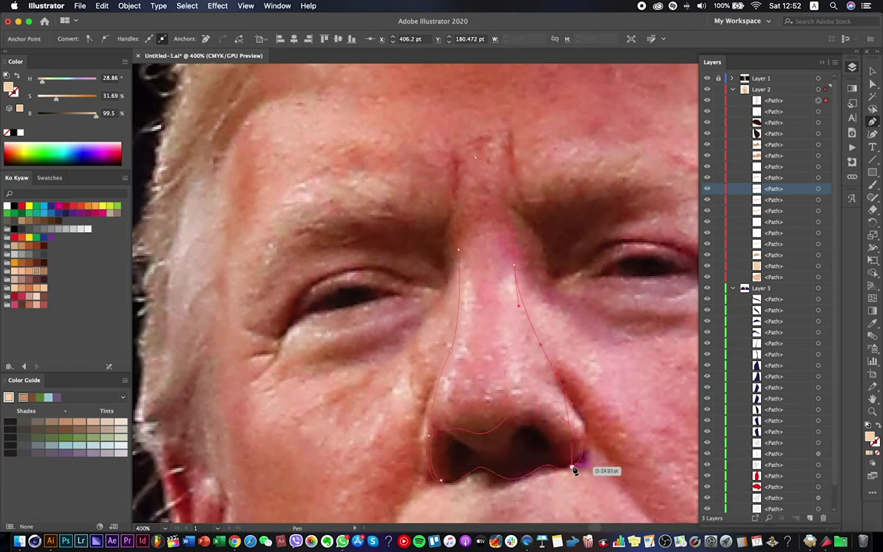
Hide the photo, send the nose shape behind the nostrils and underside shading, and fill it with the pinkish-peach skin swatch.
key("super+shift+w")
key("v")
scroll(527, 366, "down", 5)
key("a")
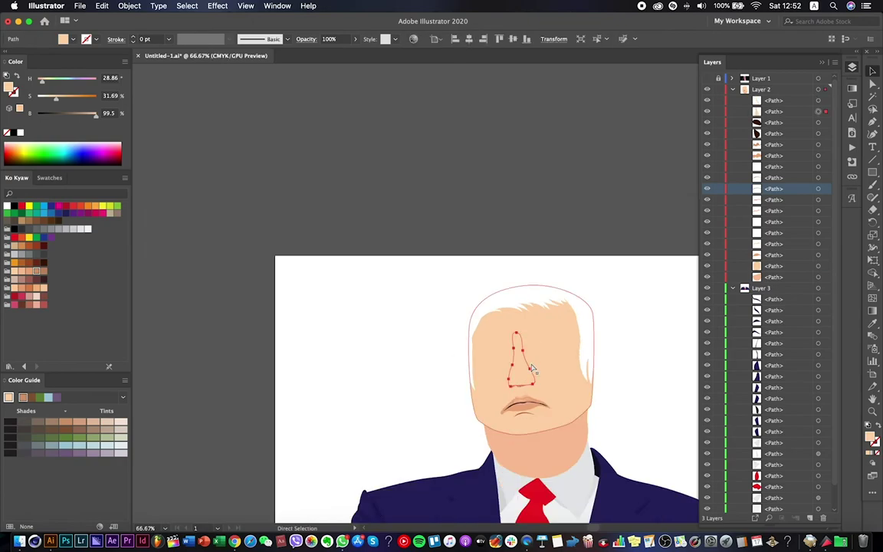
key("v")
key("super+shift+a")
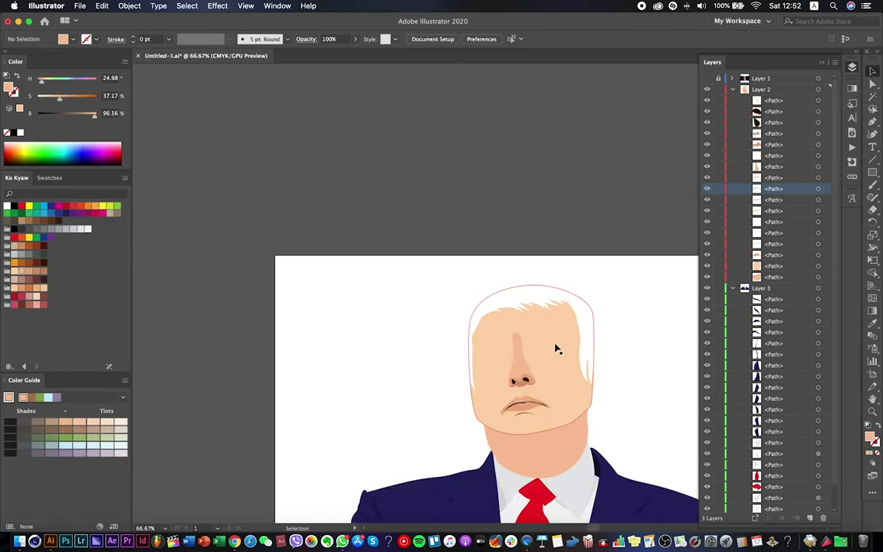
Adjust the lower curve of the crease beside the right nostril and fill the crease with the orange-brown swatch.
scroll(555, 346, "down", 2)
scroll(555, 346, "up", 6)
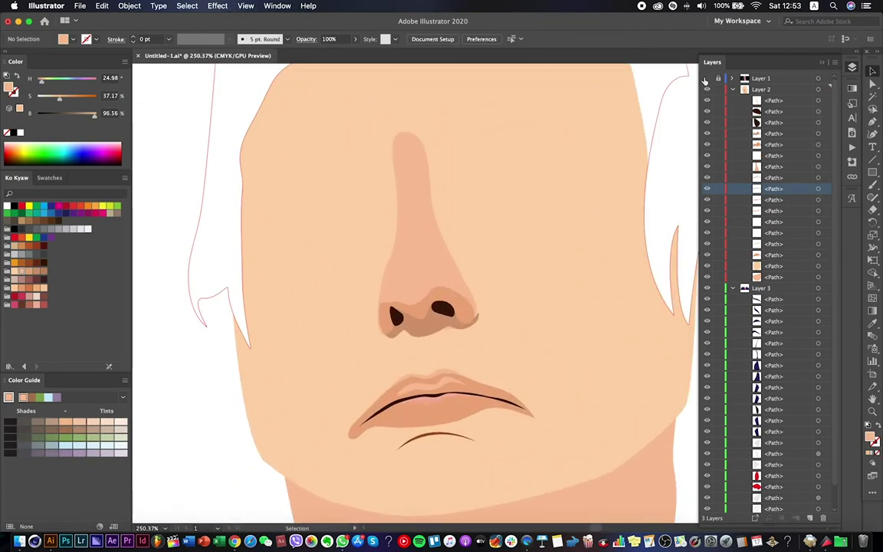
left_click(707, 79)
left_click(706, 78)
left_click(444, 272)
key("a")
scroll(479, 368, "up", 3)
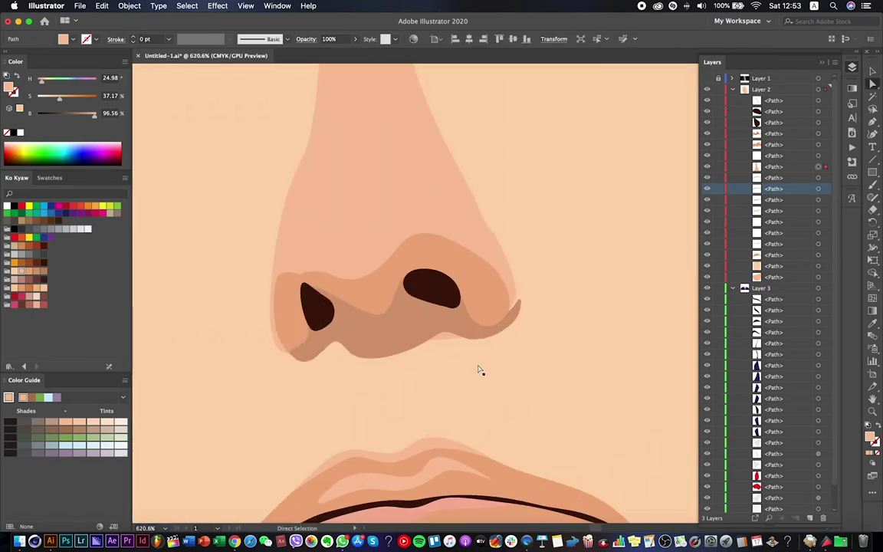
left_click(495, 329)
left_click_drag(495, 329, 522, 300)
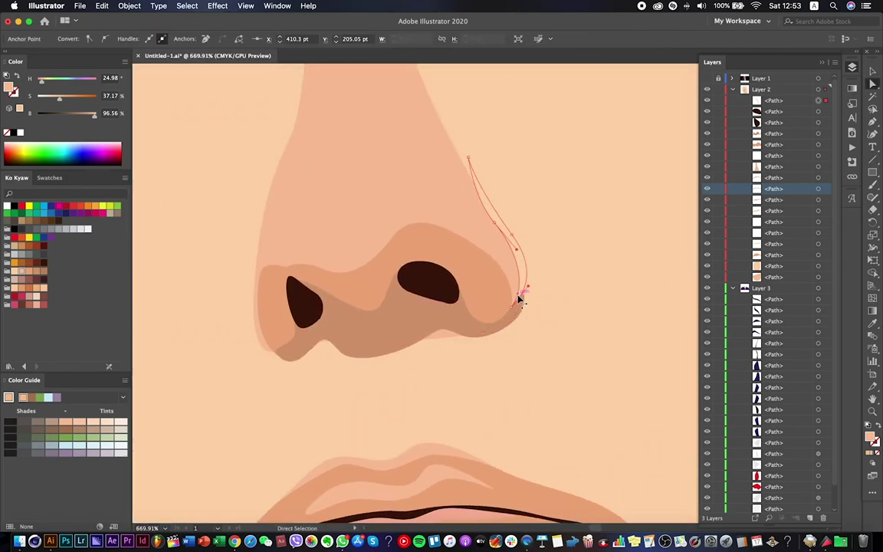
scroll(529, 295, "up", 3)
scroll(507, 315, "down", 3)
left_click(507, 315)
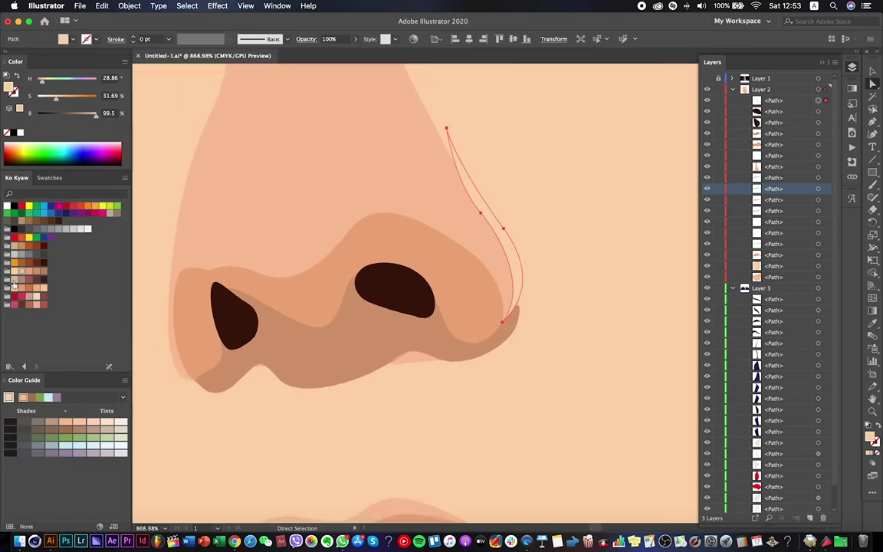
left_click(21, 262)
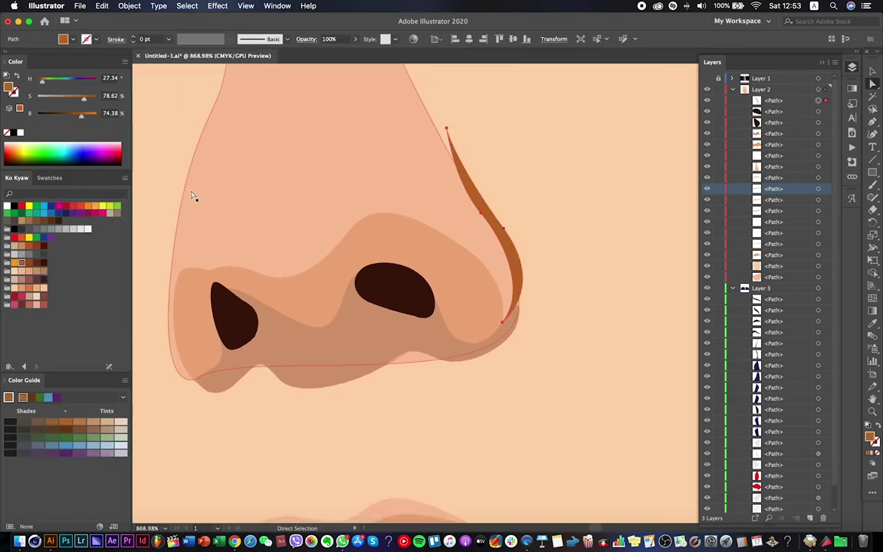
Bring the nose shape forward, send the brown crease behind it so only a thin edge shows, and save the document.
left_click(195, 197)
scroll(167, 199, "down", 3)
left_click(168, 199)
key("v")
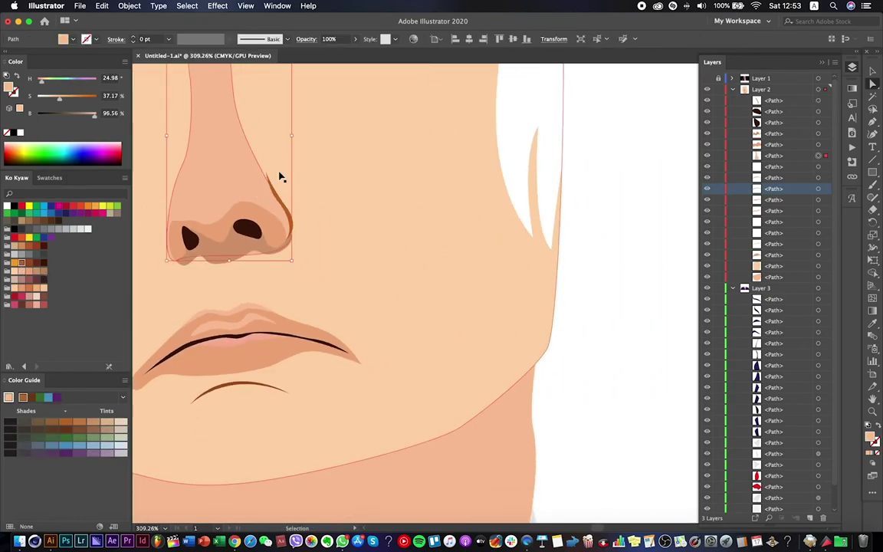
key("a")
left_click(872, 70)
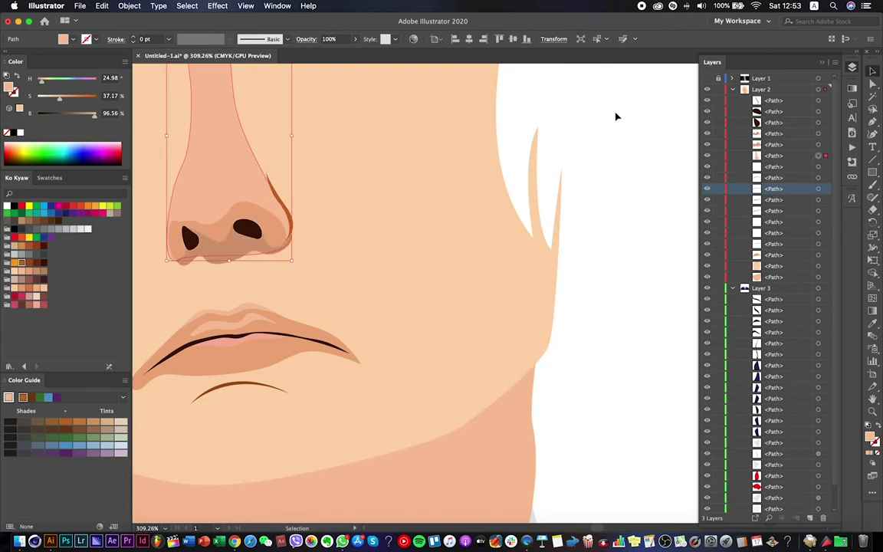
left_click(827, 103)
key("a")
key("shift+super+a")
scroll(524, 148, "down", 5)
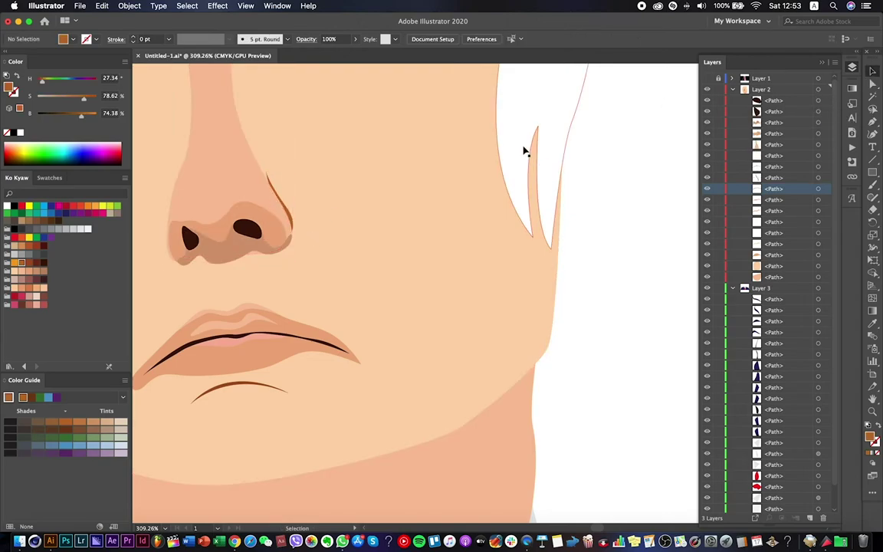
key("super+s")
key("Return")
scroll(451, 179, "down", 1)
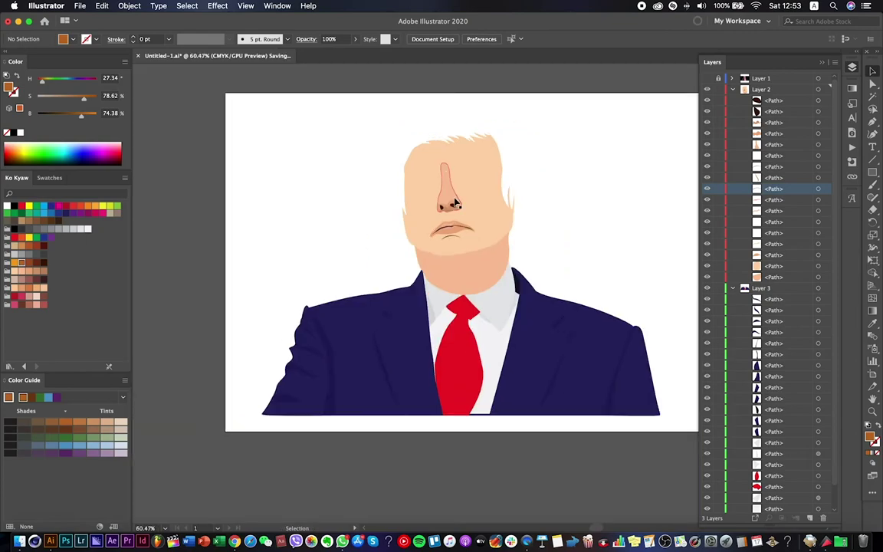
Adjust the upper edge of the mid-tan nose underside above the right nostril, and save the document.
scroll(449, 199, "up", 5)
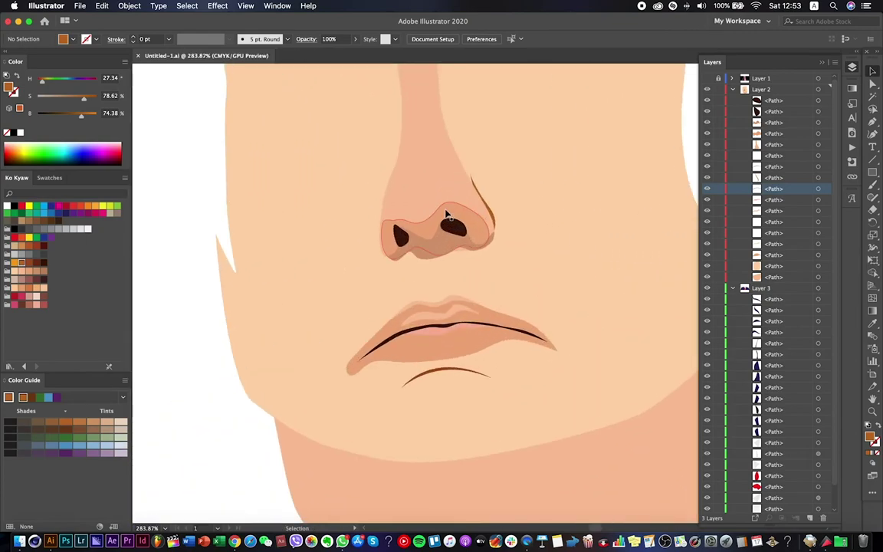
left_click(448, 214)
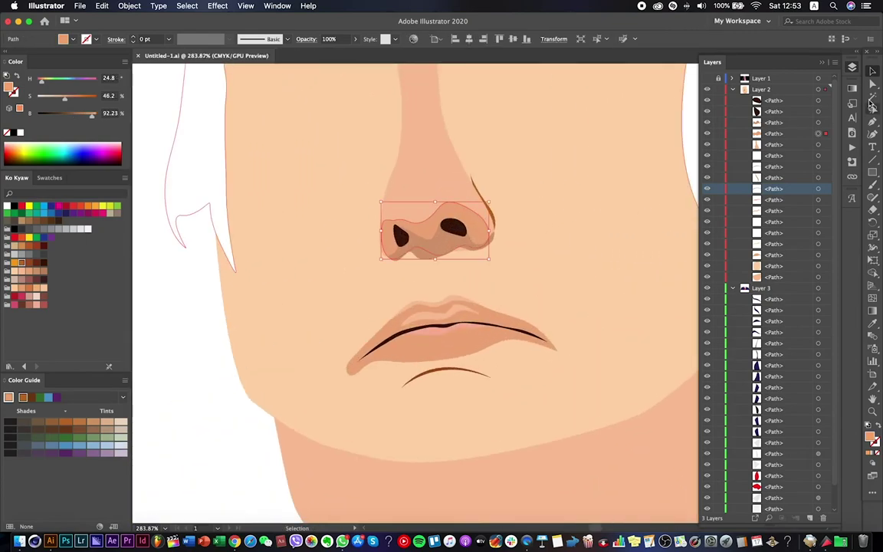
key("a")
scroll(448, 211, "up", 3)
left_click_drag(446, 202, 446, 206)
scroll(627, 262, "down", 8)
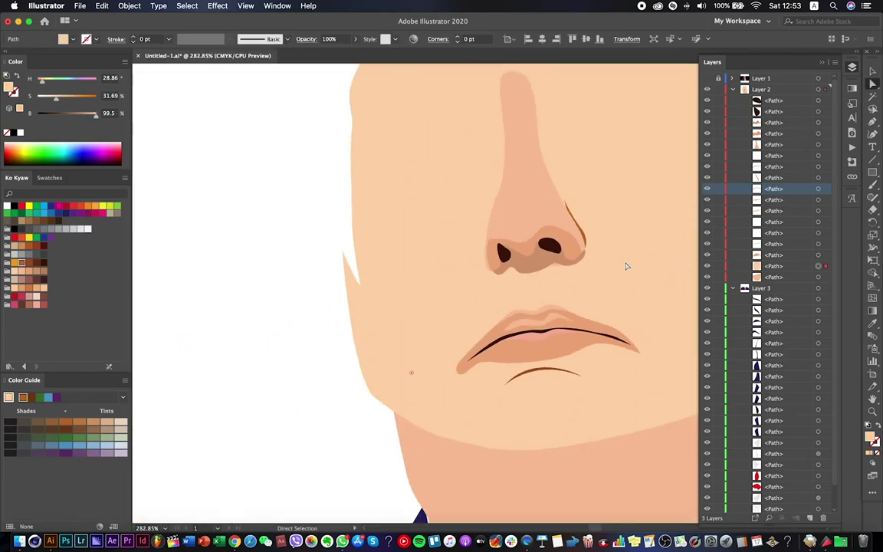
right_click(627, 263)
key("Escape")
key("shift+super+a")
key("super+s")
scroll(221, 258, "down", 3)
scroll(220, 257, "up", 2)
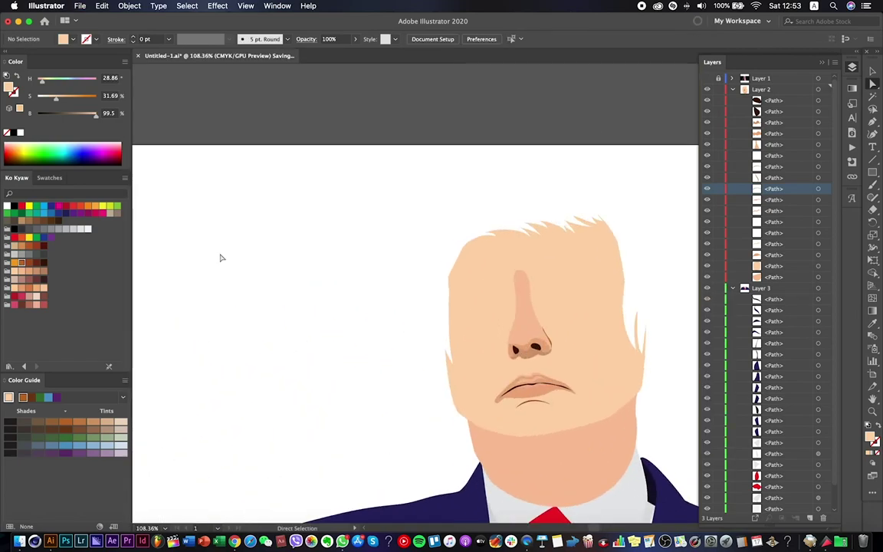
Trace a closed outline of the right eye's opening over the photo with the Pen tool.
key("super+0")
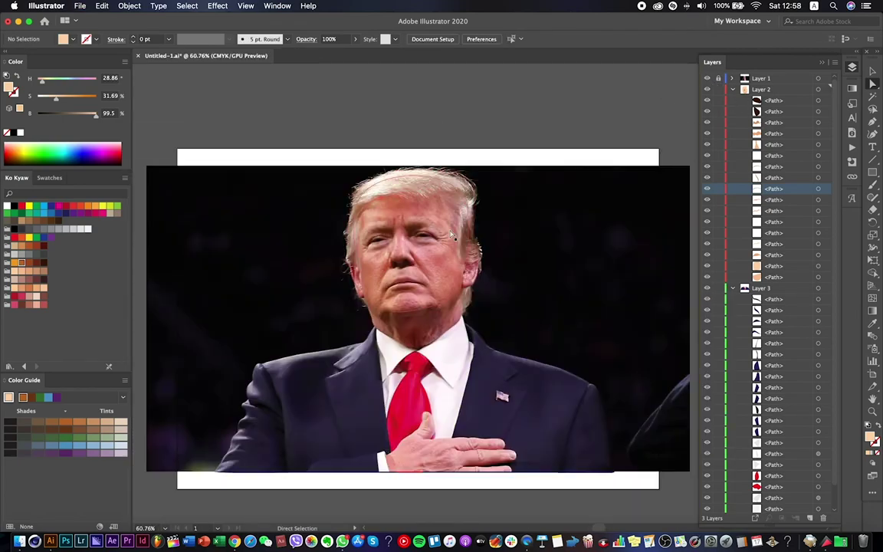
scroll(414, 226, "up", 5)
key("p")
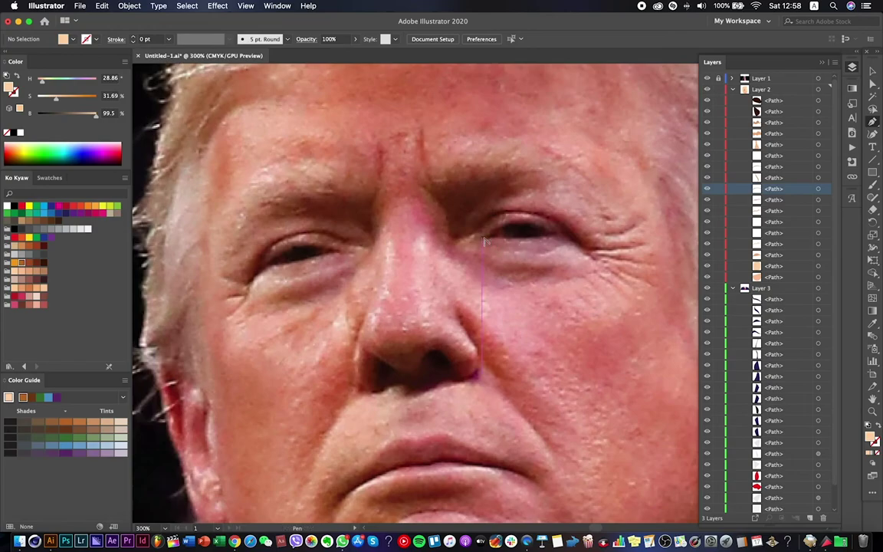
scroll(483, 242, "up", 3)
scroll(469, 237, "down", 3)
scroll(469, 237, "up", 3)
scroll(480, 232, "down", 2)
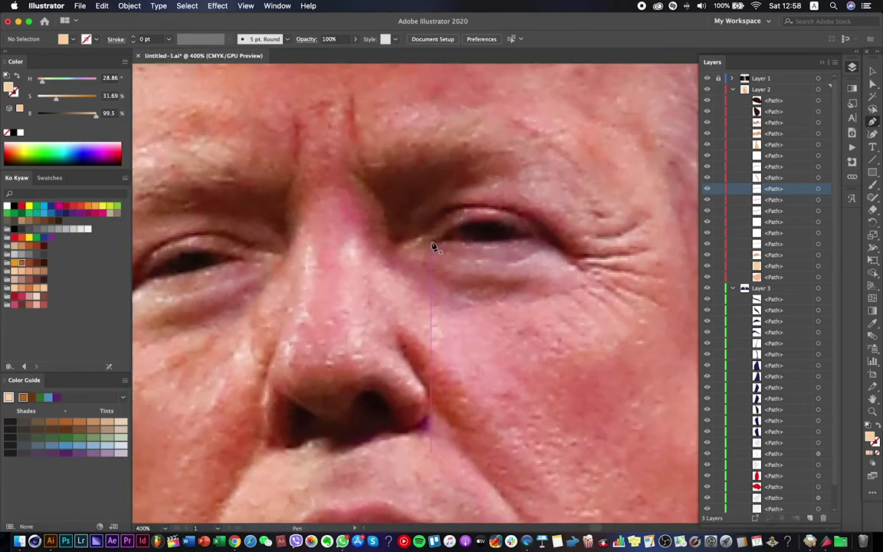
scroll(469, 234, "up", 2)
left_click(415, 255)
left_click(427, 250)
left_click(448, 233)
left_click(463, 216)
left_click(617, 246)
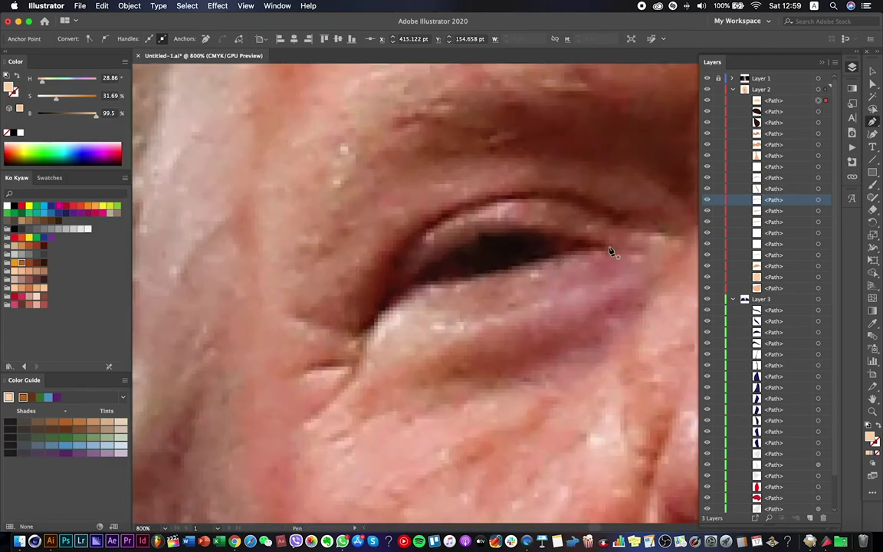
Trace a closed outline of the left eye's opening over the photo, and hide the photo.
left_click(613, 246)
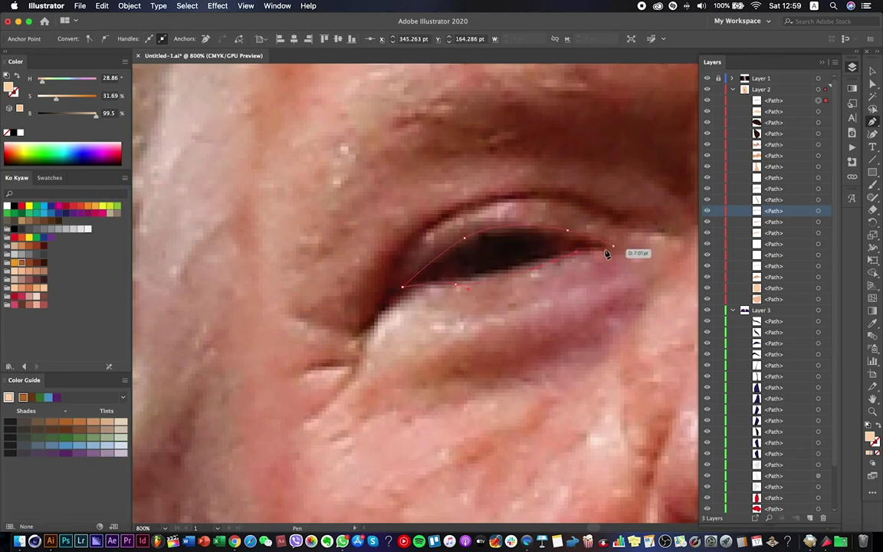
key("super+minus")
key("super+minus")
key("super+minus")
key("super+minus")
key("super+minus")
Group the two eye outlines and cut them from the face layer.
key("v")
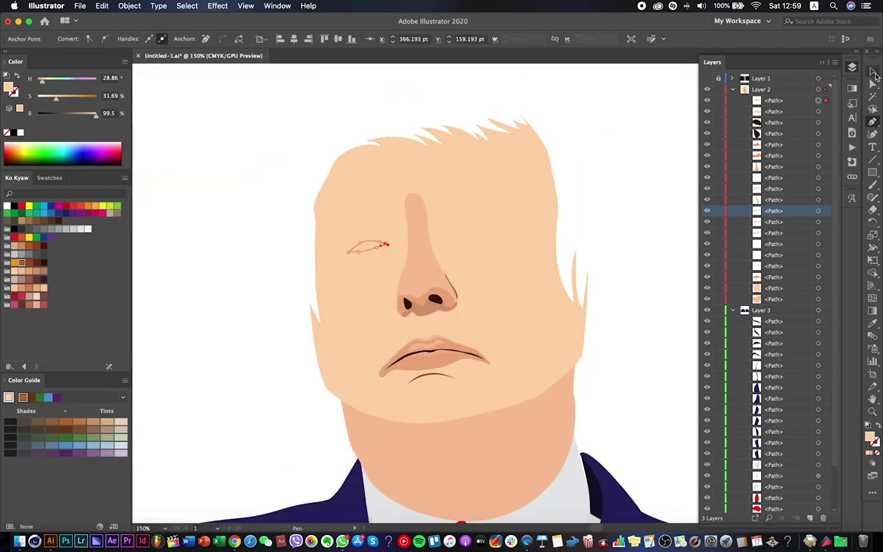
left_click(469, 242)
left_click(376, 247, "shift")
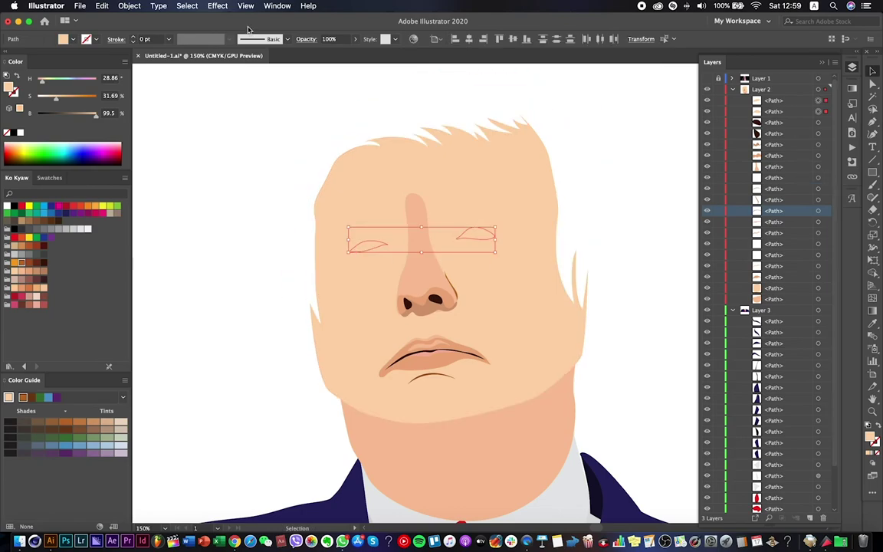
right_click(440, 217)
left_click(498, 282)
left_click(101, 5)
left_click(115, 50)
Collapse the face layer, add a new layer above it, and name the new layer Eye.
left_click(732, 88)
key("super+l")
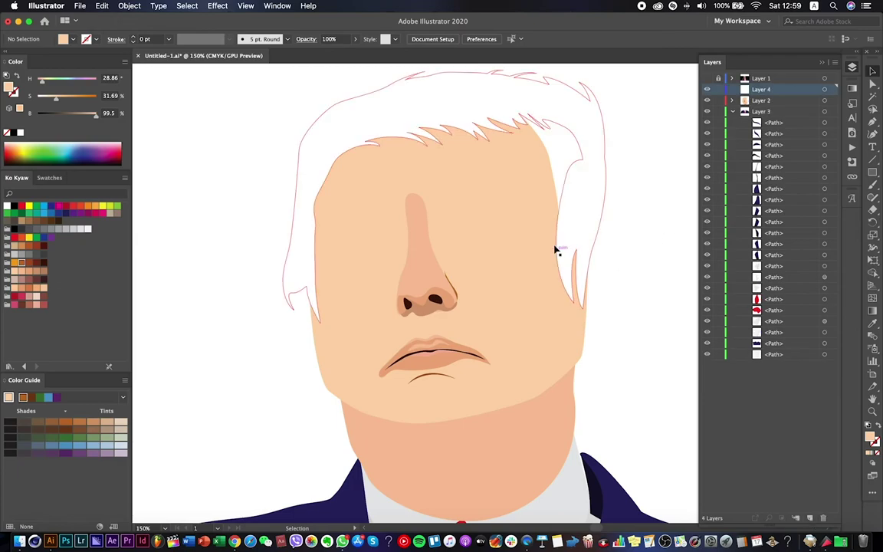
double_click(748, 89)
type("Eye")
key("Return")
Paste the eye outlines in front on the Eye layer and fill them with white.
left_click(101, 6)
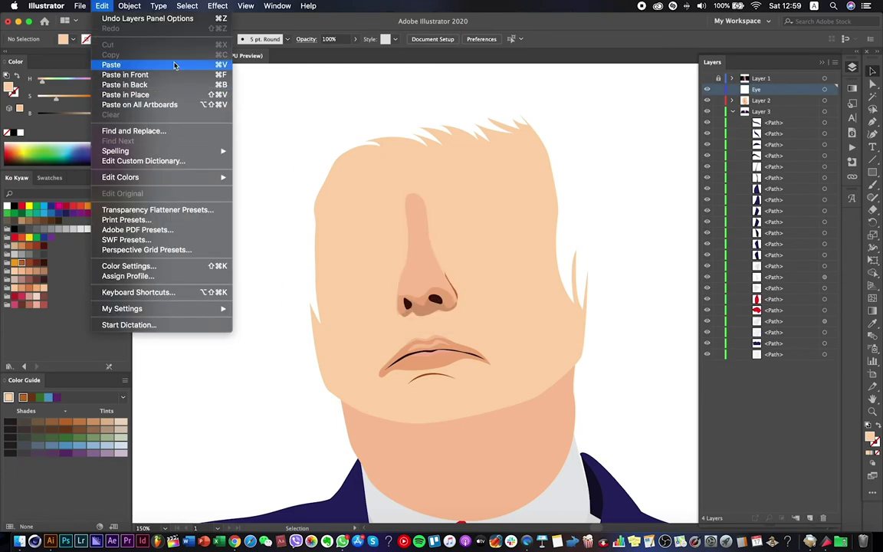
left_click(175, 74)
left_click(214, 265)
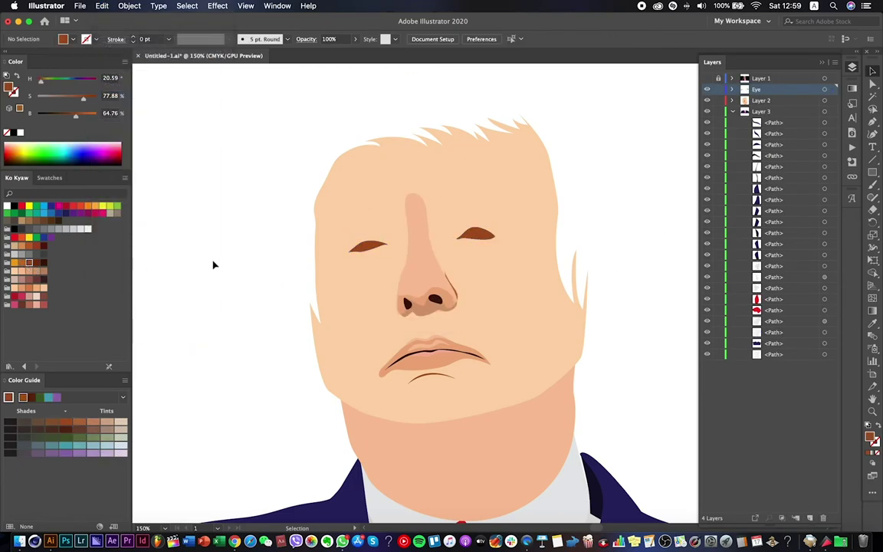
left_click(825, 89)
left_click(20, 132)
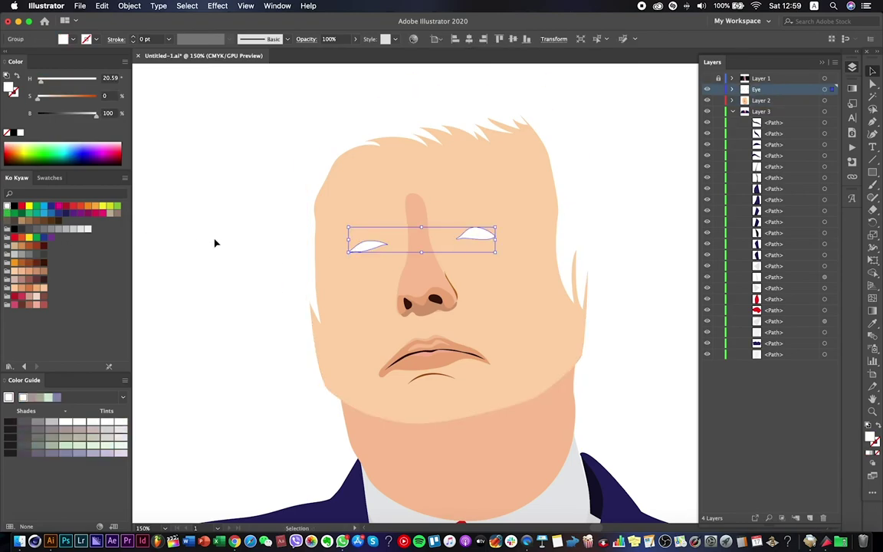
Ungroup the two white eye shapes and make the face layer active by selecting the face shape.
left_click(215, 243)
scroll(586, 251, "up", 6)
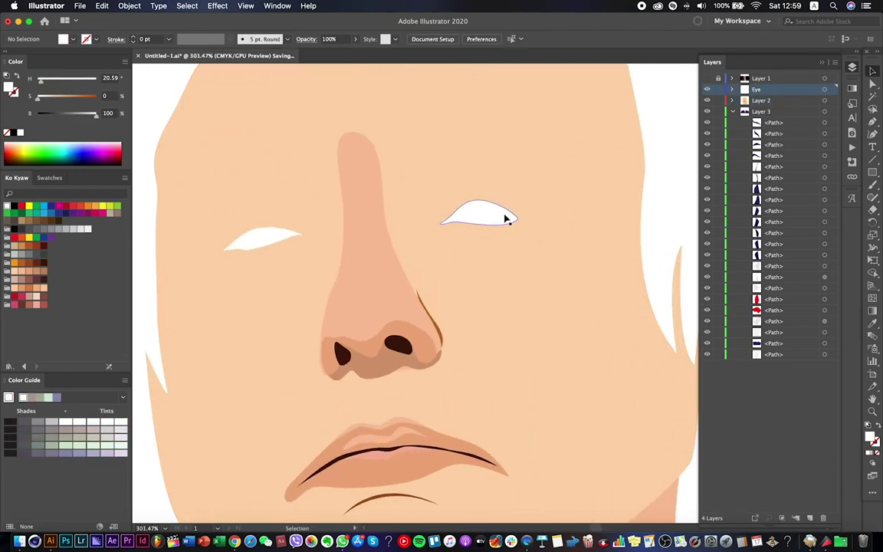
right_click(512, 220)
left_click(561, 301)
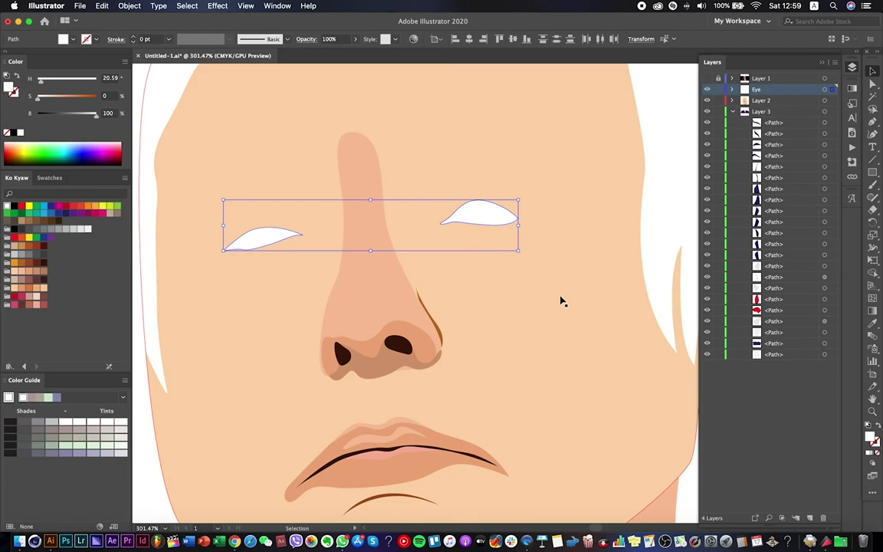
left_click(578, 299)
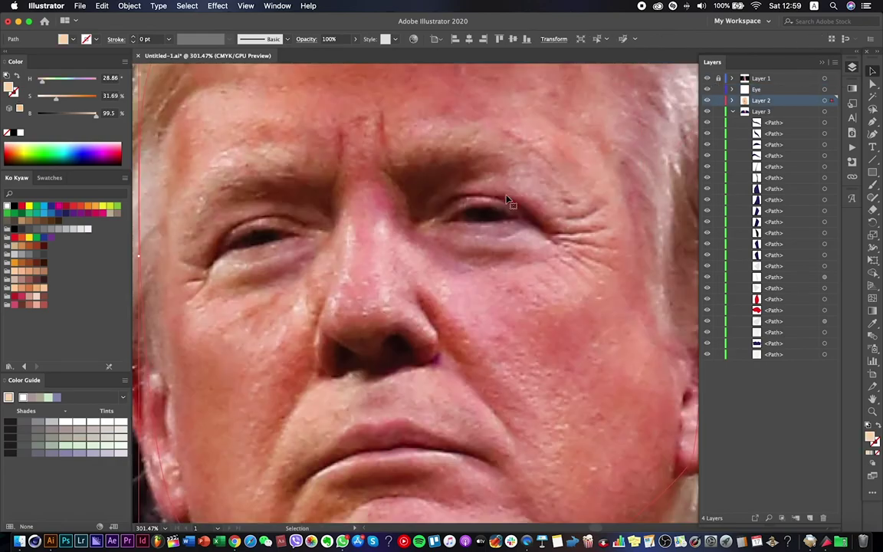
Trace a thin closed shape along the upper eyelid crease of the portrait's right-hand eye over the photo.
left_click(872, 122)
scroll(486, 227, "up", 3)
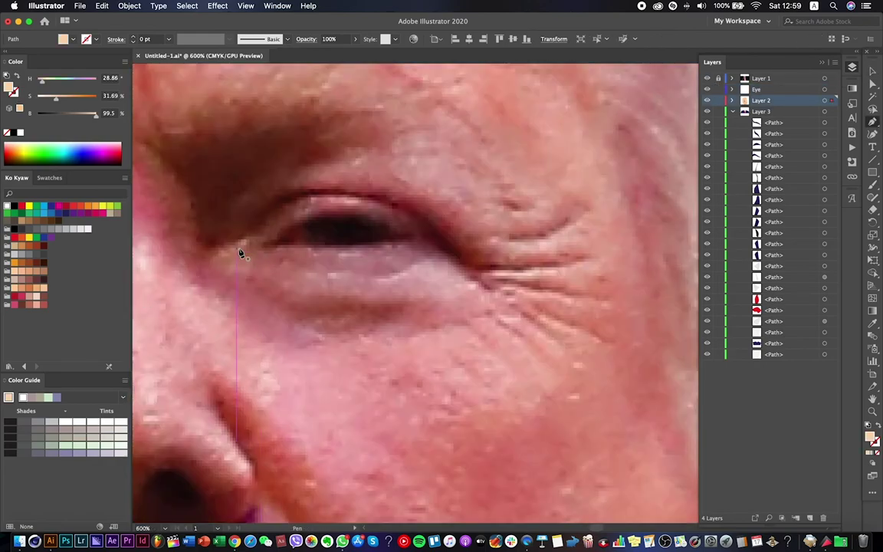
left_click_drag(370, 206, 245, 237)
left_click(190, 8)
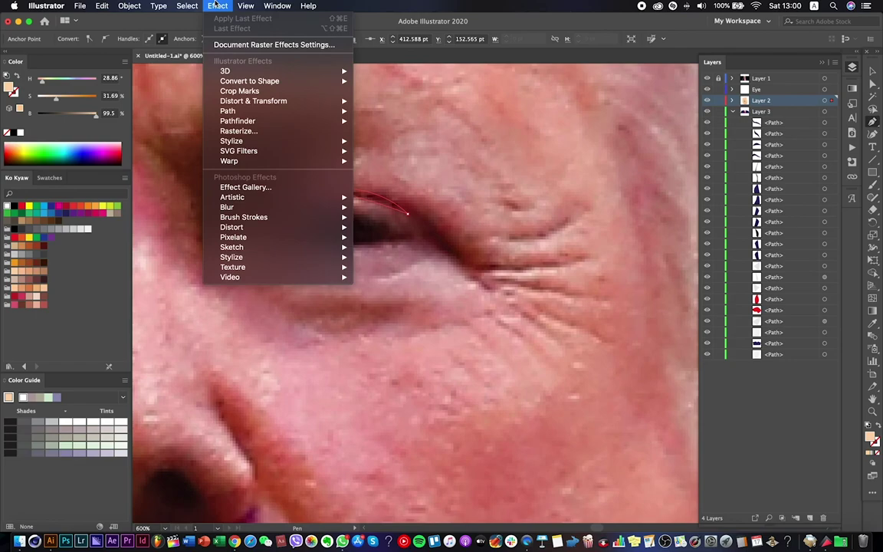
left_click(339, 222)
Trace the upper eyelid crease of the left-hand eye, extending past its outer corner, and hide the photo.
left_click_drag(339, 222, 644, 214)
left_click(479, 233)
left_click(451, 217)
left_click(387, 217)
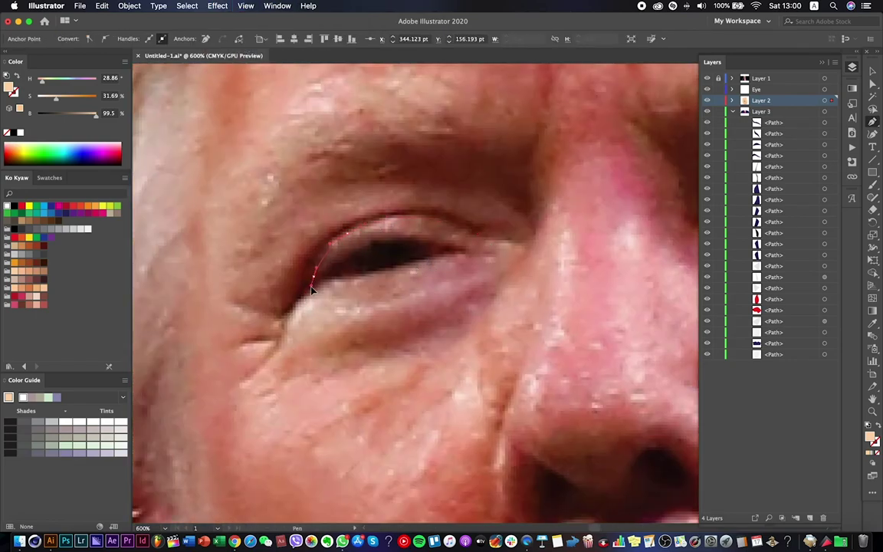
left_click_drag(309, 292, 329, 275)
left_click(443, 213)
scroll(481, 238, "down", 3)
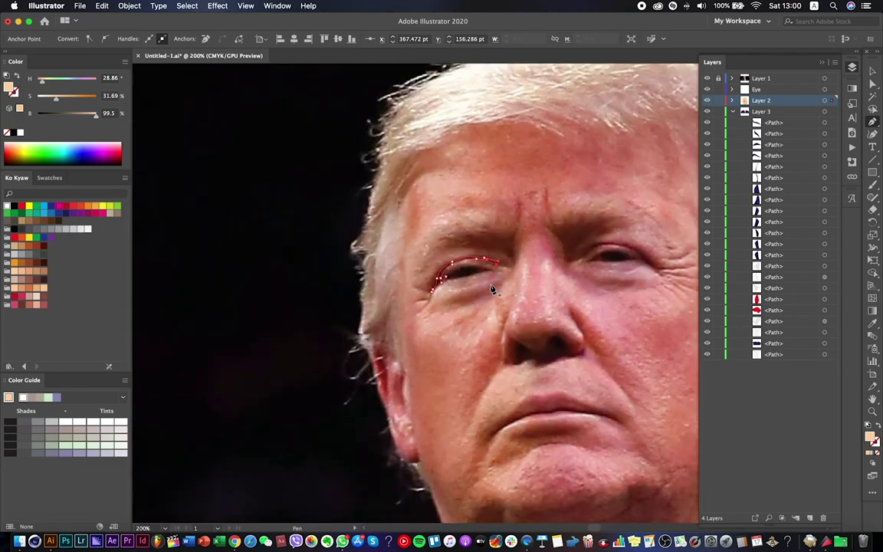
left_click(708, 78)
key("v")
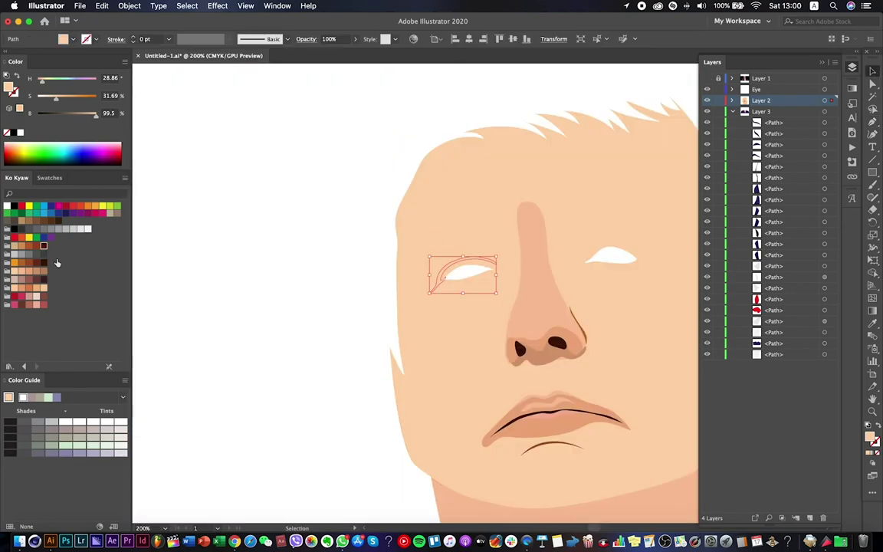
Fill the left-hand eyelid line with dark brown and adjust its anchor points near the outer corner.
left_click(43, 246)
scroll(476, 279, "up", 2)
left_click(873, 84)
scroll(450, 217, "up", 2)
left_click(537, 207)
left_click(295, 239)
scroll(278, 284, "down", 3)
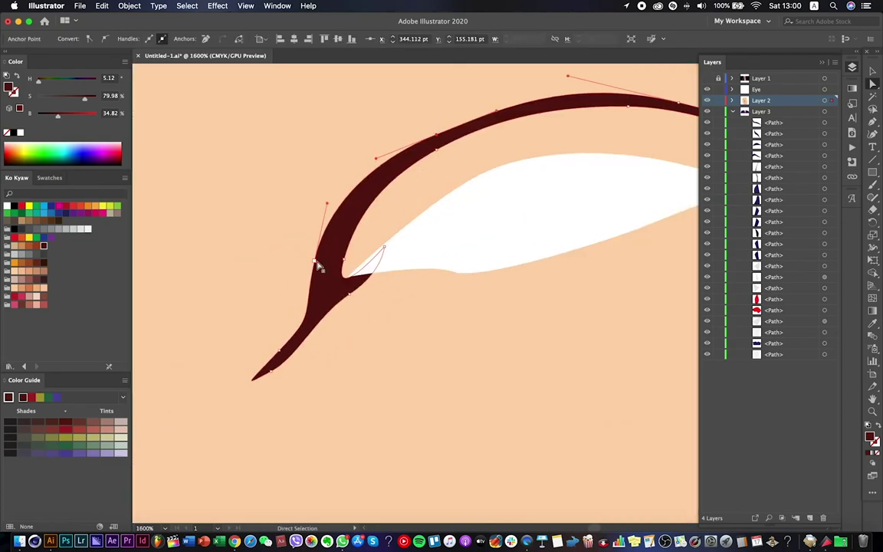
Fill the right-hand eyelid line with the same dark brown and refine the curves of the eyelid lines.
scroll(325, 260, "down", 3)
scroll(351, 233, "right", 2)
left_click(351, 233)
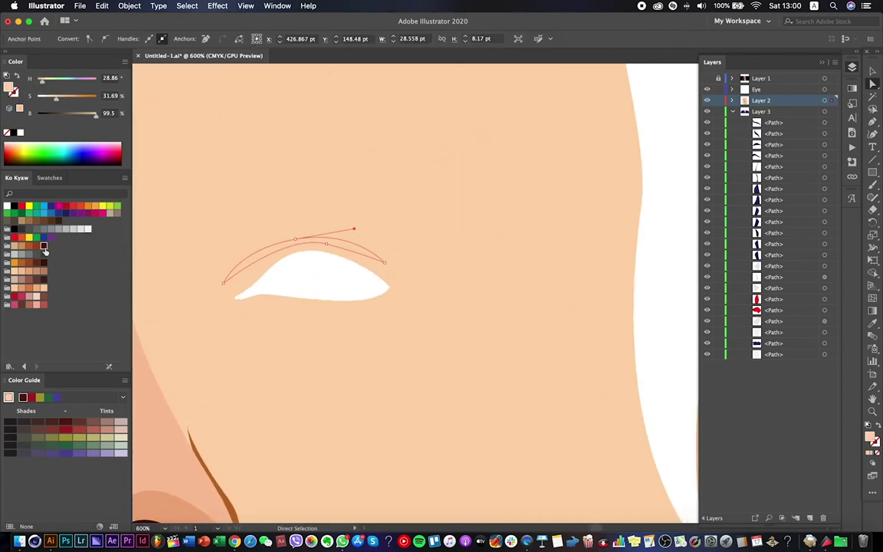
scroll(237, 292, "up", 4)
scroll(316, 258, "left", 3)
left_click_drag(316, 258, 519, 177)
scroll(375, 170, "down", 2)
left_click_drag(374, 169, 306, 179)
scroll(496, 226, "down", 2)
left_click_drag(549, 223, 493, 213)
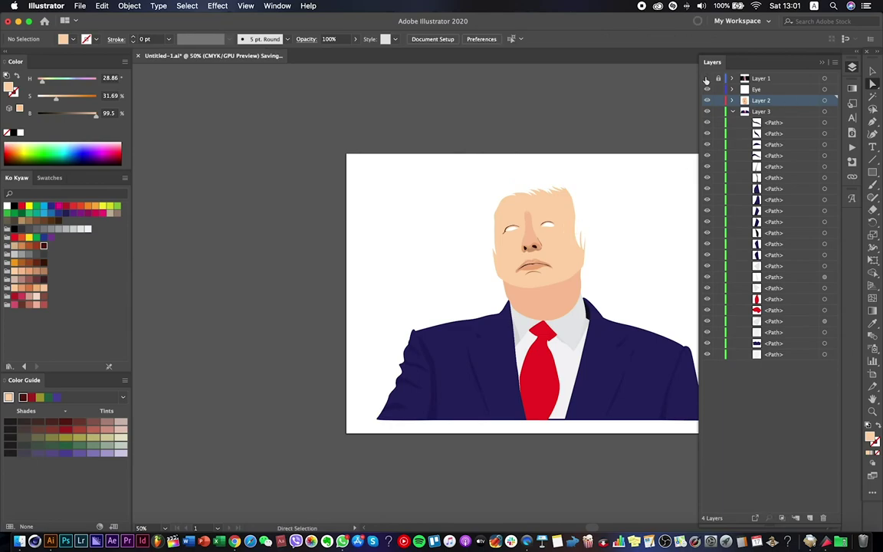
Show the photo and trace closed shadow shapes between the eyebrow and inner eye corner on both sides of the nose.
left_click(706, 79)
key("super+equal")
key("super+equal")
scroll(493, 243, "up", 2)
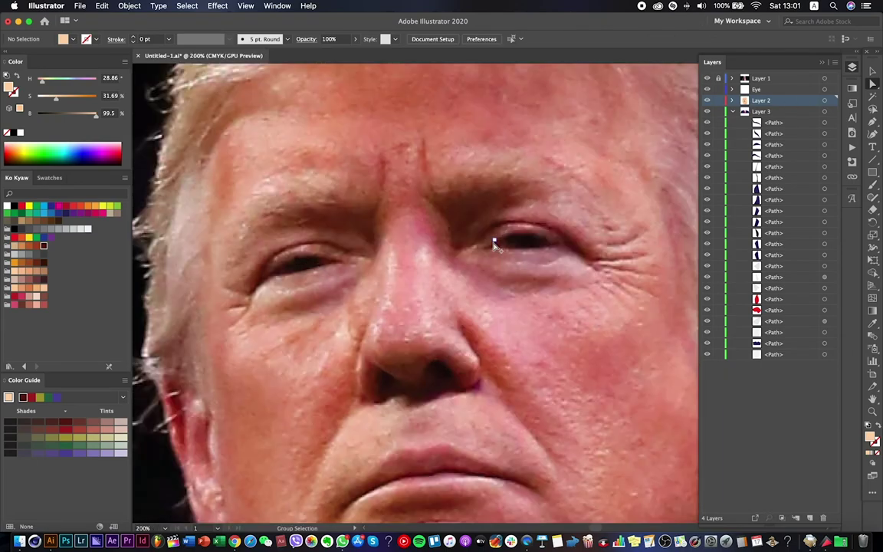
left_click(456, 248)
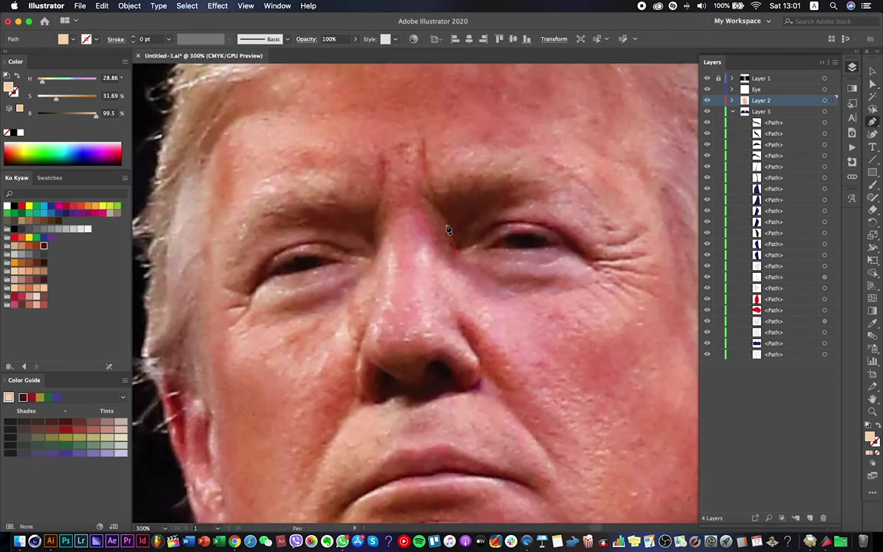
left_click_drag(426, 196, 451, 193)
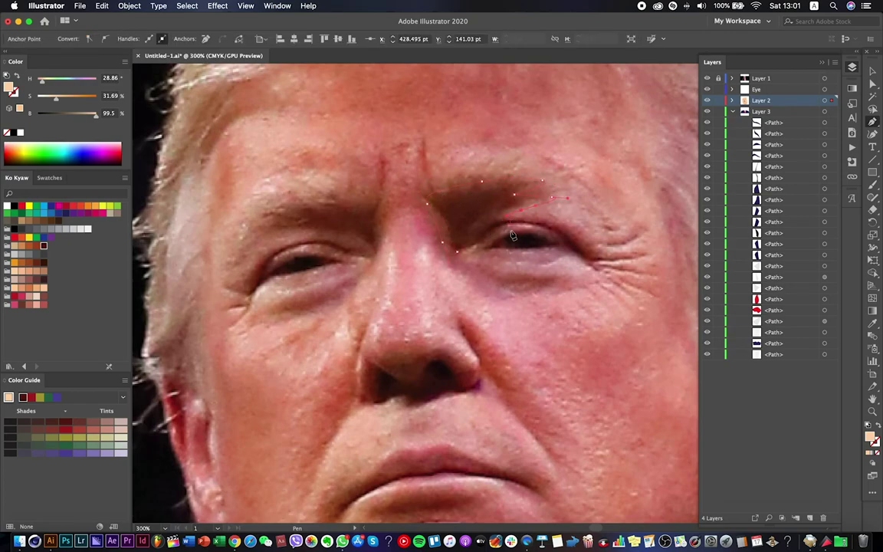
left_click_drag(459, 255, 521, 240)
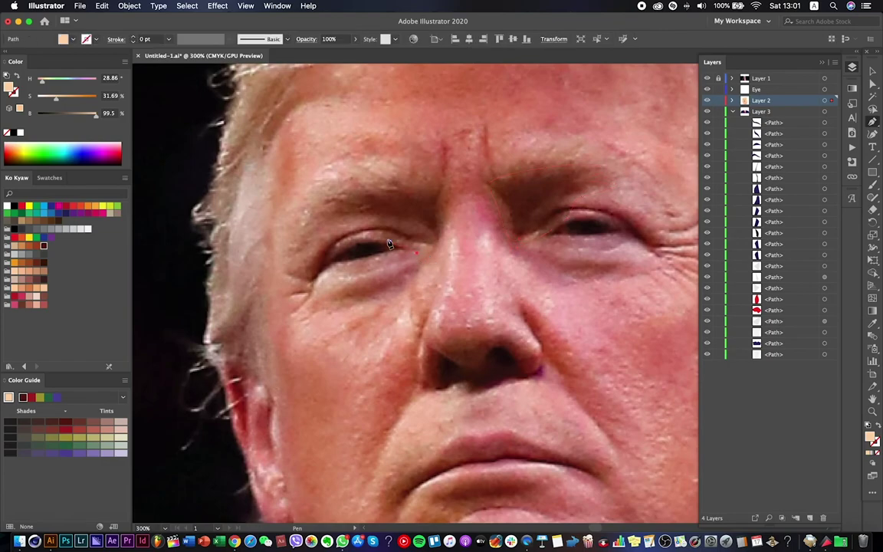
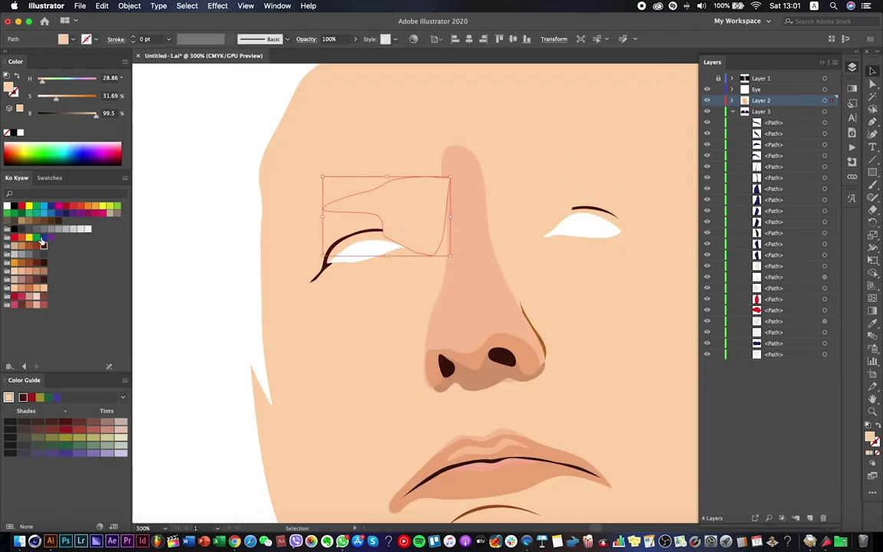
Fill the brow shadows with the darker peach swatch, cut them, and paste them in front of the face beneath the eyelid lines.
left_click(19, 277)
left_click(21, 273)
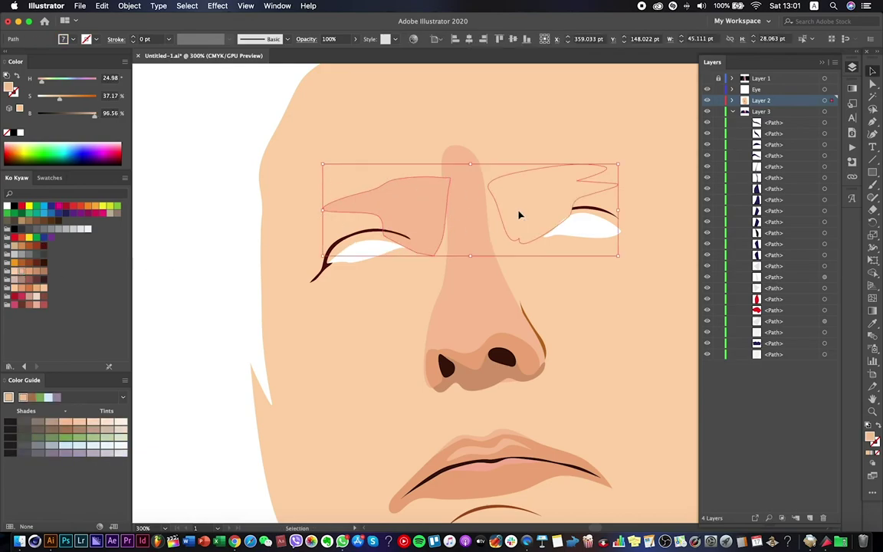
key("super+x")
right_click(524, 227)
left_click(573, 292)
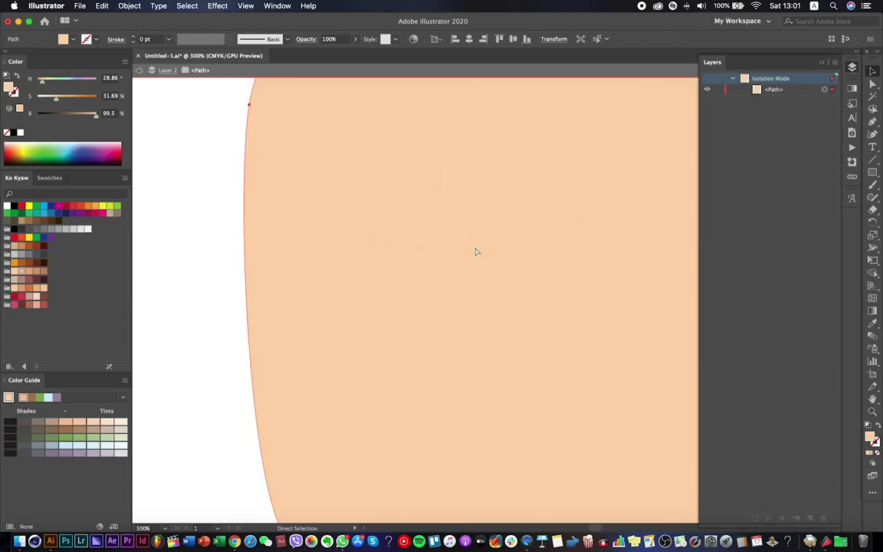
key("Escape")
key("super+f")
scroll(148, 274, "down", 3)
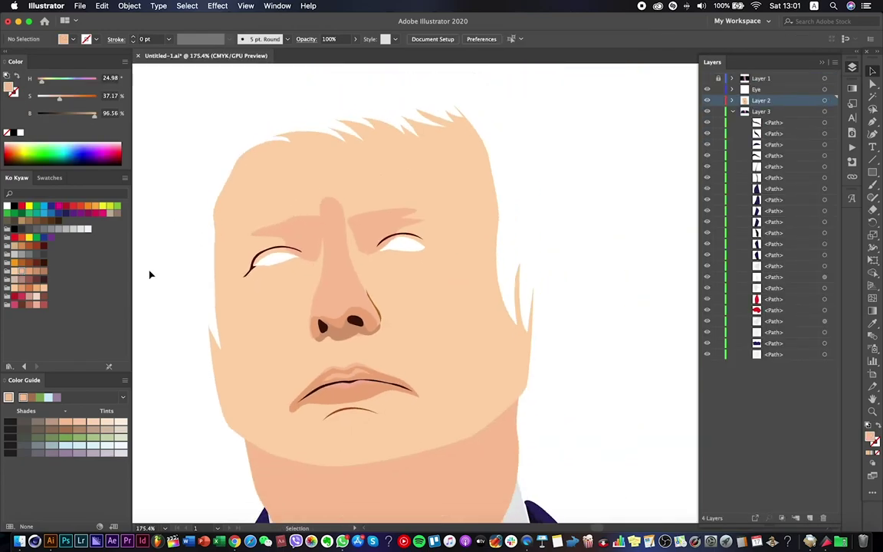
Show the photo and trace a closed shadow shape beneath the right-hand eye.
key("Return")
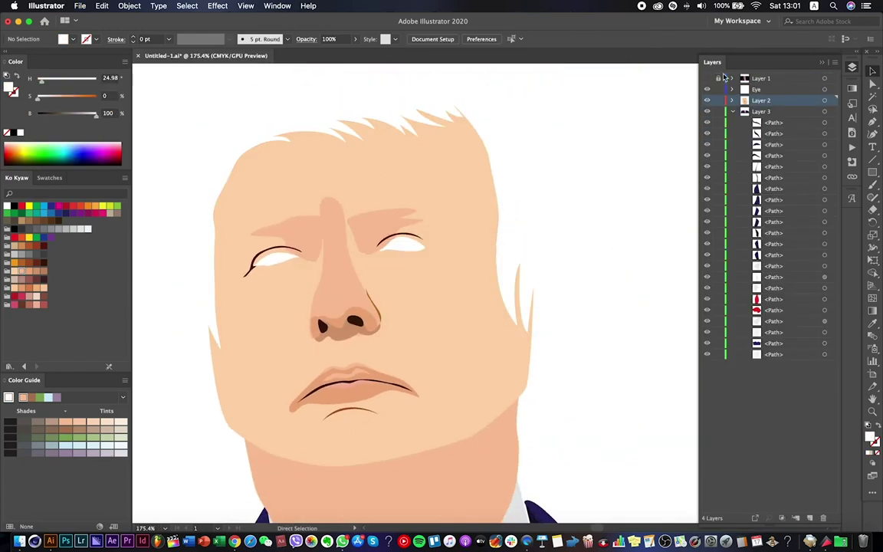
left_click(707, 78)
scroll(415, 183, "up", 5)
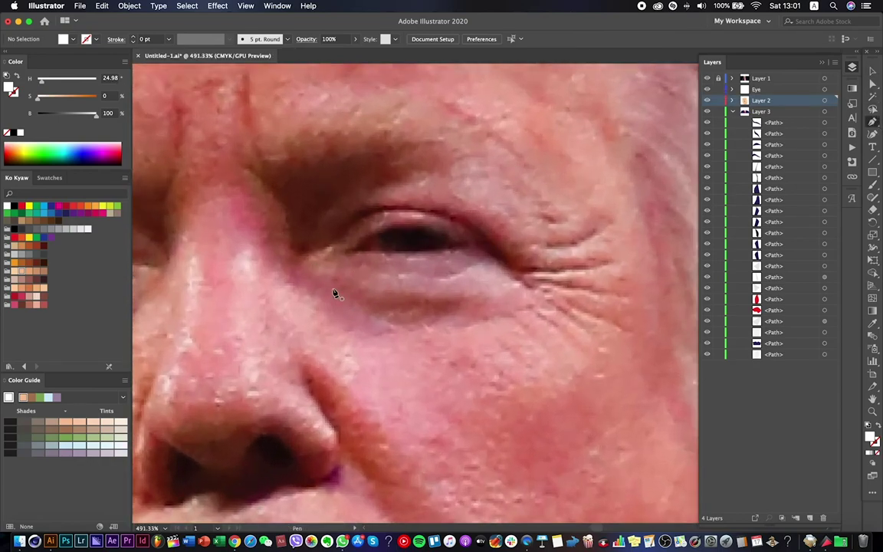
left_click(326, 271)
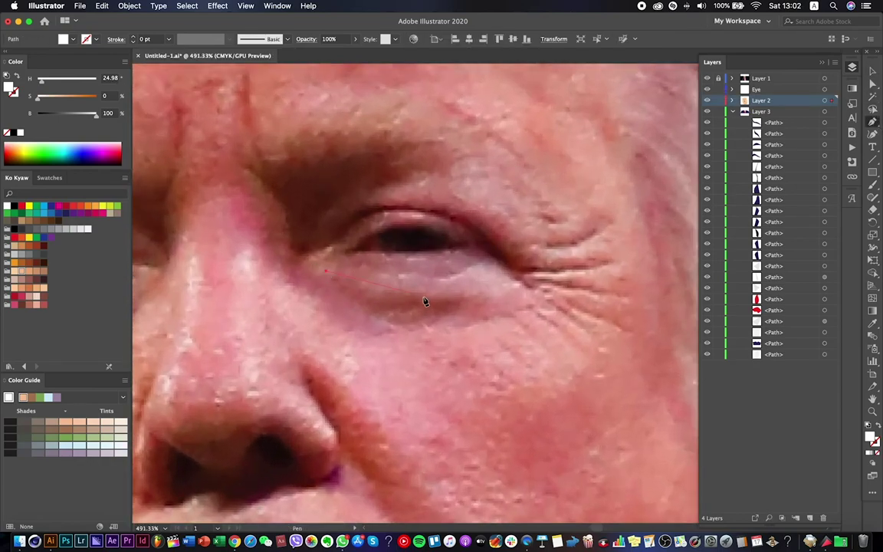
left_click_drag(476, 290, 514, 289)
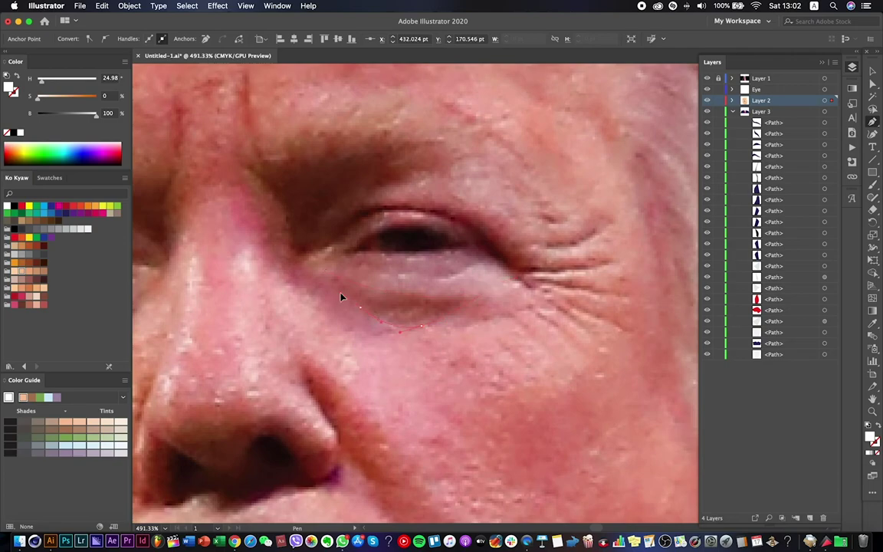
Trace a closed shadow shape beneath the left-hand eye, ending at its inner corner.
scroll(335, 276, "down", 6)
scroll(438, 301, "up", 3)
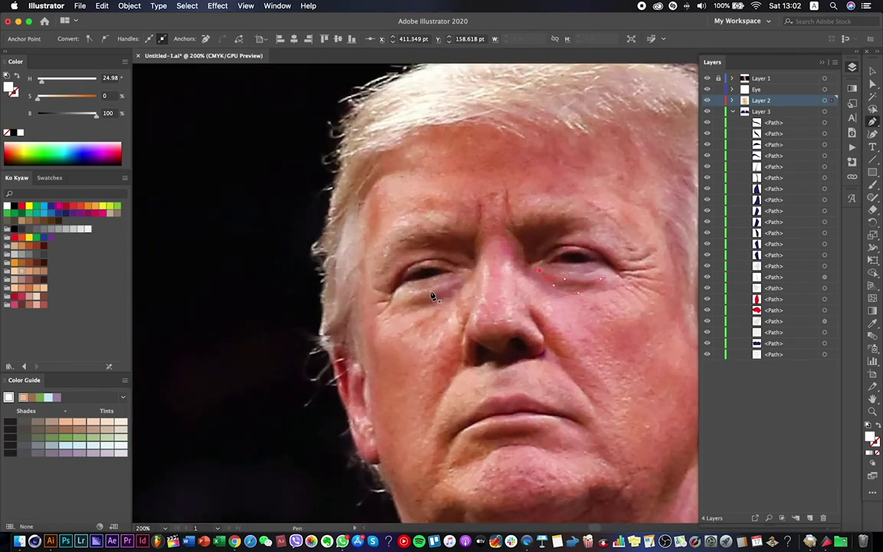
left_click_drag(418, 297, 399, 305)
scroll(466, 285, "up", 5)
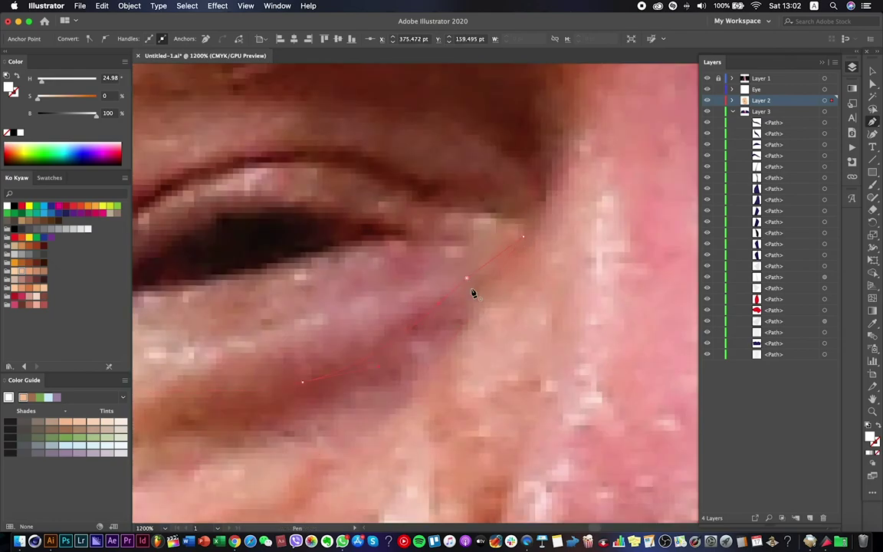
Hide the photo, fill both under-eye shadows with the brow shadows' peach colour, and save the document.
scroll(467, 287, "down", 5)
key("ctrl+shift+w")
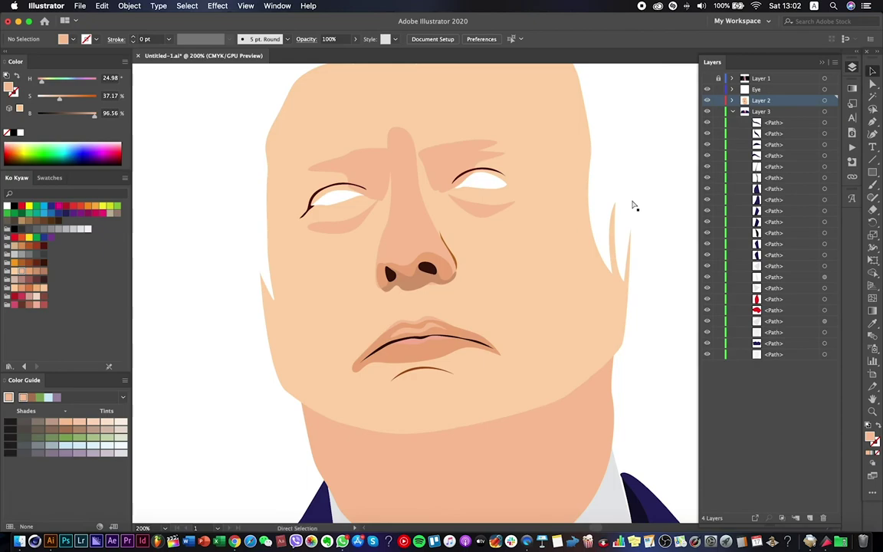
key("ctrl+s")
left_click(542, 291)
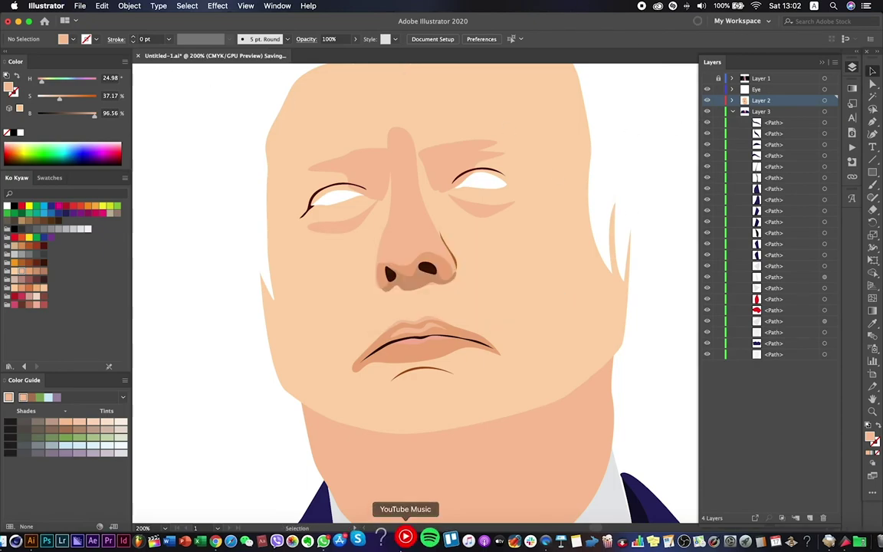
Show the photo and reshape the right-hand eye white's anchor points to follow the eye opening.
scroll(452, 292, "down", 6)
scroll(456, 265, "up", 2)
left_click(456, 264)
scroll(456, 264, "up", 5)
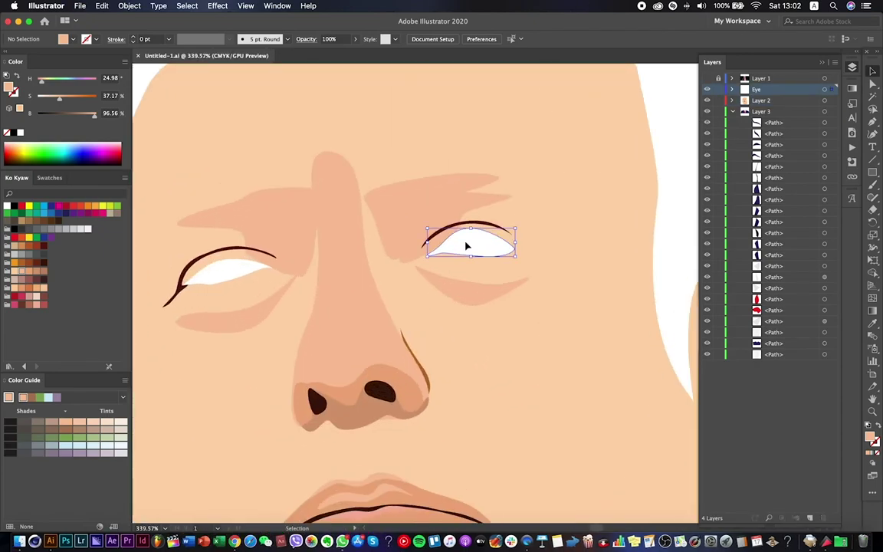
left_click(707, 78)
scroll(490, 241, "up", 2)
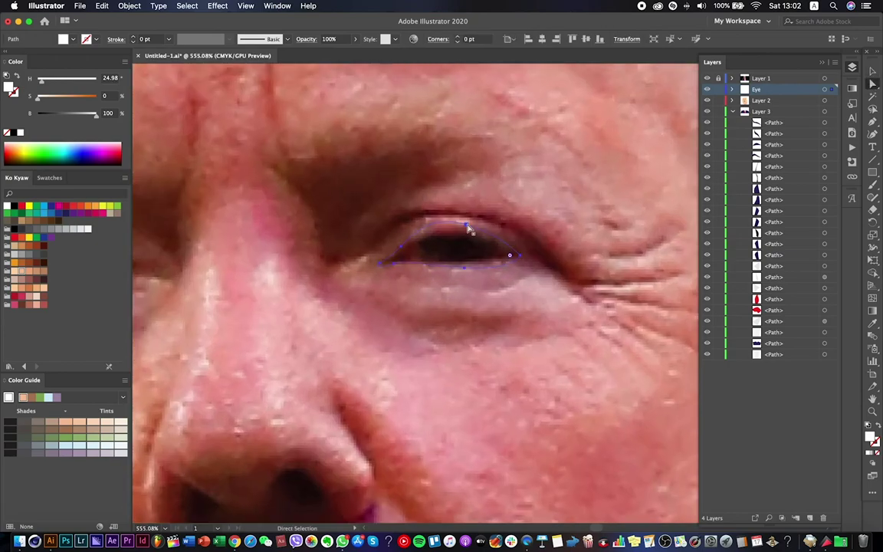
key("a")
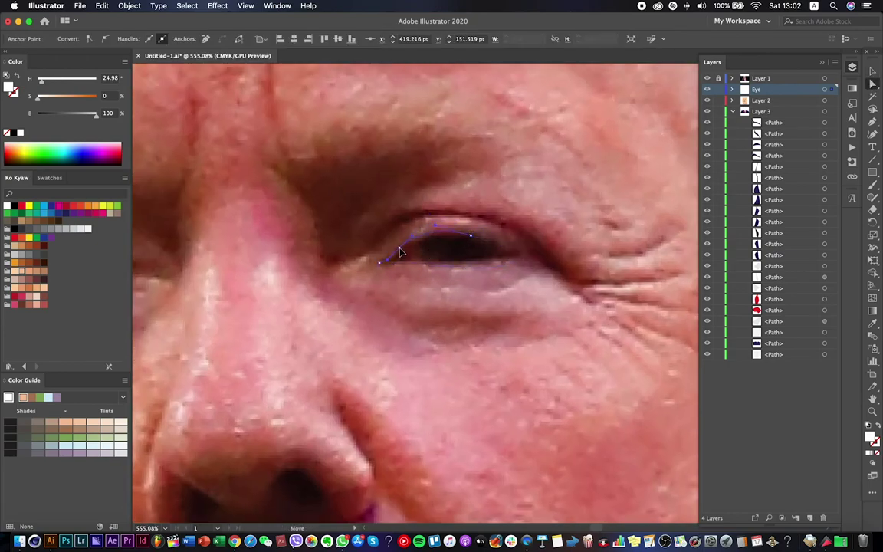
left_click(452, 264)
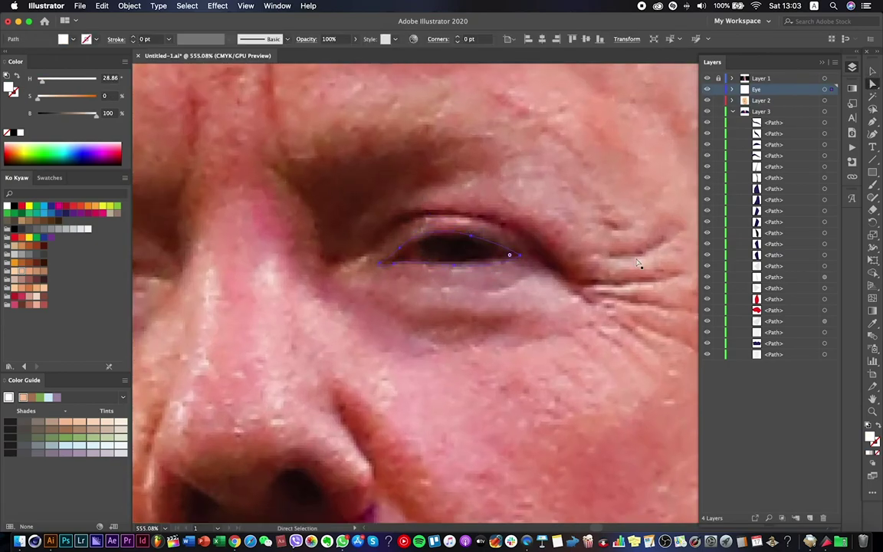
Draw a circle about 12.67 pt across over the right-hand iris and place a copy over the left-hand iris.
left_click_drag(873, 171, 736, 179)
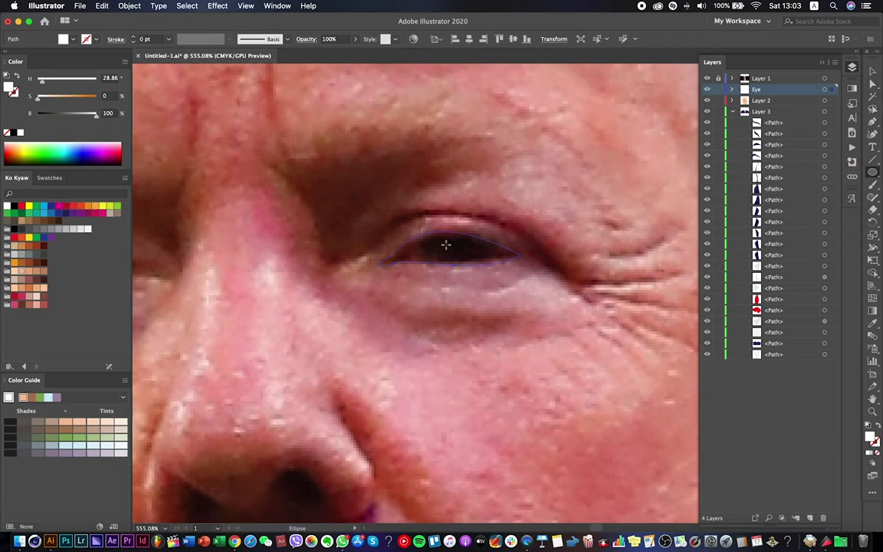
left_click_drag(489, 283, 489, 283)
key("v")
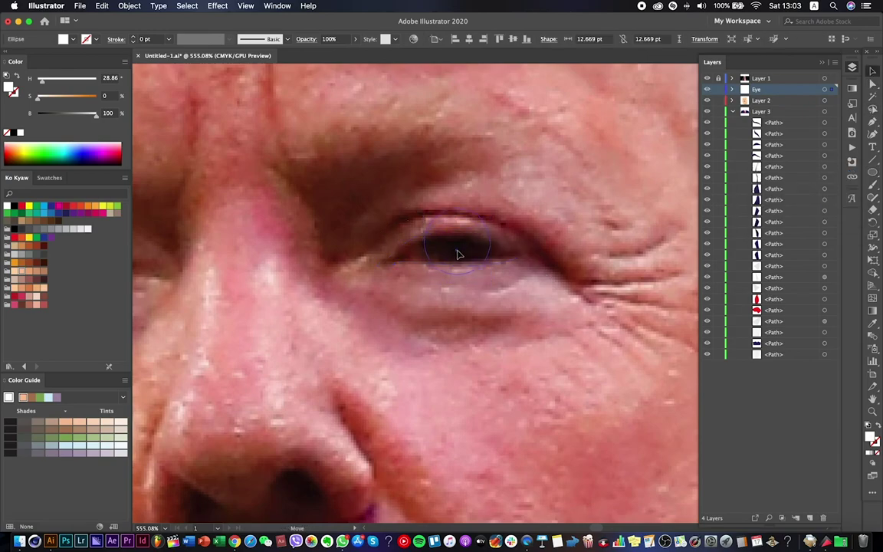
scroll(457, 253, "down", 3)
scroll(540, 266, "up", 2)
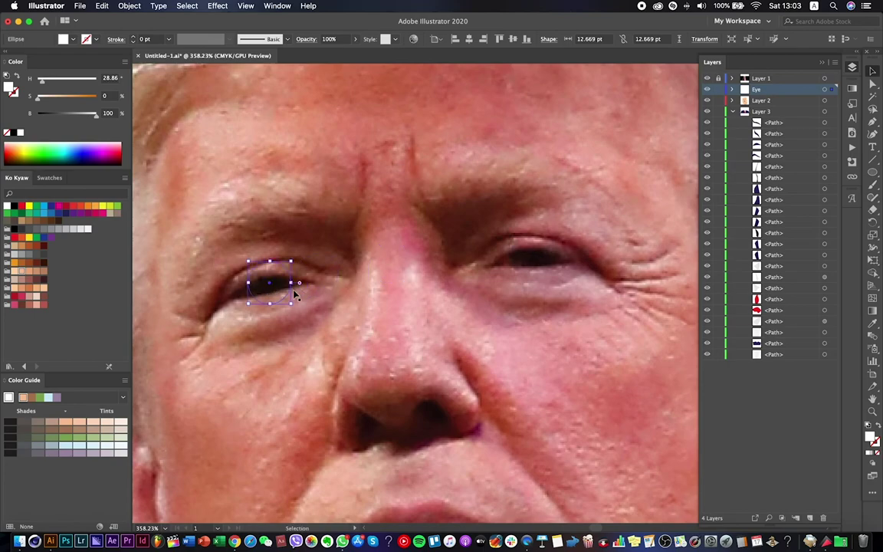
left_click(279, 285)
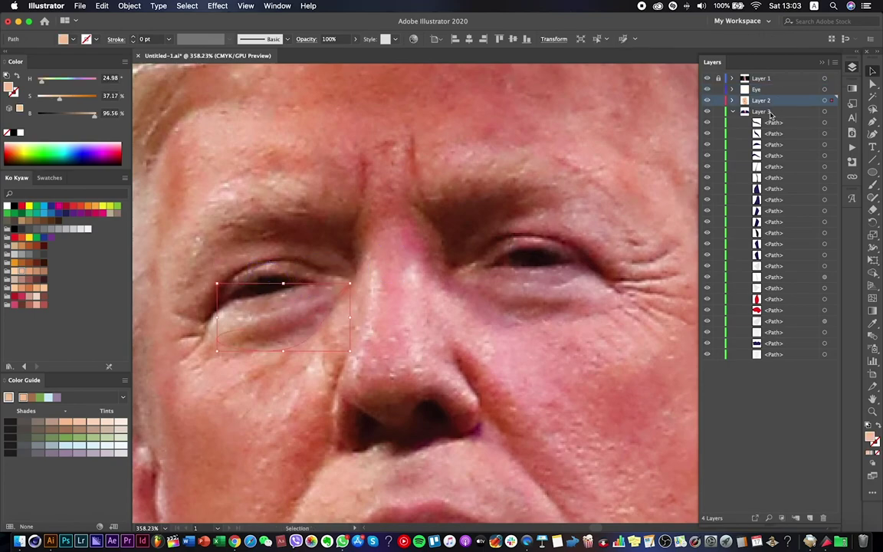
Hide the photo and fill both iris circles with dark brown.
left_click(707, 79)
left_click(534, 255)
left_click(269, 284, "shift")
left_click(153, 352)
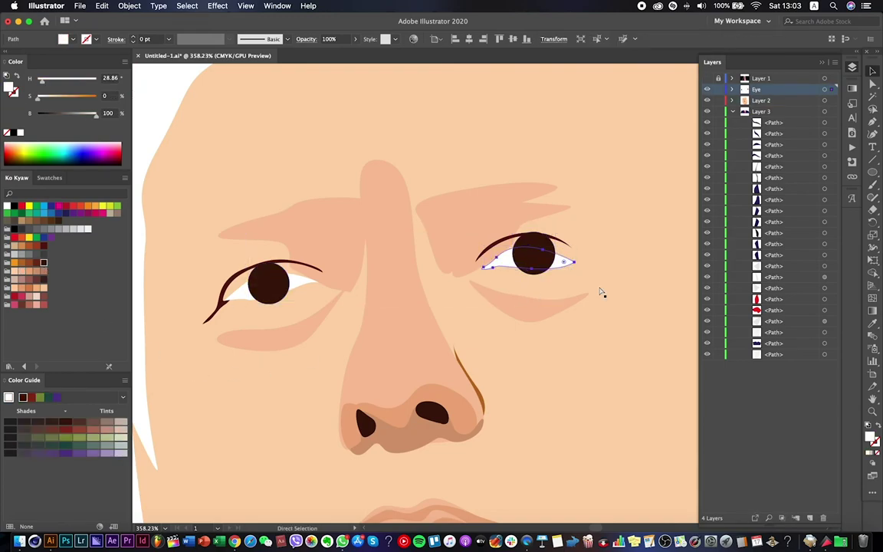
Paste a copy of the right-hand eye white in front, lock Layer 2, and clip the iris to the eye shape.
left_click(733, 90)
left_click(571, 264)
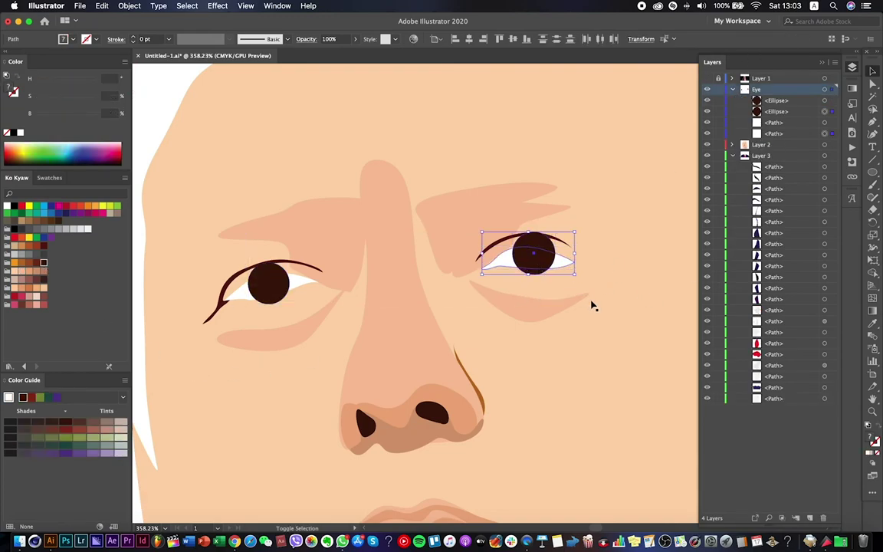
left_click(101, 6)
left_click(150, 73)
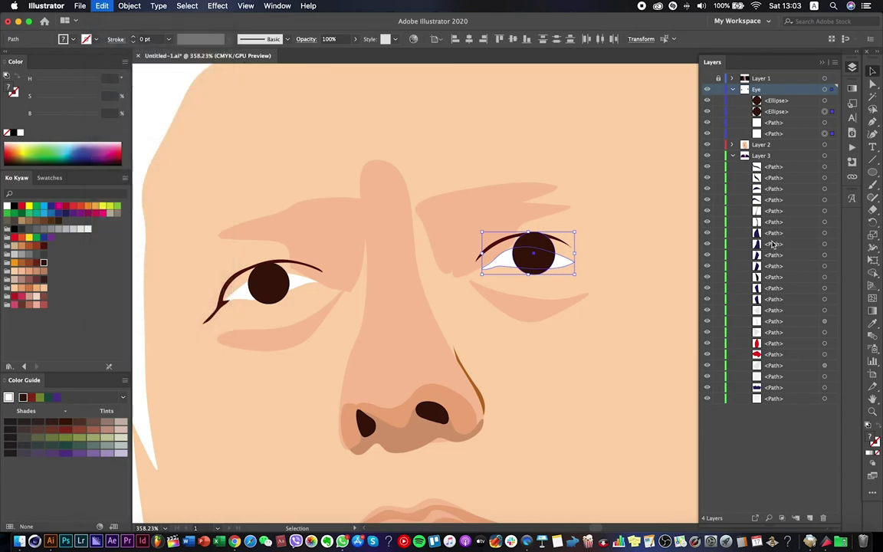
scroll(557, 260, "up", 3)
left_click(627, 281)
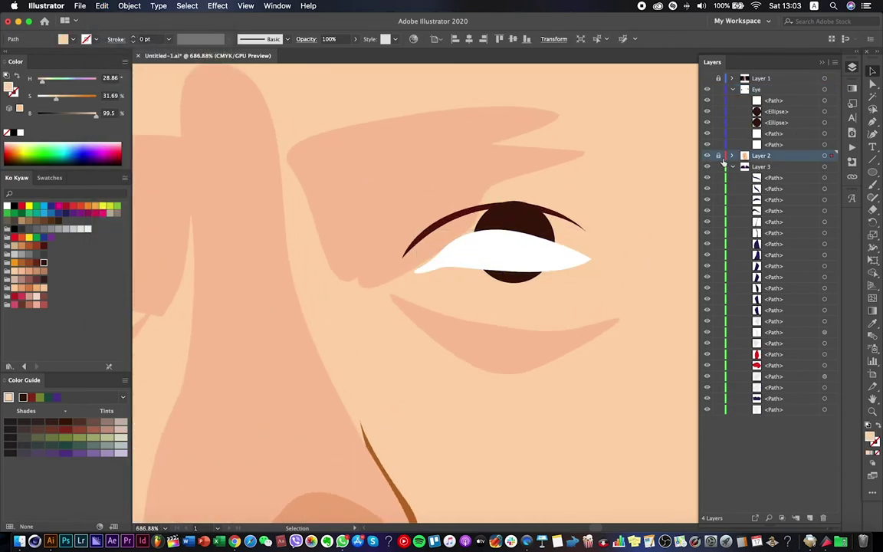
left_click_drag(587, 294, 512, 238)
right_click(576, 220)
left_click(621, 360)
left_click(636, 259)
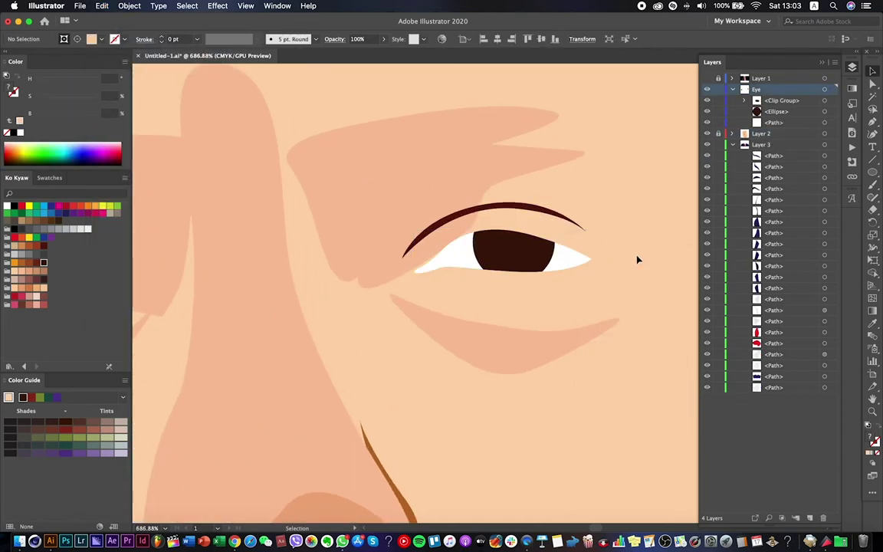
Clip the left-hand iris and eye white with an in-place copy of the eye white, and save the document.
scroll(637, 260, "down", 3)
scroll(370, 270, "up", 2)
left_click(387, 268)
left_click(101, 7)
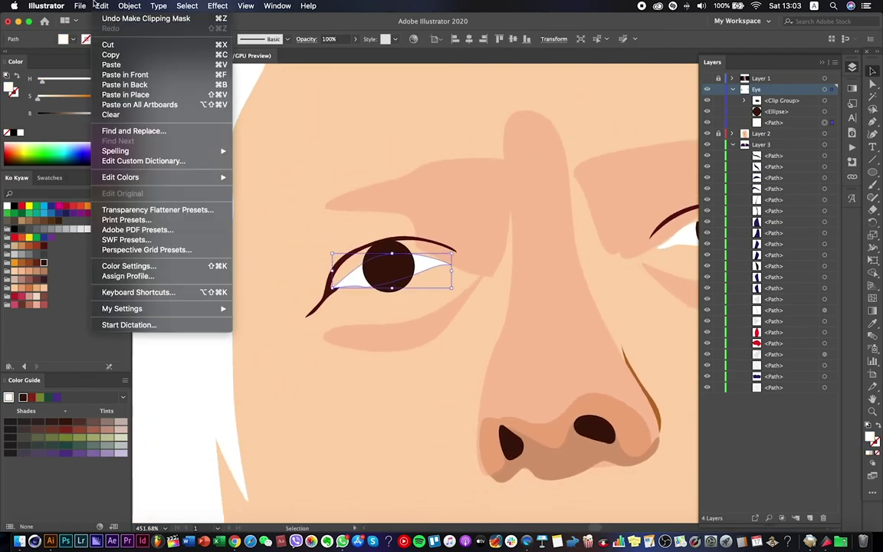
left_click(141, 56)
left_click(389, 265)
left_click(102, 6)
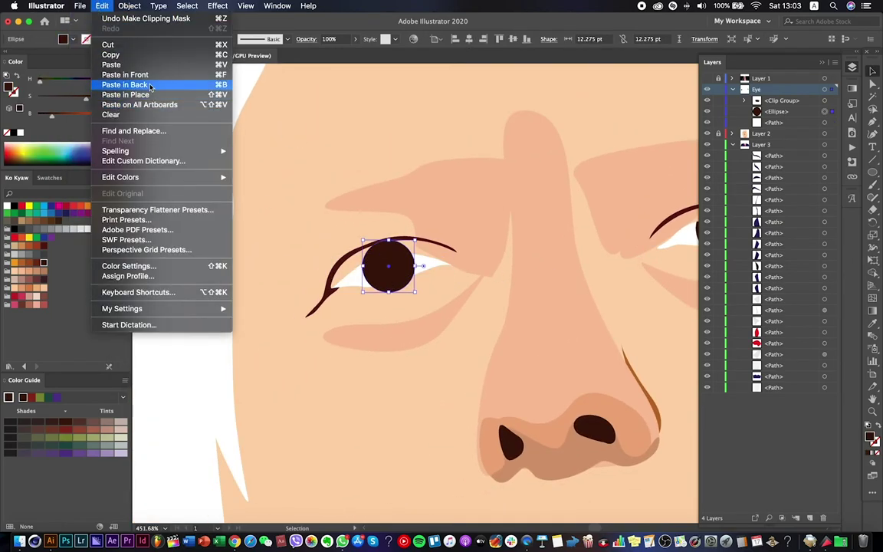
left_click(124, 95)
left_click(345, 222)
left_click(343, 276)
right_click(418, 276)
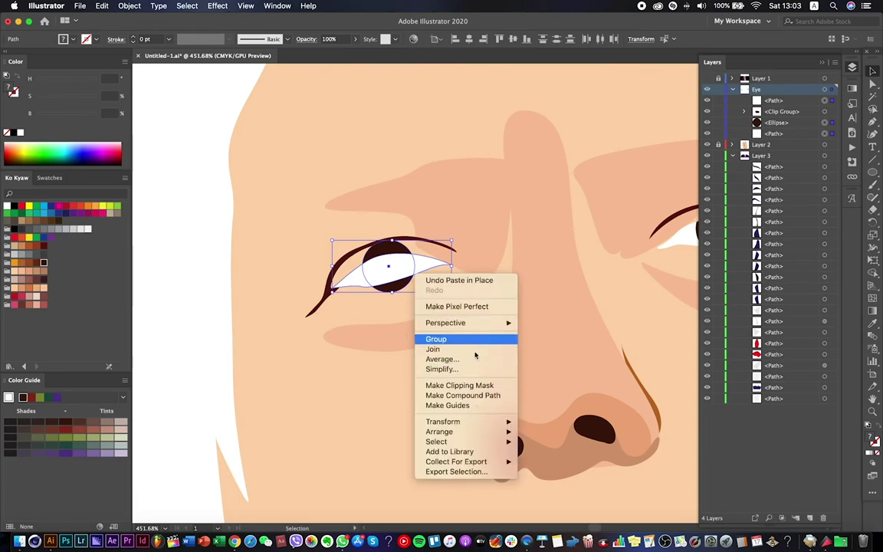
left_click(429, 385)
scroll(424, 386, "down", 4)
scroll(424, 386, "up", 4)
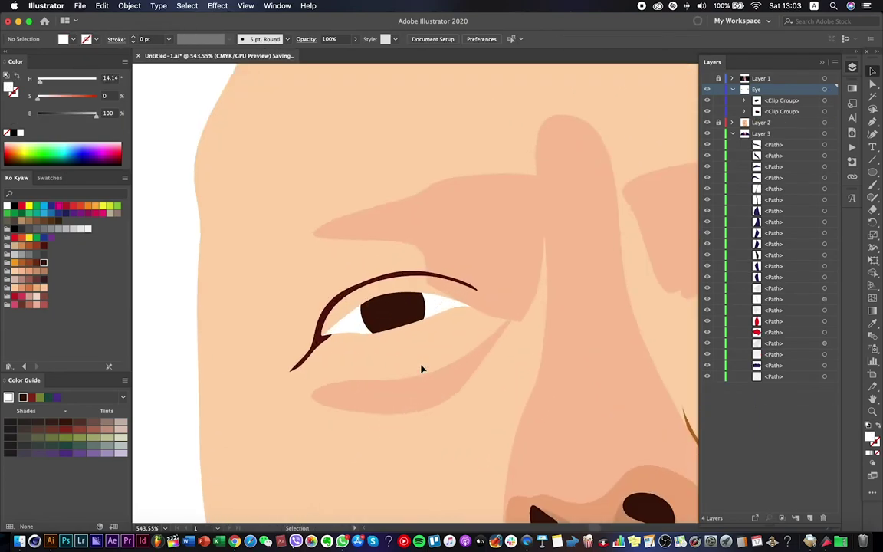
Isolate the left-hand eye white inside its clip group and paste a copy of it in place.
scroll(421, 369, "up", 3)
key("a")
left_click(378, 310)
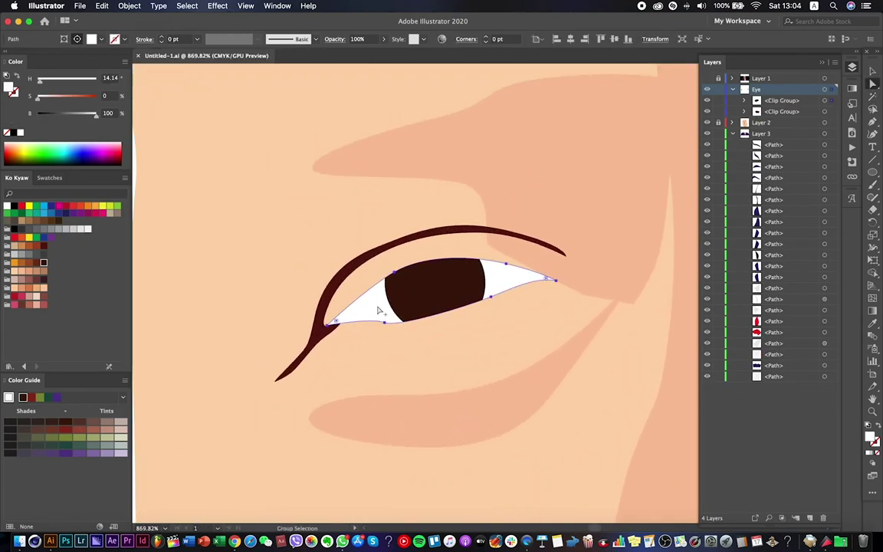
left_click(102, 5)
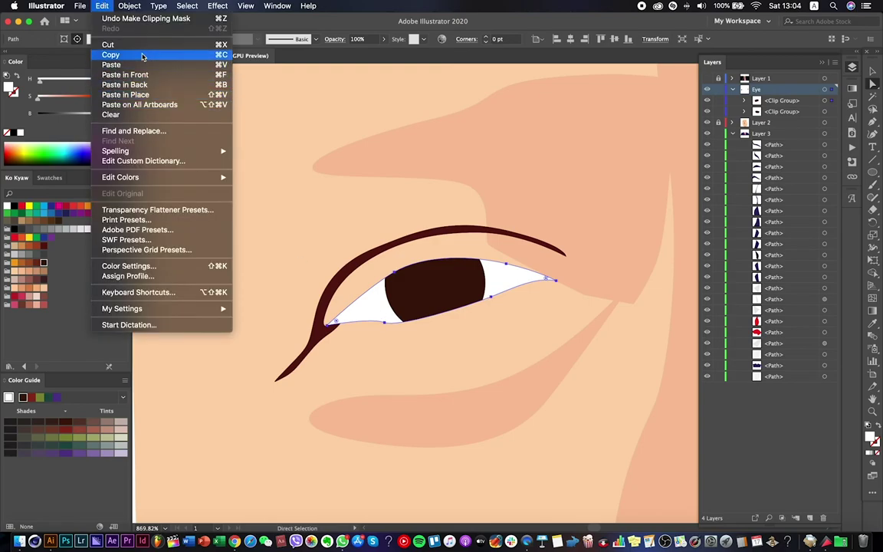
left_click(115, 56)
right_click(372, 312)
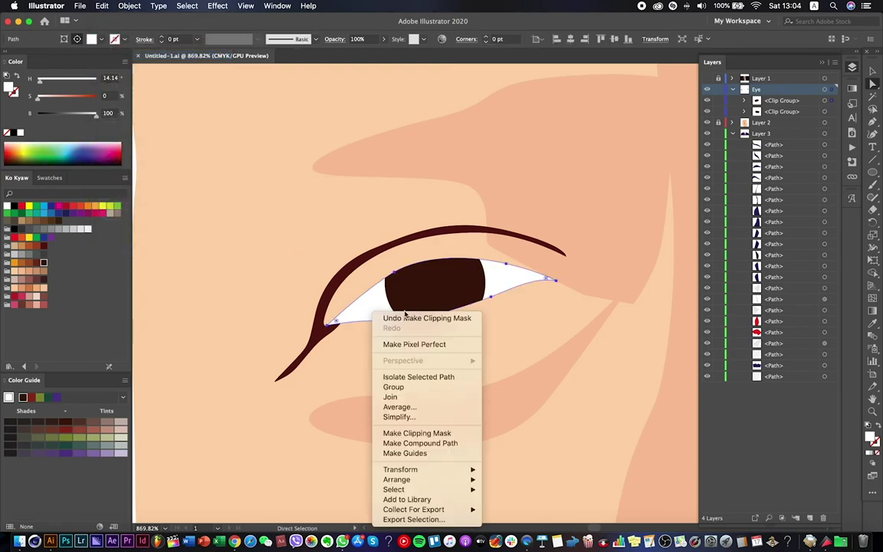
left_click(407, 375)
left_click(102, 5)
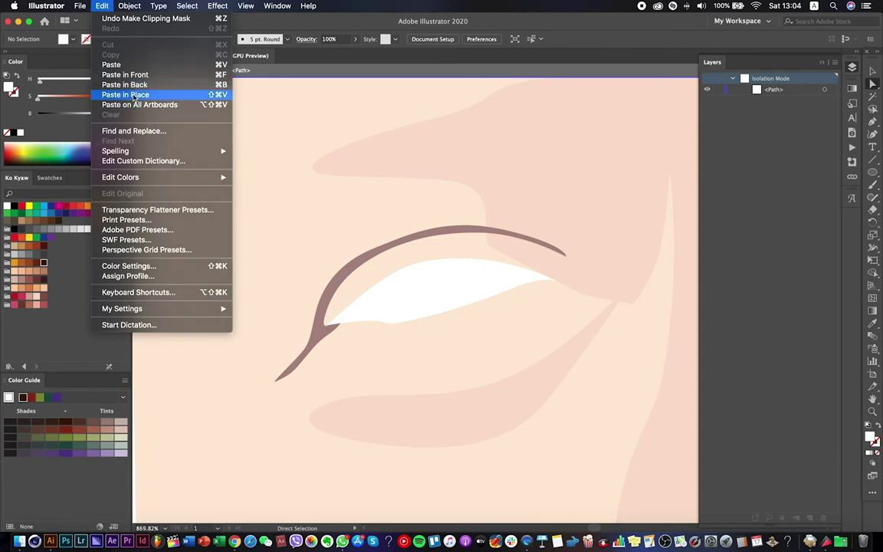
left_click(138, 94)
Cut the eye white copy down to a thin rim around the outer corner and fill it dark brown.
scroll(429, 309, "up", 2)
left_click(542, 247)
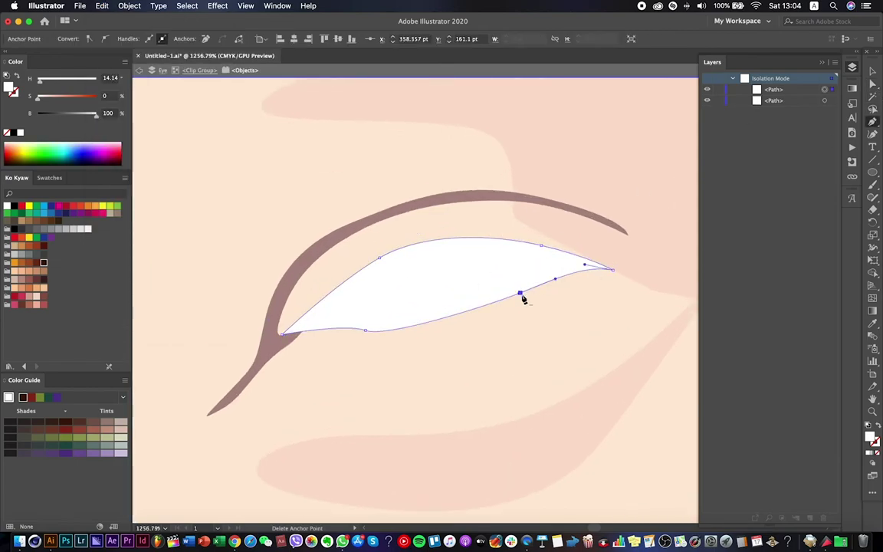
left_click(613, 271)
left_click(541, 246)
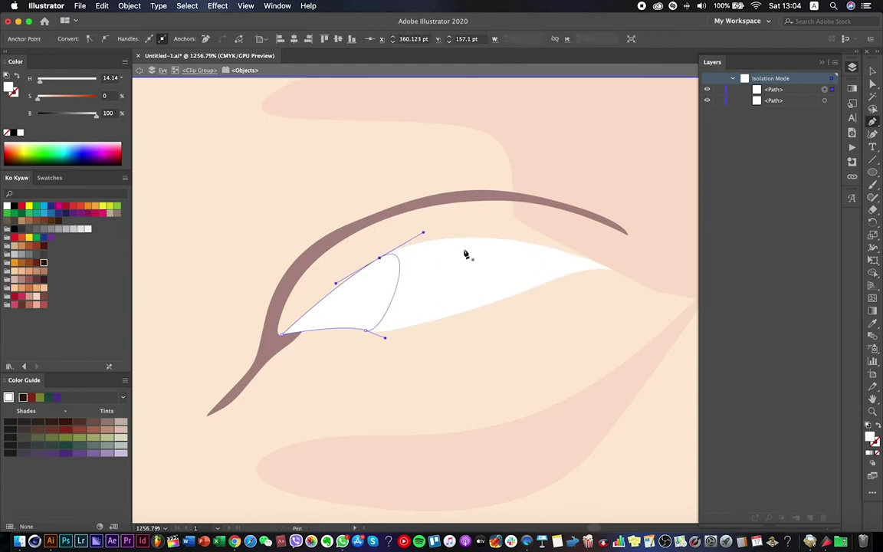
left_click_drag(395, 295, 327, 320)
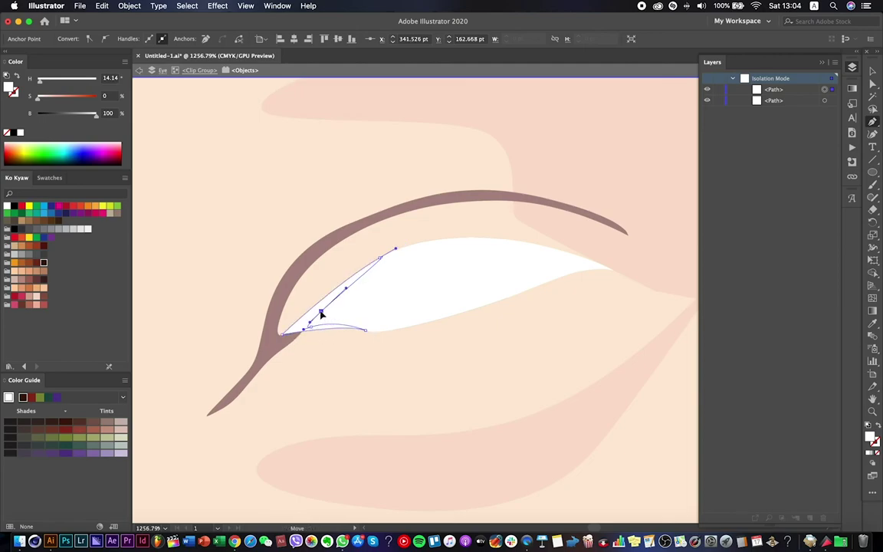
double_click(142, 266)
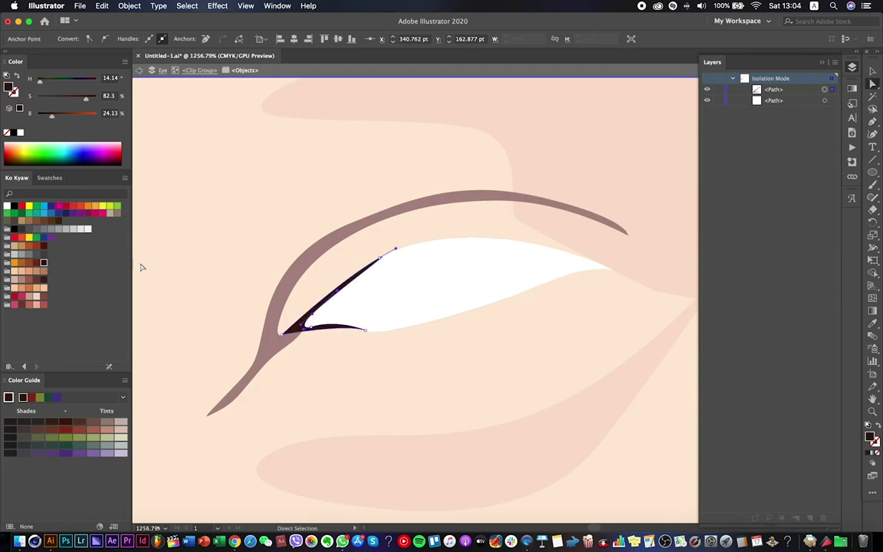
Extend the lower edge of the dark outer-corner rim along the eye white to the iris.
scroll(239, 316, "up", 2)
left_click(397, 337)
left_click(460, 337)
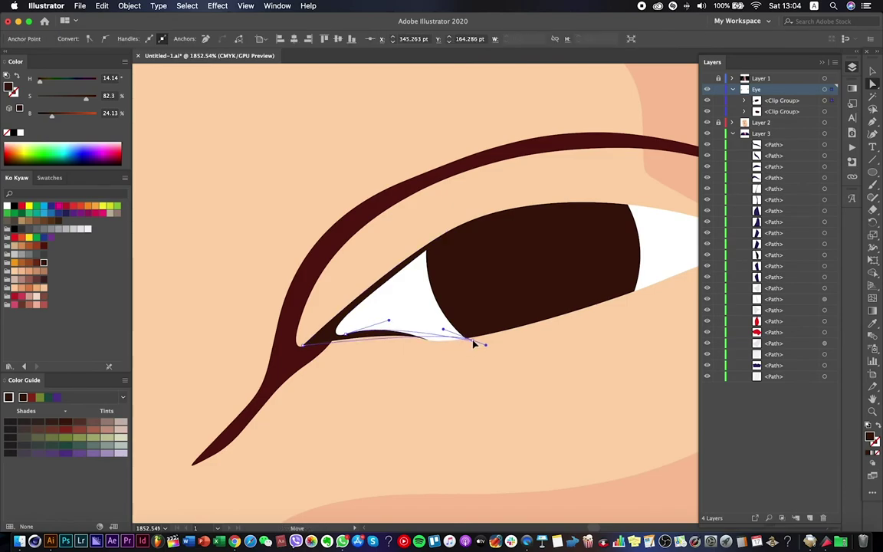
left_click_drag(459, 335, 482, 341)
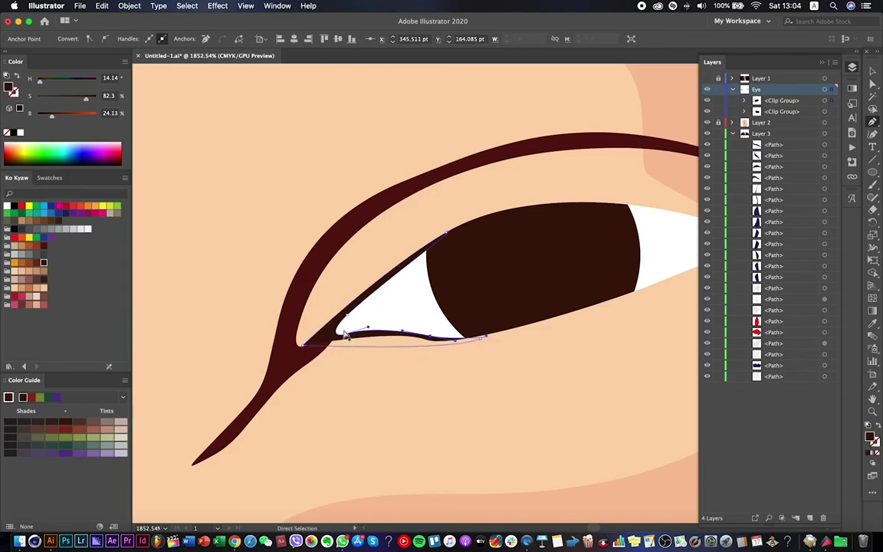
scroll(502, 293, "down", 3)
scroll(498, 262, "right", 3)
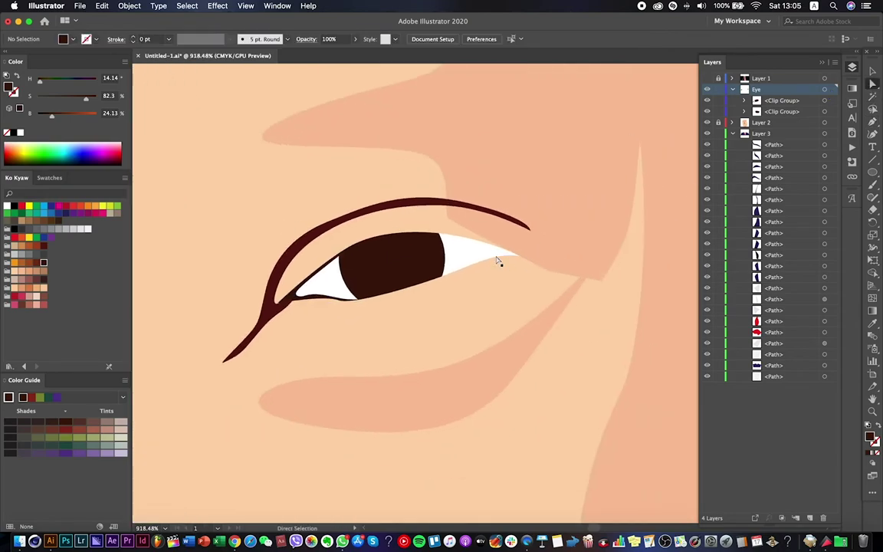
Expand the left-hand eye's clip group, isolate its eye white, and paste another copy in place.
double_click(469, 252)
double_click(599, 177)
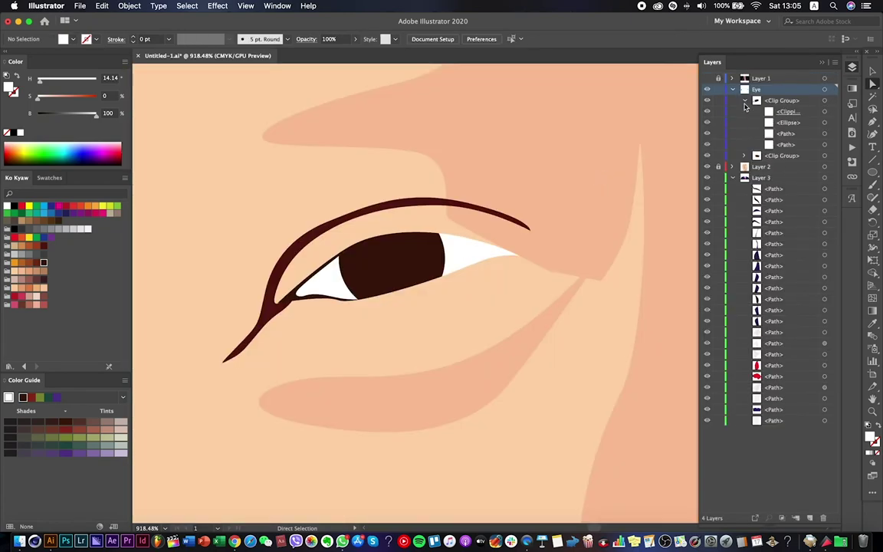
left_click(462, 258)
right_click(503, 248)
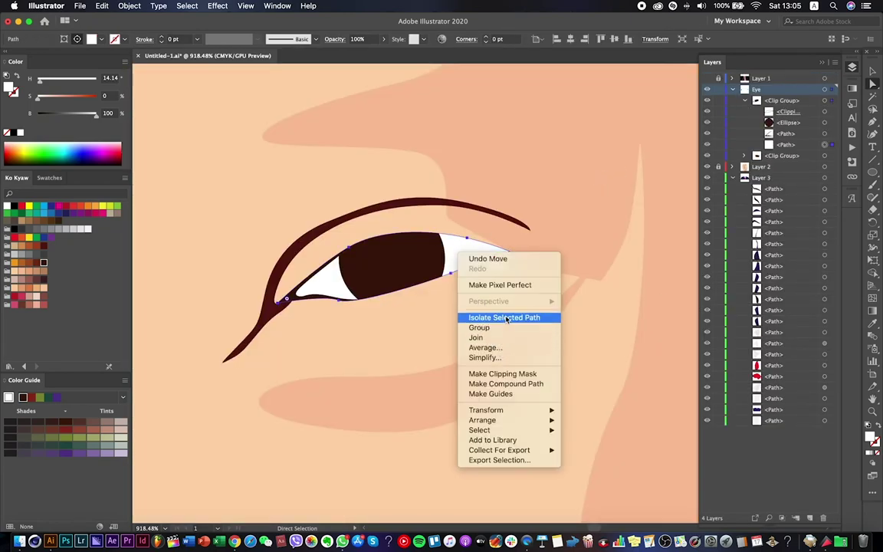
left_click(510, 315)
left_click(101, 5)
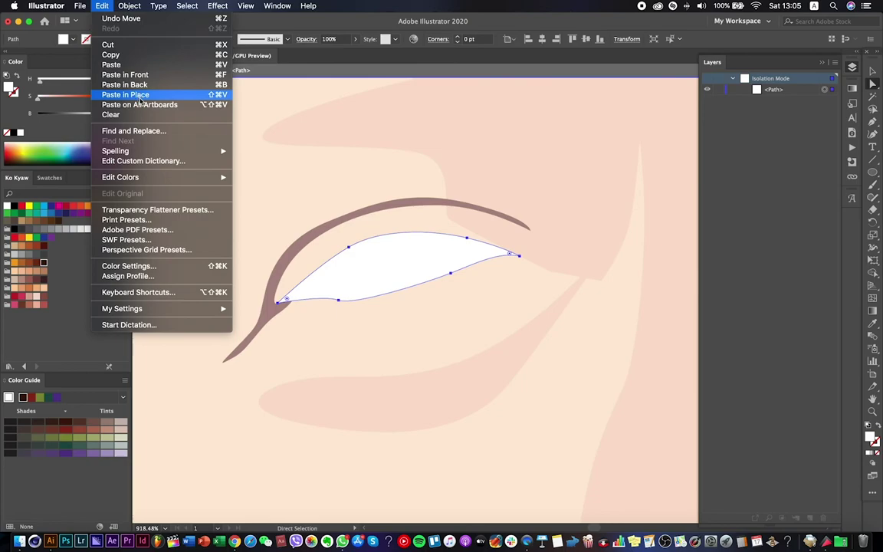
left_click(127, 94)
Reduce the new copy to a curved wedge at the inner eye corner and colour it the outer rim's dark brown.
left_click(872, 121)
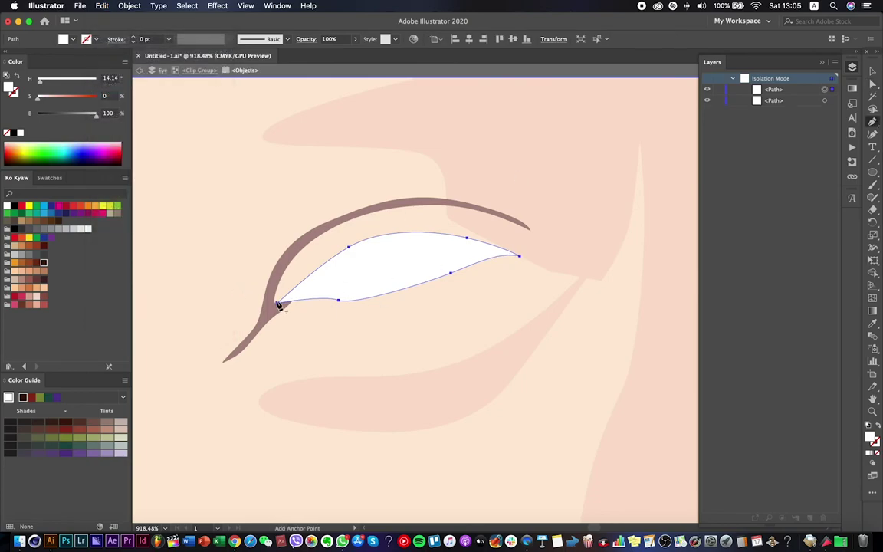
left_click(338, 300)
left_click(346, 248)
left_click_drag(439, 255, 481, 258)
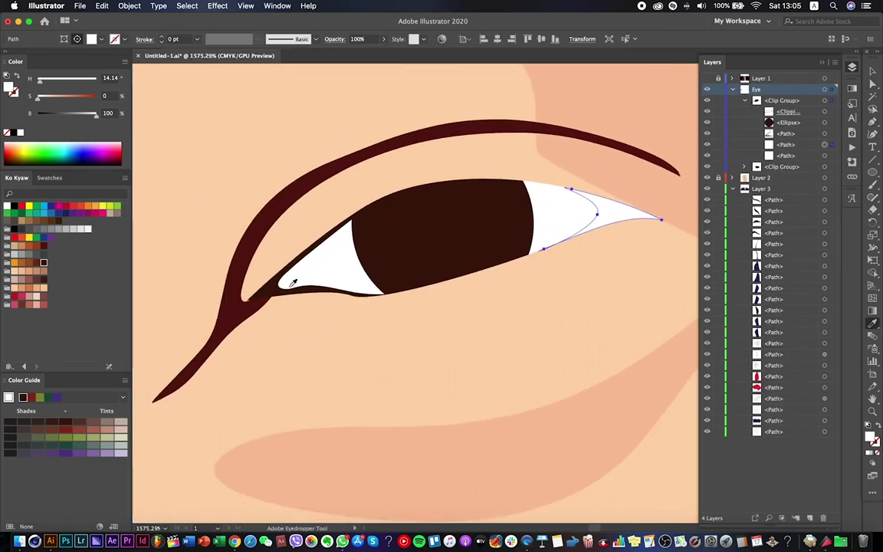
left_click(292, 283)
scroll(418, 310, "down", 5)
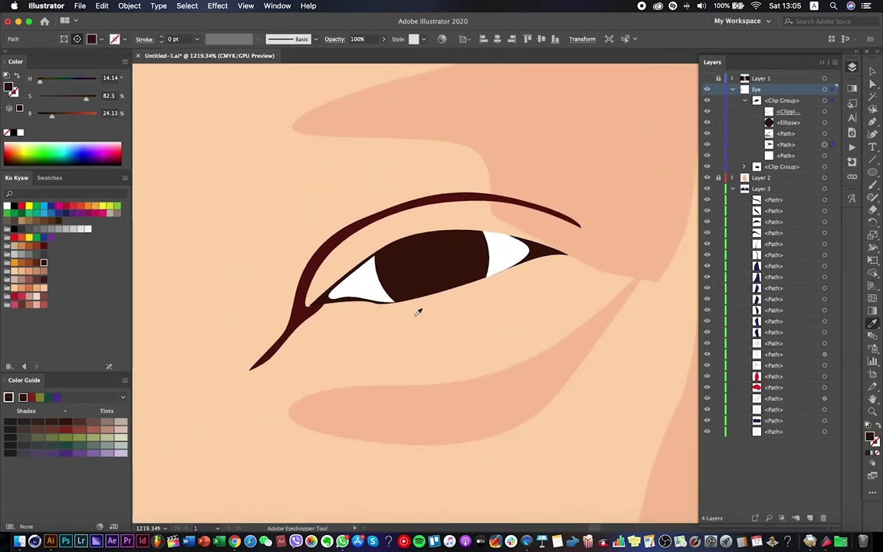
Reshape the dark inner-corner wedge so its upper edge follows the eye opening to the iris, and save the document.
scroll(418, 310, "up", 5)
left_click(873, 84)
scroll(595, 306, "up", 5)
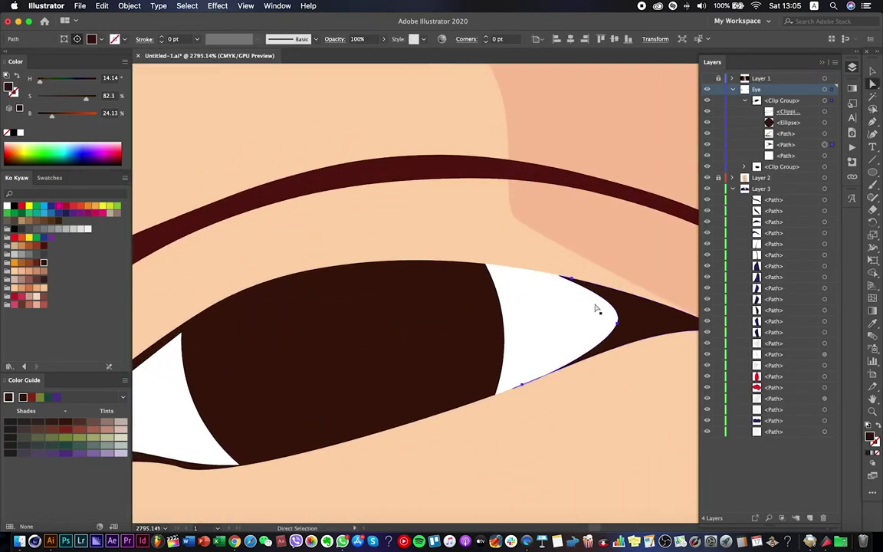
left_click(595, 303)
scroll(650, 306, "down", 3)
scroll(650, 306, "down", 2)
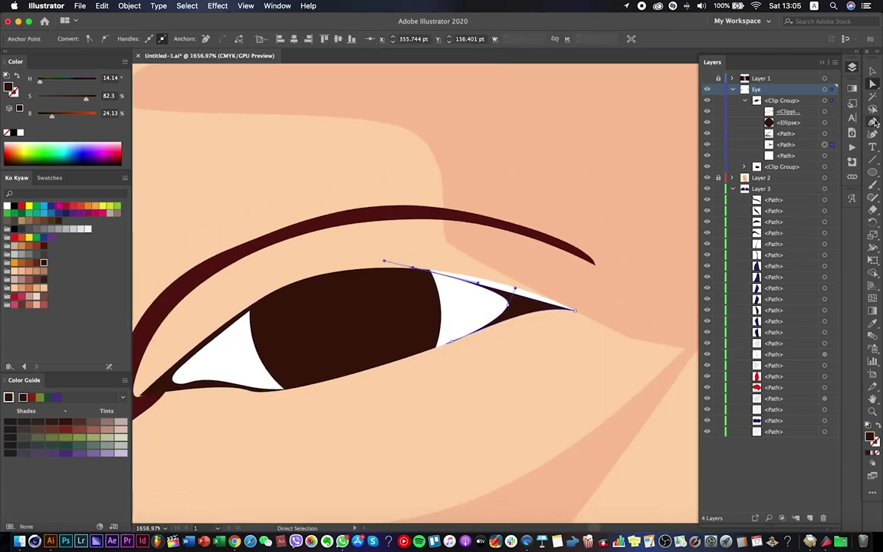
left_click_drag(511, 297, 445, 264)
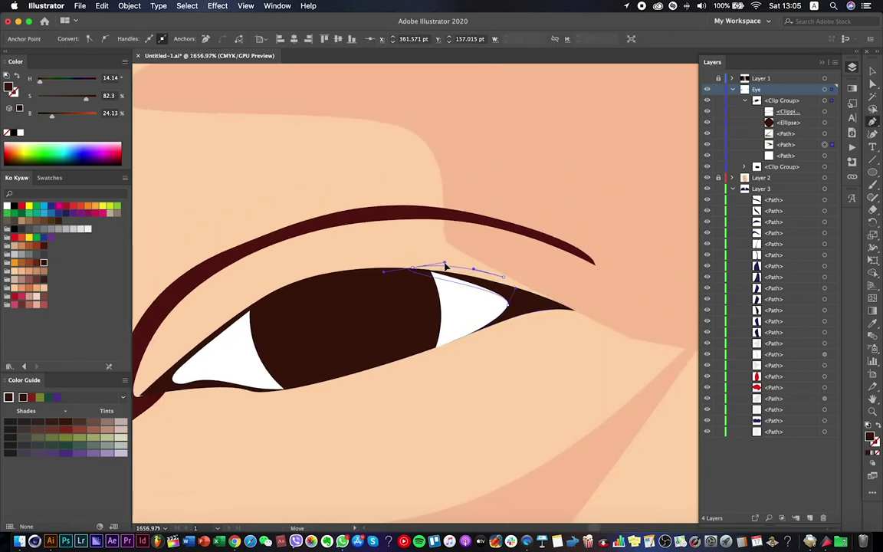
key("super+shift+a")
scroll(506, 307, "down", 10)
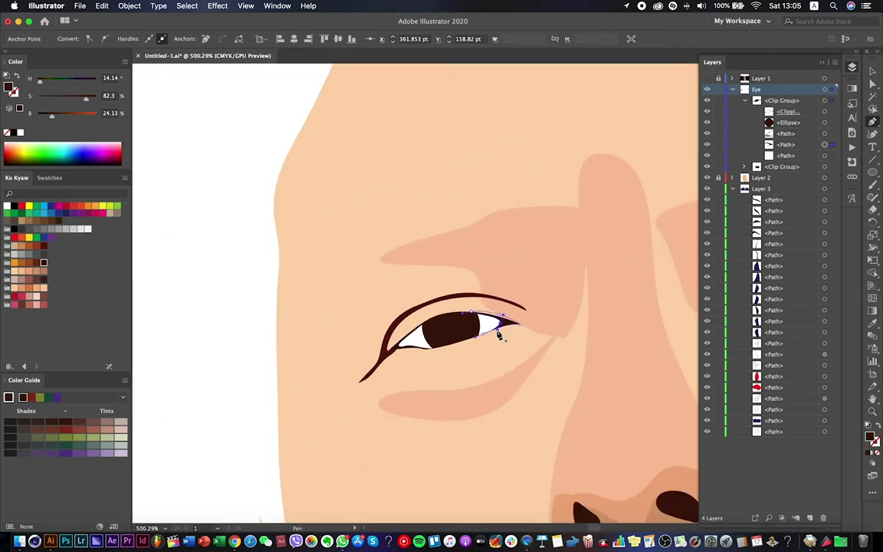
key("super+s")
Isolate the right-hand eye white inside its clip group and paste a copy of it in place.
scroll(488, 317, "up", 5)
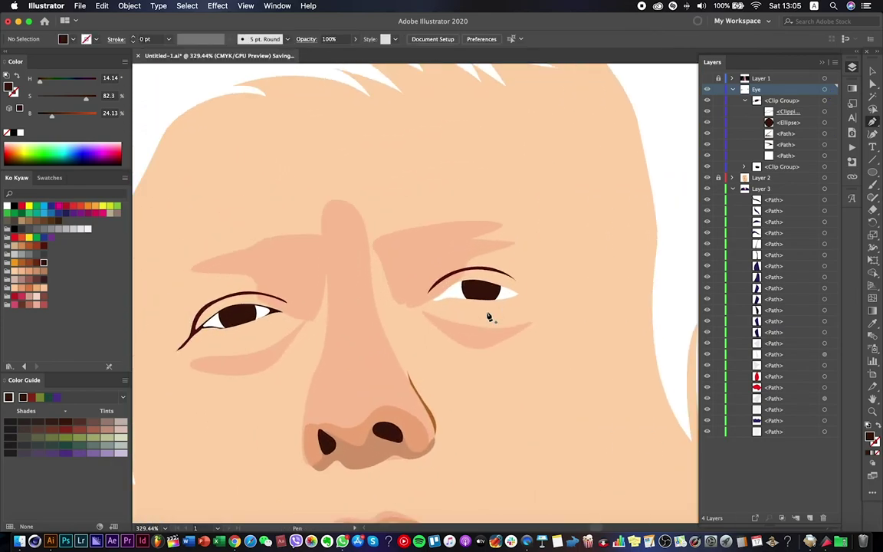
scroll(512, 300, "up", 3)
left_click(437, 245, "super")
right_click(438, 249)
left_click(493, 309)
right_click(613, 279)
left_click(538, 249)
right_click(537, 249)
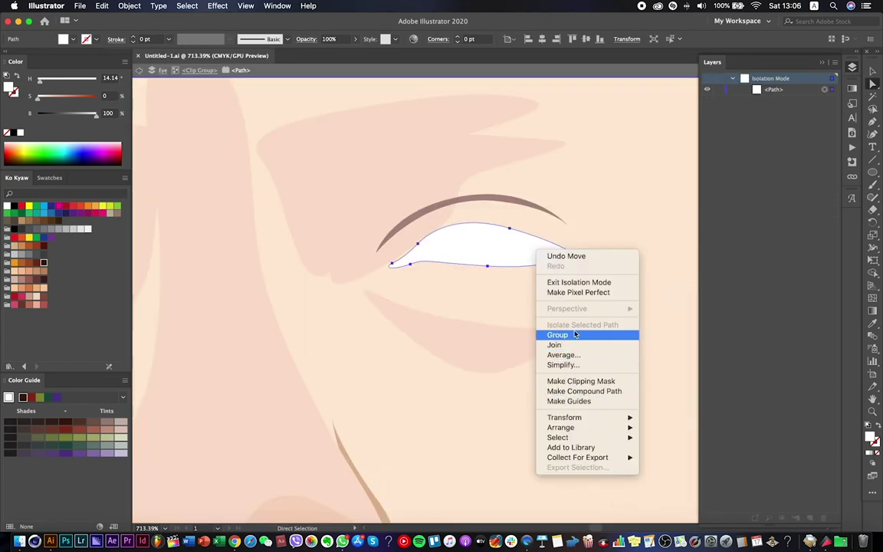
left_click(102, 5)
left_click(357, 120)
left_click(102, 5)
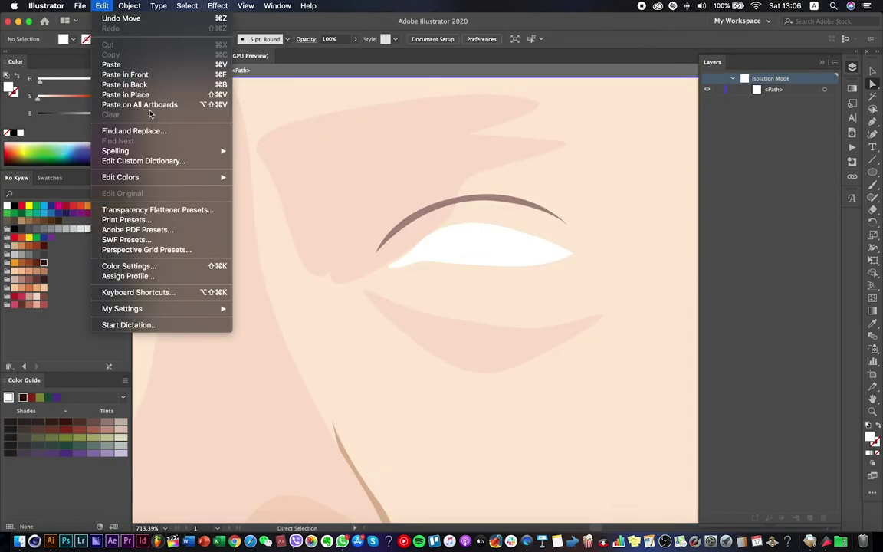
left_click(122, 90)
Reduce the copy of the right-hand eye white to a curved wedge at the inner eye corner.
left_click(572, 253)
left_click_drag(573, 254, 424, 252)
key("p")
left_click(433, 228)
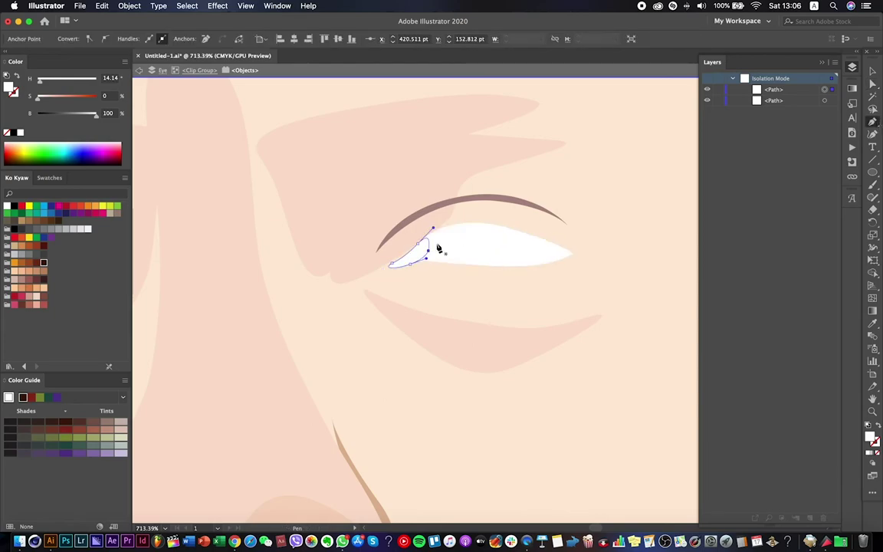
scroll(472, 222, "up", 3)
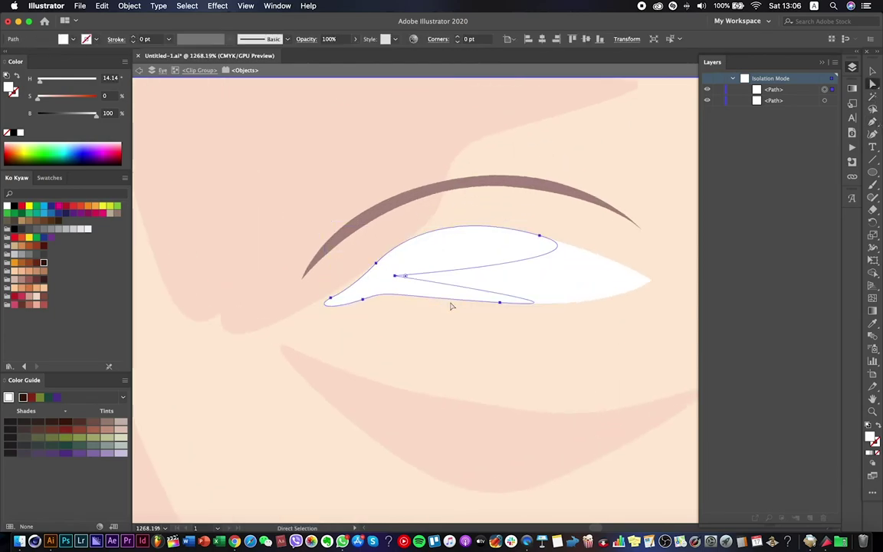
left_click_drag(500, 302, 391, 294)
left_click_drag(541, 240, 362, 296)
Leave isolation and colour the inner-corner wedge with the dark brown sampled from the left-hand eye's wedge.
key("Escape")
scroll(414, 291, "down", 5)
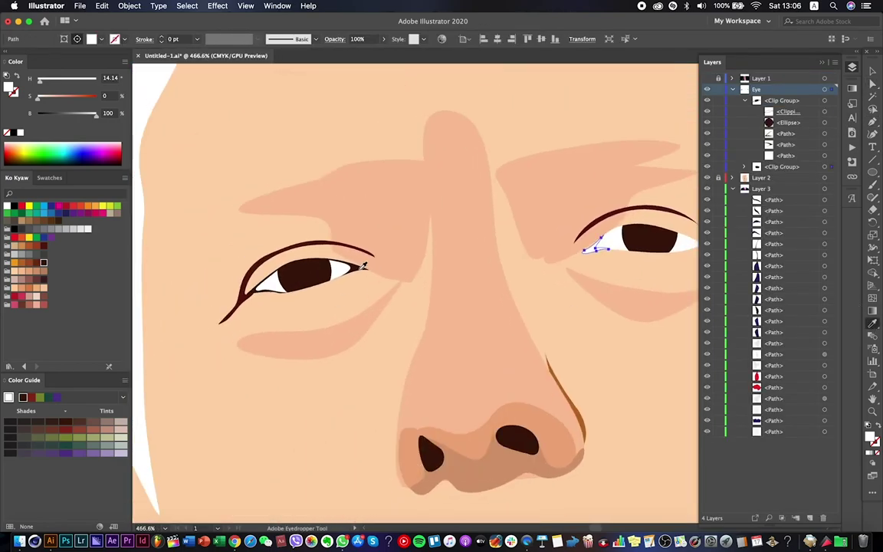
scroll(582, 249, "up", 5)
left_click_drag(420, 253, 493, 266)
left_click(445, 414)
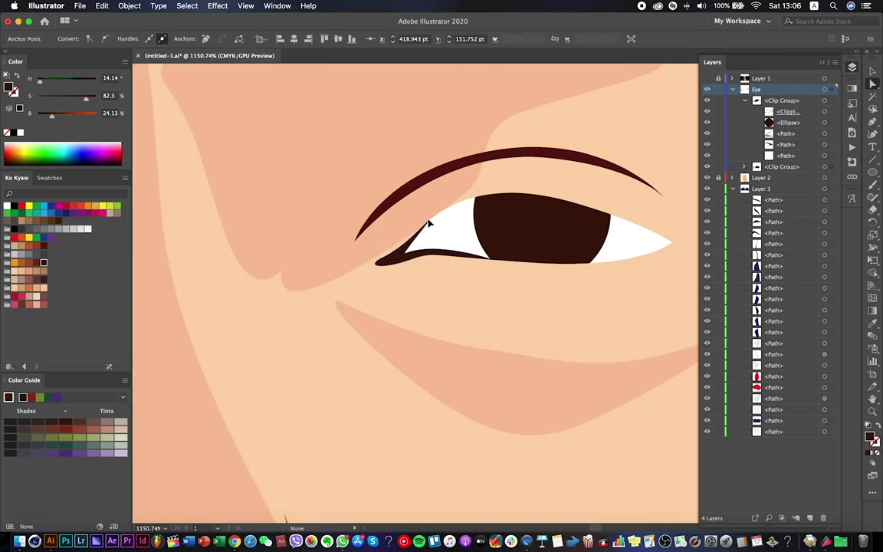
Extend the dark inner-corner wedge's upper edge along the eye opening up to the iris, and deselect it.
left_click(430, 232)
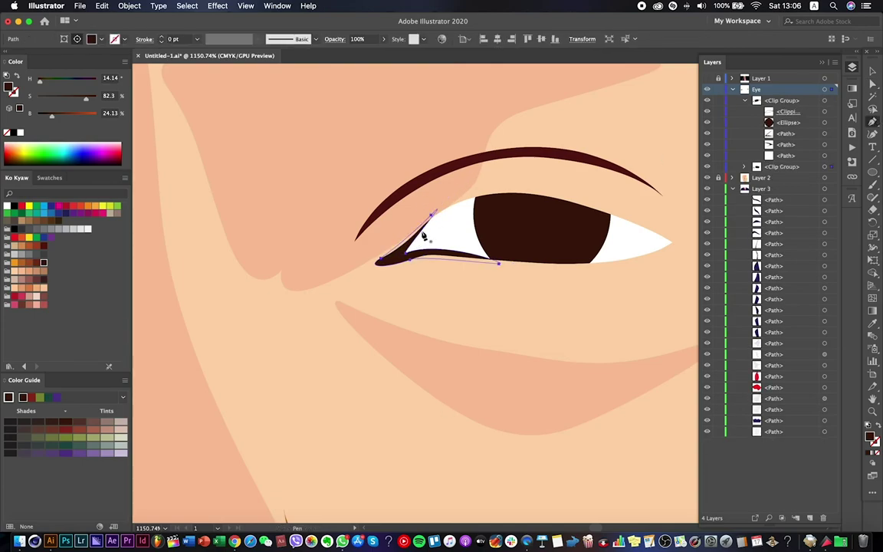
left_click_drag(422, 232, 501, 178)
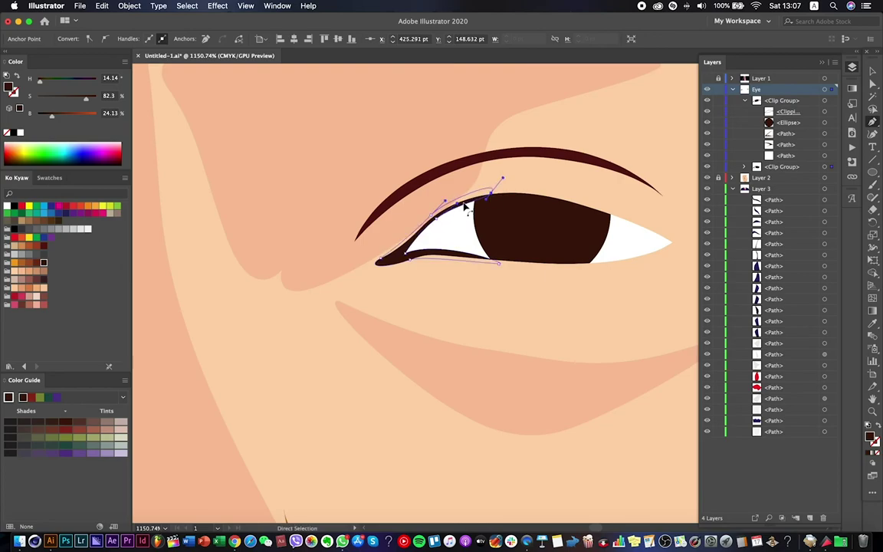
scroll(497, 218, "down", 5)
scroll(546, 190, "up", 5)
key("v")
key("super+shift+a")
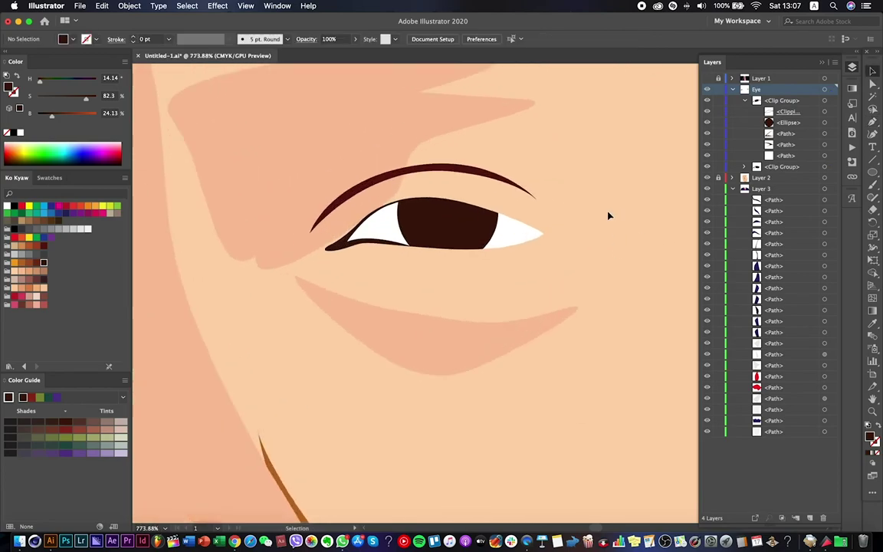
Reshape another copy of the right-hand eye white, in isolation, into a thin curved rim around the outer eye corner.
left_click(493, 241)
left_click_drag(274, 256, 487, 232)
left_click(873, 122)
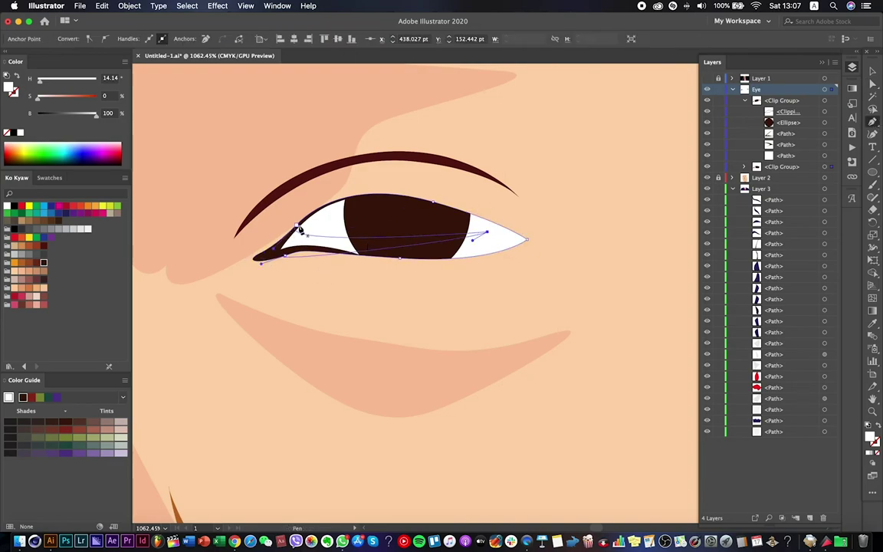
right_click(374, 231)
left_click(422, 296)
left_click_drag(433, 201, 508, 238)
left_click(508, 238)
left_click(873, 83)
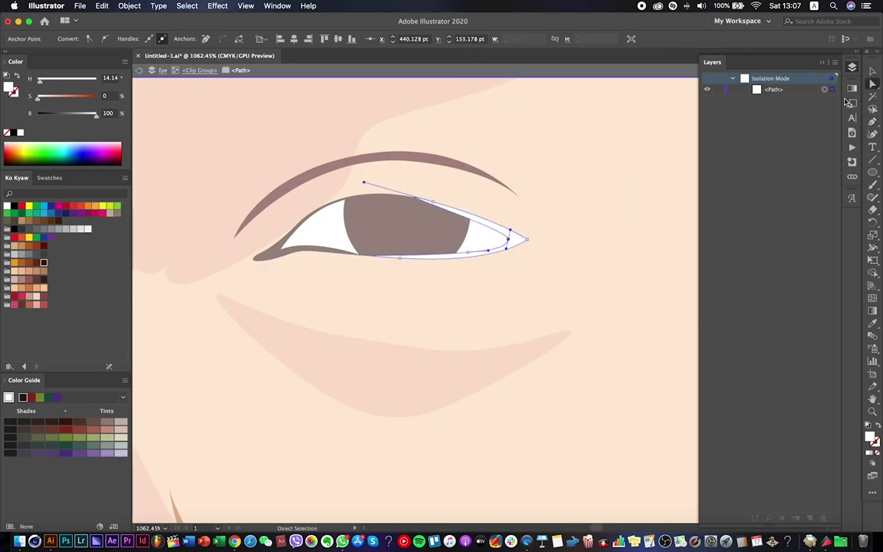
Leave isolation, colour the outer-corner rim with the inner wedge's dark brown, and fit the artboard in view.
key("Escape")
key("i")
left_click(281, 253)
key("super+0")
left_click(872, 82)
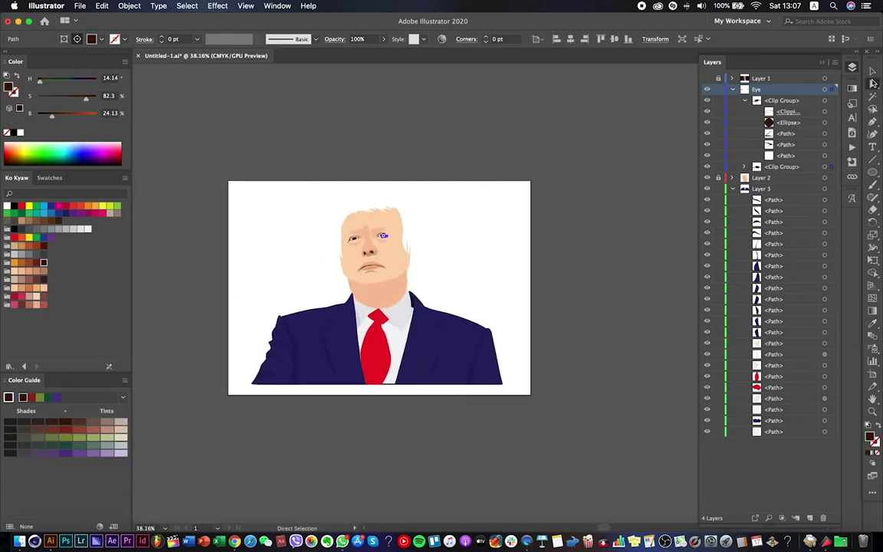
Adjust the anchor points along the lower lid outline of the eye on the image's right side.
key("super+shift+a")
scroll(383, 236, "up", 10)
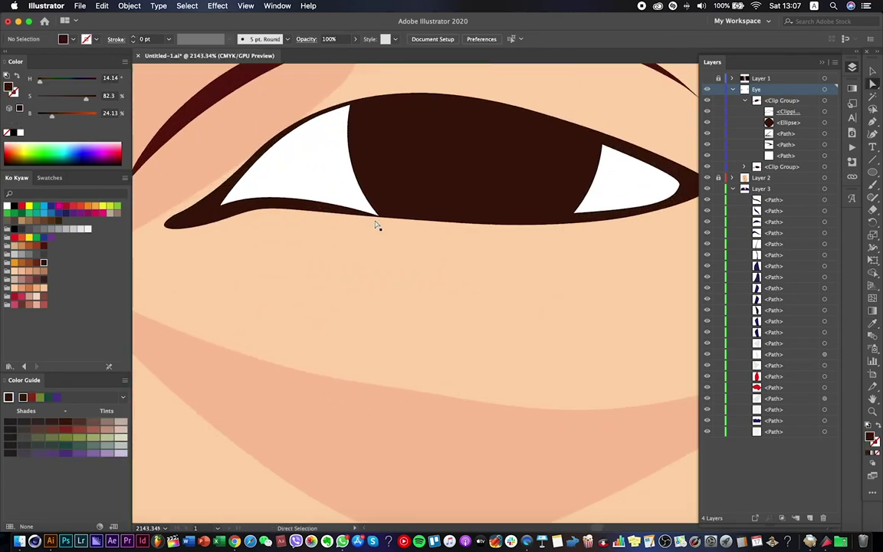
left_click(380, 224)
key("p")
left_click(286, 203)
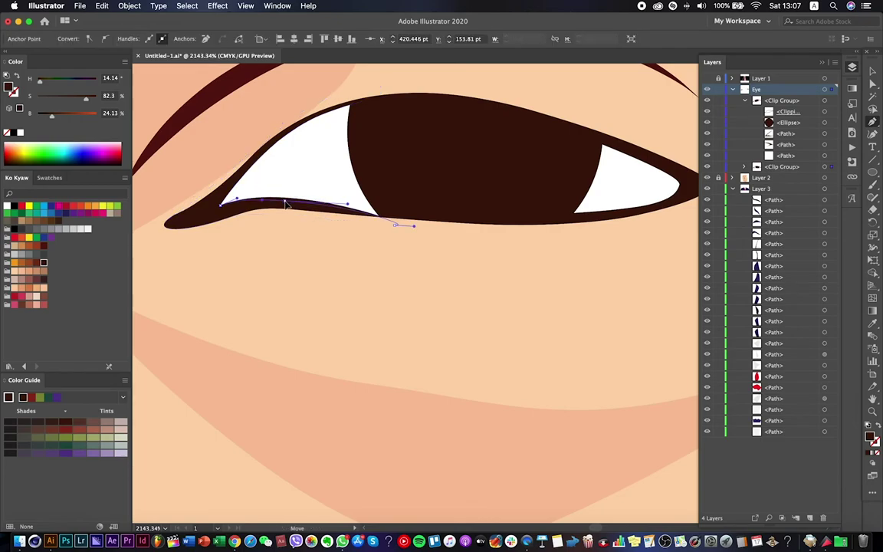
left_click(599, 214, "super")
key("super+shift+a")
scroll(599, 215, "down", 10)
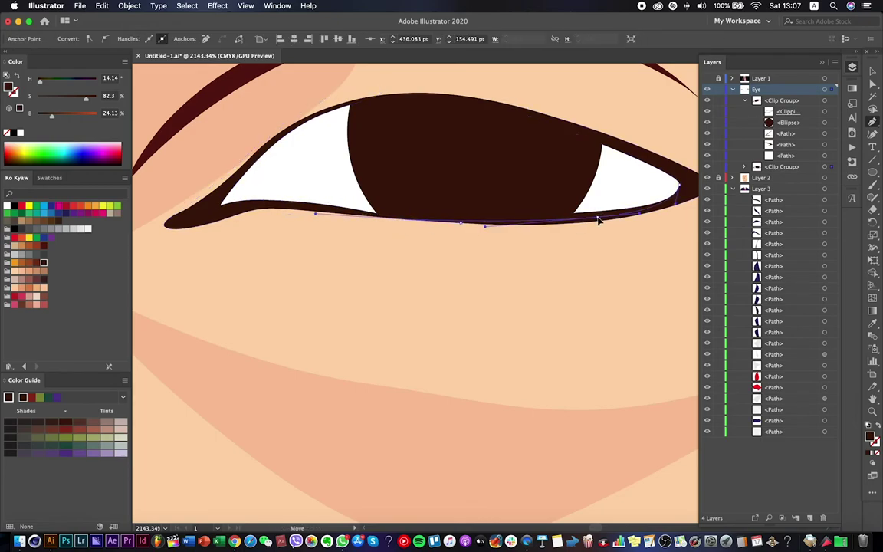
Reshape the lower lid outline of the image-left eye at both ends of the iris, and save the document.
scroll(460, 283, "up", 5)
scroll(516, 292, "up", 8)
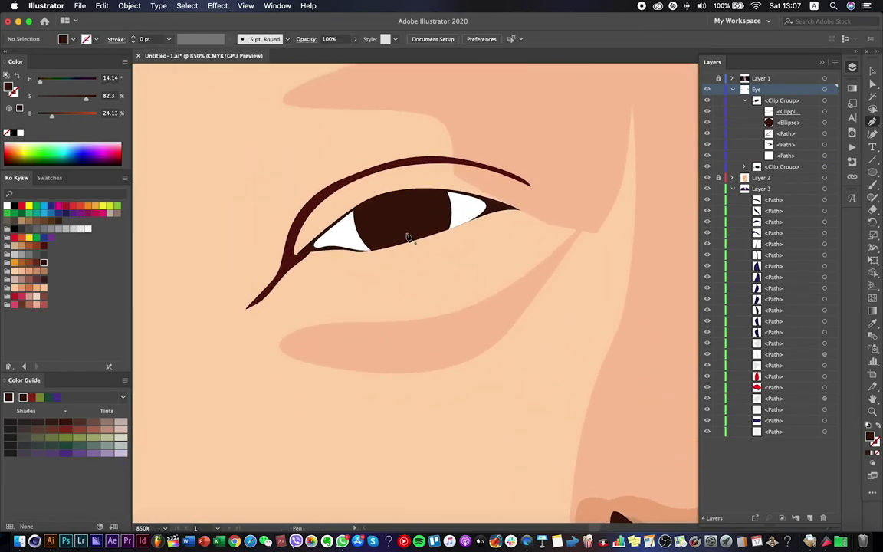
left_click(505, 227, "super")
left_click_drag(504, 227, 541, 221)
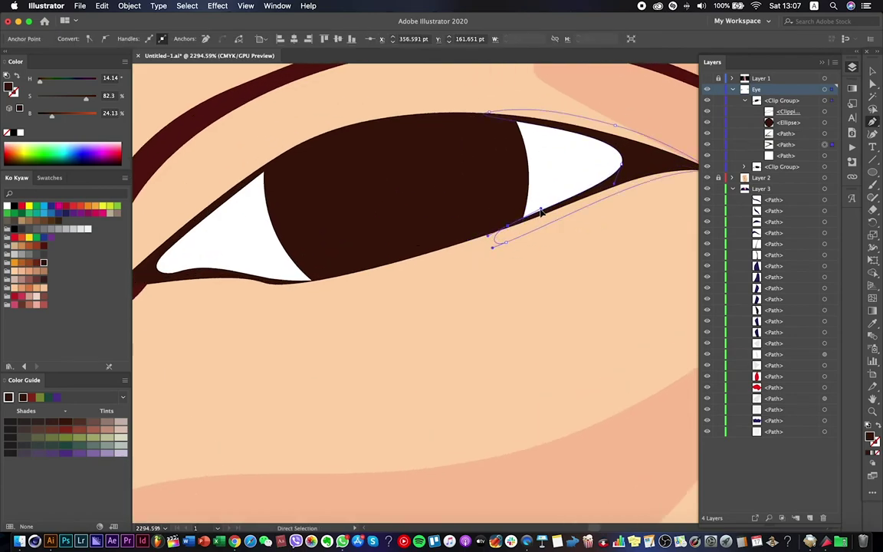
left_click(300, 286, "super")
left_click_drag(335, 283, 337, 278)
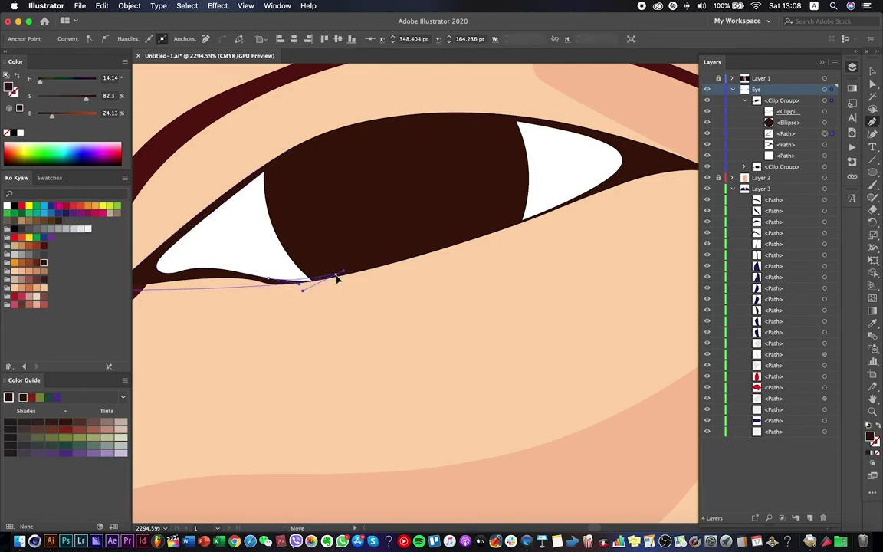
scroll(347, 310, "down", 15)
key("super+shift+a")
key("super+s")
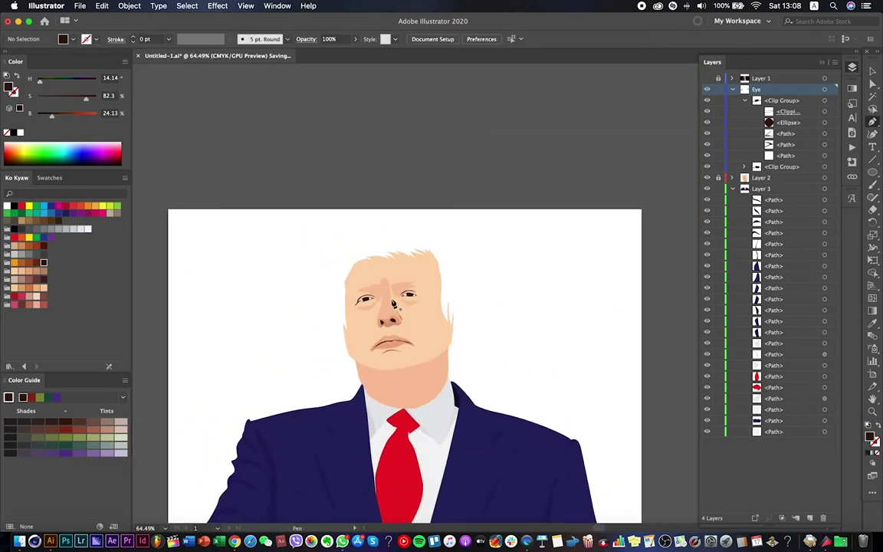
Trace the upper three crow's-feet wrinkles beside the image-right eye over the reference photo with the Pen tool.
scroll(393, 304, "up", 5)
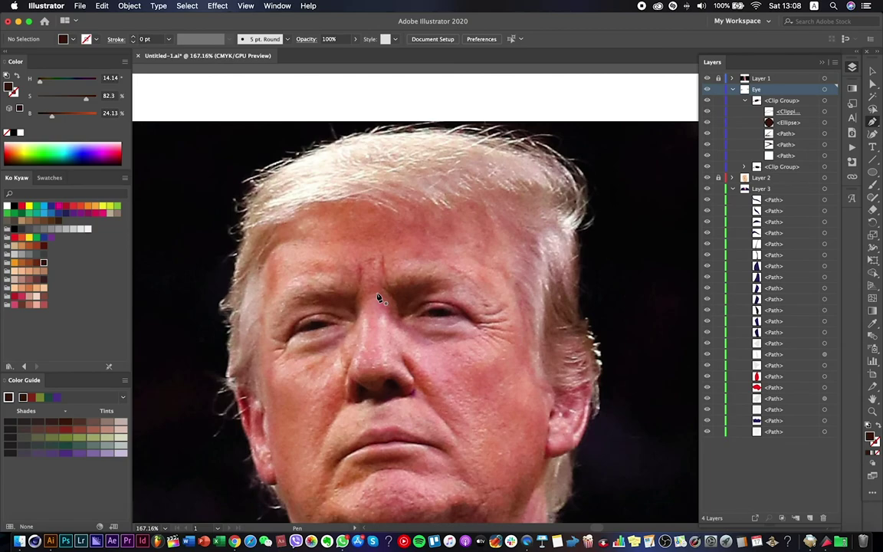
scroll(515, 337, "up", 6)
key("p")
left_click(406, 270)
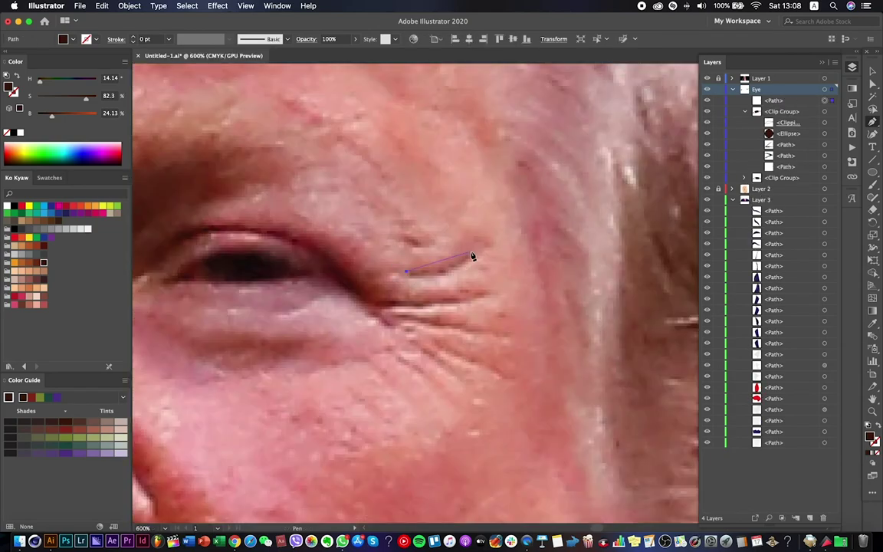
left_click_drag(473, 241, 460, 253)
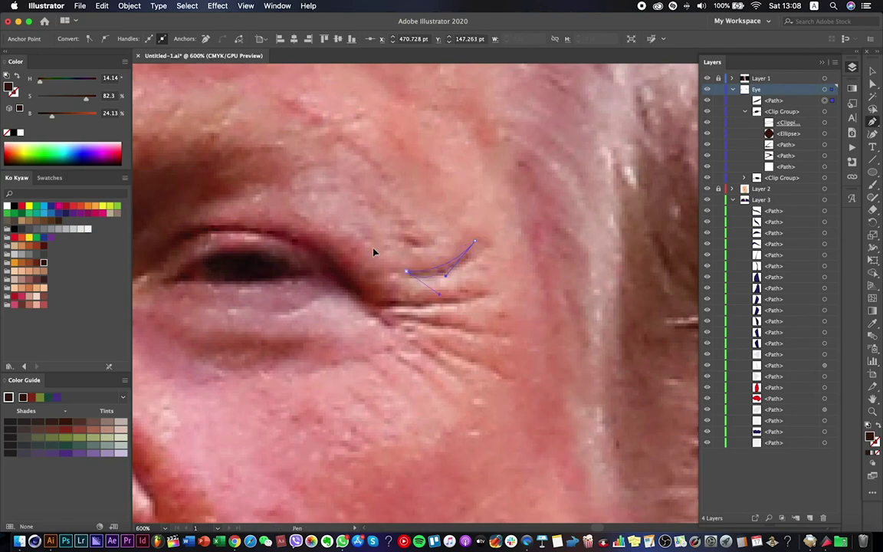
key("Escape")
left_click(373, 298)
left_click_drag(486, 290, 514, 268)
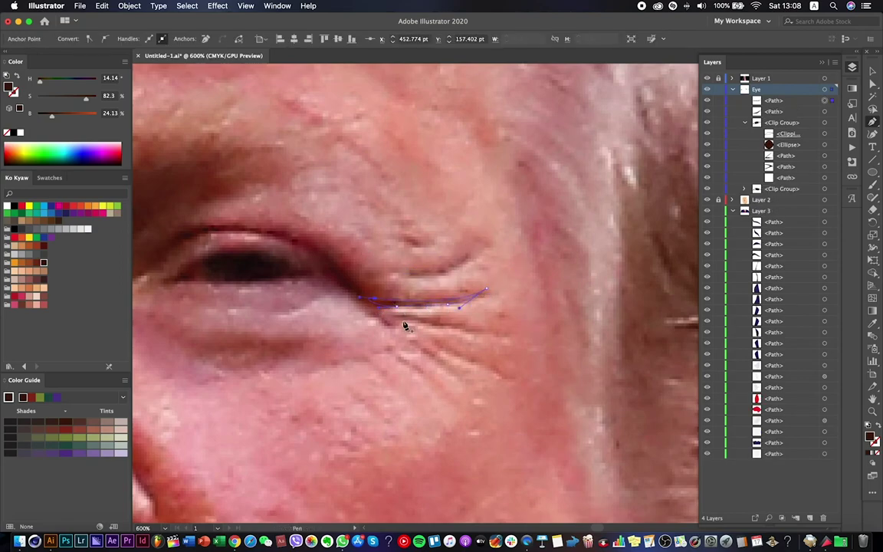
key("Escape")
left_click(391, 314)
left_click(473, 319)
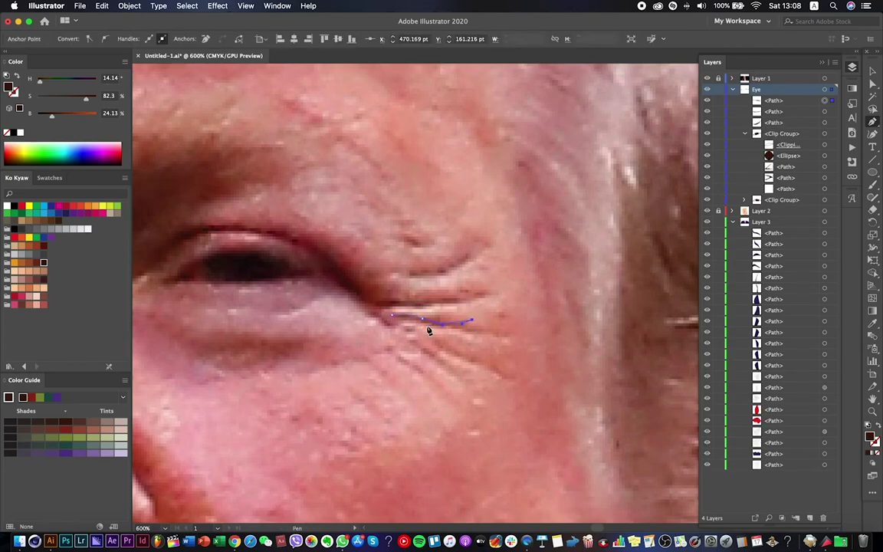
key("Escape")
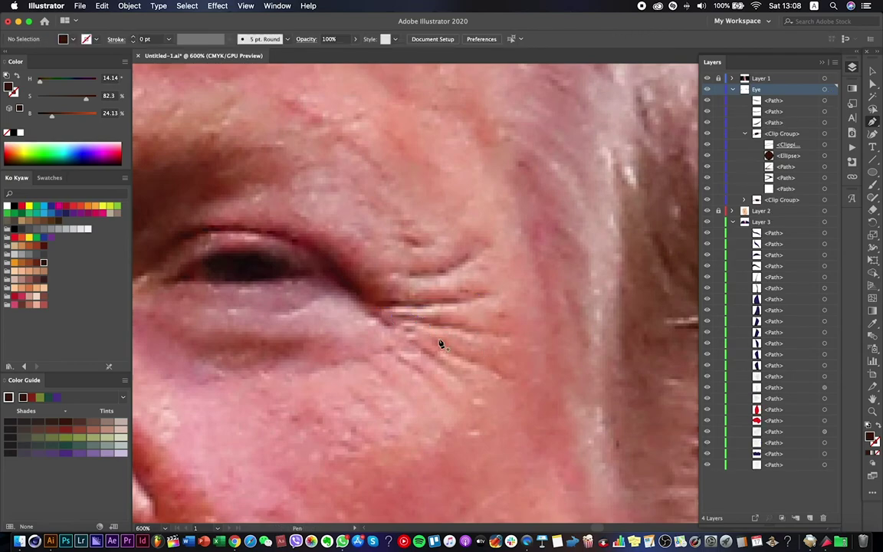
Trace three more slanted wrinkles below the existing crow's-feet beside the image-right eye with the Pen tool.
left_click(469, 359)
left_click(505, 377)
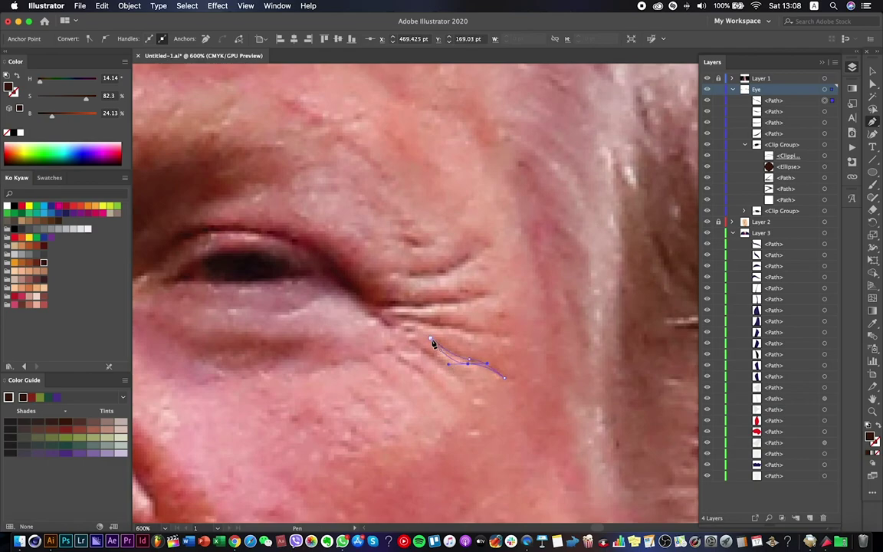
key("Escape")
left_click(417, 345)
left_click(465, 381)
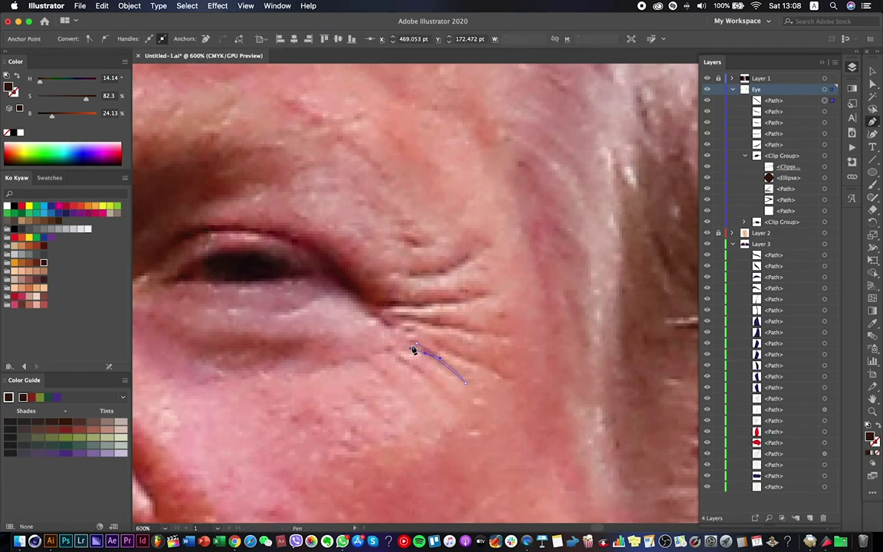
key("Escape")
left_click(392, 353)
left_click_drag(441, 387, 455, 411)
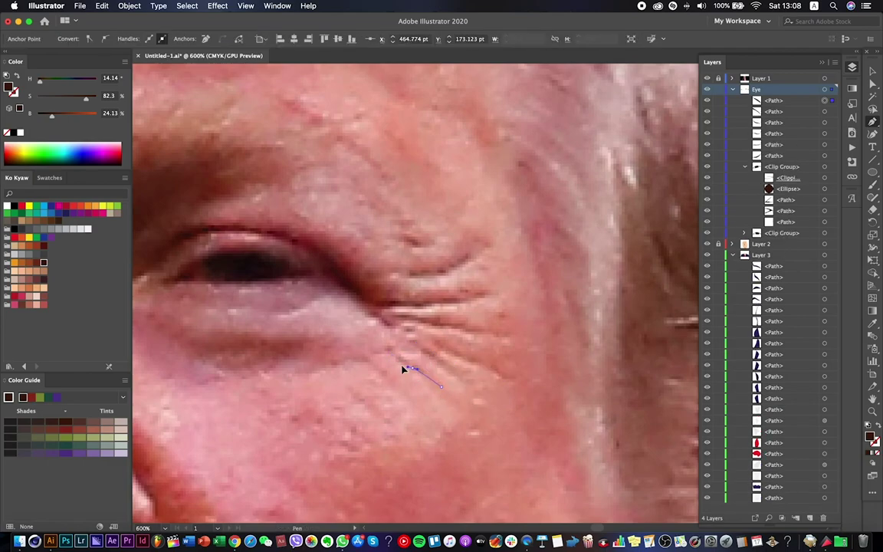
key("ctrl+0")
key("Escape")
Draw the two lower wrinkles at the outer corner of the image-left eye and refine their anchor points.
scroll(442, 255, "up", 3)
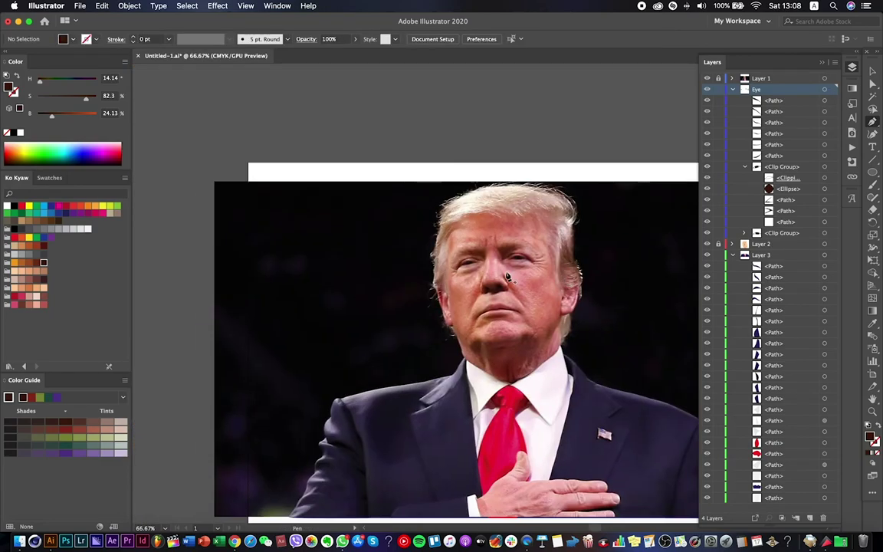
scroll(446, 274, "up", 4)
left_click(414, 263)
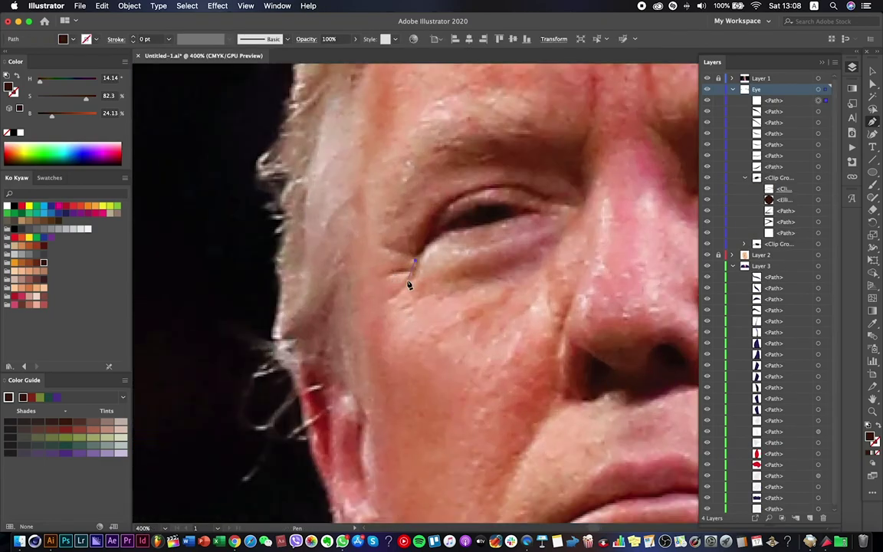
left_click_drag(390, 297, 371, 310)
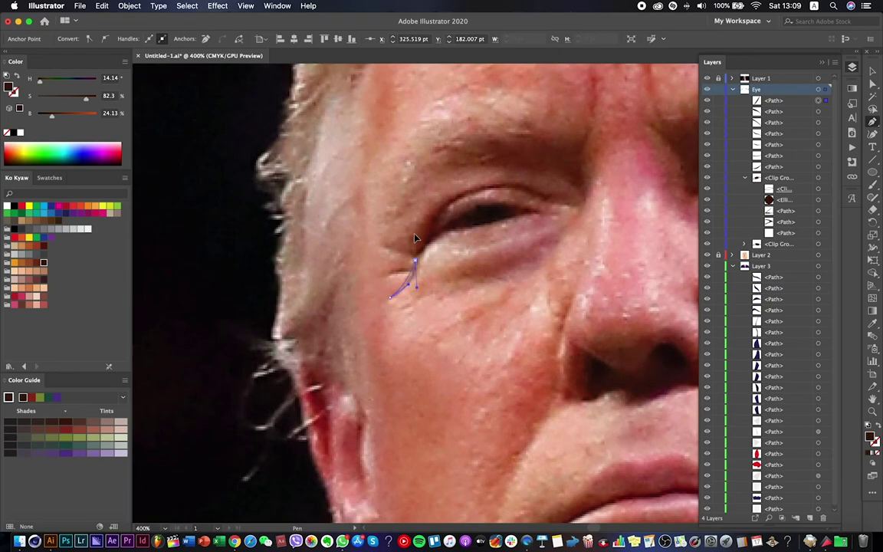
left_click(414, 264)
scroll(415, 270, "up", 2)
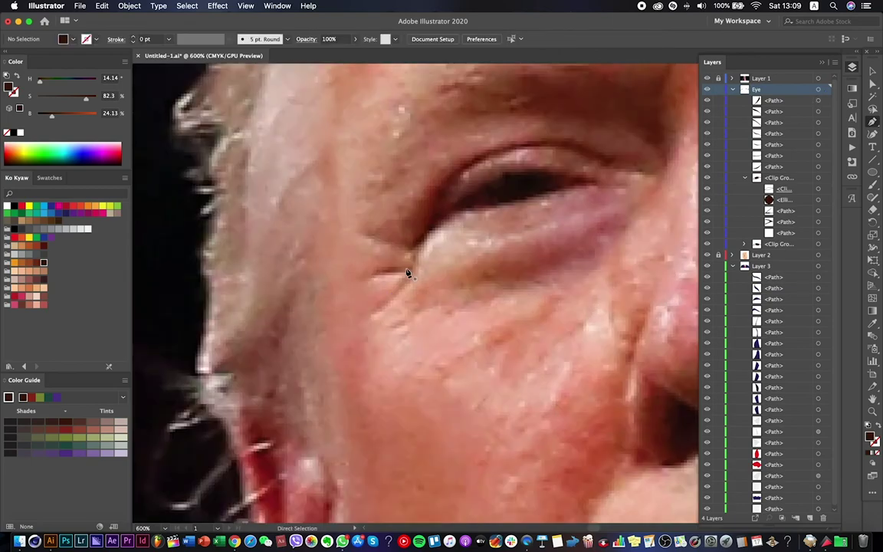
left_click(403, 281)
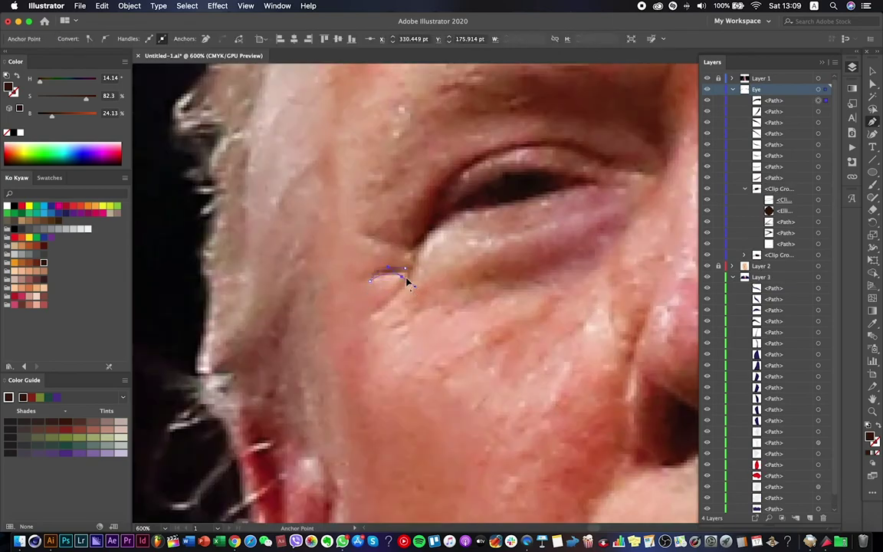
left_click(371, 281)
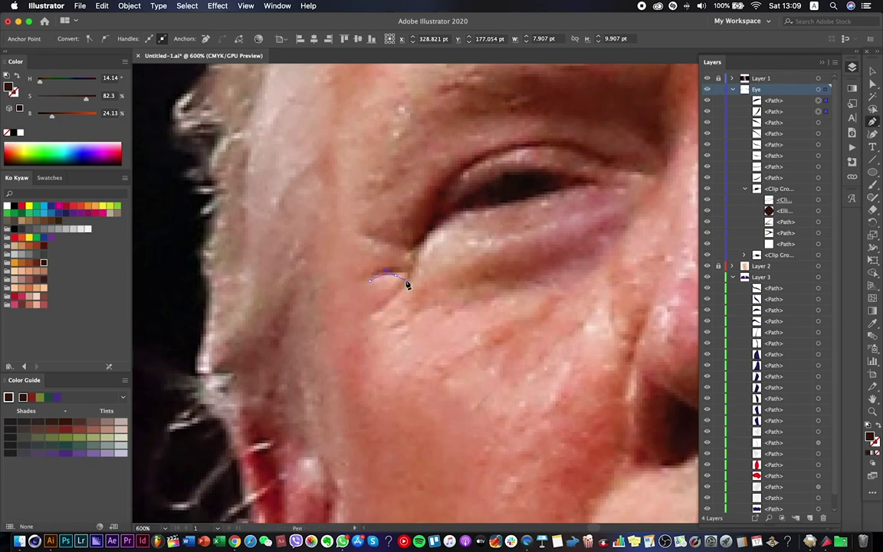
left_click(406, 272)
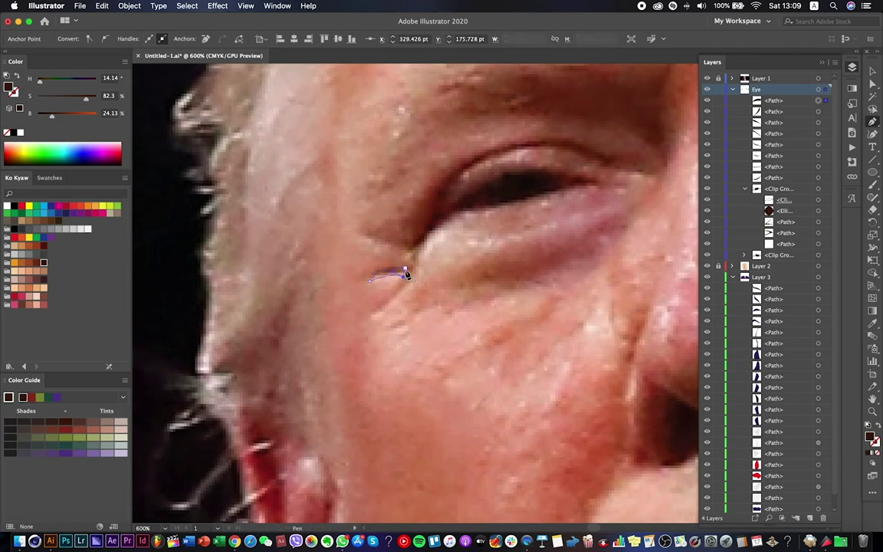
key("Escape")
Draw the upper wrinkle at the outer corner of the image-left eye and deselect it.
left_click(364, 233)
left_click(406, 244)
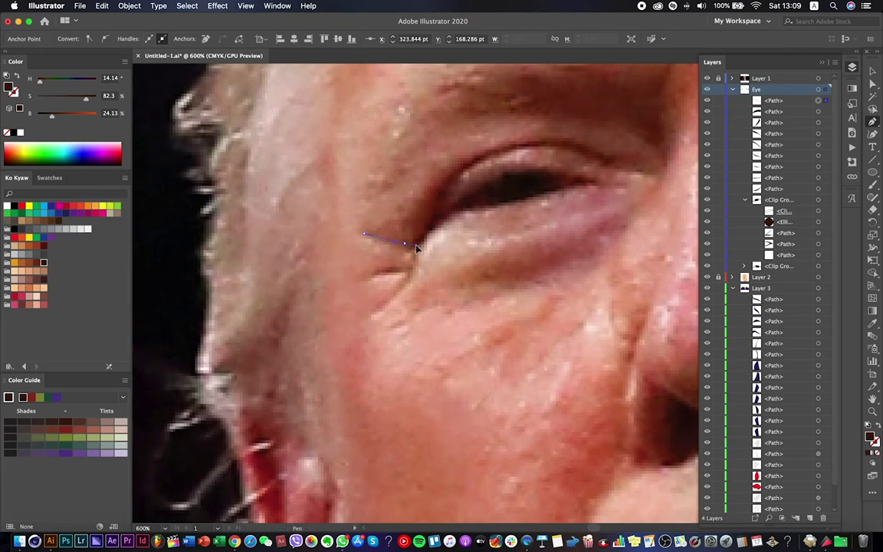
key("super+minus")
key("super+minus")
key("super+minus")
key("super+minus")
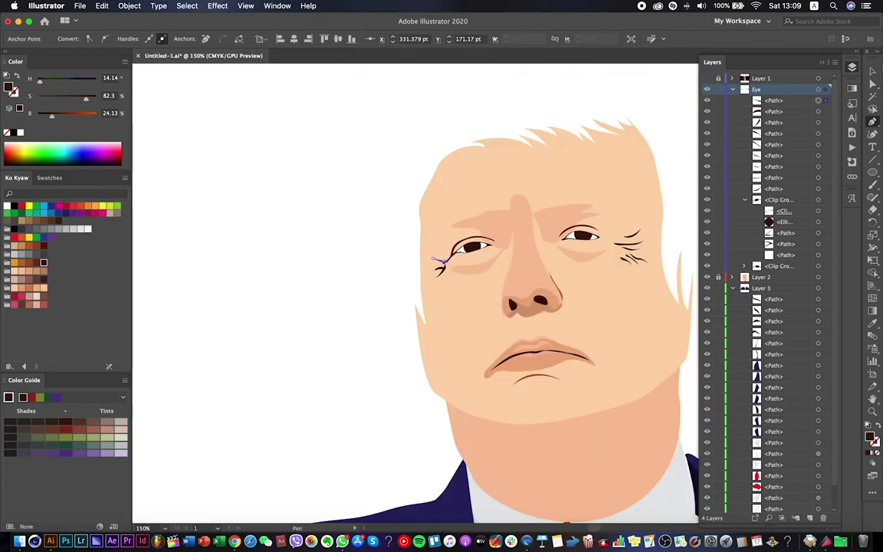
left_click(872, 71)
left_click(373, 191)
Show Layer 1, trace the dark fold at the image-right eye's outer corner, and save over the externally modified file.
left_click(707, 78)
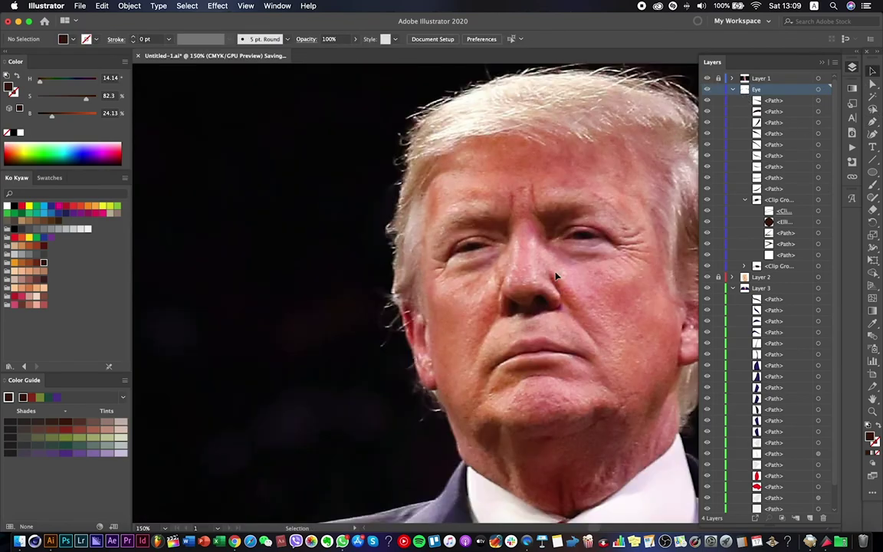
scroll(470, 234, "up", 4)
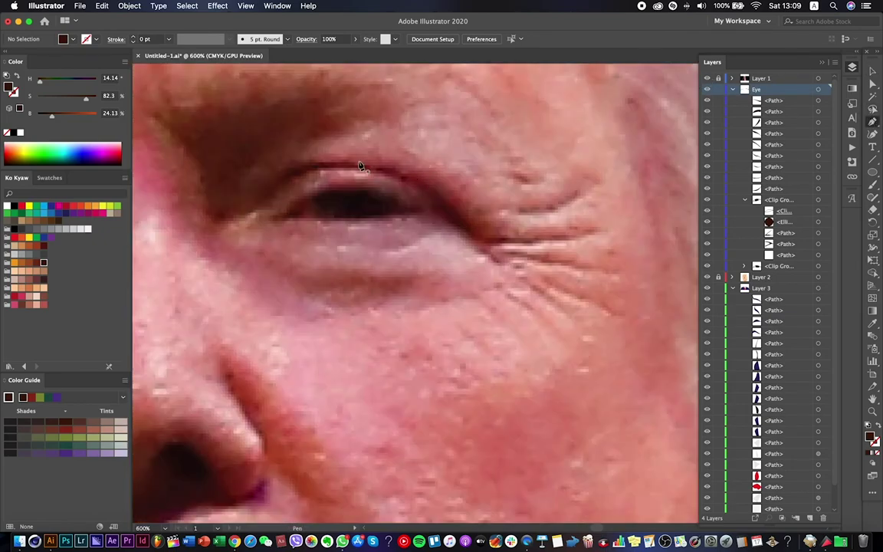
left_click(419, 182)
left_click_drag(489, 246, 494, 252)
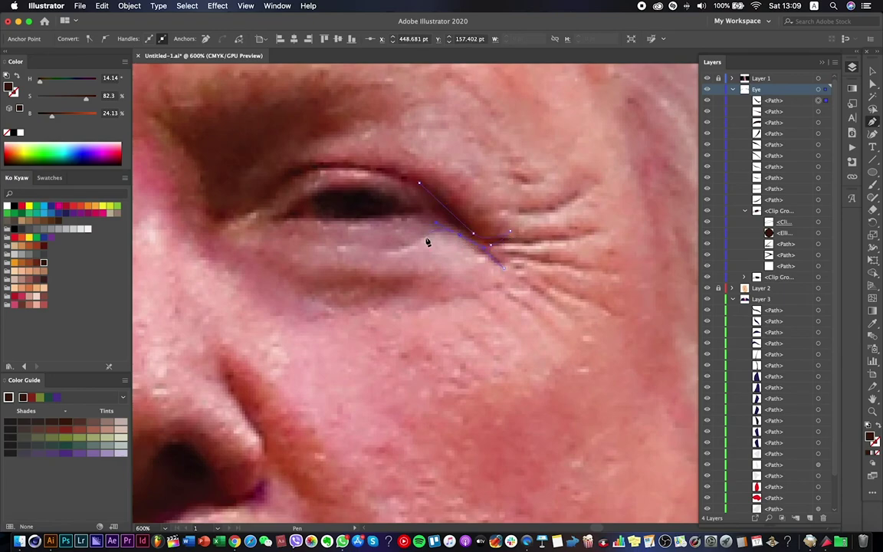
left_click_drag(417, 243, 394, 254)
key("super+1")
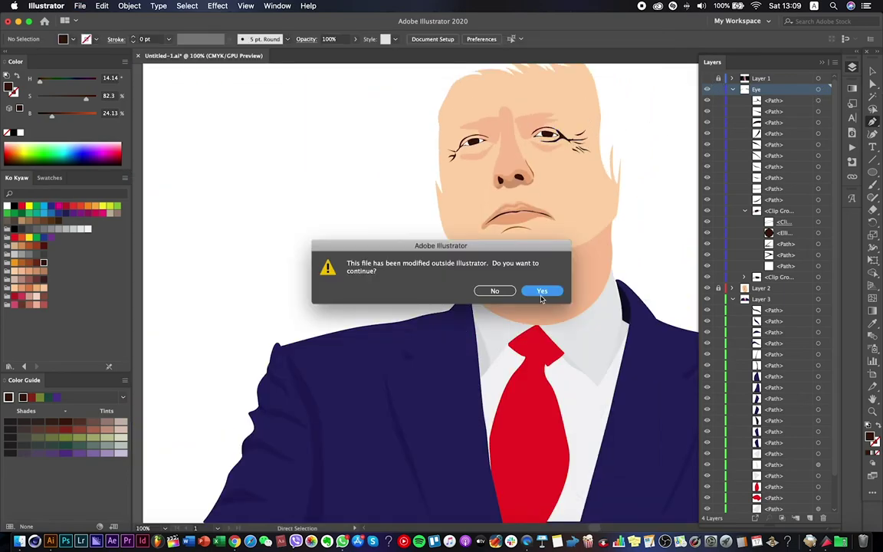
left_click(541, 292)
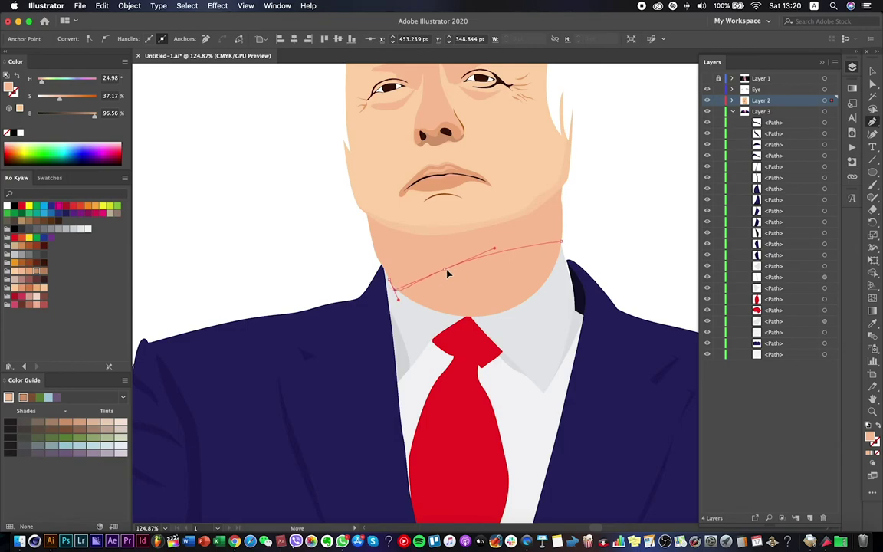
Reshape the selected skin-tone neck path in Layer 2, moving its image-left anchor up beneath the jaw.
left_click_drag(510, 311, 409, 230)
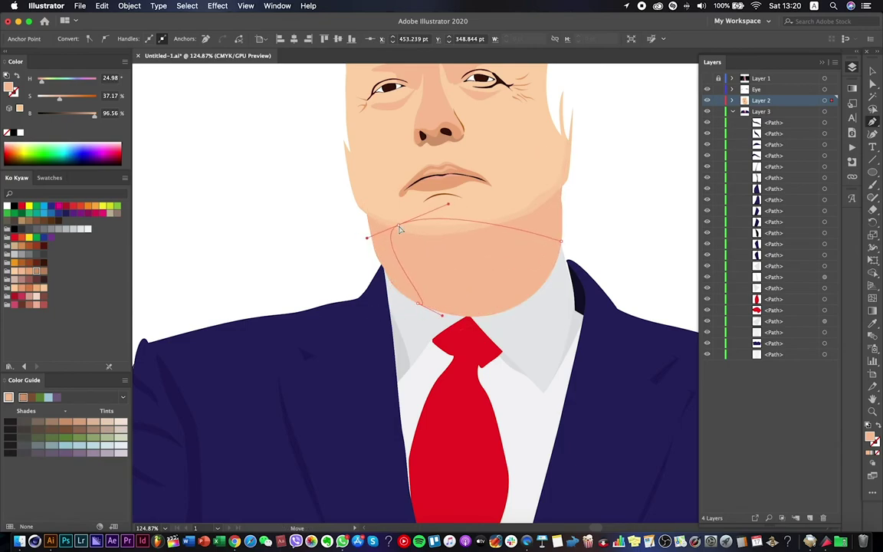
key("super+z")
left_click_drag(404, 288, 389, 261)
left_click(872, 83)
left_click_drag(359, 213, 368, 252)
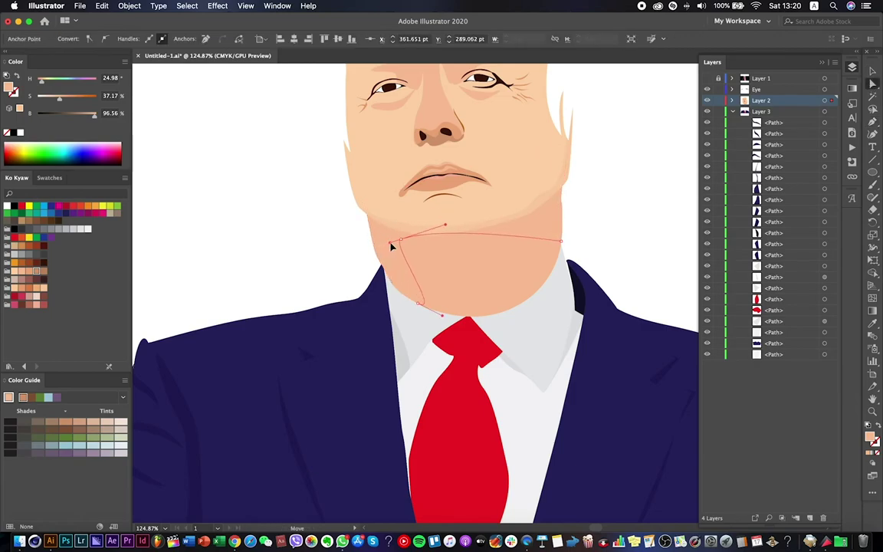
Remove the image-right neck anchors from the shading path, leaving a straight edge from beneath the chin to the jaw corner.
left_click_drag(567, 245, 452, 244)
left_click(564, 223)
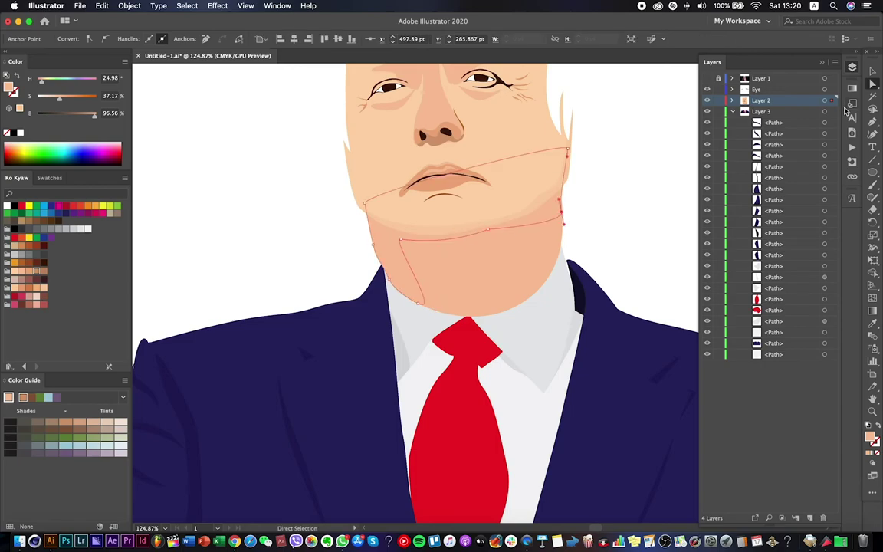
left_click_drag(540, 237, 542, 305)
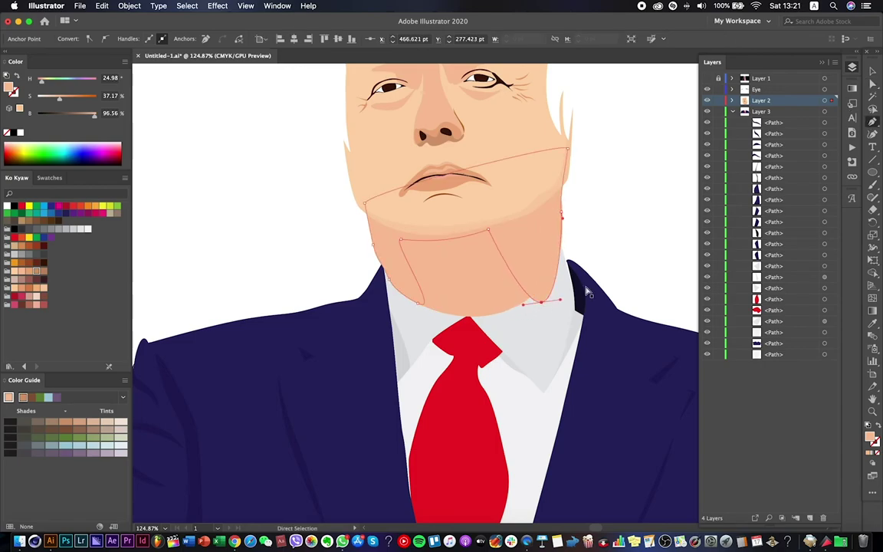
left_click(542, 306)
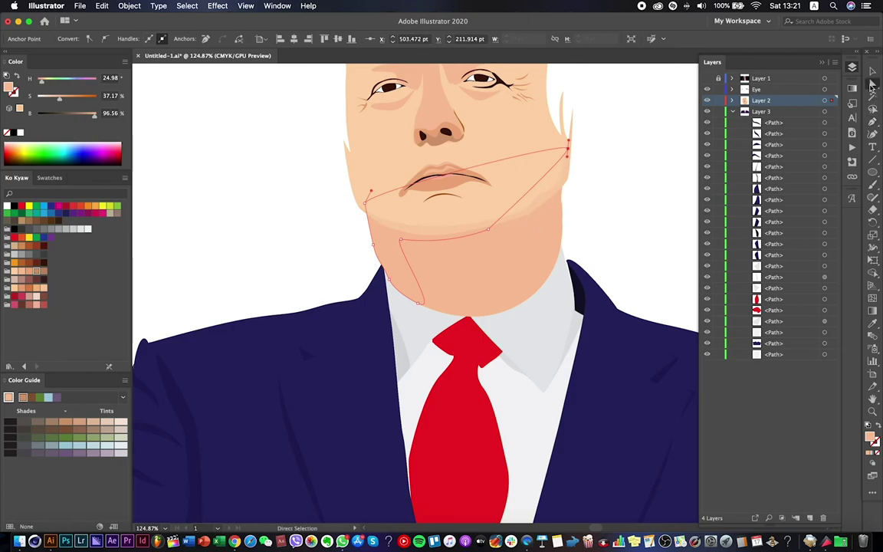
key("ctrl+z")
key("ctrl+z")
key("ctrl+z")
key("ctrl+z")
Fill the full neck shape behind the shading path with the brown swatch.
right_click(475, 265)
left_click(447, 276)
key("shift+Down")
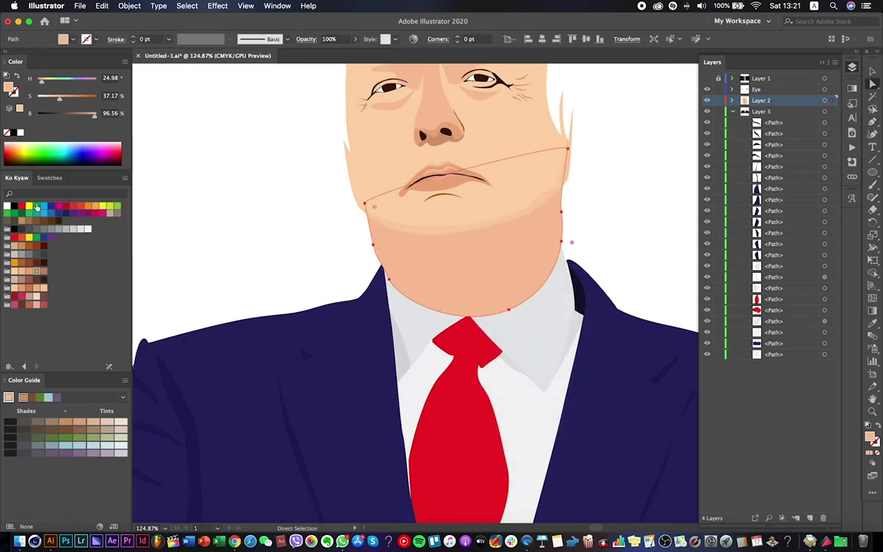
left_click(43, 272)
key("super+0")
scroll(345, 272, "up", 6)
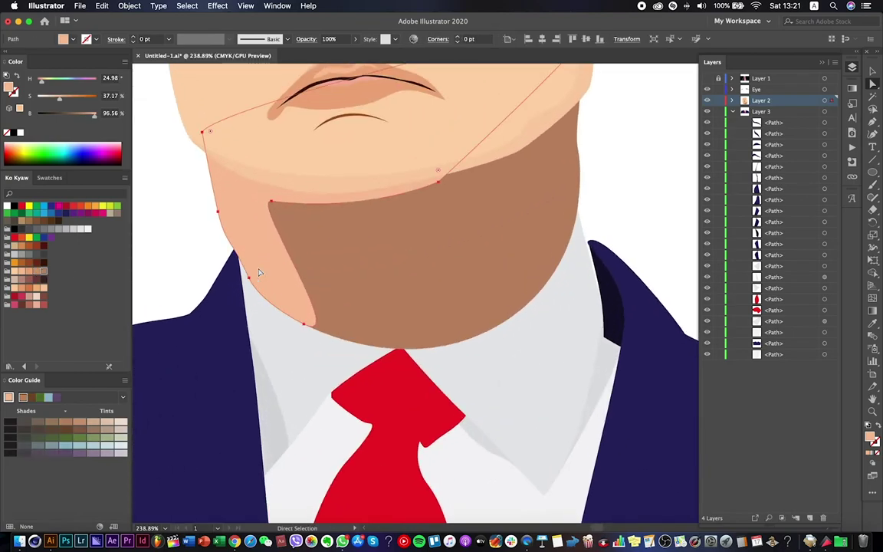
Reshape the lower corner of the neck shading path so it meets the neck outline at the shirt collar.
left_click_drag(351, 351, 304, 326)
key("v")
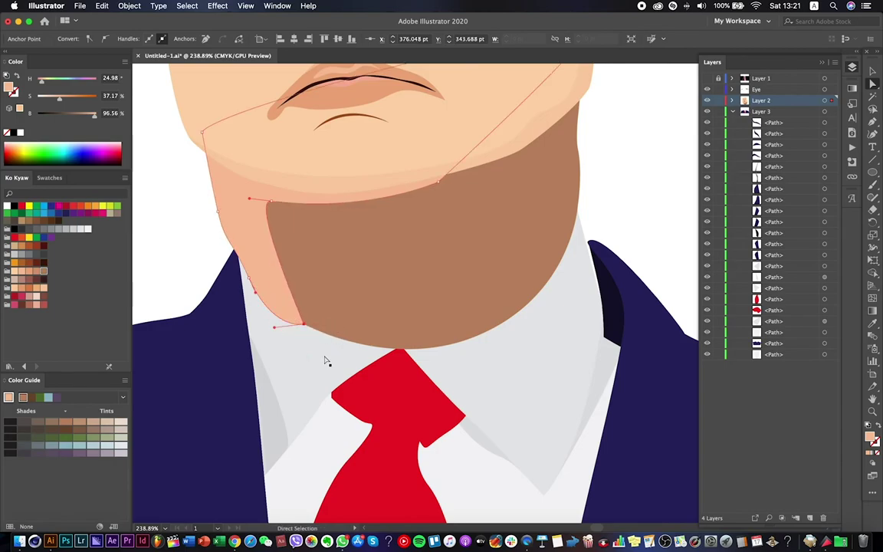
scroll(325, 360, "down", 3)
scroll(344, 374, "up", 2)
key("a")
left_click(308, 336)
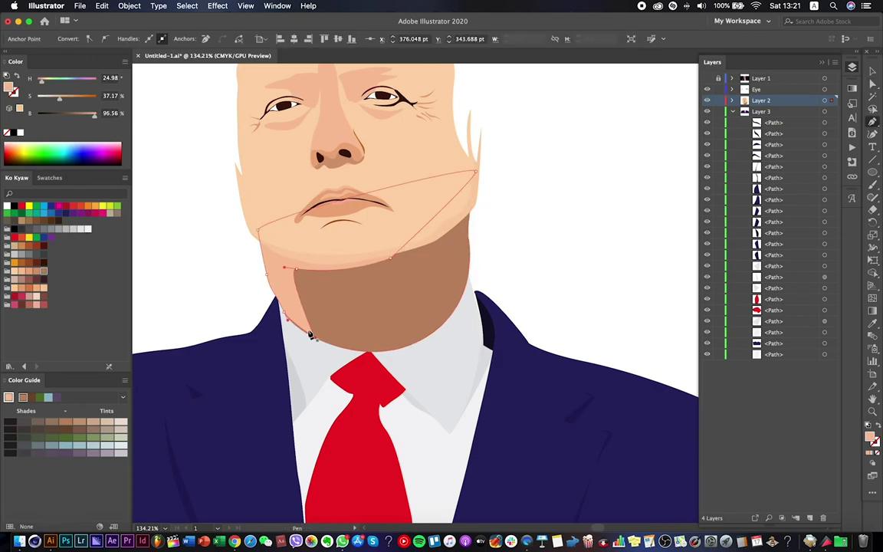
Add an anchor midway along the shading path's inner edge and curve its upper edge beneath the image-right jaw.
scroll(249, 310, "up", 5)
scroll(257, 323, "down", 4)
key("p")
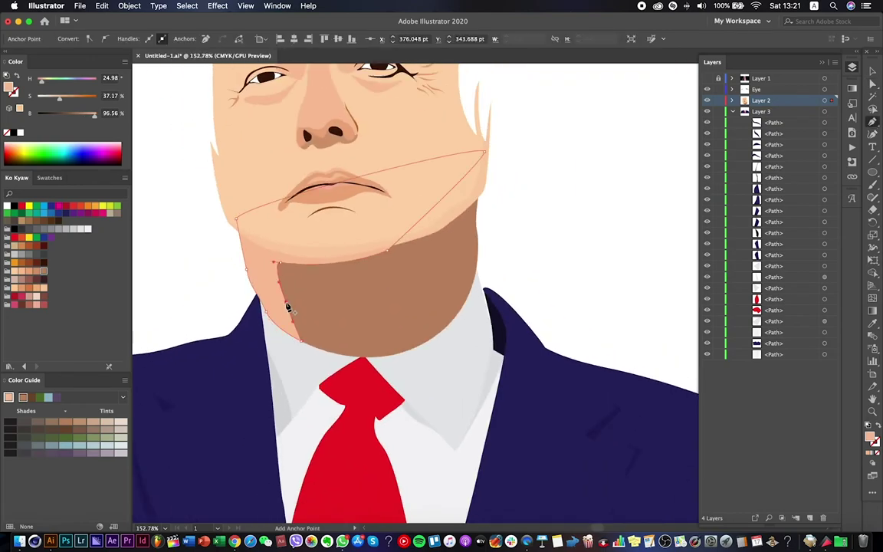
scroll(333, 276, "down", 3)
left_click_drag(364, 262, 383, 264)
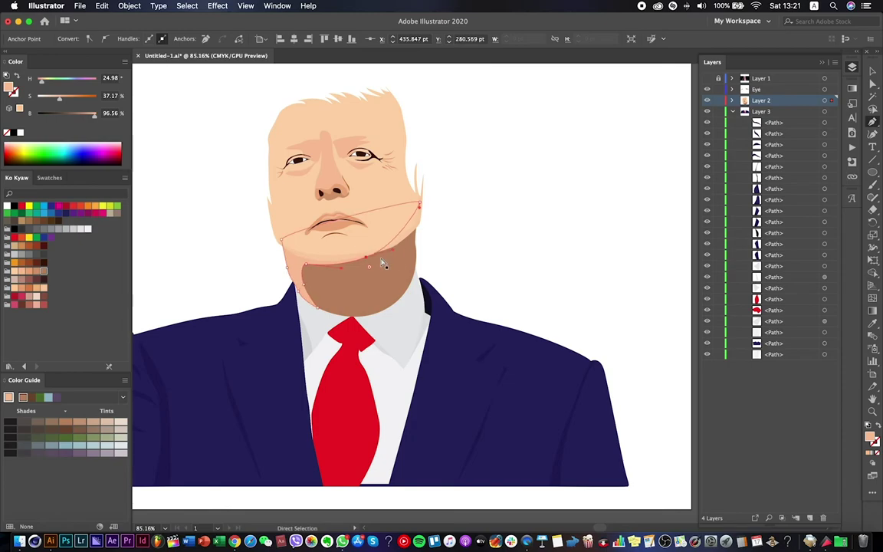
left_click(436, 246)
Return the neck to its peach fill and give the shading shape the tan swatch at 24% opacity.
scroll(481, 231, "down", 4)
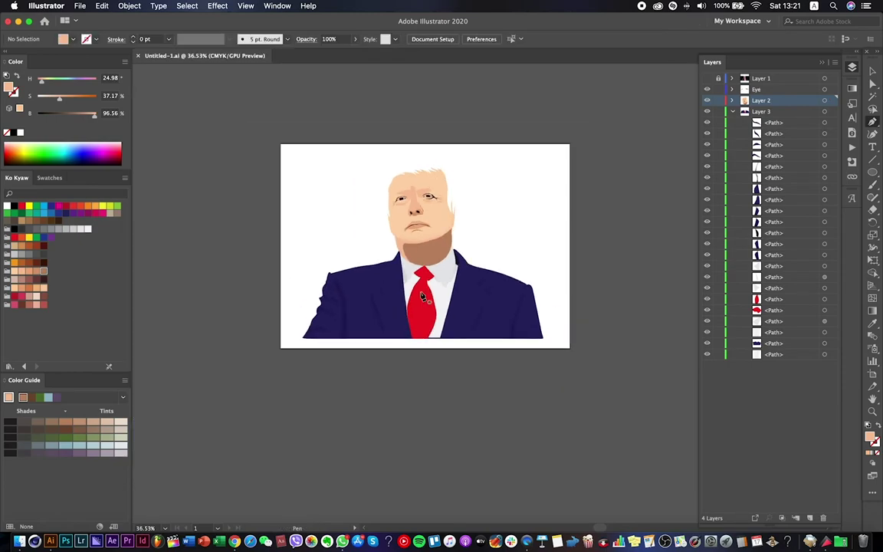
scroll(422, 297, "up", 4)
key("p")
left_click(35, 273)
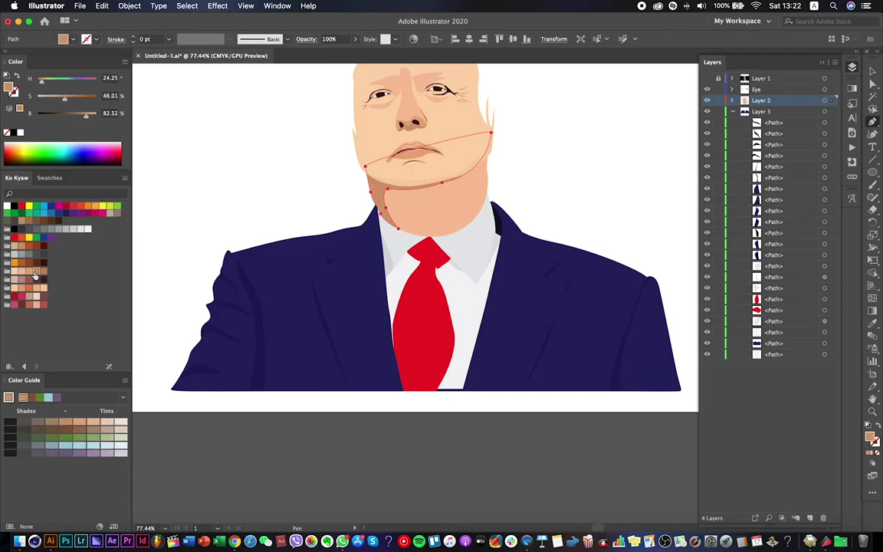
left_click(355, 39)
scroll(611, 158, "down", 3)
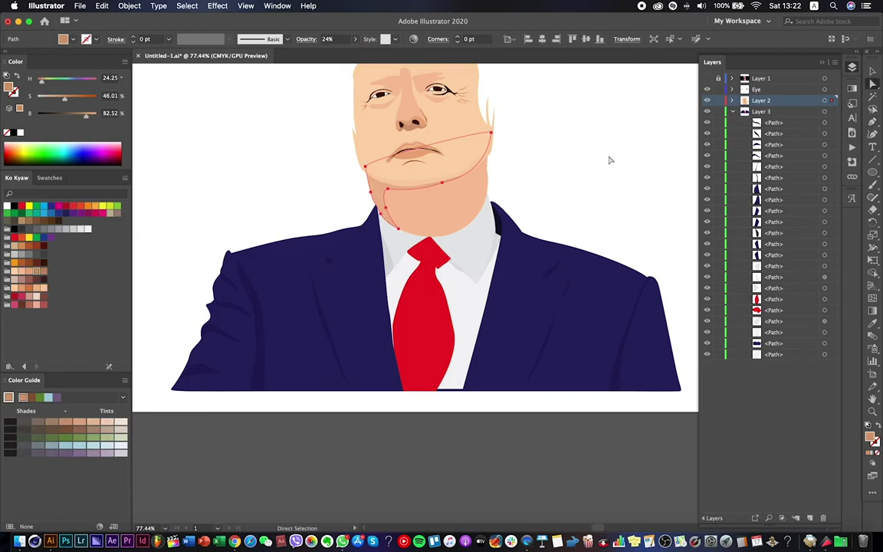
Duplicate the neck shading shape and widen the copy, moving its inner anchors inward and its lower end to the tie knot.
key("a")
scroll(566, 213, "up", 5)
left_click(314, 280)
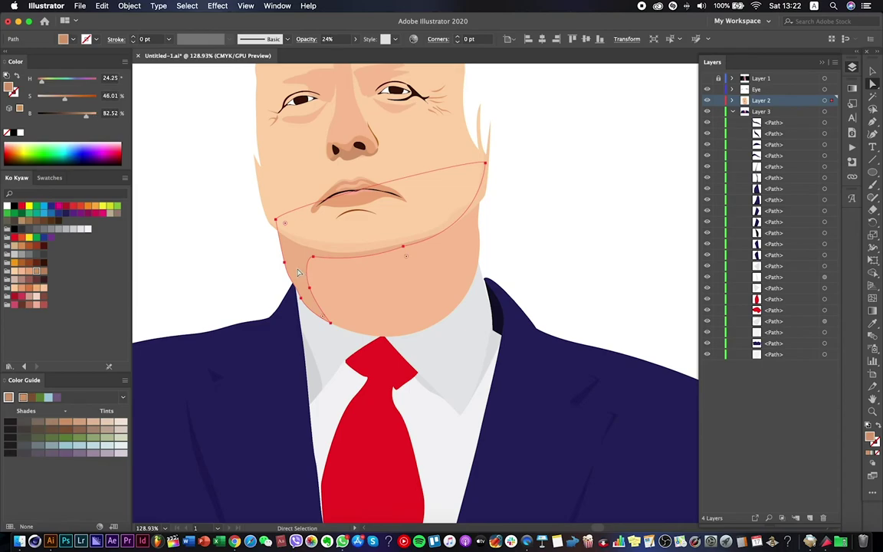
left_click(318, 264)
left_click_drag(318, 263, 326, 263)
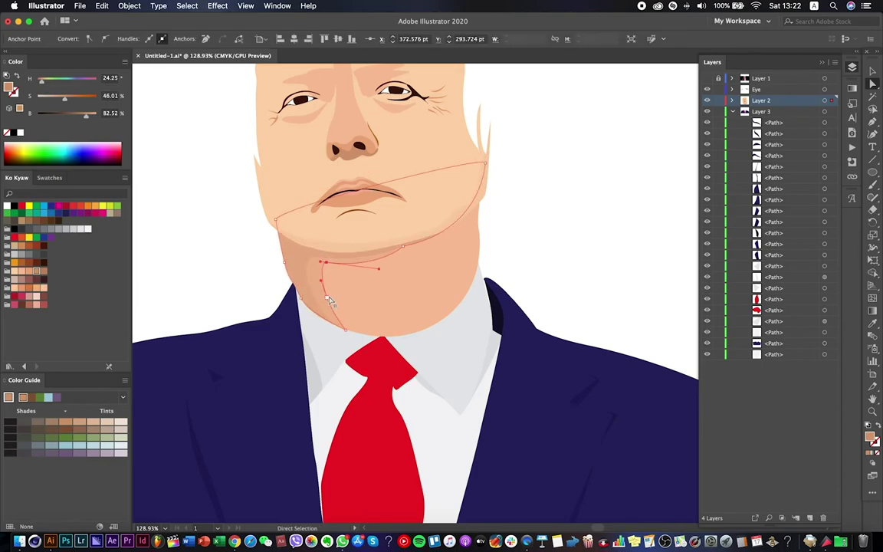
left_click(335, 310)
left_click_drag(351, 339, 323, 341)
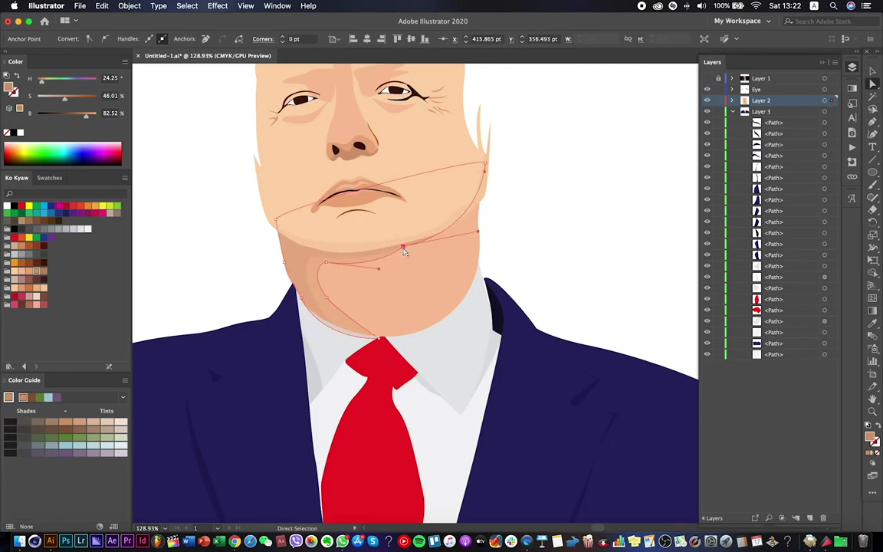
Lower the wider shading copy's inner corner and adjust the curve handles at its lower end, then deselect it.
left_click_drag(334, 267, 343, 276)
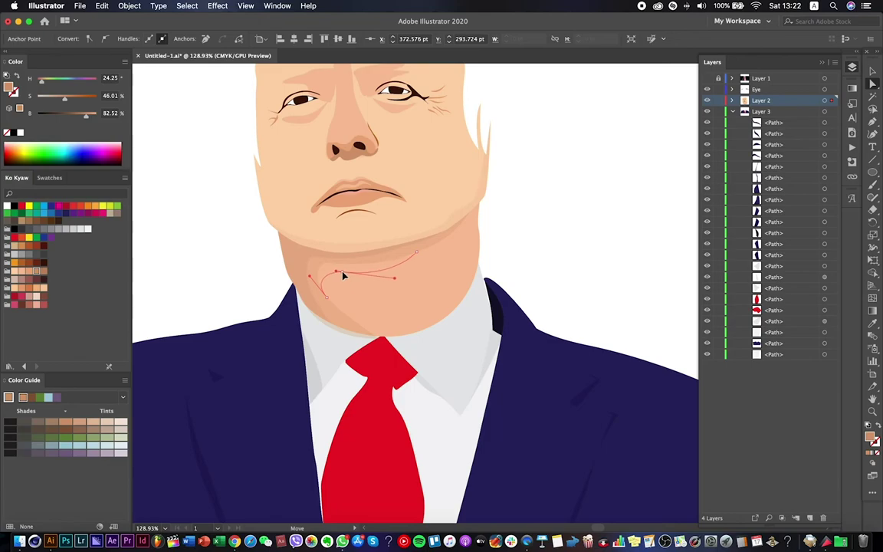
scroll(343, 276, "down", 5)
scroll(497, 256, "up", 2)
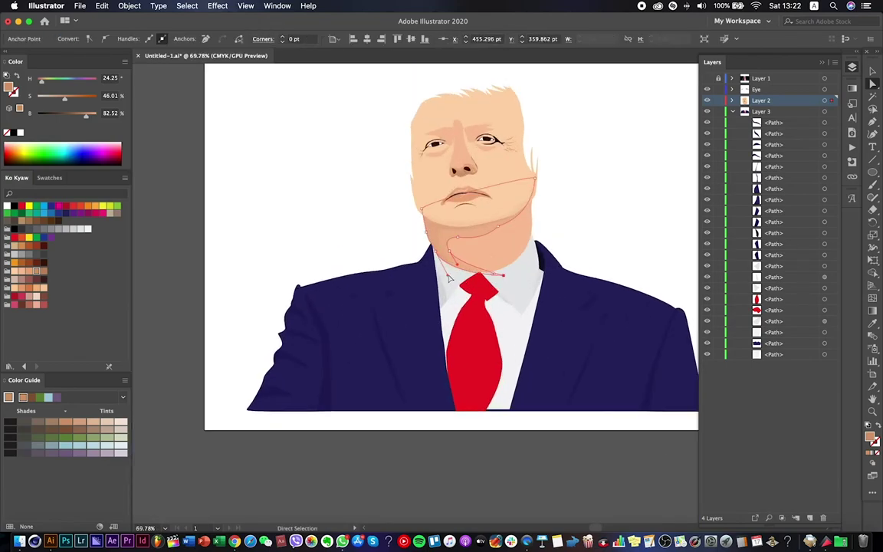
left_click(458, 263)
left_click(598, 230)
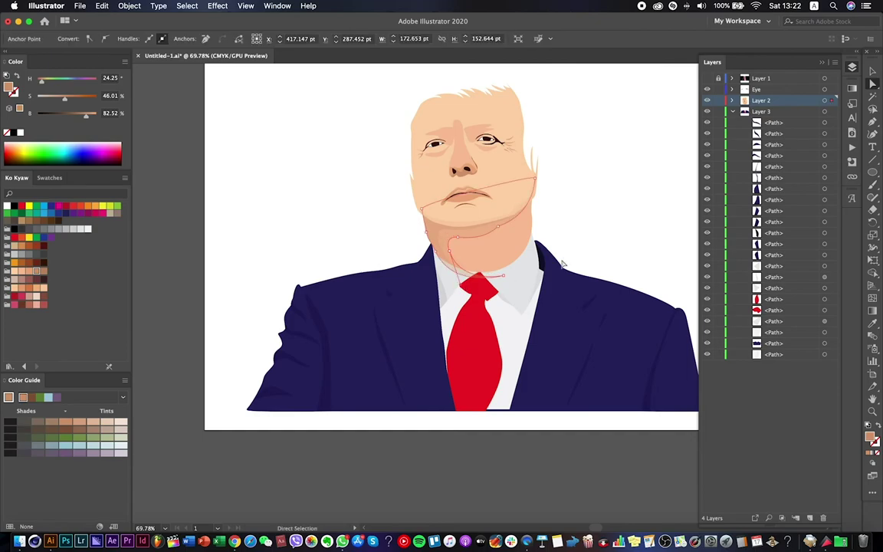
Select both neck shading shapes, expand Layer 2, and try pasting the shapes back in place.
scroll(605, 227, "down", 3)
scroll(591, 228, "up", 3)
scroll(591, 228, "up", 3)
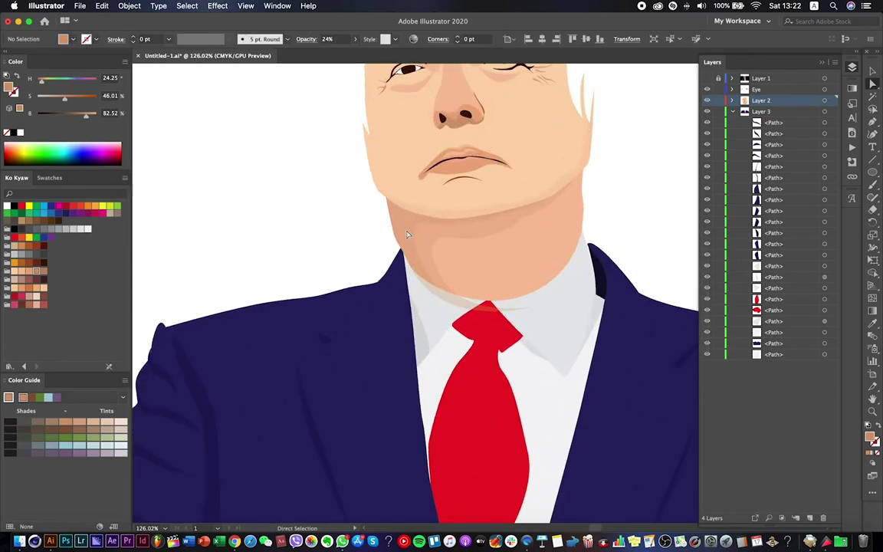
left_click(457, 255)
left_click(471, 231, "shift")
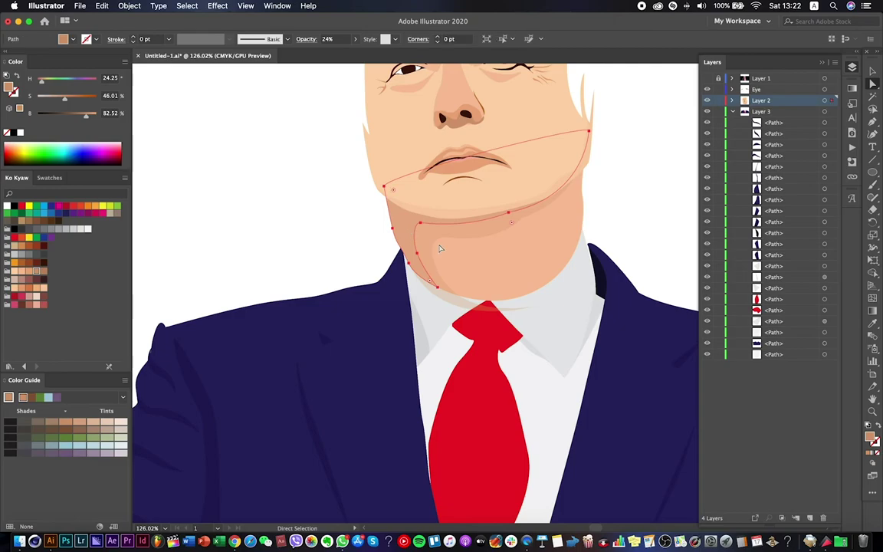
left_click(732, 100)
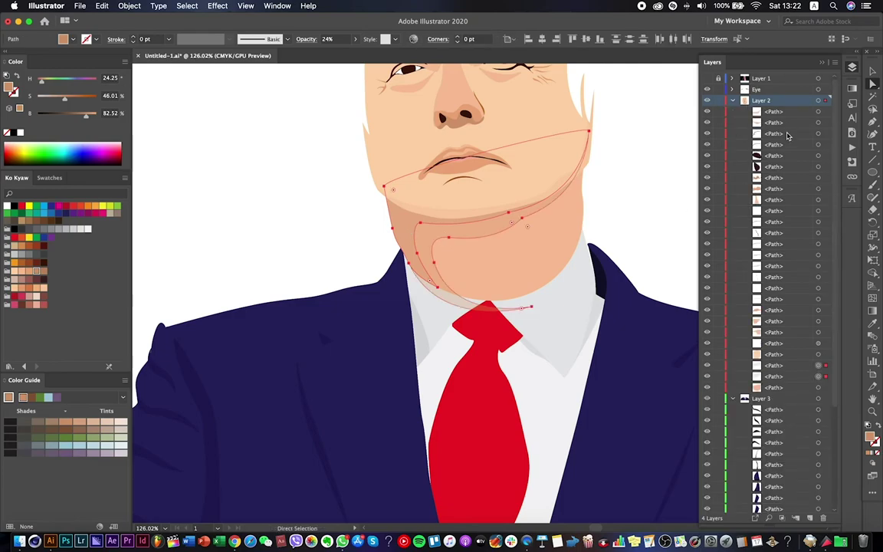
left_click(102, 6)
left_click(118, 73)
right_click(463, 272)
left_click(506, 335)
left_click(102, 5)
left_click(122, 85)
key("Escape")
key("super+0")
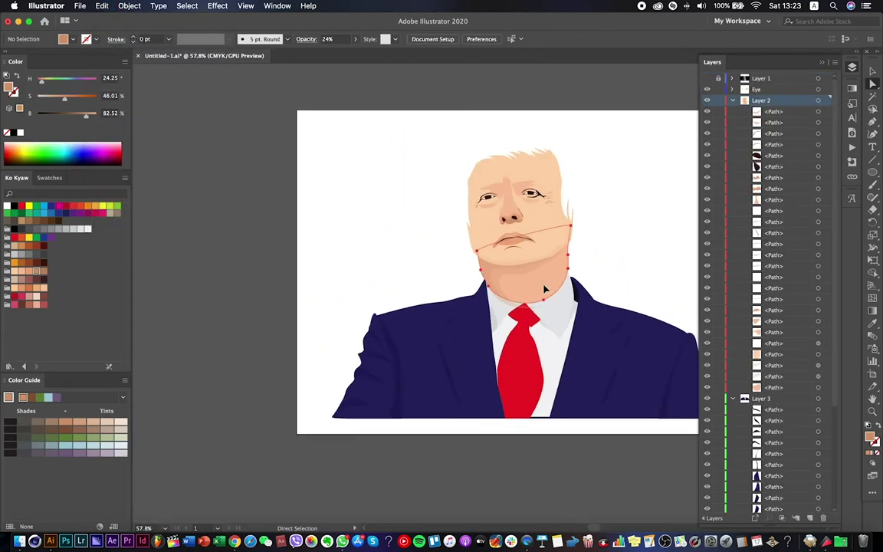
Select the neck shape together with its two shading shapes and cut them from Layer 2.
left_click(603, 278)
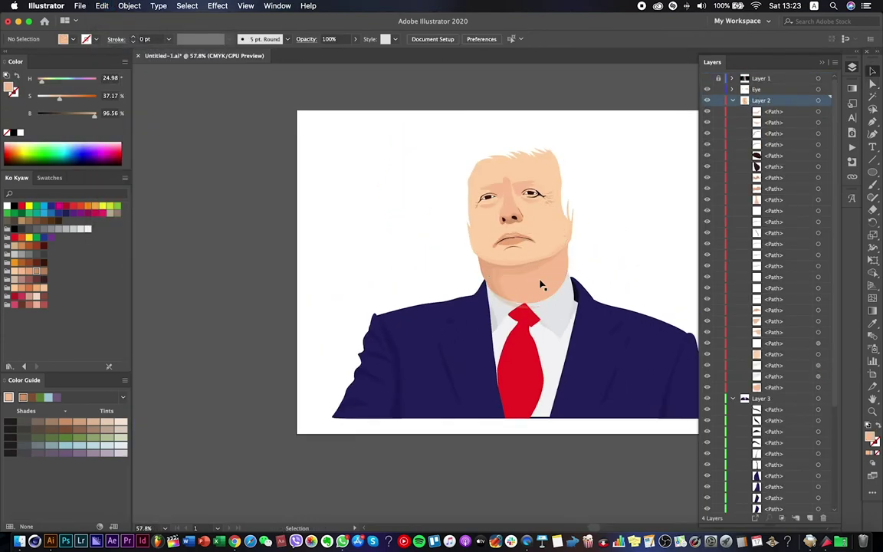
left_click(564, 284)
left_click(102, 6)
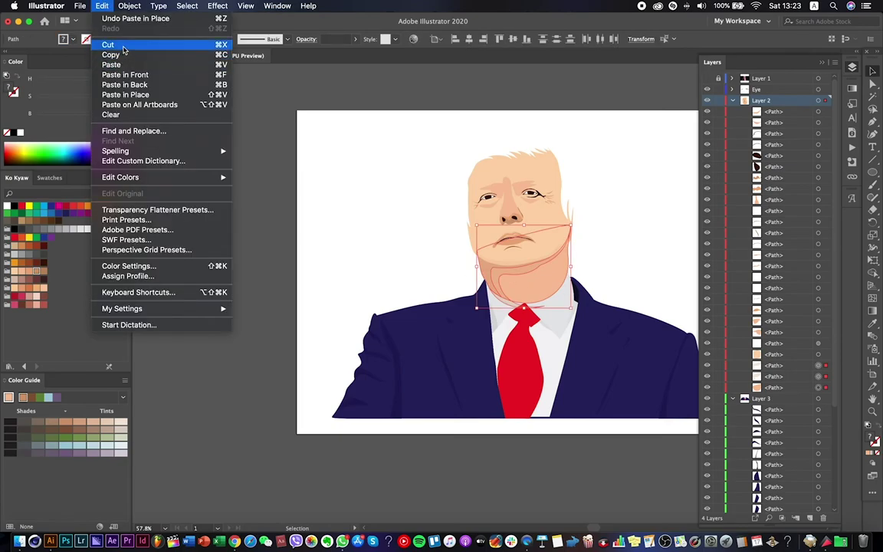
left_click(115, 42)
Create a new layer beneath Layer 3 and paste the cut neck shapes into it in place.
left_click(732, 101)
left_click(732, 111)
left_click(810, 518)
left_click_drag(759, 111, 765, 121)
left_click(102, 5)
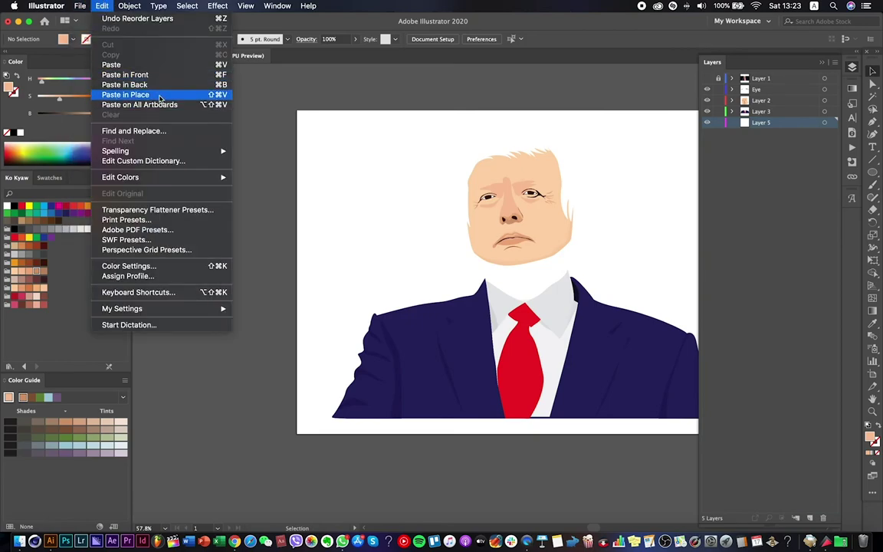
left_click(130, 94)
Move the jacket's pointed image-left collar anchor so it meets the edge of the neck.
scroll(600, 261, "down", 1)
scroll(600, 260, "up", 5)
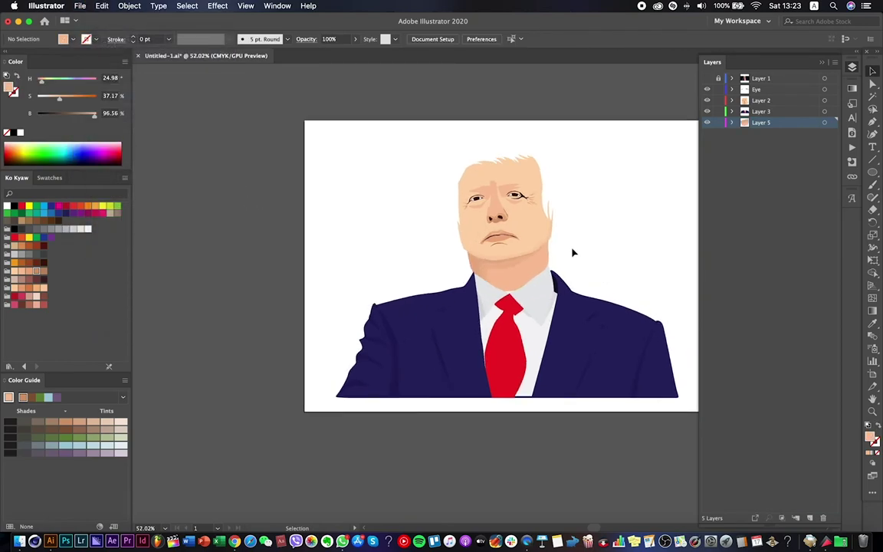
key("a")
scroll(326, 315, "up", 2)
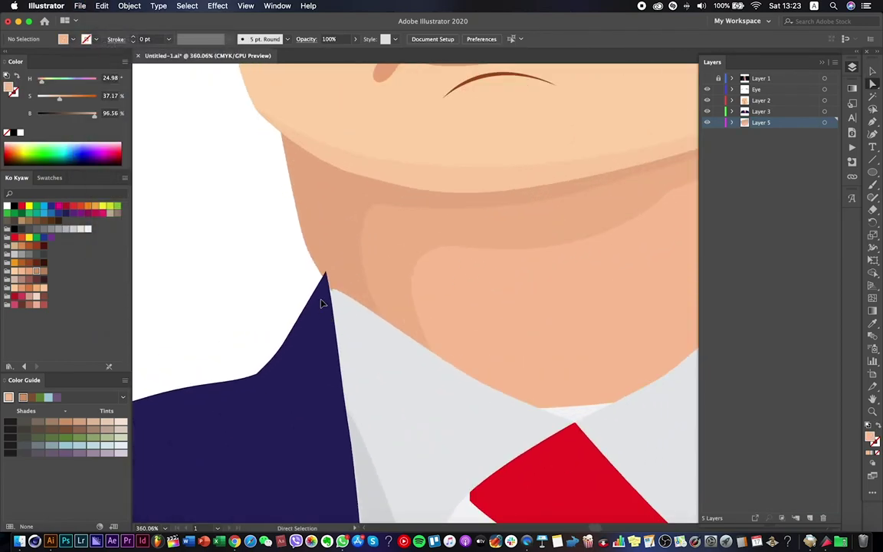
left_click(322, 315)
left_click(260, 275)
scroll(261, 274, "down", 3)
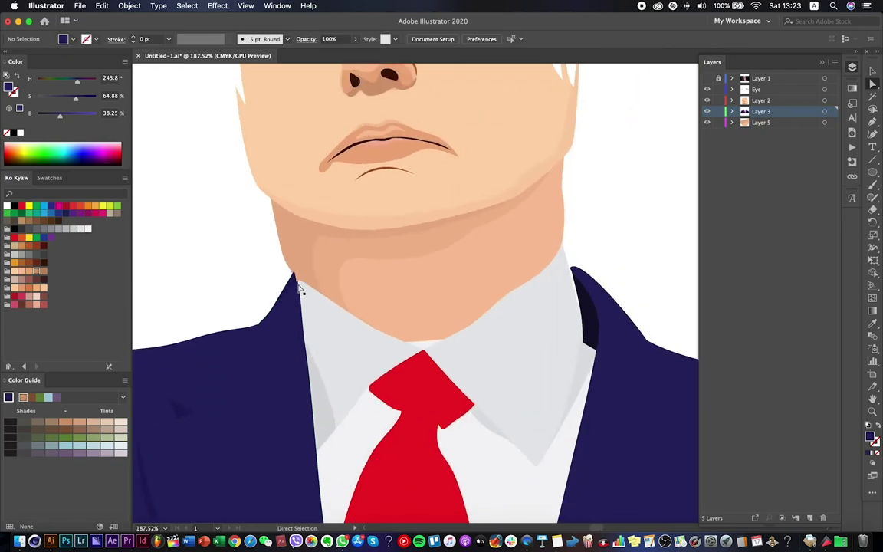
scroll(291, 260, "up", 4)
left_click(295, 264)
left_click_drag(295, 281, 296, 281)
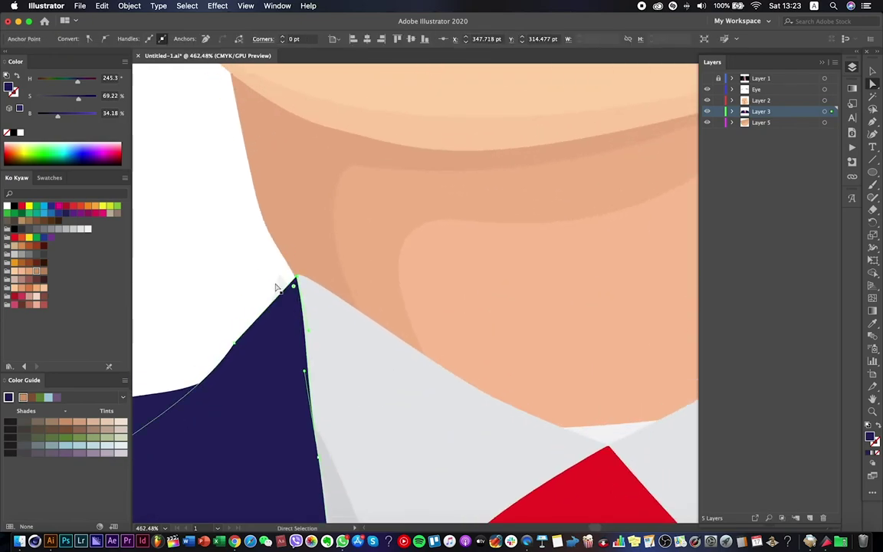
Align the shirt collar's image-left tip with the jacket's collar point and deselect it.
left_click(298, 280)
left_click(296, 280)
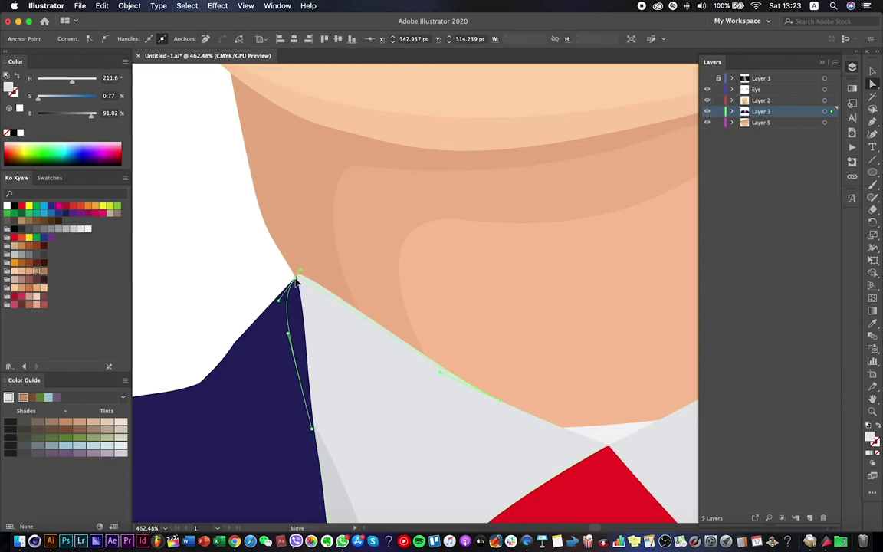
left_click_drag(296, 281, 299, 276)
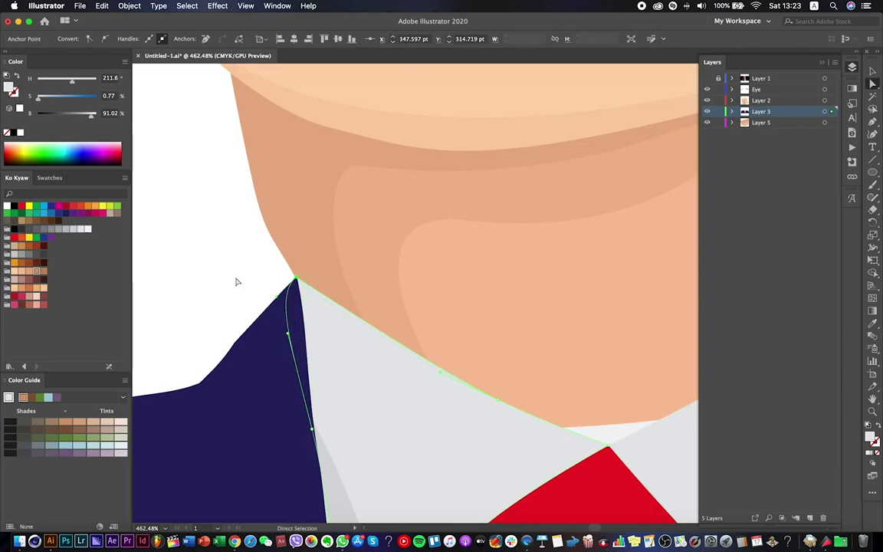
scroll(236, 281, "down", 5)
left_click(282, 307)
left_click(331, 292)
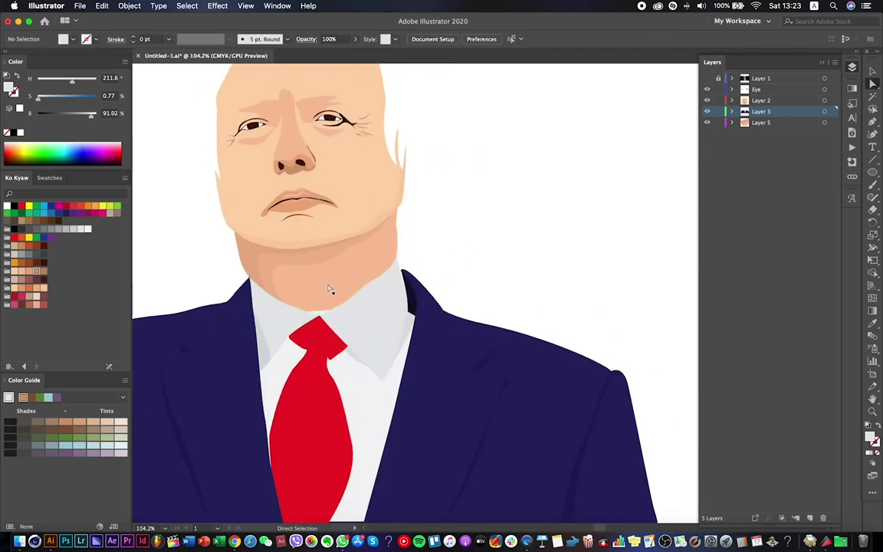
Lower the white shirt's upper edge to expose the neck directly above the tie knot.
left_click(322, 314)
scroll(429, 268, "down", 5)
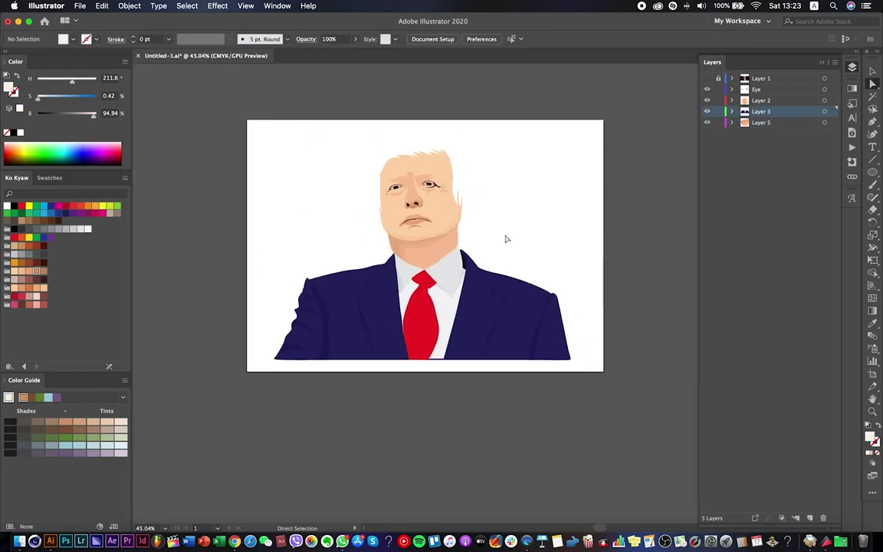
scroll(506, 239, "up", 5)
Extend the translucent neck shading shape up along the image-right edge of the neck beneath the jaw and deselect it.
left_click(502, 246)
left_click(381, 293)
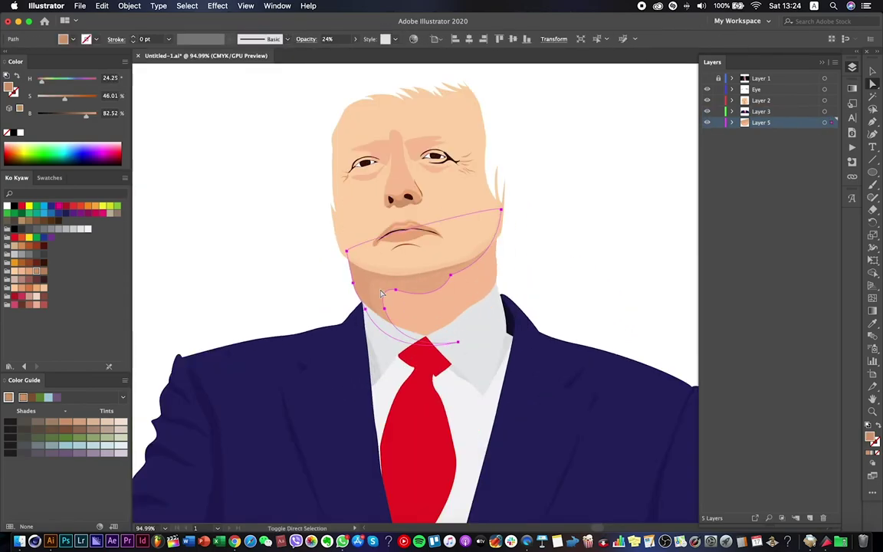
left_click_drag(426, 305, 481, 279)
key("p")
scroll(494, 261, "up", 5)
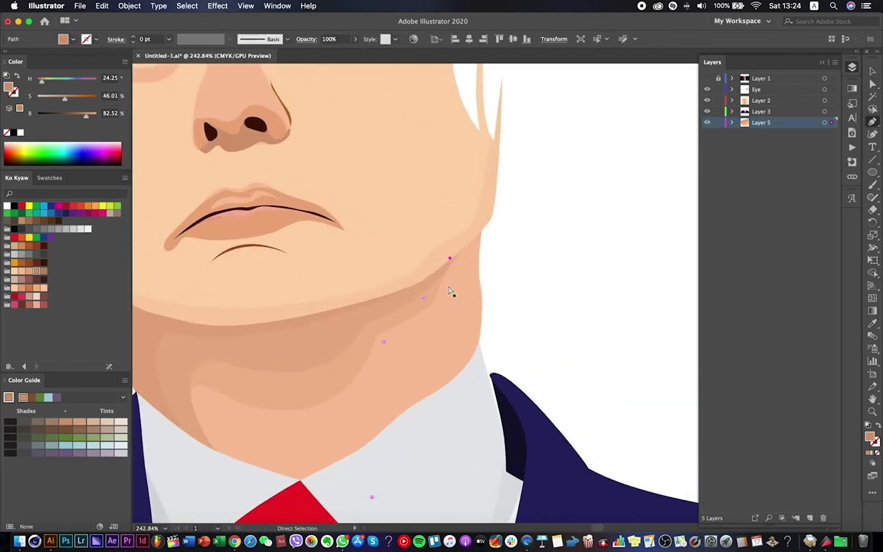
left_click_drag(441, 286, 489, 230)
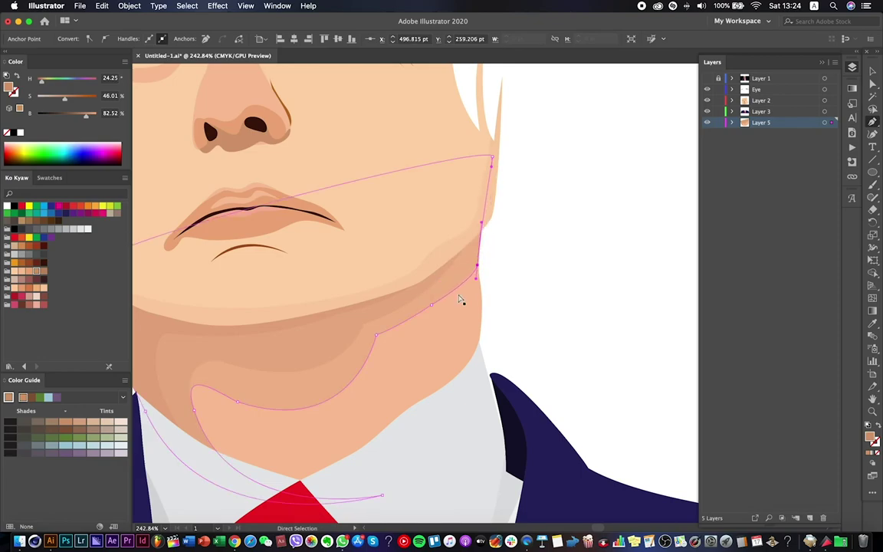
left_click_drag(454, 293, 453, 347)
key("super+shift+a")
key("super+0")
Adjust the image-right edge of the base neck shape between the jaw and the shirt collar.
scroll(521, 292, "up", 3)
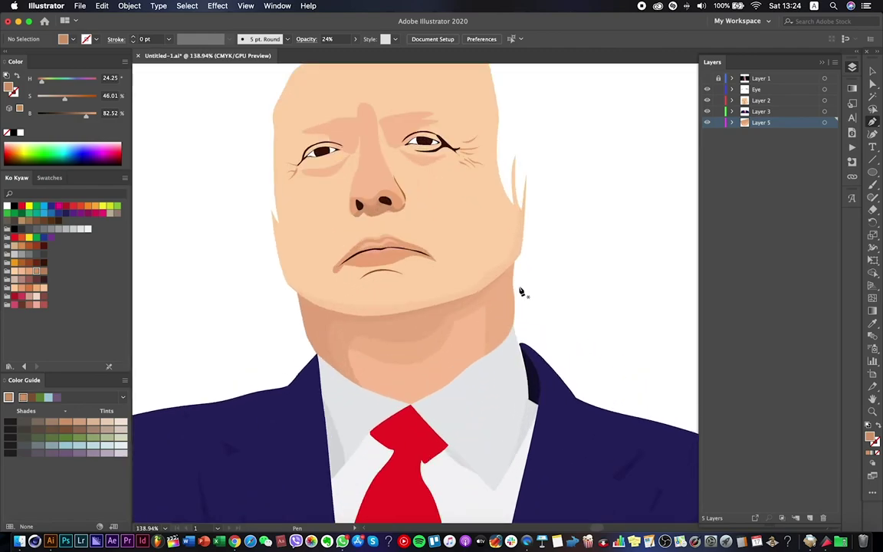
left_click(493, 296, "super")
left_click_drag(500, 328, 550, 310)
key("super+0")
Reshape the image-left lower part of the neck shading toward the shirt collar above the tie knot and save the document.
scroll(554, 311, "up", 3)
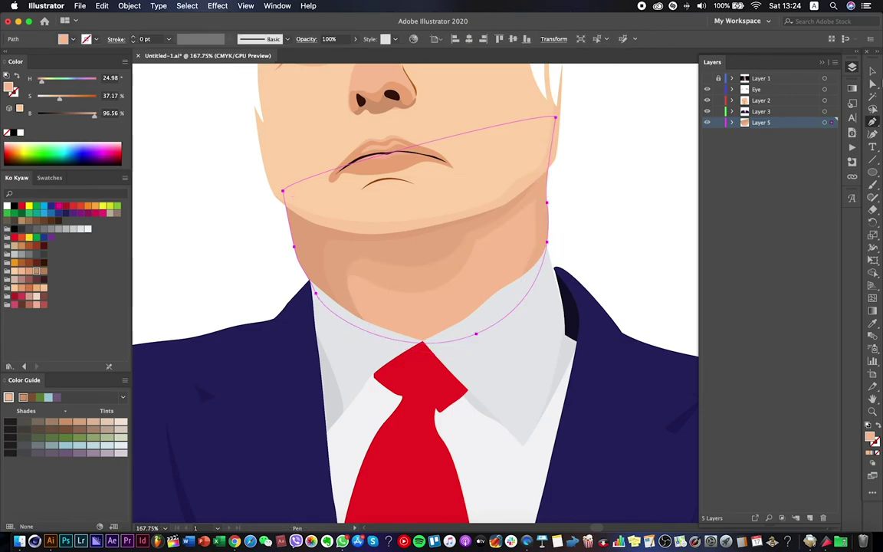
left_click(356, 292, "super")
left_click_drag(352, 290, 433, 314)
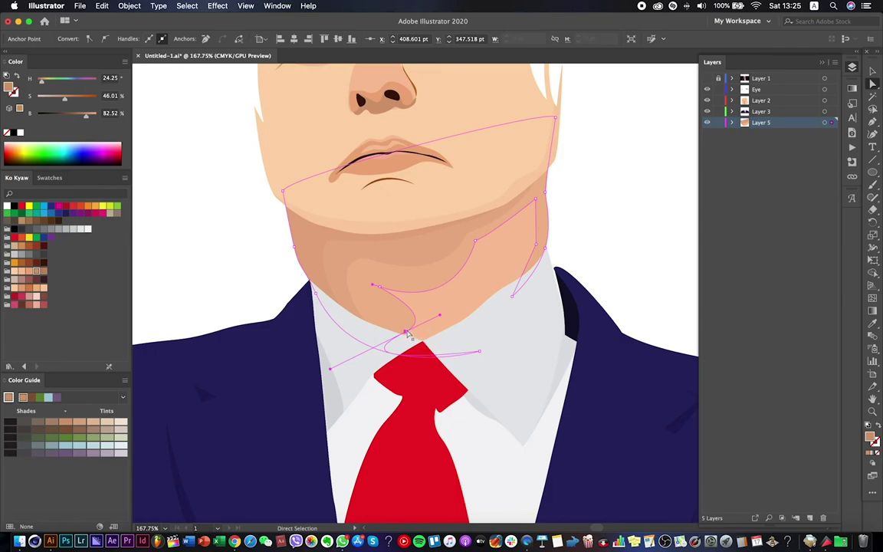
left_click(668, 259)
key("super+0")
key("super+s")
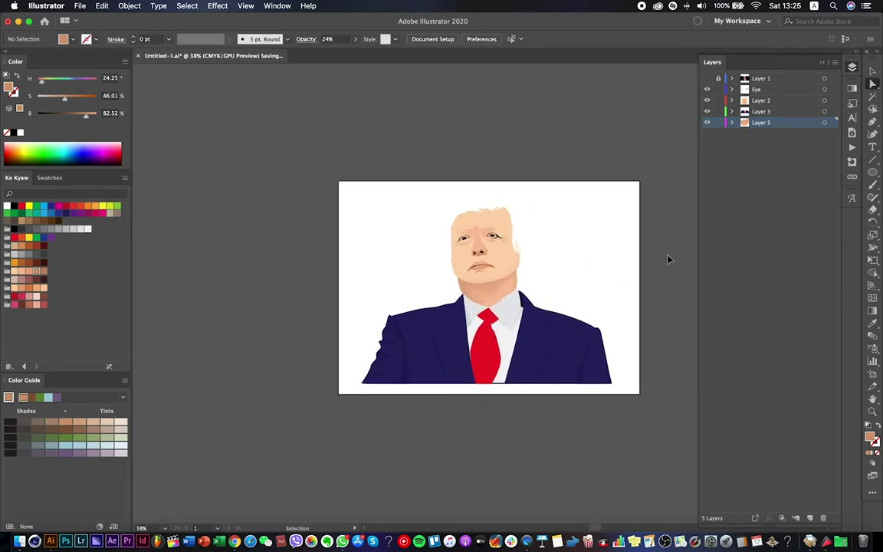
Fill the white hair shape with the light grey swatch (H 211.6, S 0.77, B 91.02) and save the document.
left_click(486, 198)
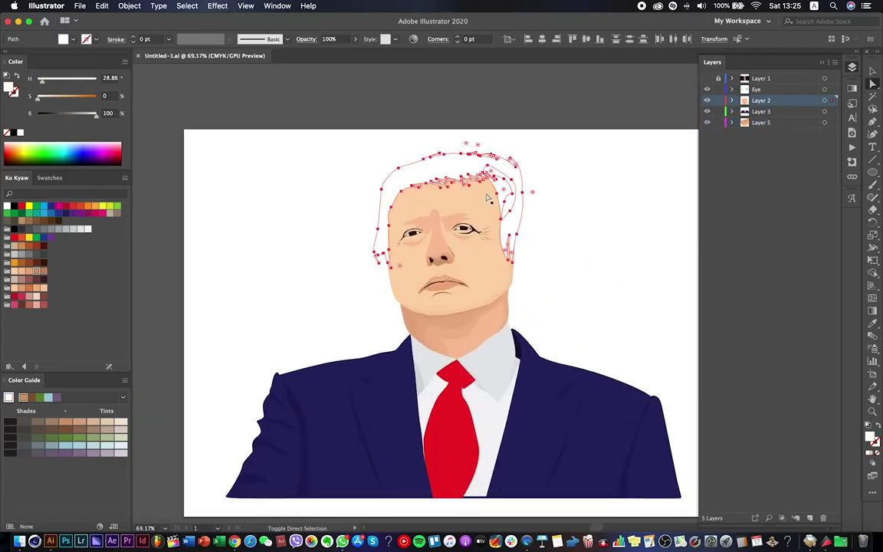
left_click(79, 229)
left_click(176, 201)
scroll(453, 238, "down", 2)
key("super+s")
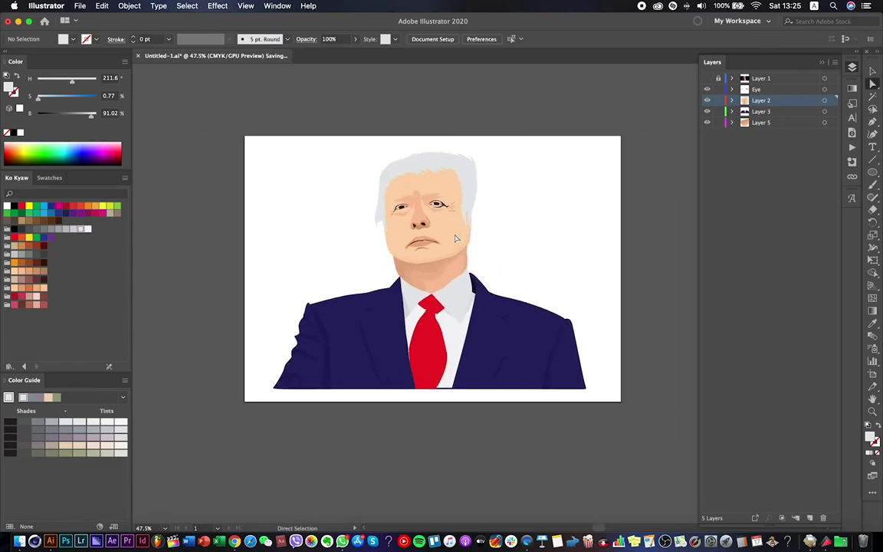
Show the reference photo, trace both ears with the Pen tool on Layer 2, and hide the photo again.
left_click(707, 80)
scroll(381, 227, "up", 5)
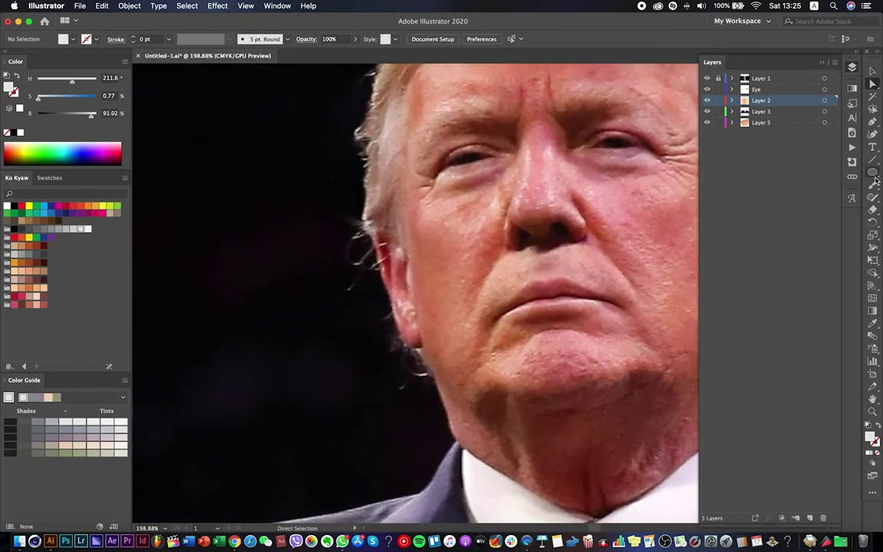
left_click(370, 220)
left_click(380, 250)
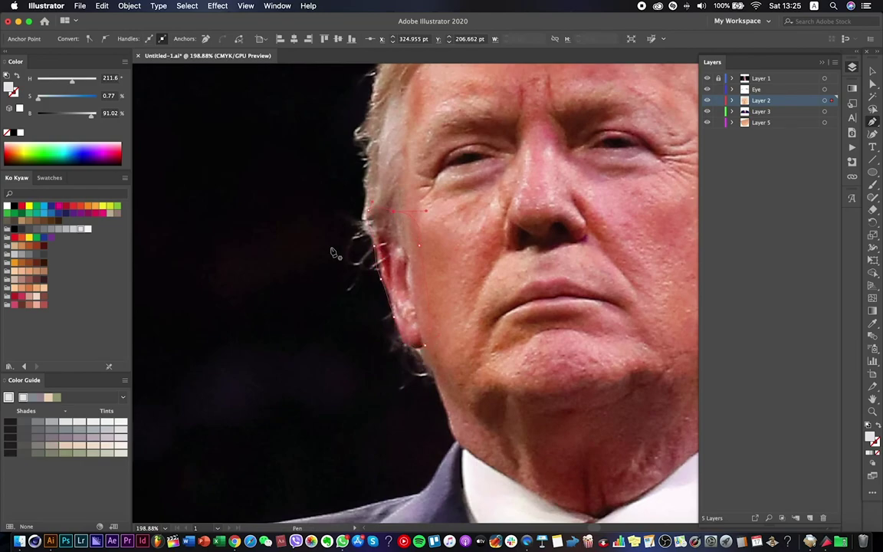
scroll(335, 254, "down", 5)
scroll(467, 278, "up", 5)
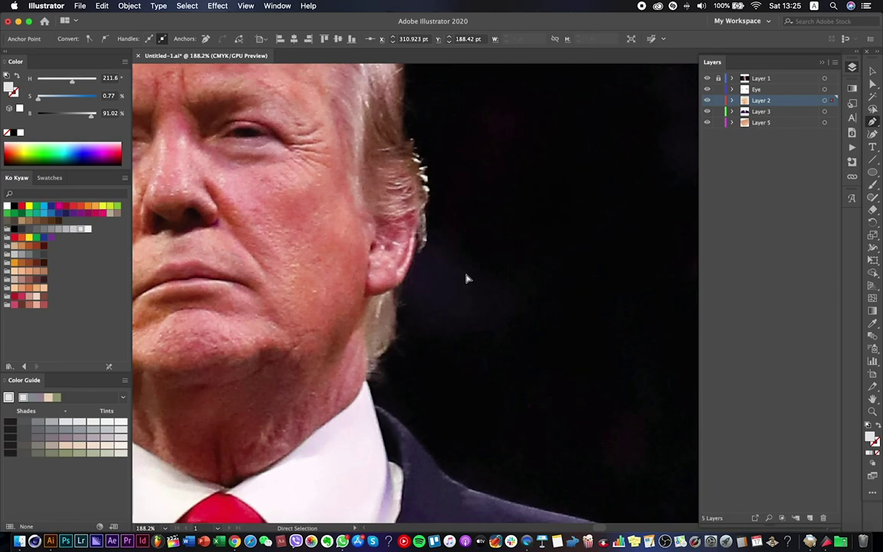
left_click(414, 266)
scroll(388, 265, "down", 5)
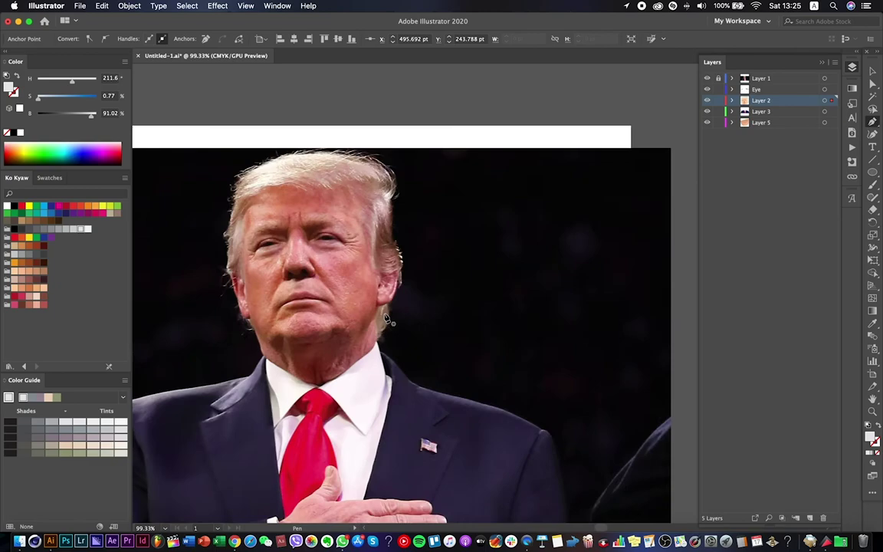
key("ctrl+3")
left_click(872, 83)
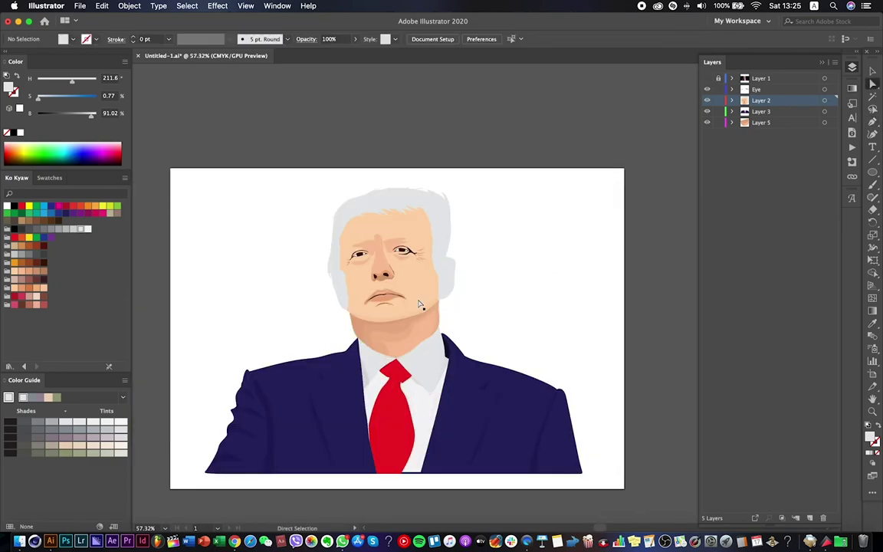
Fill both ear shapes with the face's base skin colour using the Eyedropper and deselect them.
scroll(420, 310, "up", 5)
left_click(875, 326)
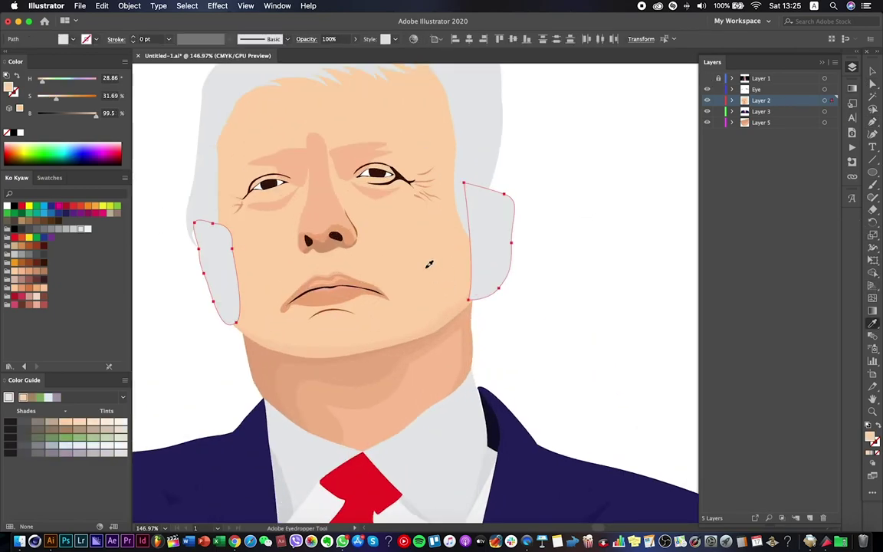
left_click(424, 258)
scroll(565, 282, "down", 4)
key("v")
key("ctrl+shift+a")
Cut both ear shapes from Layer 2 and paste them in place on Layer 5, behind the head and hair.
left_click(527, 274)
left_click(102, 5)
left_click(115, 54)
left_click(762, 122)
left_click(825, 123)
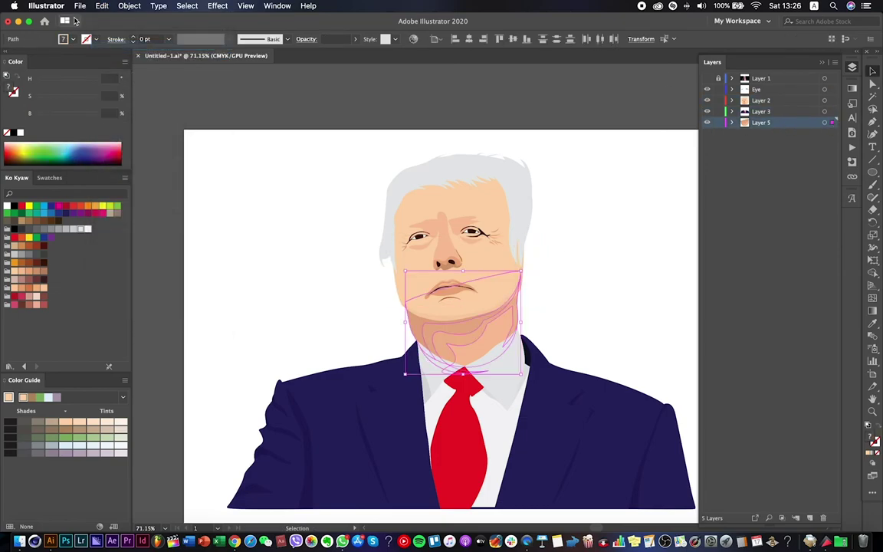
left_click(102, 5)
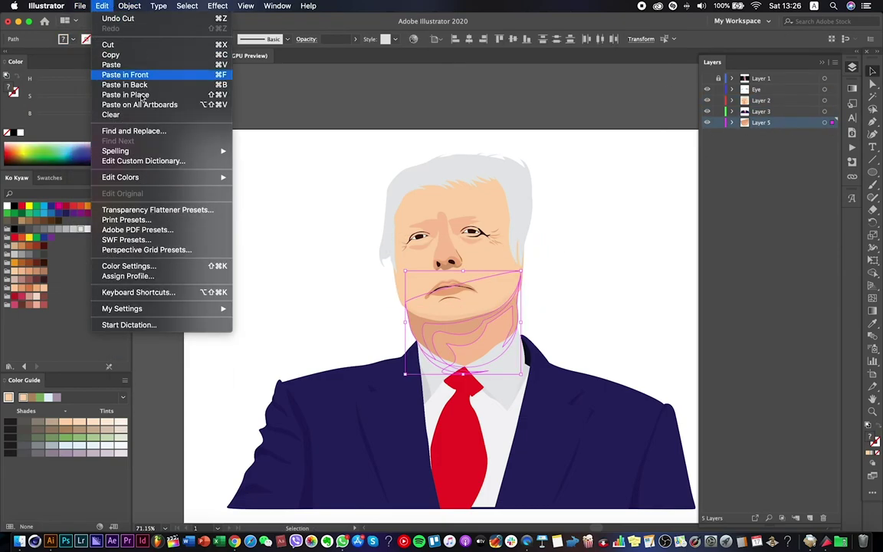
left_click(125, 95)
key("ctrl+shift+a")
scroll(532, 321, "down", 3)
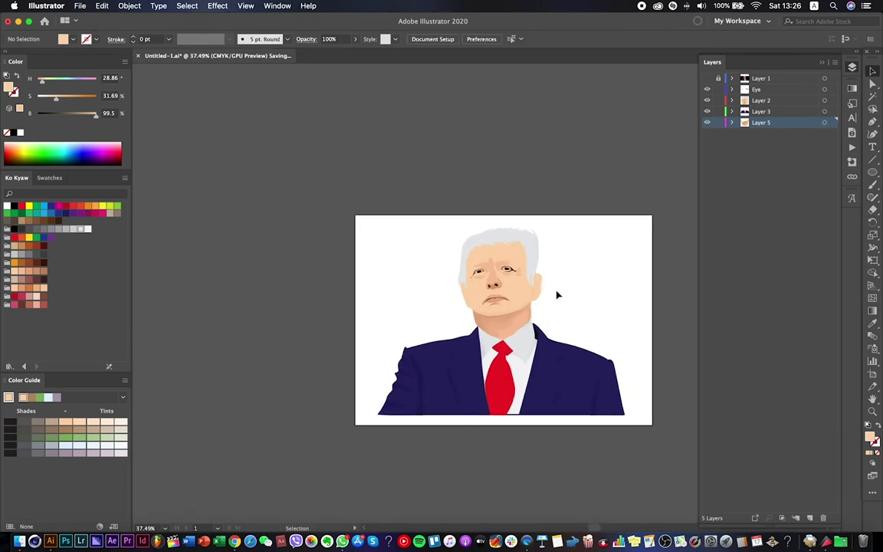
Select the face outline path on Layer 2 and open it in isolation mode.
scroll(539, 293, "up", 3)
scroll(549, 294, "down", 2)
scroll(579, 330, "up", 3)
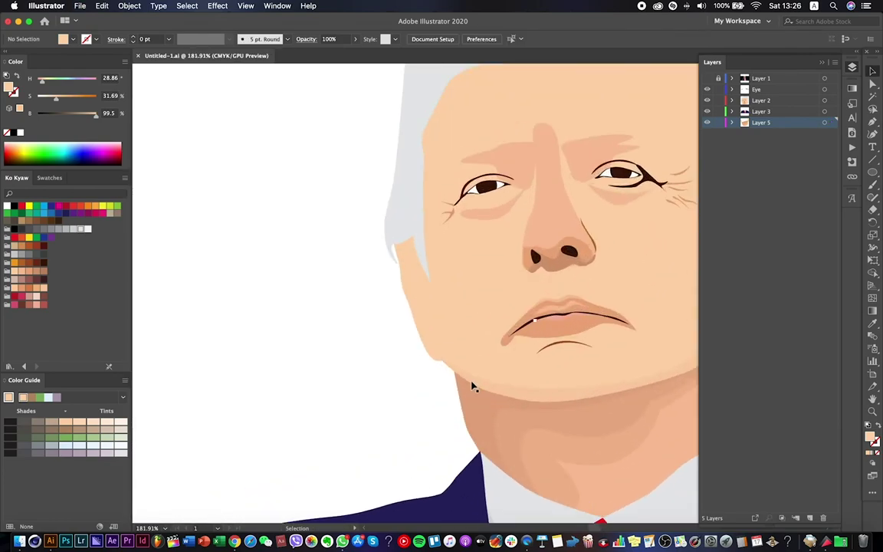
left_click(472, 384)
scroll(490, 295, "down", 3)
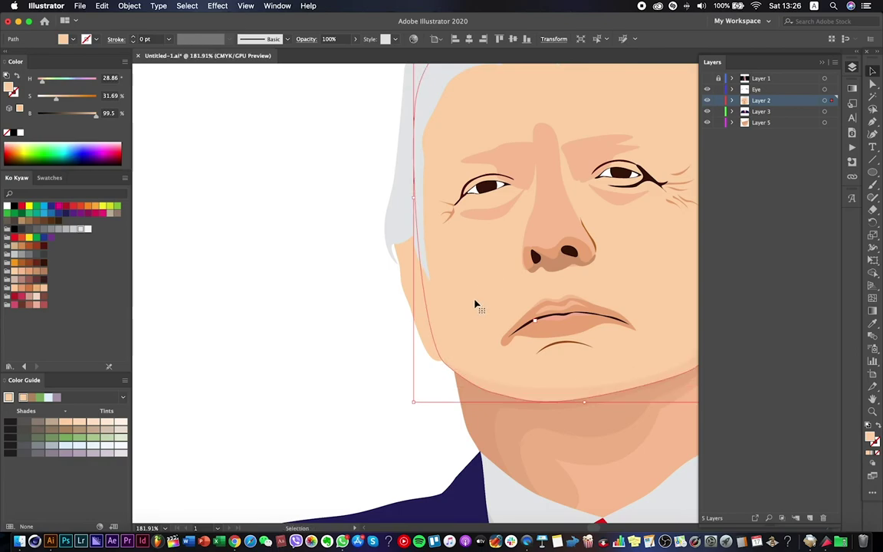
right_click(532, 231)
left_click(560, 305)
Redraw the isolated face path with the Pen tool as a narrow band along the forehead and image-left cheek.
left_click(873, 121)
left_click(528, 351)
left_click(558, 331)
left_click(564, 289)
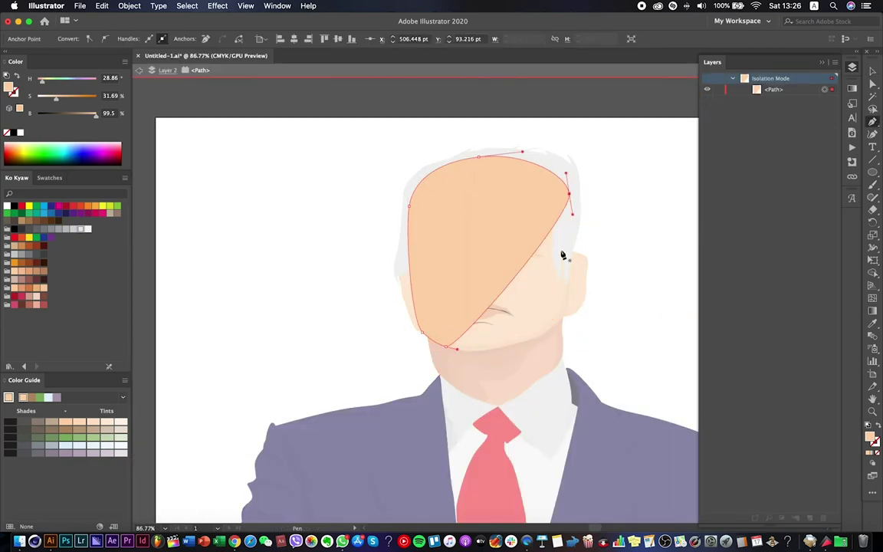
left_click_drag(512, 284, 406, 243)
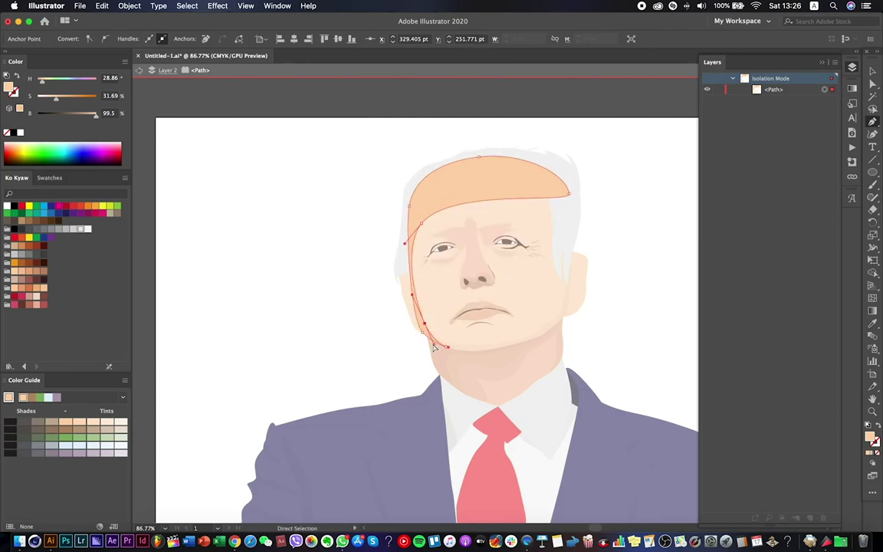
left_click_drag(426, 328, 424, 208)
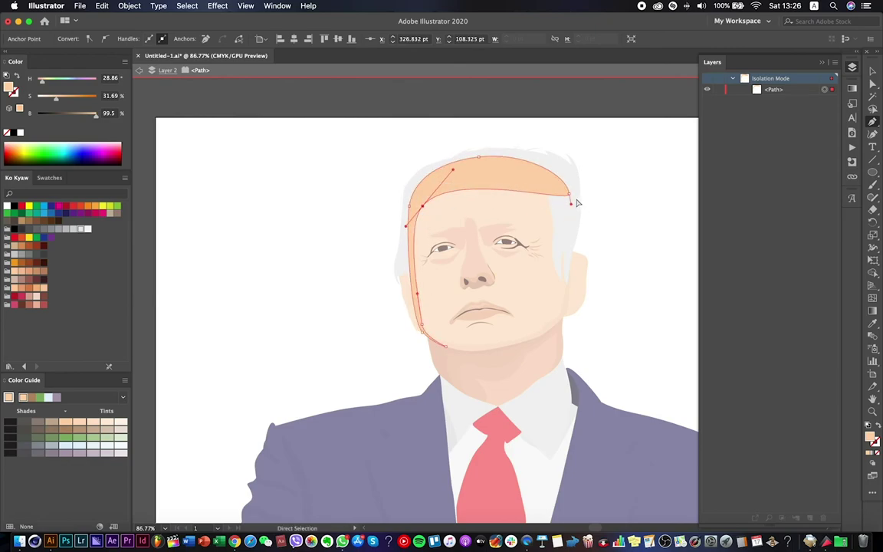
Curve the band's inner edge down the image-right temple and end it in a point beside the ear.
left_click_drag(522, 213, 563, 248)
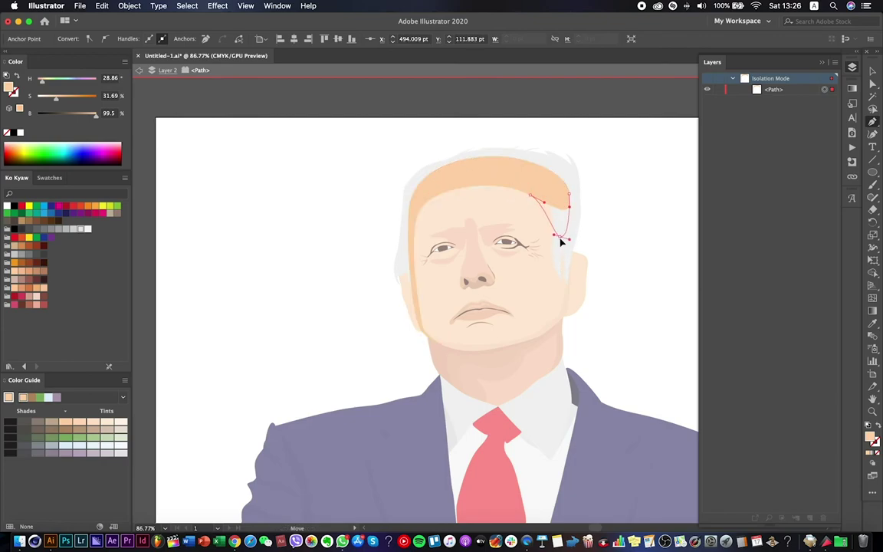
left_click(563, 253)
left_click(558, 203, "super")
left_click(565, 296)
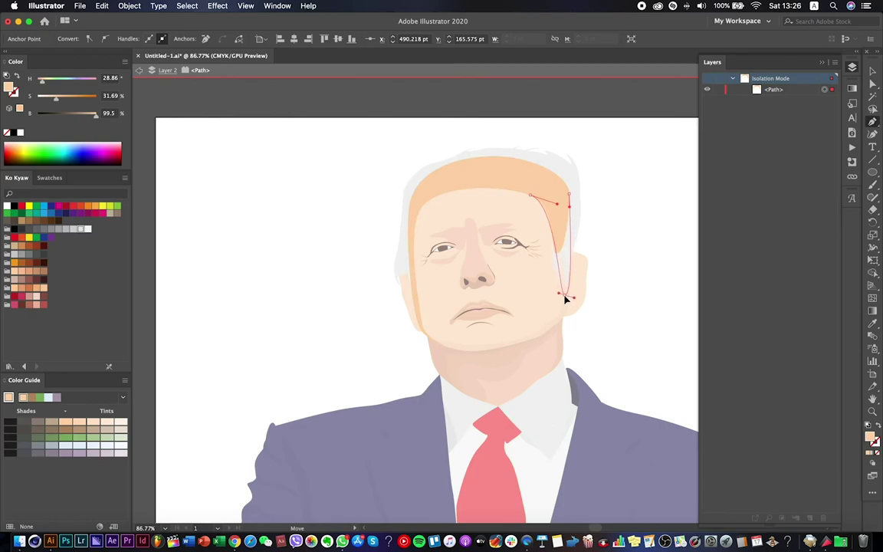
left_click_drag(542, 280, 565, 299)
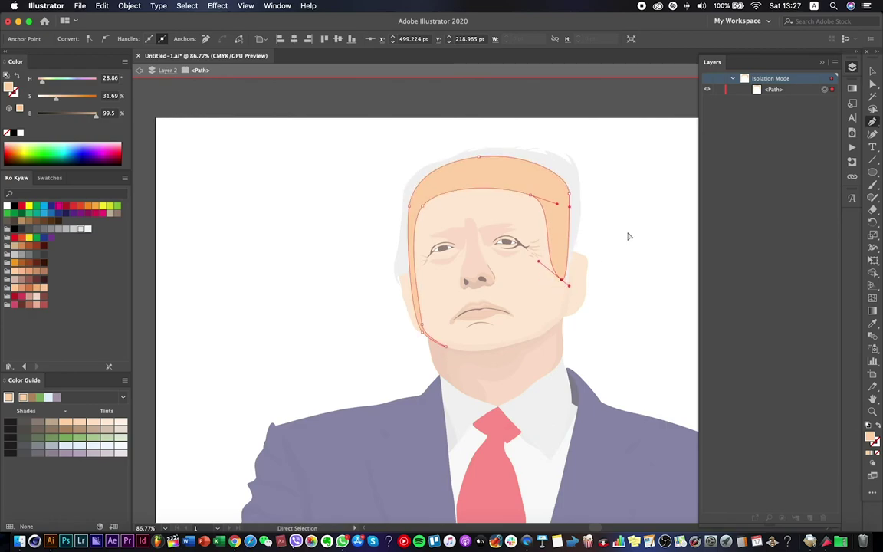
Leave isolation mode, give the band the brown skin shading fill at 10% opacity using the Eyedropper, and deselect it.
key("Escape")
left_click(429, 207)
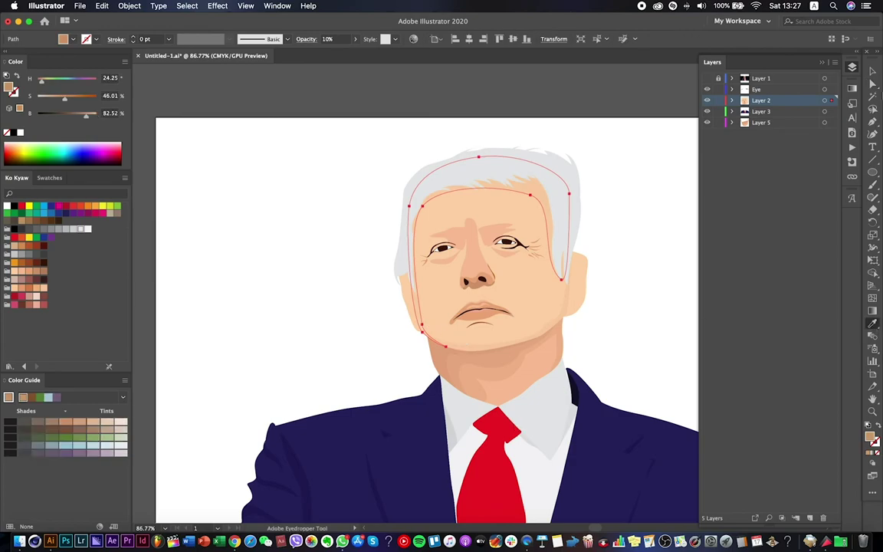
left_click(649, 232)
scroll(649, 232, "down", 2)
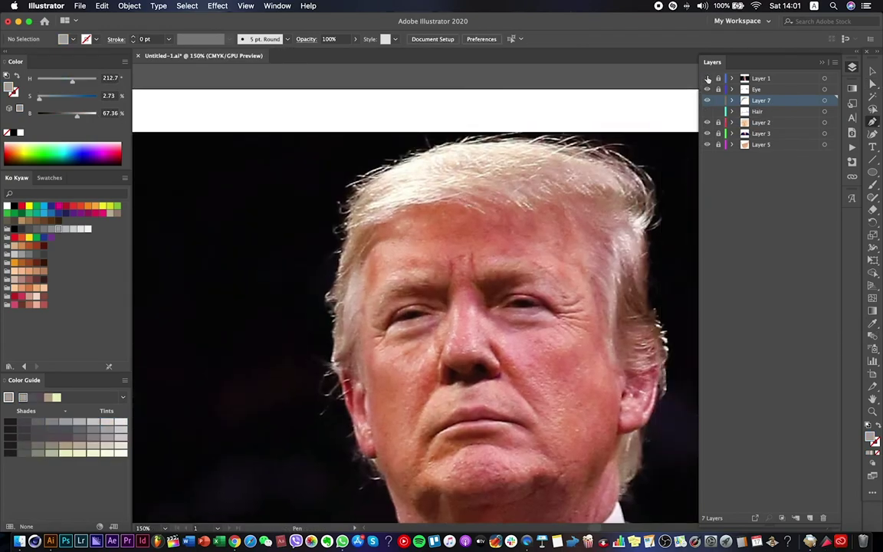
Hide the reference photo and draw a forked grey hair strand above the first one at the image-left hairline on Layer 7.
left_click(707, 78)
left_click(360, 210)
mouse_move(458, 208)
left_mouse_down()
mouse_move(508, 239)
mouse_move(518, 226)
mouse_move(458, 207)
left_mouse_up()
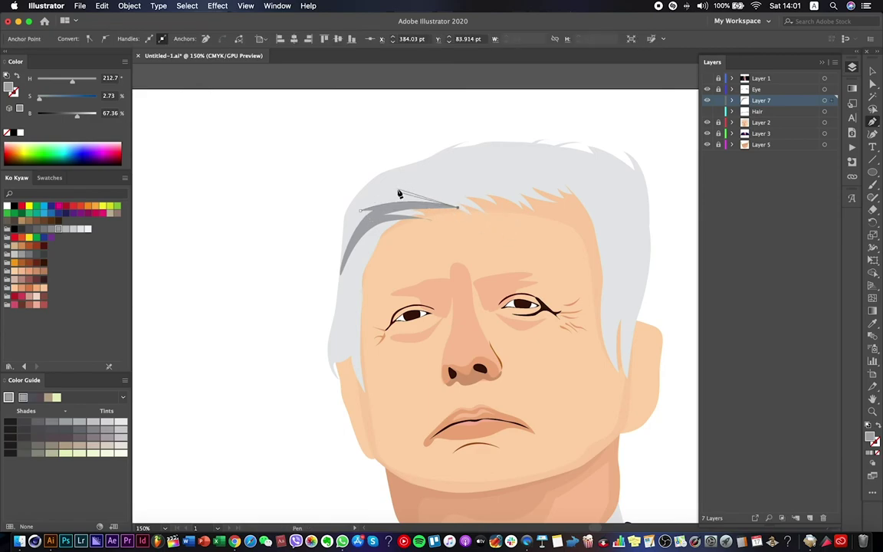
scroll(399, 194, "up", 3)
left_click_drag(391, 189, 350, 195)
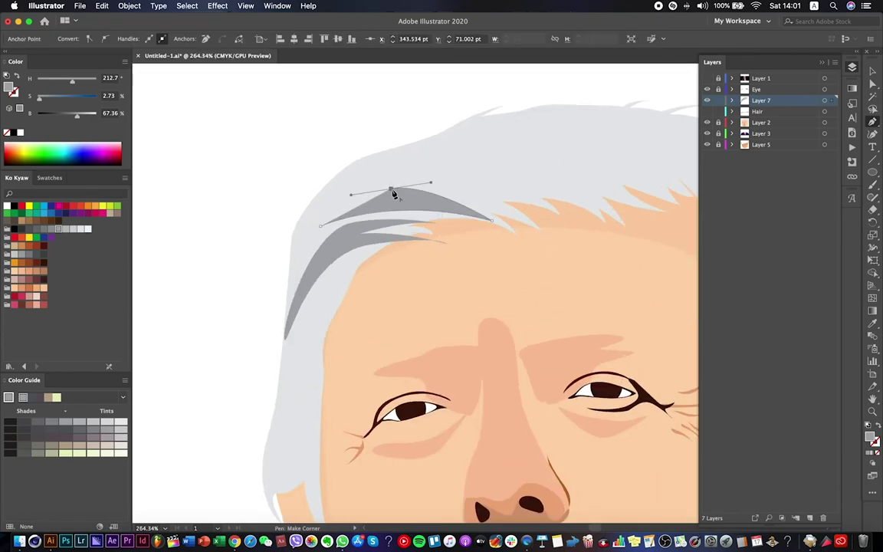
key("ctrl+z")
left_click_drag(400, 203, 340, 222)
key("ctrl+z")
left_click(511, 212)
left_click(291, 270)
Draw a thin curved grey strand directly above the forked strand, tapering toward the middle of the hairline, and deselect it.
scroll(283, 184, "right", 5)
left_click(262, 201)
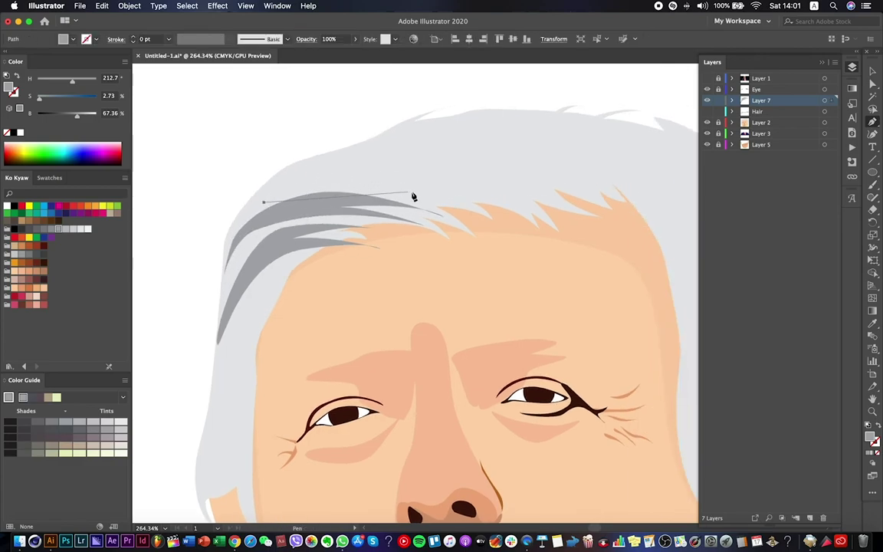
left_click_drag(441, 204, 544, 235)
left_click_drag(263, 202, 211, 252)
left_click(340, 163, "super")
Draw a longer grey strand with a forked tip above the existing strands, reaching toward the centre of the fringe.
left_click(304, 177)
left_click_drag(463, 205, 508, 229)
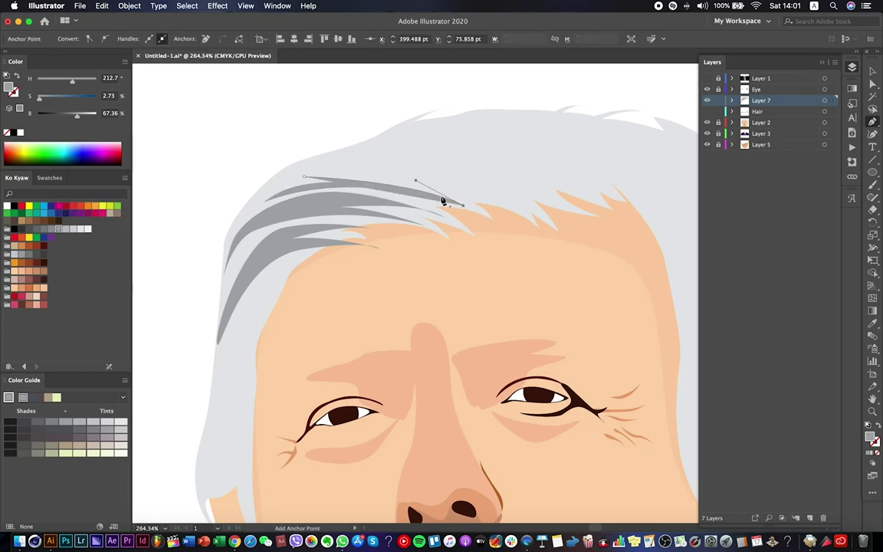
scroll(461, 199, "up", 3)
left_click_drag(568, 223, 607, 248)
mouse_move(177, 163)
left_mouse_down()
mouse_move(167, 161)
mouse_move(177, 168)
left_mouse_up()
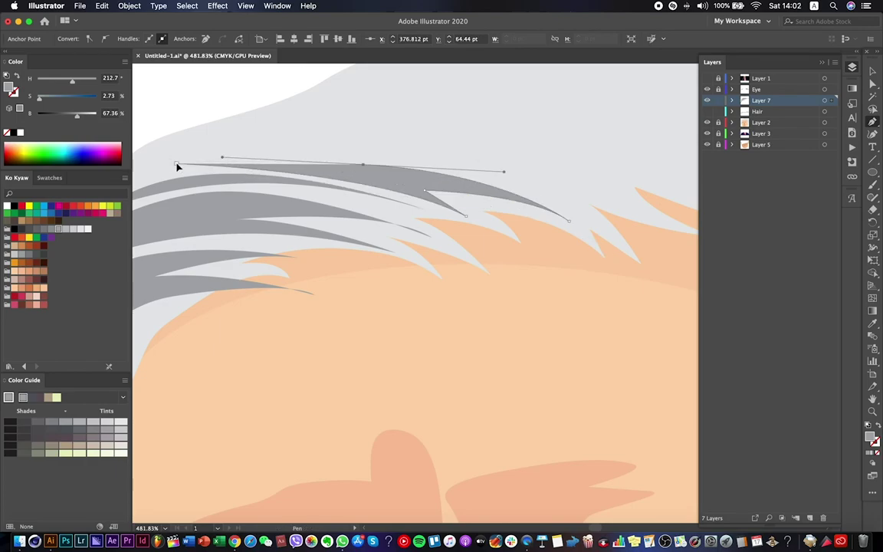
scroll(390, 167, "down", 3)
left_click(300, 126, "super")
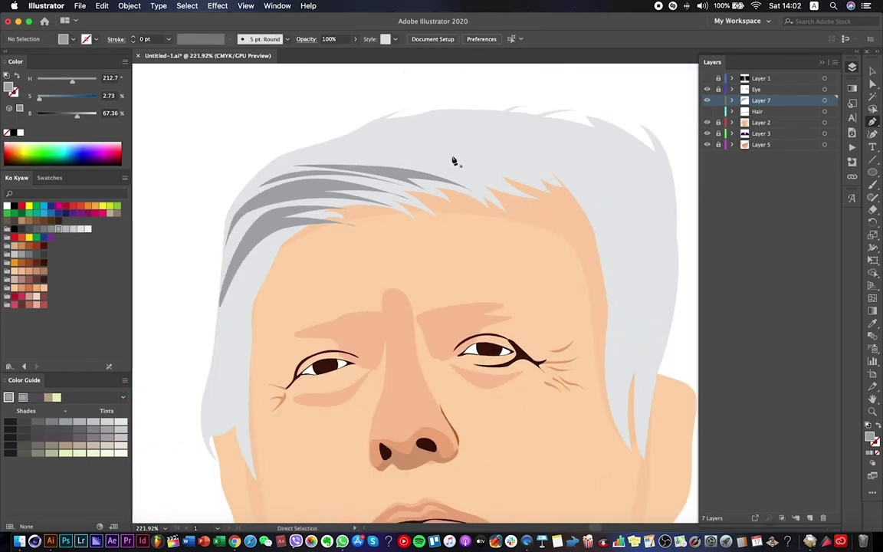
Draw a thin curved grey strand near the crown, above the existing fringe strands, and deselect it.
left_click(332, 158)
left_click(457, 119)
left_click(489, 125)
left_click(334, 159)
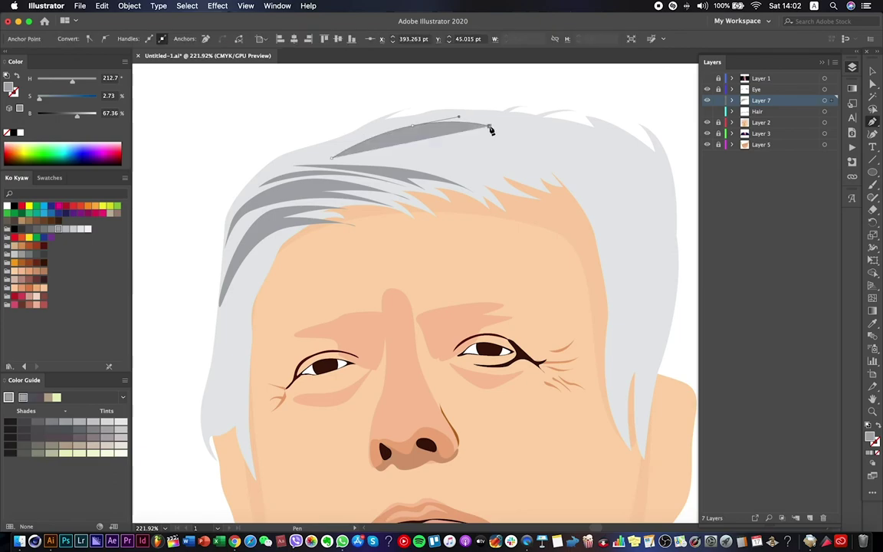
left_click(414, 152, "super")
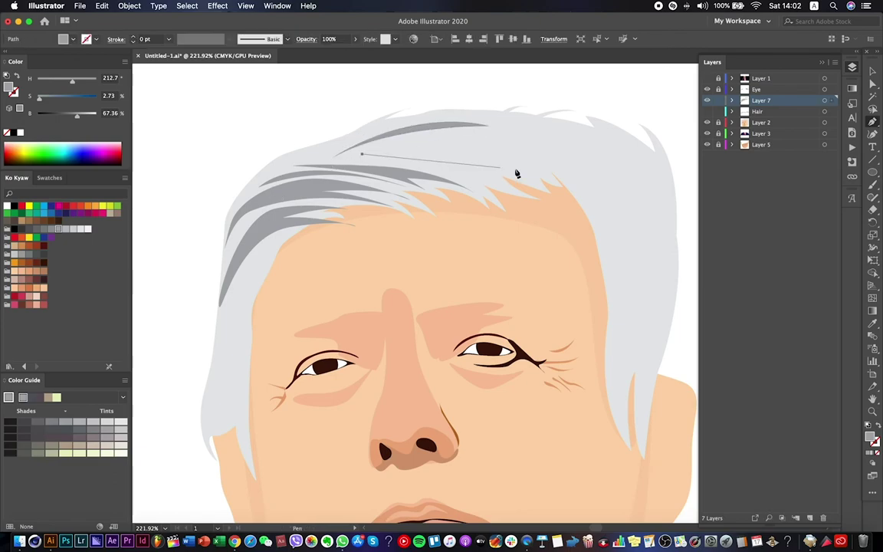
Draw the curved upper edge and forked tip of a broad grey strand across the middle of the fringe.
left_click_drag(479, 173, 528, 201)
scroll(529, 197, "up", 2)
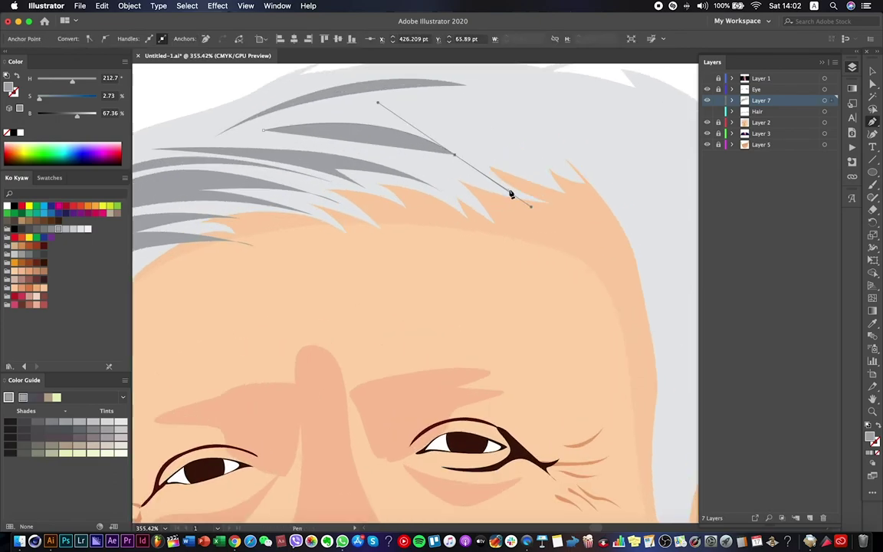
left_click(512, 192)
left_click_drag(413, 144, 368, 152)
scroll(459, 200, "up", 2)
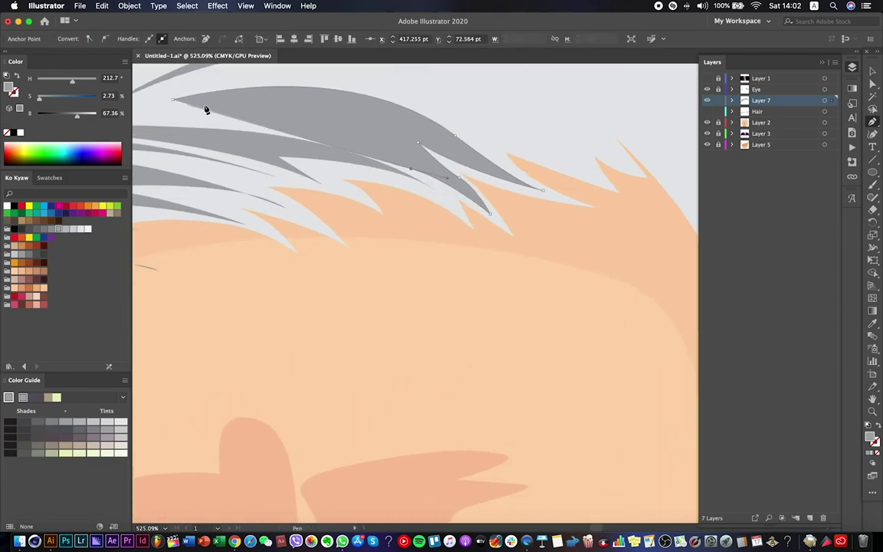
scroll(205, 110, "left", 5)
Close the broad strand with a notched, two-pointed root at its image-left end, refine its curves, and deselect it.
left_click_drag(335, 143, 177, 156)
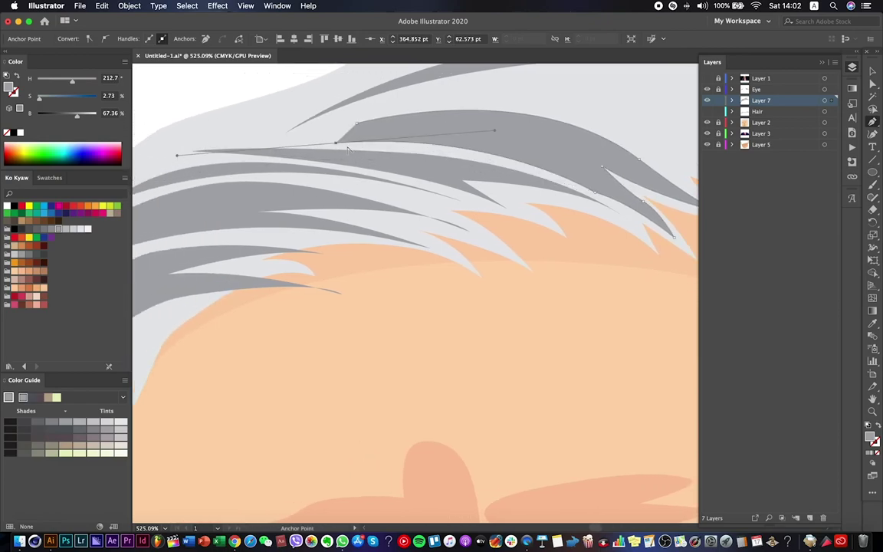
left_click_drag(485, 143, 540, 162)
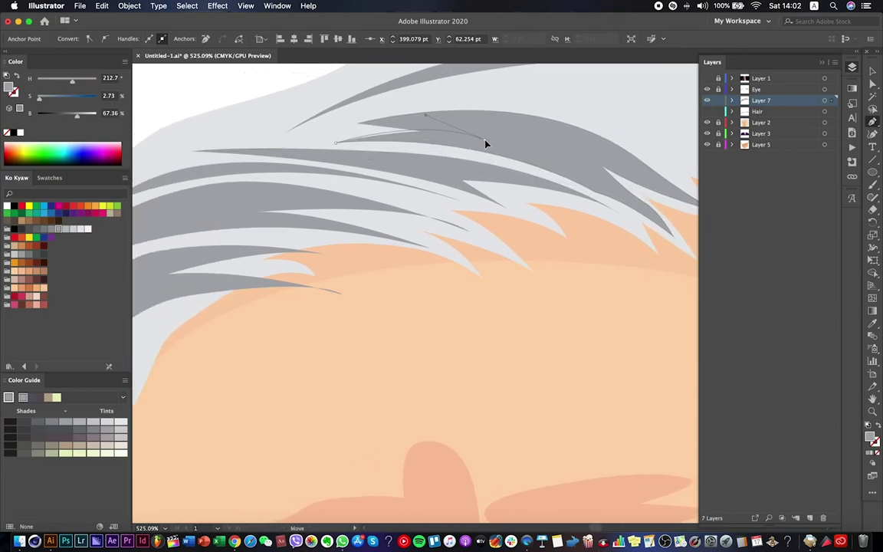
left_click(335, 142)
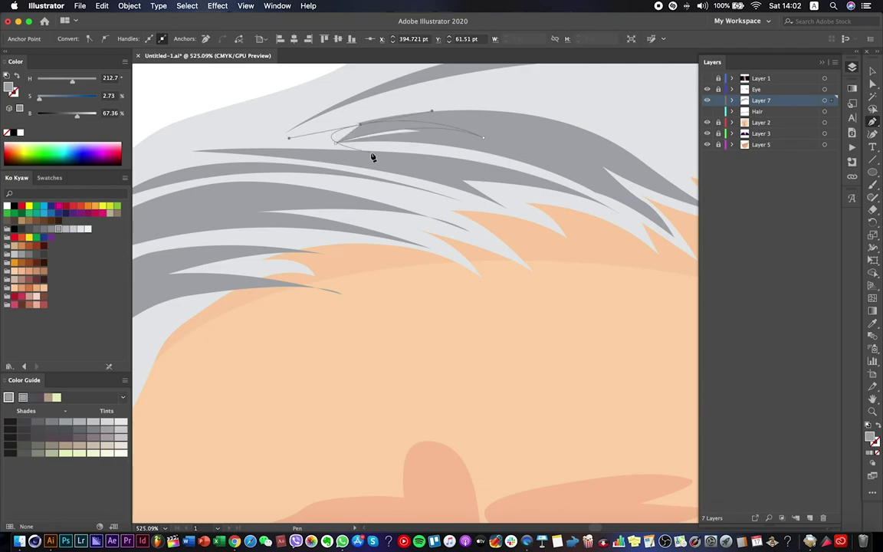
scroll(373, 156, "down", 5)
scroll(387, 137, "up", 5)
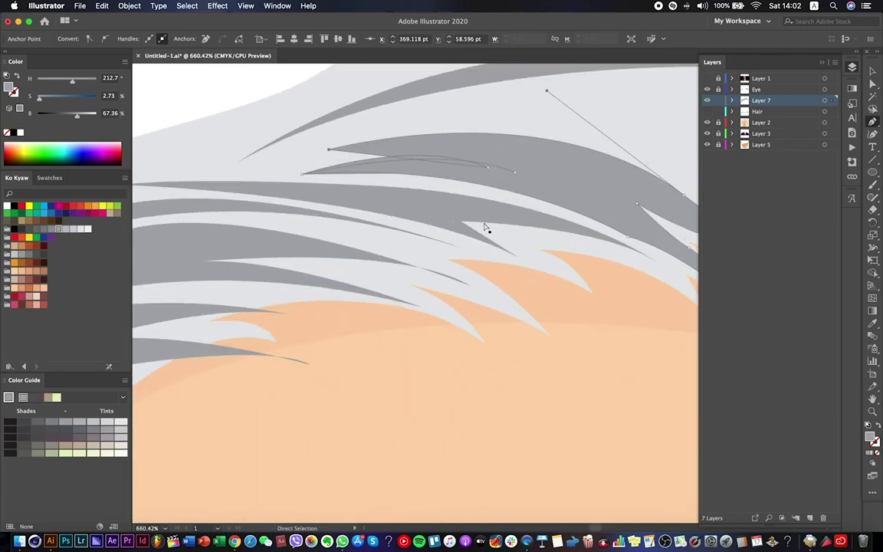
key("p")
left_click(330, 150)
scroll(365, 199, "down", 5)
key("super+shift+a")
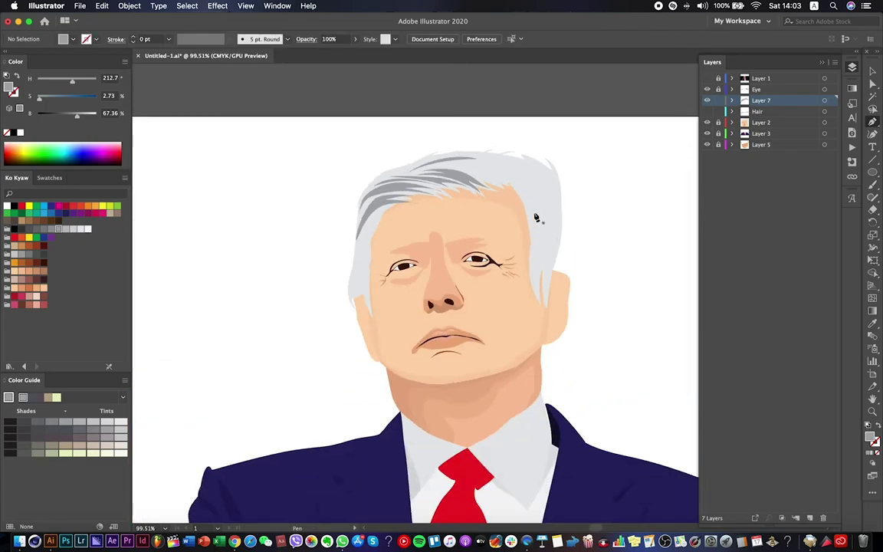
Draw a forked grey strand at the image-right end of the fringe, with a sharp spike rising toward the crown.
scroll(536, 107, "up", 1)
scroll(498, 139, "up", 3)
left_click(343, 155)
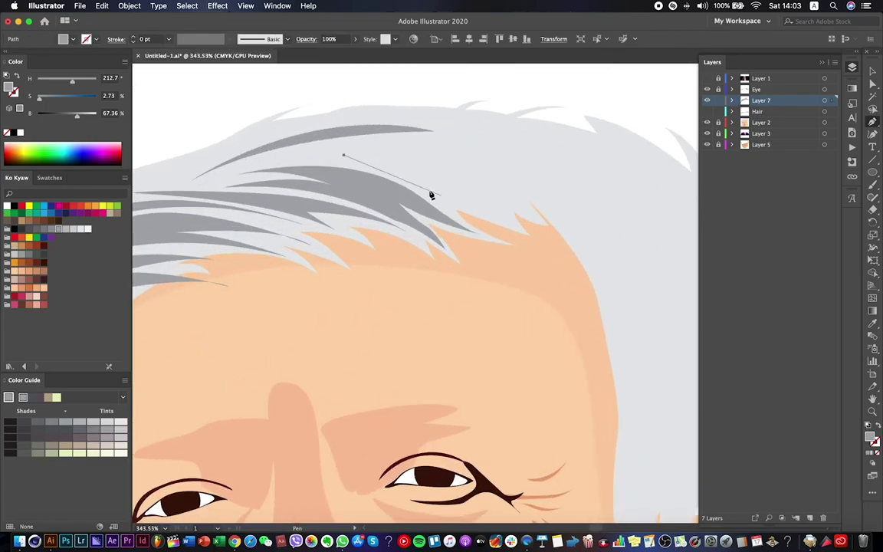
left_click_drag(445, 194, 468, 212)
left_click_drag(522, 232, 488, 188)
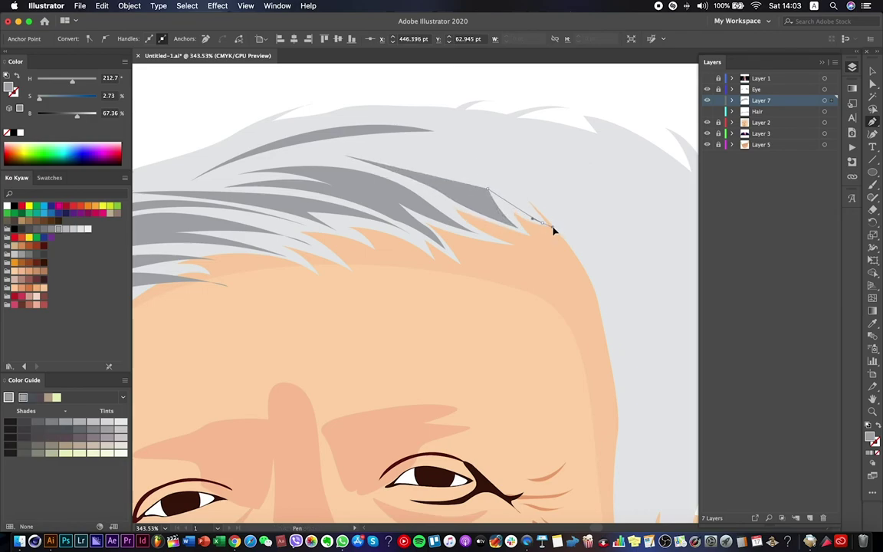
left_click_drag(543, 223, 546, 227)
left_click_drag(499, 177, 480, 171)
left_click(465, 121)
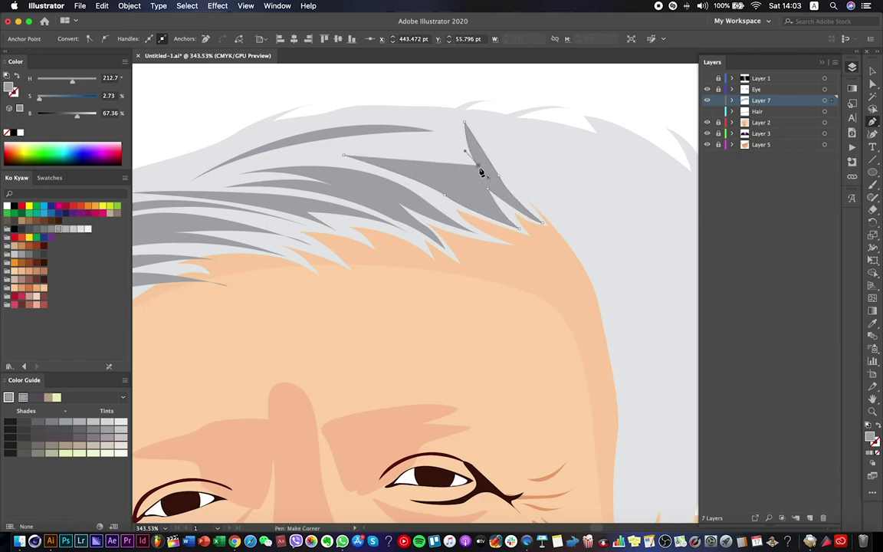
left_click_drag(345, 157, 386, 159)
Draw a wavy tapered grey strand just above the spiked one, smooth its curve by removing and adjusting anchors, and deselect it.
left_click(368, 142)
left_click_drag(469, 164, 395, 154)
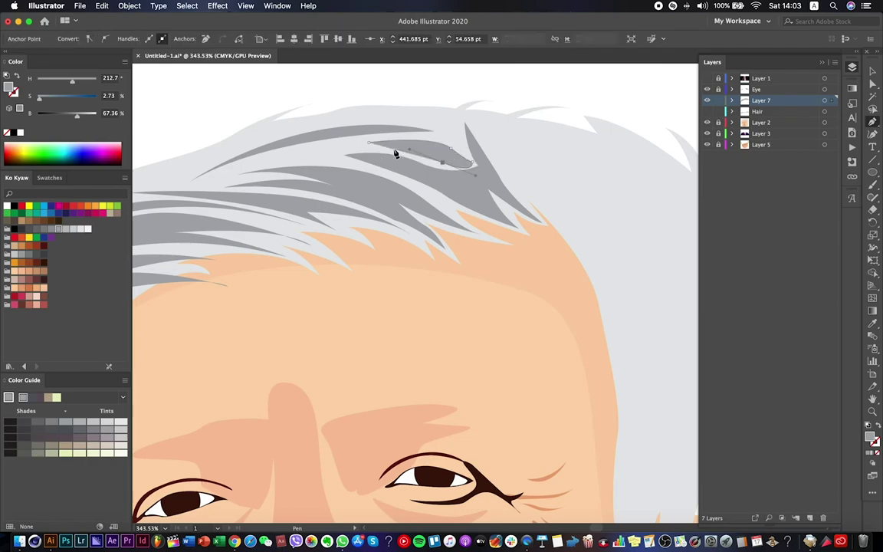
left_click(368, 142)
left_click_drag(370, 145, 325, 147)
left_click_drag(410, 154, 445, 142)
key("minus")
left_click_drag(450, 163, 352, 149)
key("super+shift+a")
Extend the image-left end of the topmost grey strand farther down toward the hair outline and deselect it.
scroll(388, 307, "down", 5)
scroll(389, 233, "up", 5)
left_click(388, 232)
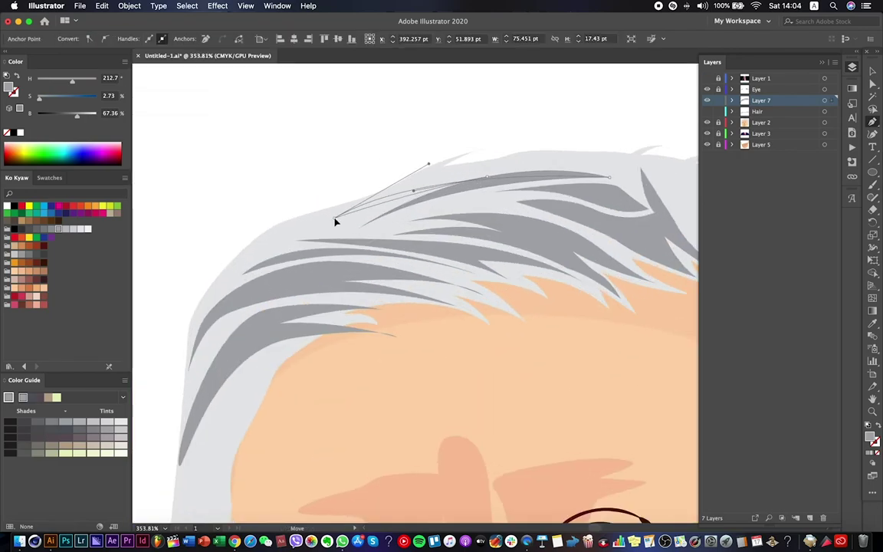
key("super+shift+a")
Draw a short thin grey strand directly beneath the topmost one, tapering at both ends, and deselect it.
scroll(239, 212, "down", 5)
scroll(394, 193, "up", 4)
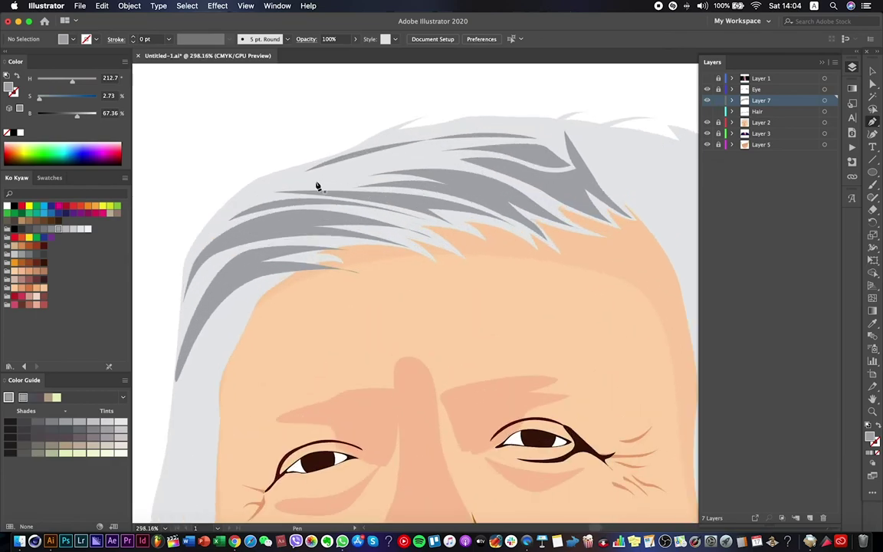
left_click(314, 182)
left_click(392, 152)
left_click(448, 164)
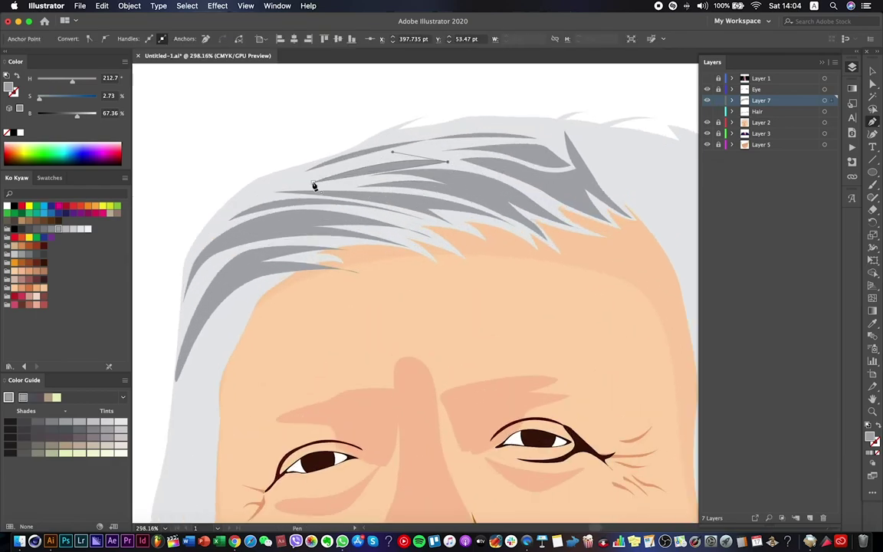
key("super+shift+a")
Lengthen the upper tip of the wide forked strand at the image-left hairline, adjust its outer root anchors, and deselect it.
left_click_drag(404, 223, 439, 247)
key("super+shift+a")
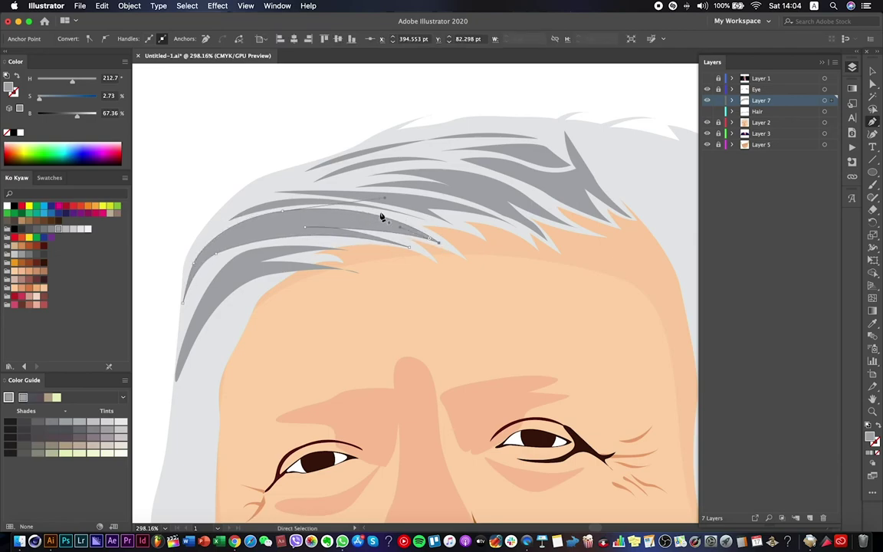
scroll(305, 207, "down", 5)
scroll(305, 207, "up", 4)
left_click(372, 298)
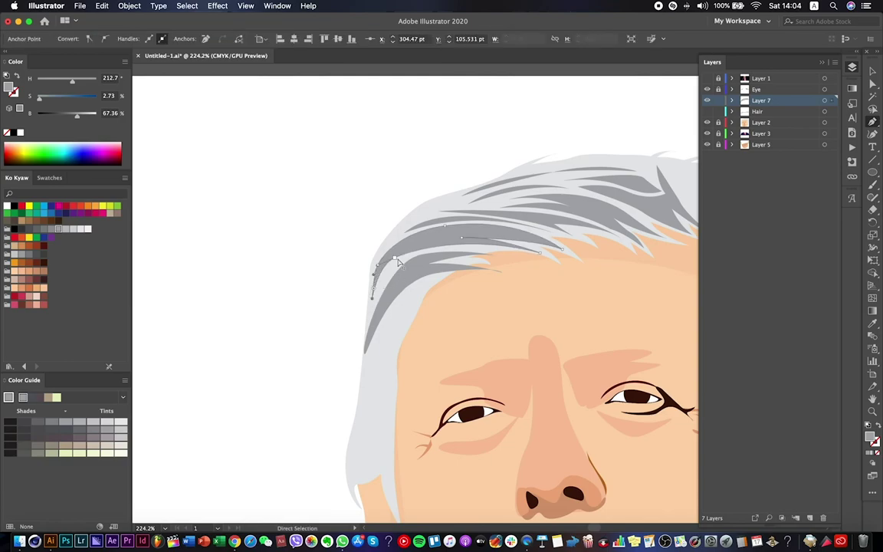
left_click(377, 268)
key("super+shift+a")
Save the document and briefly show the reference photo to compare it with the drawn hair.
scroll(315, 241, "down", 4)
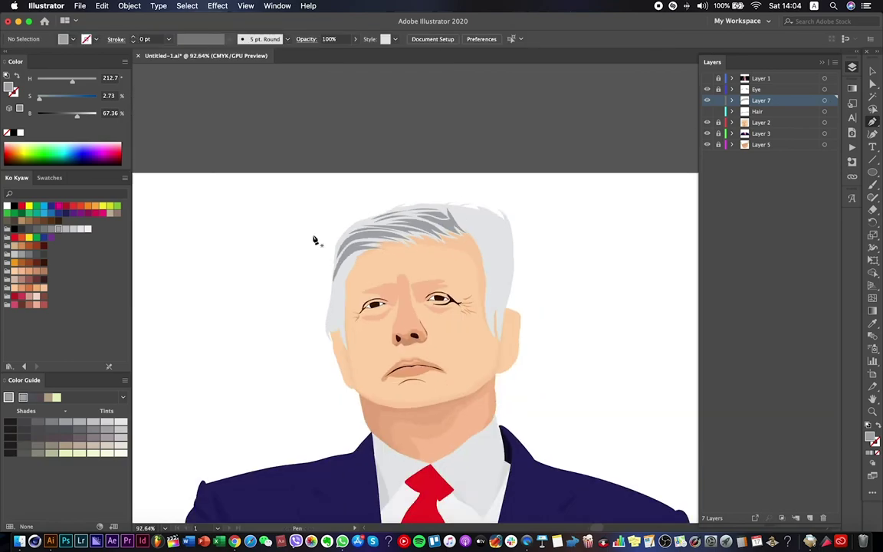
scroll(359, 204, "up", 3)
key("super+s")
scroll(536, 154, "down", 2)
left_click(706, 78)
left_click(706, 78)
scroll(364, 226, "up", 3)
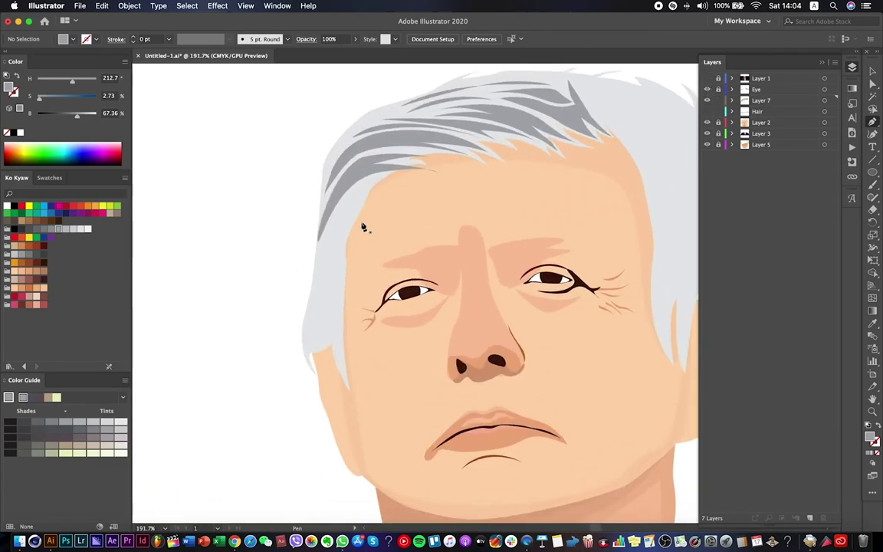
Try tracing a jagged grey strand along the image-left temple over the reference photo, then hide the photo.
left_click(706, 78)
left_click(353, 232)
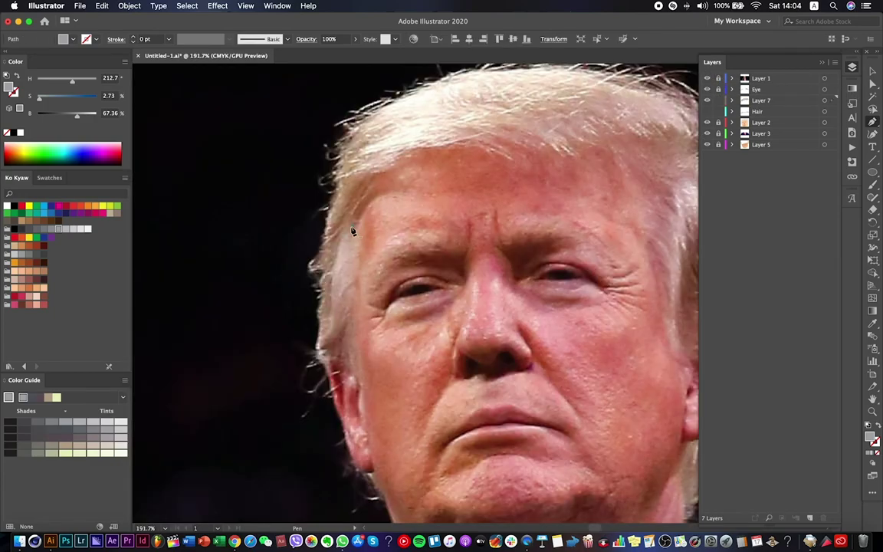
left_click(324, 351)
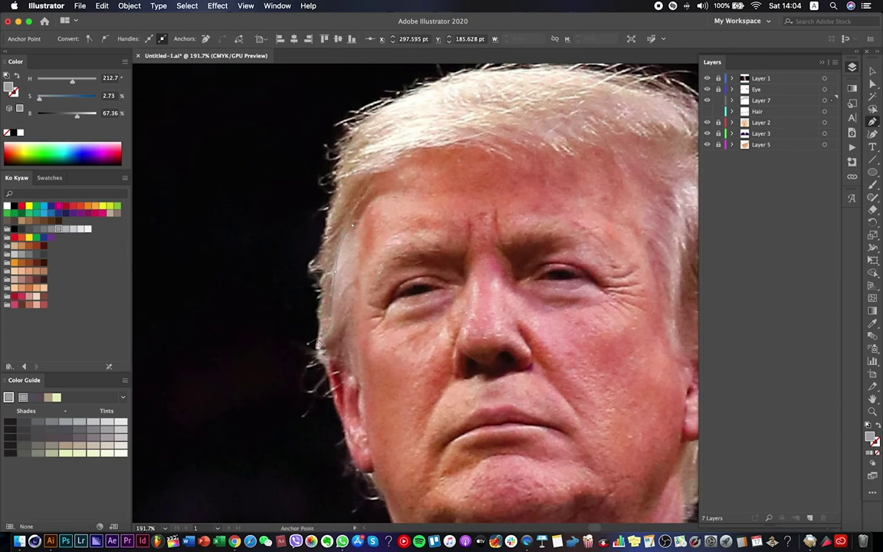
scroll(352, 335, "up", 3)
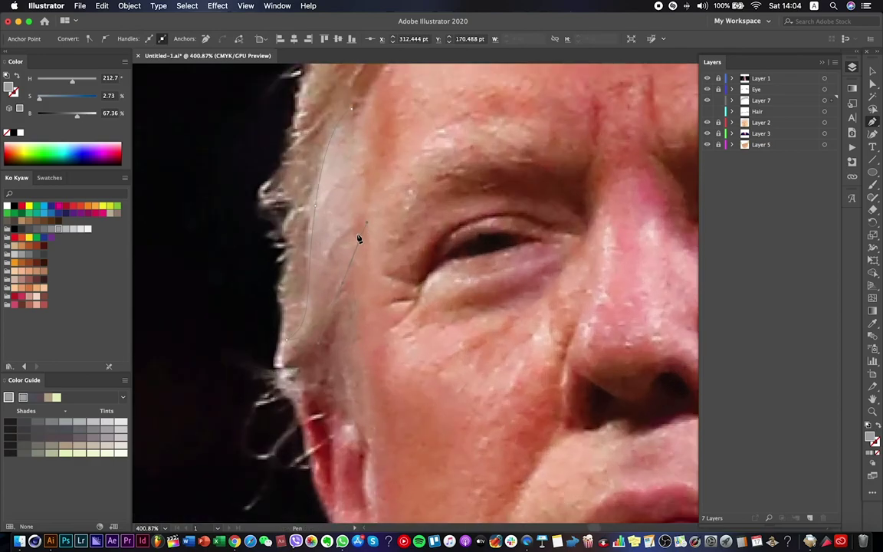
scroll(335, 280, "up", 3)
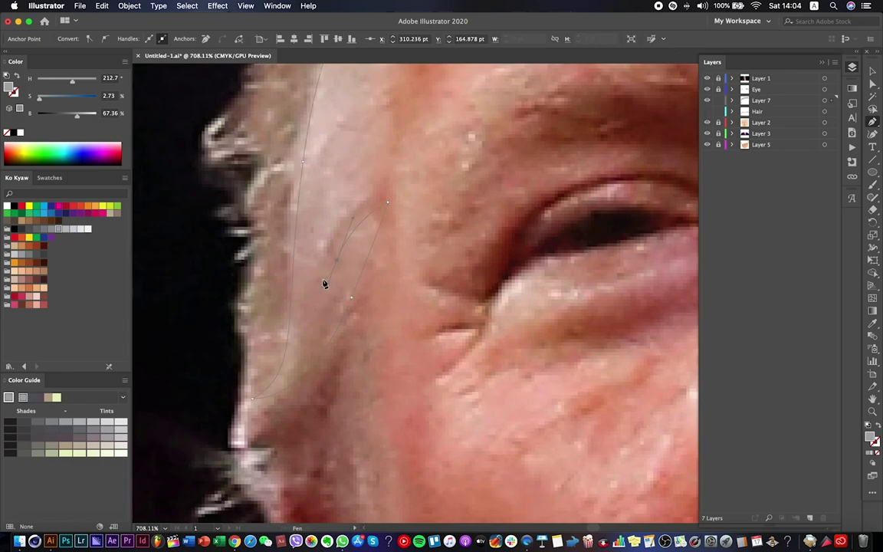
scroll(393, 184, "down", 3)
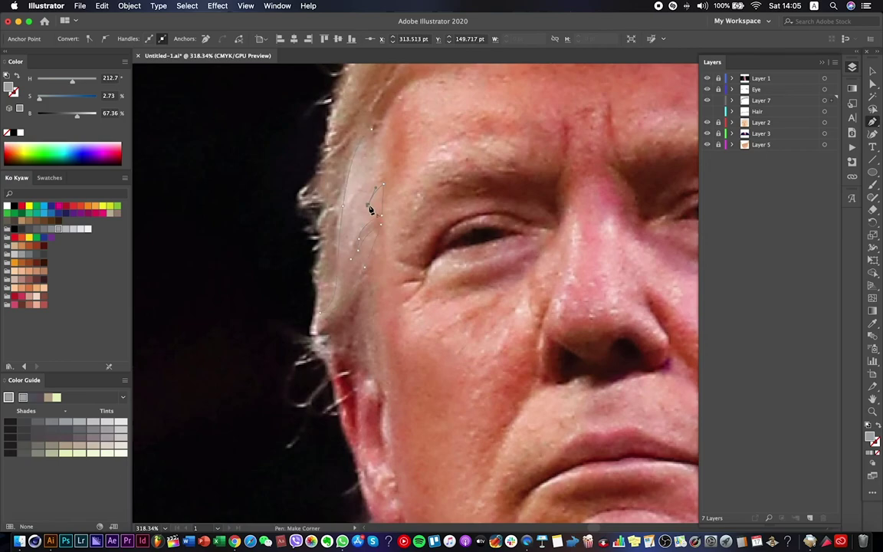
scroll(371, 209, "up", 2)
scroll(398, 173, "down", 3)
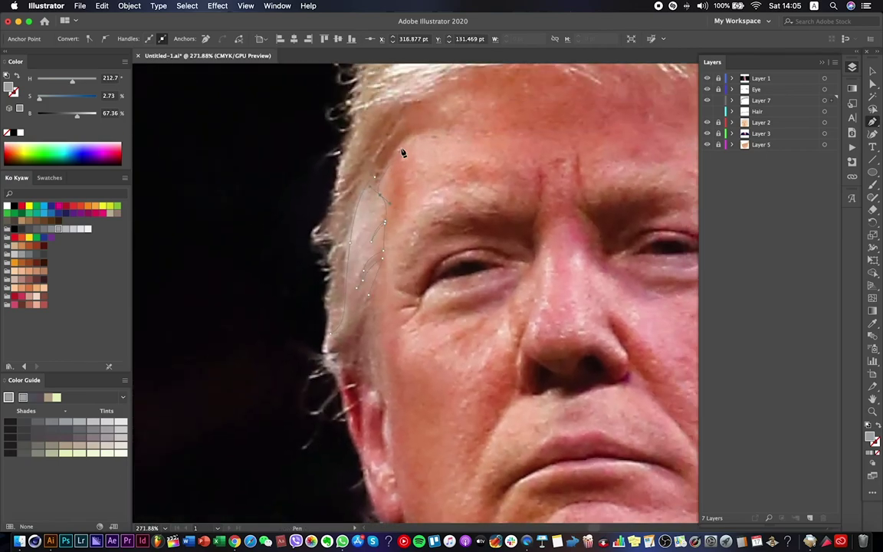
scroll(674, 153, "down", 4)
left_click(707, 79)
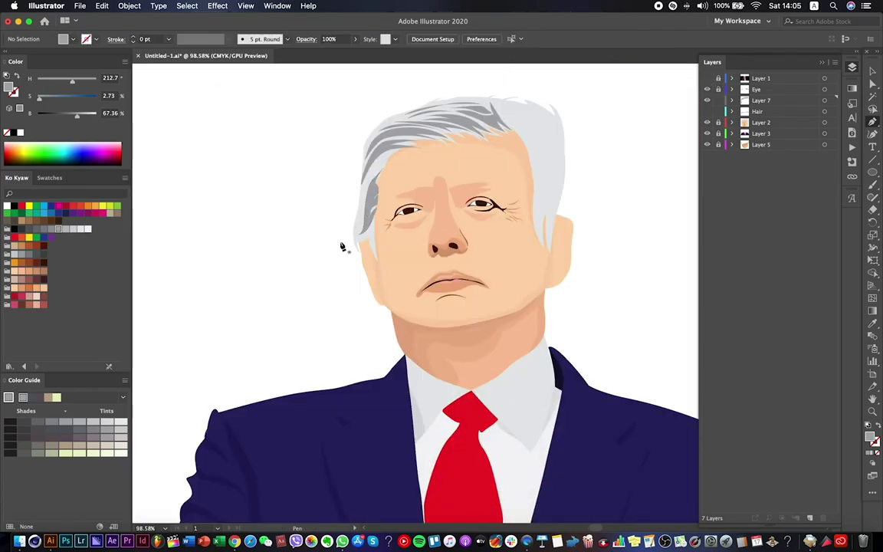
Delete the jagged grey strand at the image-left temple.
scroll(374, 215, "up", 3)
scroll(347, 187, "down", 2)
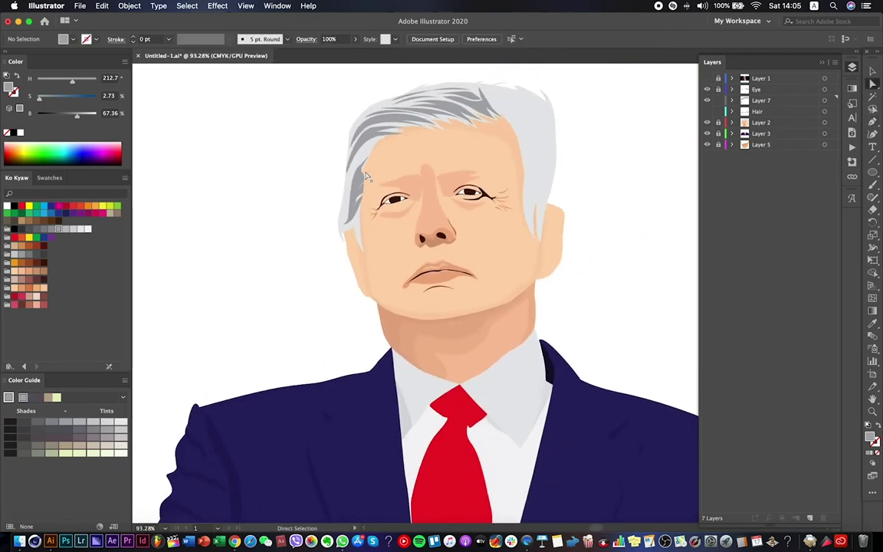
scroll(351, 203, "up", 1)
key("a")
left_click(351, 203)
key("super+shift+a")
scroll(351, 203, "down", 2)
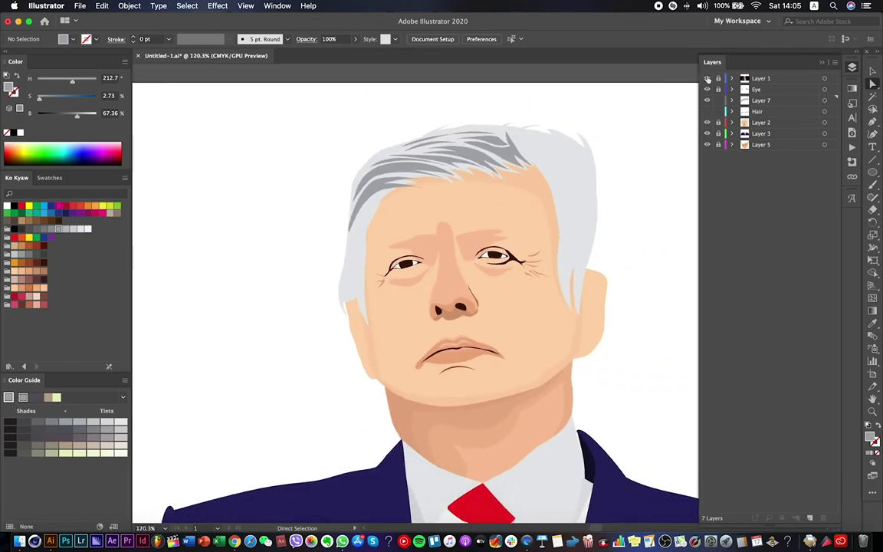
Compare the portrait with the reference photo, make the Hair layer visible, and keep Layer 2 shown with the photo hidden.
left_click(706, 78)
left_click(706, 123)
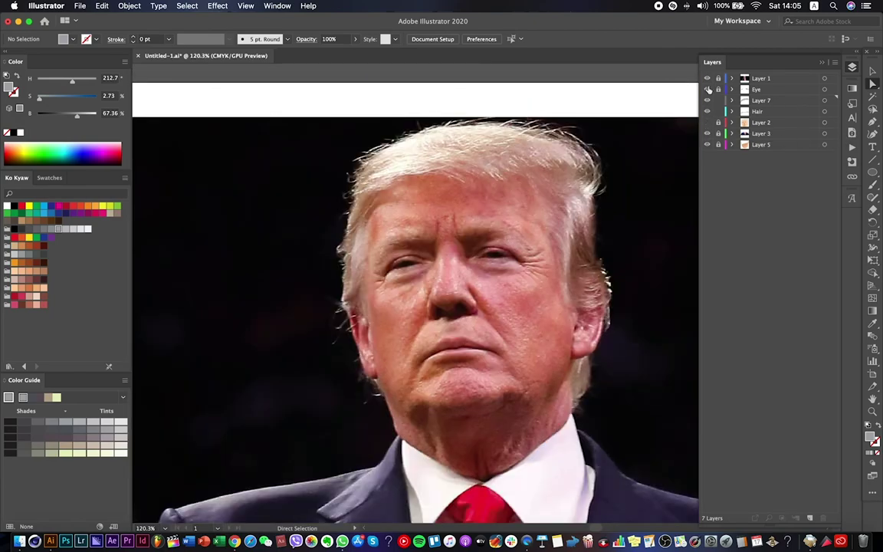
left_click(707, 78)
scroll(422, 222, "down", 2)
left_click(707, 123)
scroll(522, 164, "up", 3)
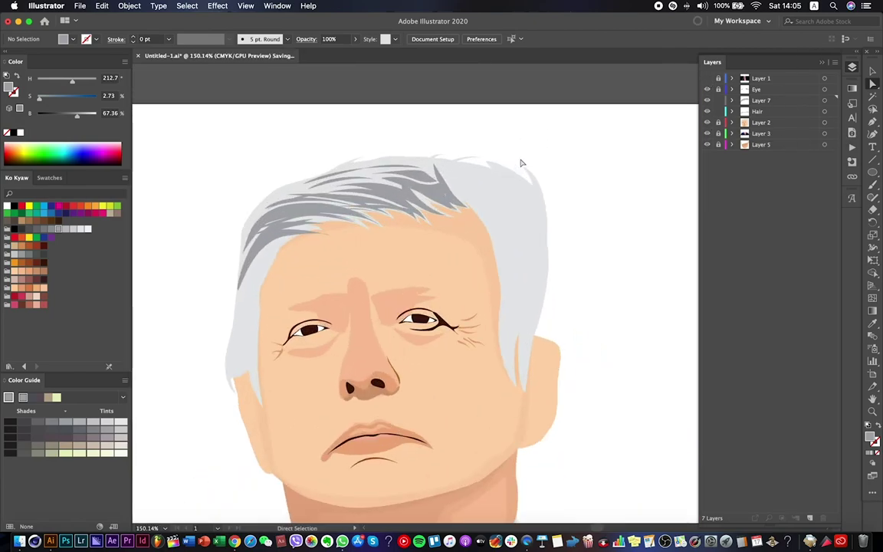
Show the reference photo, trace a narrow curved grey strand down the image-right sideburn with the Pen tool, and deselect it.
left_click(707, 78)
left_click(872, 121)
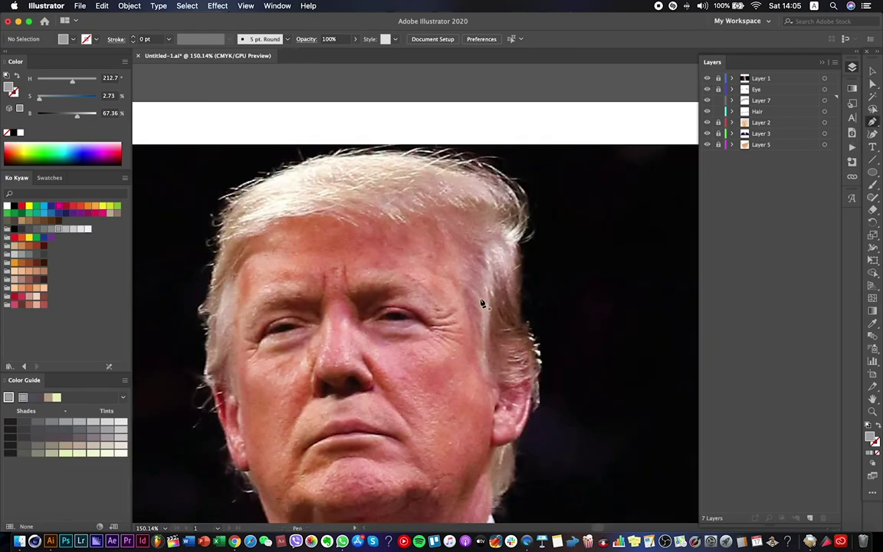
scroll(451, 290, "up", 2)
left_click(449, 286)
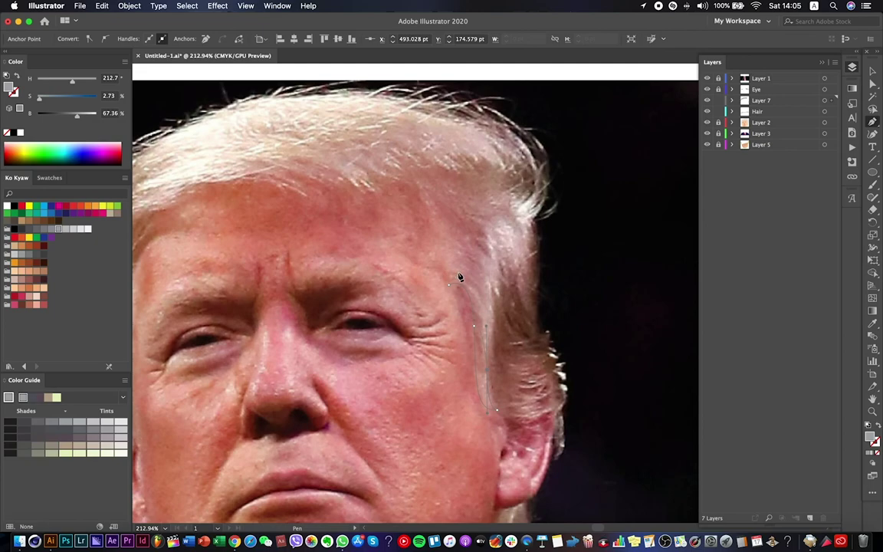
key("super+shift+a")
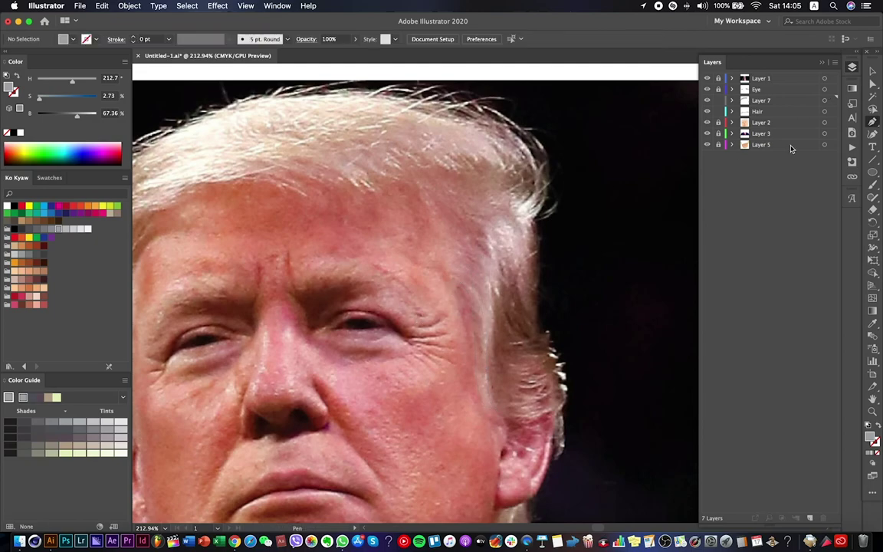
Hide the reference photo and try tracing a second curved grey strand beside the first one on the image-right sideburn.
left_click(707, 78)
left_click(447, 263)
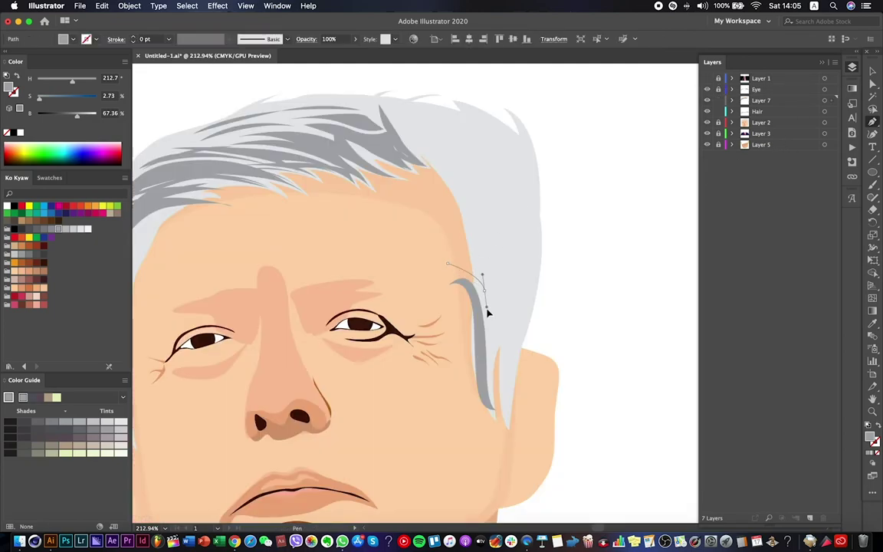
left_click(494, 348)
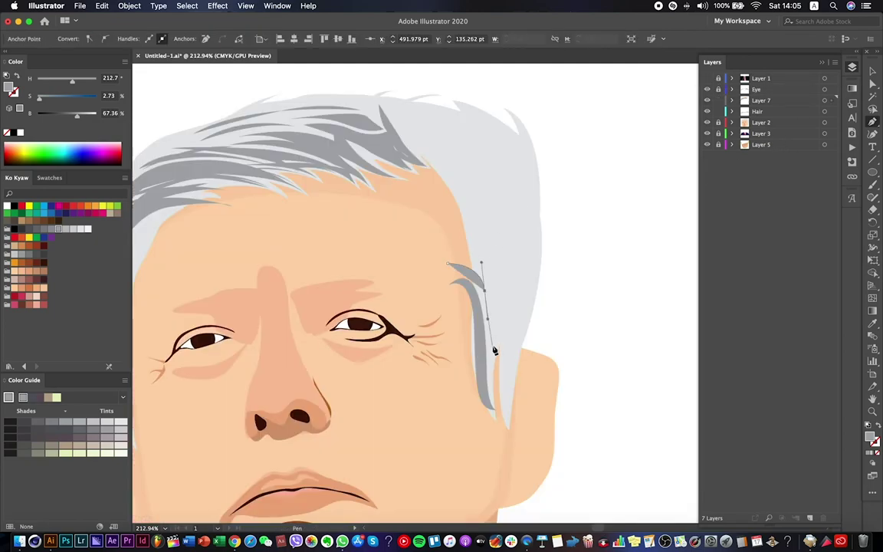
left_click(500, 288)
left_click(449, 267)
key("ctrl+shift+a")
scroll(569, 292, "down", 5)
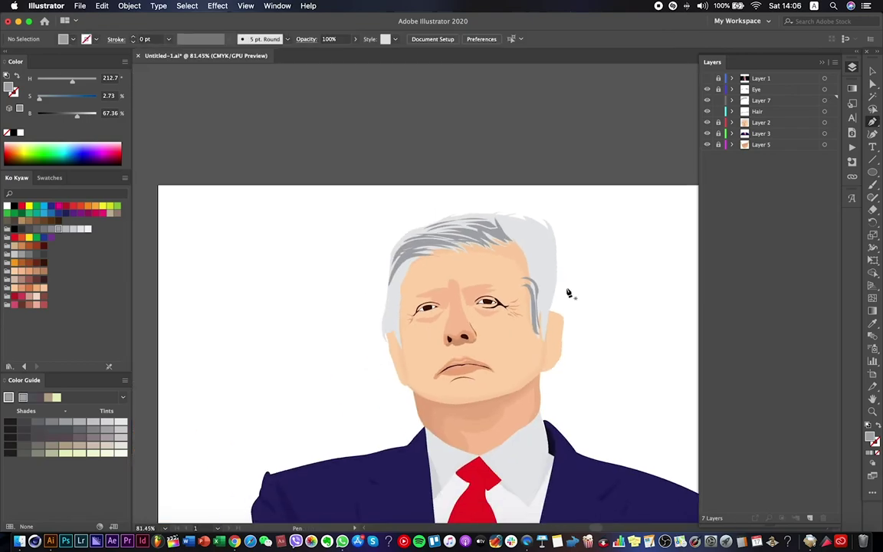
Compare the portrait with the reference photo, hide the photo, and inspect the light grey shape at the image-right side of the hair.
left_click(707, 78)
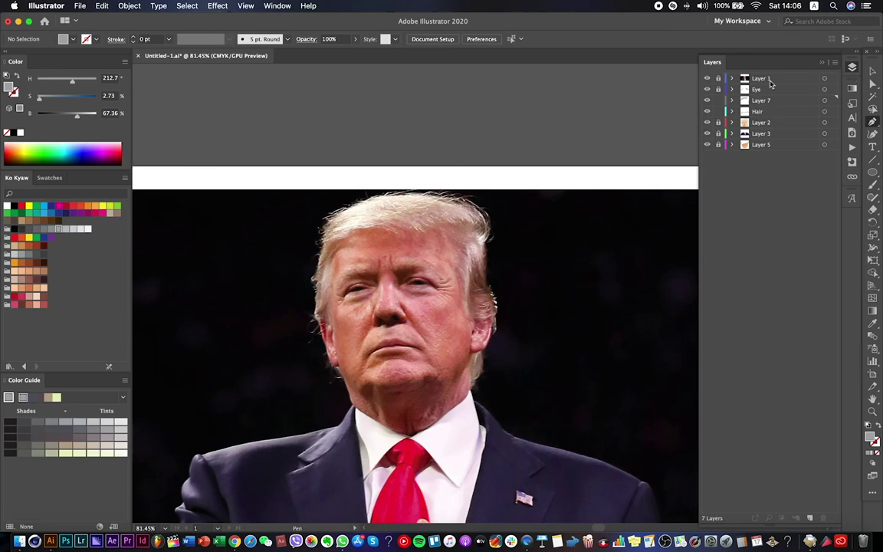
left_click(732, 78)
left_click(707, 78)
key("a")
left_click(480, 221)
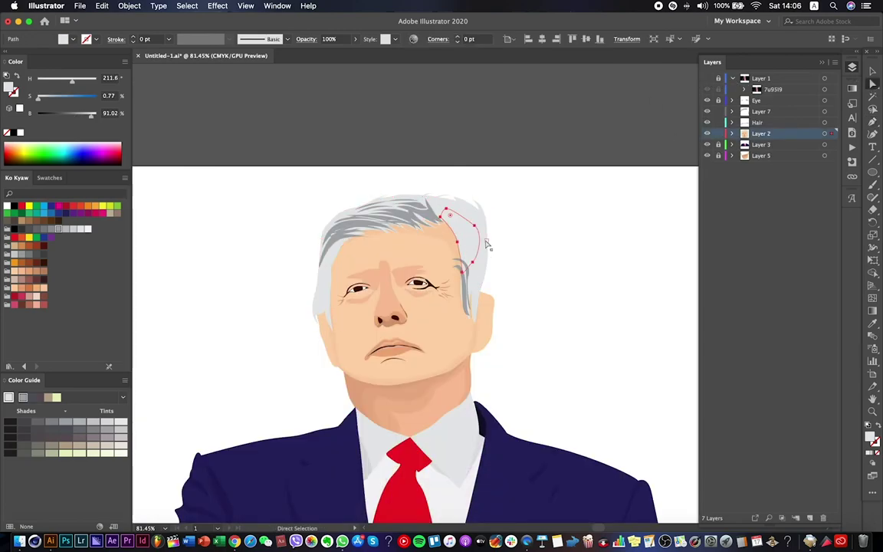
scroll(502, 276, "up", 3)
key("ctrl+shift+a")
Delete the two curved grey strands on the image-right sideburn.
scroll(440, 297, "up", 2)
scroll(439, 297, "down", 2)
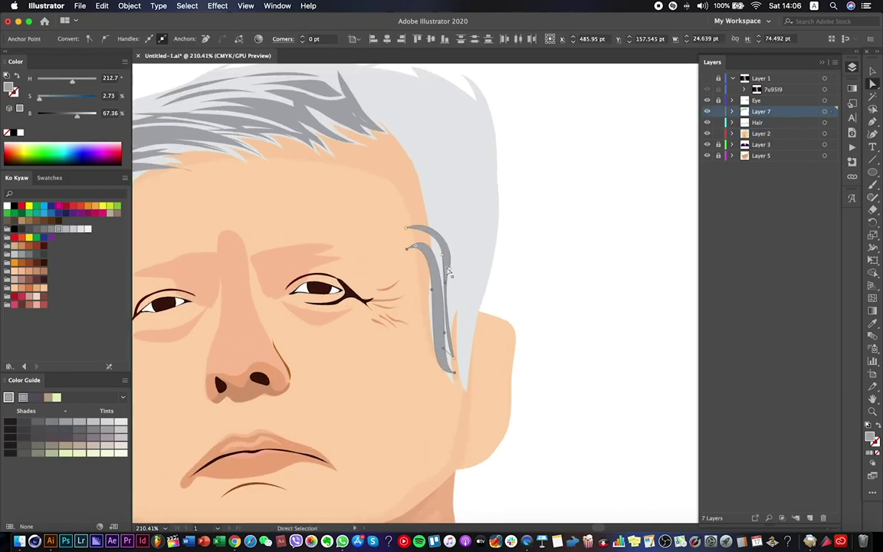
scroll(367, 245, "down", 3)
scroll(367, 245, "up", 5)
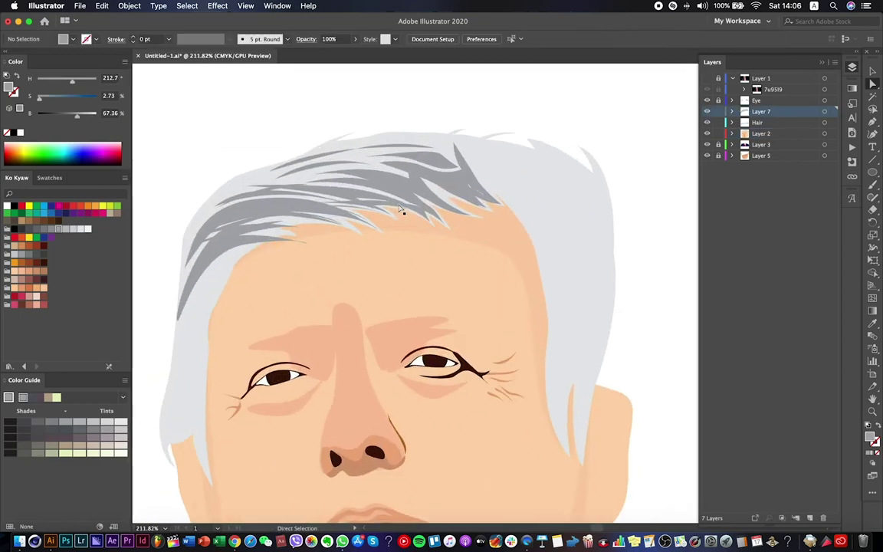
Undo back to before the image-right sideburn strands were traced, hide the reference photo, and save the document.
key("v")
scroll(320, 222, "down", 3)
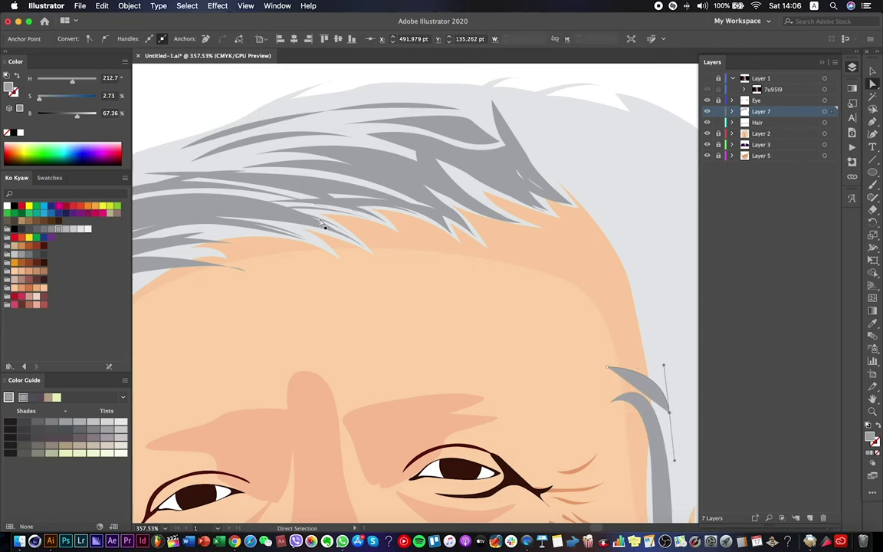
key("ctrl+shift+w")
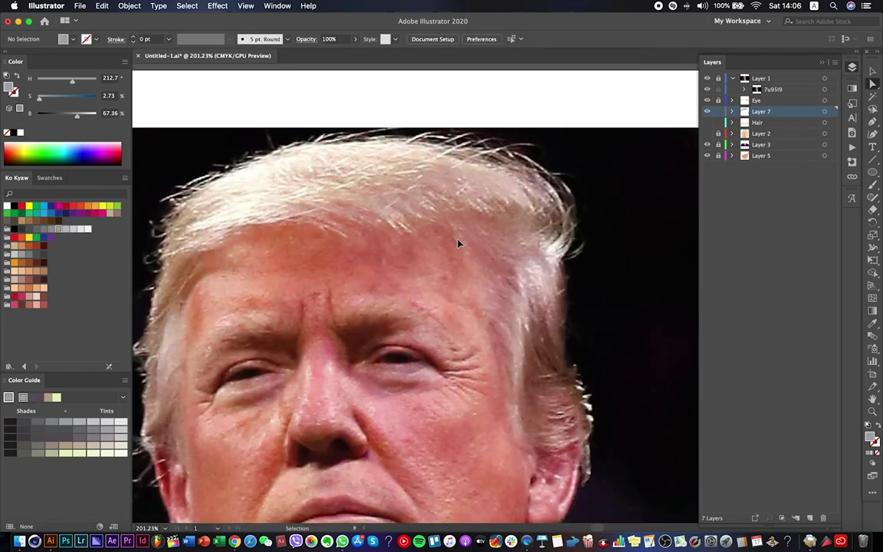
key("ctrl+a")
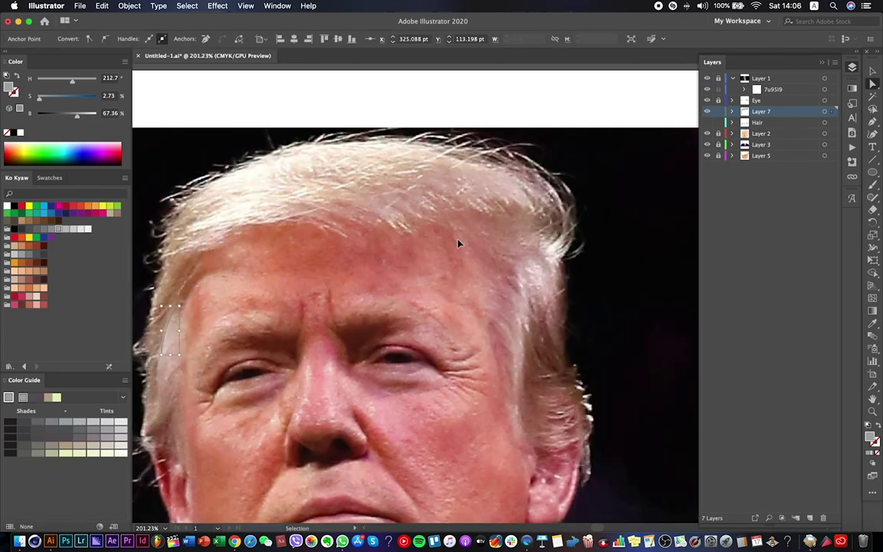
key("ctrl+shift+a")
key("a")
left_click(708, 81)
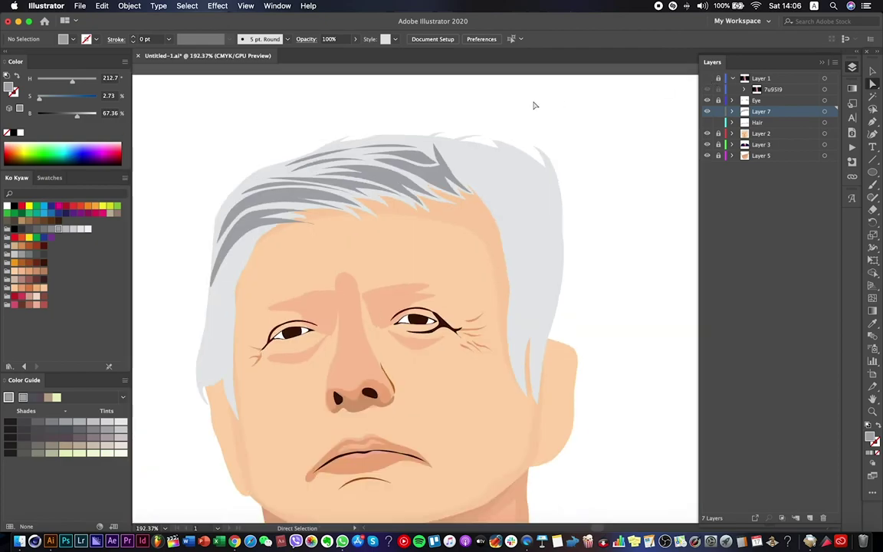
scroll(532, 144, "down", 2)
key("ctrl+s")
key("Return")
Start a two-pronged grey strand on the crown just image-right of the fringe with the Pen tool, placing both pointed lower tips.
scroll(495, 157, "up", 2)
scroll(495, 157, "up", 2)
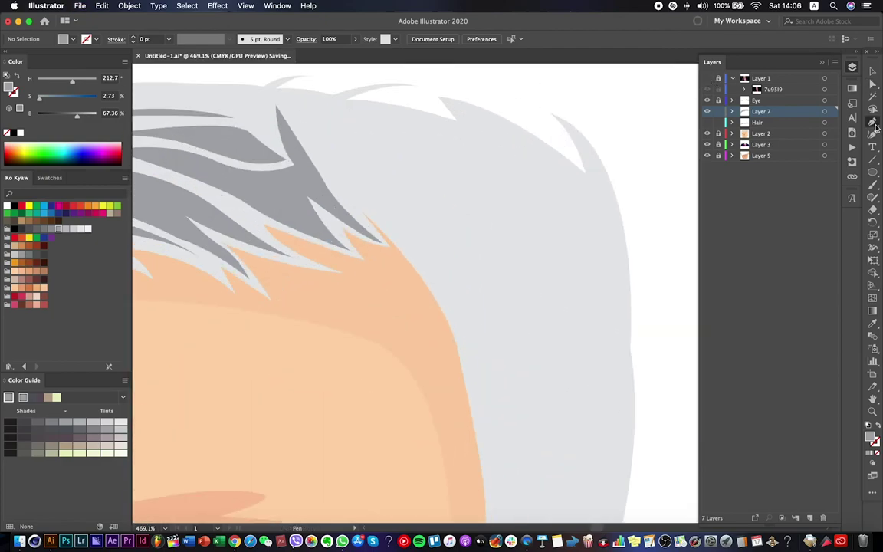
key("p")
left_click(316, 117)
mouse_move(386, 207)
left_mouse_down()
mouse_move(434, 230)
mouse_move(382, 217)
left_mouse_up()
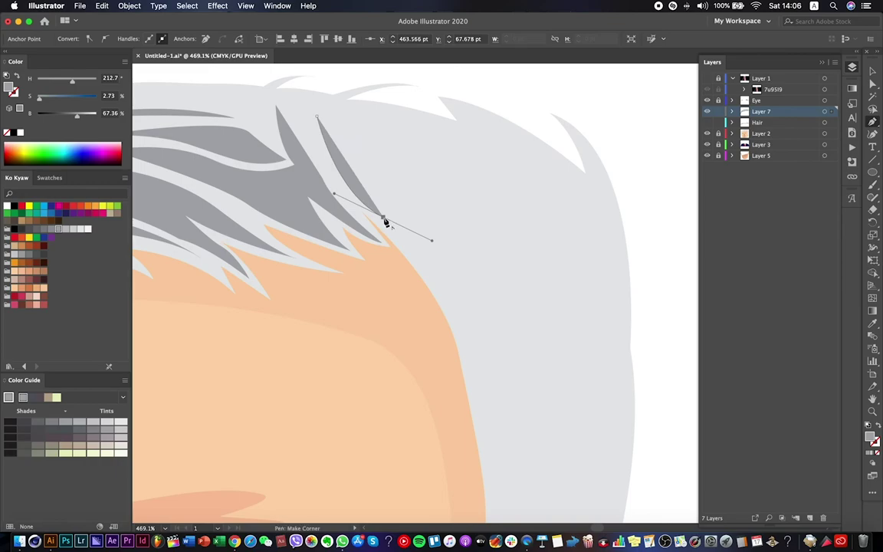
left_click_drag(364, 168, 360, 124)
mouse_move(412, 199)
left_mouse_down()
mouse_move(451, 203)
mouse_move(453, 195)
left_mouse_up()
key("Escape")
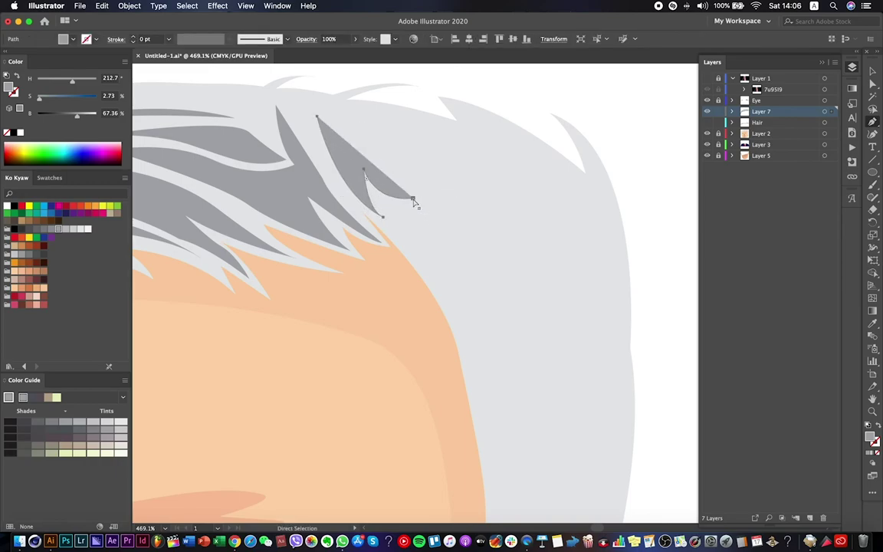
Close the two-pronged crown strand, reshape its outer lower tip, and deselect it.
left_click(414, 202)
left_click_drag(361, 140, 346, 104)
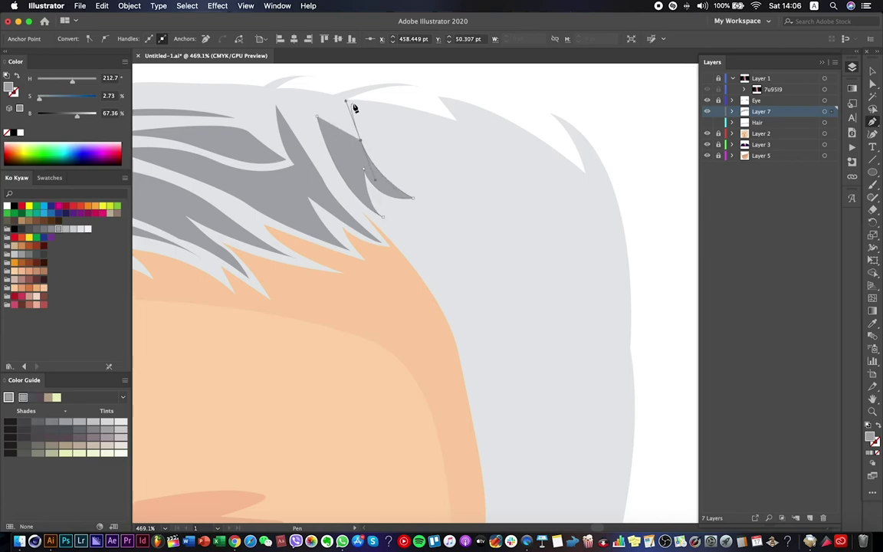
left_click(343, 137)
left_click(473, 138, "super")
left_click_drag(414, 198, 349, 195)
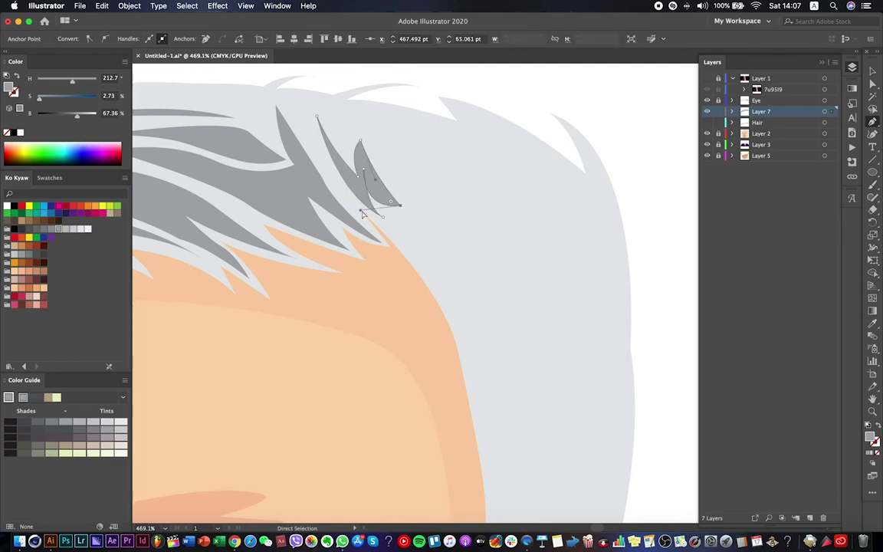
key("super+shift+a")
Trace a narrow curved grey strand on the crown, image-right of the two-pronged strand, and deselect it.
key("p")
scroll(348, 134, "down", 5)
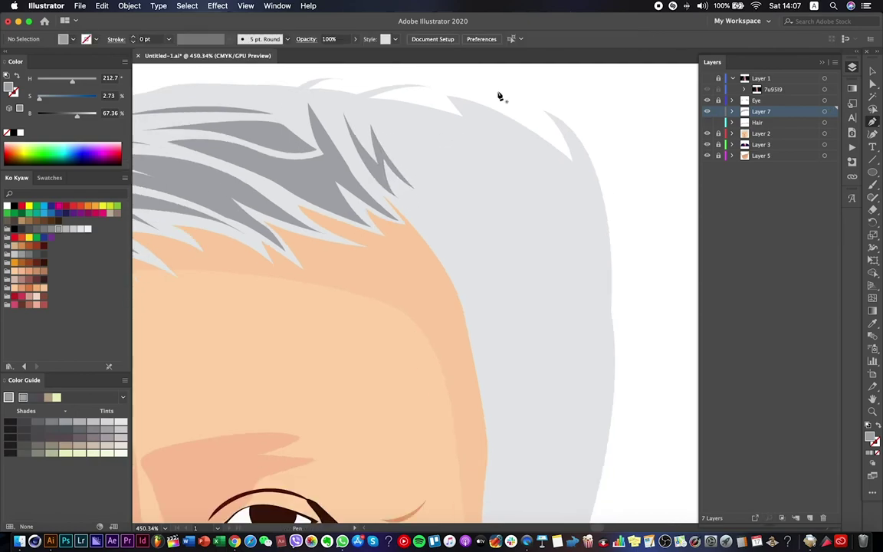
scroll(466, 144, "up", 5)
left_click(391, 230)
left_click_drag(421, 292, 461, 294)
left_click_drag(389, 188, 365, 99)
left_click(390, 231)
key("super+shift+a")
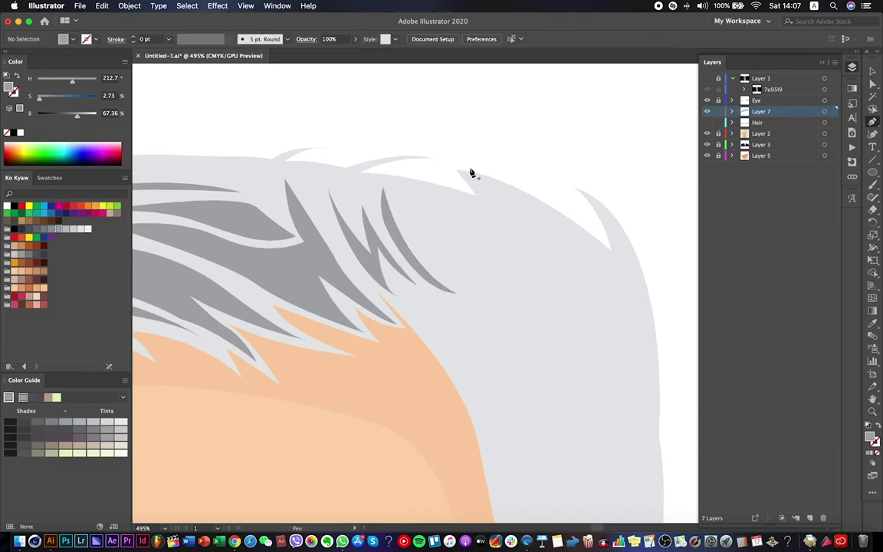
Start a jagged grey strand image-right of the narrow crown strand, shaping its first curved prong and inner notch.
scroll(471, 173, "right", 3)
left_click(340, 193)
left_click_drag(395, 277, 427, 295)
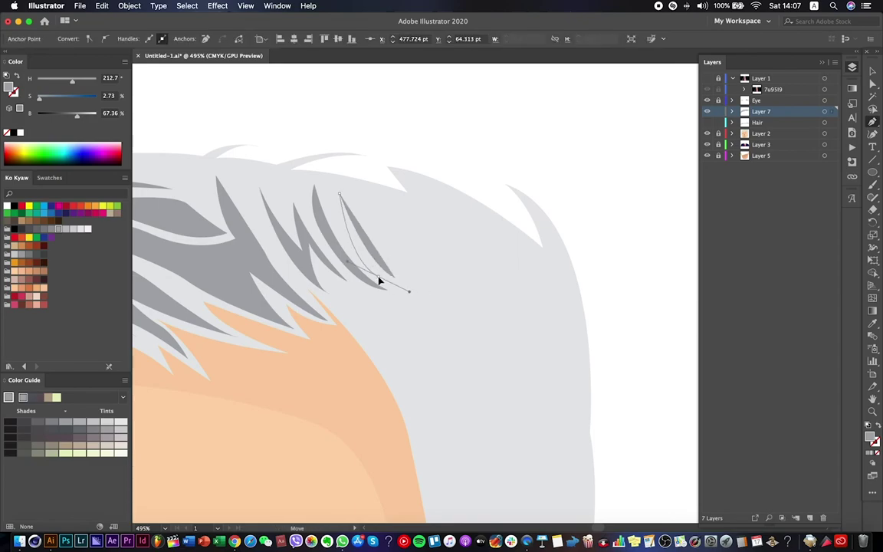
left_click(379, 281)
left_click(392, 285, "super")
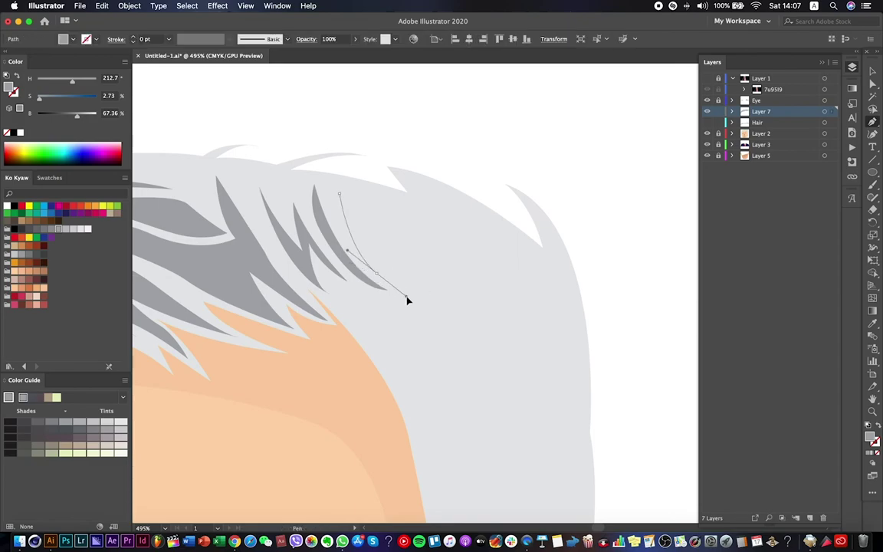
left_click_drag(407, 301, 407, 299)
scroll(383, 276, "up", 1)
scroll(383, 276, "left", 1)
left_click_drag(385, 253, 384, 250)
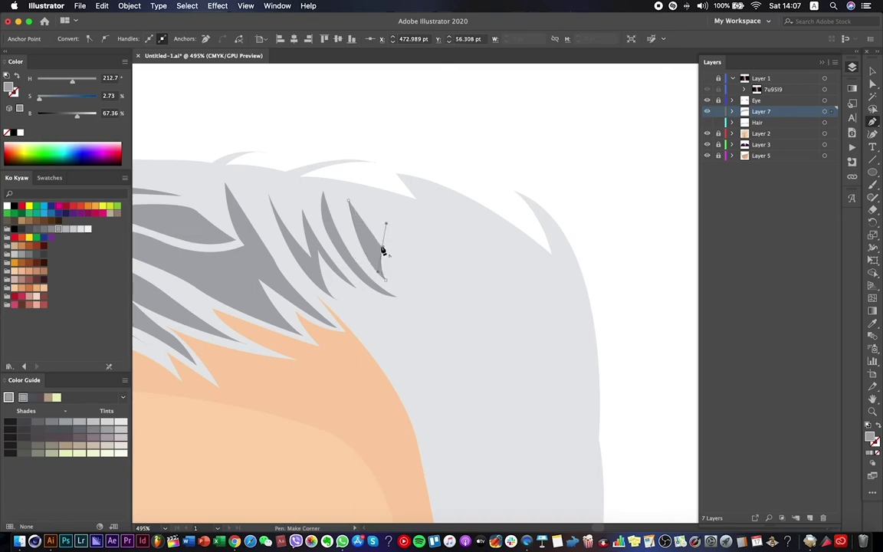
left_click(382, 246)
Add two more pointed prongs to the jagged crown strand, close and deselect it, and save the document.
left_click_drag(418, 281, 437, 293)
left_click(382, 246)
left_click(392, 227)
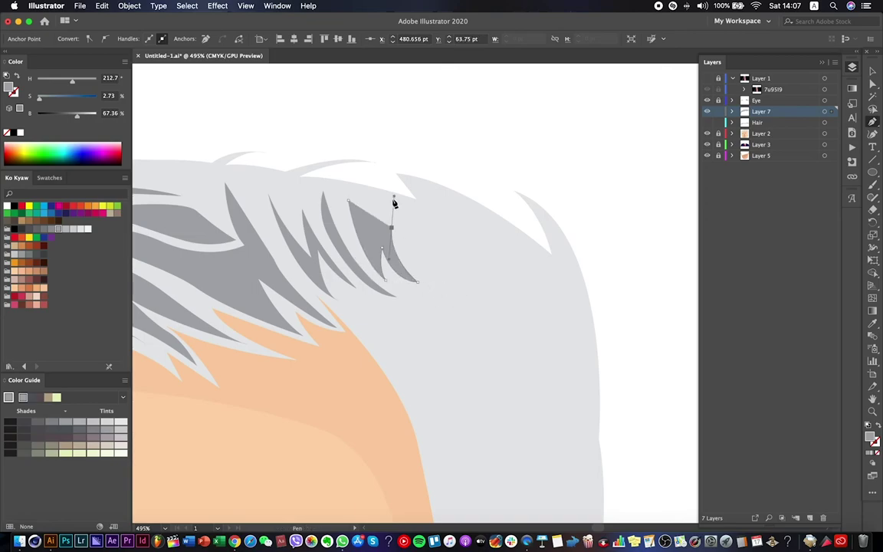
left_click_drag(398, 247, 444, 262)
left_click(392, 227)
left_click(392, 240, "super")
left_click(421, 270)
left_click_drag(404, 232, 403, 206)
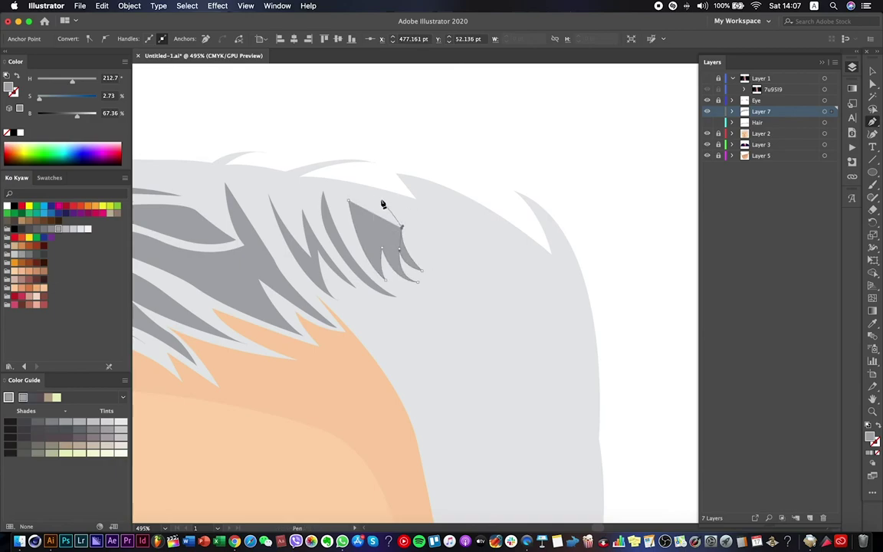
left_click(310, 201, "super")
scroll(491, 197, "down", 4)
key("super+s")
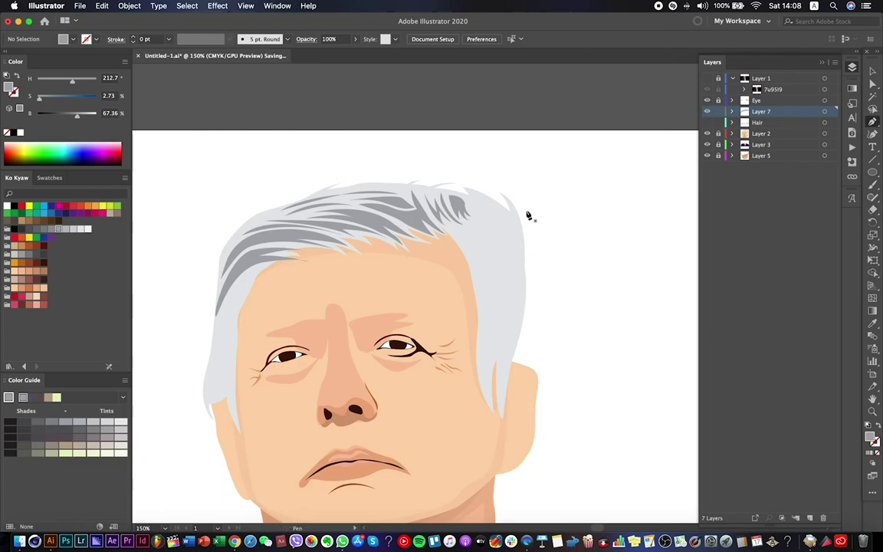
Trace a long curved grey strand down the image-left sideburn with the Pen tool, deselect it, and save the document.
scroll(490, 285, "down", 3)
scroll(307, 246, "left", 2)
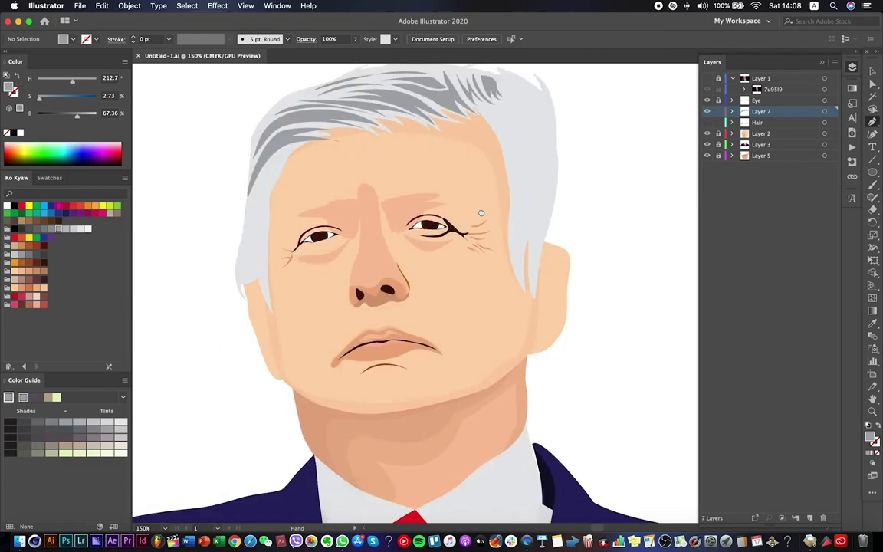
left_click(280, 171)
left_click_drag(263, 249, 266, 281)
left_click(289, 288)
left_click(242, 251, "super")
scroll(243, 250, "down", 4)
key("super+s")
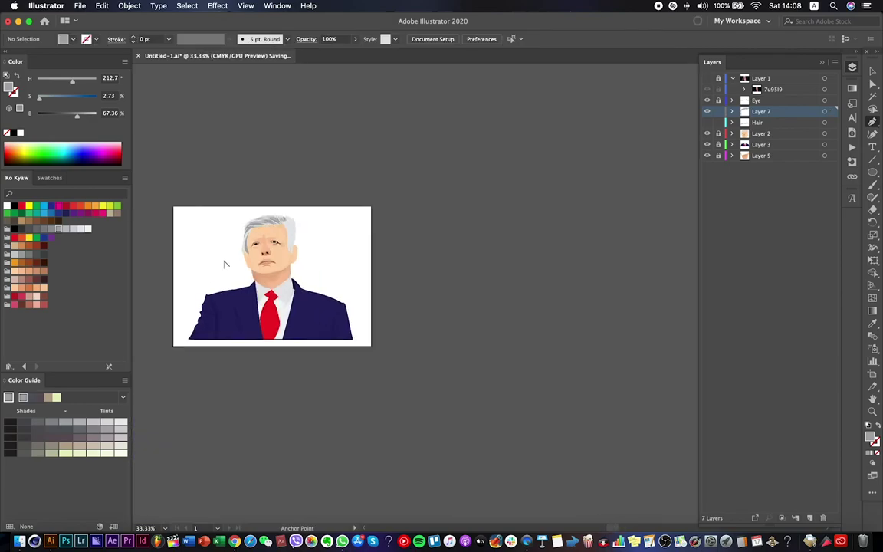
Trace a forked grey strand with two lower tips along the outer side of the image-left sideburn, and deselect it.
scroll(270, 184, "up", 4)
scroll(230, 352, "left", 2)
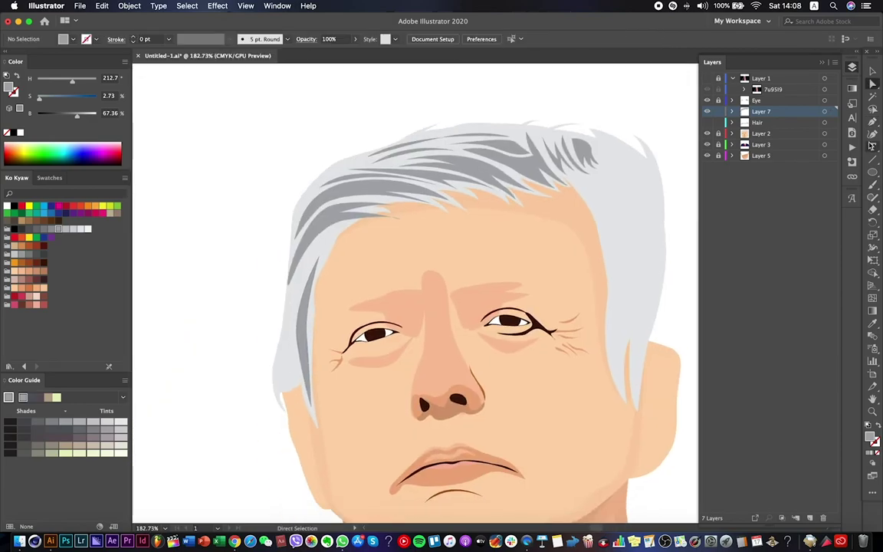
left_click(294, 376)
left_click_drag(307, 263, 291, 322)
left_click(281, 377)
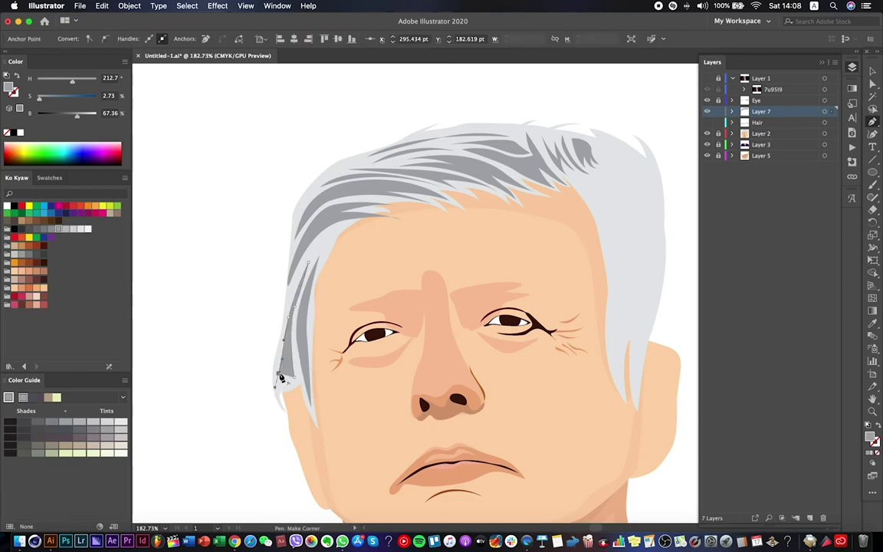
scroll(287, 362, "up", 5)
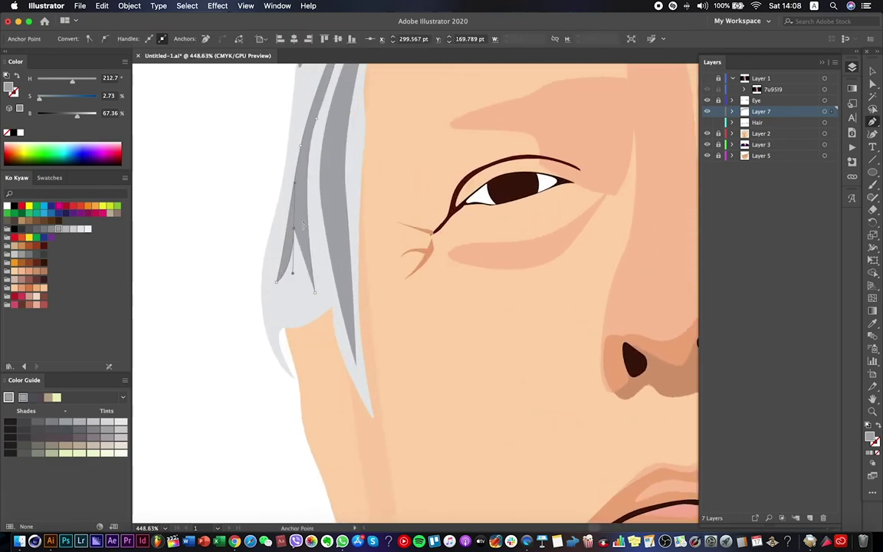
scroll(288, 287, "down", 5)
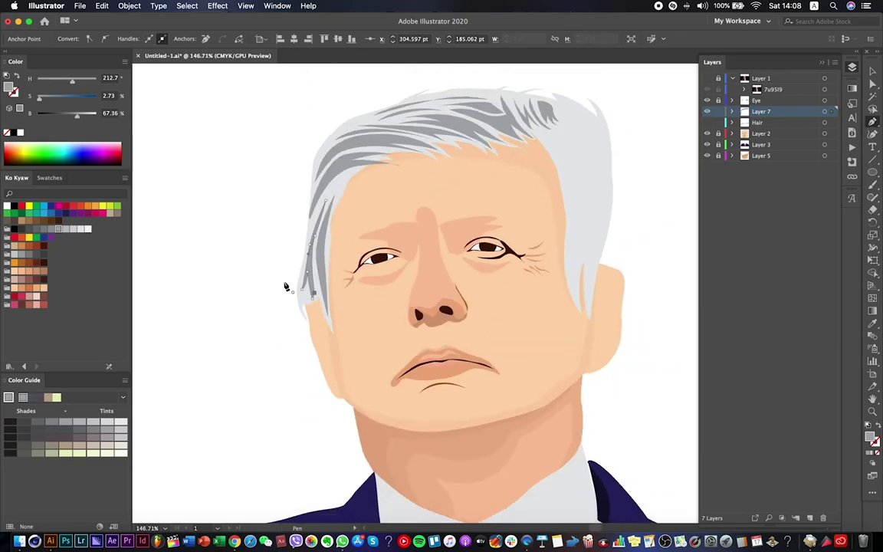
left_click(288, 288, "super")
Trace a forked grey strand along the image-left temple hairline below the fringe, adjust its outline, and deselect it.
scroll(304, 300, "up", 3)
scroll(305, 301, "up", 3)
left_click(373, 145)
left_click(399, 141)
left_click(351, 183)
left_click_drag(373, 194, 369, 200)
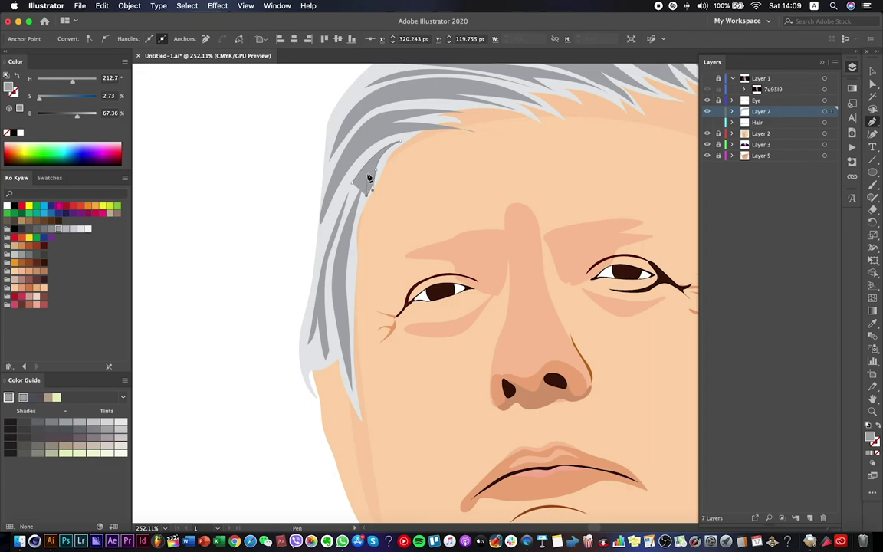
scroll(360, 185, "up", 3)
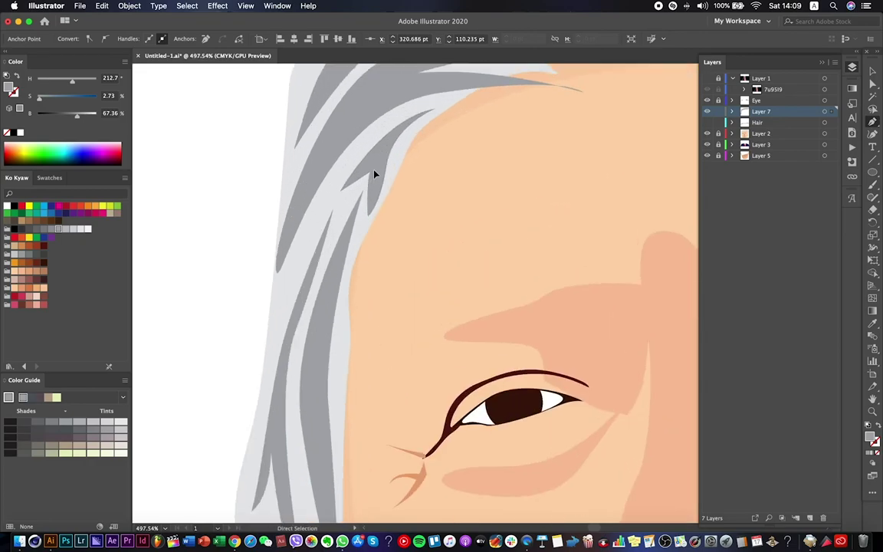
mouse_move(381, 118)
left_mouse_down()
mouse_move(366, 127)
mouse_move(355, 182)
mouse_move(352, 173)
mouse_move(374, 171)
mouse_move(376, 154)
left_mouse_up()
key("super+shift+a")
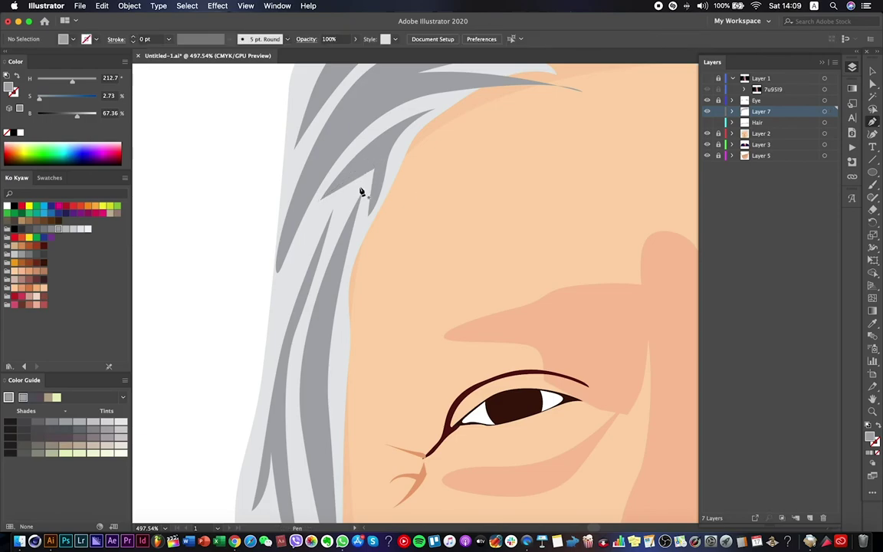
Trace a small grey wedge along the underside of the forked temple strand, deselect it, and save the document.
left_click(352, 189)
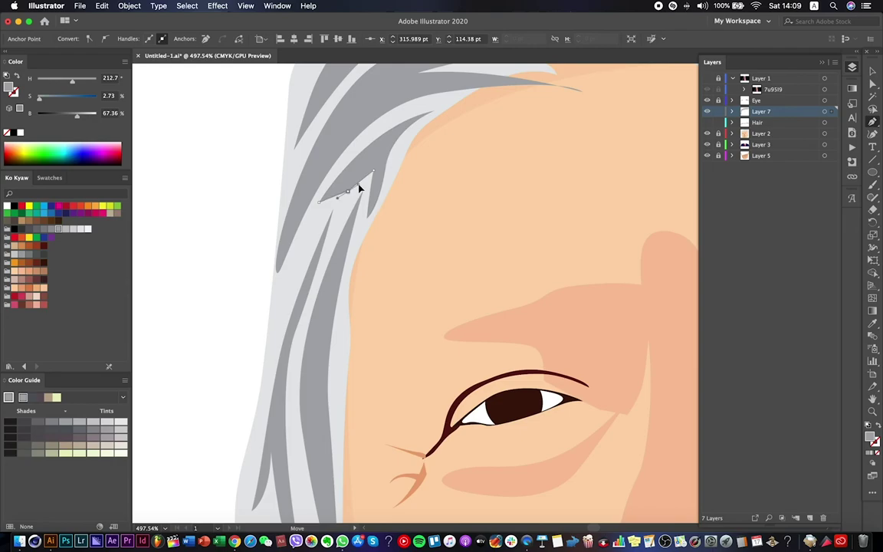
key("super+0")
key("super+shift+a")
key("super+s")
key("super+equal")
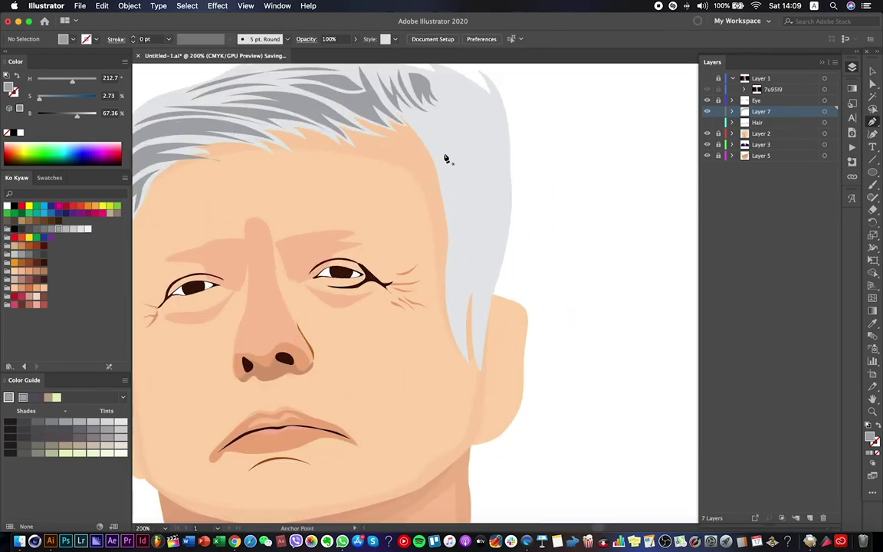
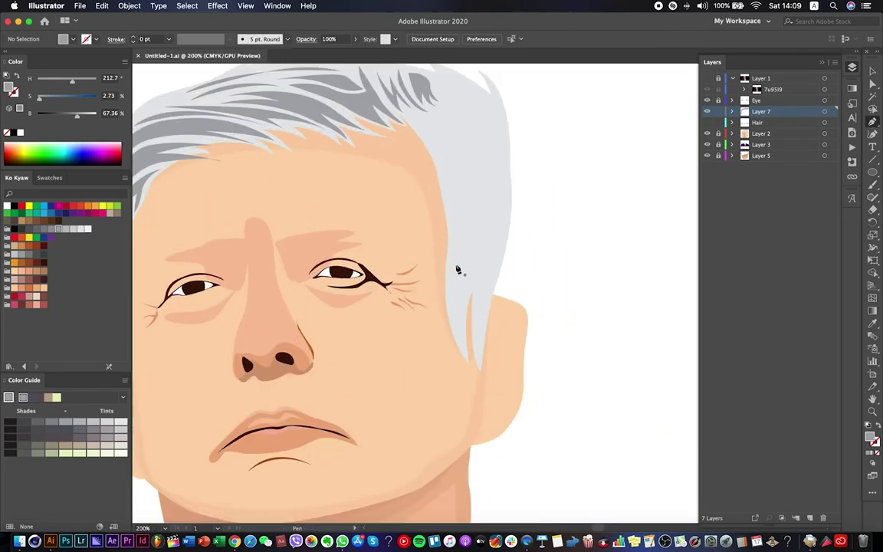
Compare with the reference photo and reshape the light hair piece at the image-right temple to expose more forehead skin.
left_click(707, 79)
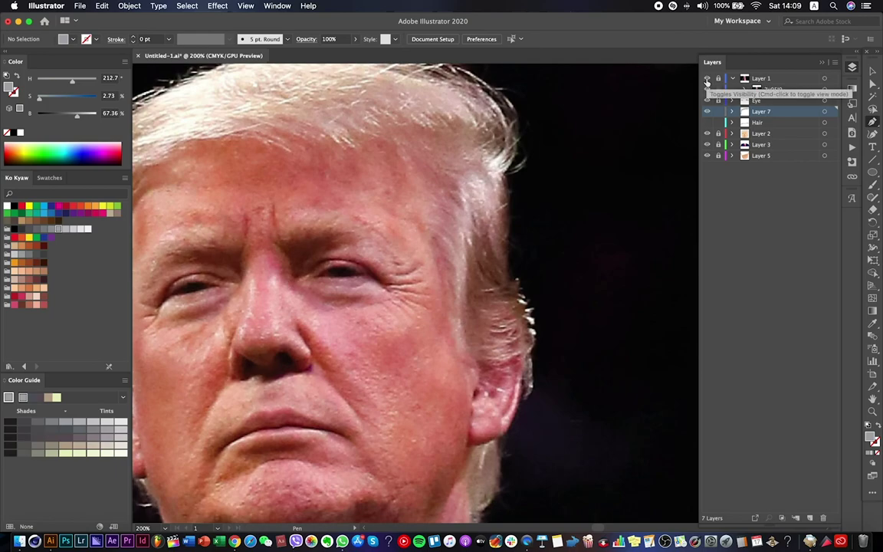
left_click(707, 79)
key("a")
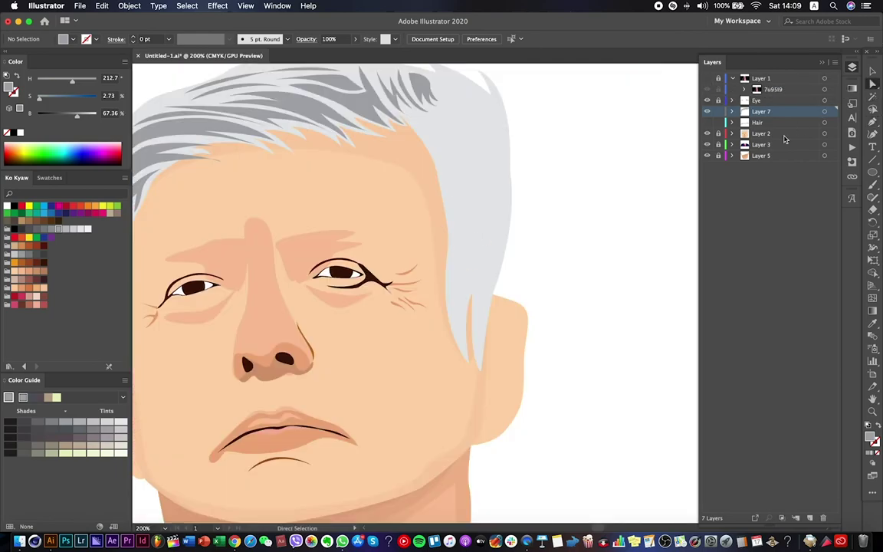
left_click_drag(476, 157, 548, 158)
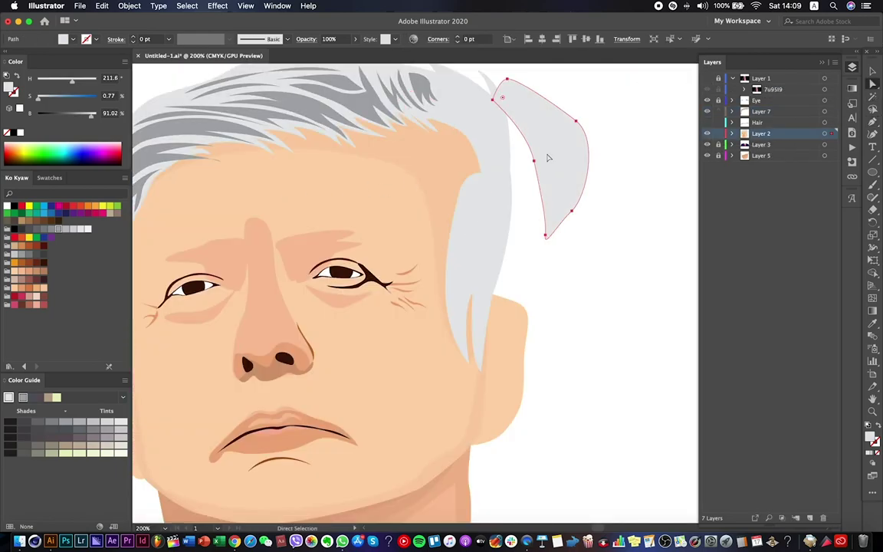
key("ctrl+z")
left_click(457, 187)
left_click(522, 237)
Trace a thin curved strand at the image-right temple hairline using the Pen tool and fill it with the sampled strand grey.
key("p")
left_click(707, 78)
left_click(707, 78)
left_click(707, 79)
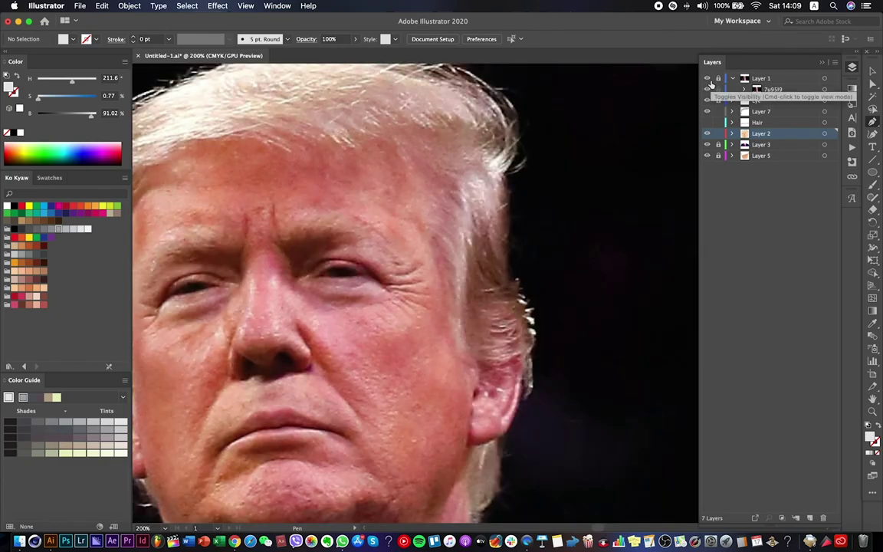
left_click(707, 78)
left_click(440, 242)
left_click_drag(467, 290, 469, 317)
left_click(467, 290)
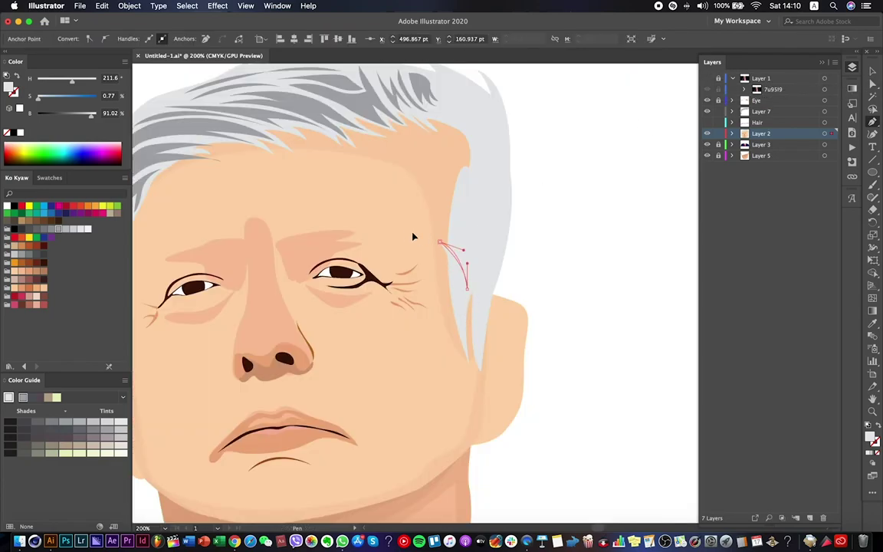
left_click(524, 255, "super")
left_click(464, 283)
key("i")
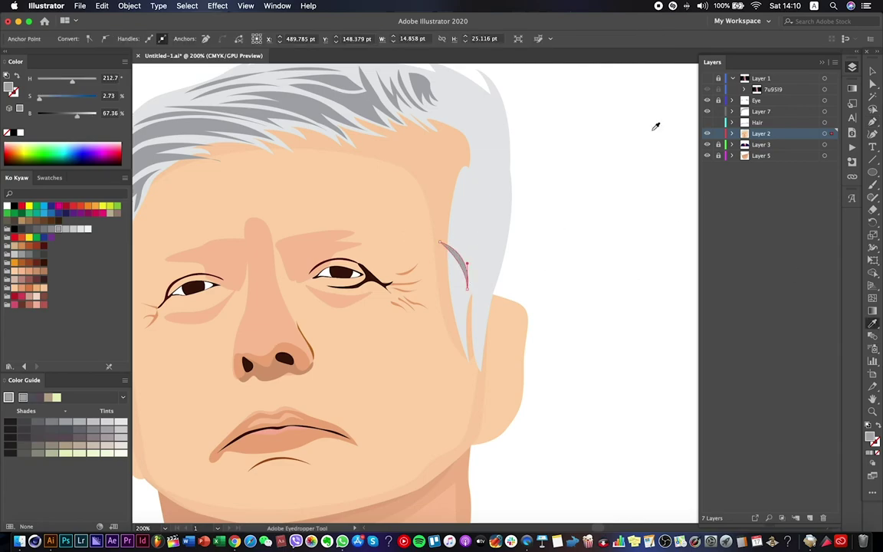
Trace two more curved grey strands stacked above the first one at the image-right temple, and deselect them.
left_click(871, 120)
left_click(442, 236)
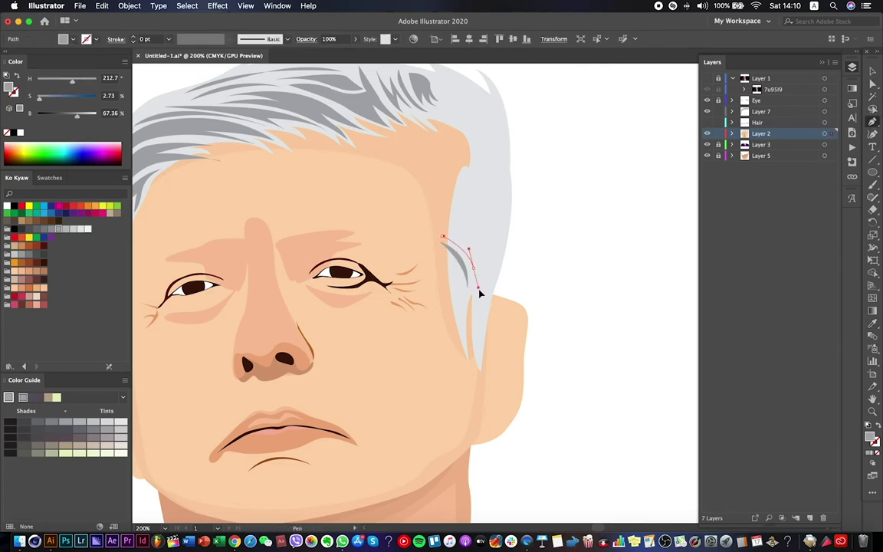
left_click_drag(472, 267, 460, 234)
key("super+equal")
key("super+equal")
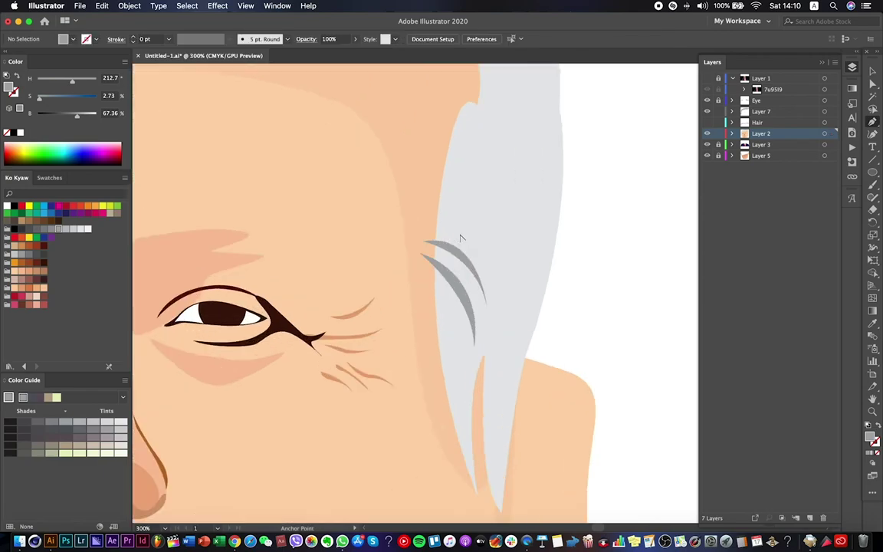
left_click_drag(491, 246, 521, 290)
left_click(491, 246, "alt")
left_click(423, 201)
left_click(414, 184, "super")
Lock Layer 2, activate Layer 7, and begin a jagged outline with small spikes up the image-right temple hairline.
left_click(718, 133)
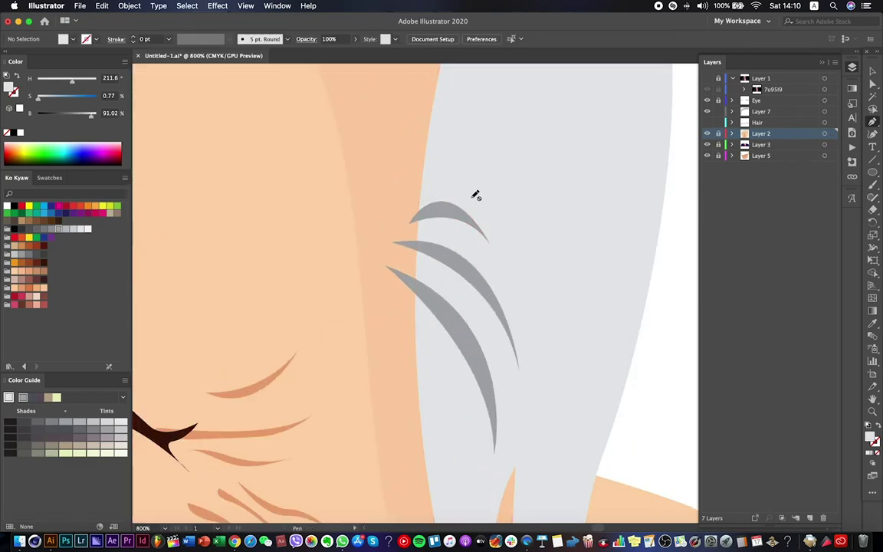
left_click(758, 112)
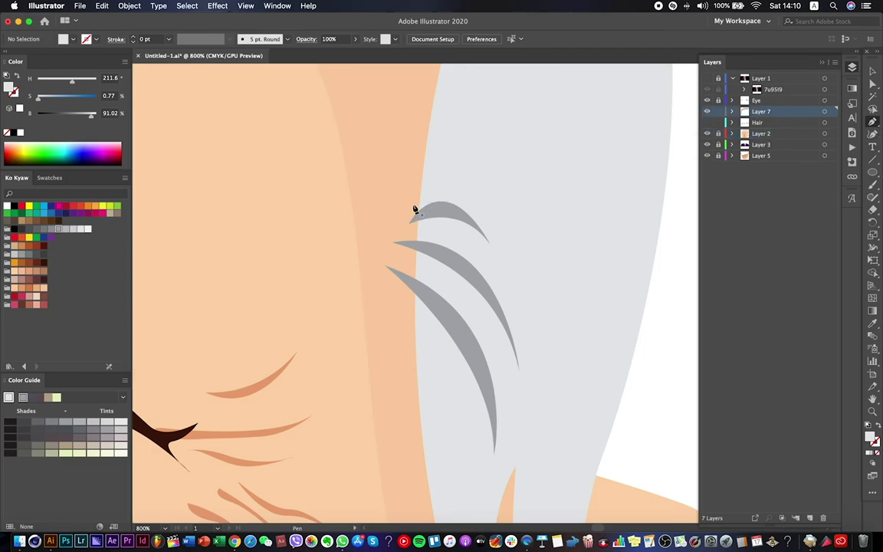
left_click(413, 203)
left_click_drag(404, 197, 388, 228)
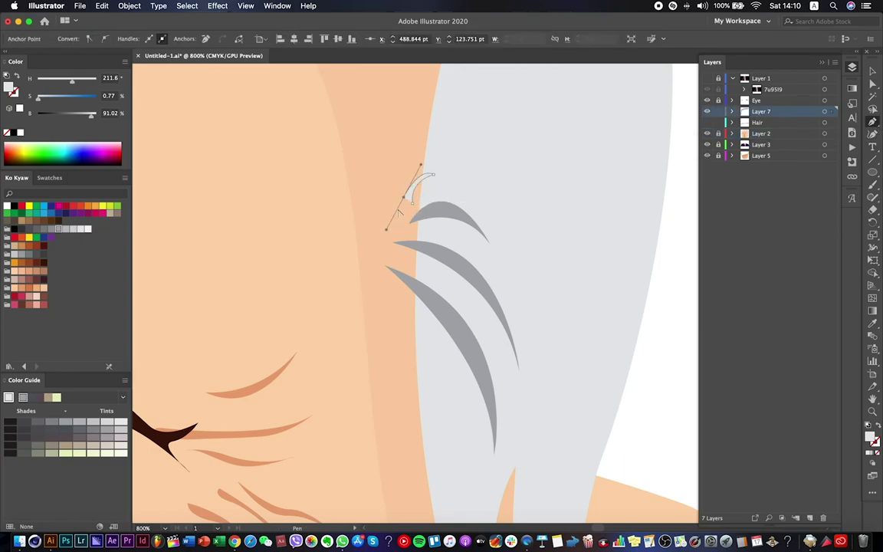
scroll(496, 124, "up", 5)
left_click_drag(415, 278, 404, 301)
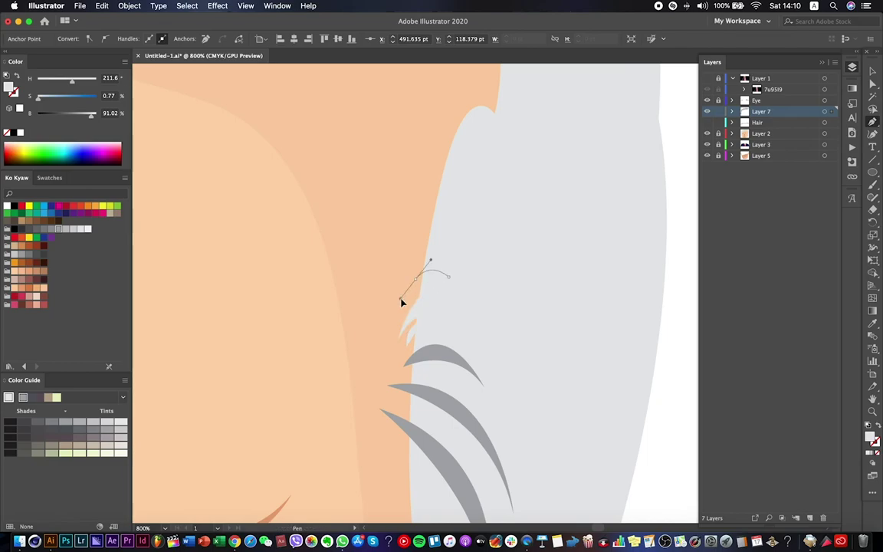
Extend the jagged temple outline upward with further spikes and fill it with the grey sampled from a neighbouring strand.
left_click_drag(456, 225, 503, 166)
left_click(457, 226)
left_click(414, 247)
left_click(462, 190)
left_click_drag(410, 215, 393, 238)
left_click_drag(477, 159, 500, 155)
scroll(510, 322, "down", 3)
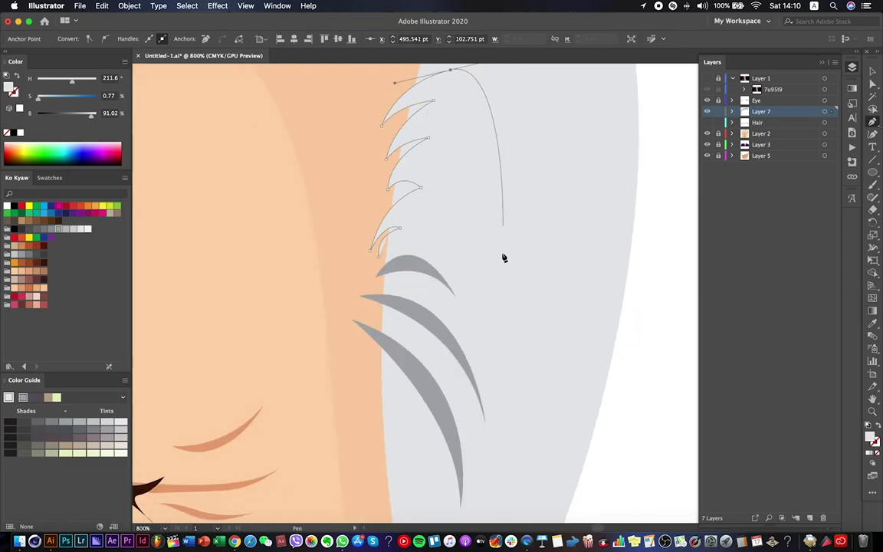
left_click(379, 255)
key("i")
left_click(429, 337)
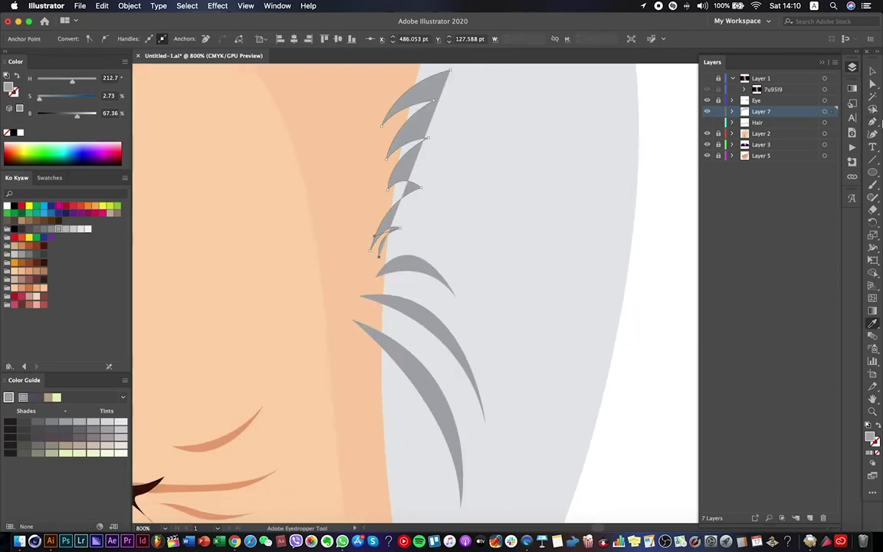
Continue the jagged temple shape into long curved prongs down the sideburn and around its outer side, and deselect it.
left_click(873, 123)
left_click(379, 257)
left_click_drag(448, 252, 476, 306)
left_click_drag(493, 407, 494, 435)
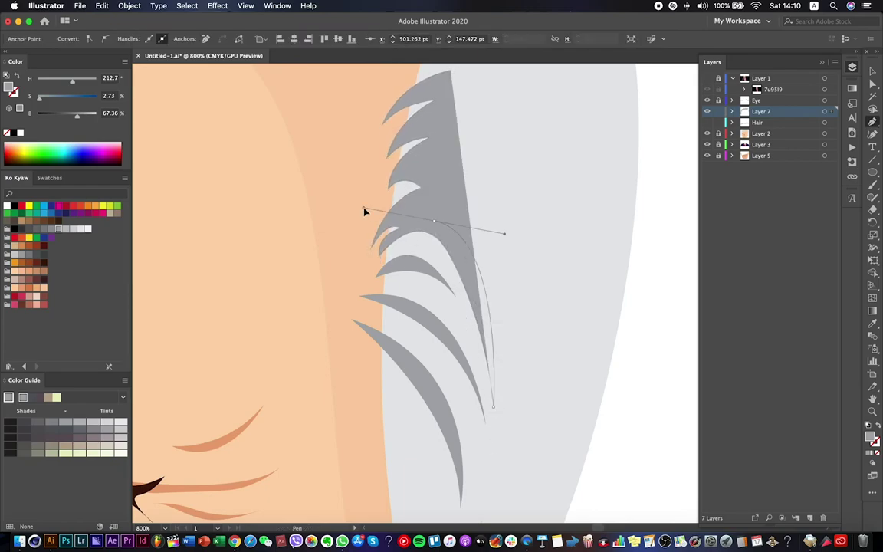
left_click_drag(517, 261, 562, 384)
scroll(557, 357, "down", 2)
left_click_drag(520, 435, 569, 327)
left_click_drag(546, 187, 495, 203)
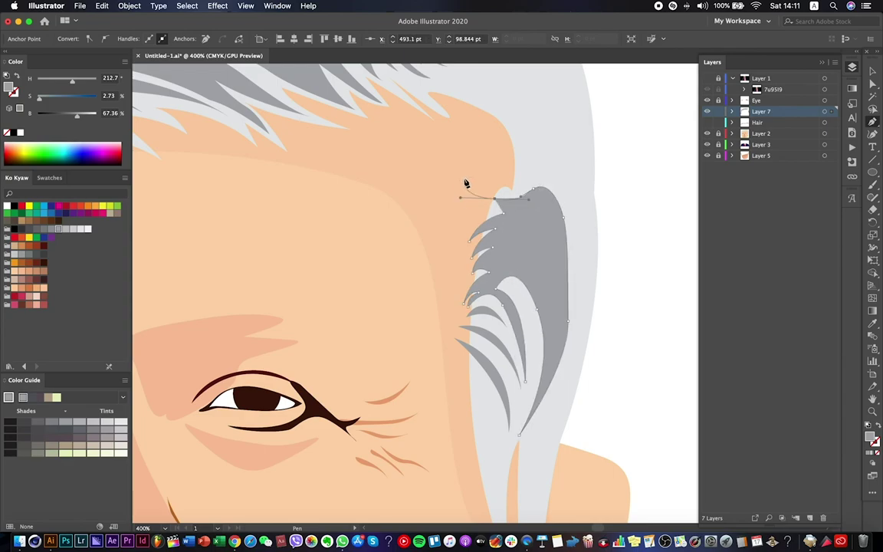
key("super+shift+a")
Check the reference photo and start a grey shape above the temple mass, carrying its outer edge up toward the crown.
scroll(644, 291, "down", 7)
scroll(644, 291, "up", 5)
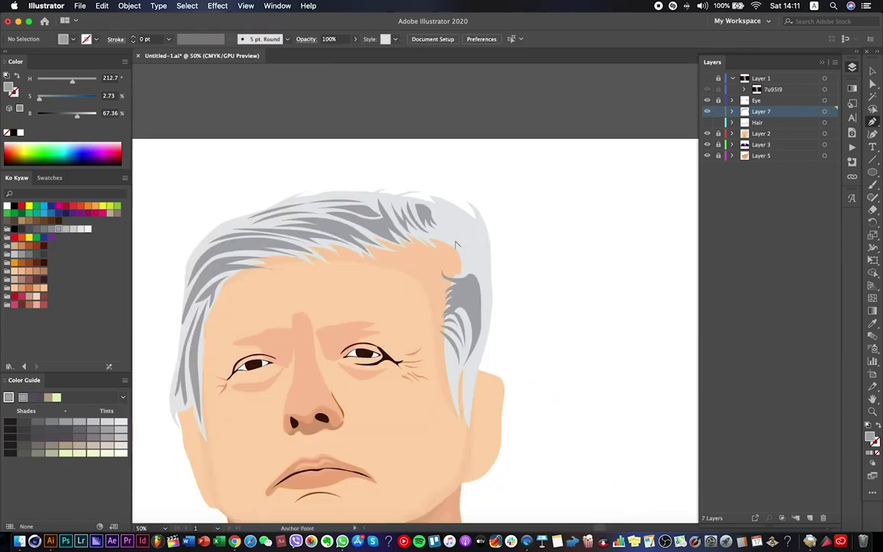
left_click(707, 79)
left_click(708, 80)
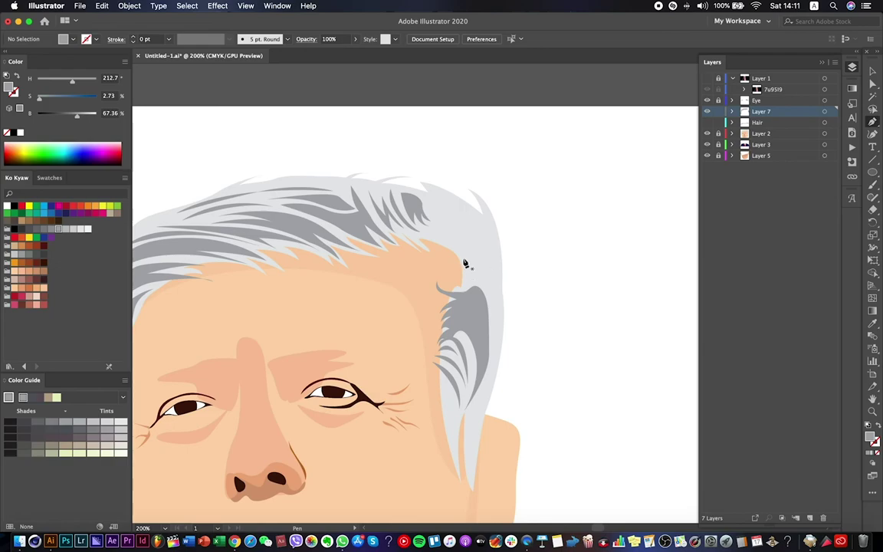
scroll(456, 283, "up", 3)
left_click(430, 269)
left_click_drag(491, 290, 527, 251)
left_click(558, 305)
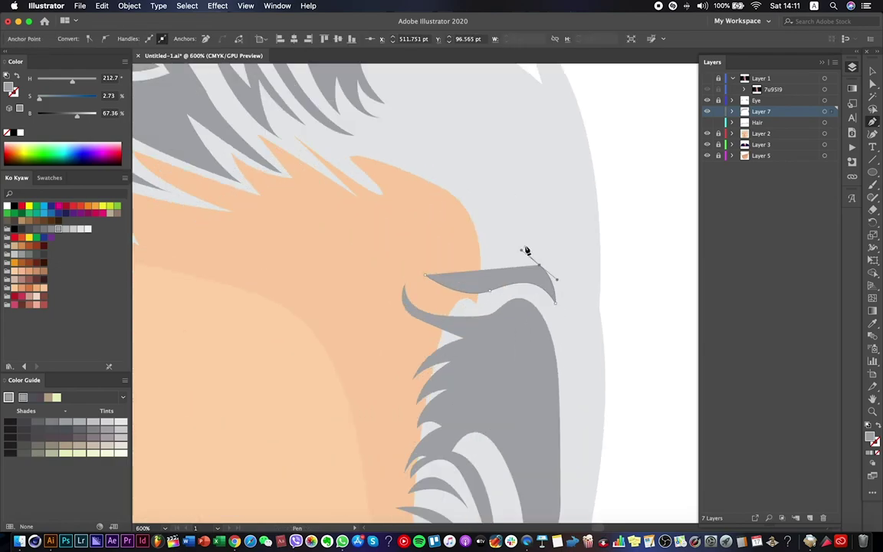
left_click_drag(556, 188, 572, 170)
scroll(501, 193, "up", 3)
left_click(486, 170)
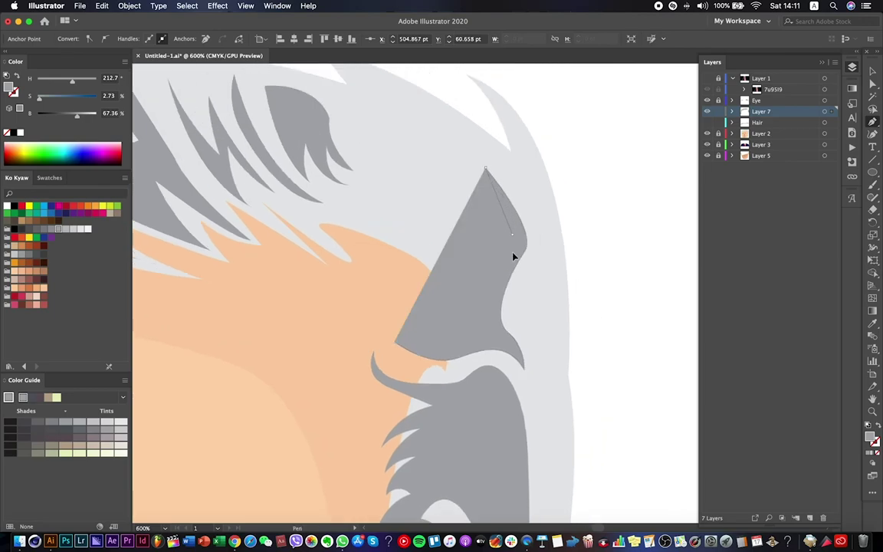
Add curved tips pointing toward the forehead along the inner side of the upper temple shape, complete it, and deselect it.
key("super+z")
left_click(384, 226)
left_click_drag(479, 263, 392, 310)
left_click(394, 260)
left_click(469, 336)
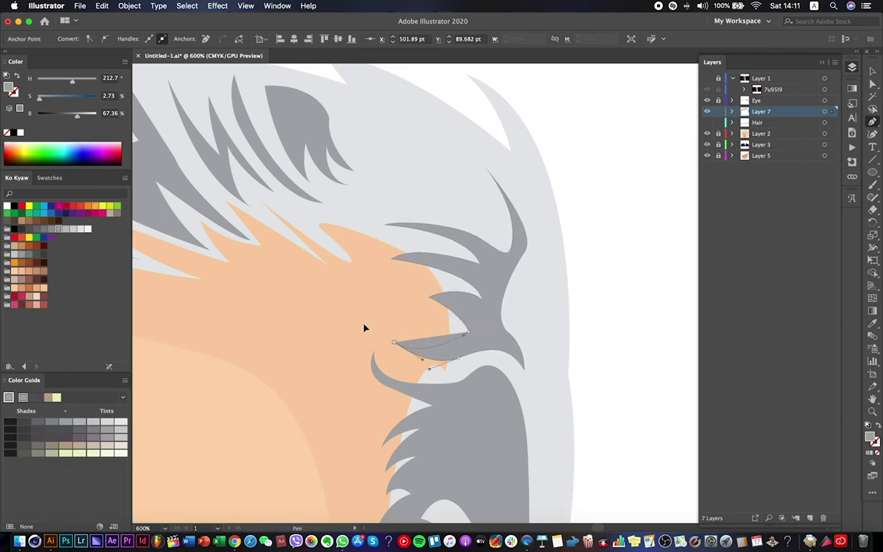
key("super+shift+a")
Trace a long slender grey strand down the outer side of the image-right hair, and deselect it.
key("super+1")
left_click(536, 169, "super")
left_click(533, 168)
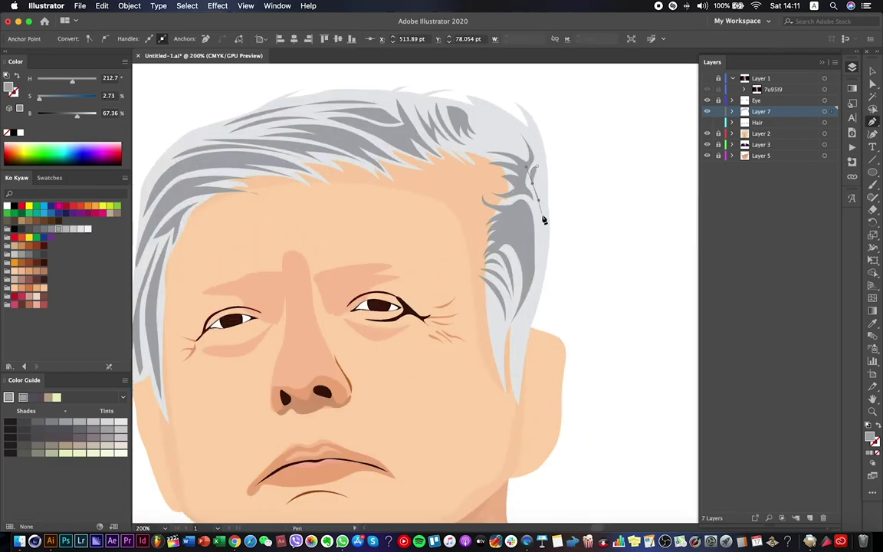
left_click_drag(538, 267, 543, 243)
left_click_drag(537, 178, 558, 122)
key("super+shift+a")
Begin a spiky grey tuft beside the image-right end of the crown strands, shaping its upper points.
scroll(393, 264, "up", 3)
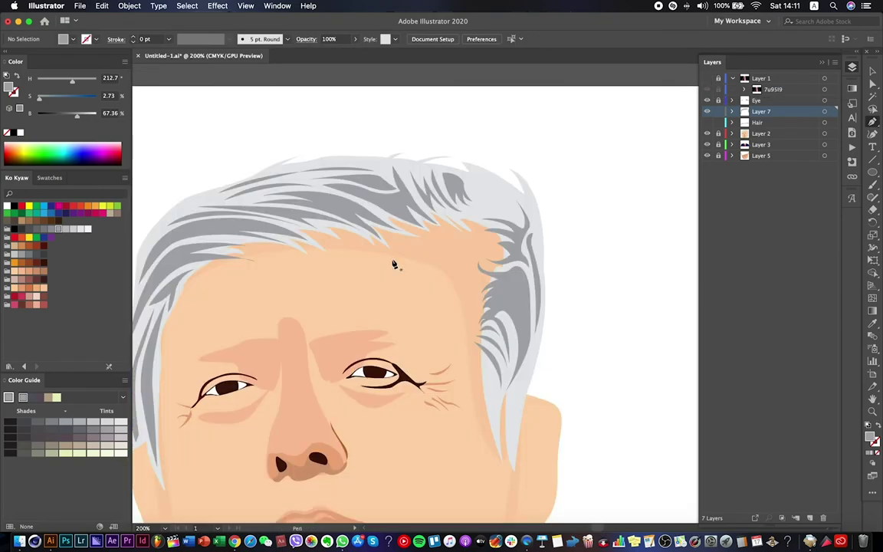
left_click(482, 200, "super")
left_click_drag(465, 187, 479, 207)
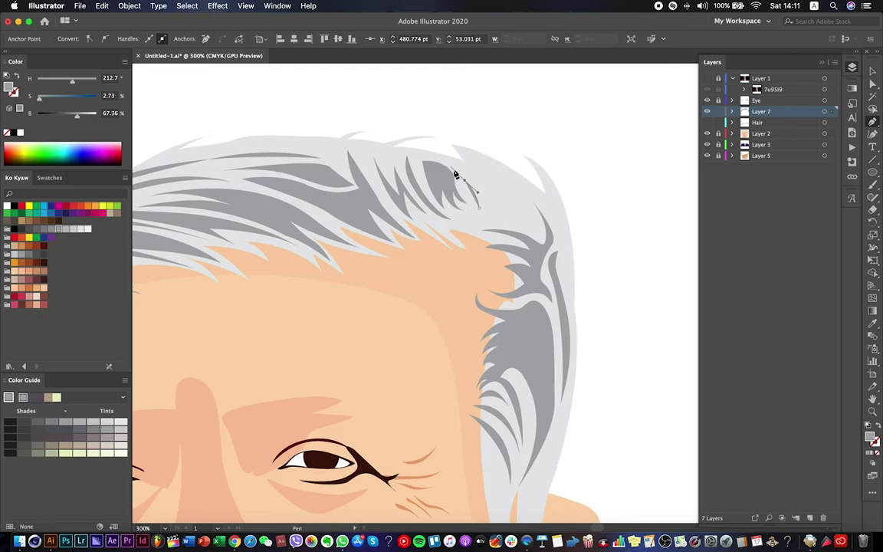
left_click(479, 206)
left_click(471, 159)
left_click(456, 148)
left_click_drag(518, 184, 527, 221)
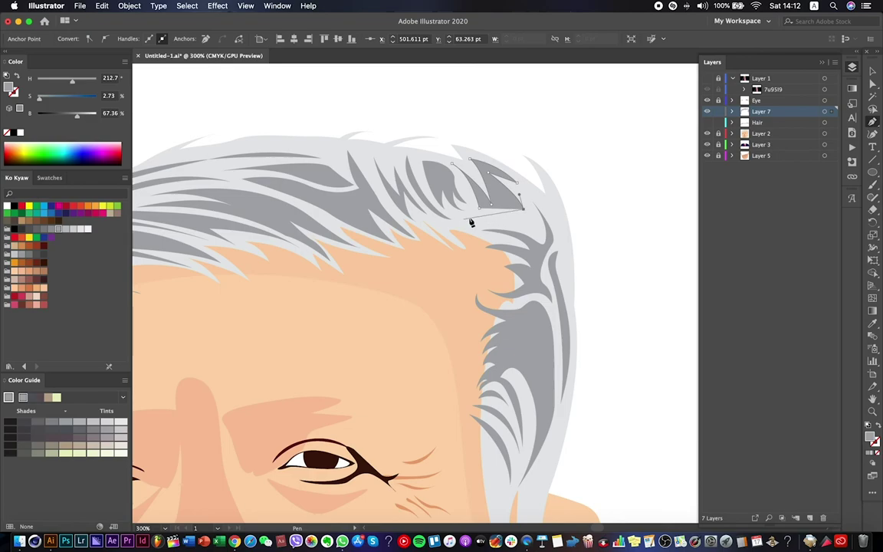
Complete the crown tuft with a curved lower tip and refine its inner edge.
scroll(552, 177, "down", 5)
scroll(475, 201, "up", 5)
left_click_drag(436, 201, 450, 218)
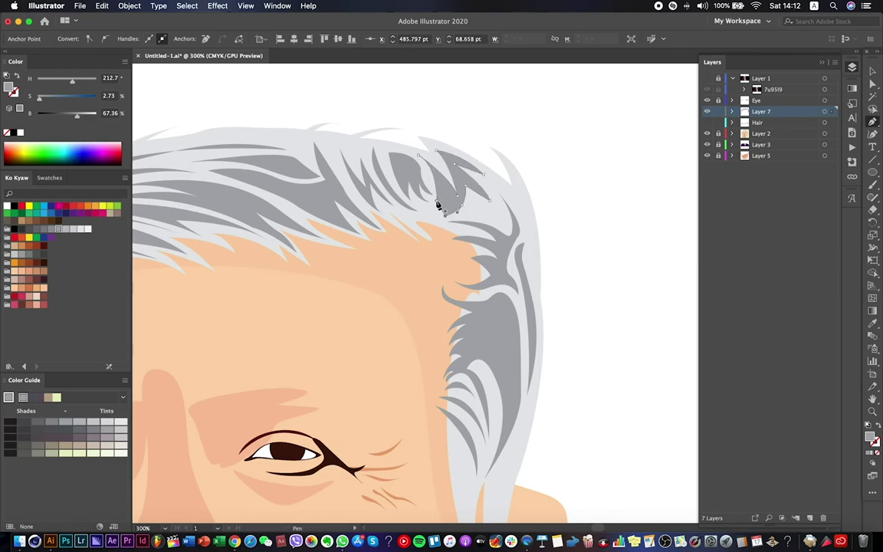
scroll(438, 205, "up", 5)
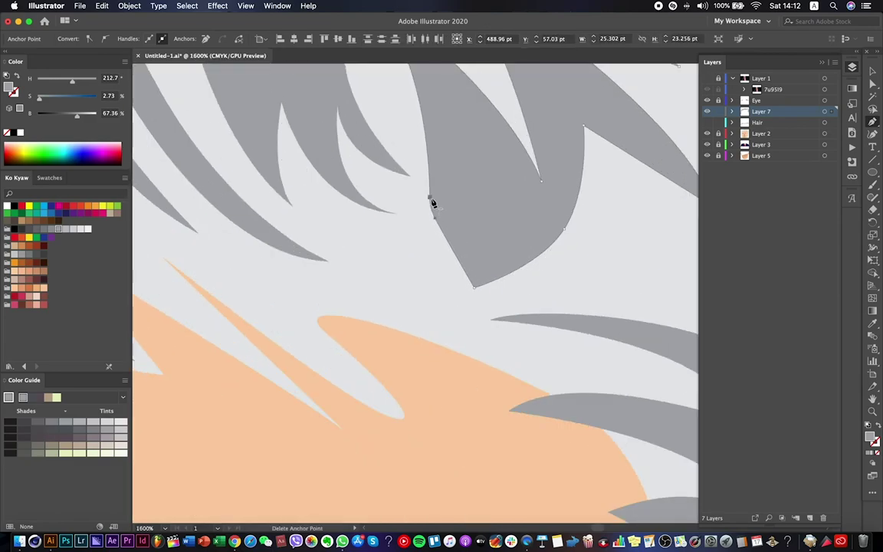
left_click(433, 218)
scroll(513, 253, "down", 5)
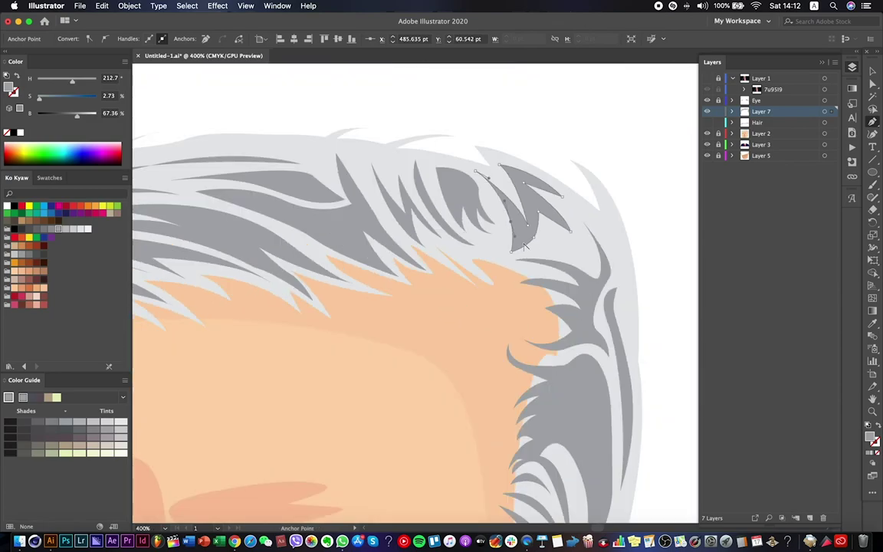
left_click_drag(513, 253, 528, 238)
key("ctrl+z")
Trace a thin grey strand along the upper inner side of the crown tuft, deselect it, and save the document.
left_click(525, 228)
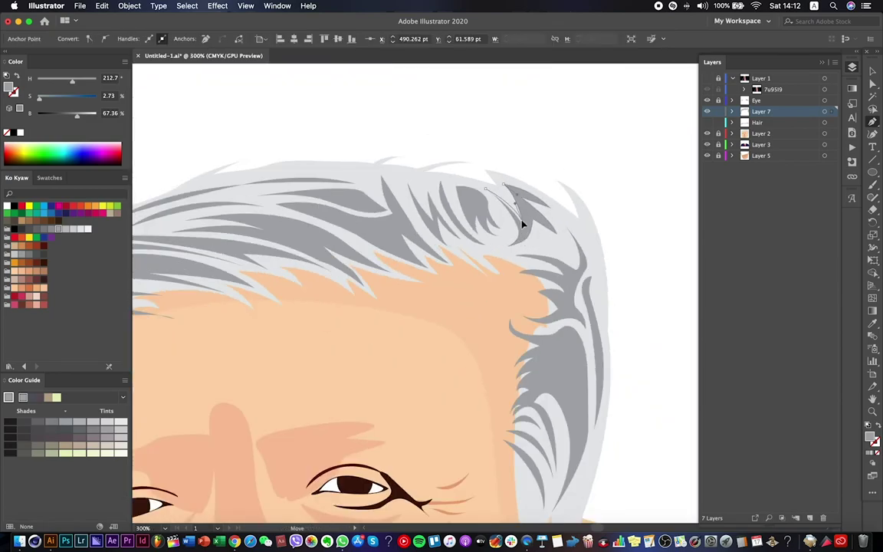
left_click(582, 184)
scroll(622, 203, "down", 5)
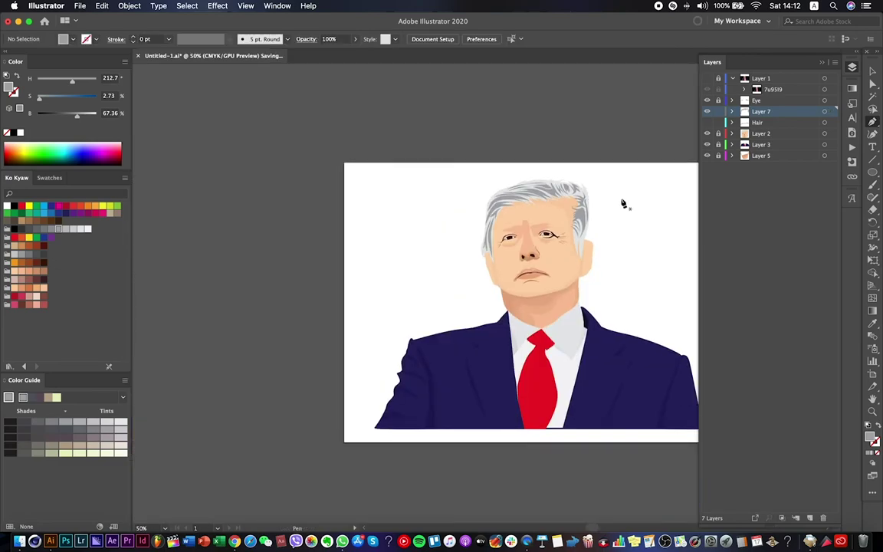
Reshape the forehead shadow's edge along the hairline and around the image-right temple, and deselect it.
scroll(624, 199, "up", 4)
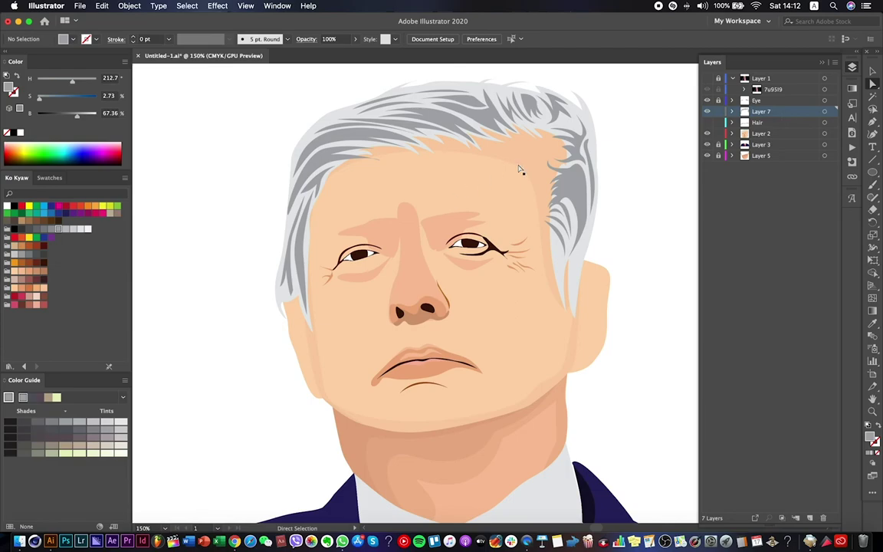
left_click(511, 164)
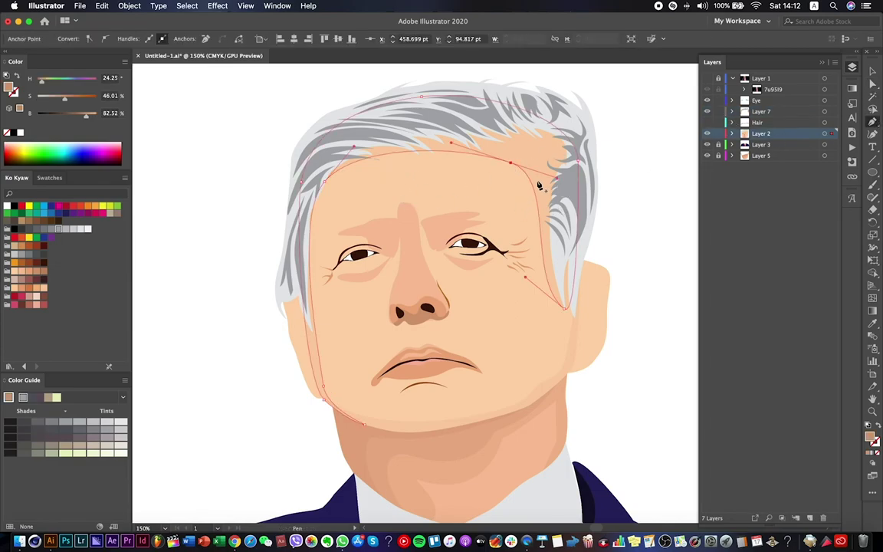
left_click(539, 204)
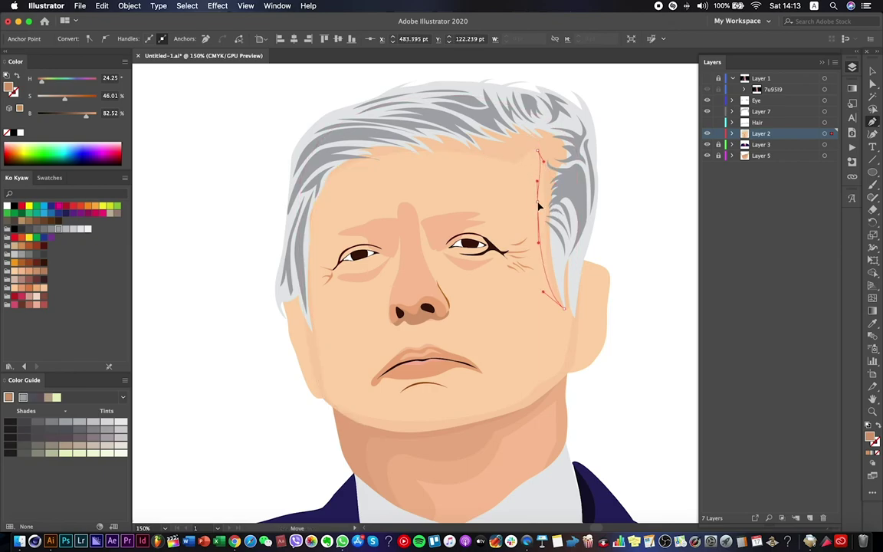
left_click(449, 132)
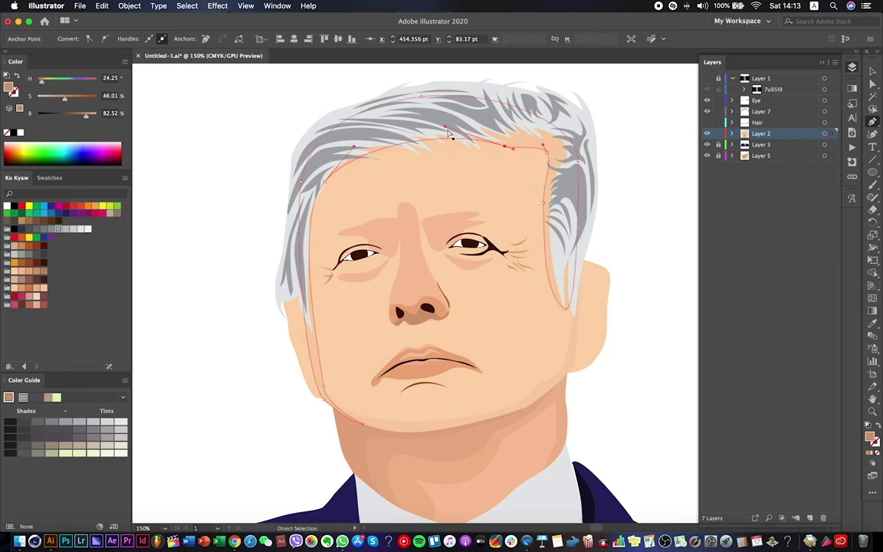
left_click_drag(451, 133, 331, 191)
key("v")
left_click(539, 145)
scroll(250, 163, "down", 5)
left_click(251, 163)
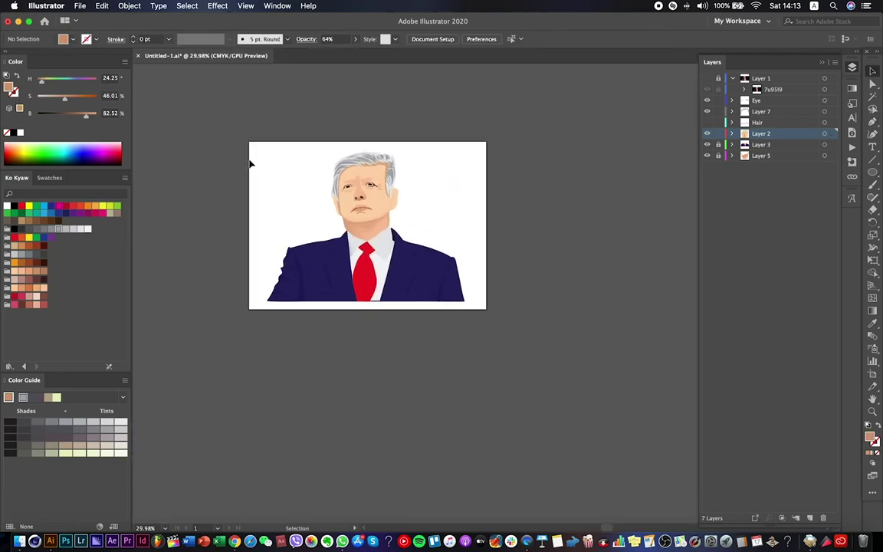
Smooth the forehead shadow's upper curve by raising its anchor beneath the crown strands.
scroll(282, 153, "up", 6)
scroll(584, 193, "down", 1)
key("a")
left_click(493, 197)
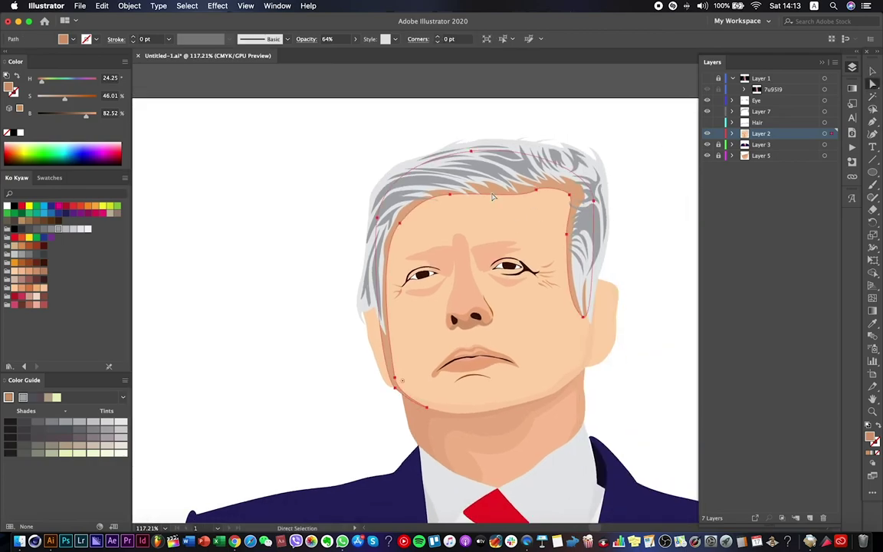
scroll(492, 197, "up", 3)
left_click(389, 187)
left_click_drag(527, 197, 556, 181)
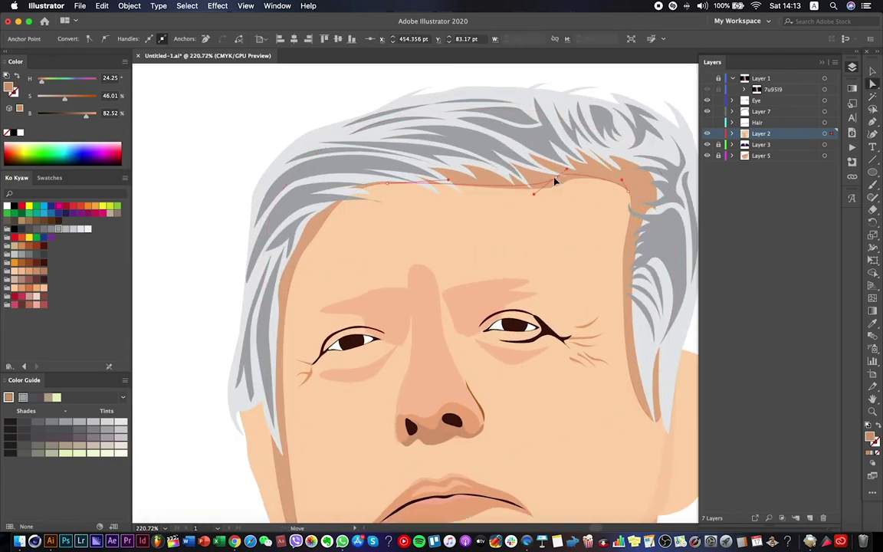
scroll(510, 169, "down", 6)
left_click(646, 167)
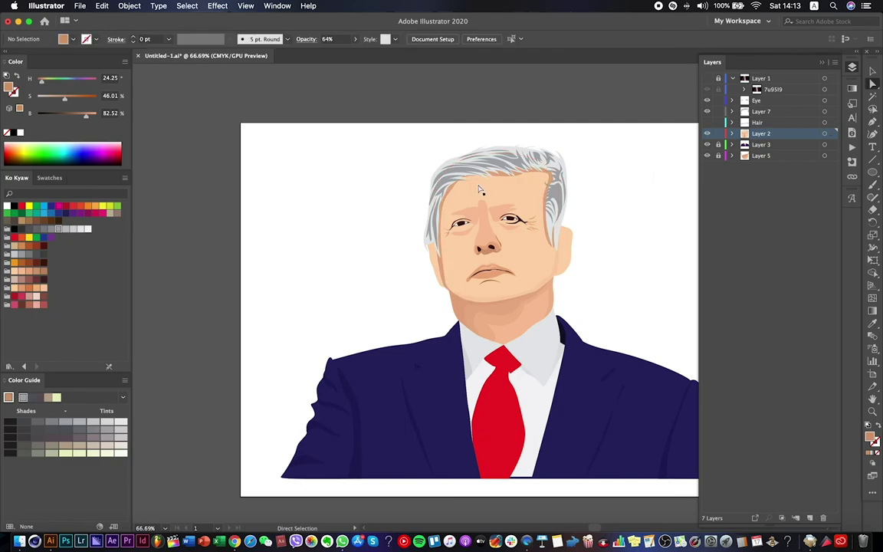
Narrow the face shadow along the image-left cheek beside the ear, and save the document.
scroll(452, 230, "up", 7)
left_click(459, 162)
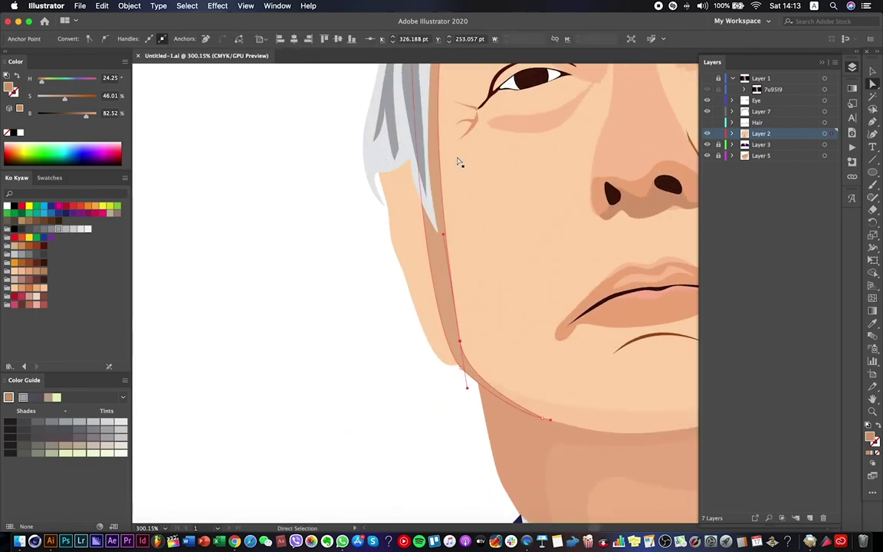
left_click(873, 121)
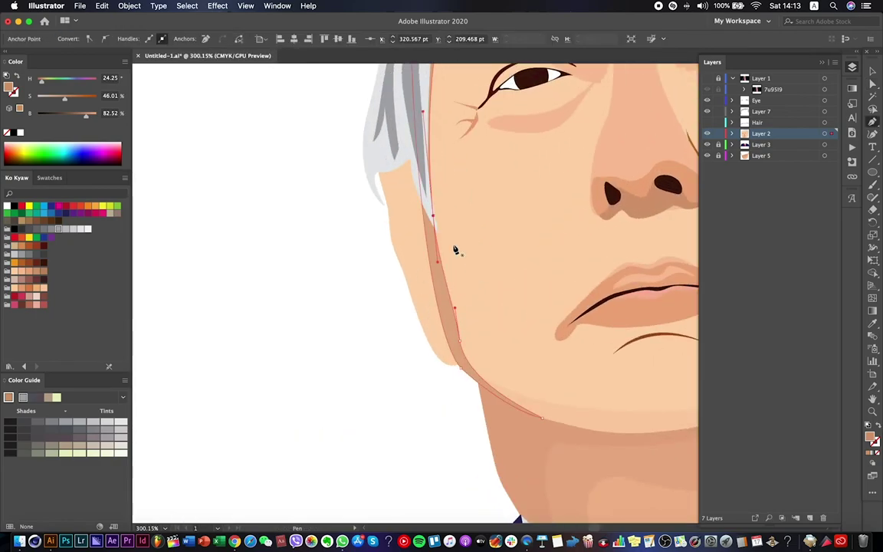
scroll(327, 253, "down", 5)
scroll(327, 253, "down", 4)
key("ctrl+s")
Show the reference photo and adjust the outline of the image-left ear against it.
scroll(513, 276, "up", 4)
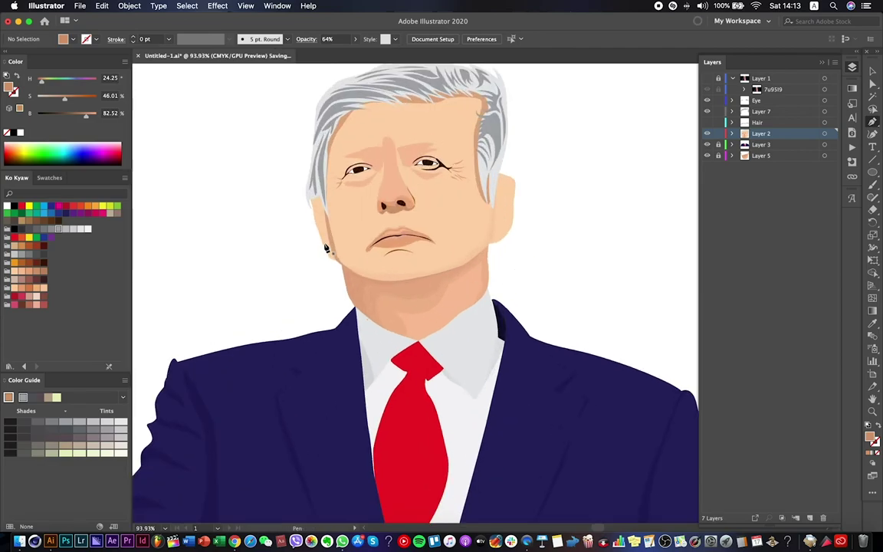
scroll(326, 248, "up", 4)
left_click(370, 284, "ctrl")
left_click_drag(374, 286, 351, 235)
left_click(305, 254)
left_click(346, 163)
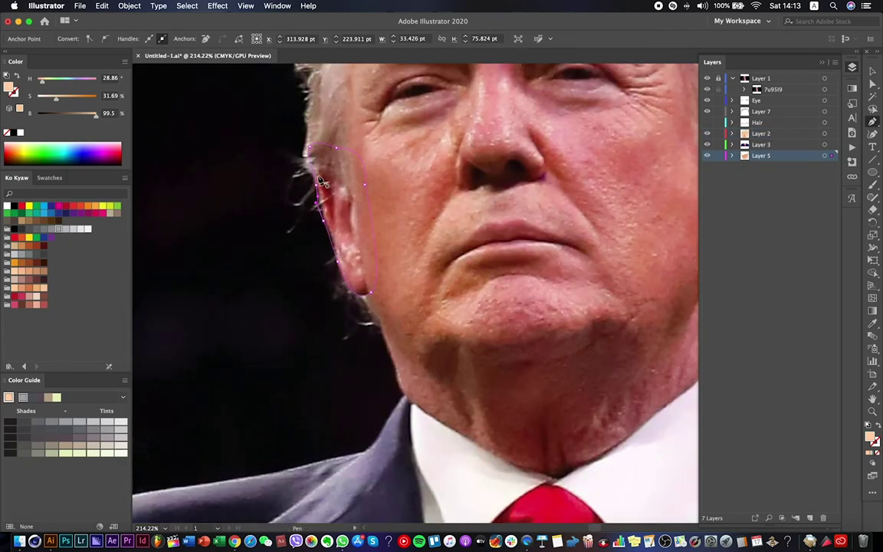
Trace a slim closed shadow shape inside the upper part of the image-left ear.
scroll(346, 163, "up", 2)
left_click(346, 256)
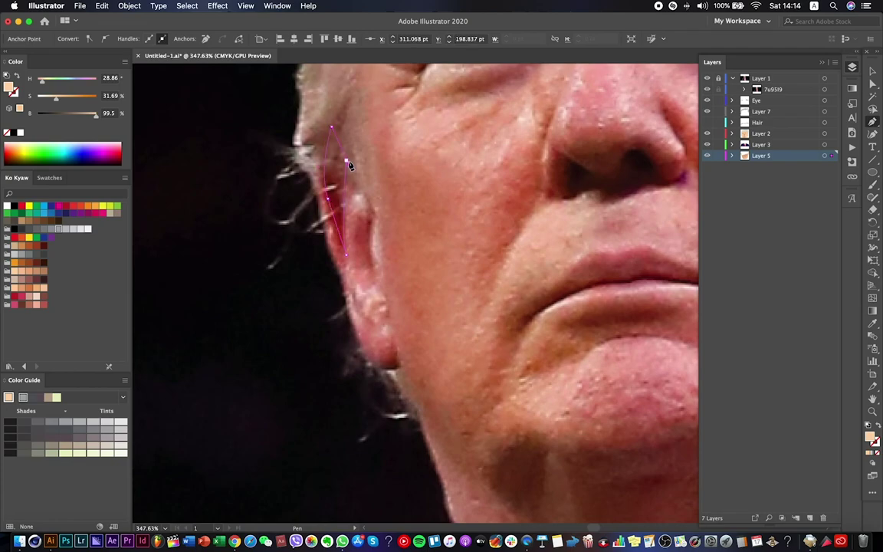
key("a")
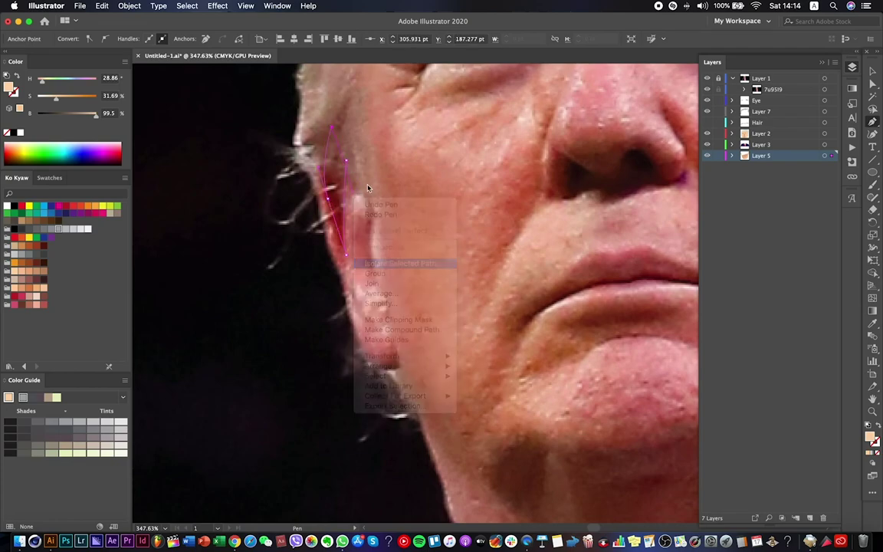
double_click(331, 166)
left_click(434, 227)
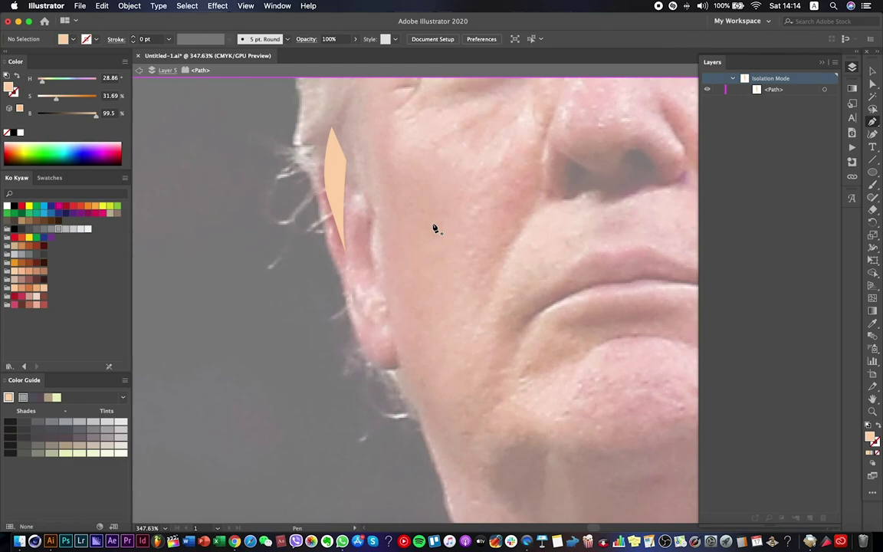
key("Escape")
scroll(428, 266, "down", 2)
scroll(369, 235, "up", 2)
Trace a narrow sliver where the image-left ear meets the cheek, and hide the reference photo.
key("p")
left_click(367, 230)
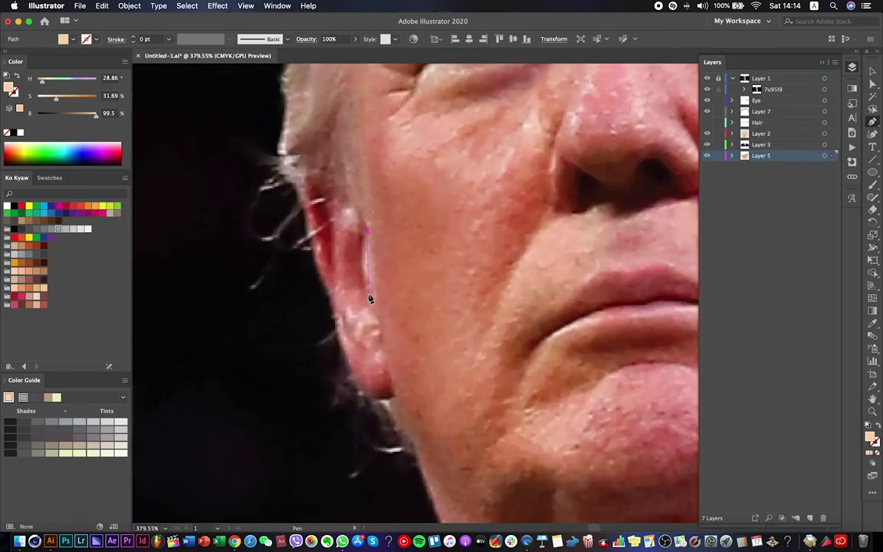
left_click(371, 309)
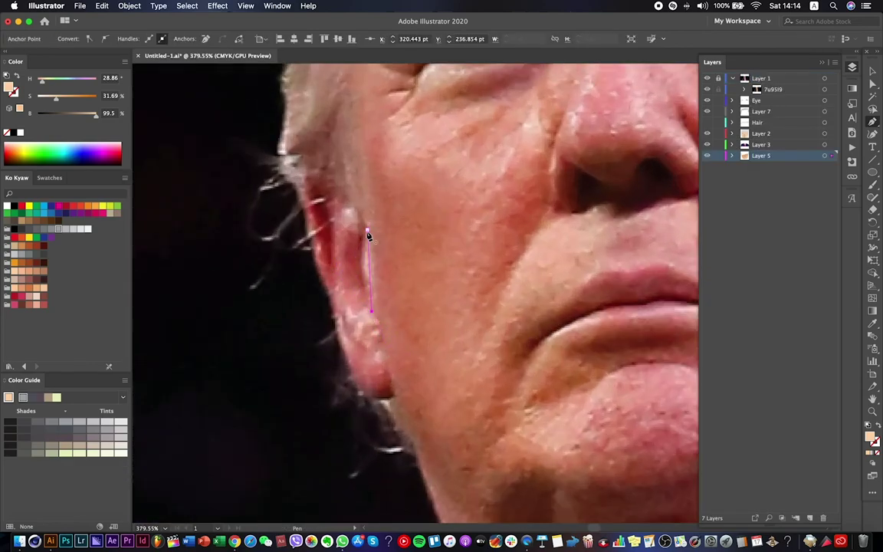
left_click(366, 253, "super")
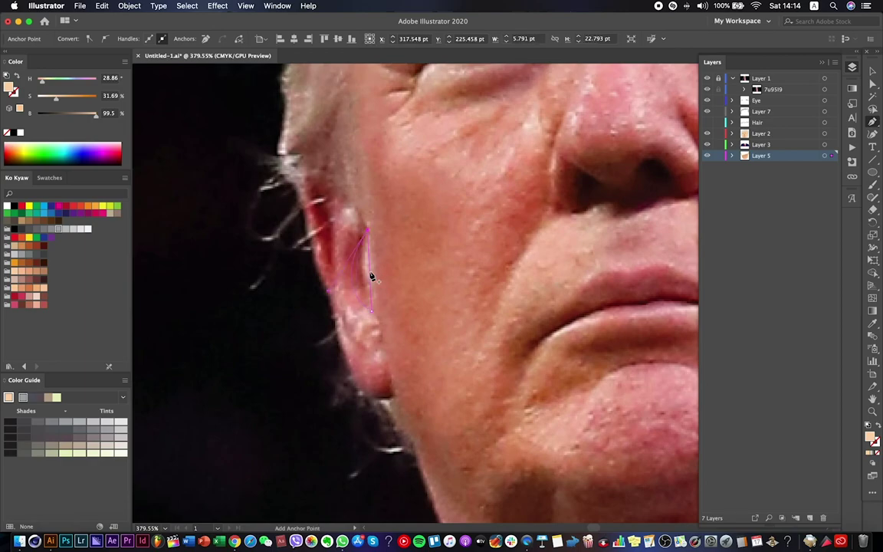
left_click(357, 250, "super")
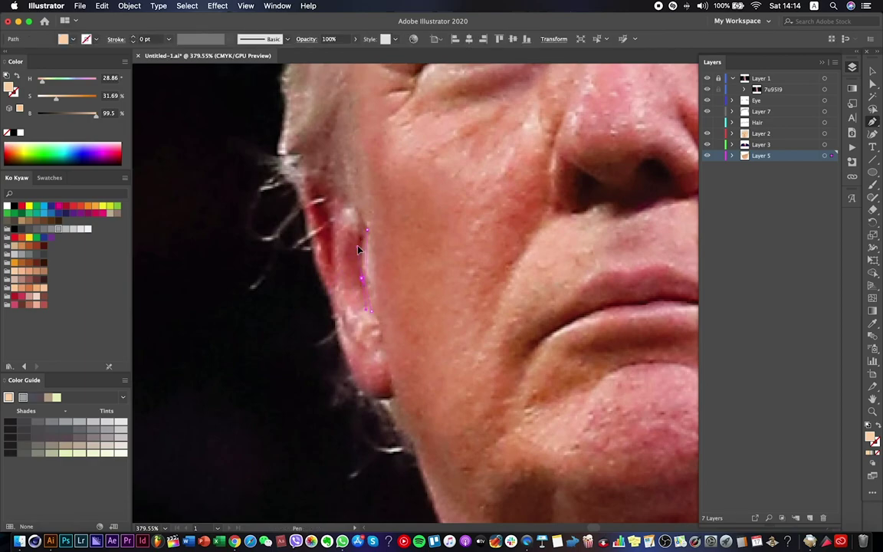
scroll(491, 223, "down", 3)
key("super+shift+w")
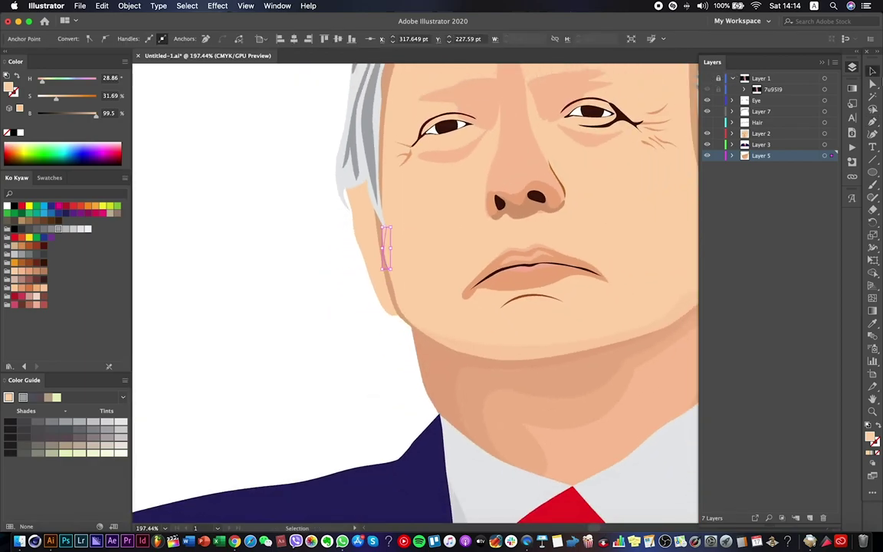
Shift the narrow ear sliver outward onto the ear and give it the face shadow's brown fill.
left_click(732, 155)
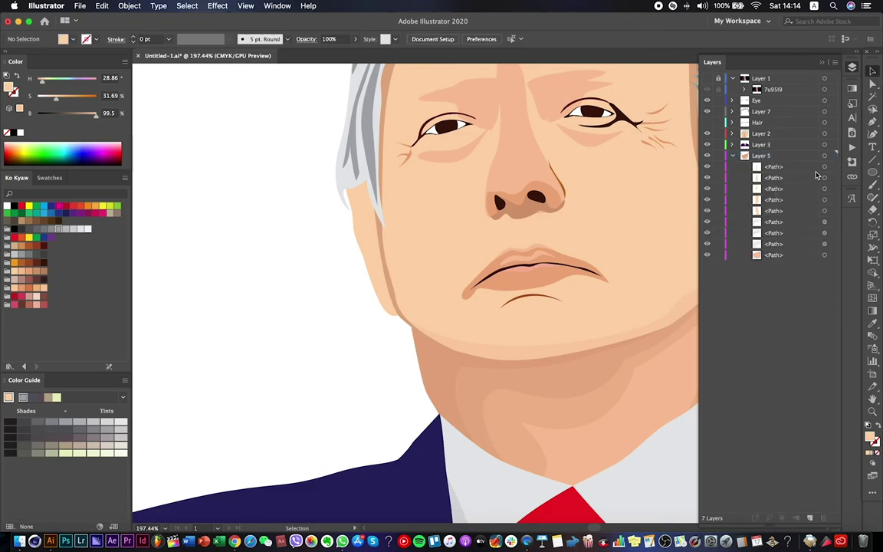
key("shift+Left")
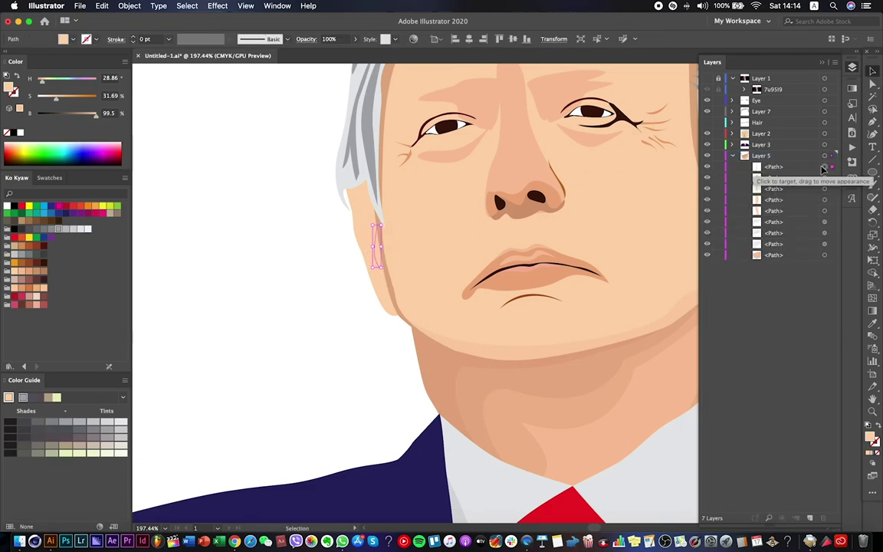
key("i")
left_click(390, 276)
Apply the brown shadow colour at 64% opacity to the upper inner-ear shape, deselect it, and save the document.
left_click(873, 84)
left_click(379, 266)
left_click(362, 219)
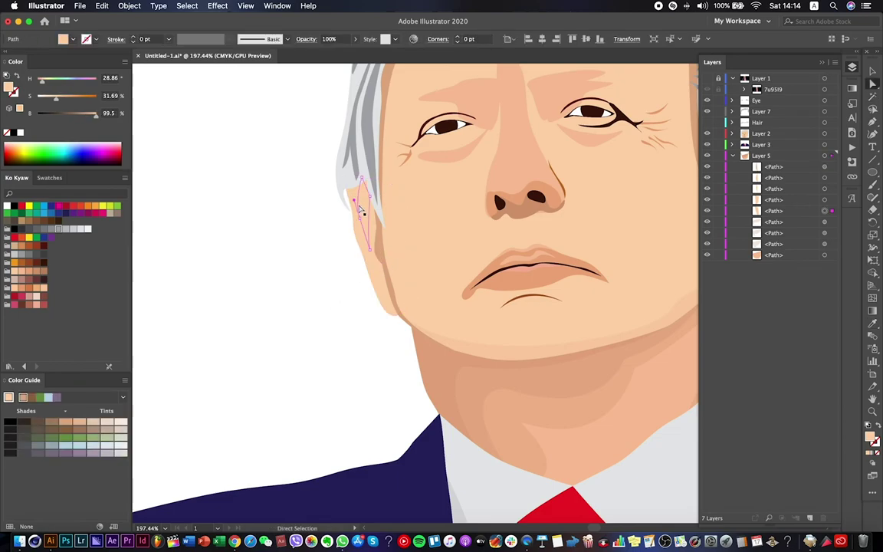
key("i")
scroll(370, 295, "down", 5)
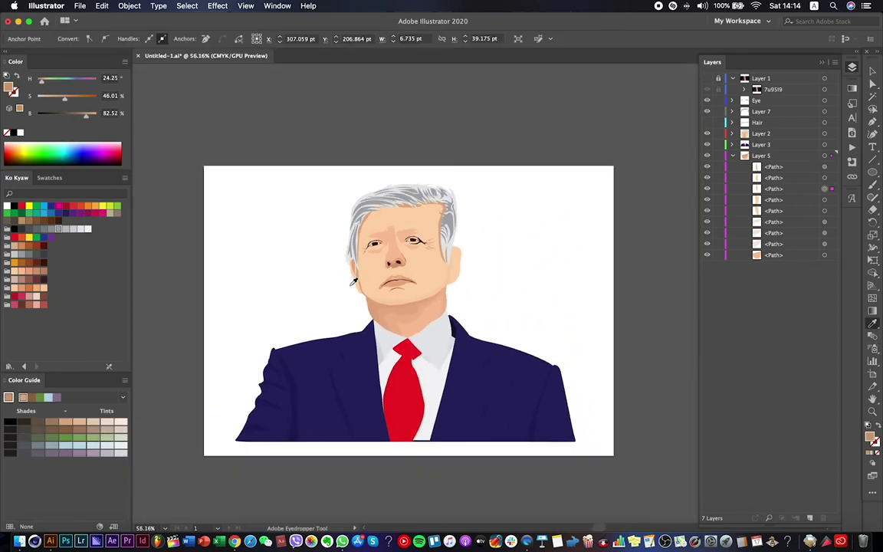
key("ctrl+shift+a")
scroll(349, 266, "up", 6)
key("ctrl+s")
Reshape the upper inner-ear shadow to follow the image-left ear's outer edge, deselect it, and save the document.
left_click(872, 82)
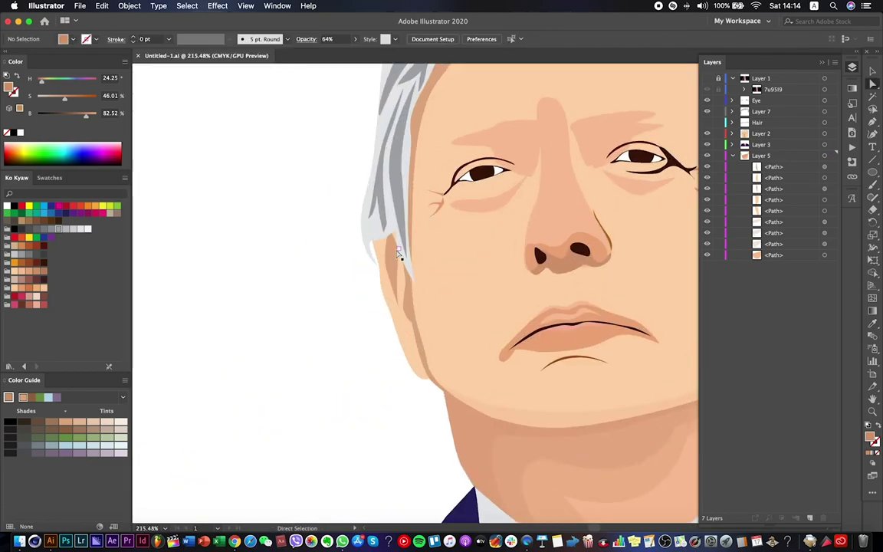
left_click(379, 233)
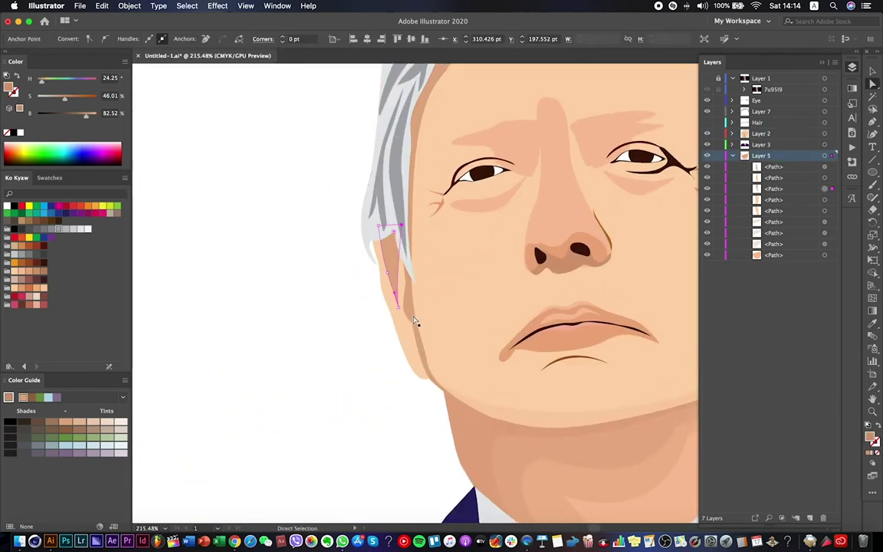
key("ctrl+shift+a")
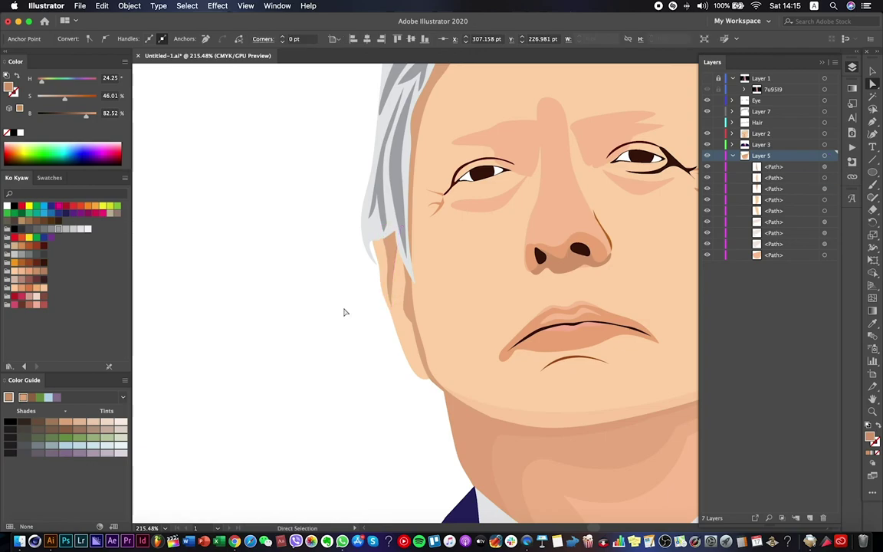
scroll(345, 311, "down", 5)
key("ctrl+s")
Compare the image-right ear with the reference photo beneath the hair.
scroll(528, 254, "down", 2)
scroll(528, 255, "down", 2)
scroll(524, 251, "up", 8)
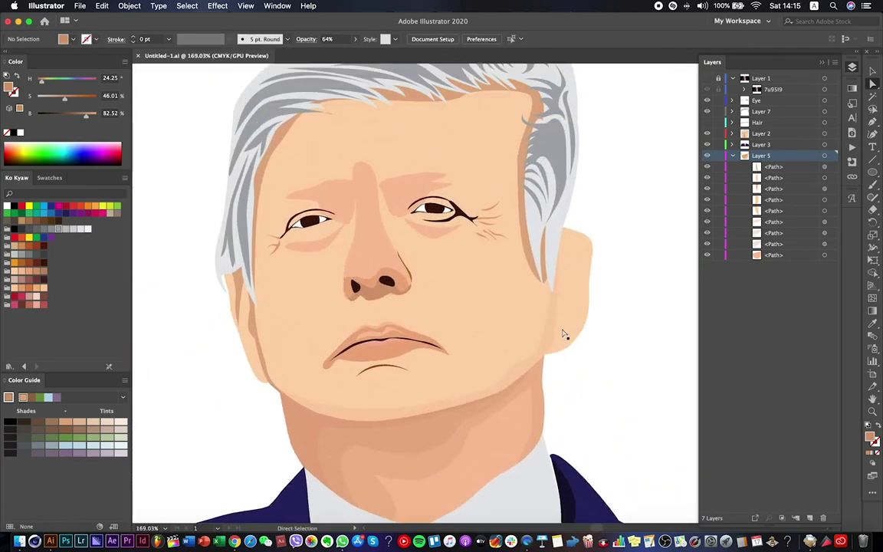
left_click(563, 335)
left_click(707, 79)
scroll(563, 306, "up", 4)
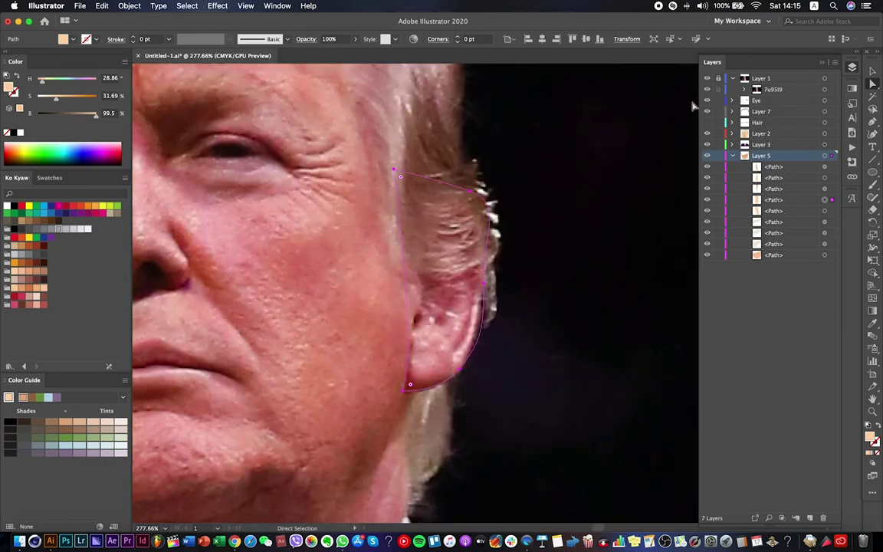
left_click(707, 78)
Begin a spiky sideburn shape over the upper image-right ear, undoing its last misplaced points.
key("super+shift+a")
key("p")
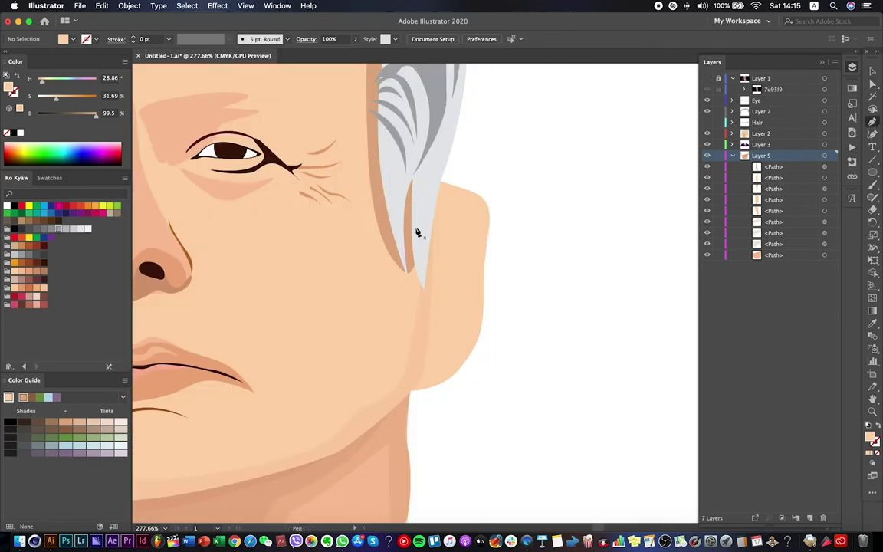
left_click(417, 206)
left_click_drag(452, 200, 427, 225)
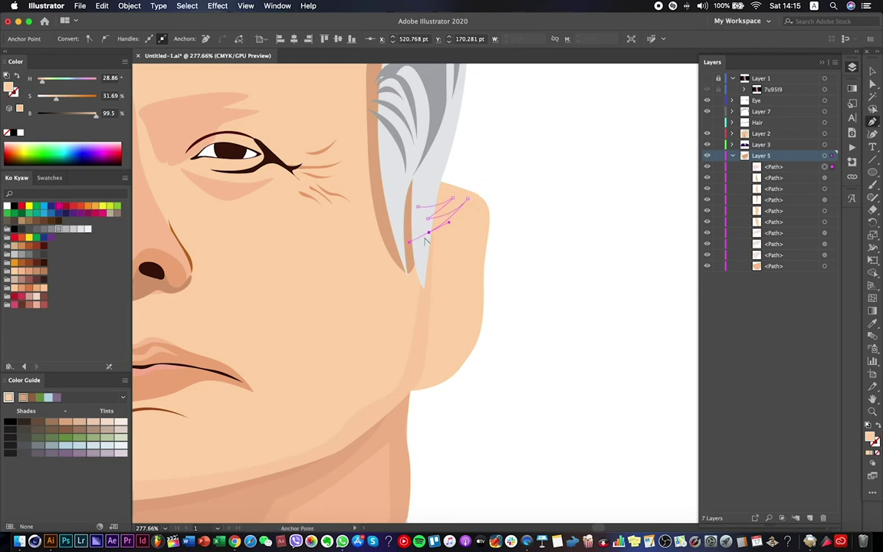
left_click_drag(421, 243, 452, 255)
left_click(455, 249)
left_click_drag(419, 260, 434, 259)
key("super+z")
key("super+z")
key("super+z")
Close the spiky sideburn shape and fill it with the hair's light grey.
left_click(436, 272)
left_click(404, 253)
left_click(877, 86)
left_click(422, 211)
left_click(414, 177)
Refine the sideburn's lower spikes, extend its lower inner corner to the temple shadow, and deselect it.
left_click_drag(407, 256, 454, 196)
left_click(429, 246)
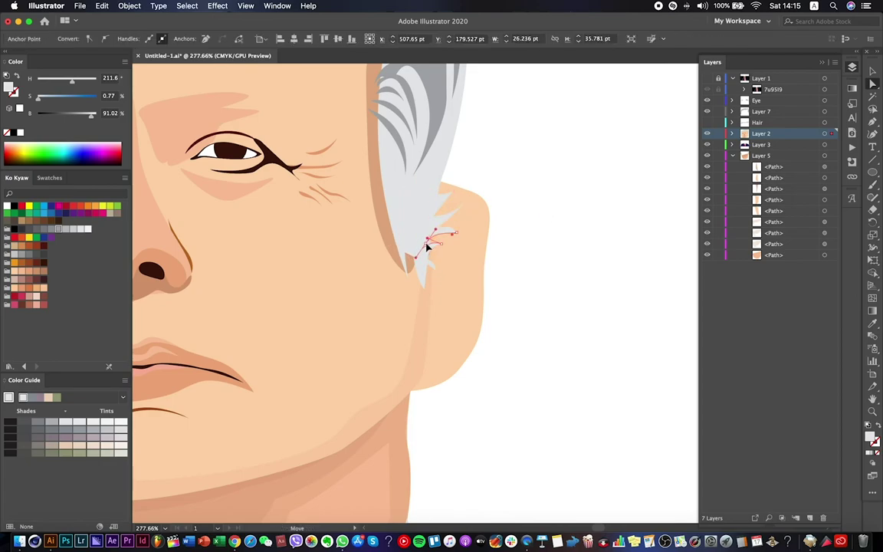
left_click_drag(467, 241, 423, 283)
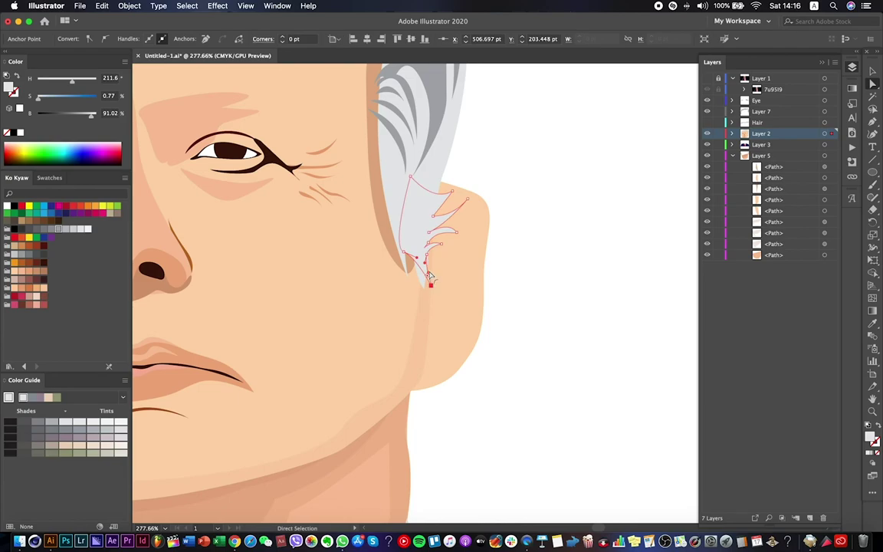
left_click(592, 300)
key("super+z")
key("super+z")
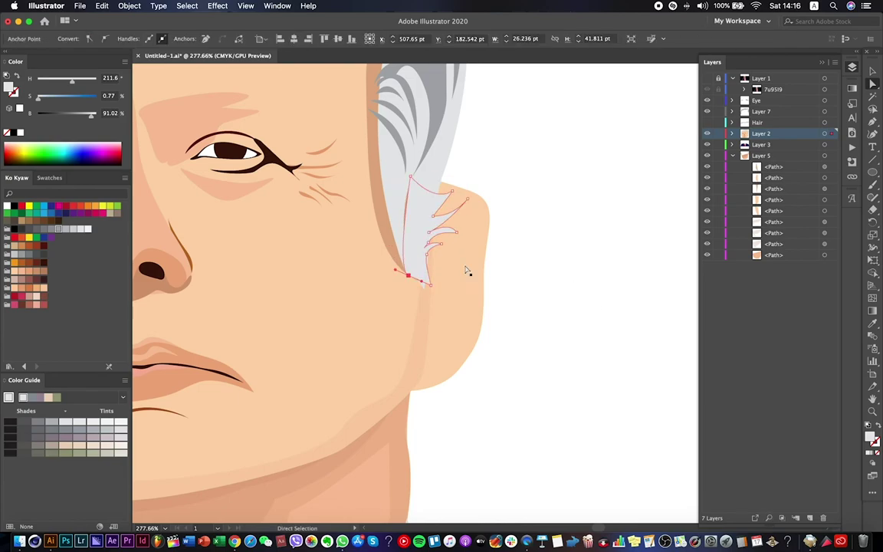
key("super+0")
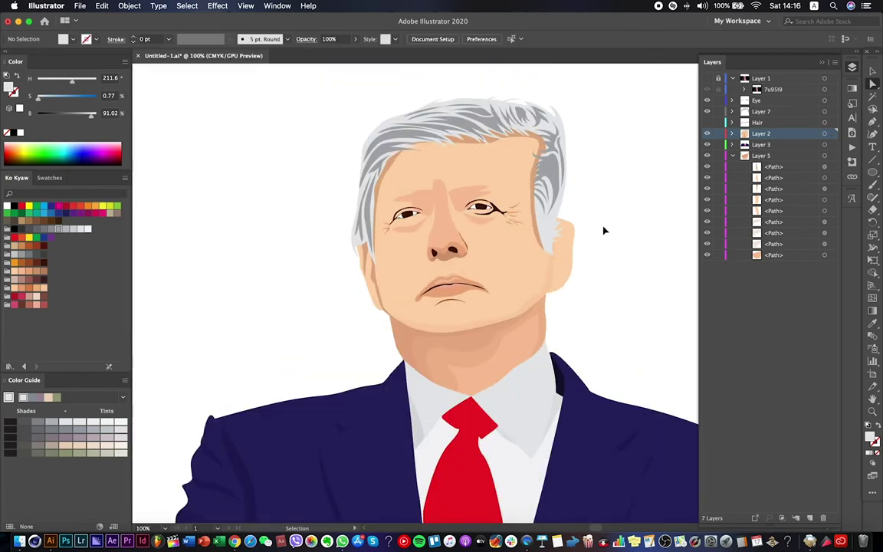
Save the document, then adjust the jaw shading's outer edge below the image-right ear against the reference photo.
key("super+s")
left_click_drag(603, 229, 511, 218)
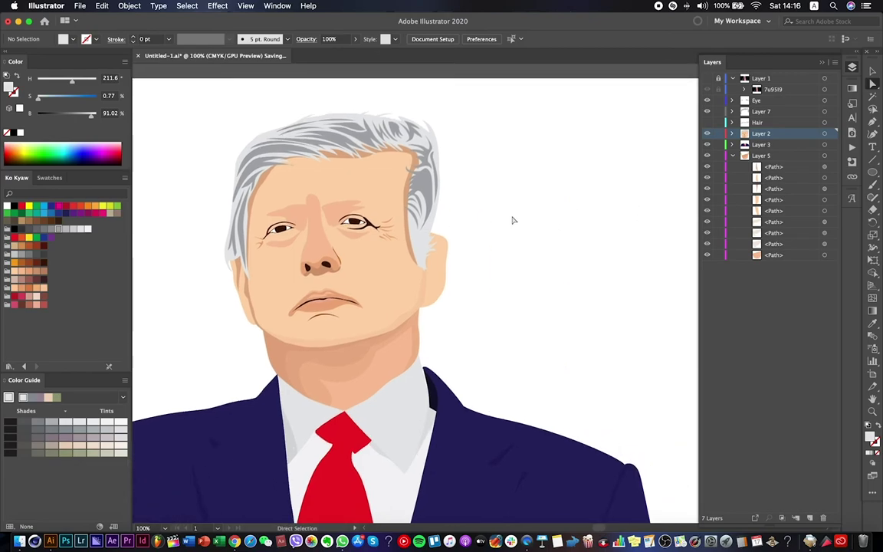
left_click(708, 79)
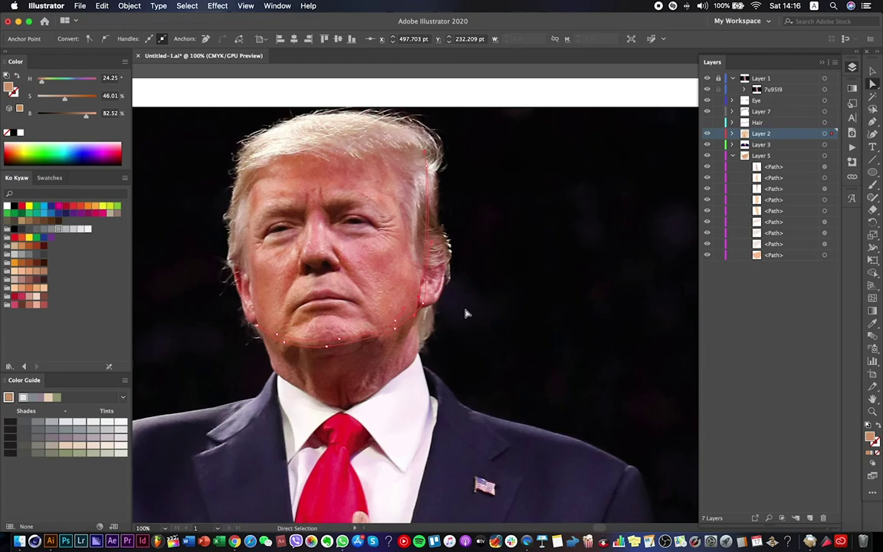
scroll(423, 308, "up", 3)
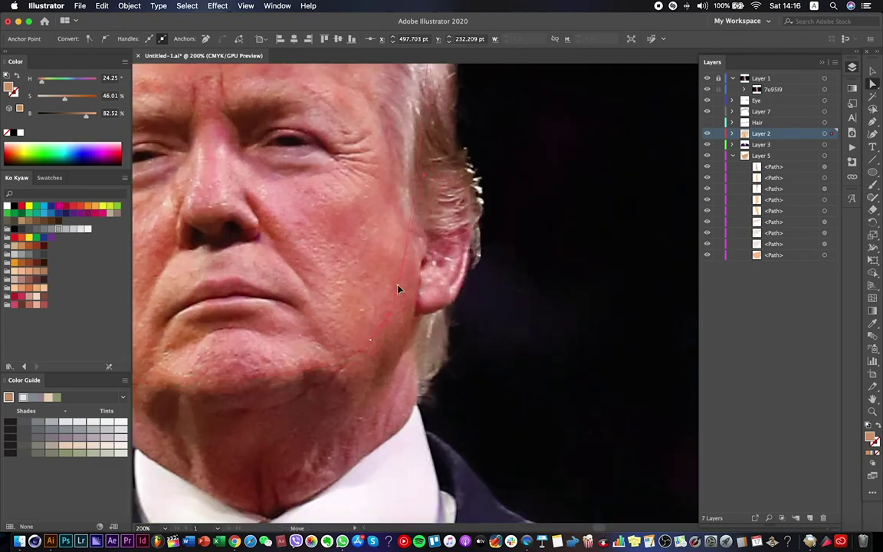
left_click(421, 298)
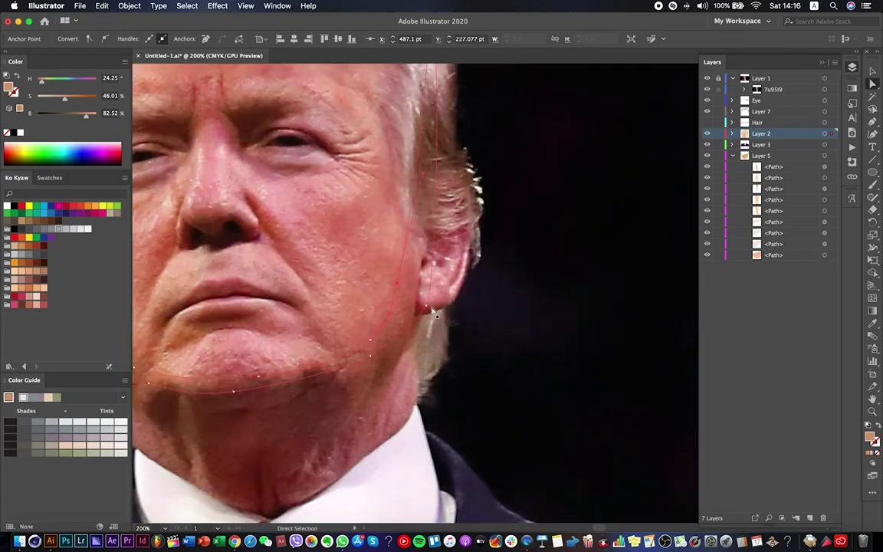
left_click(706, 79)
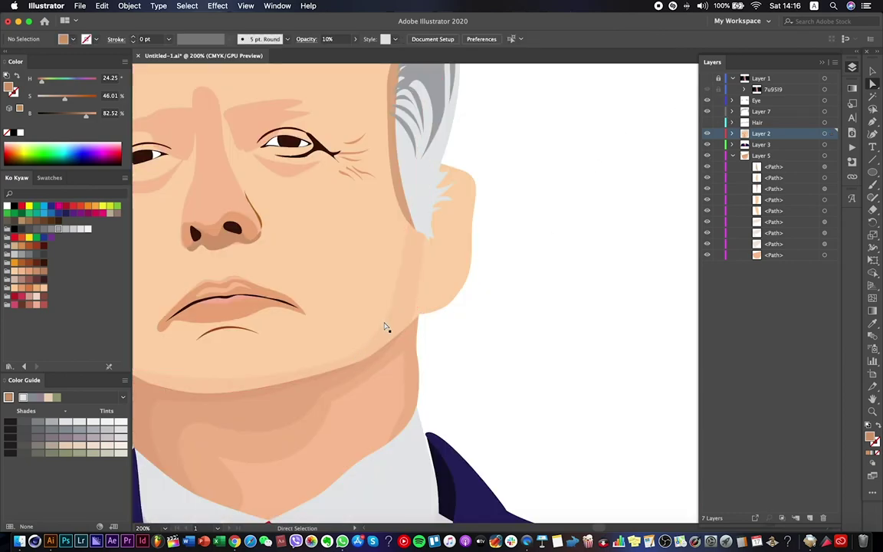
left_click(417, 319)
left_click(460, 330)
scroll(464, 331, "down", 3)
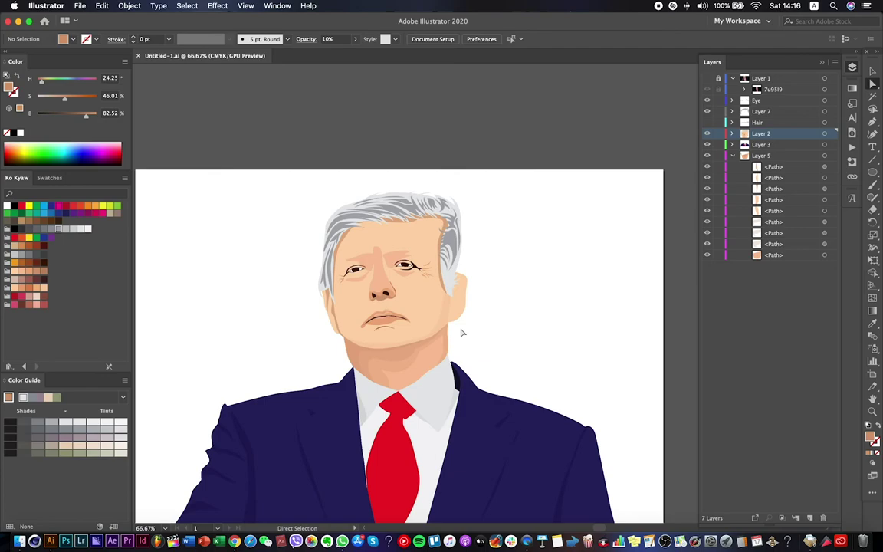
Isolate a copy of the face shape and reduce it to a forehead band by removing its cheek and chin anchors.
left_click(707, 79)
left_click(707, 79)
left_click(401, 238)
key("a")
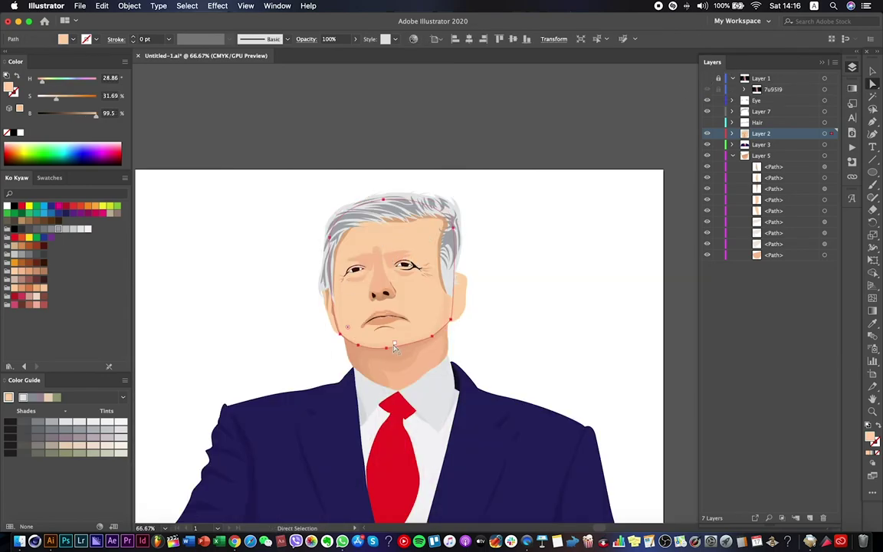
right_click(382, 234)
left_click(429, 300)
left_click_drag(347, 317, 358, 224)
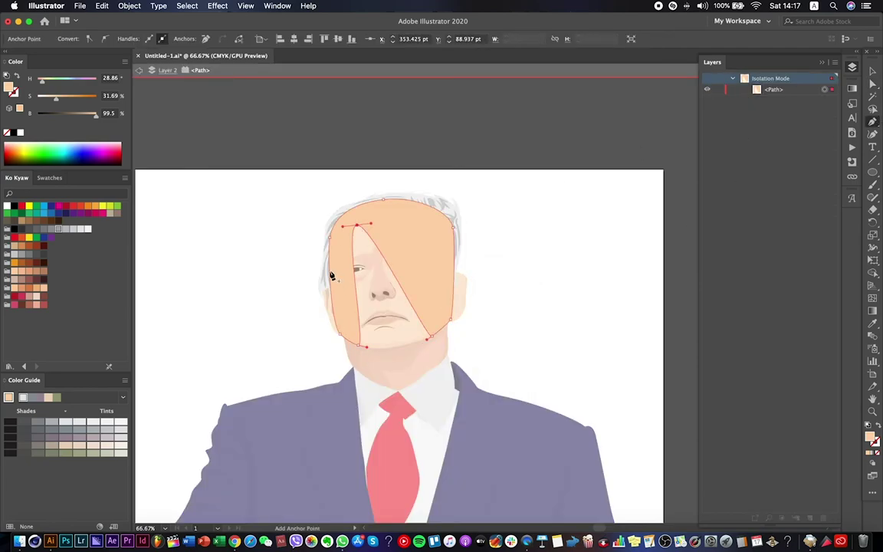
left_click(339, 335)
left_click(427, 338)
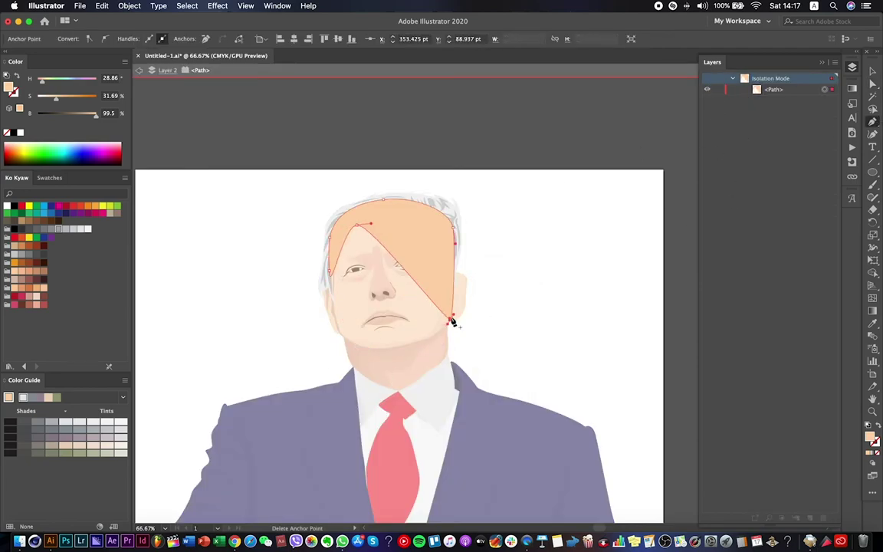
left_click(454, 326)
key("Return")
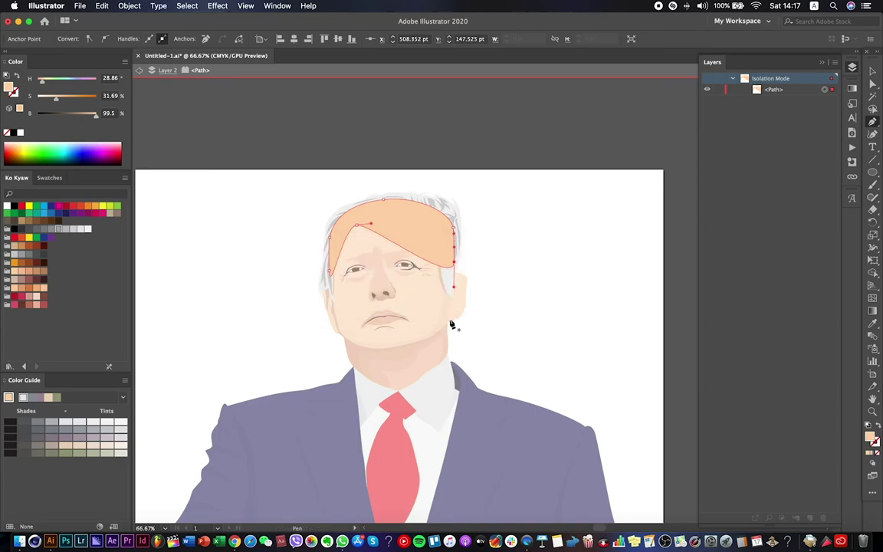
key("Escape")
Reshape the forehead band's lower edge beneath the fringe, stepping it up toward the hairline on the image-right half of the forehead.
left_click(372, 230)
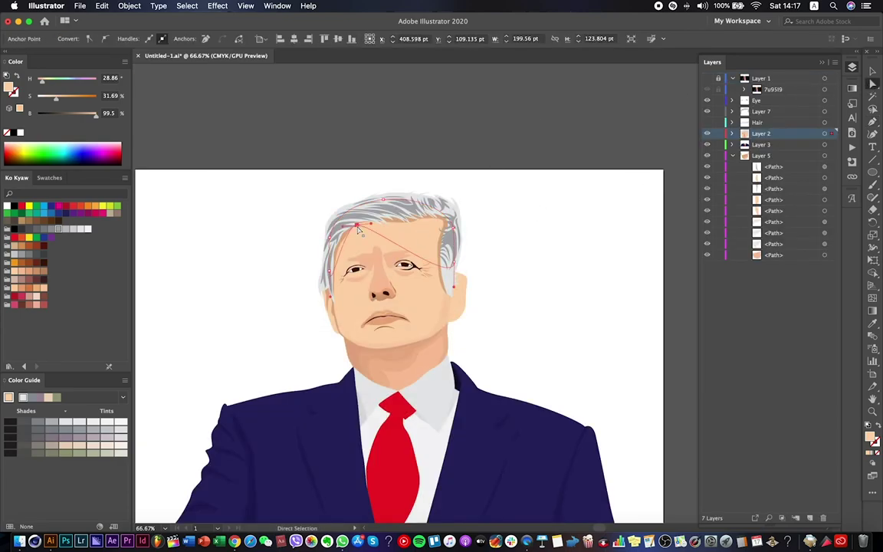
left_click(872, 122)
left_click(706, 89)
left_click(707, 89)
left_click_drag(420, 264, 420, 232)
left_click(707, 89)
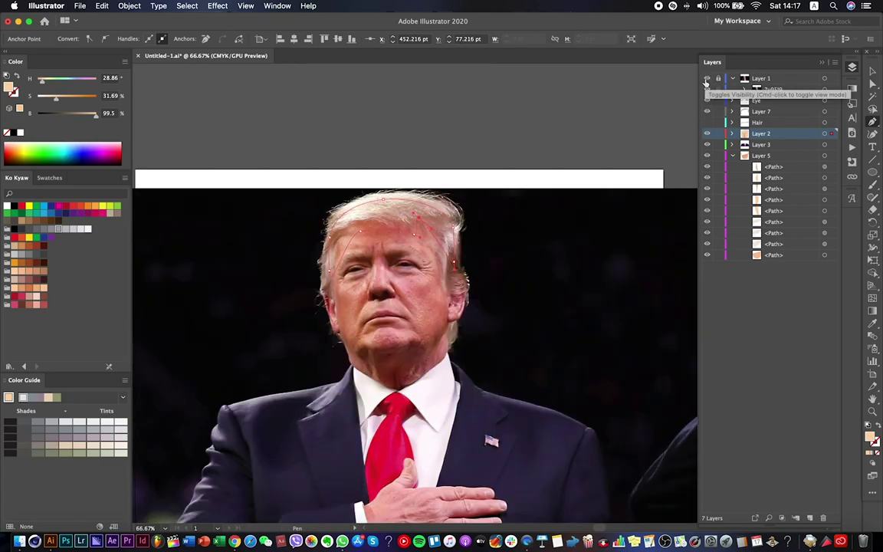
left_click(707, 89)
scroll(461, 238, "up", 3)
left_click_drag(388, 241, 415, 291)
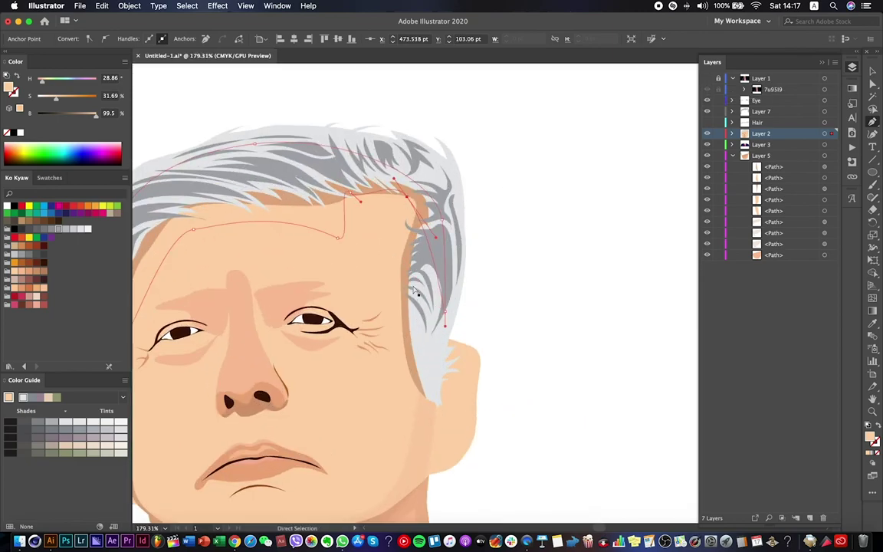
Isolate the forehead band and extend it down the image-right temple to the sideburn's tip.
right_click(434, 258)
left_click(479, 321)
left_click_drag(434, 252, 397, 280)
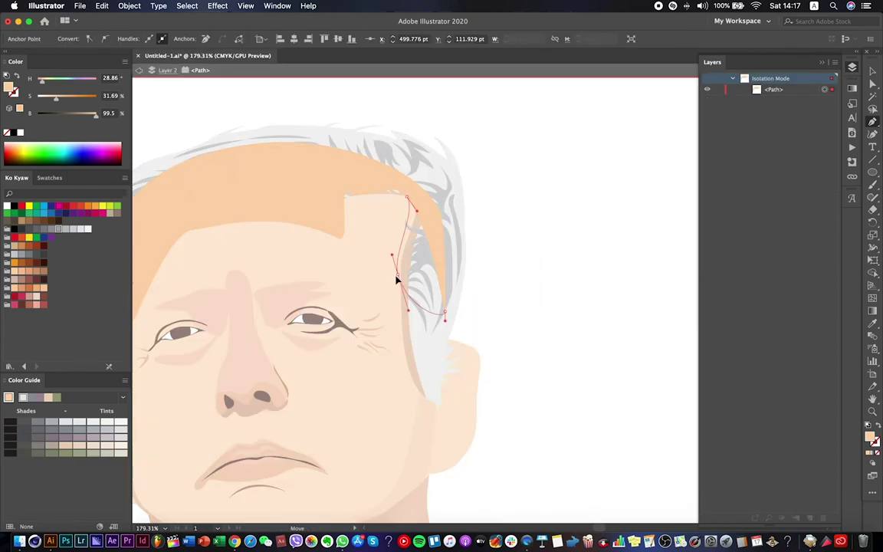
left_click_drag(442, 320, 428, 382)
key("Escape")
scroll(513, 315, "down", 5)
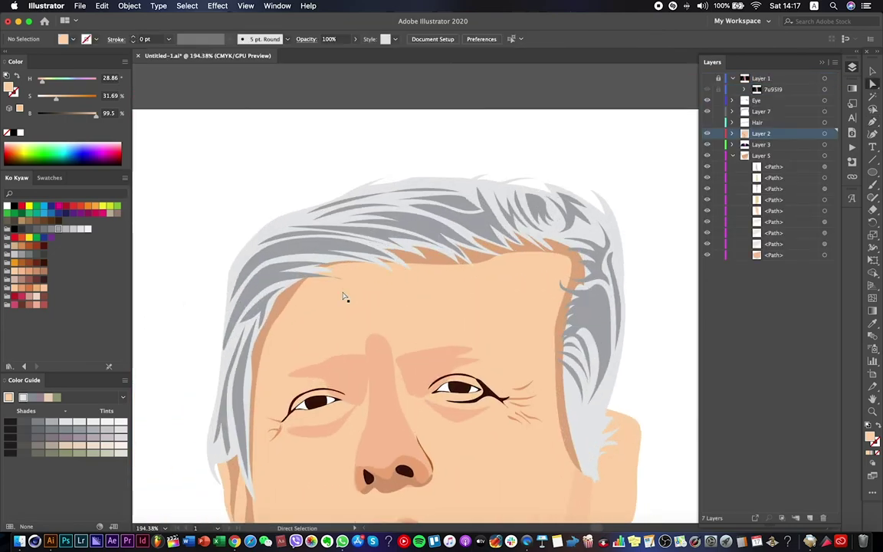
Fill the forehead band with the brown sampled from the existing hairline shadow and set its opacity to 18%.
left_click(345, 296)
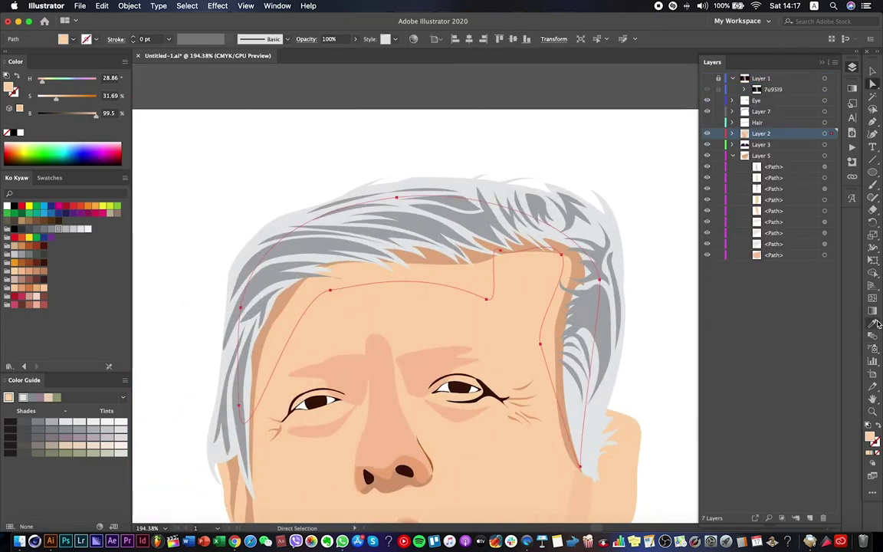
left_click(875, 324)
left_click(283, 306)
left_click(355, 39)
left_click_drag(309, 49, 295, 49)
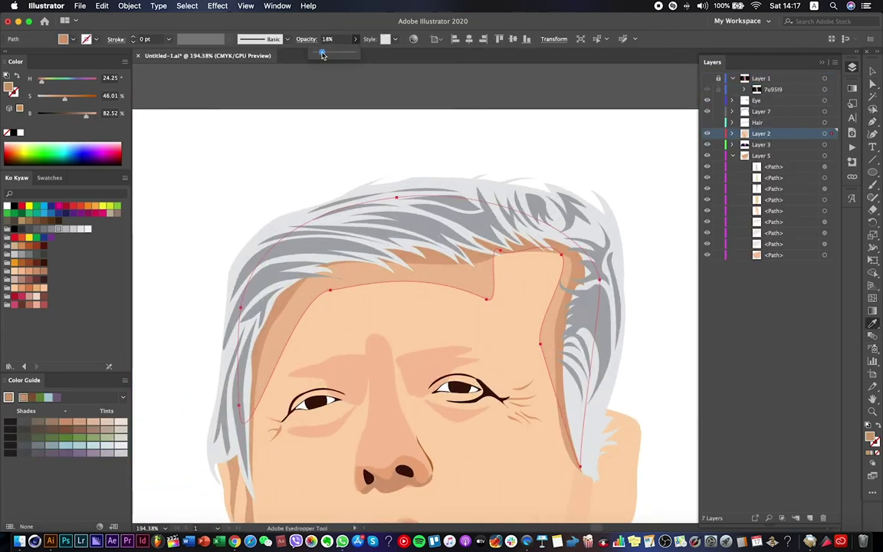
Soften the forehead shadow's stepped corner near the image-right temple and compare the portrait with the reference photo.
left_click(873, 84)
left_click(607, 163)
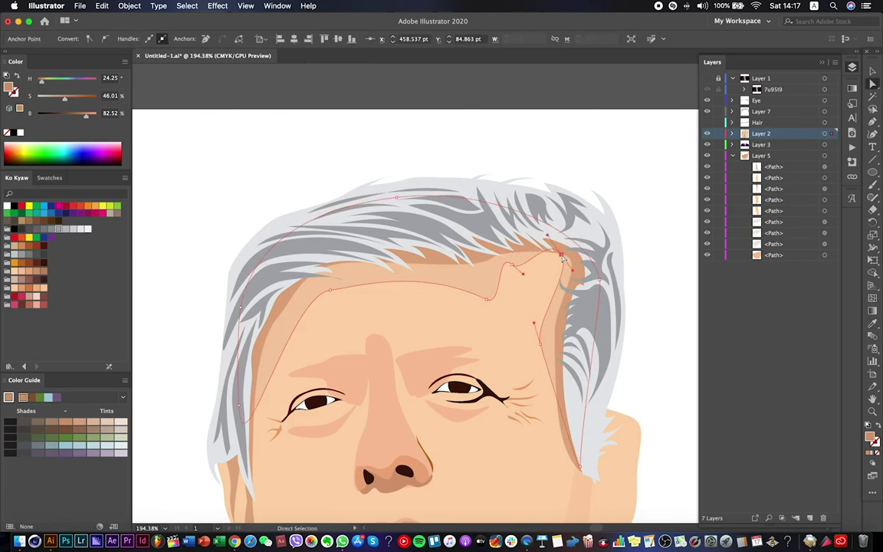
scroll(607, 165, "down", 5)
scroll(605, 165, "right", 3)
key("v")
left_click(708, 79)
left_click(708, 79)
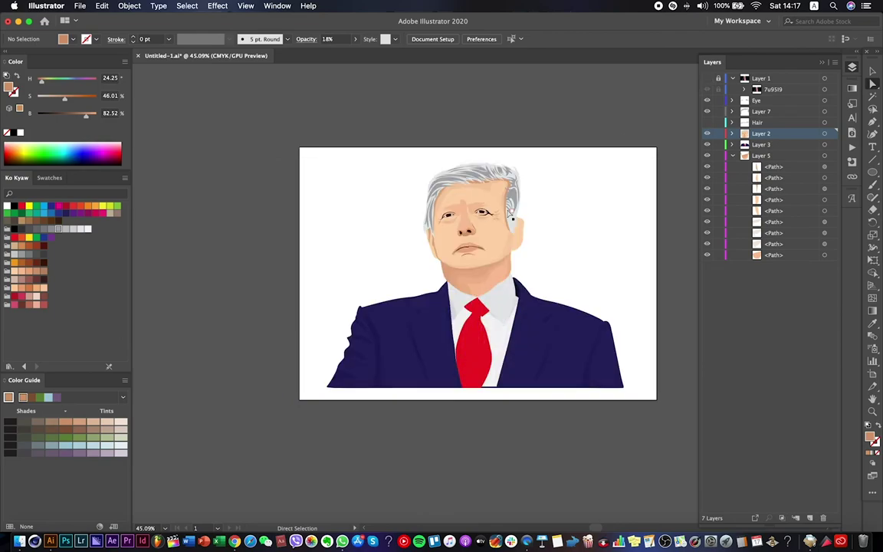
Reshape a copy of the face shape over the reference photo so its inner edge follows the image-left cheek from jaw to temple.
scroll(480, 195, "up", 5)
left_click(708, 79)
left_click(708, 79)
left_click(408, 298)
left_click(708, 79)
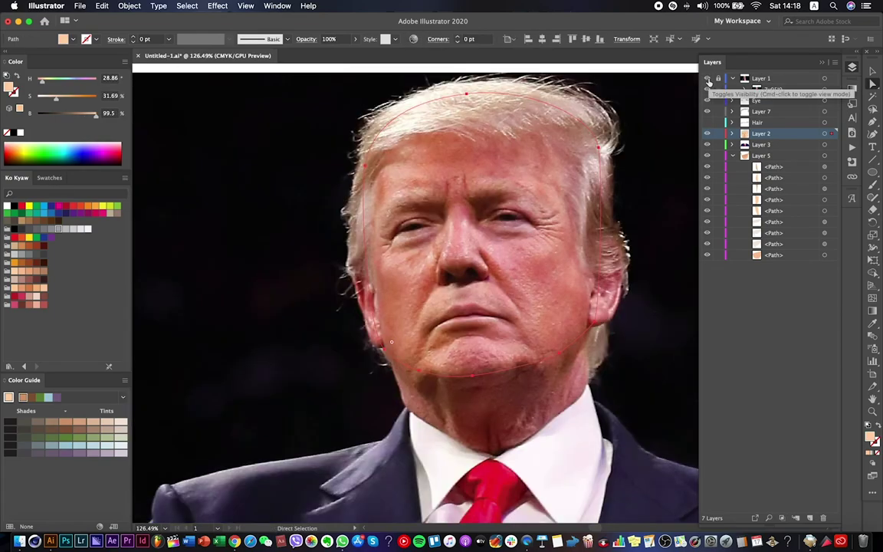
left_click_drag(476, 380, 398, 264)
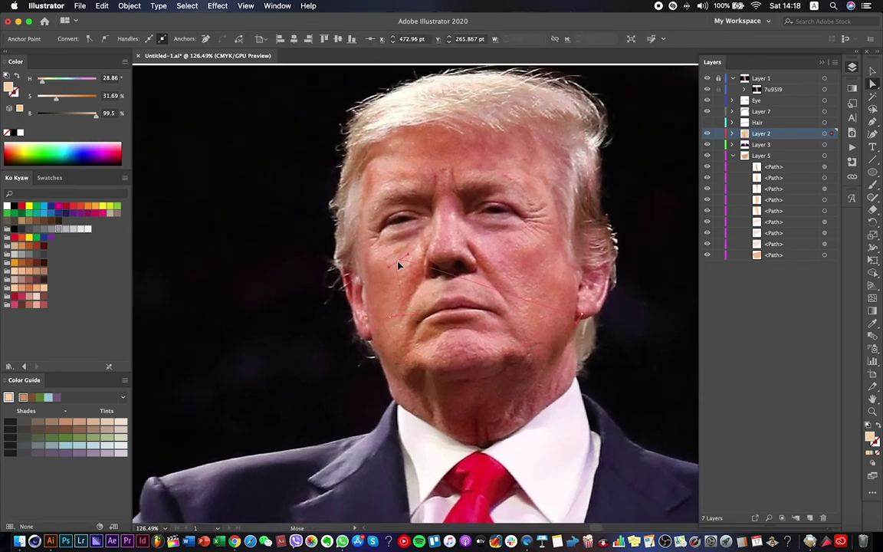
left_click(426, 321)
left_click(381, 288)
left_click_drag(372, 211, 437, 201)
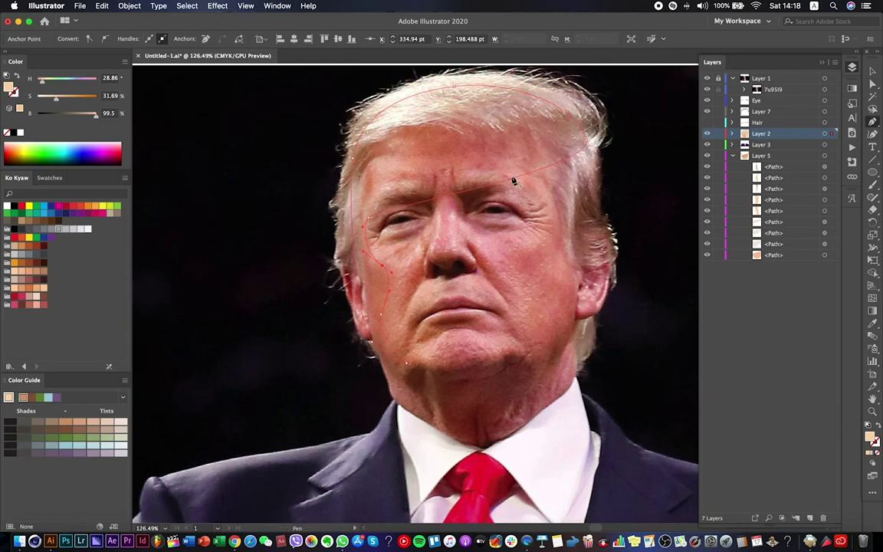
Pull the image-left cheek shape's upper anchors in beneath the hair above the image-left temple.
left_click(872, 85)
left_click_drag(587, 141, 398, 152)
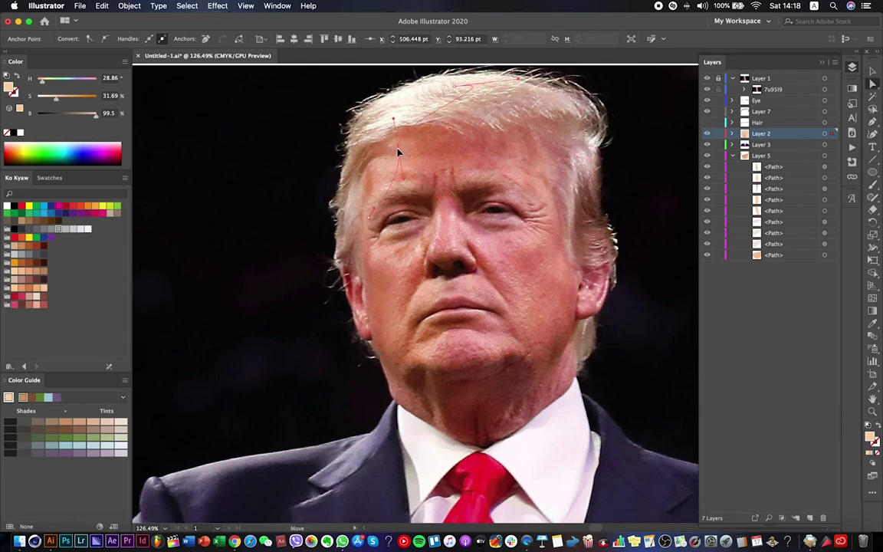
left_click_drag(452, 89, 460, 102)
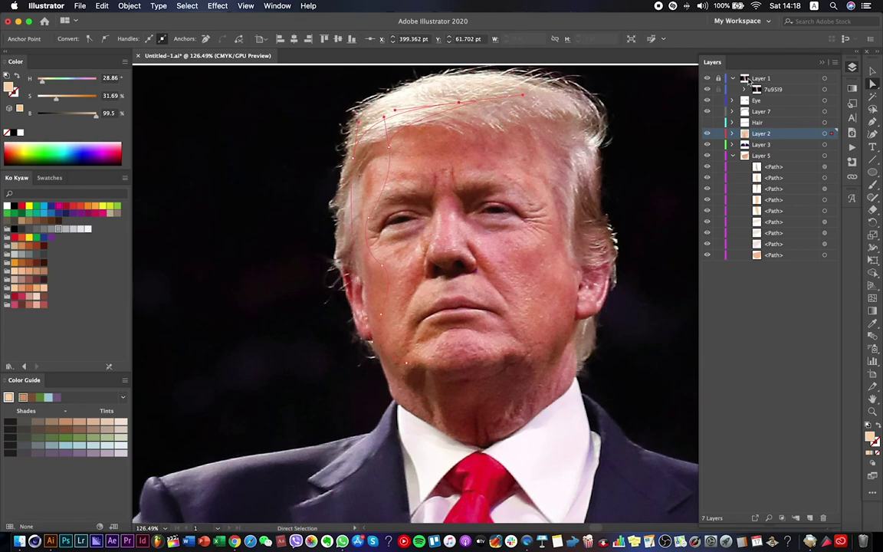
Give the image-left cheek shape the forehead shadow's brown fill and 18% opacity, and save the document.
left_click(706, 78)
key("i")
left_click(445, 198)
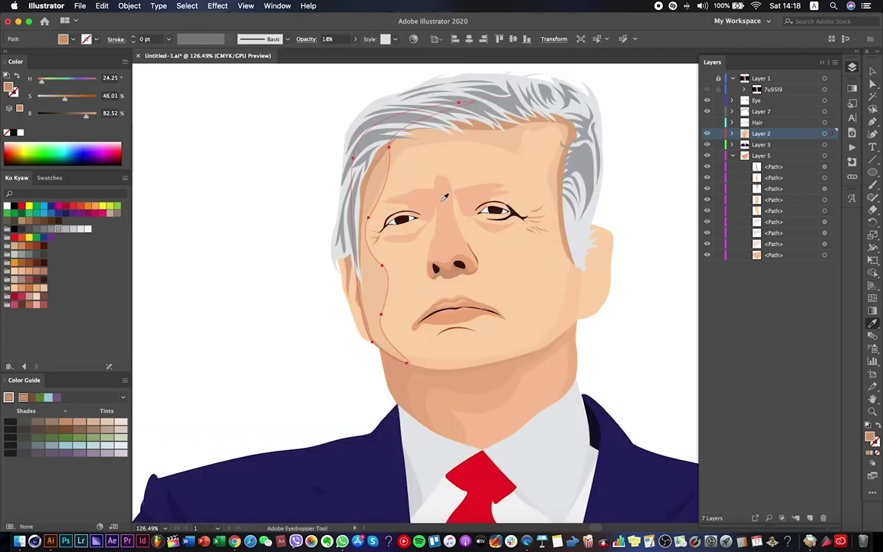
key("super+s")
key("Return")
Reposition the lower anchor of another face-shape copy over the reference photo and isolate the path.
left_click(872, 84)
left_click(707, 80)
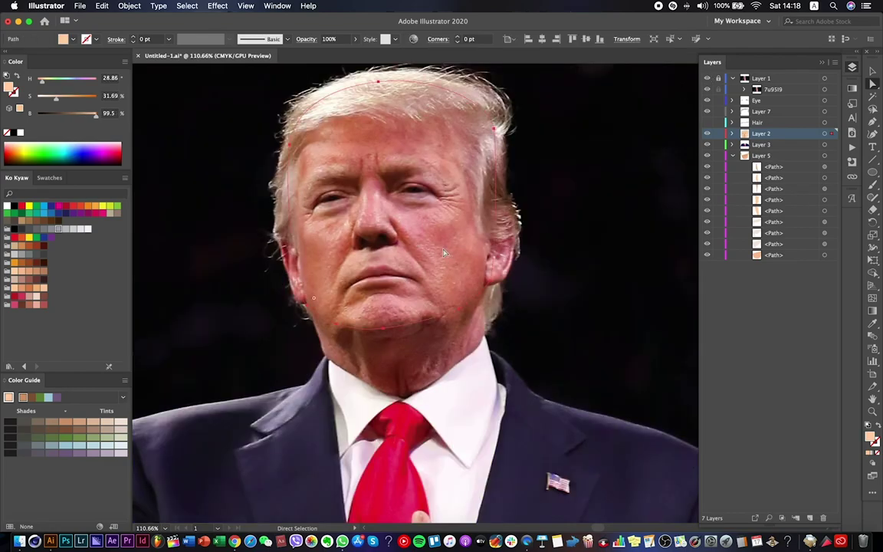
scroll(473, 277, "down", 2)
left_click(473, 278)
left_click(350, 299)
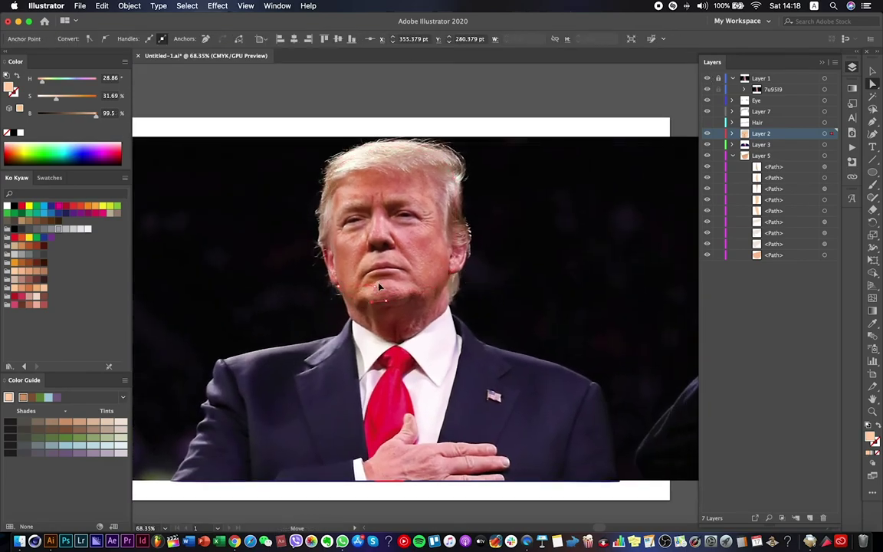
right_click(381, 213)
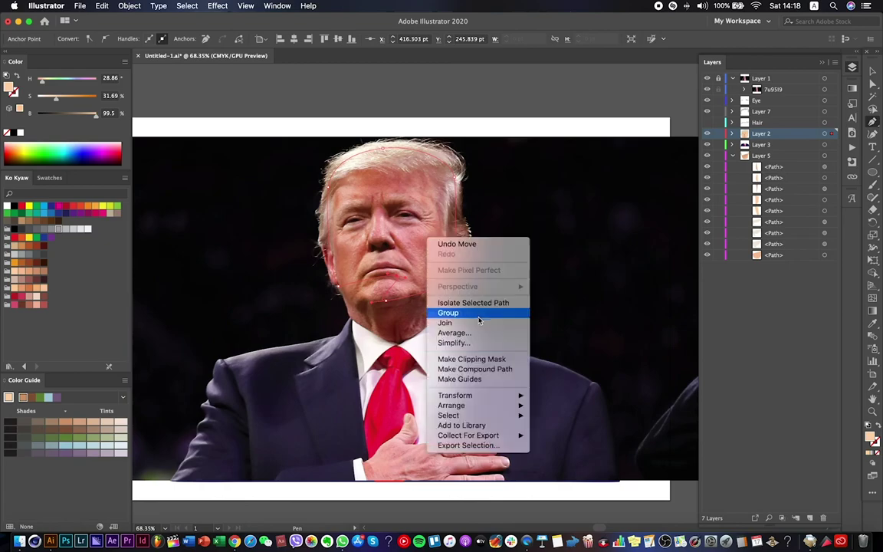
left_click(414, 277)
scroll(318, 335, "up", 2)
key("p")
Reduce the isolated face copy to an image-right cheek shadow with a curved inner edge, using the brown fill at 18% opacity.
left_click(340, 308)
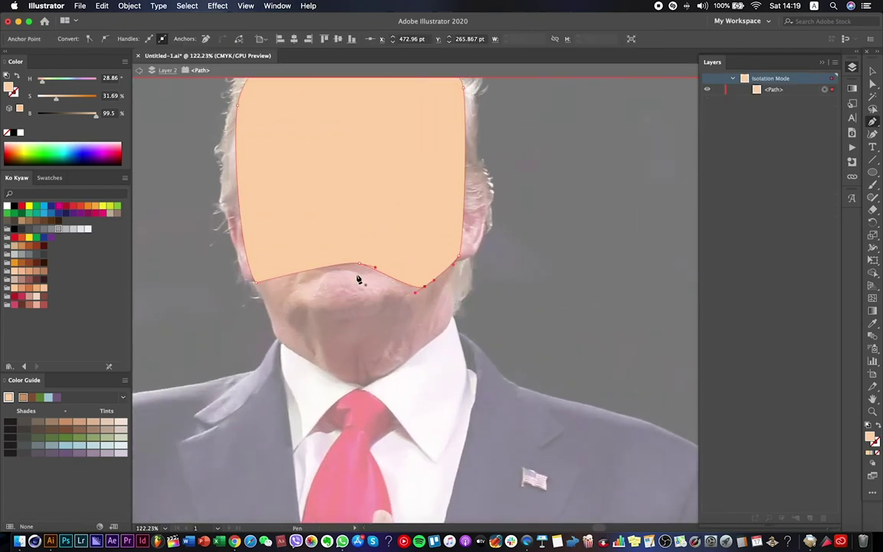
left_click(257, 285)
scroll(257, 288, "up", 3)
left_click(246, 202)
left_click(341, 127)
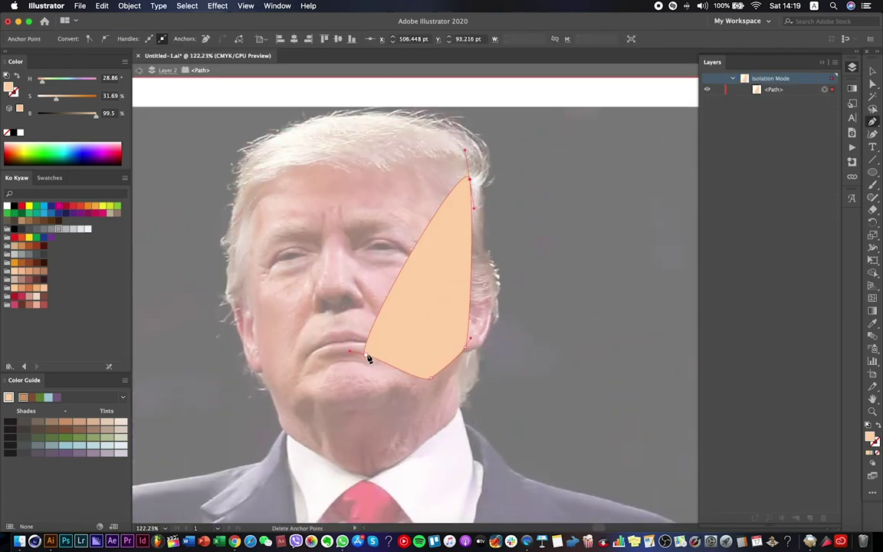
left_click(369, 358)
left_click_drag(448, 309, 442, 339)
left_click(581, 329)
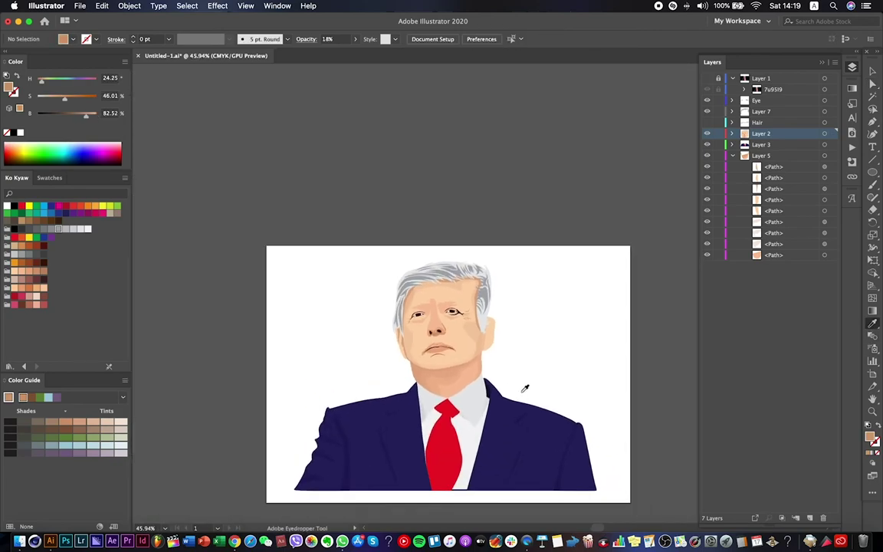
scroll(478, 343, "up", 3)
key("a")
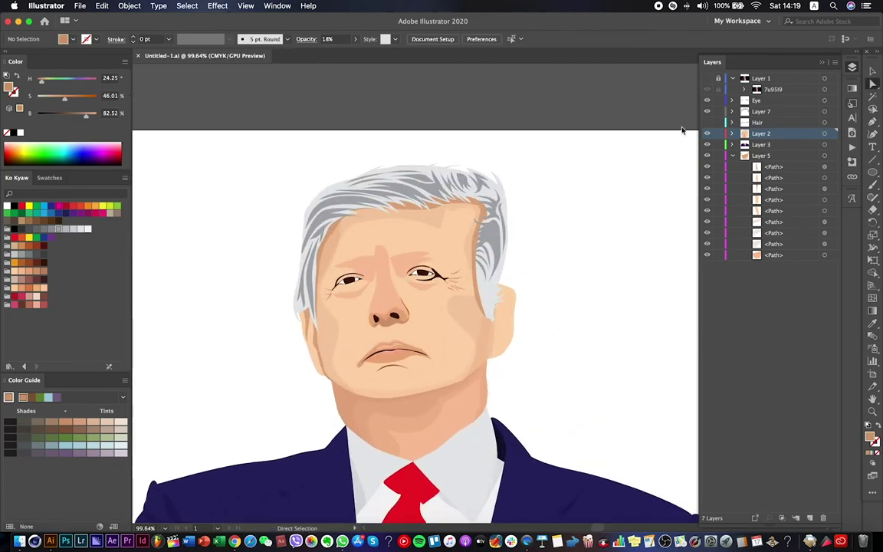
left_click(708, 79)
left_click(872, 121)
left_click(315, 284)
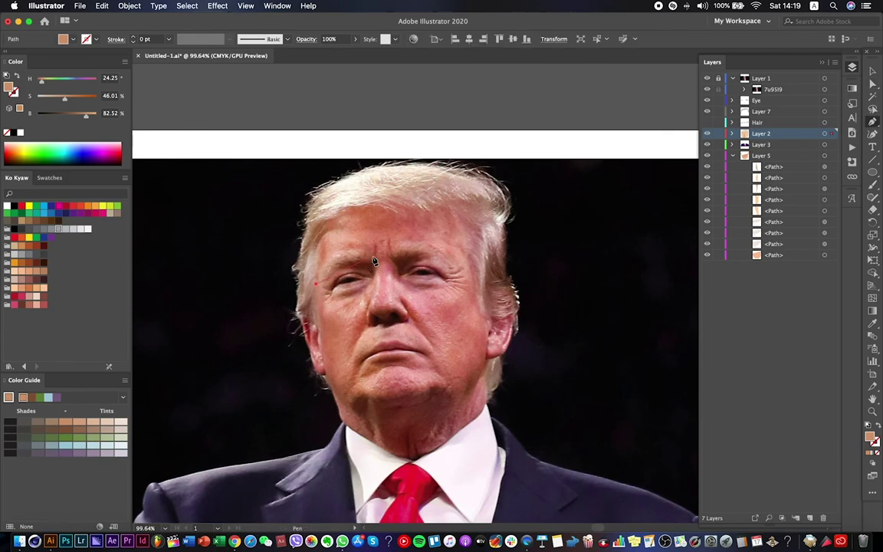
key("a")
left_click(375, 312)
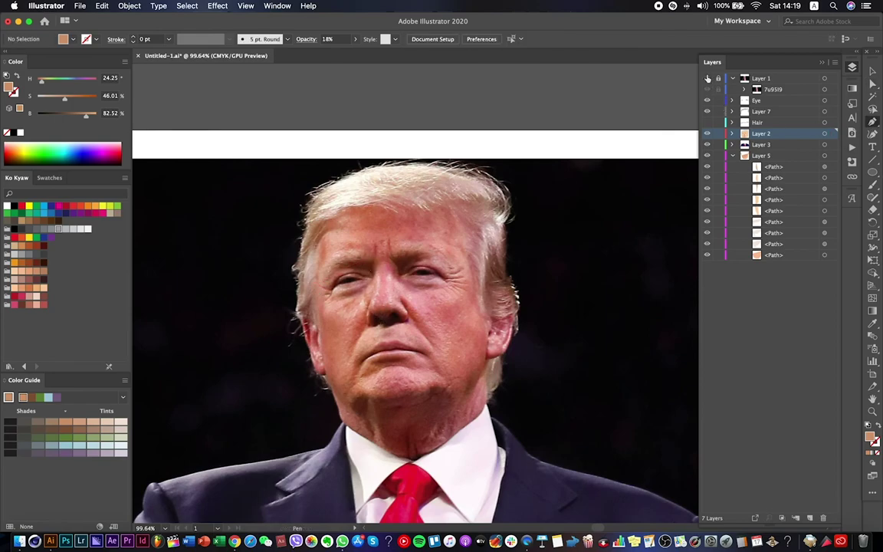
left_click(707, 79)
Hide the reference photo and draw a shadow's inner edge from the hairline past the image-left eye and cheek to the chin.
scroll(430, 208, "down", 3)
scroll(431, 208, "up", 6)
scroll(430, 208, "down", 3)
left_click(413, 136)
left_click(412, 164)
left_click(420, 178)
left_click(429, 192)
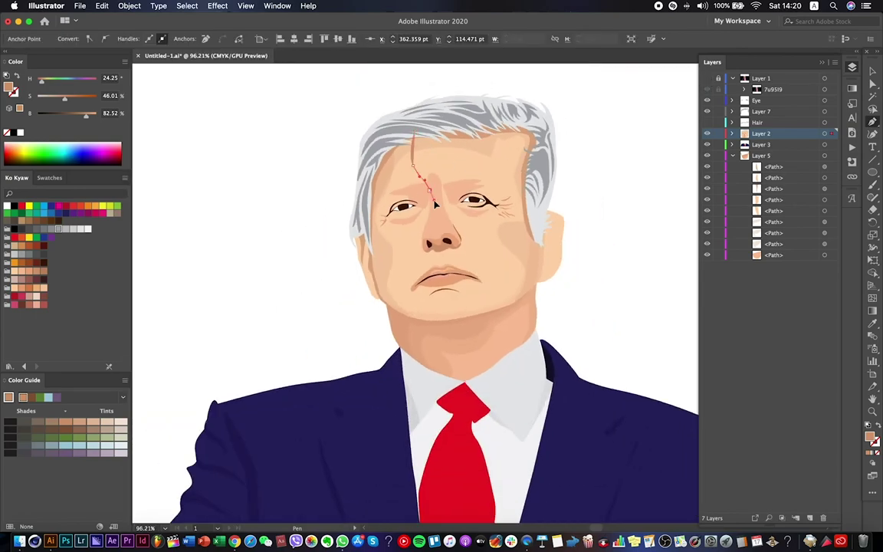
left_click(399, 235)
left_click(399, 281)
left_click(417, 318)
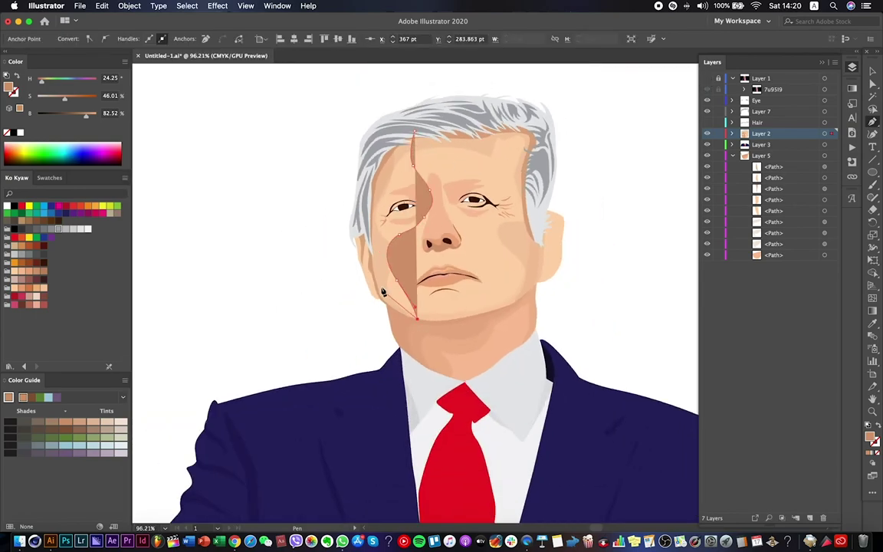
Close the shadow shape along the image-left jaw, temple and upper hairline so it covers that side of the face.
left_click(360, 229)
left_click(361, 180)
left_click(377, 145)
left_click(390, 130)
left_click(413, 137)
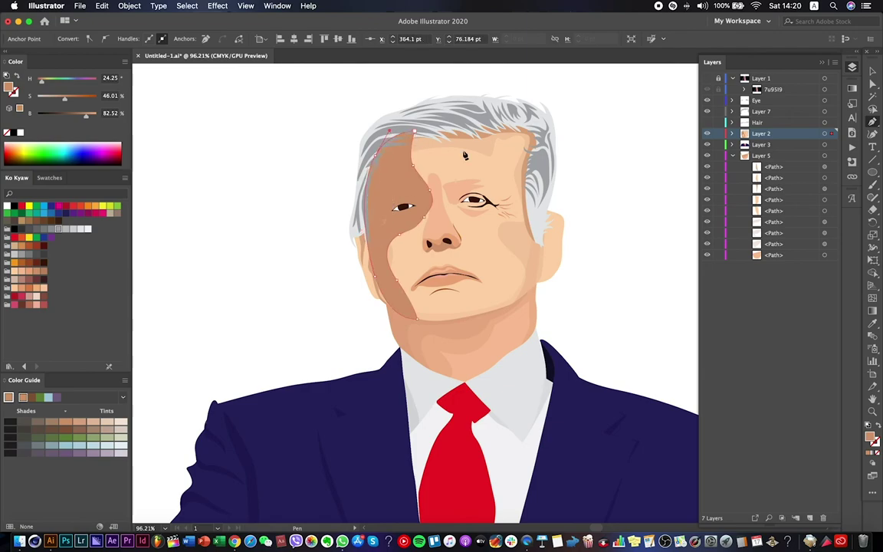
Cut the image-left face shadow and paste it directly above the face base, beneath the eyes, brows and nose.
key("a")
key("ctrl+x")
right_click(450, 176)
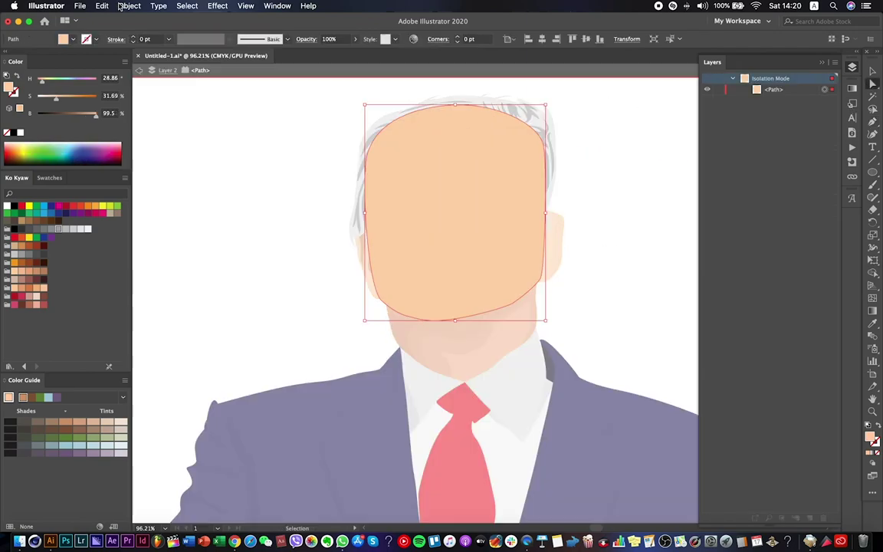
left_click(102, 6)
left_click(153, 87)
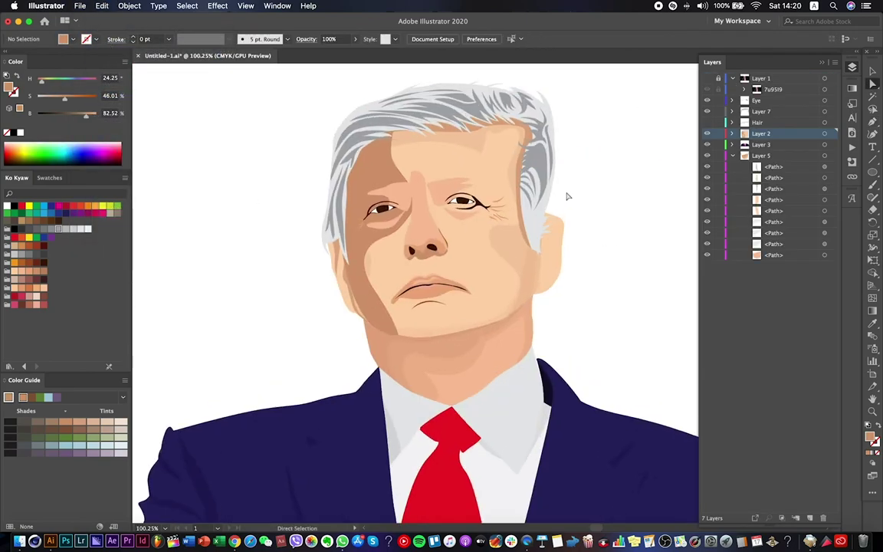
Set the image-left face shadow's opacity to 14%.
scroll(567, 196, "up", 2)
left_click(301, 163)
left_click(354, 38)
left_click_drag(356, 53, 328, 53)
scroll(384, 230, "left", 3)
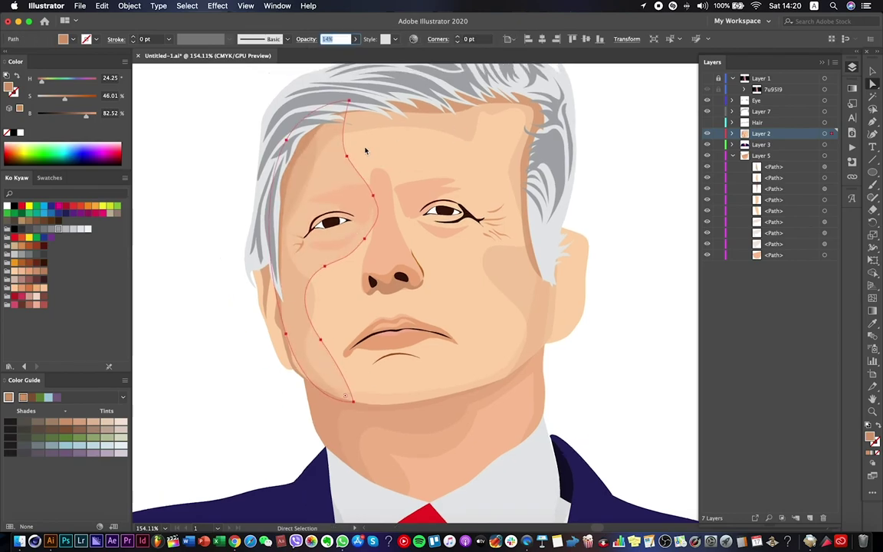
Reshape the image-left face shadow's inner edge beside the nose, under the eye and along the lower cheek, and save the document.
left_click(376, 241)
left_click_drag(376, 241, 388, 242)
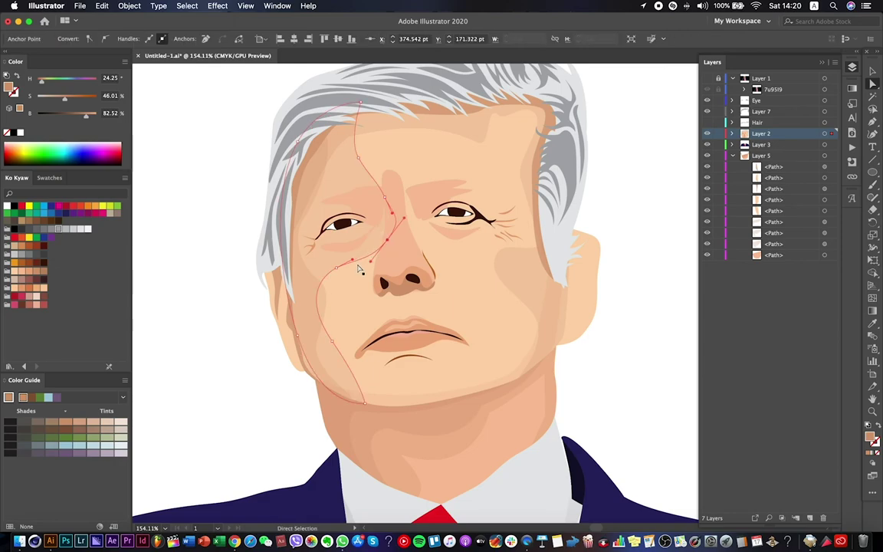
left_click_drag(341, 270, 388, 231)
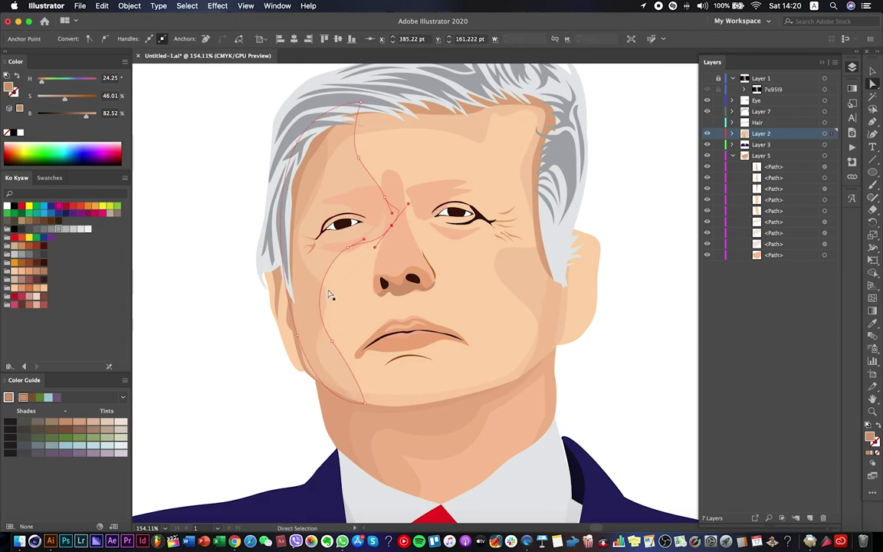
left_click_drag(331, 344, 327, 361)
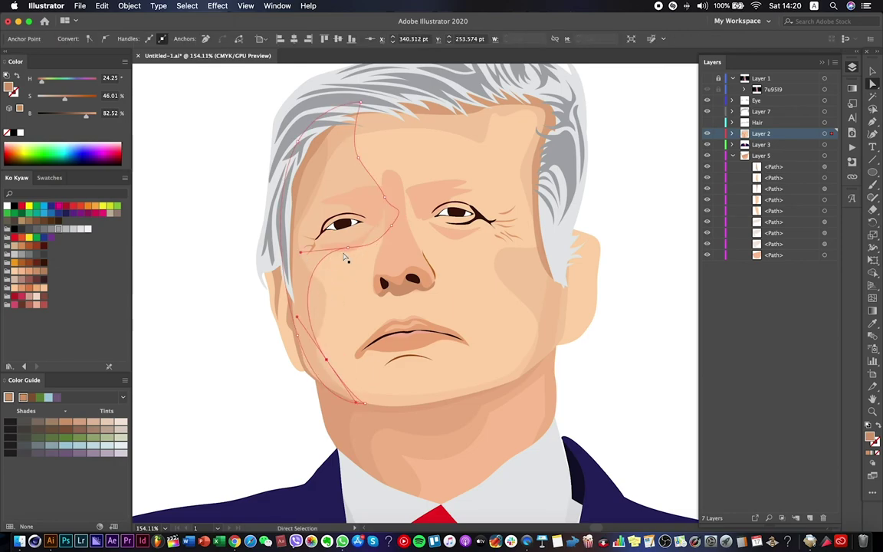
key("v")
left_click(603, 182)
scroll(603, 182, "down", 5)
scroll(529, 192, "up", 5)
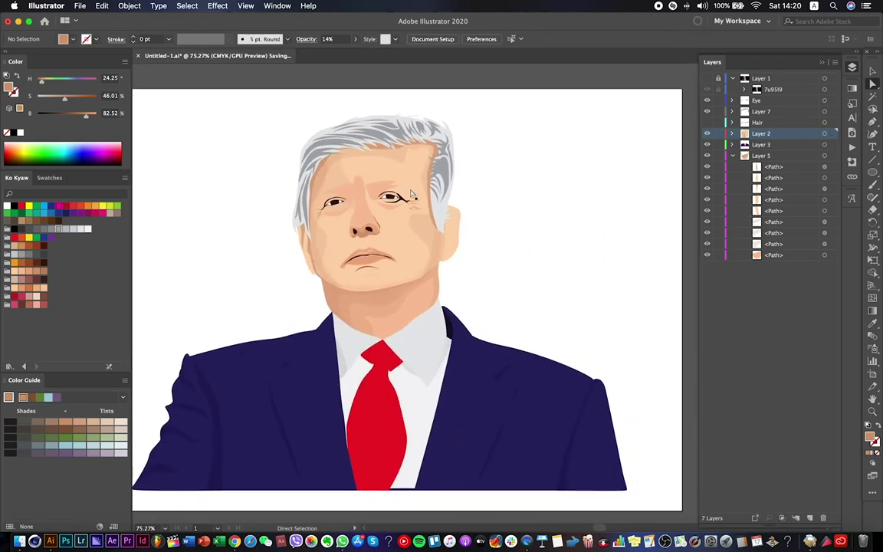
key("a")
scroll(527, 195, "down", 6)
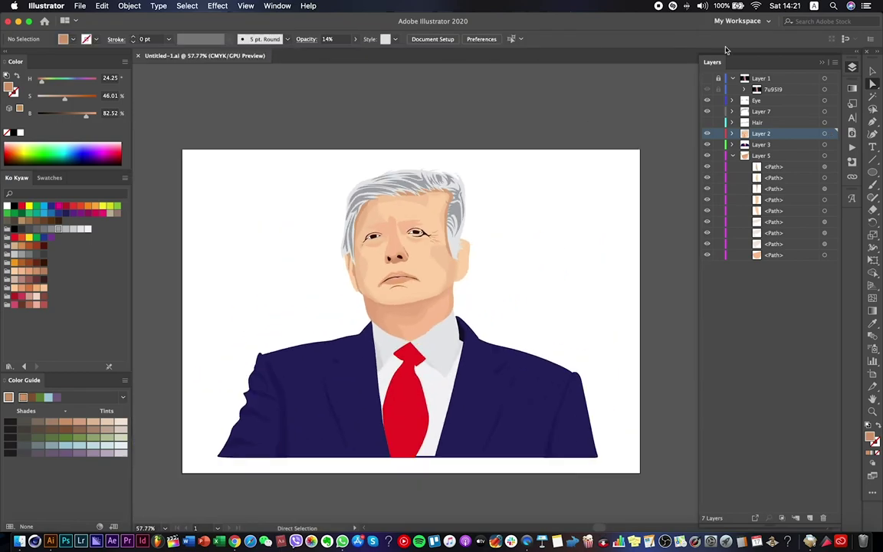
Compare the portrait with the reference photo, fill both brow shapes with the brown swatch (H 24.25°, S 46.01%, B 82.52%), and save.
left_click(707, 79)
left_click(707, 79)
left_click(706, 78)
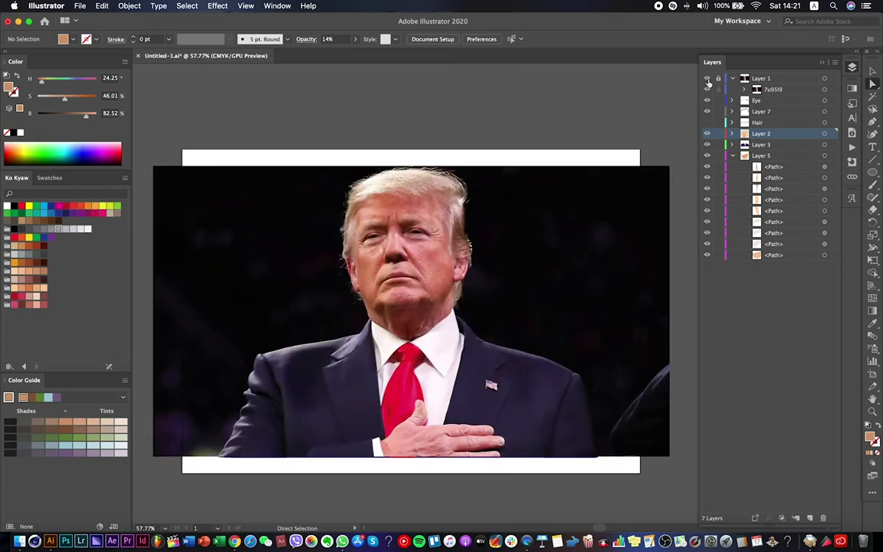
left_click(707, 79)
scroll(404, 220, "up", 6)
left_click(265, 223)
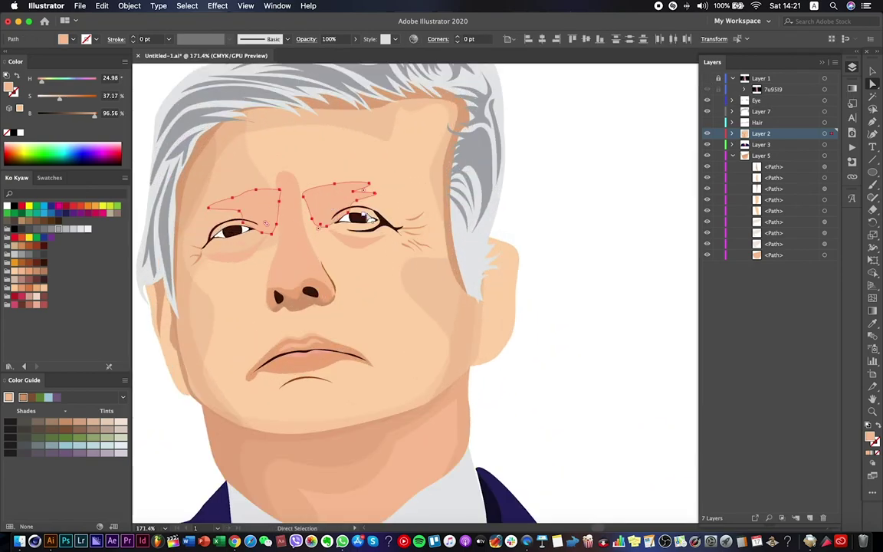
left_click(33, 264)
left_click(21, 245)
left_click(19, 239)
left_click(26, 273)
left_click(36, 270)
left_click(539, 186)
scroll(539, 185, "down", 4)
Trace brown smile-fold shadows from the nose toward the mouth on both sides over the reference photo, and hide the photo.
left_click(706, 78)
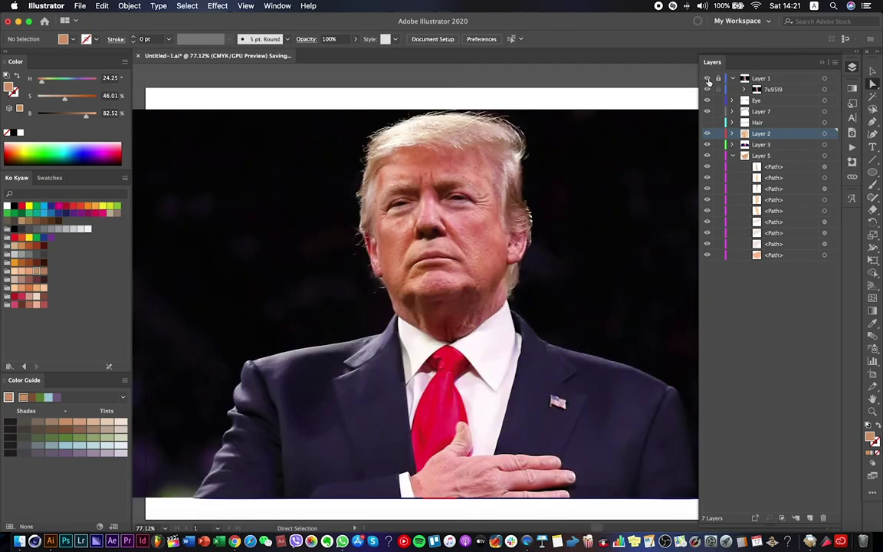
left_click(707, 78)
scroll(492, 216, "up", 4)
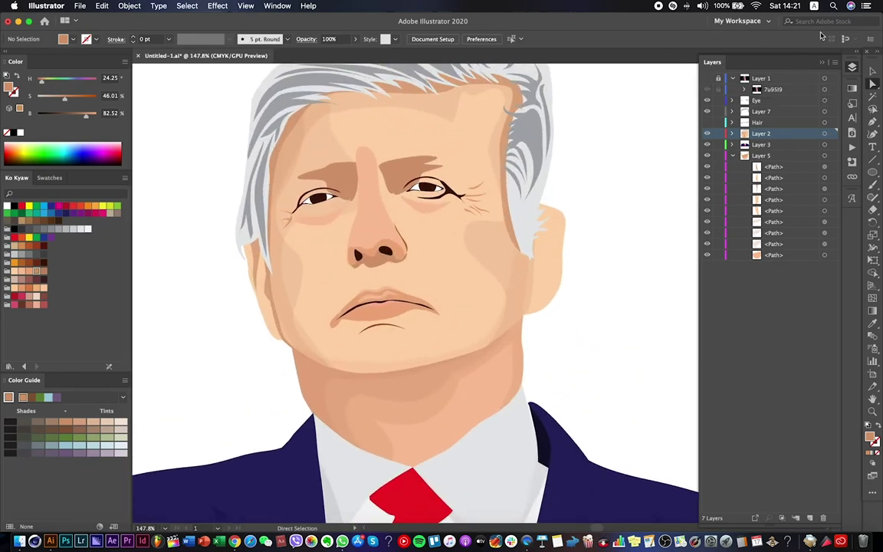
left_click(707, 78)
scroll(399, 245, "up", 2)
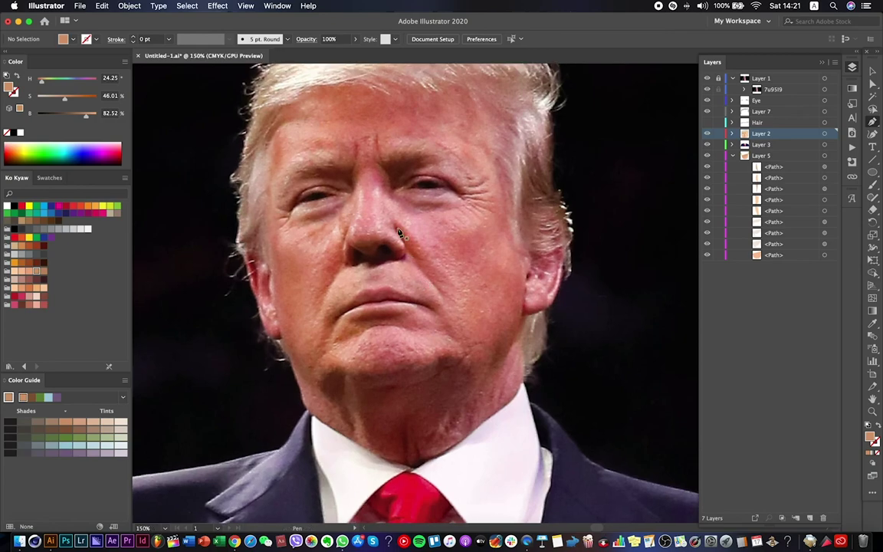
key("p")
left_click(405, 245)
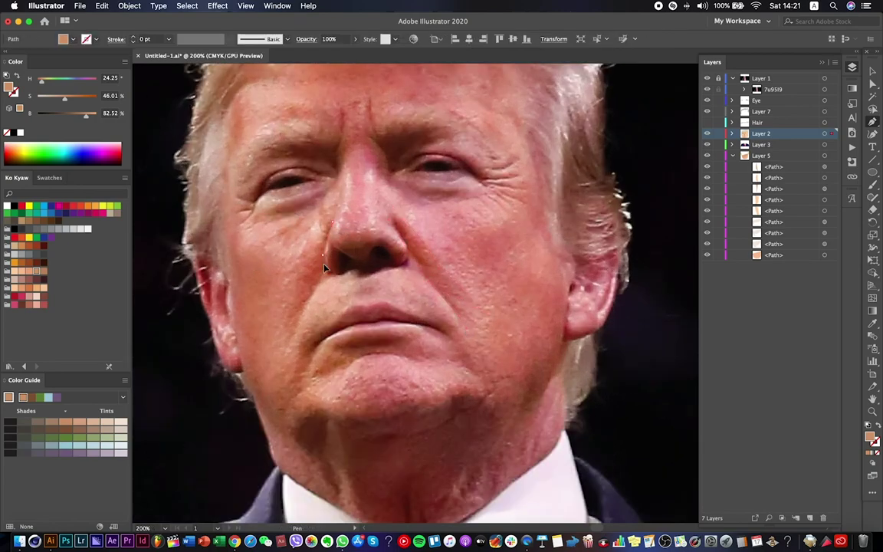
left_click(315, 295)
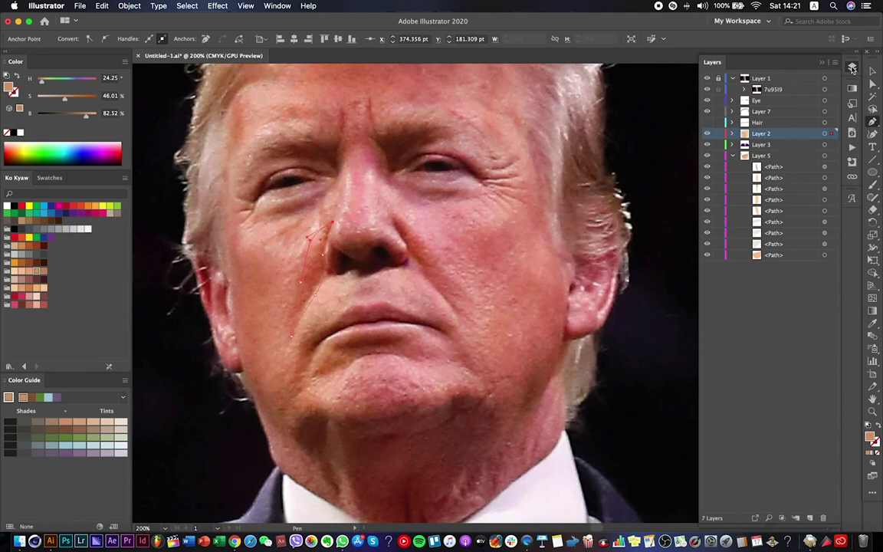
left_click(707, 78)
key("v")
key("super+shift+a")
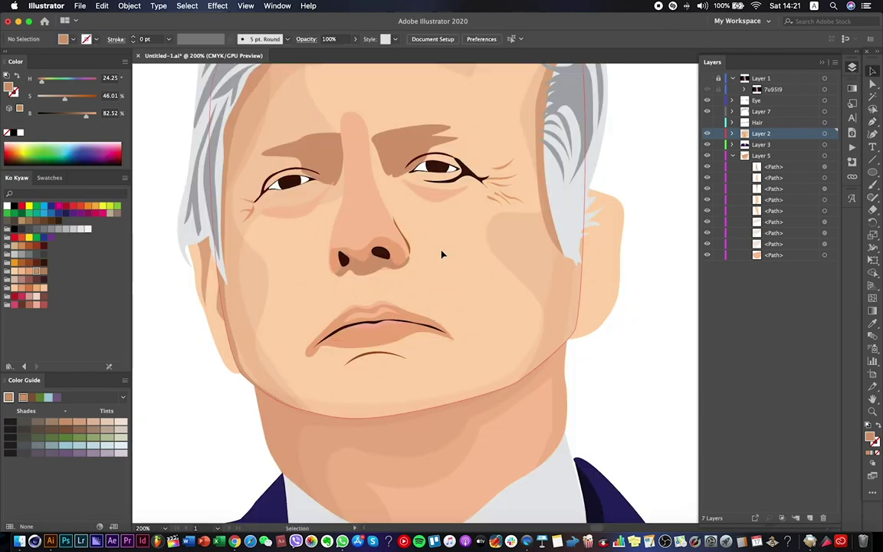
Stack the smile-fold shadows above the face base, tuck the image-left one's inner edge against the nose, and save the document.
right_click(463, 260)
left_click(512, 328)
key("Escape")
left_click(707, 78)
left_click(707, 78)
left_click(872, 83)
scroll(309, 245, "up", 4)
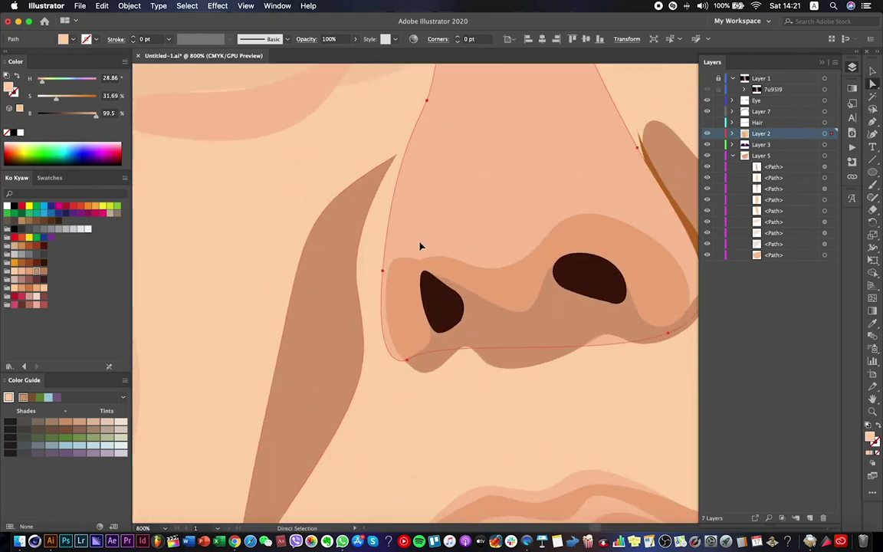
left_click(367, 274)
scroll(346, 297, "down", 10)
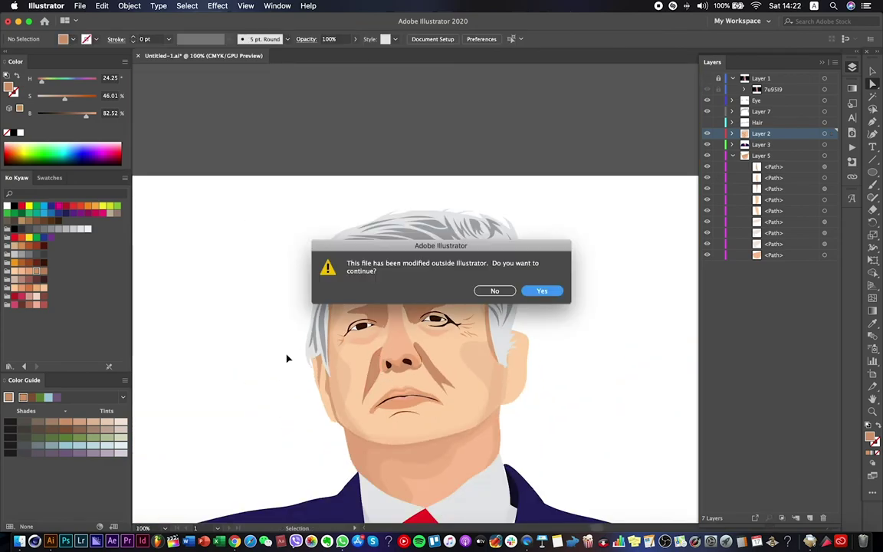
left_click(556, 294)
Select both smile-fold shadows and lower their opacity to make them translucent.
scroll(414, 391, "up", 3)
left_click(460, 314)
left_click(299, 322, "shift")
left_click(355, 39)
left_click_drag(355, 54, 325, 58)
scroll(628, 306, "down", 5)
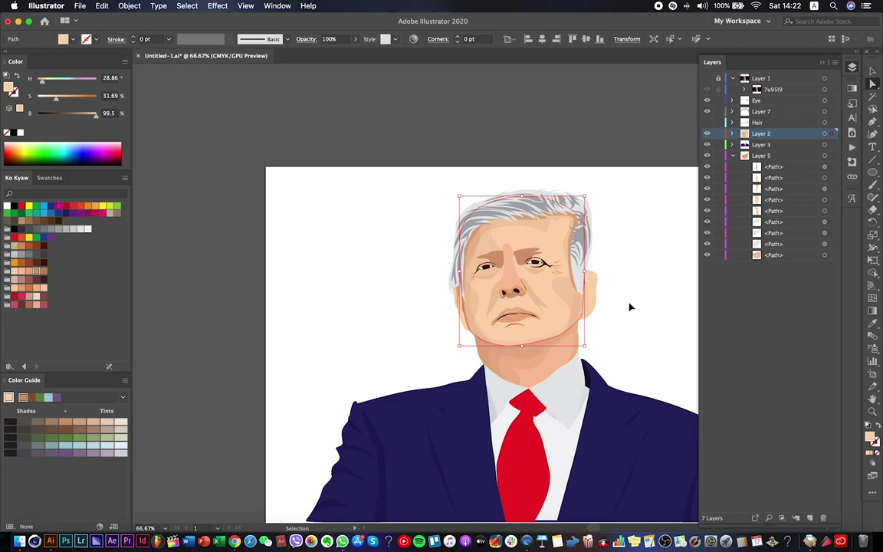
Draw rounded eye-socket shapes around both eyes and brows using the reference photo, stack them beneath those features, and select both.
scroll(629, 306, "up", 5)
left_click(707, 78)
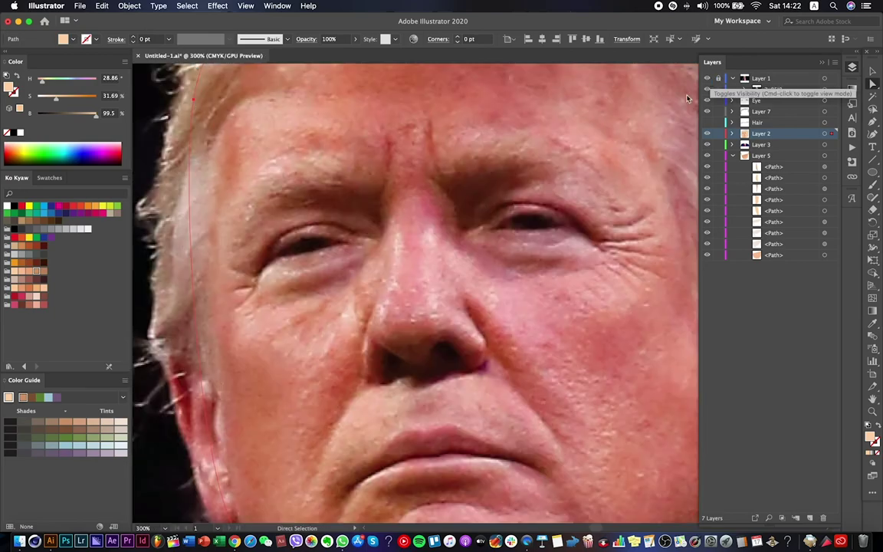
scroll(406, 253, "down", 5)
scroll(443, 275, "up", 6)
key("p")
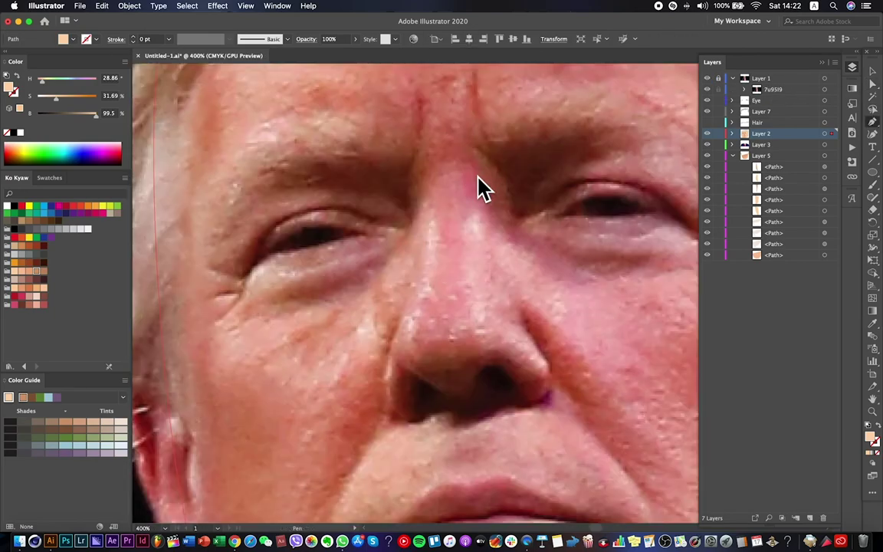
left_click(707, 78)
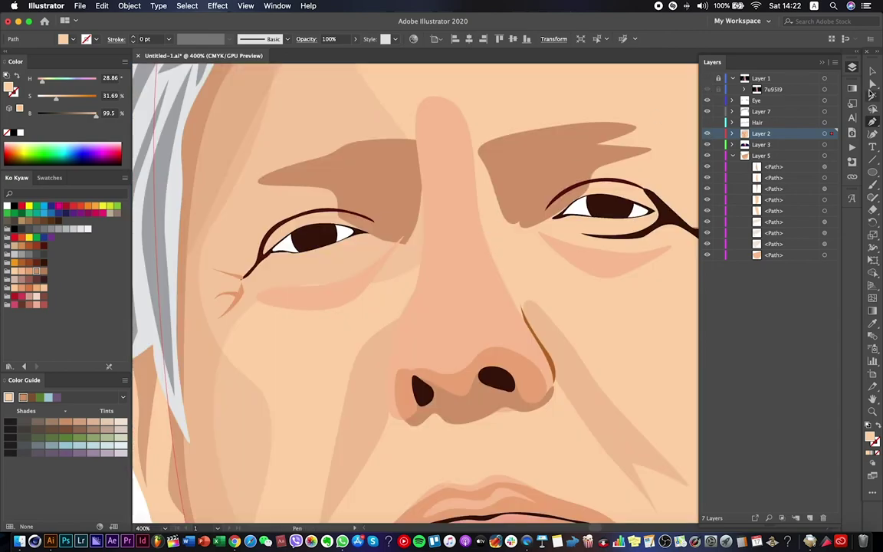
scroll(583, 232, "down", 5)
key("v")
left_click_drag(396, 230, 251, 235)
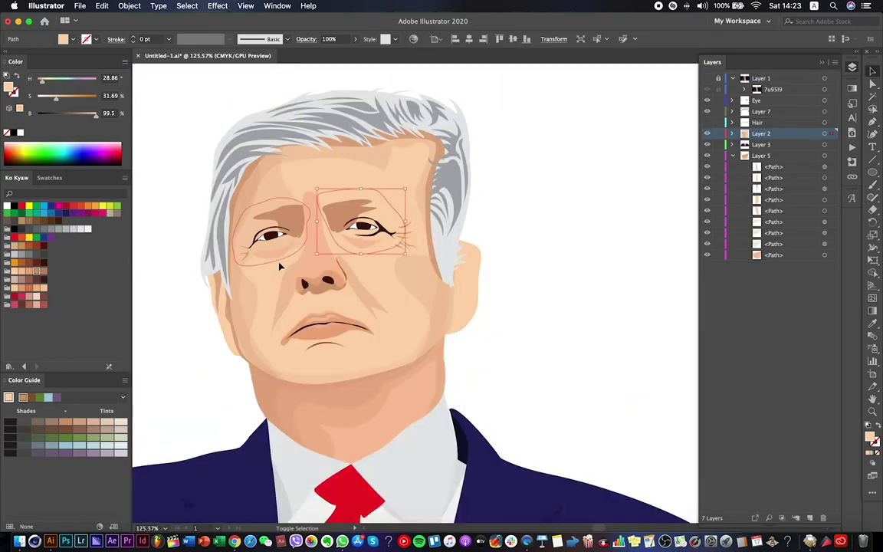
Give both eye-socket shapes the image-left face shadow's brown fill and 14% opacity.
left_click(28, 272)
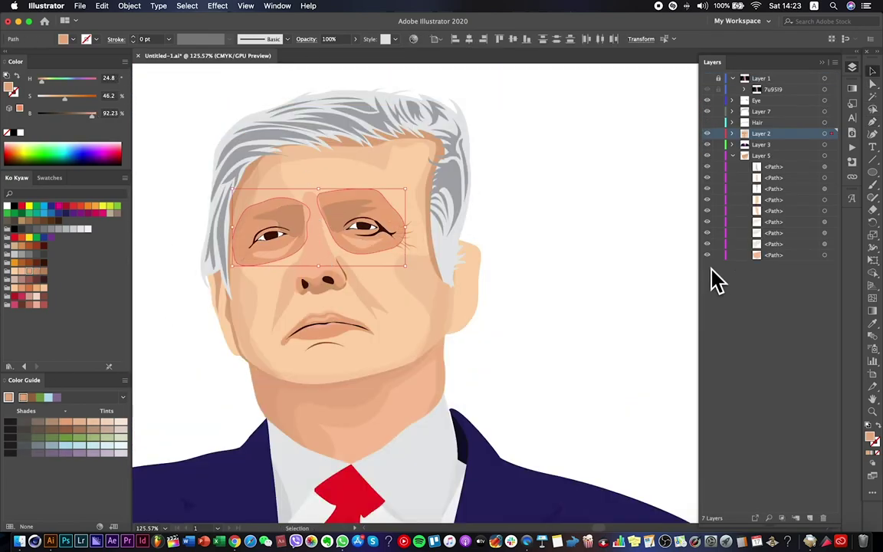
key("i")
left_click(304, 193)
left_click(873, 83)
key("shift+super+a")
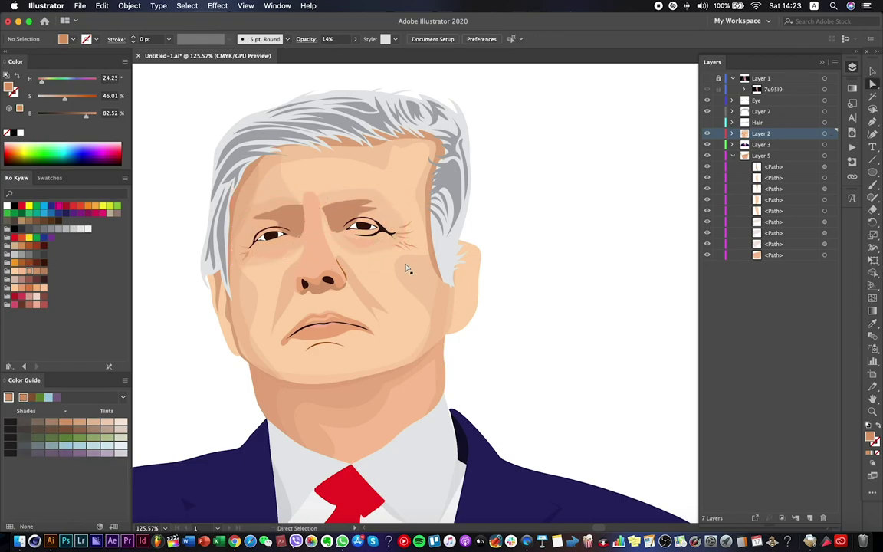
Show the reference photo and pull the nose shape's image-left anchor inward to narrow it along the bridge.
left_click(331, 250)
key("super+equal")
left_click(707, 79)
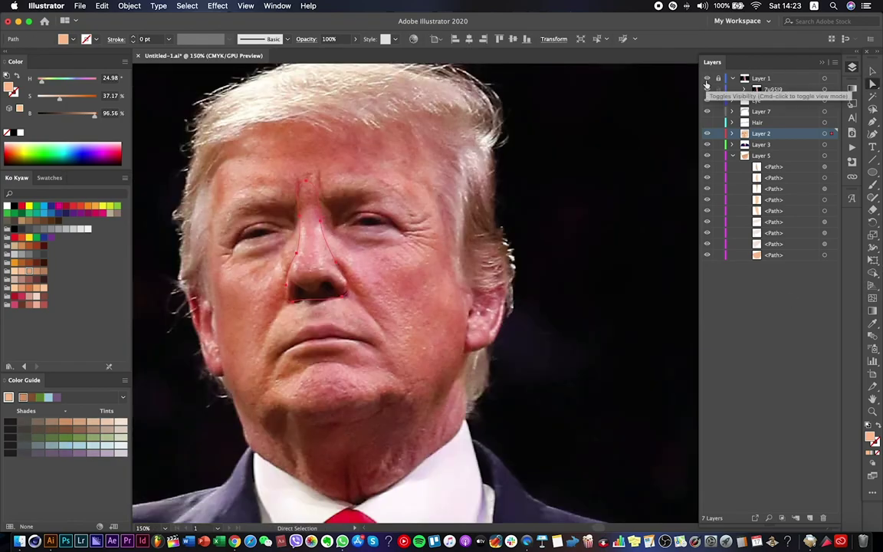
key("shift+super+a")
left_click(334, 242, "shift")
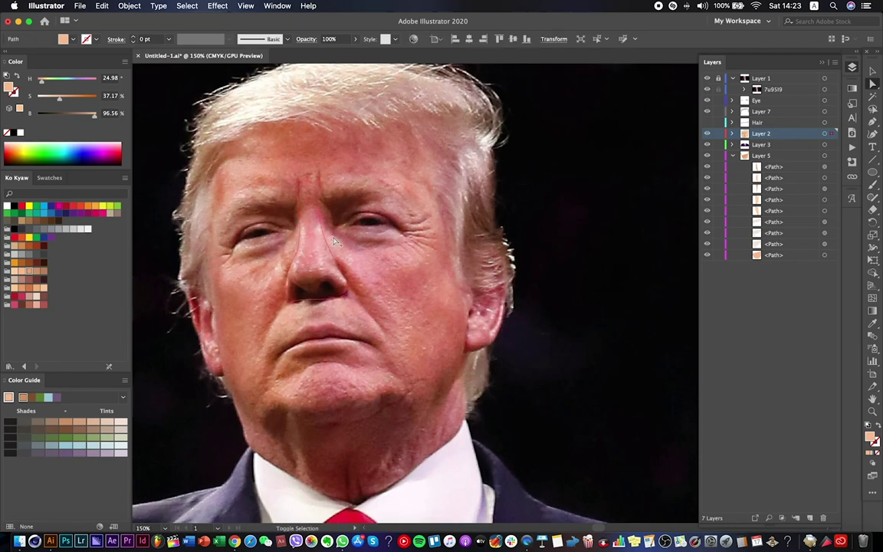
left_click_drag(299, 255, 305, 236)
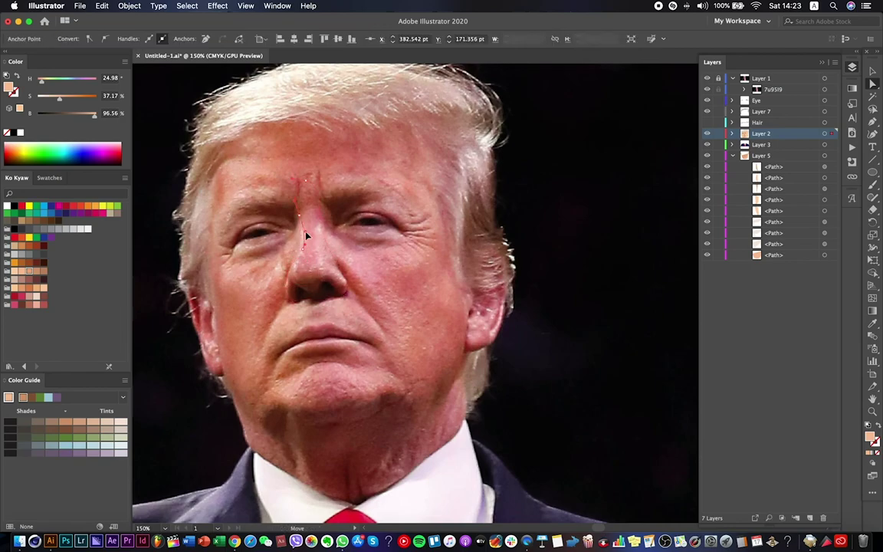
Isolate the nose shape, reshape its lower end to stop above the nostrils, and hide the reference photo.
right_click(320, 275)
left_click(361, 339)
left_click_drag(311, 280, 303, 278)
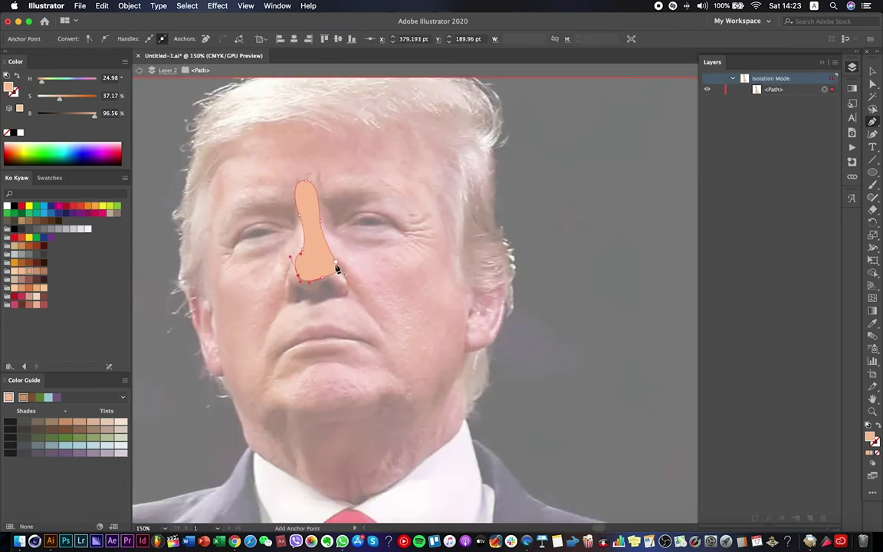
double_click(308, 261)
key("a")
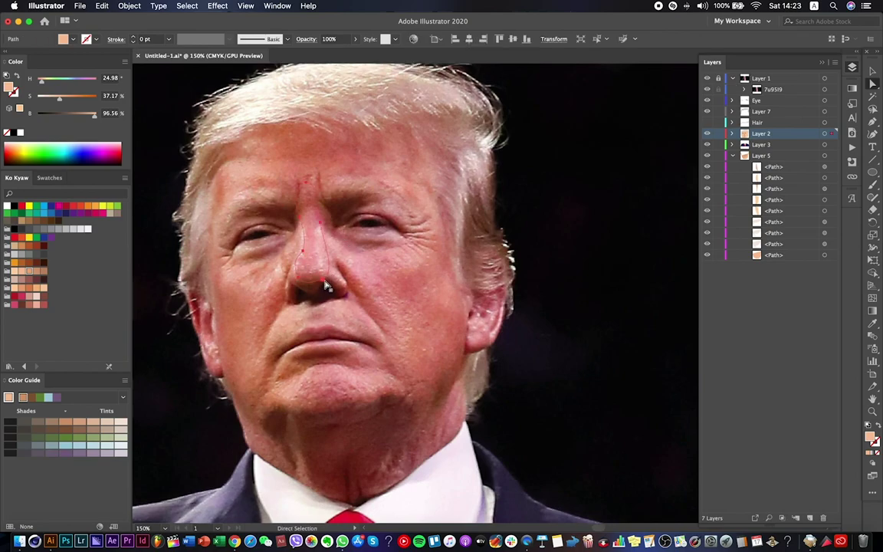
left_click(308, 276)
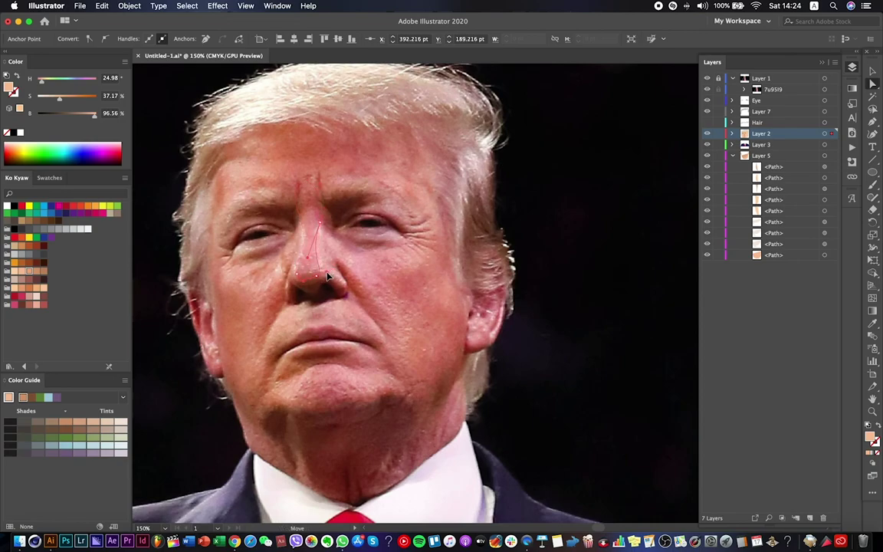
left_click(707, 78)
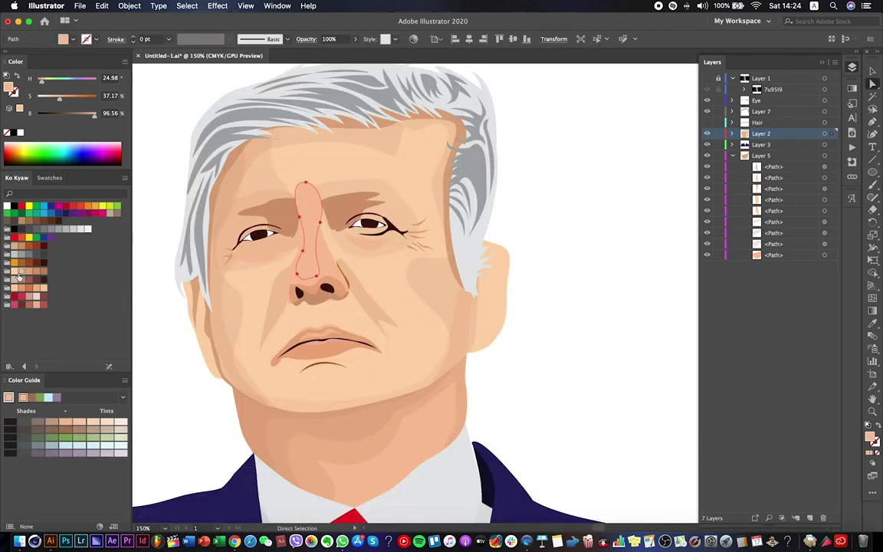
Fill the narrow nose-bridge shape with the lighter skin tone at H 28.86, S 31.69, B 99.5.
scroll(566, 242, "up", 2)
scroll(566, 242, "left", 2)
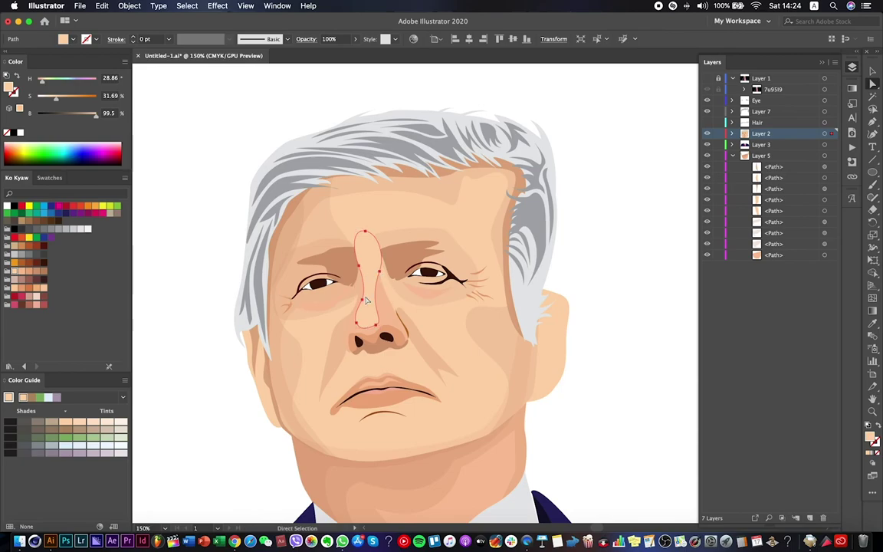
right_click(328, 256)
left_click(360, 298)
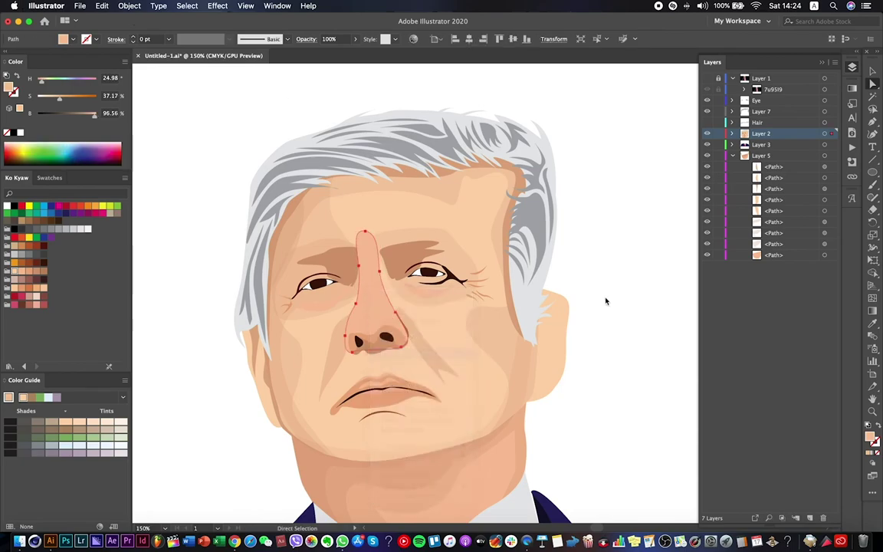
key("Escape")
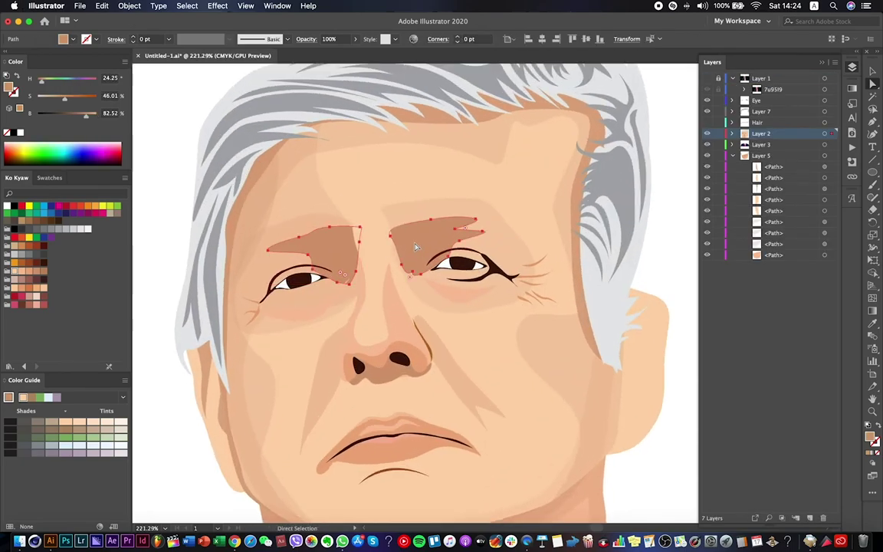
Cut both brow shapes, restack the nose-bridge shape, paste the brows back in front, and save the document.
key("v")
key("ctrl+x")
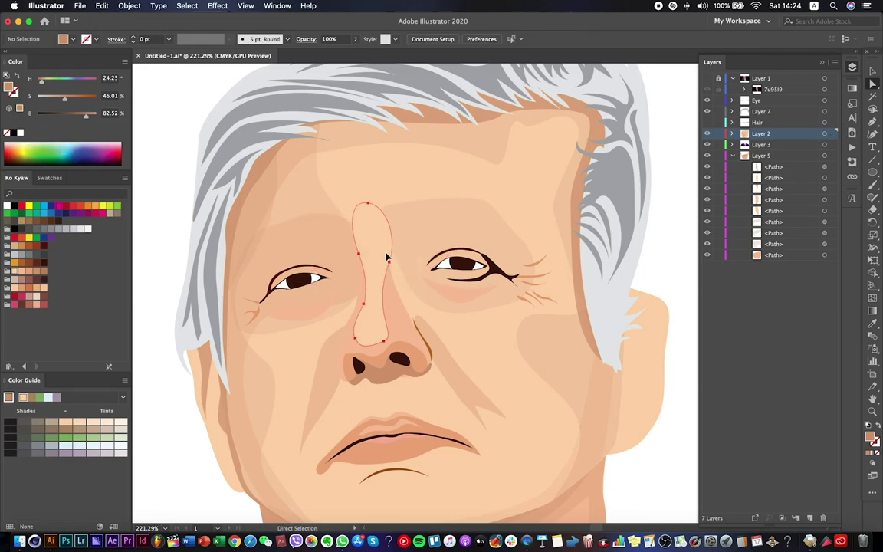
right_click(344, 229)
left_click(383, 290)
key("ctrl+f")
key("Escape")
scroll(627, 199, "down", 3)
key("cmd+s")
scroll(582, 227, "down", 3)
scroll(541, 218, "up", 3)
scroll(541, 219, "up", 3)
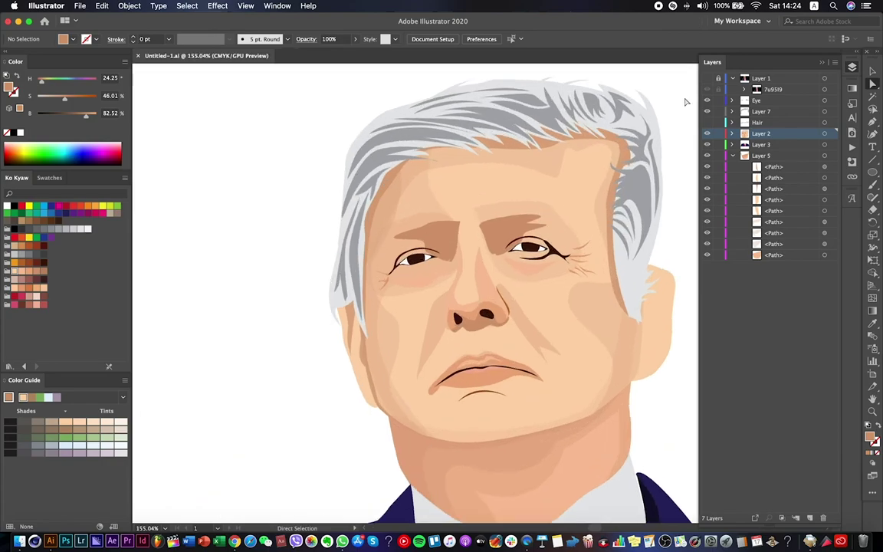
Show the reference photo and raise the image-left brow's lower edge to follow the upper-lid crease.
key("cmd+shift+w")
left_click(385, 221)
scroll(425, 256, "up", 2)
left_click(445, 249)
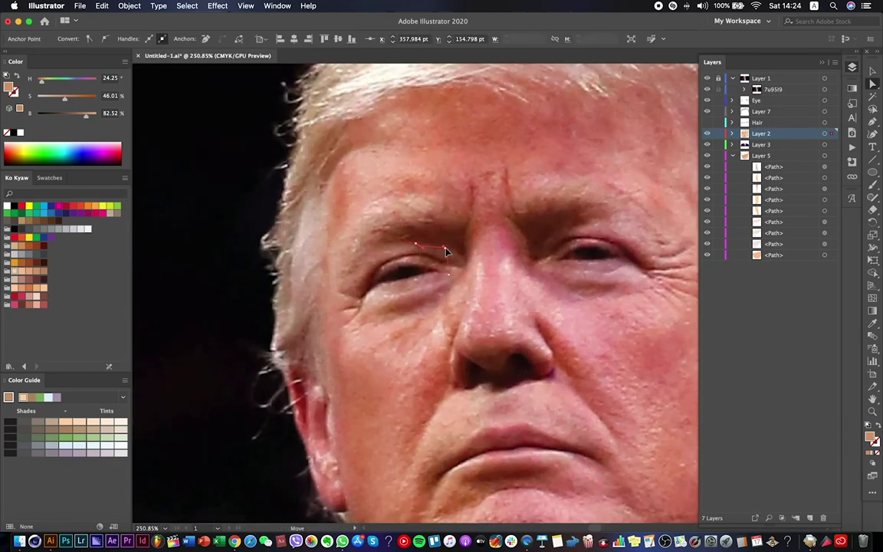
right_click(454, 285)
key("Escape")
scroll(463, 250, "up", 5)
left_click(873, 122)
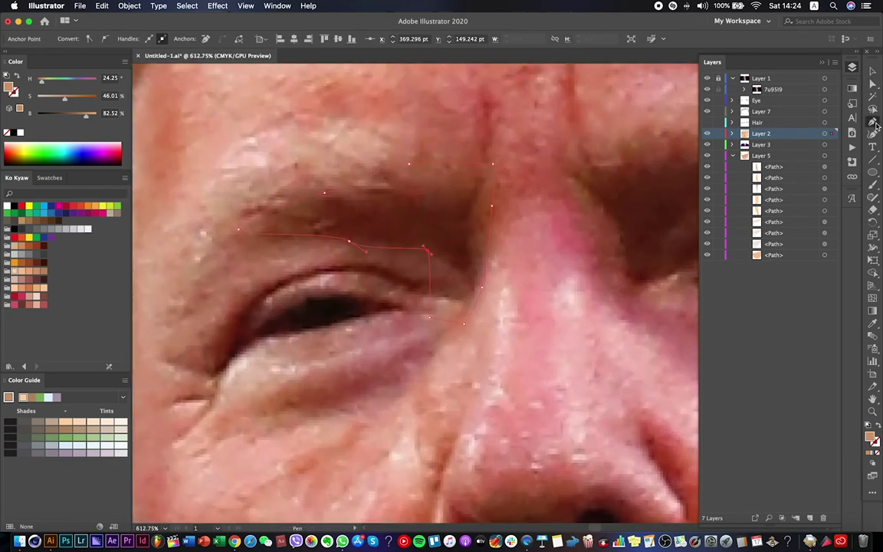
Smooth the image-left brow into a tapering arch reaching the outer temple, hide the reference photo, and save.
left_click_drag(428, 254, 431, 322)
left_click_drag(364, 255, 440, 259)
left_click_drag(350, 243, 351, 237)
left_click_drag(417, 176, 467, 197)
scroll(467, 197, "down", 5)
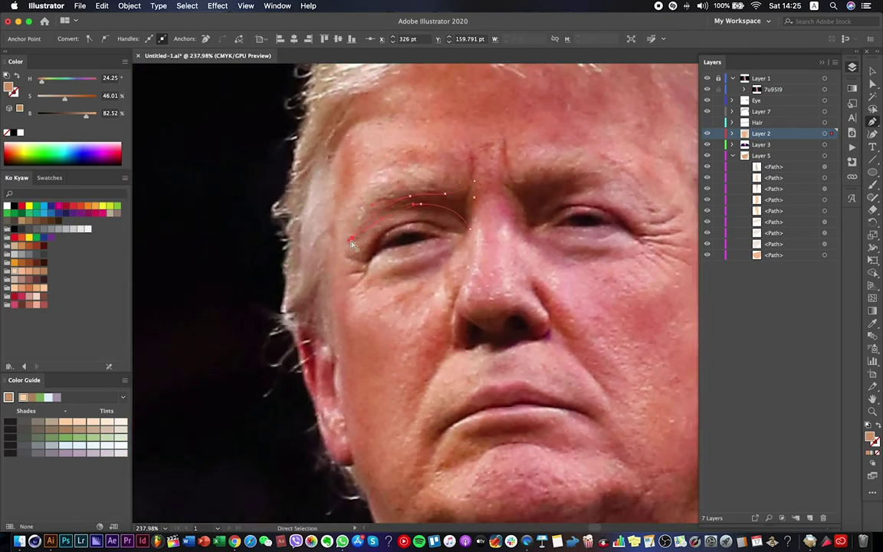
scroll(355, 235, "down", 2)
left_click(707, 78)
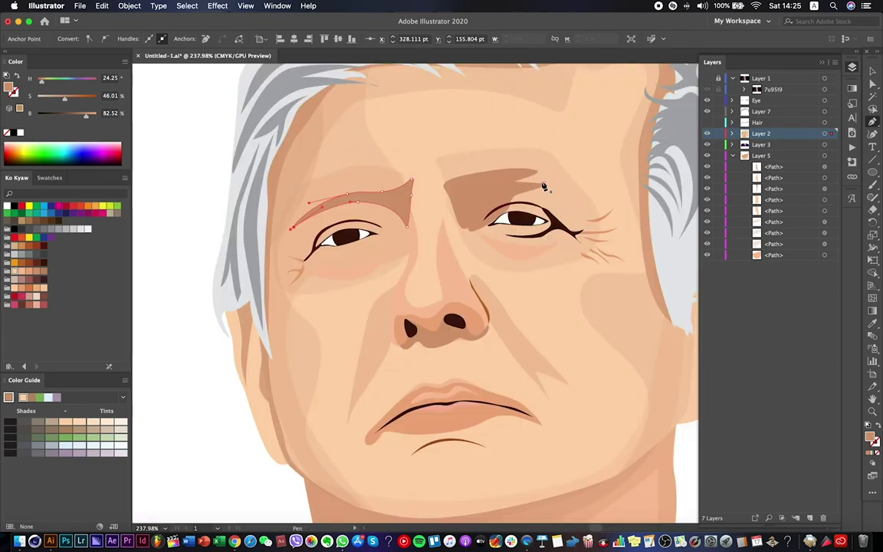
scroll(462, 206, "down", 4)
key("super+s")
Draw a brown shadow shape around the image-left eye from the reference photo, spanning the lid crease and lower lid.
left_click(706, 78)
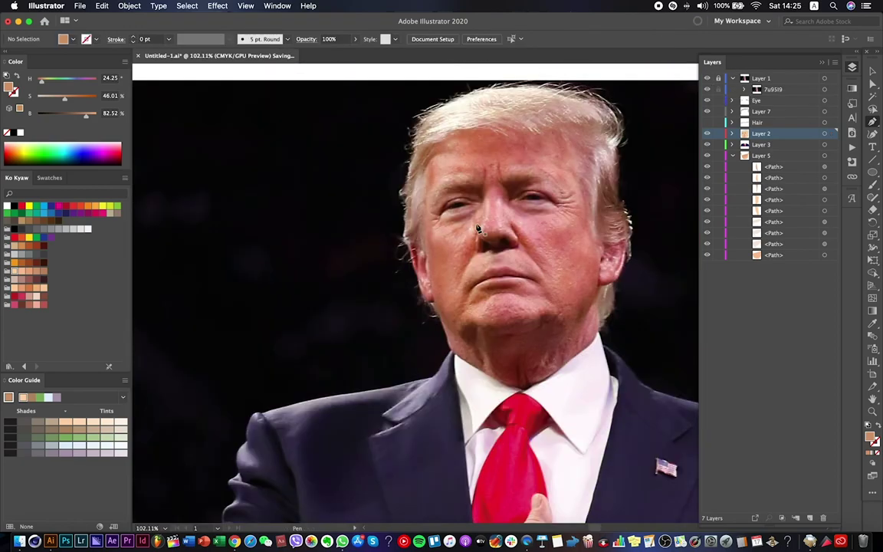
scroll(510, 180, "up", 4)
left_click(418, 188)
left_click_drag(458, 167, 485, 172)
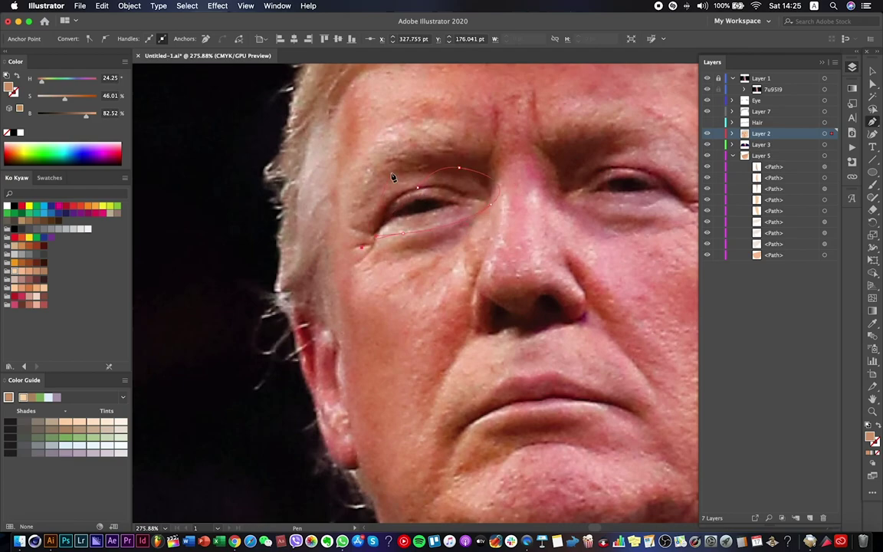
left_click(418, 189)
left_click(706, 78)
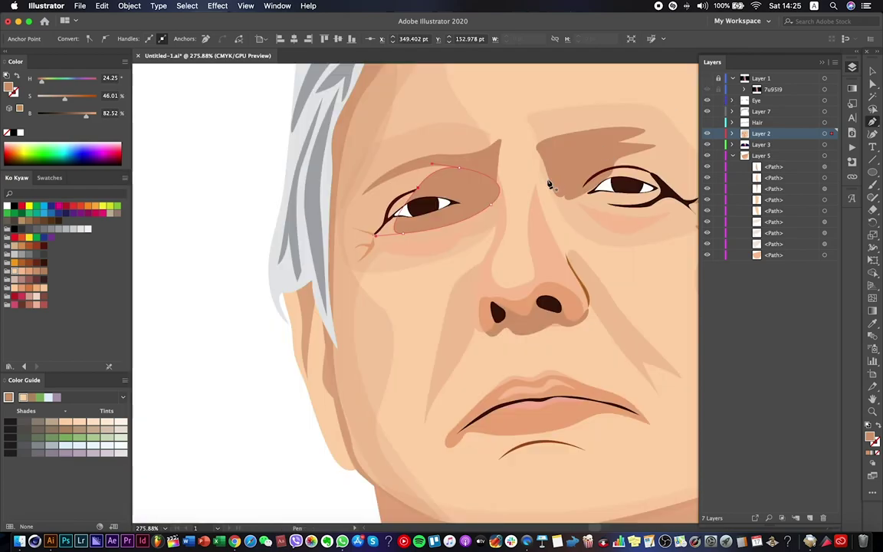
Set the image-left eye shadow shape's opacity to 33% and save the document.
scroll(540, 183, "down", 3)
key("a")
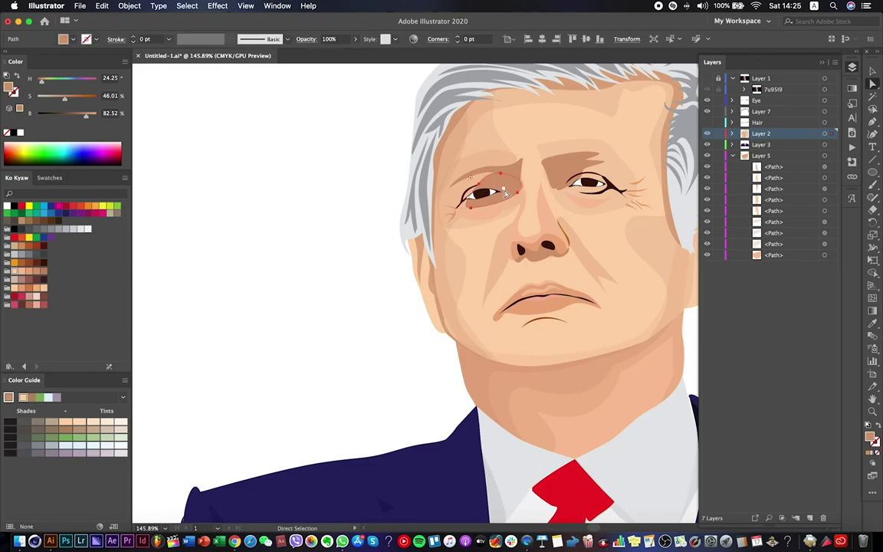
scroll(562, 246, "down", 5)
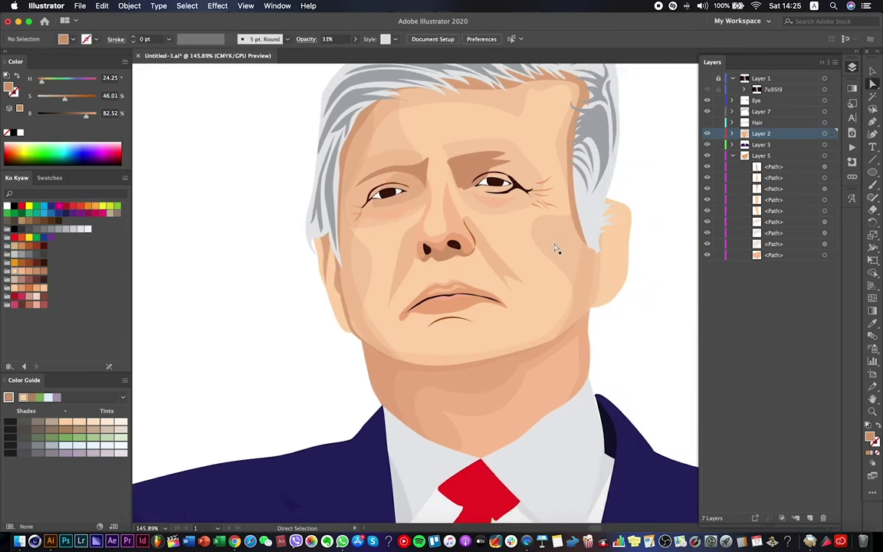
key("super+s")
left_click(542, 290)
Reshape the image-right brow against the reference photo with a curved underside and slimmer inner corner, hide the photo, and save.
scroll(526, 222, "up", 5)
scroll(525, 222, "up", 3)
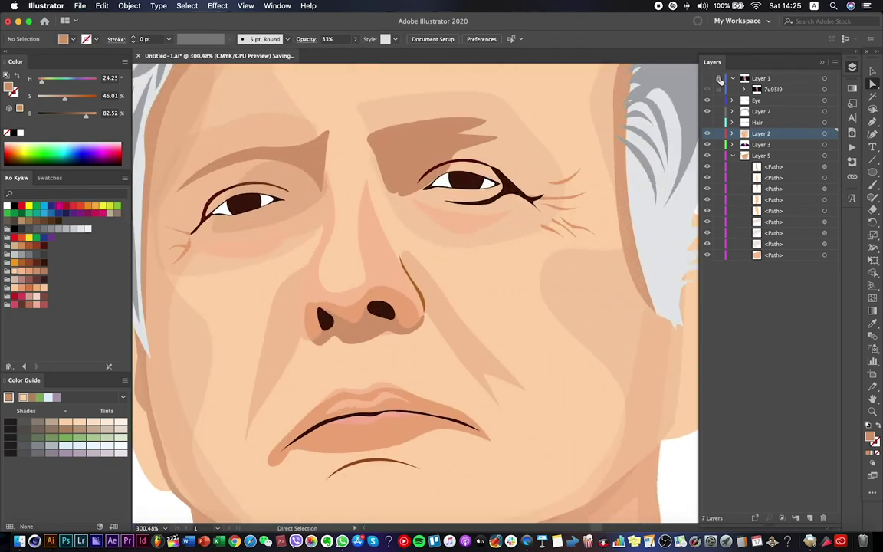
key("super+shift+w")
left_click(427, 162)
left_click_drag(428, 161, 463, 155)
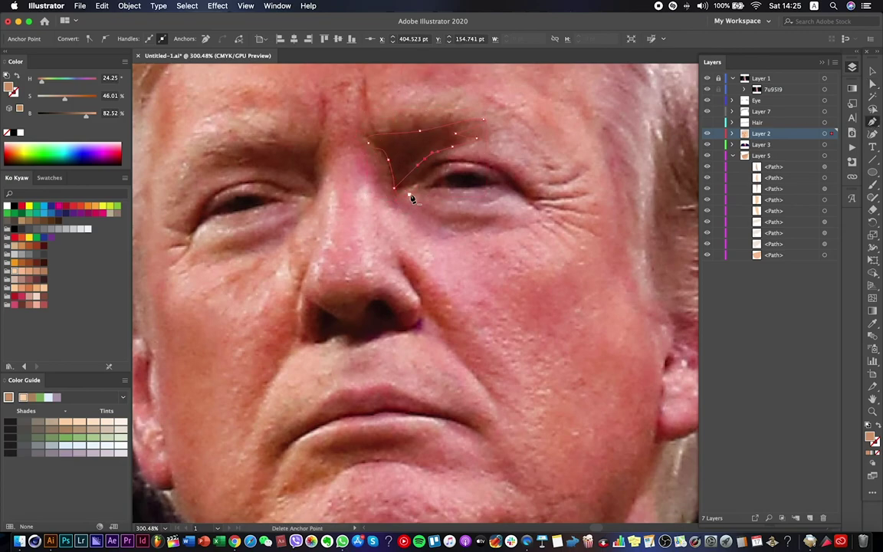
left_click_drag(428, 156, 403, 192)
left_click(421, 134)
left_click(414, 125)
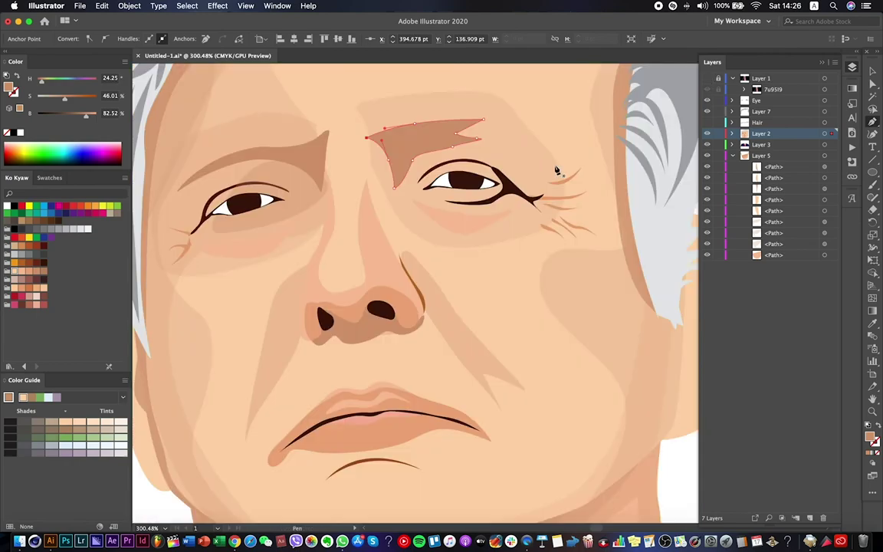
key("super+0")
key("Return")
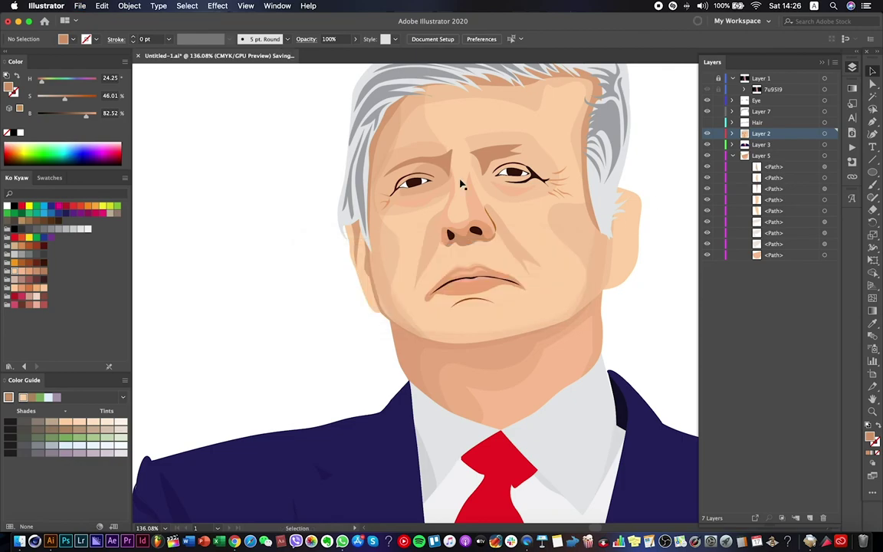
Adjust the inner-corner curve of the translucent shadow around the image-left eye.
scroll(434, 191, "up", 3)
left_click(404, 103)
left_click(871, 83)
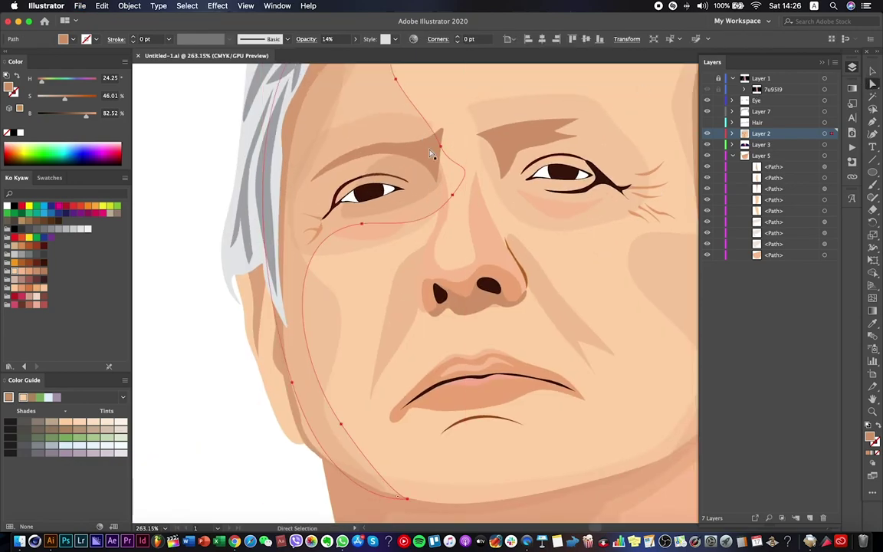
left_click(434, 205)
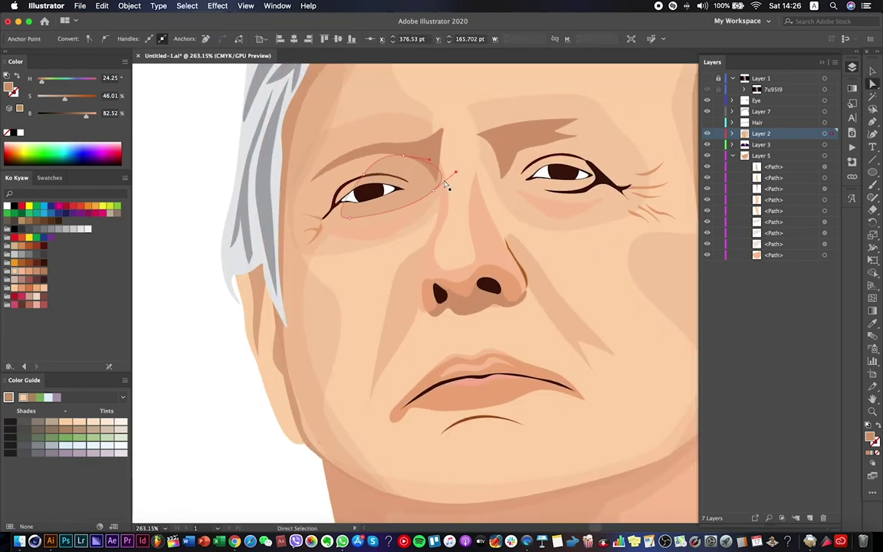
Bend the upper end of the light nose-bridge shape toward the image-left brow and save the document.
left_click(443, 140)
key("ctrl+0")
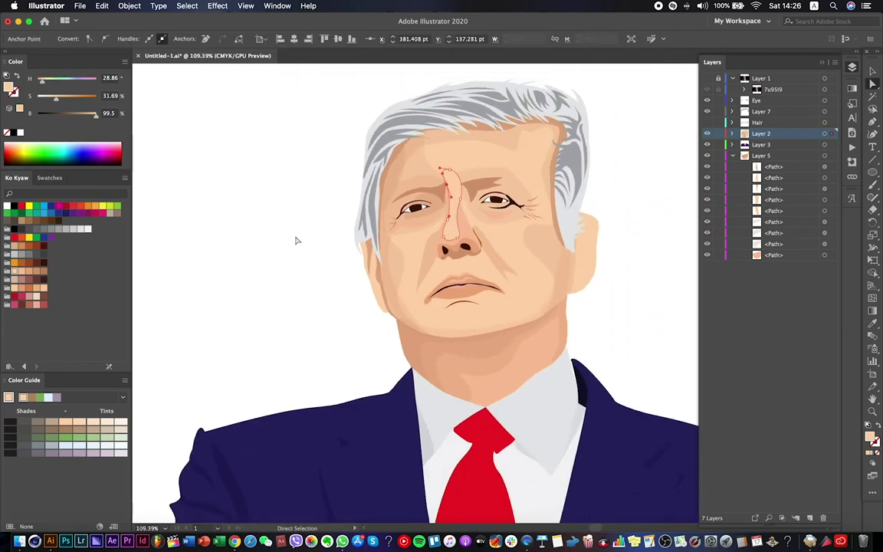
left_click(296, 240)
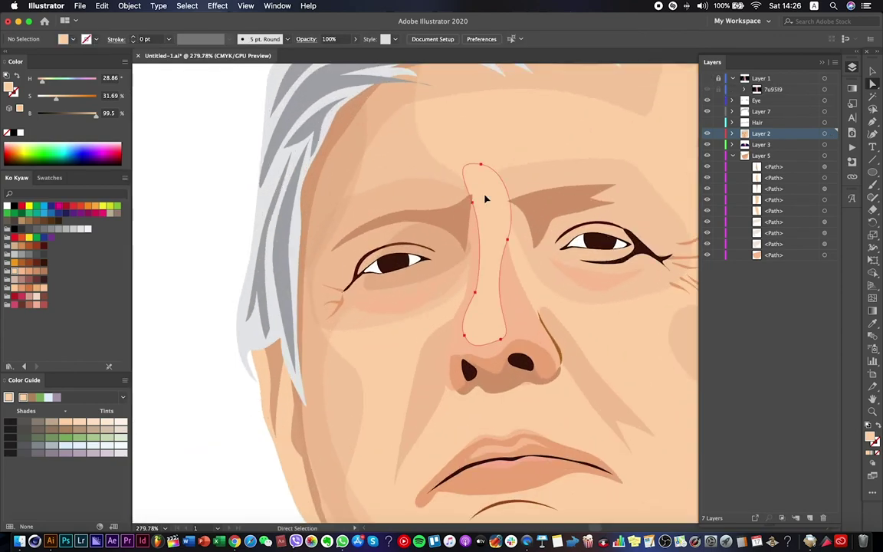
left_click(458, 168)
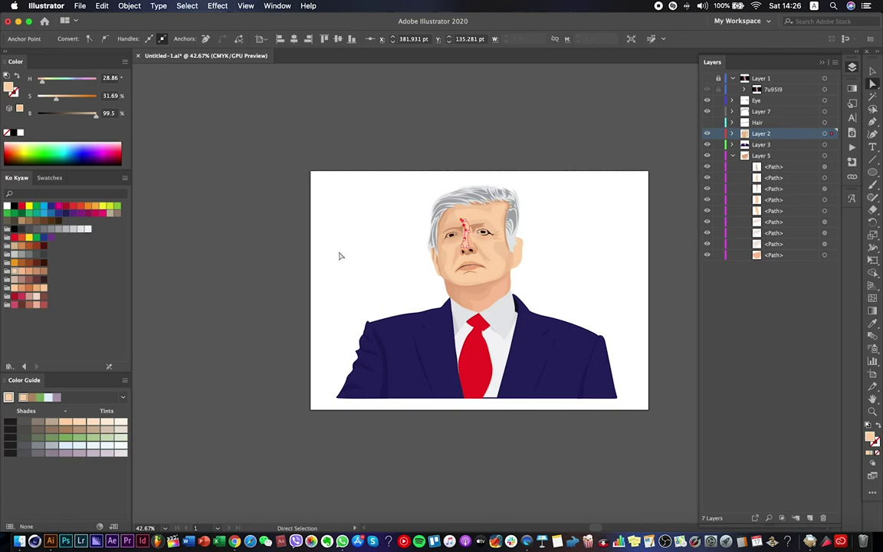
left_click(342, 256)
key("v")
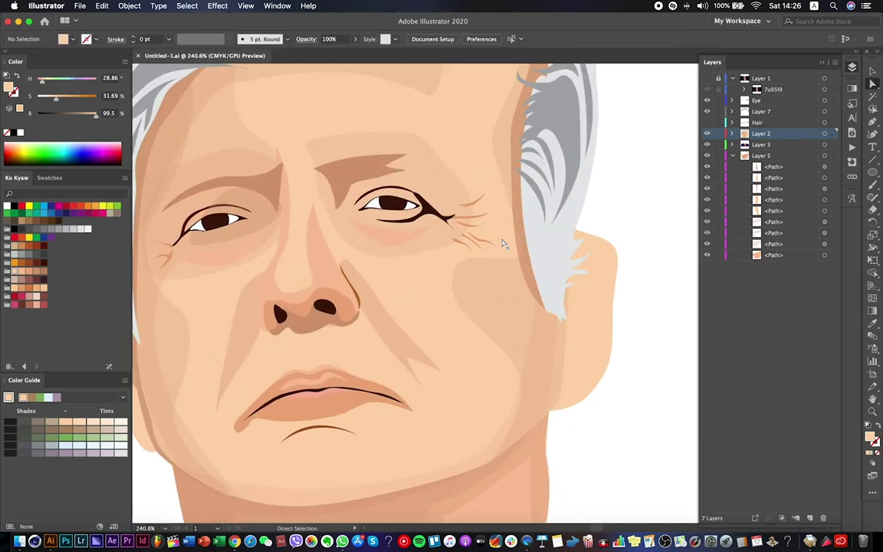
Recolor the dark crease shape at the image-right eye's outer corner with the tan of the neighboring wrinkles.
left_click(451, 219)
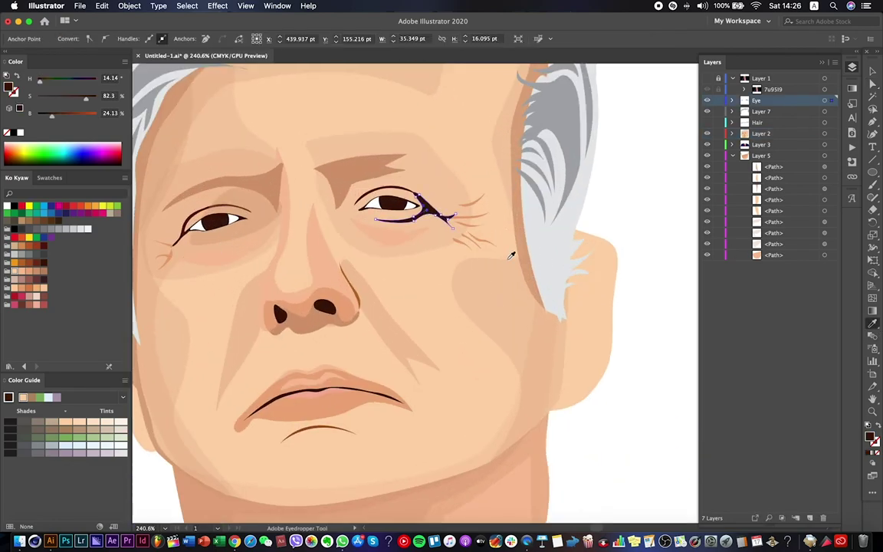
left_click(632, 165)
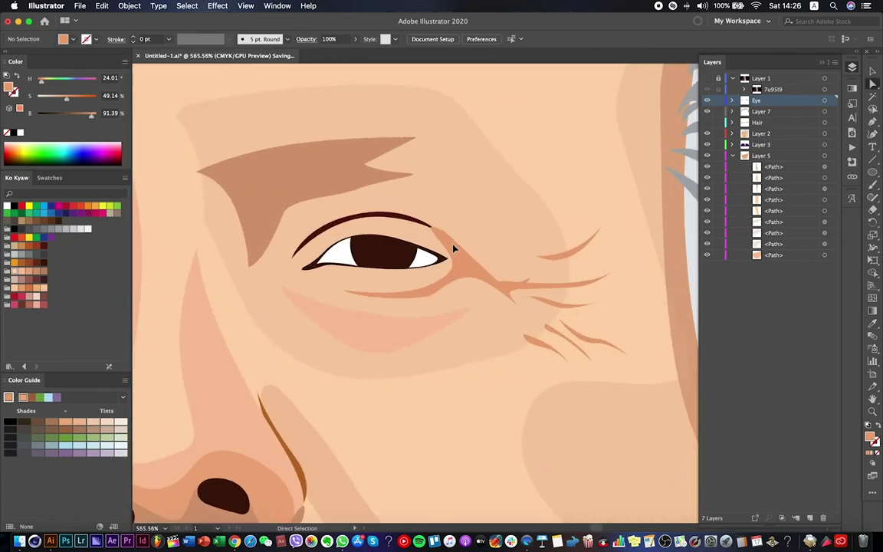
left_click(454, 249)
key("a")
left_click(394, 221)
Save the document over the version modified outside the program.
scroll(572, 193, "down", 5)
left_click(558, 211)
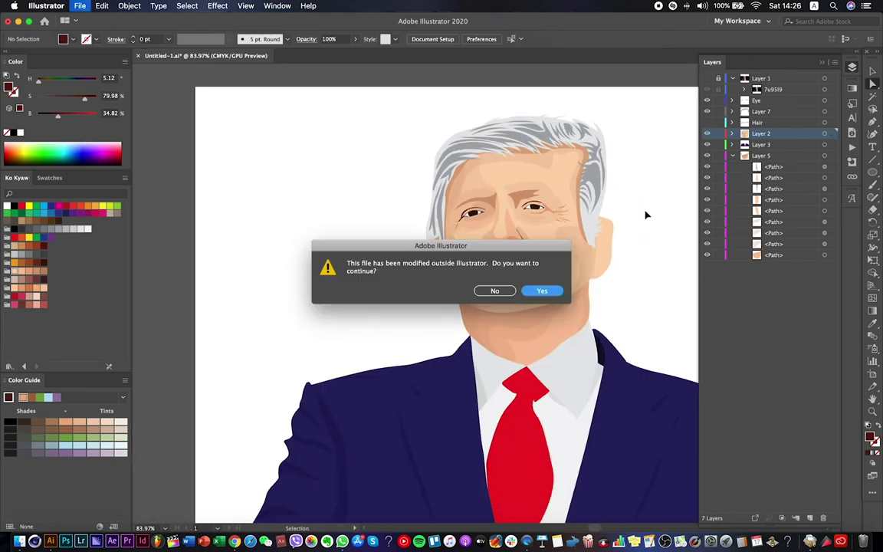
left_click(544, 290)
key("super+0")
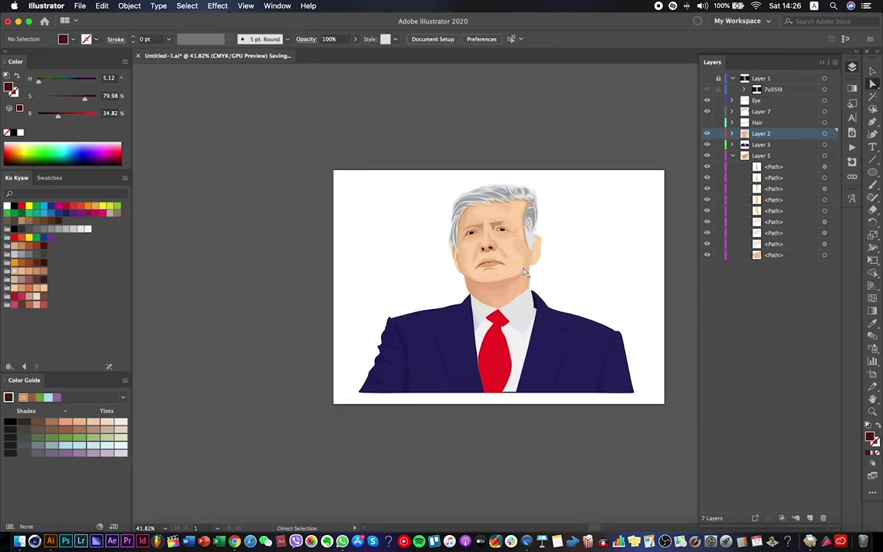
Check the reference photo and draw a slim brown shadow shape from the image-right nostril wing down the cheek fold.
scroll(526, 271, "up", 8)
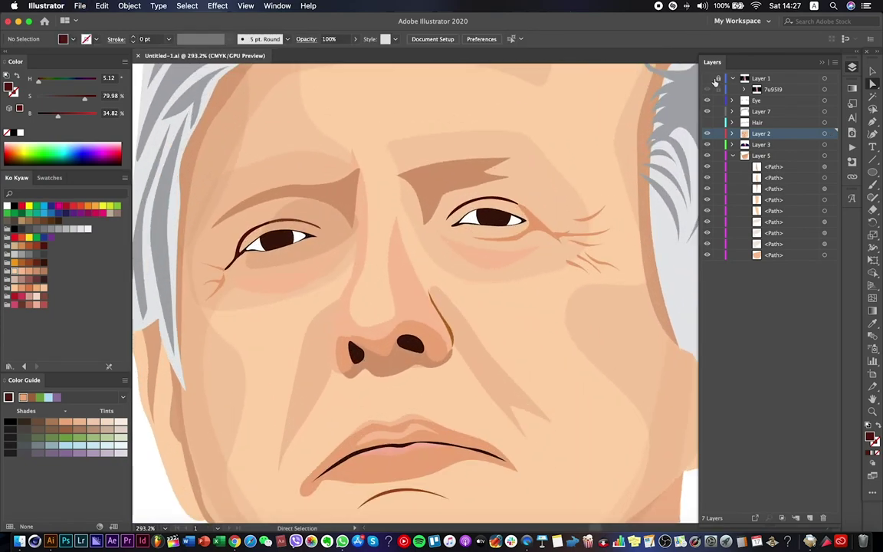
left_click(707, 78)
left_click(707, 79)
key("super+z")
key("p")
left_click(521, 432)
left_click(540, 403)
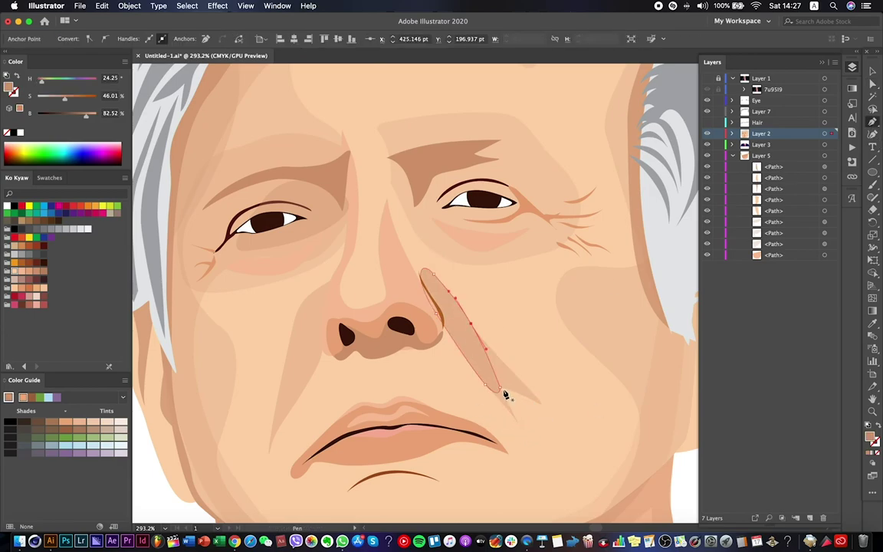
Narrow the new cheek-fold shadow into a thin wedge and shorten its lower tip.
left_click(499, 386)
left_click(486, 347)
left_click(470, 324)
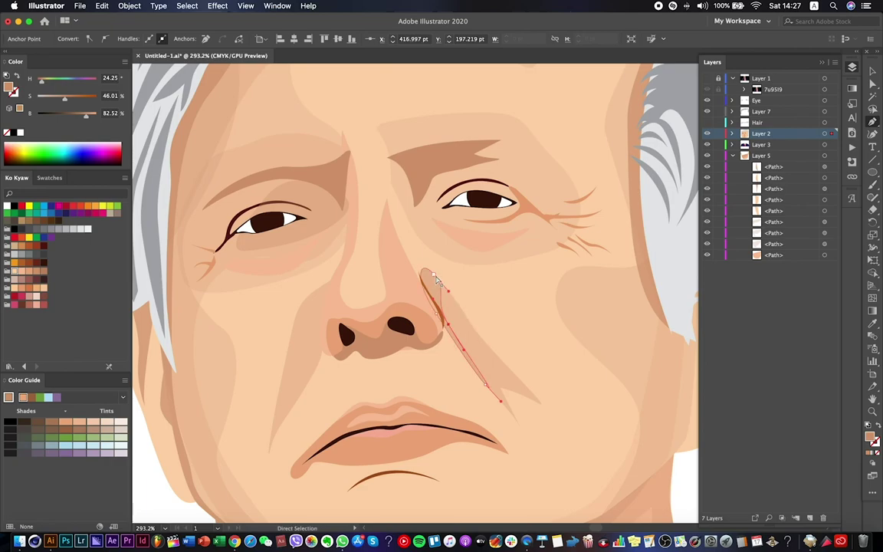
key("super+z")
key("super+z")
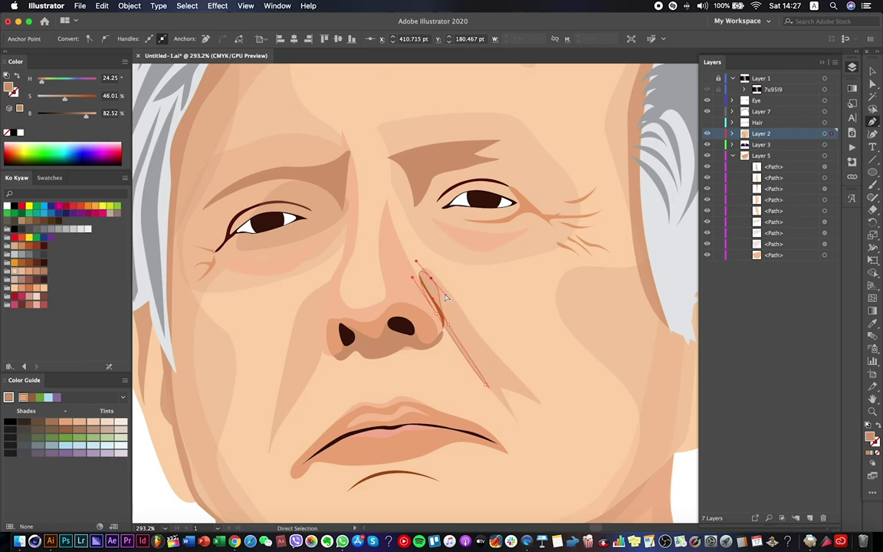
left_click(470, 365)
left_click(872, 86)
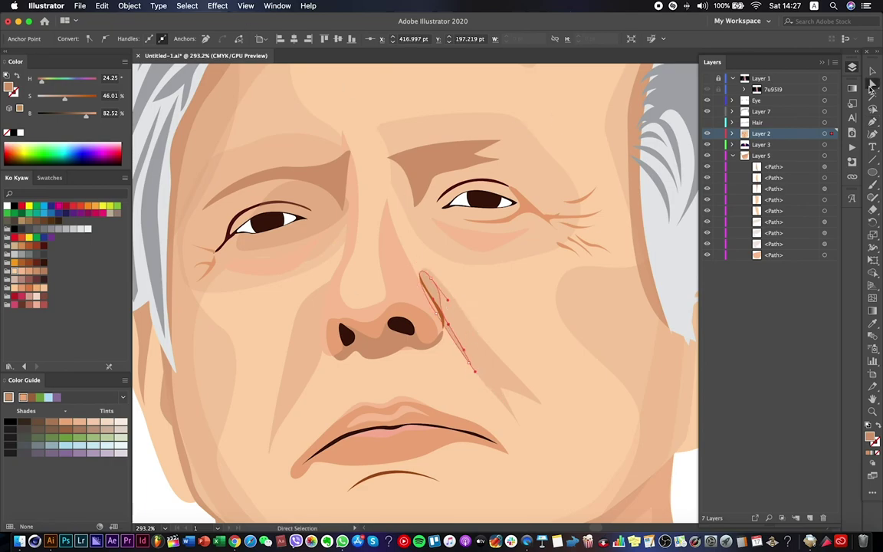
Adjust the opacity of the thin cheek-fold wedge beside the image-right nostril and deselect it.
left_click(871, 70)
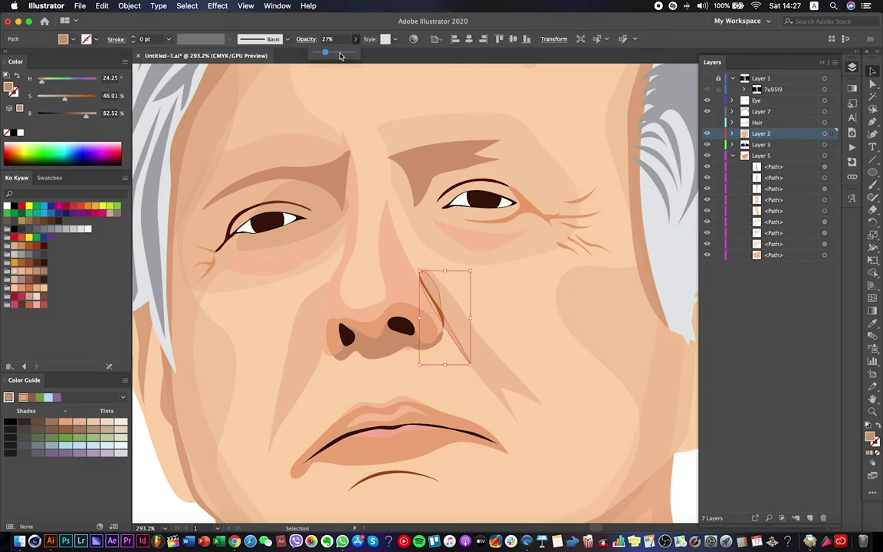
left_click(460, 234)
scroll(546, 370, "down", 4)
Duplicate the image-left cheek-fold shadow and reshape the copy into a narrow wedge beside the nostril by simplifying its outer edge.
left_click(410, 345)
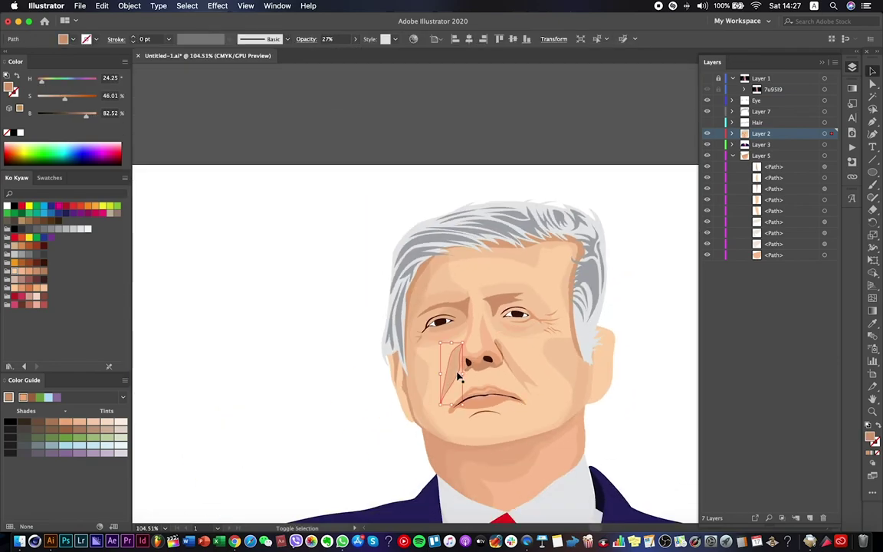
scroll(443, 391, "up", 4)
key("a")
key("plus")
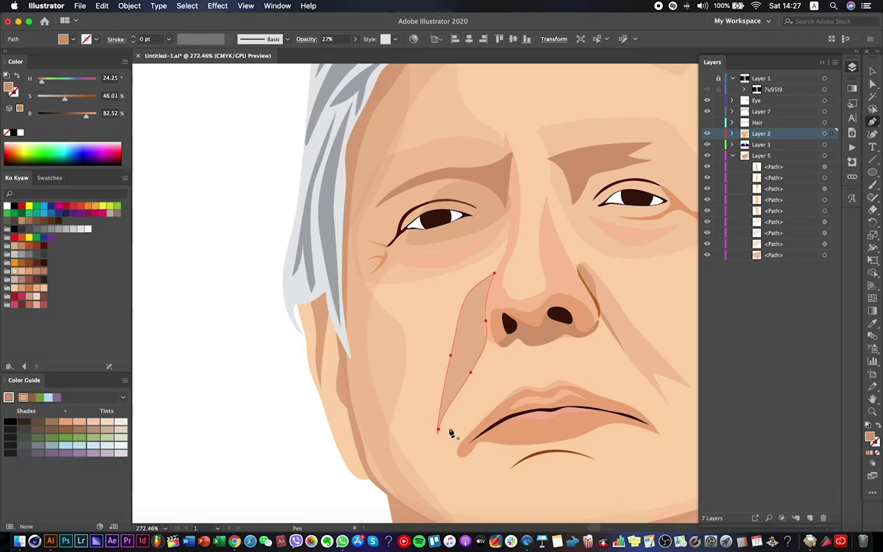
left_click(452, 358)
key("a")
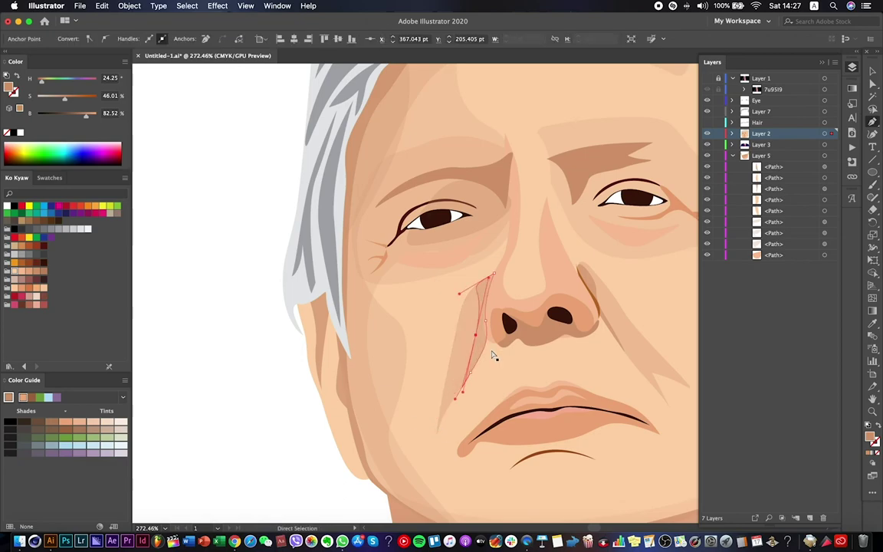
Raise the image-left wedge's opacity to 59% and save the document.
key("ctrl+minus")
key("ctrl+minus")
key("v")
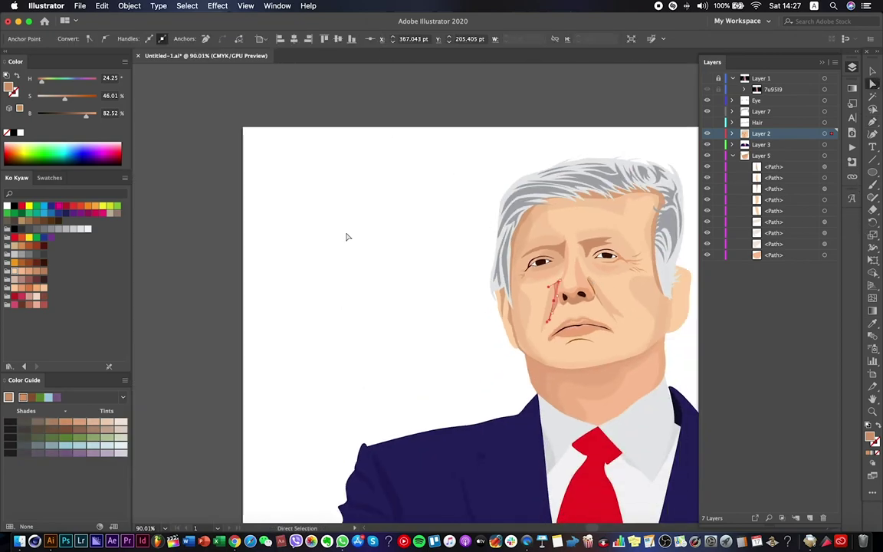
left_click(369, 242)
Show the reference photo and draw a closed tan shadow shape around the image-right eye socket, from the brow to below the eye.
scroll(516, 230, "up", 5)
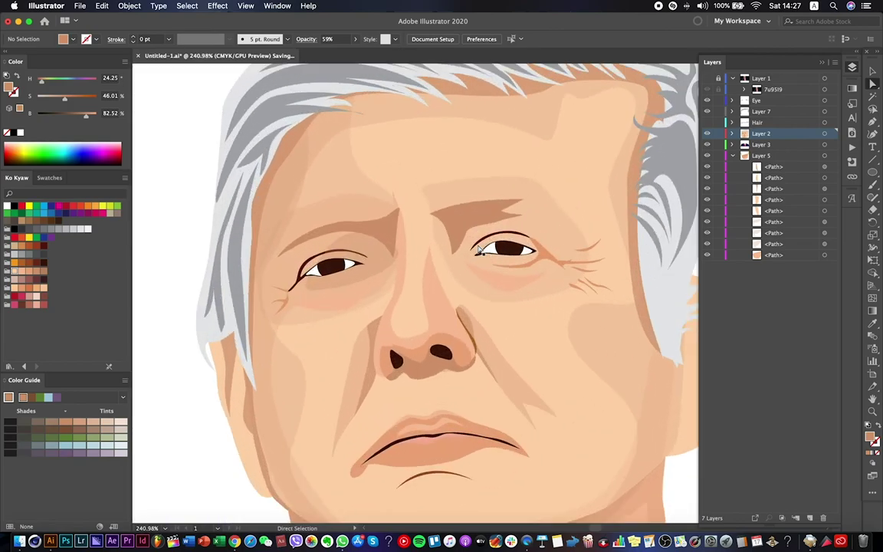
left_click(707, 79)
left_click(872, 117)
left_click(448, 224)
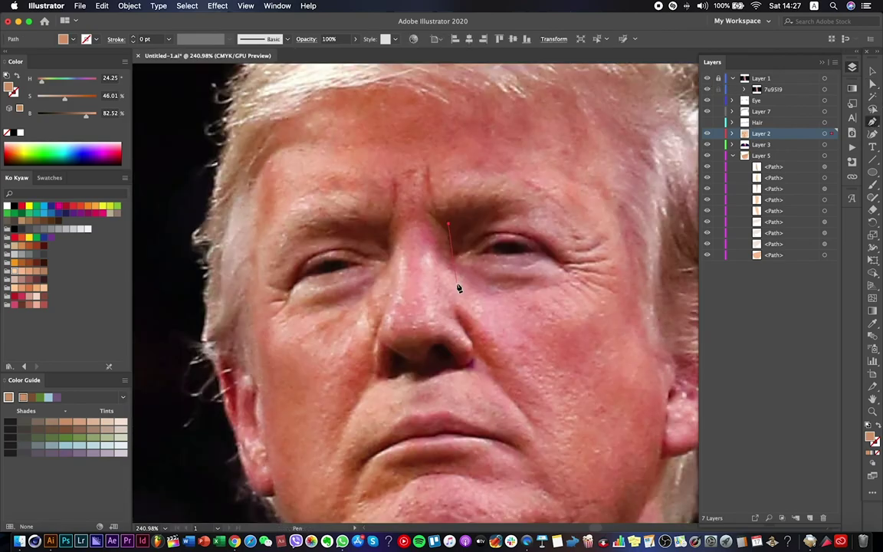
left_click_drag(459, 287, 528, 299)
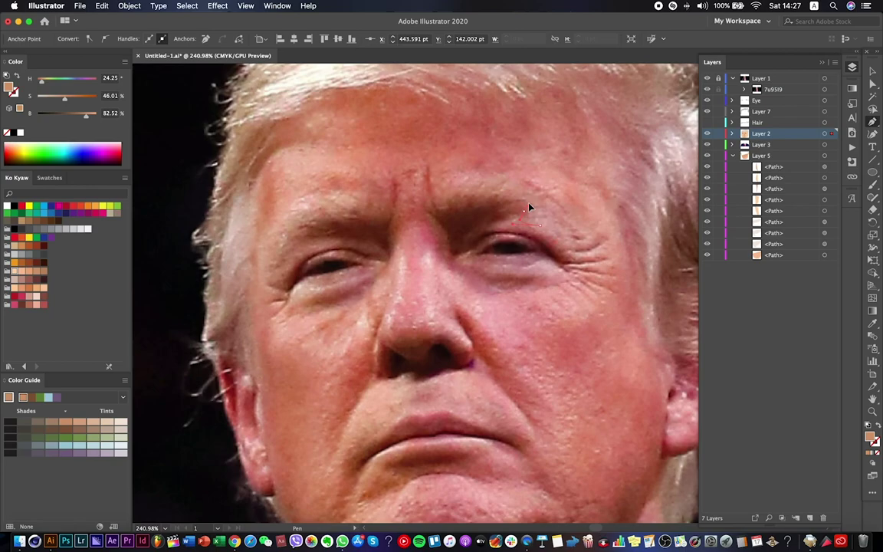
left_click(453, 227)
left_click(515, 305)
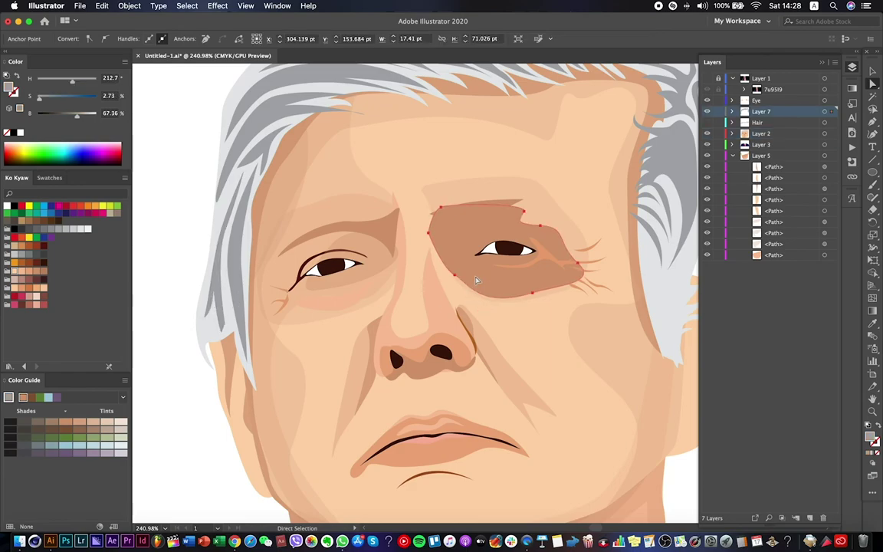
Try to arrange the new eye-socket shadow beneath the brow and eyelid shapes.
key("v")
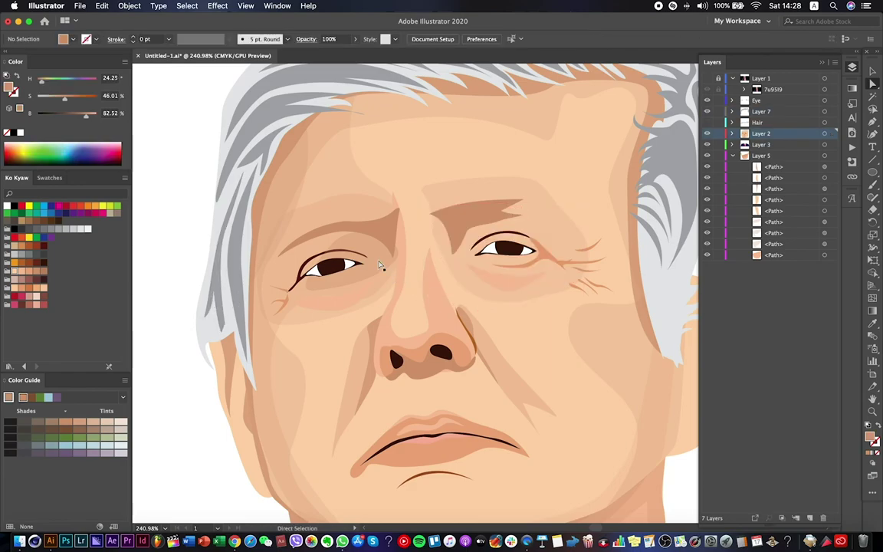
right_click(374, 253)
left_click(424, 312)
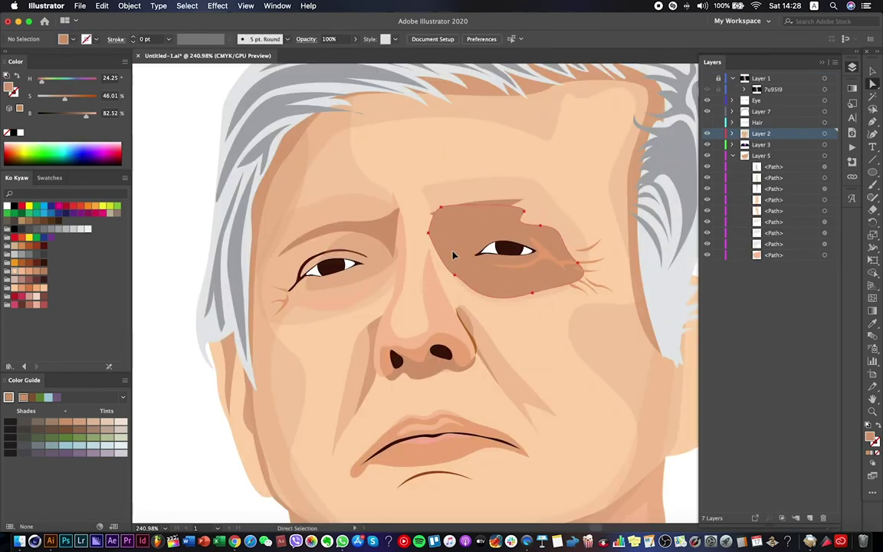
Give the dark shading around the right-hand eye a translucent 33% opacity style and reshape its lower inner edge beside the nose.
key("i")
left_click(873, 82)
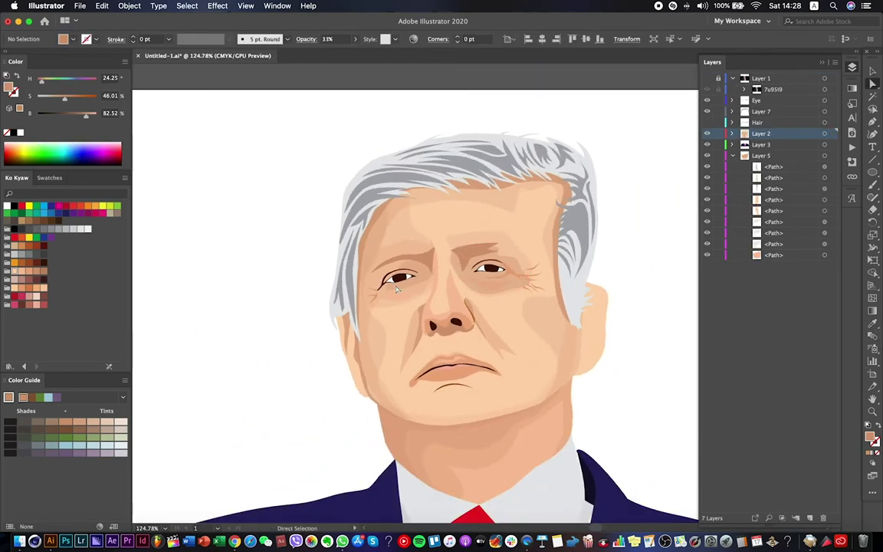
scroll(479, 234, "up", 6)
left_click(475, 233)
left_click(473, 237)
left_click(486, 301)
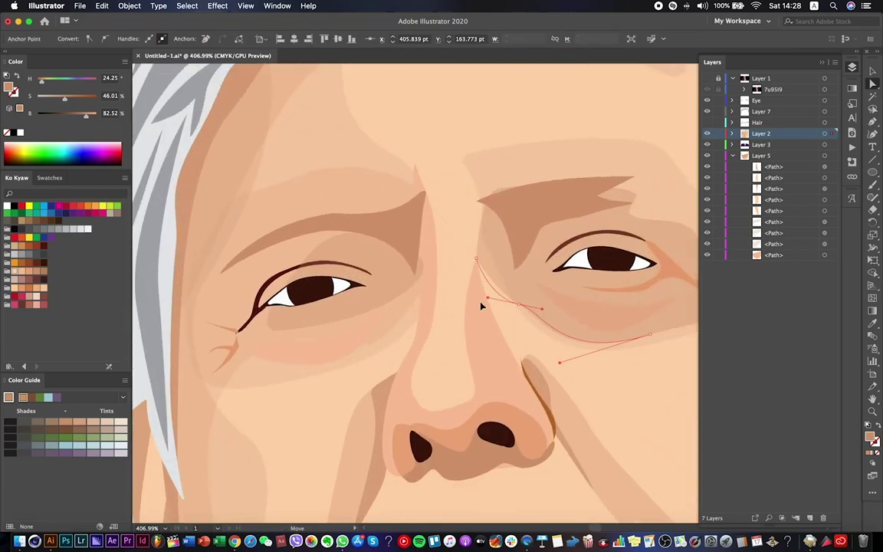
left_click(518, 305)
left_click_drag(561, 366, 518, 343)
left_click_drag(469, 321, 483, 314)
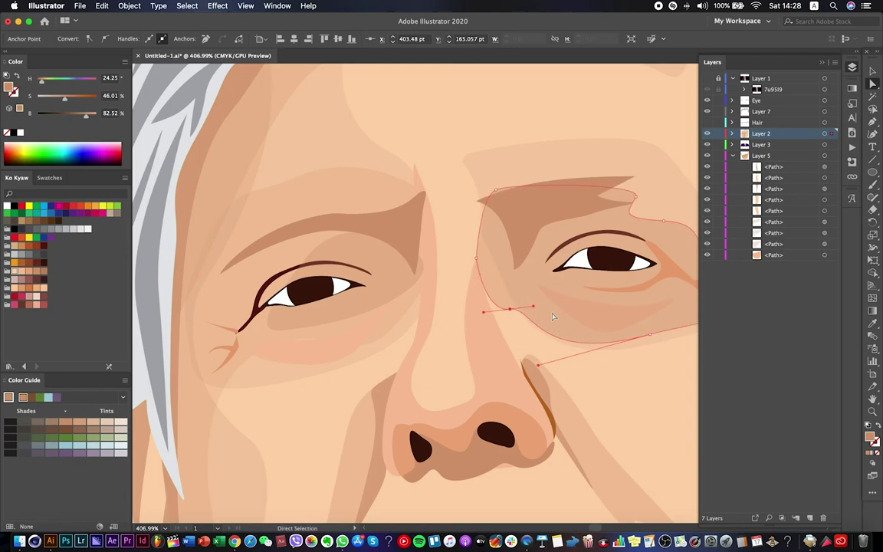
Adjust the upper inner corner of the right-hand eye shading to curve under the start of the eyebrow.
scroll(624, 355, "up", 3)
left_click(453, 237)
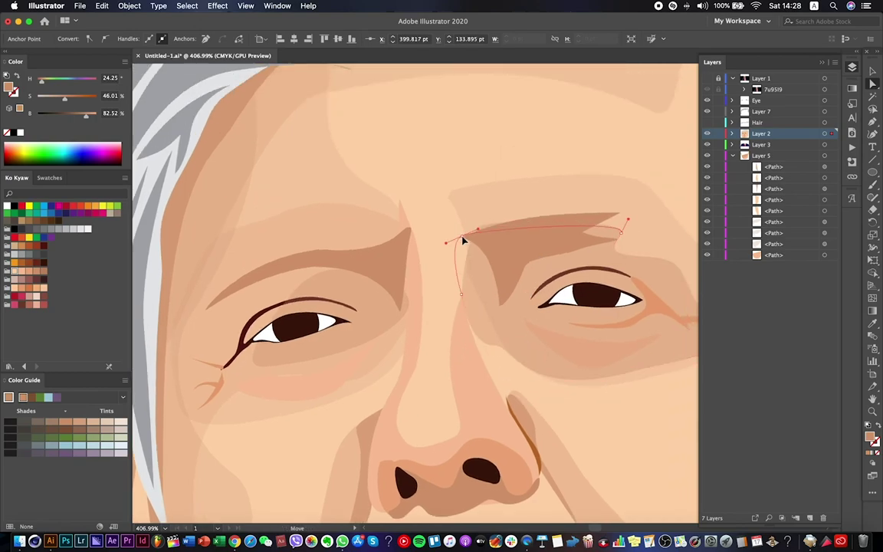
left_click(461, 257)
scroll(483, 207, "down", 5)
key("ctrl+shift+a")
Reshape the top of the nose shape between the eyebrows by moving its anchor points and handles, and save the document.
scroll(475, 211, "up", 5)
left_click(429, 197)
left_click(398, 192)
left_click_drag(440, 204, 420, 201)
left_click(435, 220)
left_click(421, 197)
left_click(388, 280)
left_click(384, 301)
left_click(399, 192)
scroll(402, 197, "down", 10)
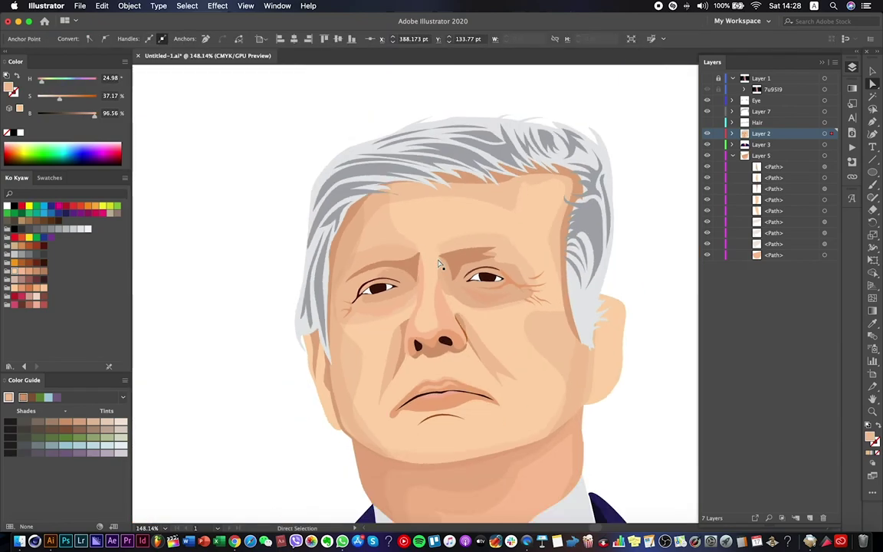
left_click(609, 258)
key("super+s")
Show the reference photo and trace a closed nose-bridge shape with the Pen tool, running from between the brows to above the nostrils.
scroll(560, 295, "up", 8)
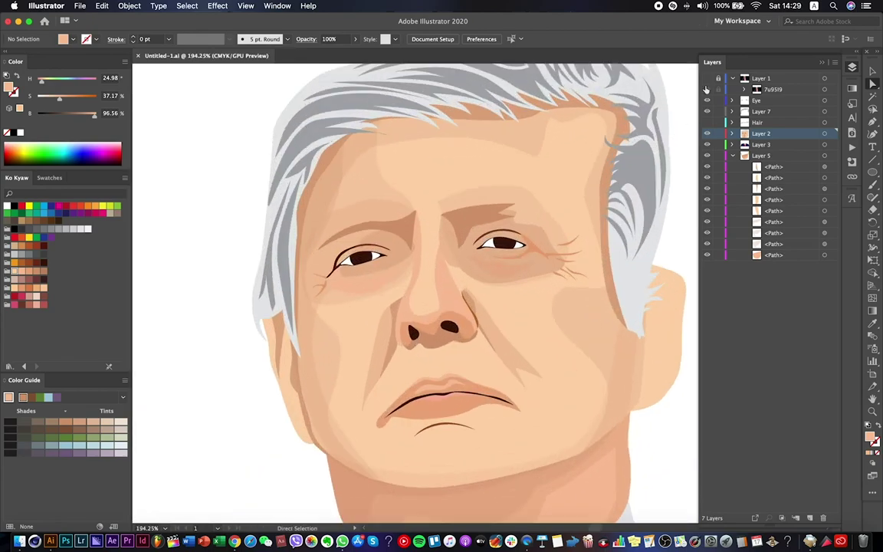
left_click(707, 78)
left_click(707, 78)
left_click(452, 276)
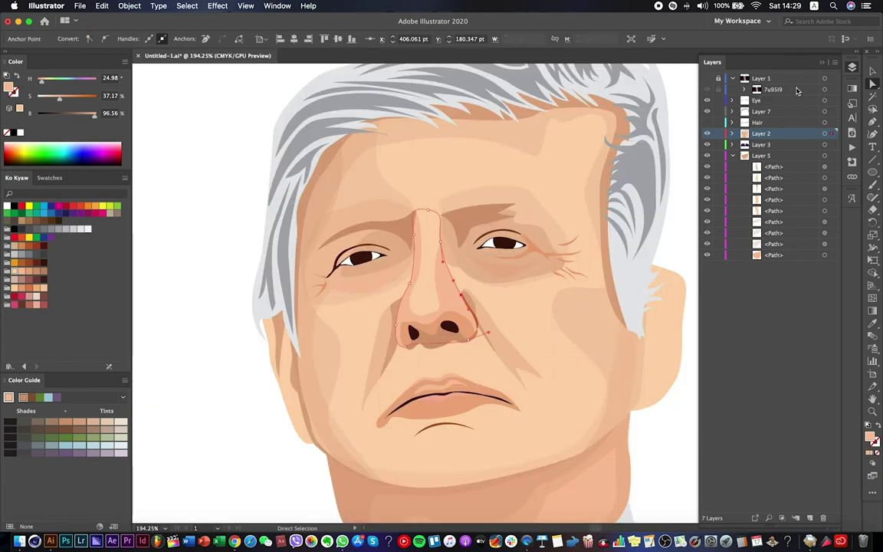
left_click(707, 78)
left_click(429, 295)
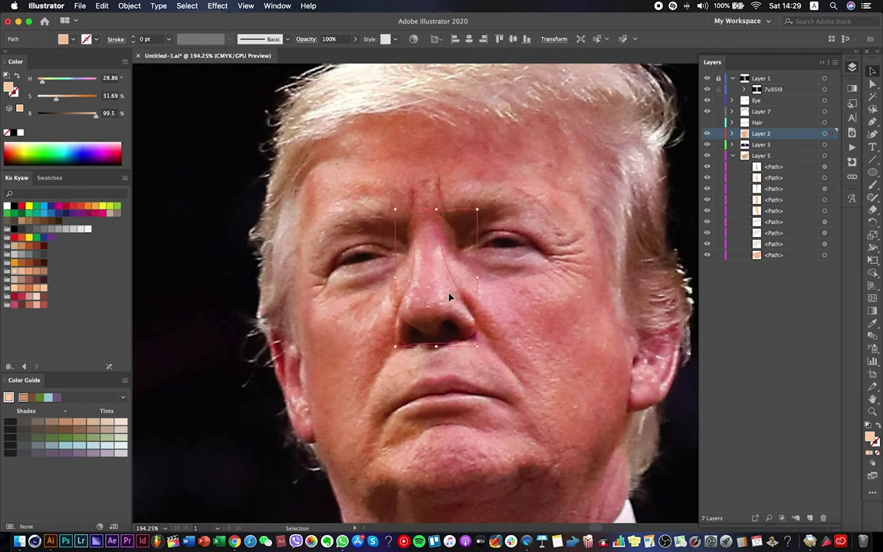
key("a")
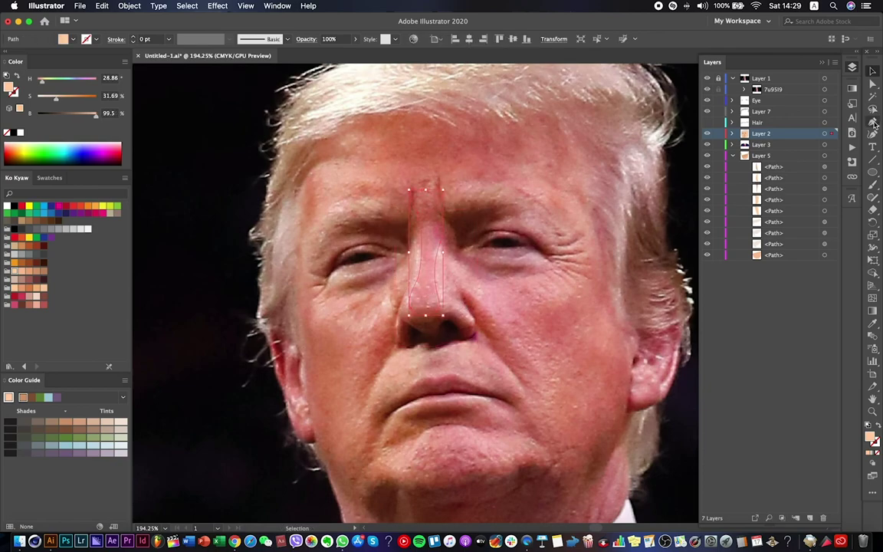
left_click(874, 122)
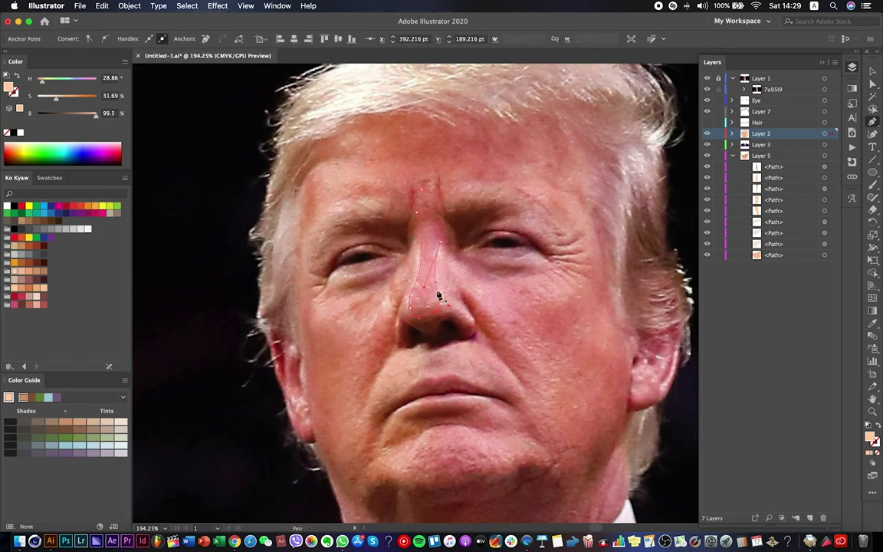
scroll(437, 293, "up", 3)
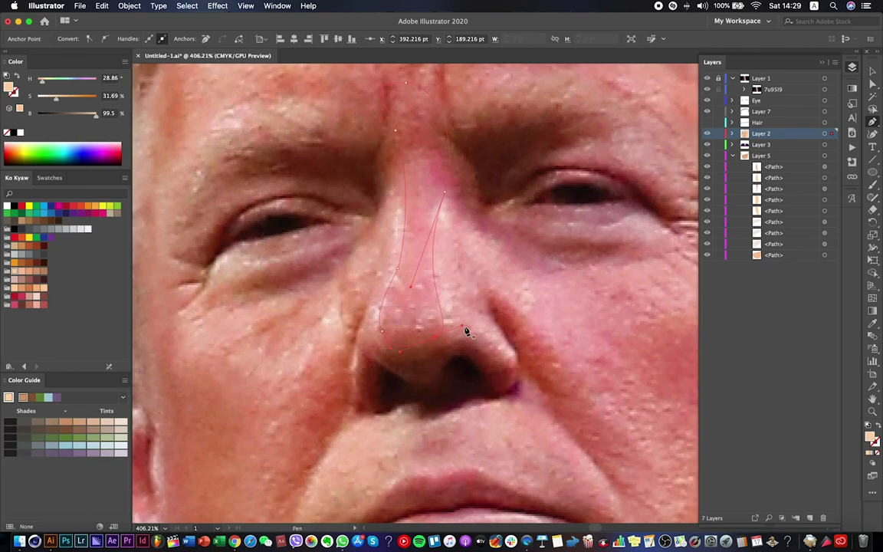
left_click_drag(467, 331, 547, 341)
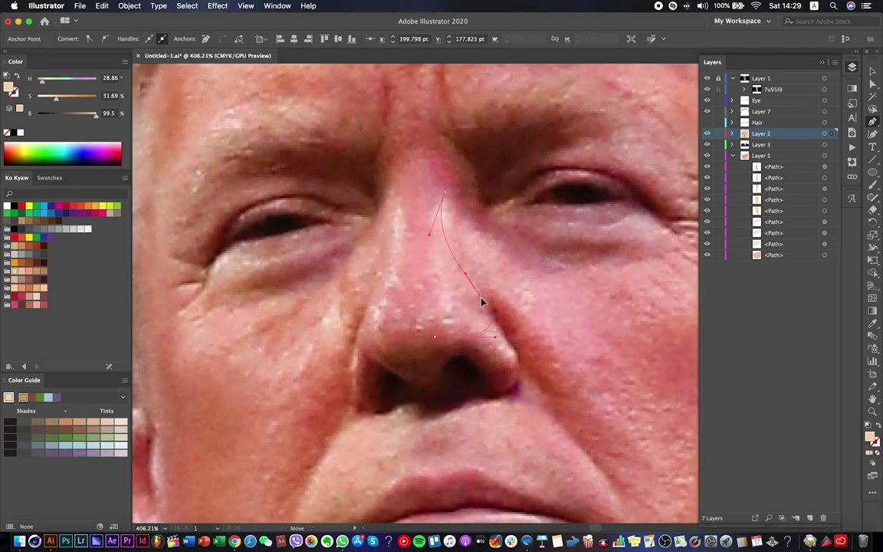
left_click_drag(383, 332, 368, 338)
left_click_drag(396, 279, 384, 276)
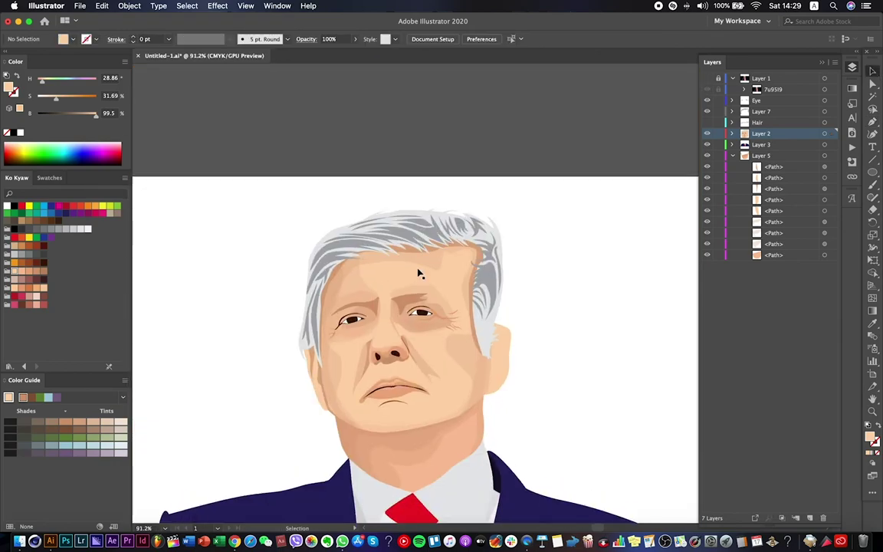
Sample the translucent tan shadow style with 27% opacity onto the new nose-bridge shape.
scroll(410, 291, "up", 3)
left_click(387, 311)
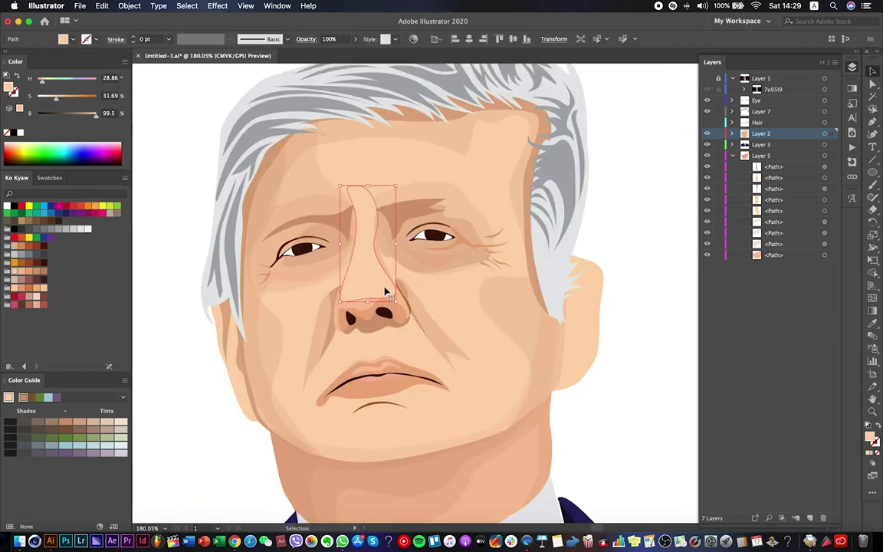
scroll(388, 316, "up", 4)
key("a")
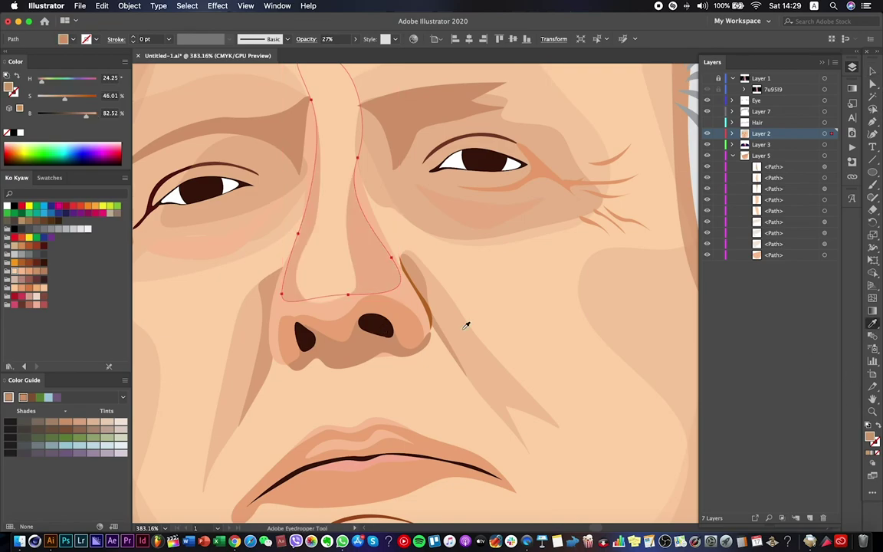
Reshape the base of the nose-bridge shading to curve around the nose tip and round off its right-hand corner.
scroll(467, 321, "down", 2)
scroll(455, 300, "up", 4)
left_click_drag(391, 304, 412, 270)
left_click_drag(355, 316, 383, 304)
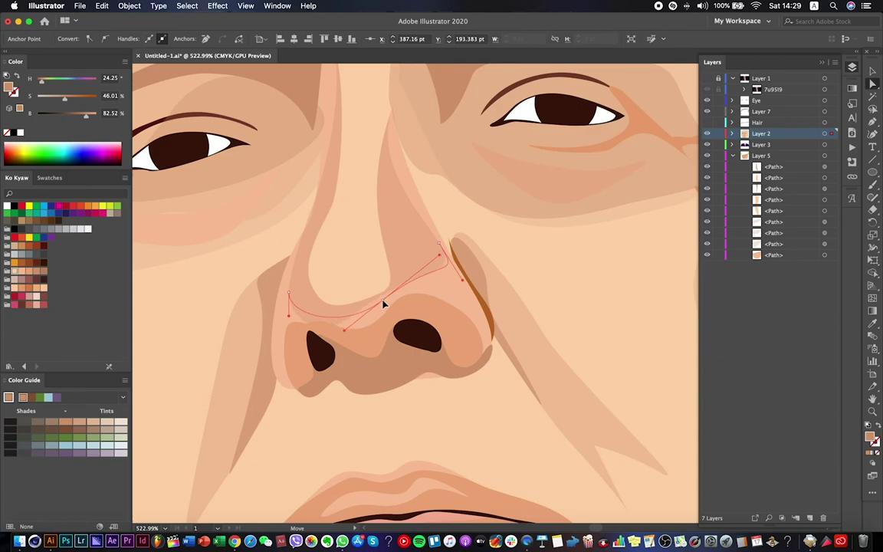
left_click_drag(291, 309, 303, 323)
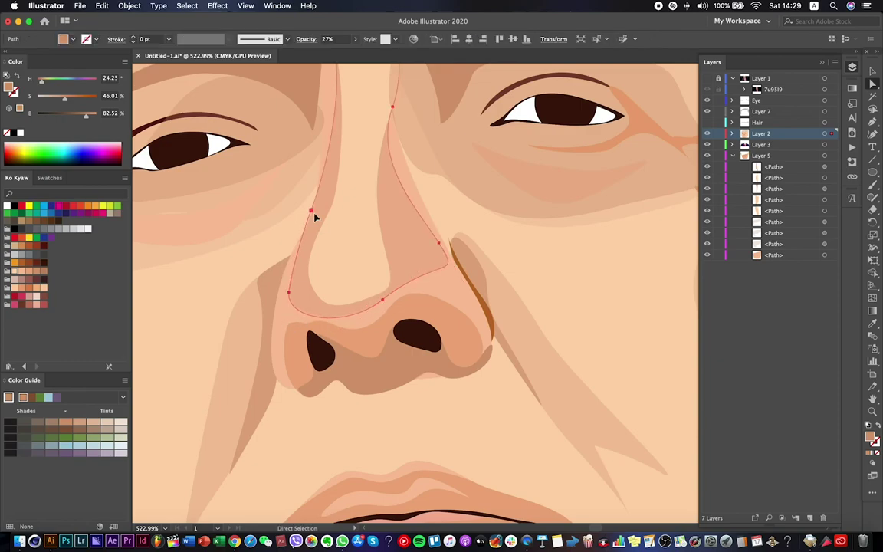
scroll(321, 253, "down", 5)
left_click(565, 286)
scroll(358, 256, "up", 4)
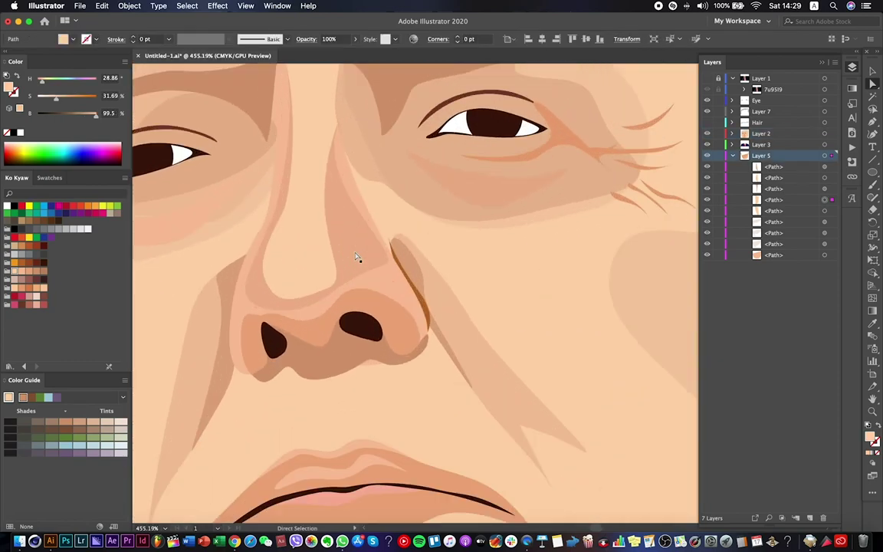
left_click(395, 245)
left_click(474, 256)
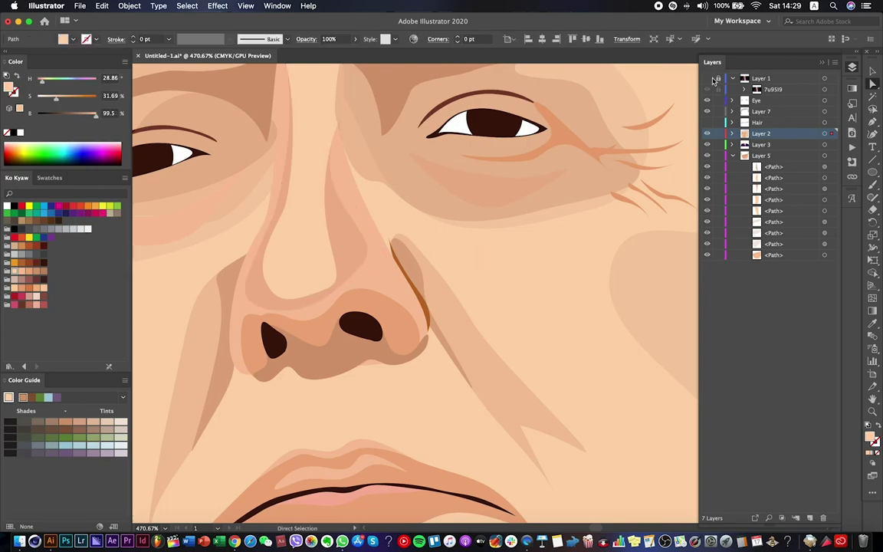
Using the reference photo, trace a small light highlight on the right-hand nostril wing with the Pen tool, and hide the photo again.
left_click(708, 79)
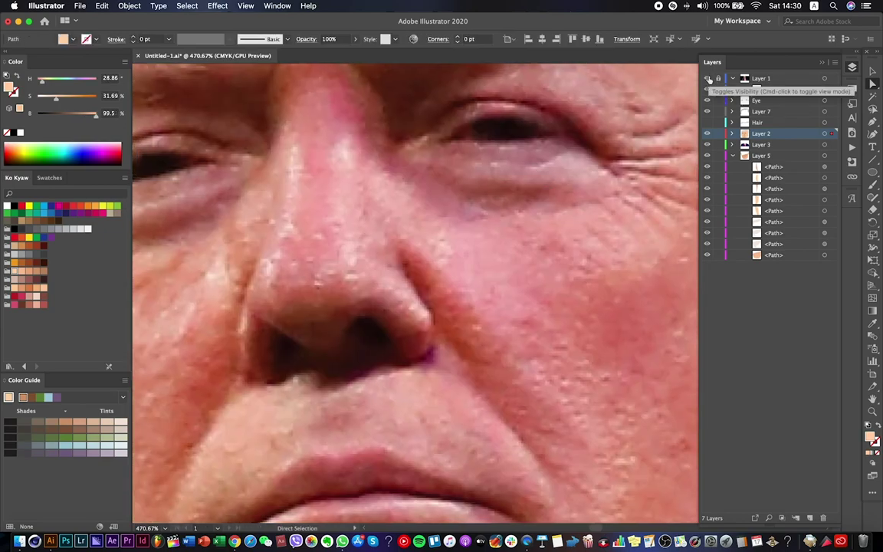
key("p")
scroll(379, 288, "up", 1)
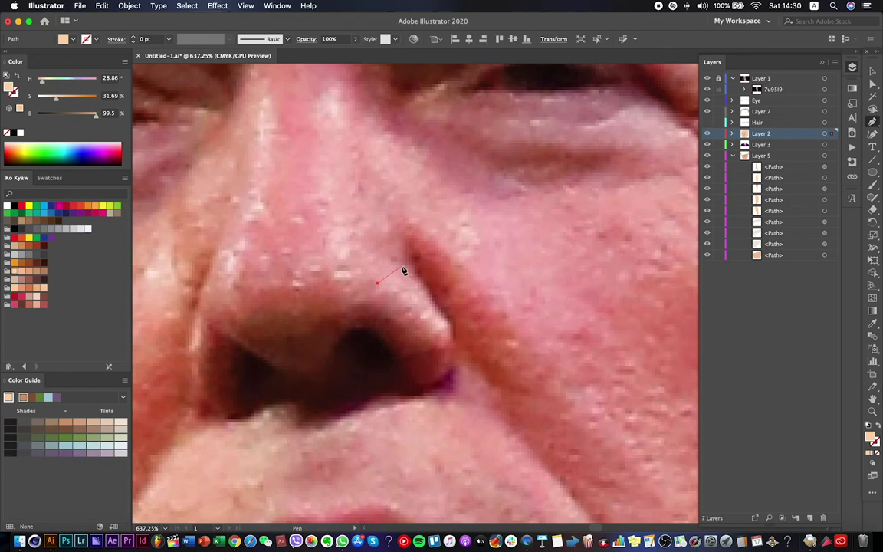
left_click_drag(400, 265, 434, 328)
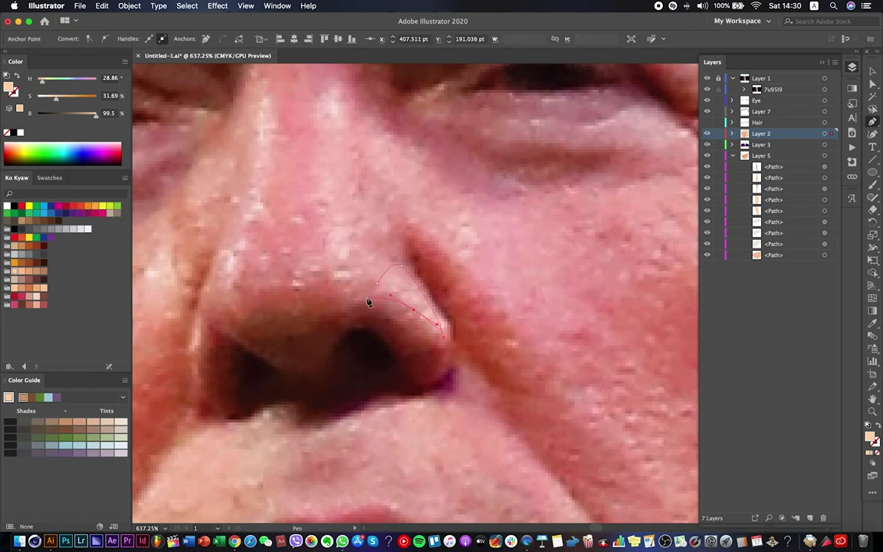
left_click(708, 79)
scroll(540, 215, "down", 2)
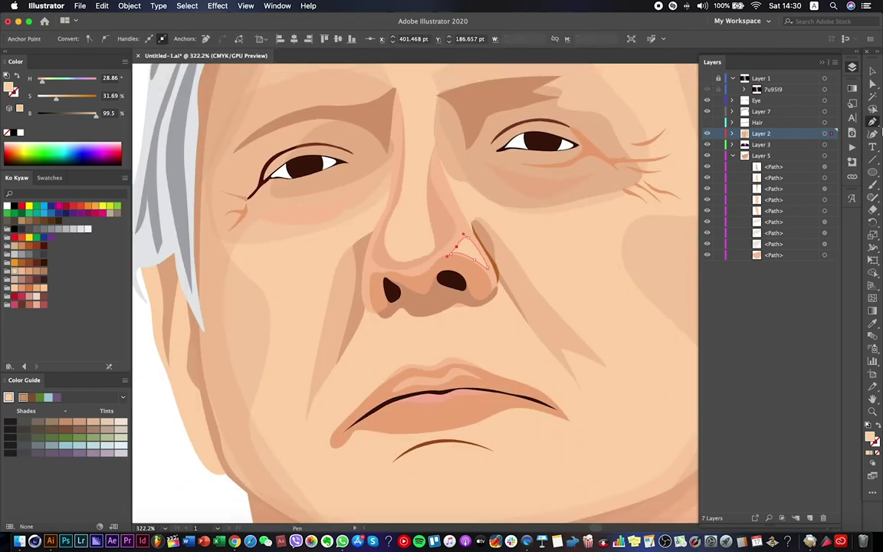
Refine the lower edge of the nose-bridge shading with extra anchor points so it follows the nose tip and nostril highlight, and save.
scroll(394, 282, "up", 2)
key("a")
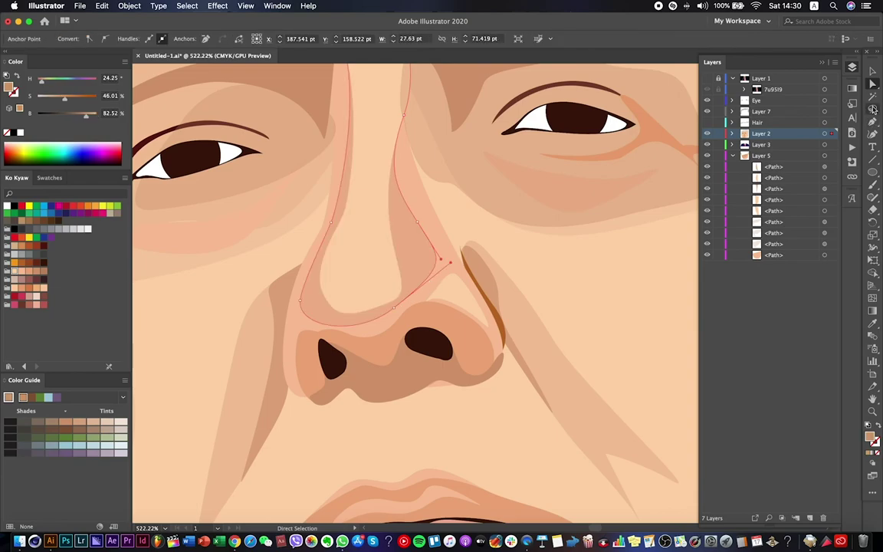
scroll(469, 237, "up", 3)
left_click(379, 356)
left_click_drag(420, 272, 383, 360)
left_click_drag(325, 377, 313, 397)
mouse_move(253, 405)
left_mouse_down()
mouse_move(216, 409)
mouse_move(243, 415)
left_mouse_up()
left_click_drag(314, 400, 288, 418)
left_click_drag(217, 435, 243, 414)
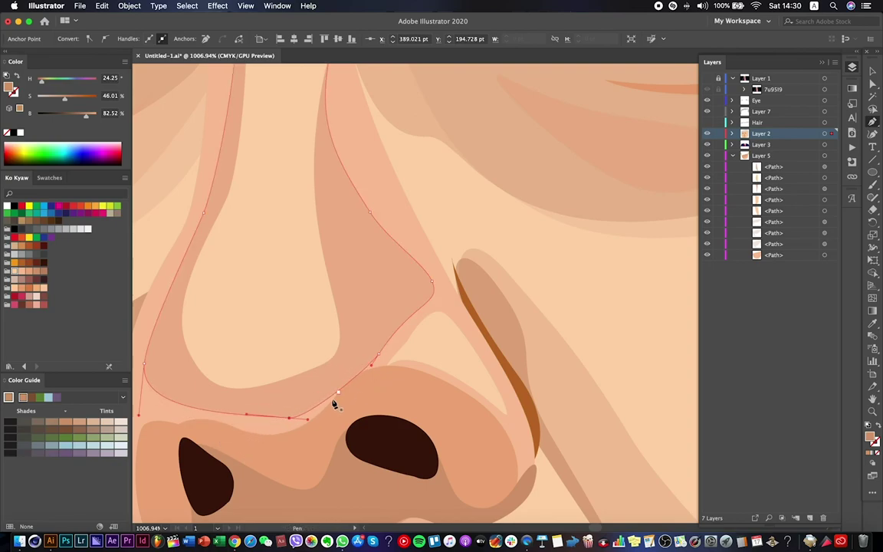
scroll(399, 345, "down", 3)
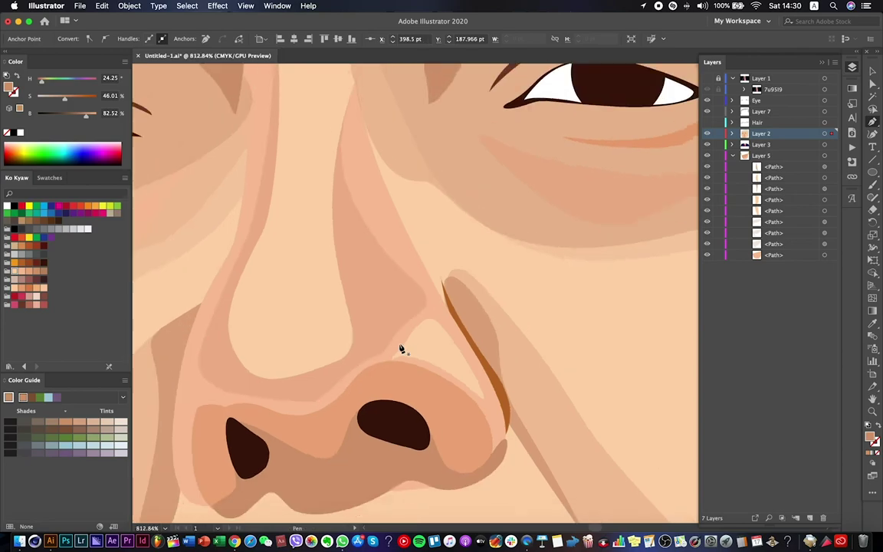
key("super+shift+a")
key("super+0")
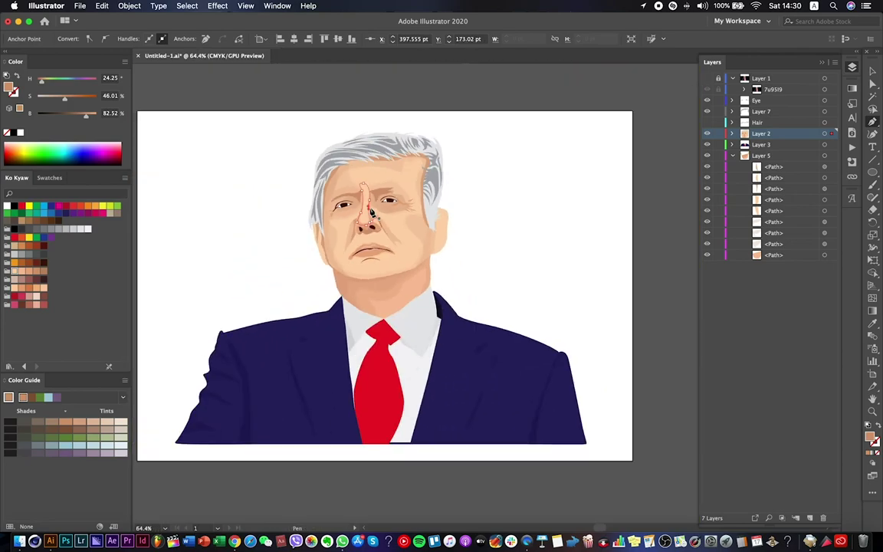
scroll(495, 238, "up", 10)
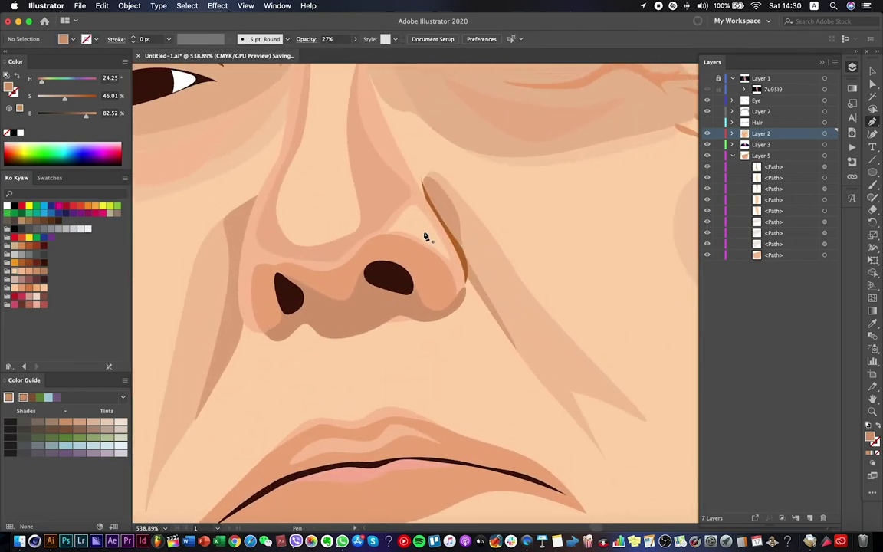
Reshape the brown crease line along the right-hand nostril wing by adjusting its inner edge and upper tip.
left_click(424, 236)
scroll(377, 242, "up", 2)
left_click_drag(378, 242, 480, 147)
left_click(453, 118)
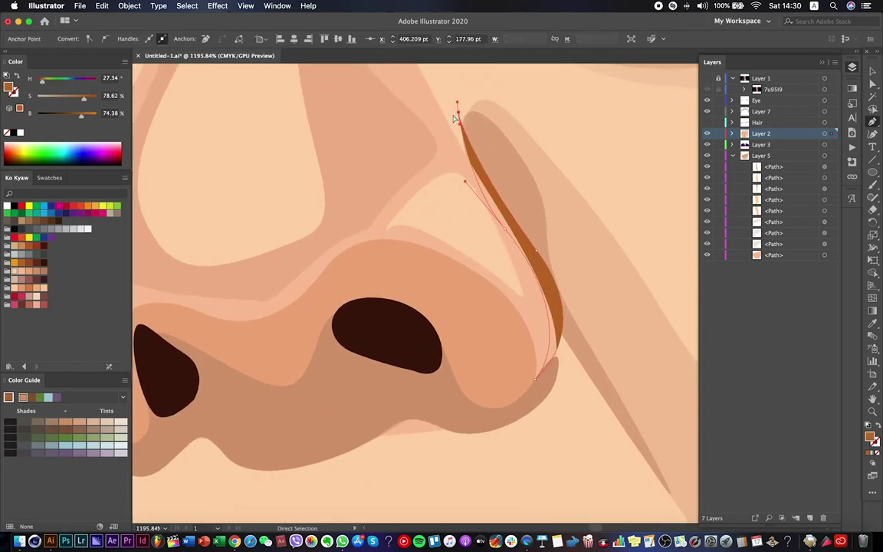
scroll(442, 139, "down", 12)
left_click(558, 167)
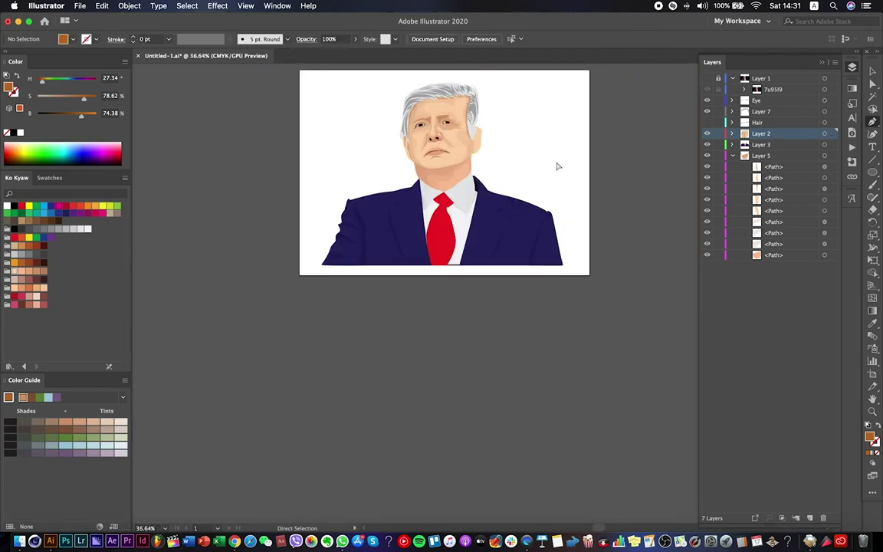
Sample the opaque light skin fill onto the nose-bridge shading with the Eyedropper.
scroll(459, 132, "up", 12)
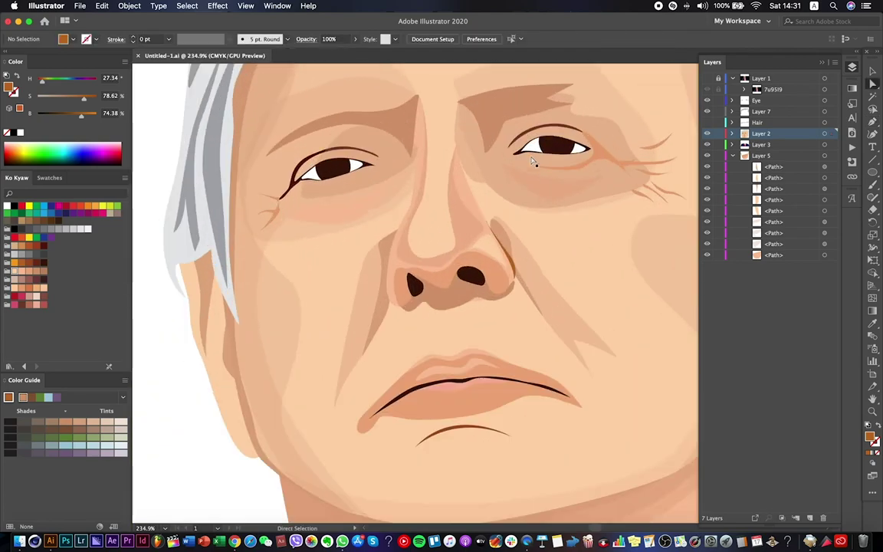
key("a")
left_click(433, 138)
left_click(872, 323)
left_click(398, 260)
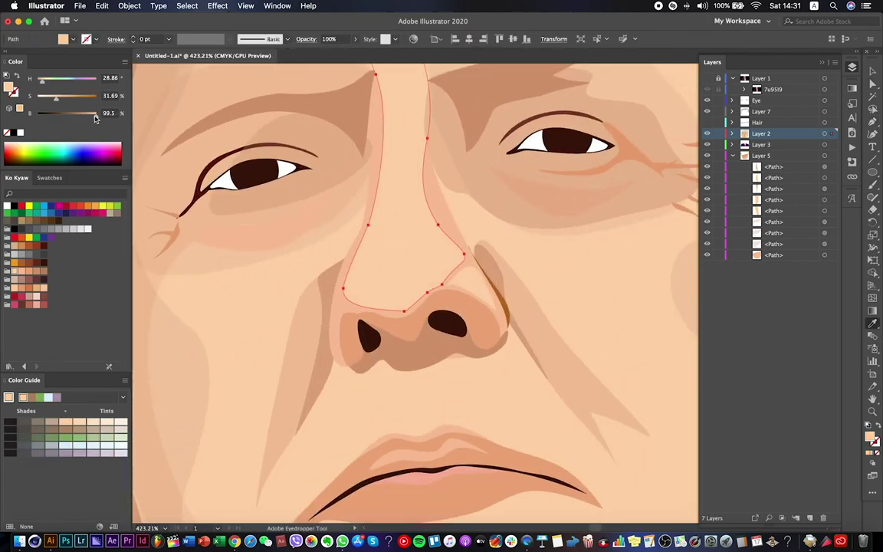
Set the nose-bridge shape's fill to 95% brightness and 34% saturation, deselect it and save the document.
left_click_drag(94, 119, 92, 118)
scroll(293, 278, "down", 4)
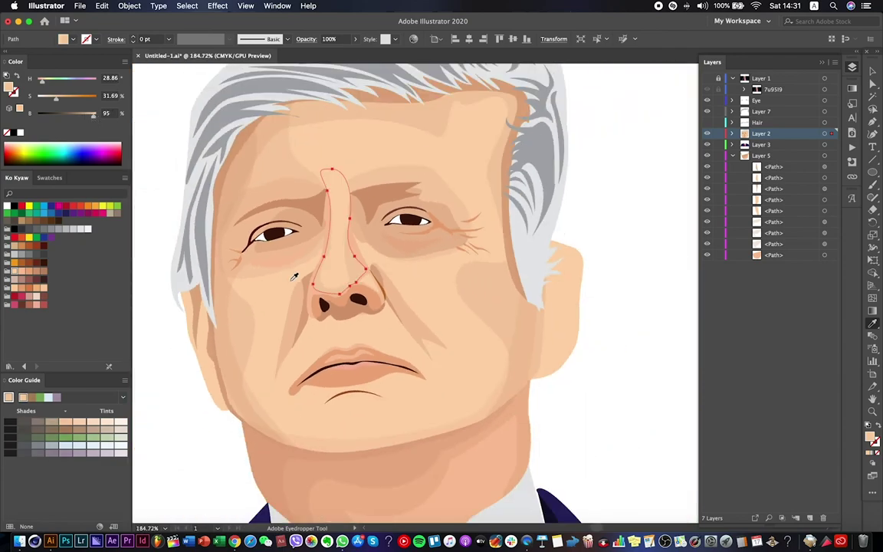
scroll(512, 281, "down", 6)
key("super+shift+a")
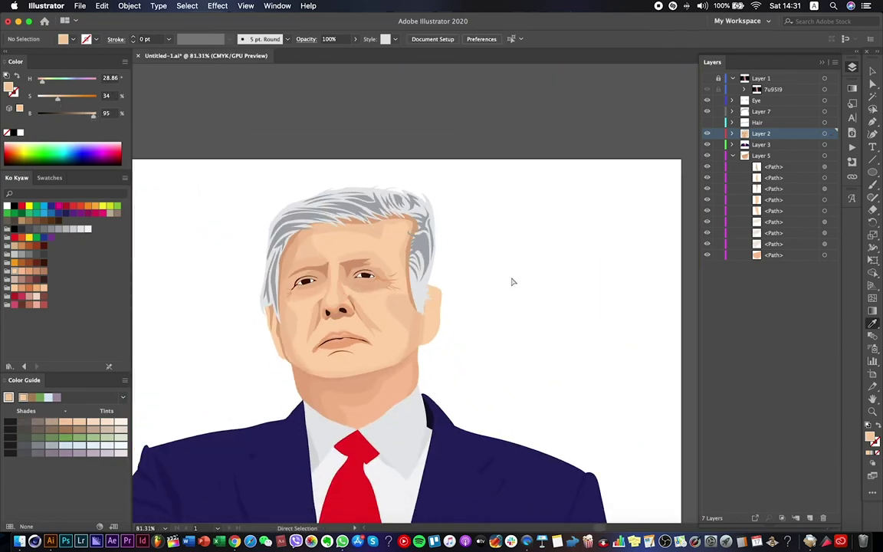
key("super+s")
scroll(509, 269, "up", 8)
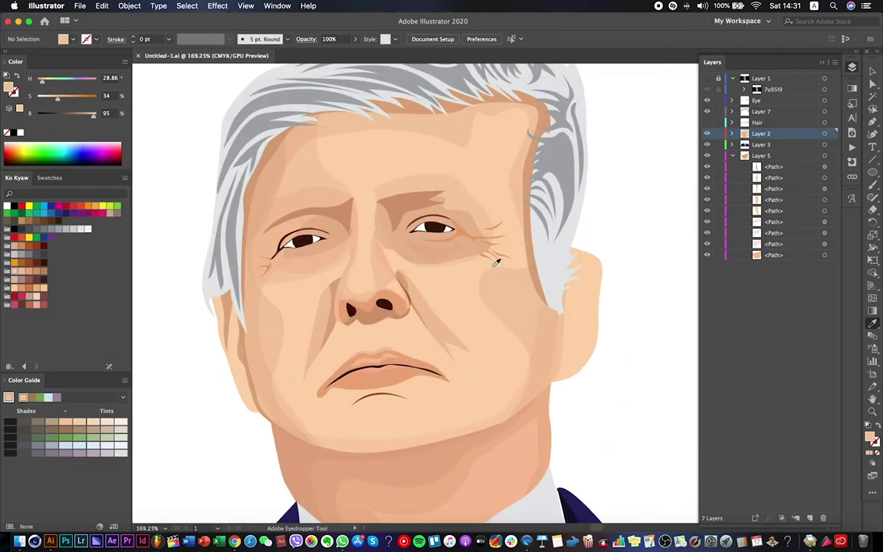
Show the reference photo and trace a closed brown shading shape around the left-hand eyebrow and inner eye socket with the Pen tool.
scroll(502, 261, "down", 8)
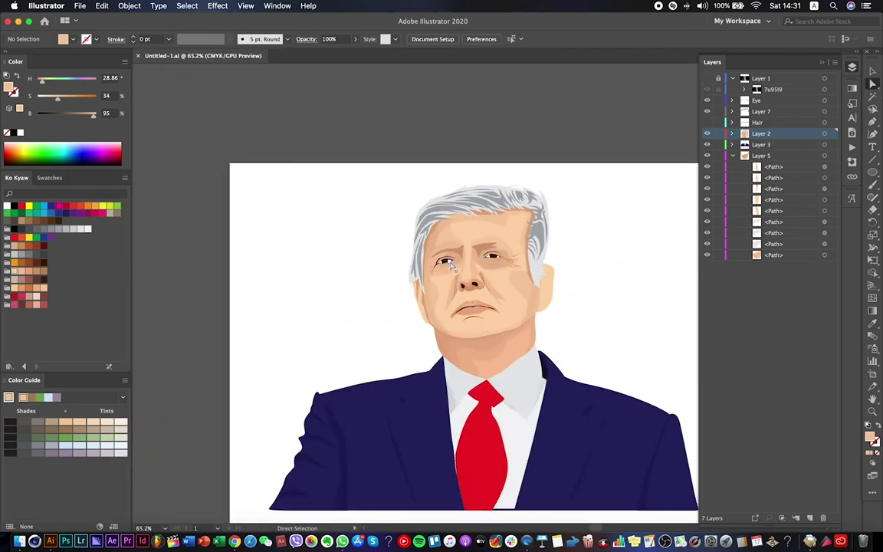
left_click(706, 79)
left_click(706, 79)
scroll(411, 227, "up", 3)
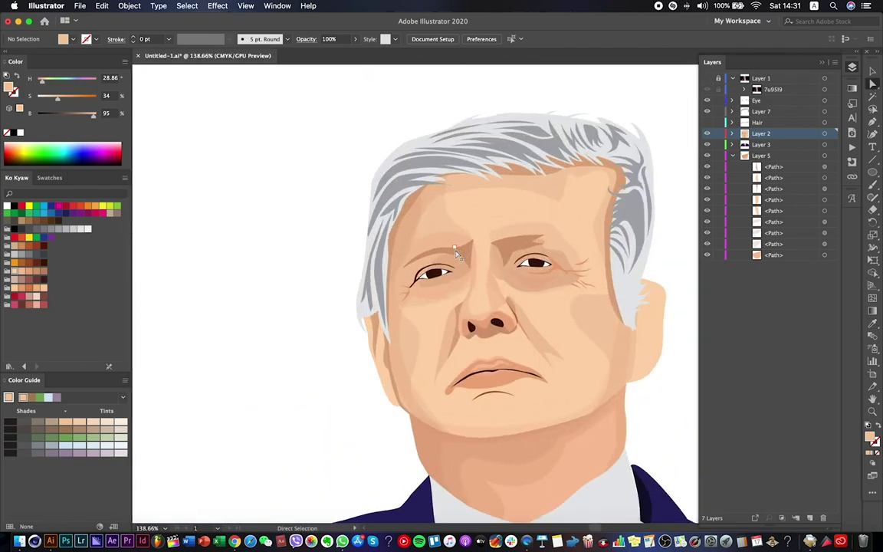
left_click(707, 79)
scroll(429, 239, "up", 3)
left_click(479, 264)
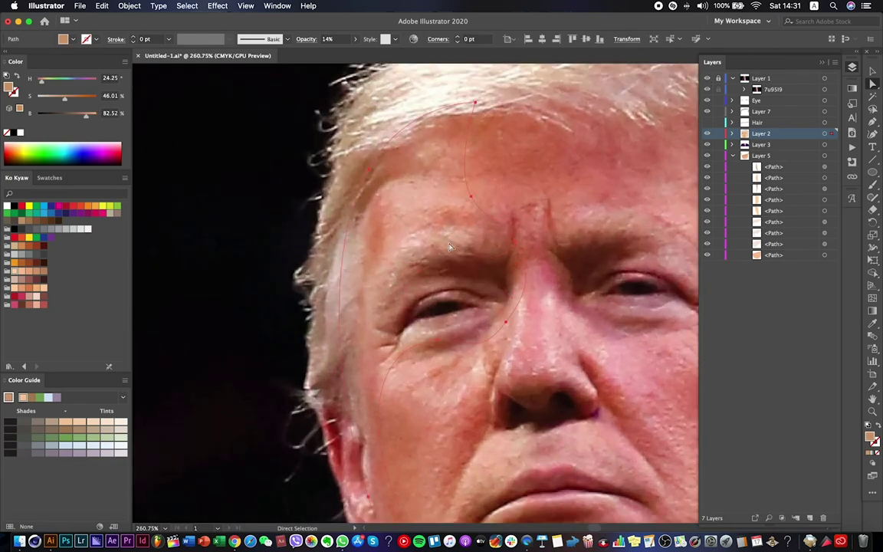
left_click(456, 268)
left_click(228, 259)
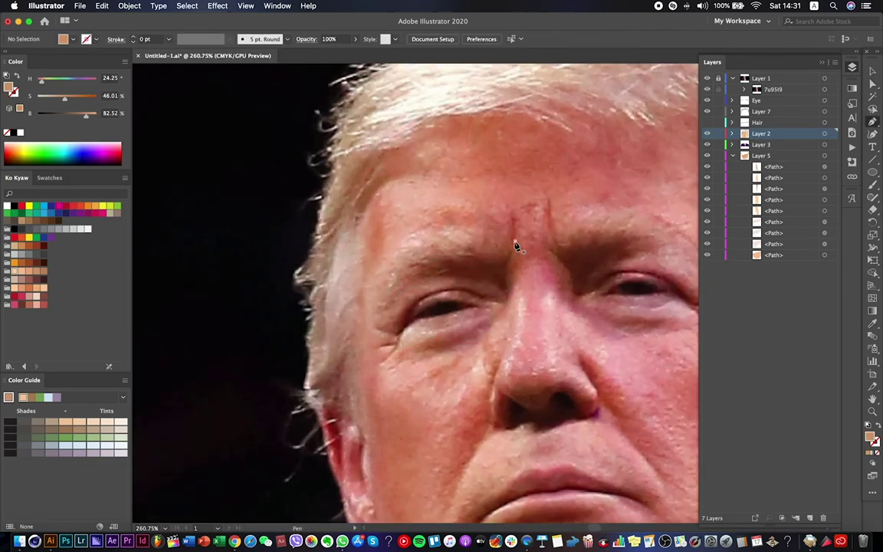
key("p")
left_click_drag(386, 272, 375, 301)
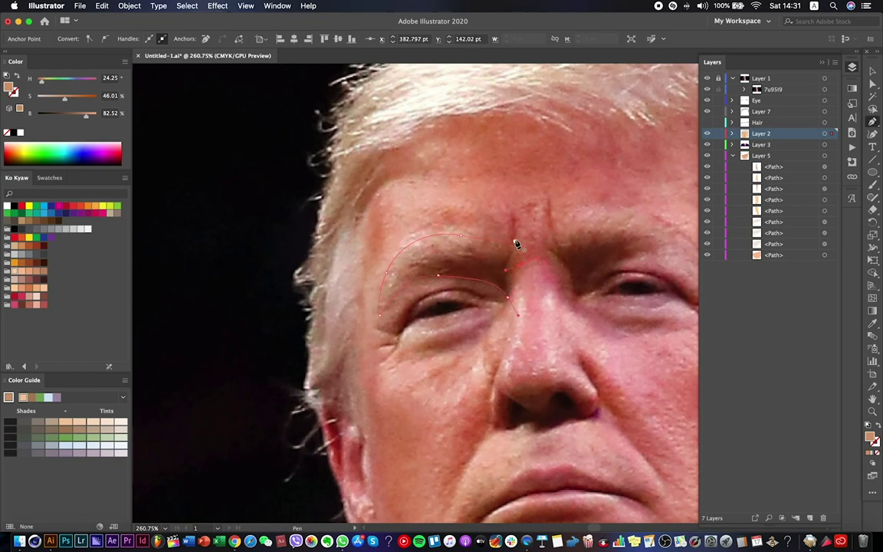
Hide the reference photo and set the new left-hand brow shading's opacity to 36%.
left_click(706, 89)
key("v")
left_click(456, 269)
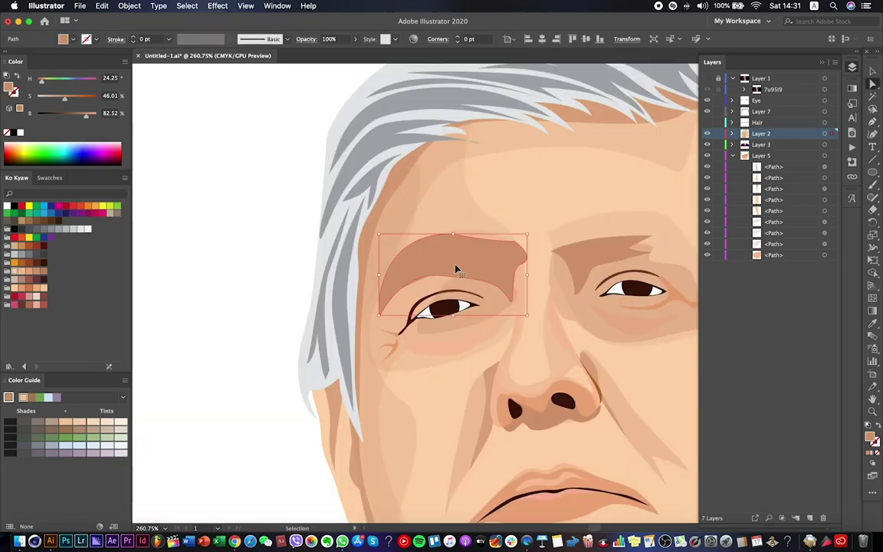
key("a")
right_click(498, 272)
left_click(536, 332)
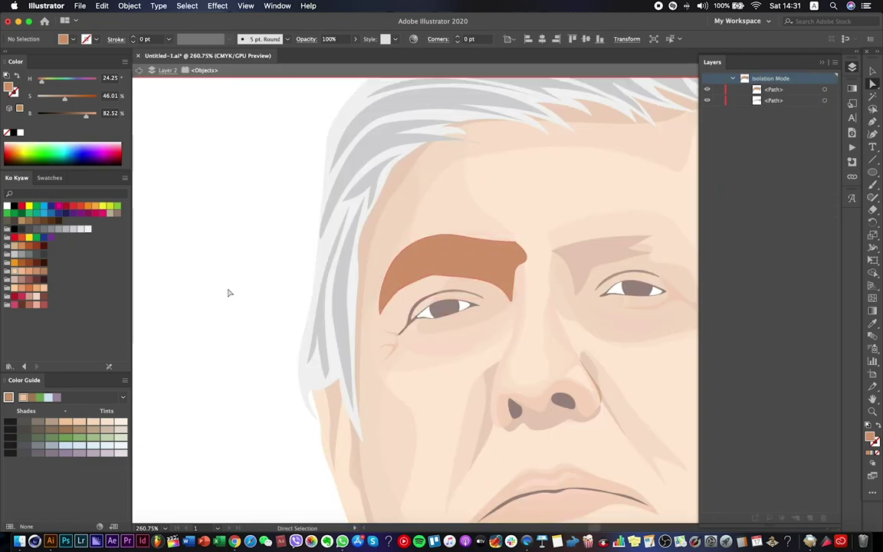
double_click(227, 291)
key("super+shift+a")
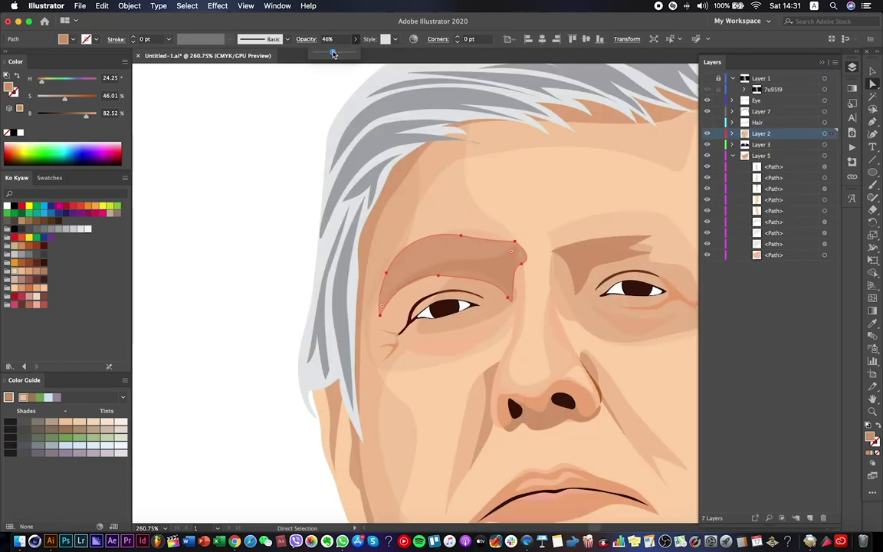
scroll(193, 216, "down", 5)
scroll(279, 236, "up", 5)
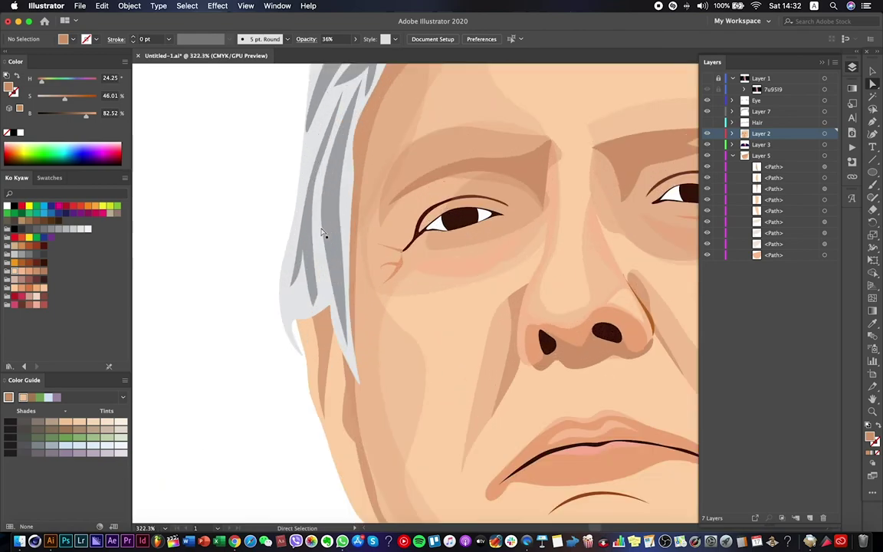
Reshape the inner end of the left-hand brow shading, pulling its lower point down beside the nose bridge and raising its upper corner.
left_click(510, 215)
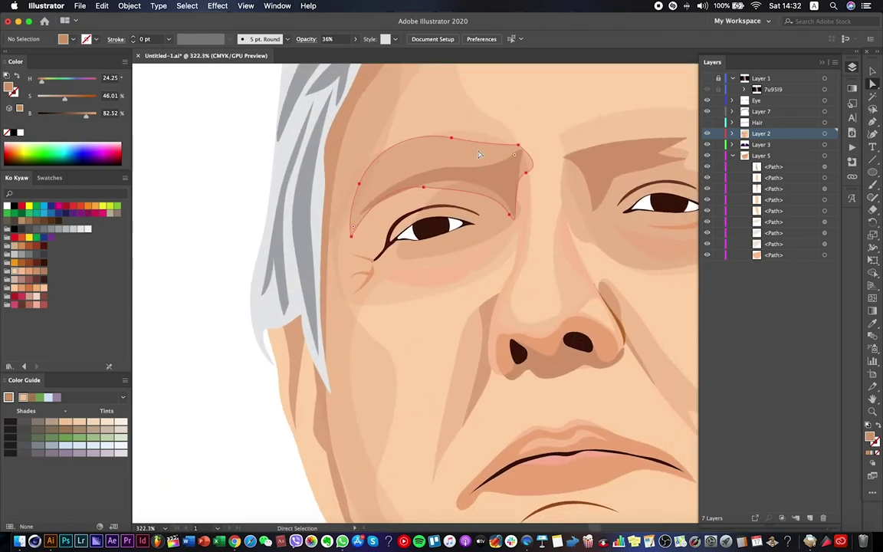
left_click(532, 197)
left_click(528, 201)
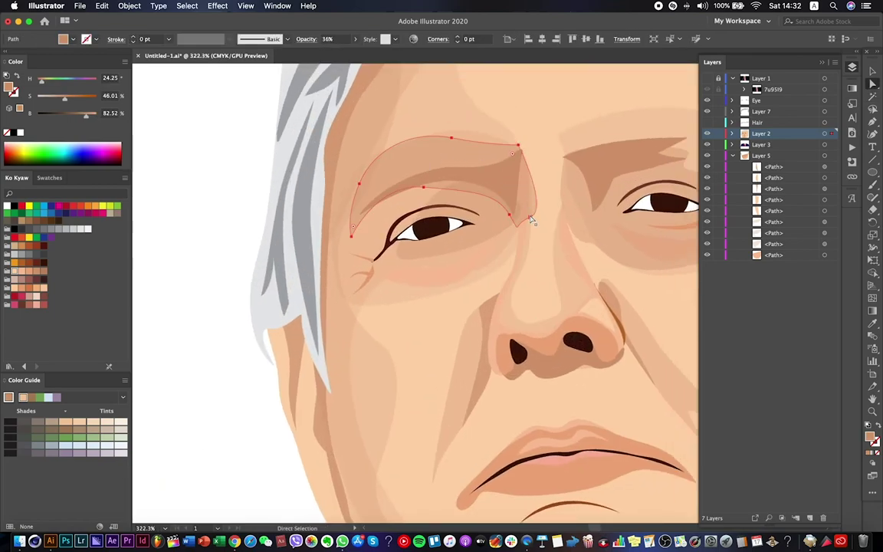
left_click(527, 204)
left_click(527, 207)
left_click(526, 207)
left_click(513, 134)
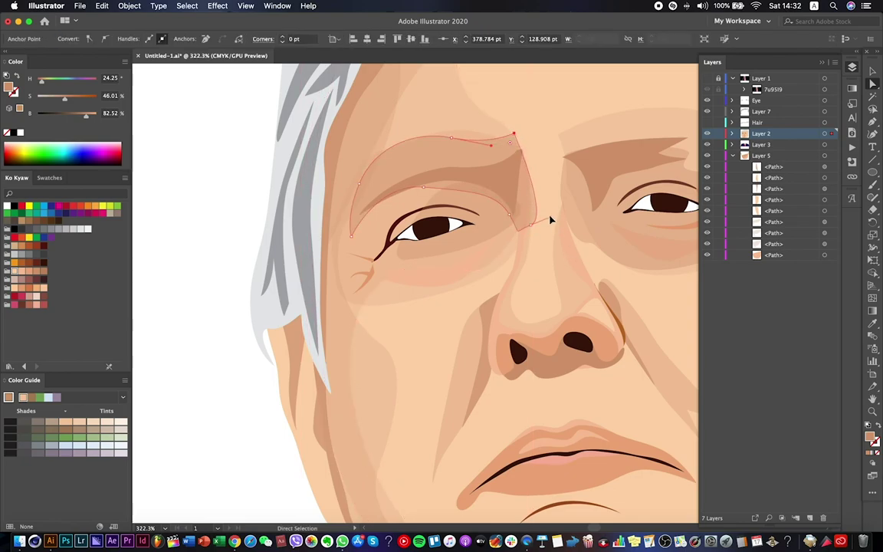
Adjust the outer tip and upper edge of the left-hand brow shading so it follows the eyebrow, and deselect it.
left_click(351, 235)
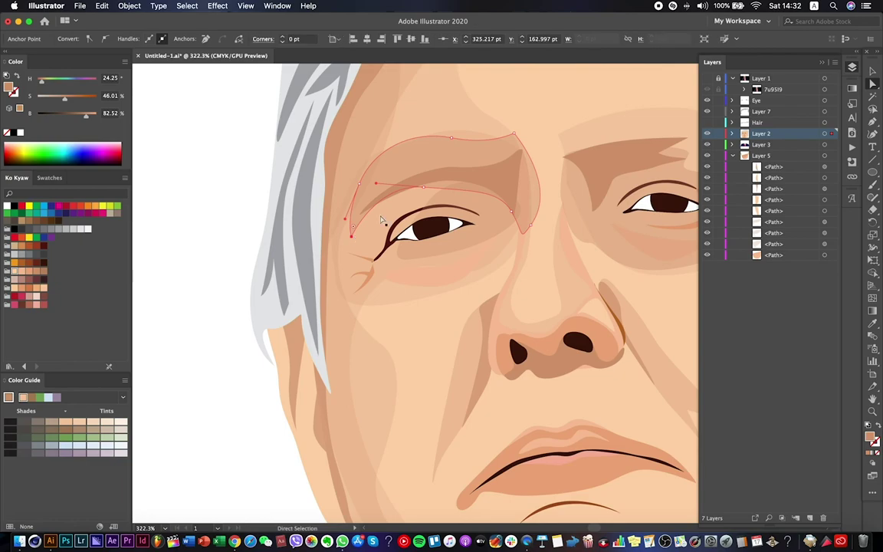
left_click_drag(365, 197, 425, 156)
scroll(424, 155, "down", 3)
scroll(443, 148, "down", 5)
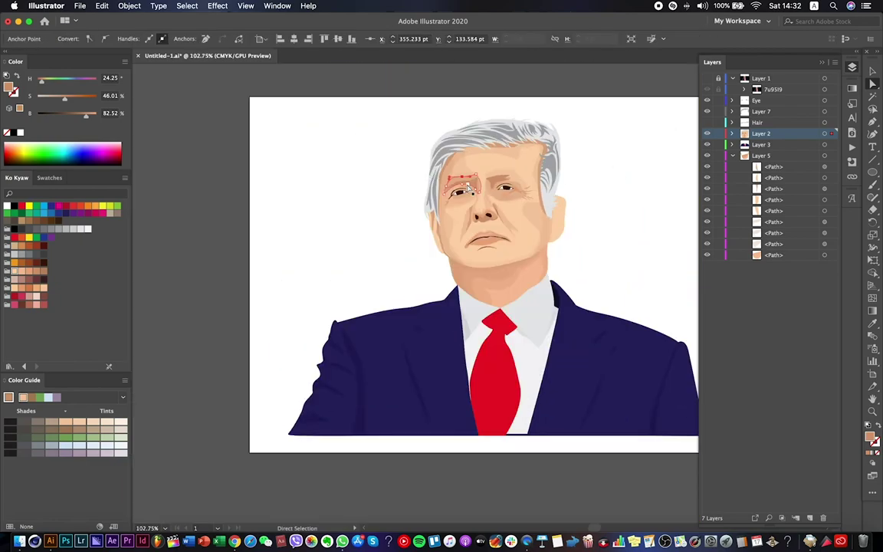
left_click(570, 152)
scroll(570, 152, "down", 3)
scroll(530, 188, "down", 1)
Refine the curve of the left-hand brow shading's inner edge along the nose bridge using its anchor handles.
scroll(525, 180, "up", 8)
left_click(402, 249)
scroll(407, 251, "down", 1)
left_click(360, 224)
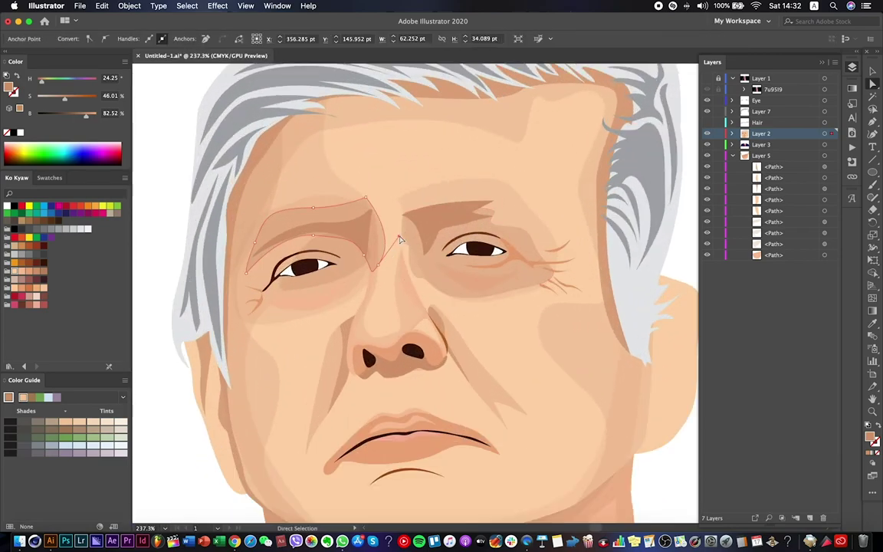
scroll(347, 227, "down", 3)
left_click(232, 308)
scroll(233, 307, "down", 3)
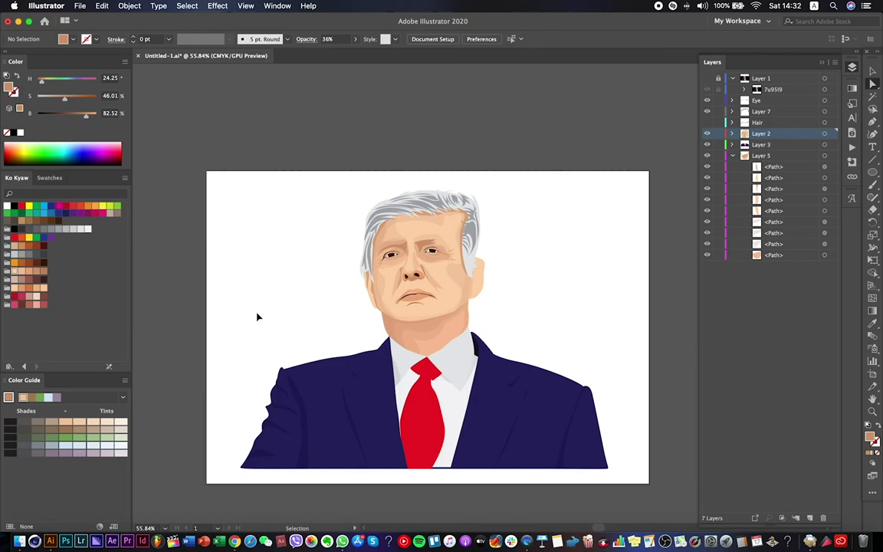
Reshape the inner tip of the left-hand eyebrow and try a 53% opacity on the shading around it.
scroll(378, 316, "up", 5)
scroll(379, 315, "up", 6)
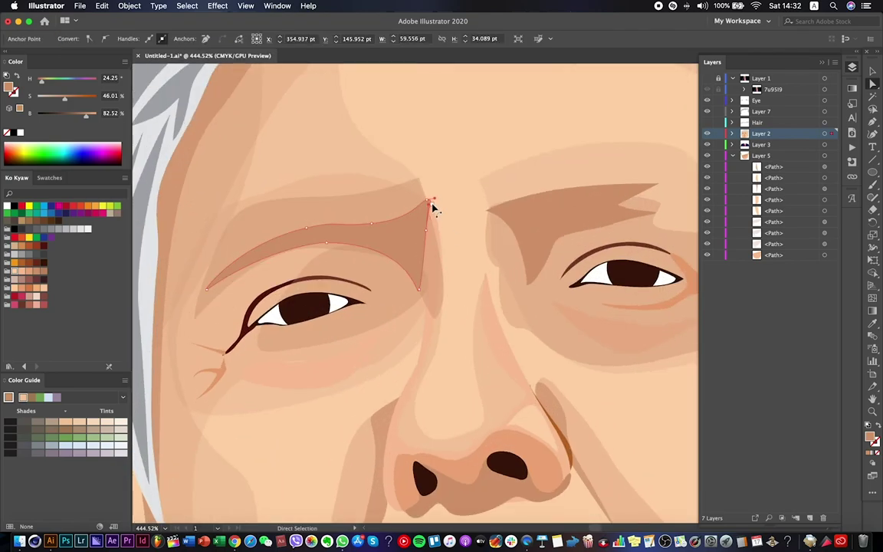
left_click(412, 230)
left_click(354, 38)
left_click_drag(358, 52, 334, 53)
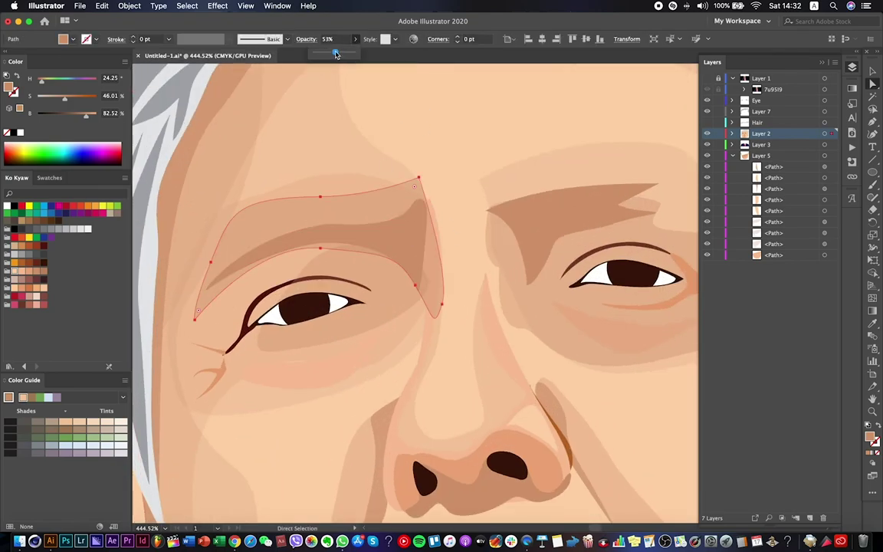
left_click(411, 241)
left_click(445, 154)
Darken the left-hand eyebrow's fill to 77% brightness, deselect it and save the document.
left_click(420, 230)
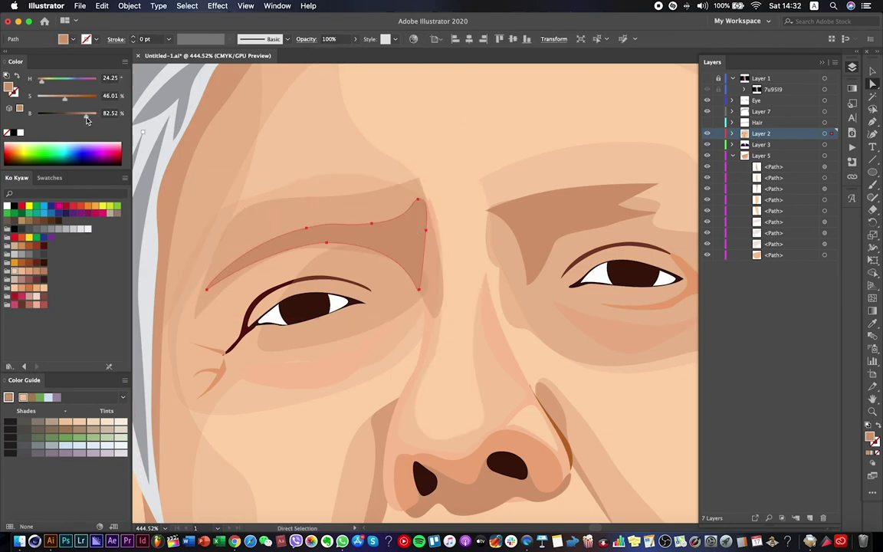
left_click_drag(87, 119, 83, 119)
scroll(560, 204, "down", 6)
left_click(559, 204)
scroll(410, 194, "up", 2)
key("super+s")
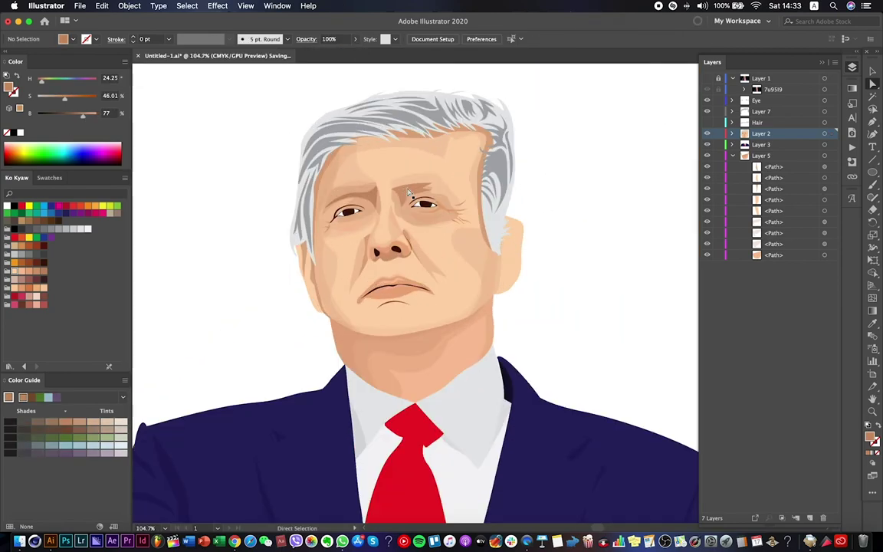
Lower the inner upper corner of the left-hand brow shading, smooth its edge beside the nose bridge, and save the document.
scroll(409, 192, "up", 3)
scroll(400, 203, "down", 3)
scroll(309, 197, "up", 3)
left_click(322, 252)
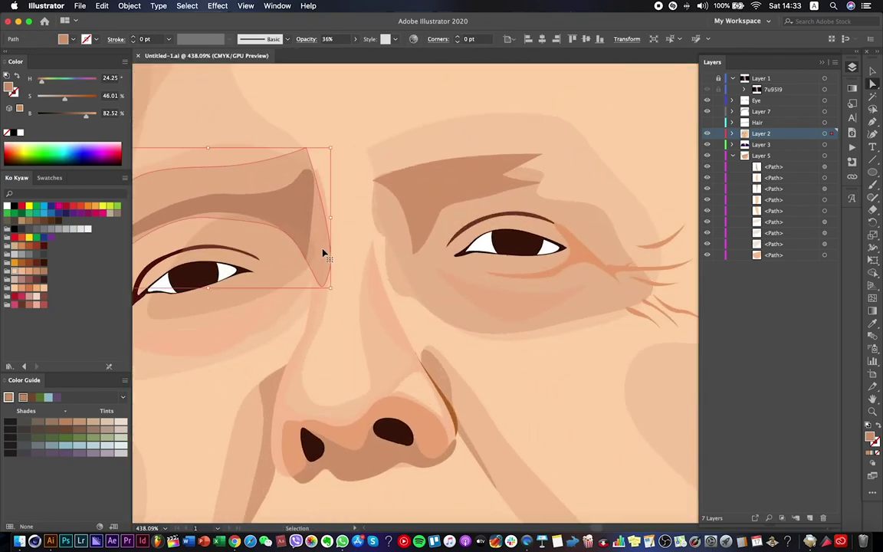
scroll(323, 253, "down", 3)
left_click(566, 273)
key("a")
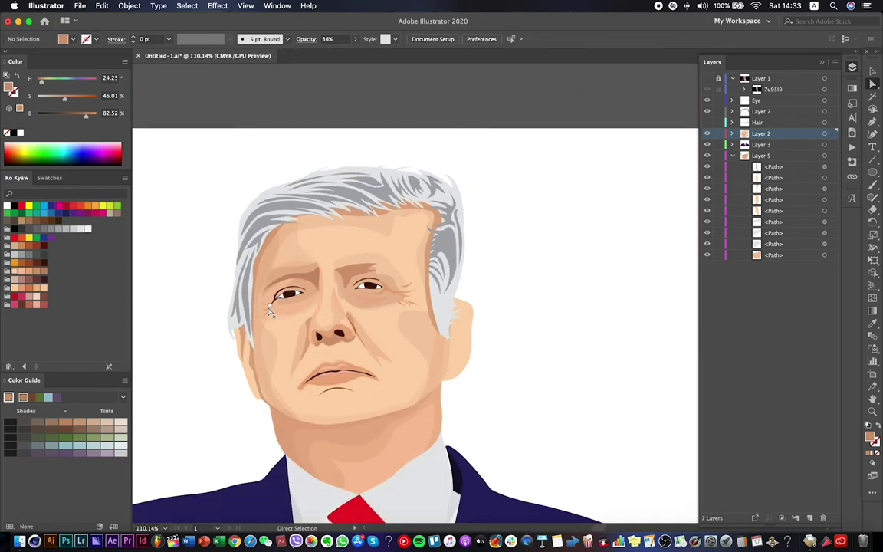
key("v")
scroll(294, 304, "left", 3)
scroll(375, 268, "up", 4)
key("a")
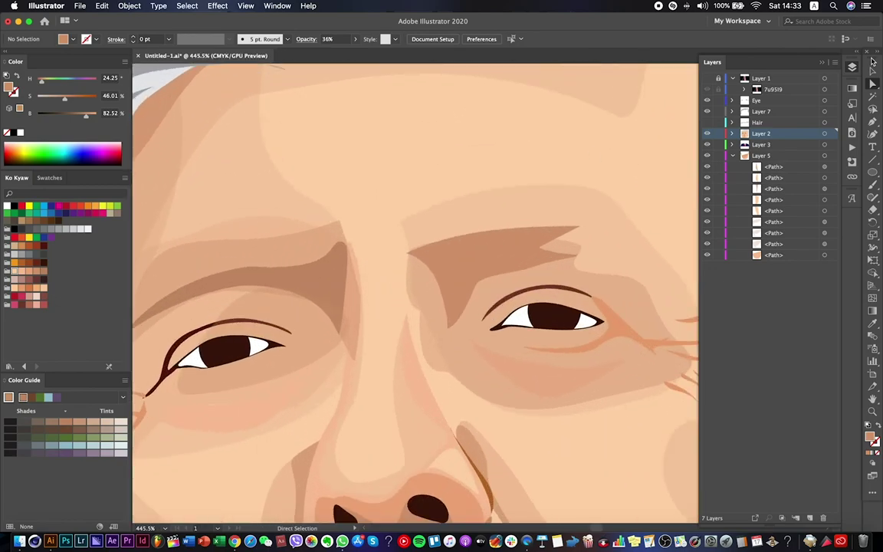
left_click(351, 241)
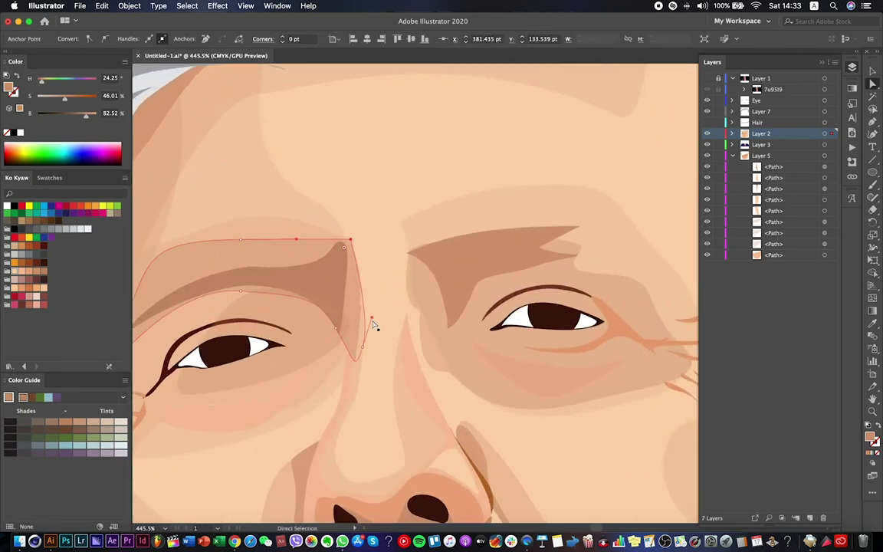
scroll(363, 368, "down", 4)
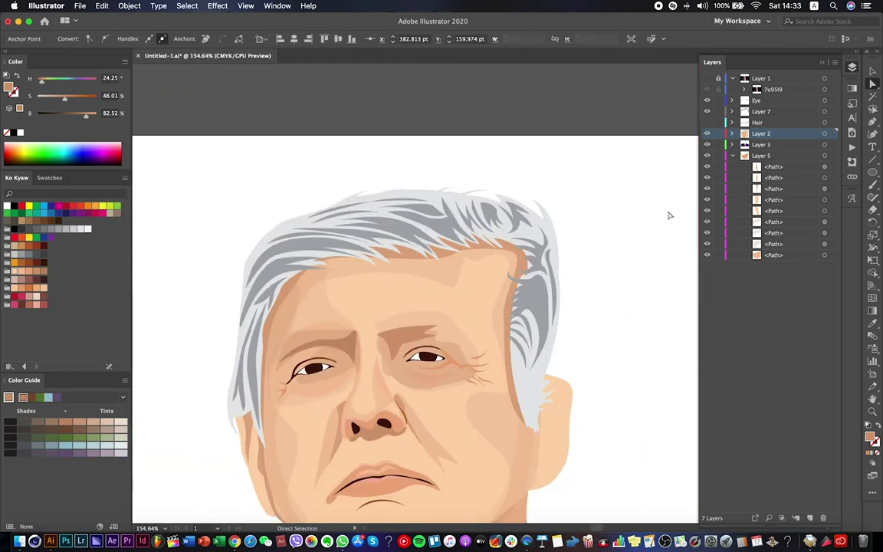
left_click(669, 216)
scroll(669, 215, "down", 3)
key("ctrl+s")
Set the left-hand eyebrow's fill to 71% brightness, deselect it and save the document.
scroll(376, 248, "up", 5)
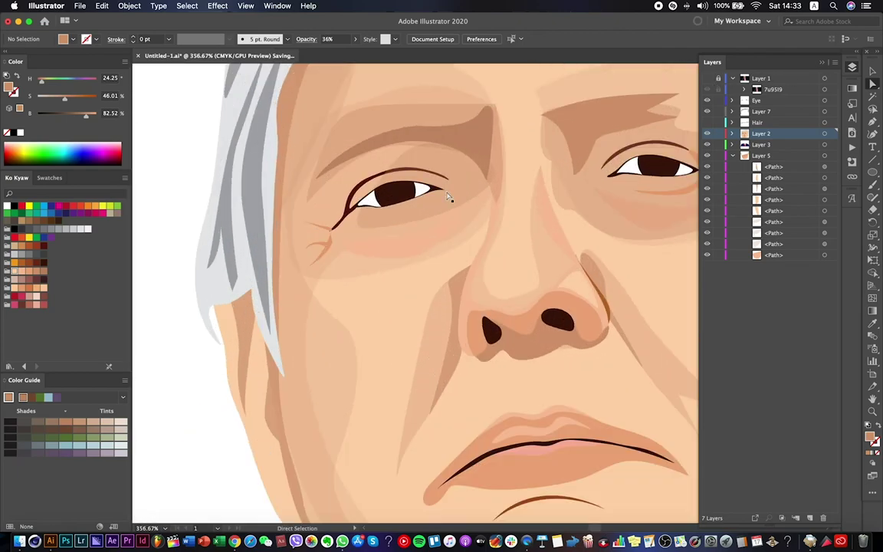
left_click(368, 165)
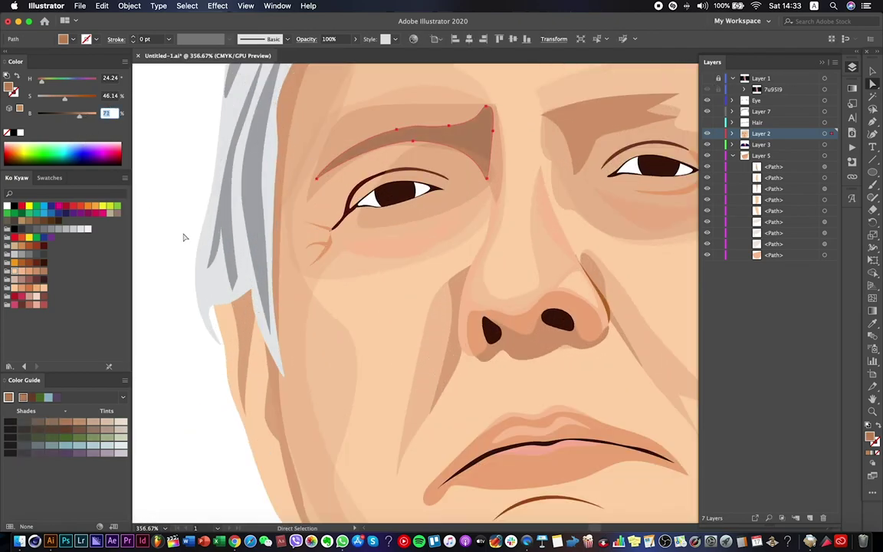
scroll(508, 244, "down", 3)
left_click(519, 249)
key("ctrl+s")
scroll(518, 249, "down", 3)
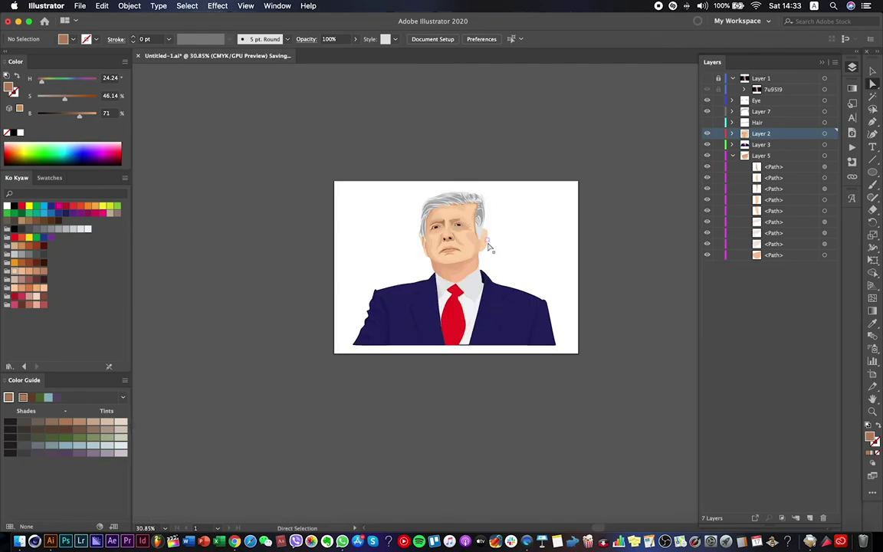
Compare the right-hand eye area with the reference photo and set the eye-socket shading's opacity to 30%.
scroll(488, 247, "up", 8)
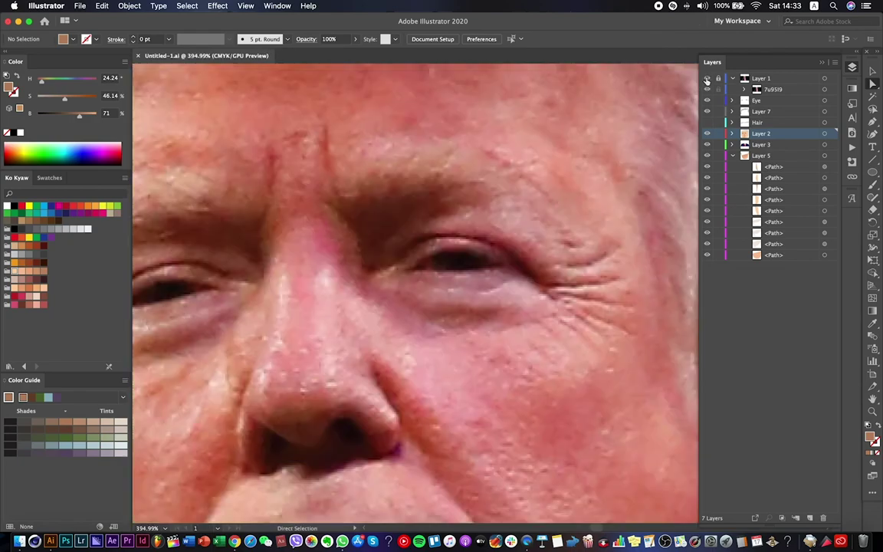
left_click(397, 232)
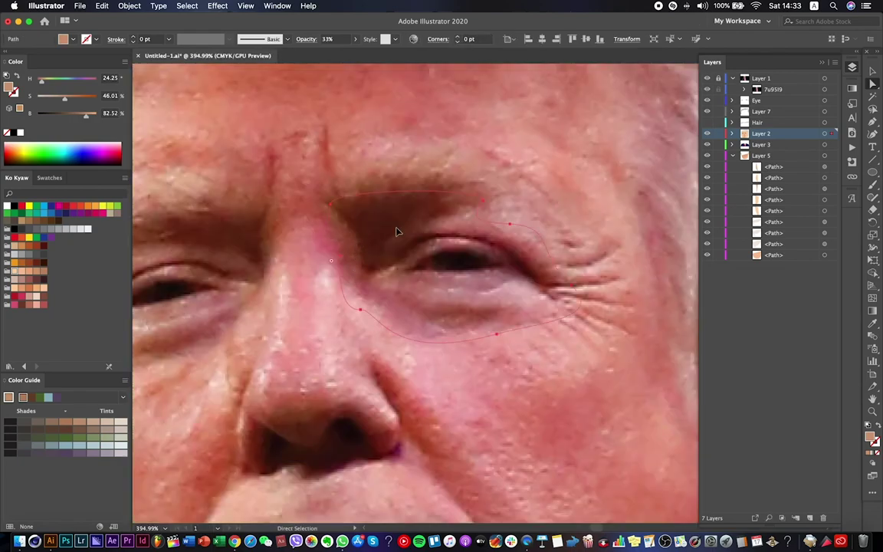
scroll(398, 232, "down", 3)
left_click(706, 78)
key("v")
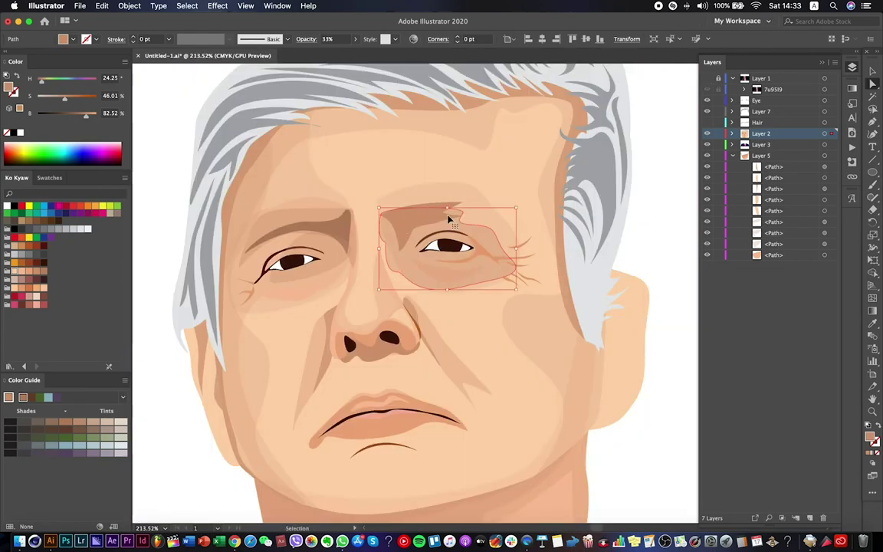
key("ctrl+shift+a")
left_click(434, 204)
key("ctrl+shift+a")
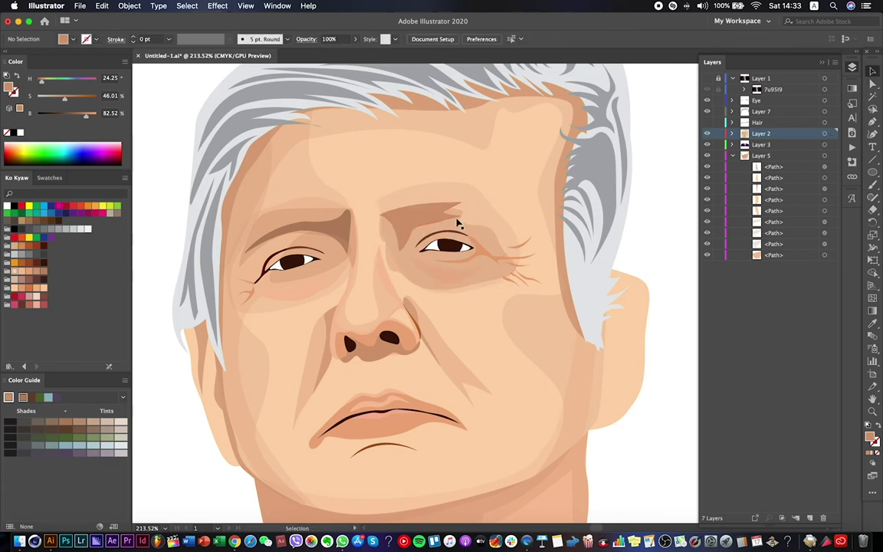
left_click(440, 226)
scroll(440, 225, "up", 3)
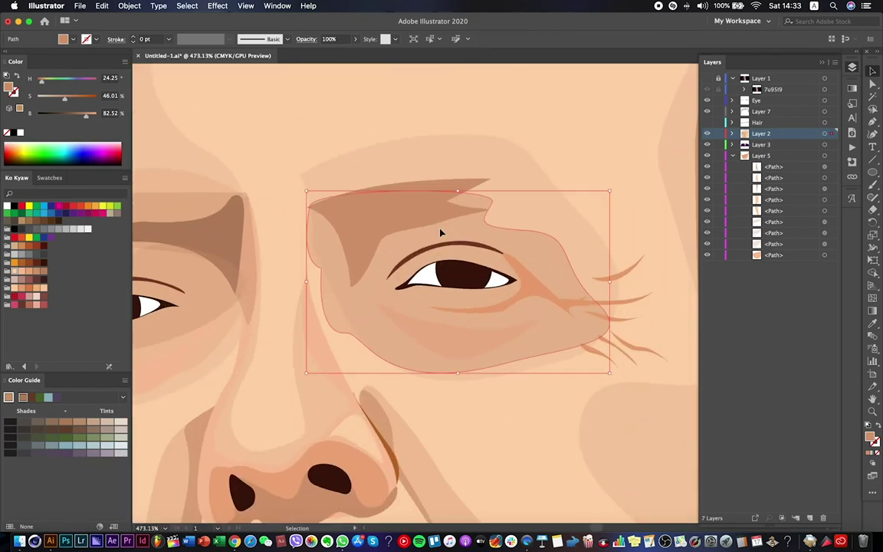
scroll(440, 232, "down", 3)
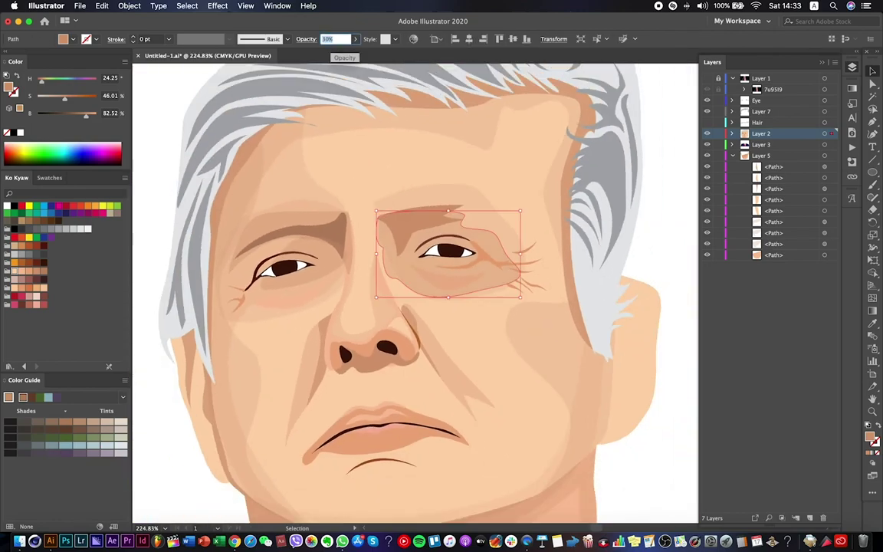
Draw a closed shading shape around the right-hand eyebrow and inner eye corner over the reference photo, and hide the photo.
key("ctrl+alt+3")
left_click(879, 117)
left_click(375, 214)
left_click(455, 184)
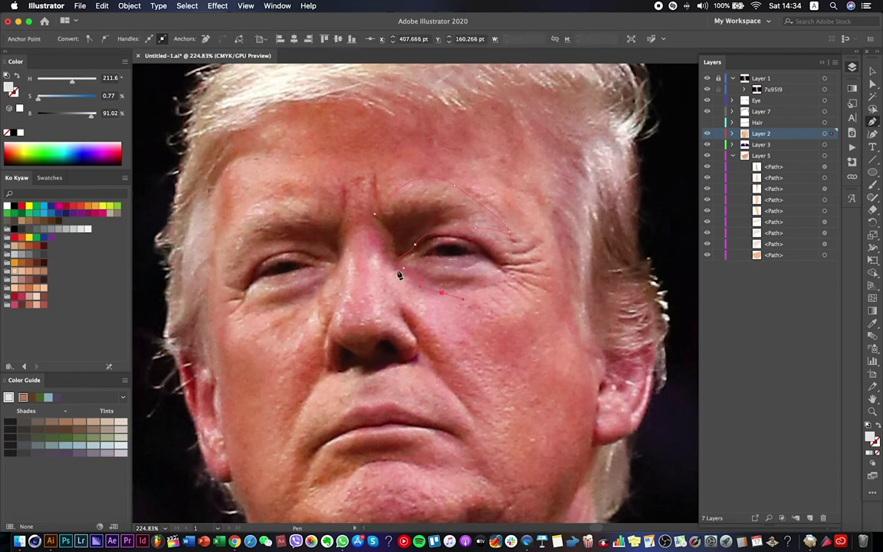
left_click(707, 77)
key("v")
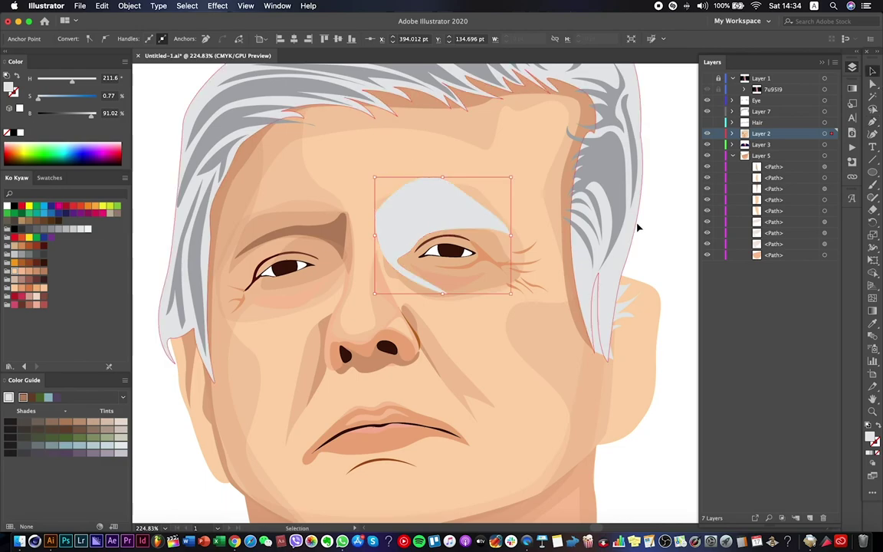
Copy the left-hand brow shading's skin fill and 36% opacity onto the new right-hand brow shape.
left_click(871, 330)
left_click(315, 213)
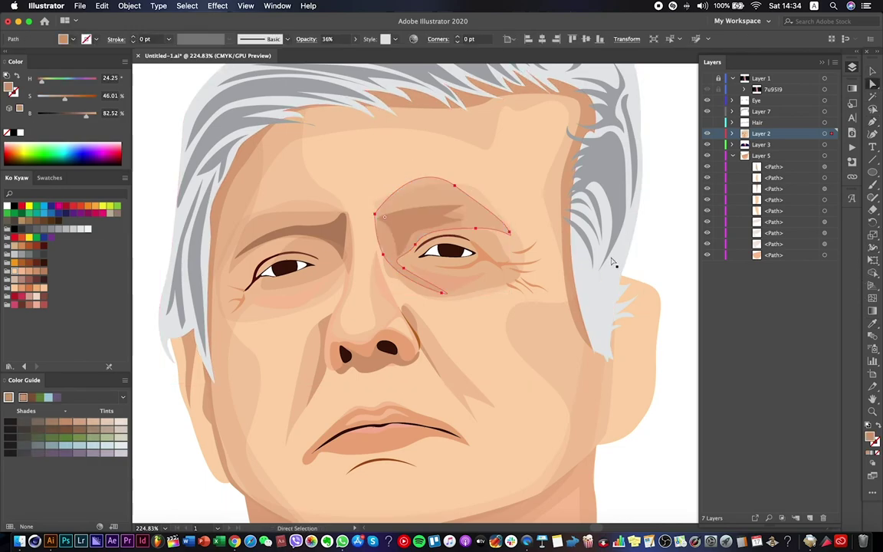
right_click(299, 224)
key("Escape")
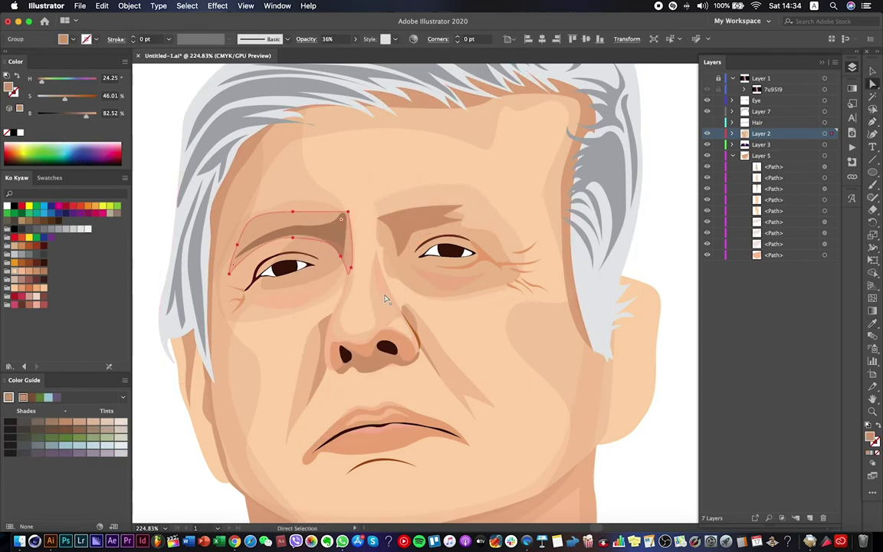
Reshape the upper edge of the right-hand brow shading, moving its outer corner outward and inner corner upward, and deselect it.
left_click(429, 207)
key("a")
left_click(406, 180)
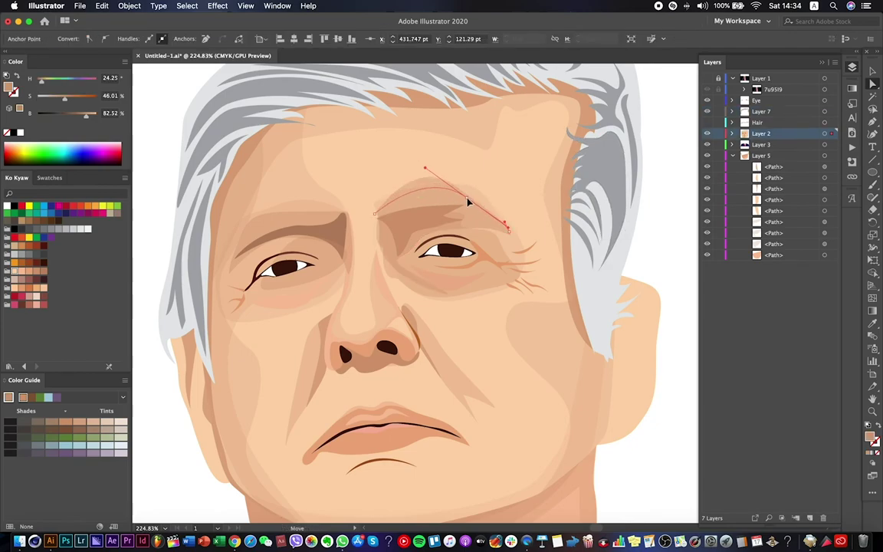
left_click(517, 230)
left_click(427, 184)
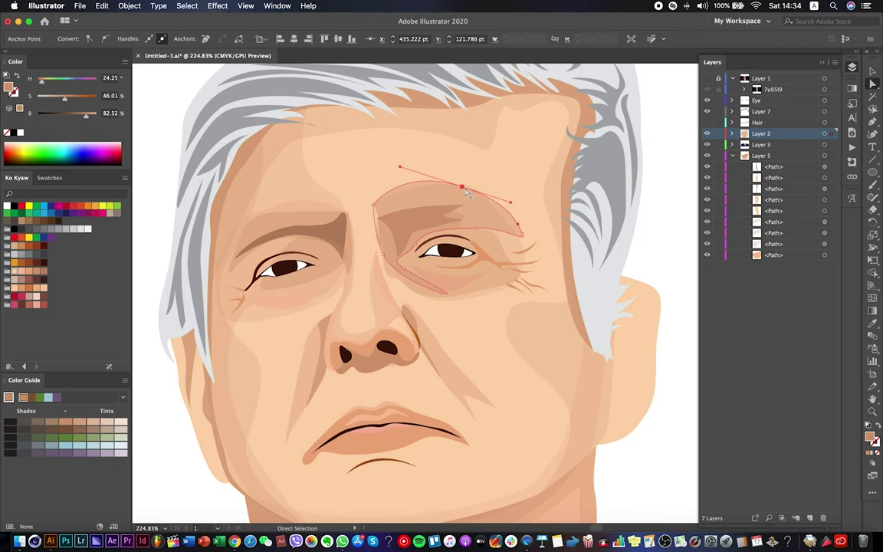
key("super+shift+a")
Compare the whole portrait with the reference photo by toggling the photo layer's visibility.
scroll(497, 237, "down", 10)
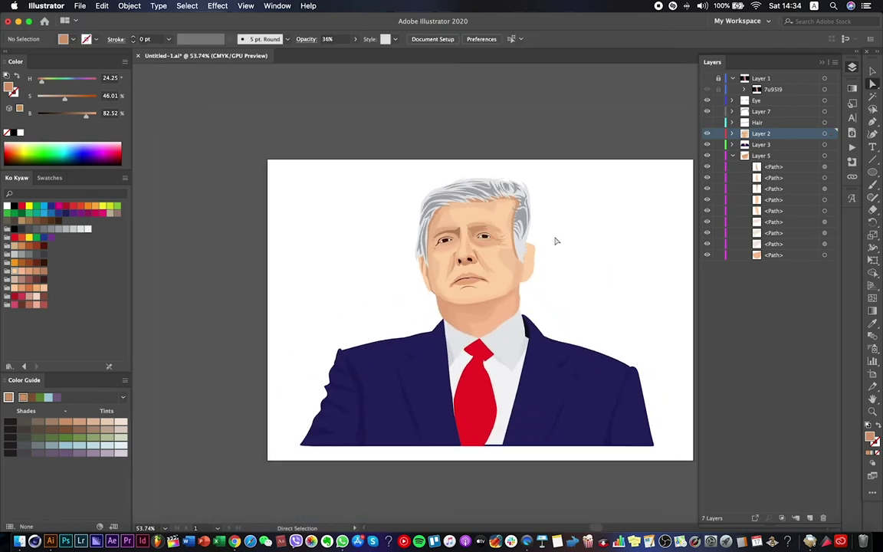
left_click(707, 78)
left_click(707, 78)
left_click(706, 78)
left_click(706, 79)
left_click(706, 80)
left_click(706, 81)
Reposition the lower cheek corner of the forehead and temple shading below the right-hand eye's outer wrinkles, and deselect it.
scroll(552, 230, "up", 6)
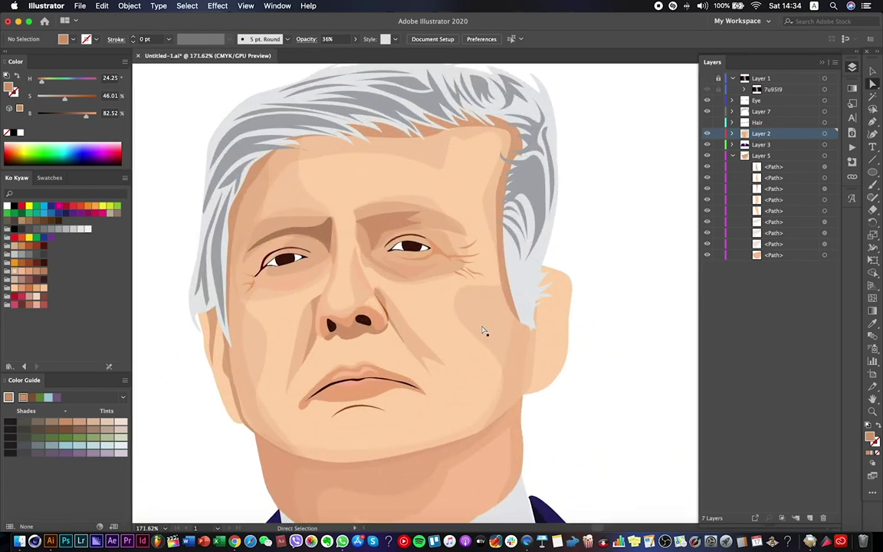
left_click(484, 331)
left_click(531, 323)
left_click(452, 301)
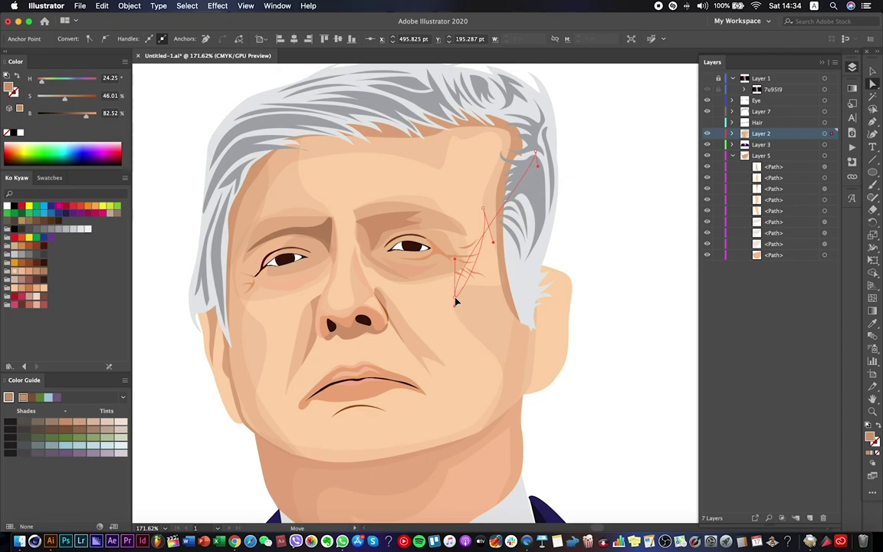
left_click_drag(494, 290, 397, 170)
key("super+0")
left_click(562, 253)
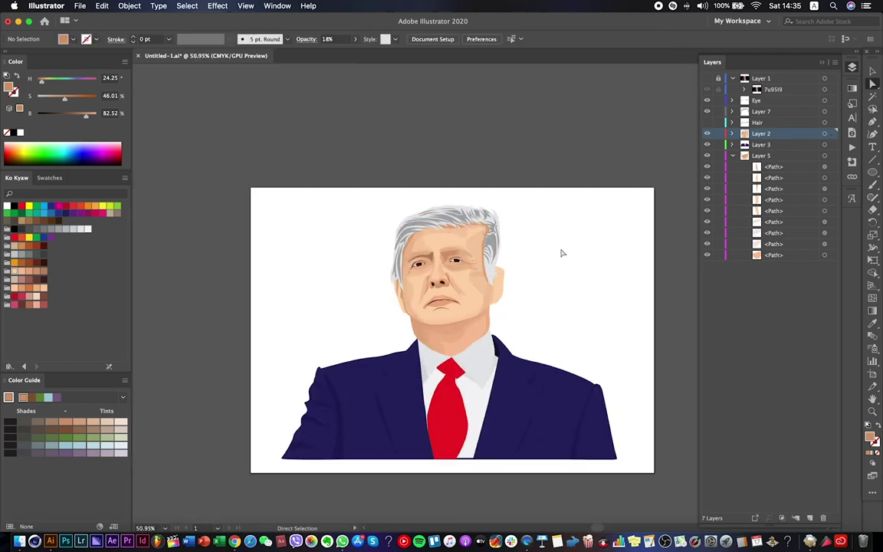
Simplify the notch in the forehead shading near the right-hand hairline by removing its extra anchor points, and save the document.
key("super+shift+w")
key("super+shift+w")
scroll(475, 223, "up", 3)
left_click(497, 265)
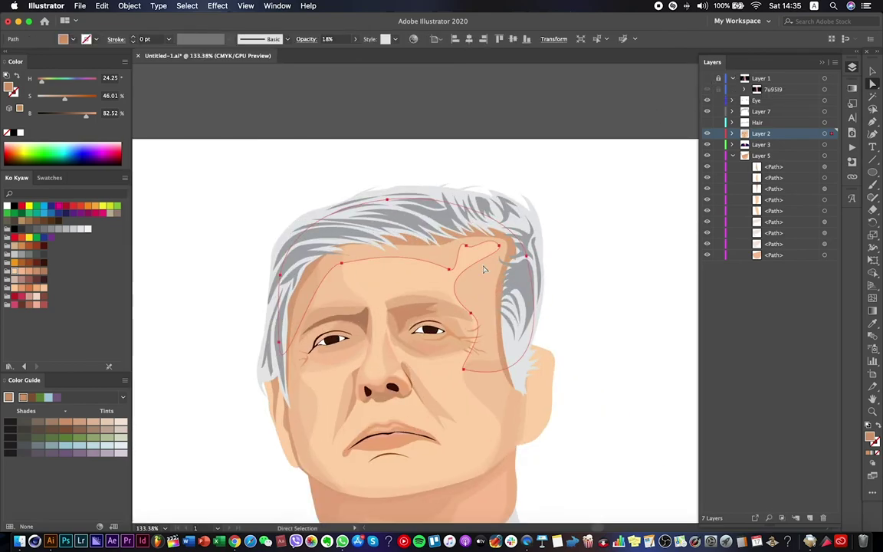
left_click(706, 84)
left_click(706, 89)
scroll(512, 222, "up", 3)
left_click(431, 269)
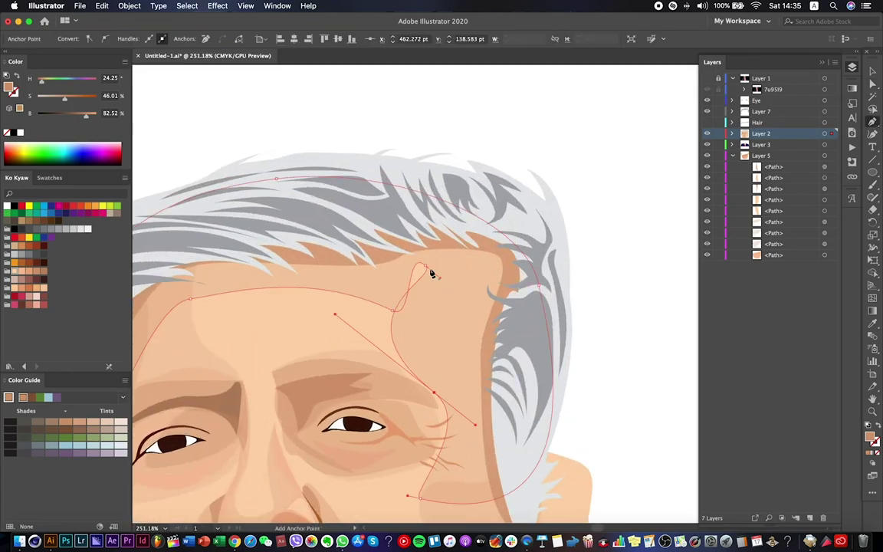
key("super+shift+a")
scroll(429, 369, "down", 5)
scroll(551, 370, "down", 1)
key("super+s")
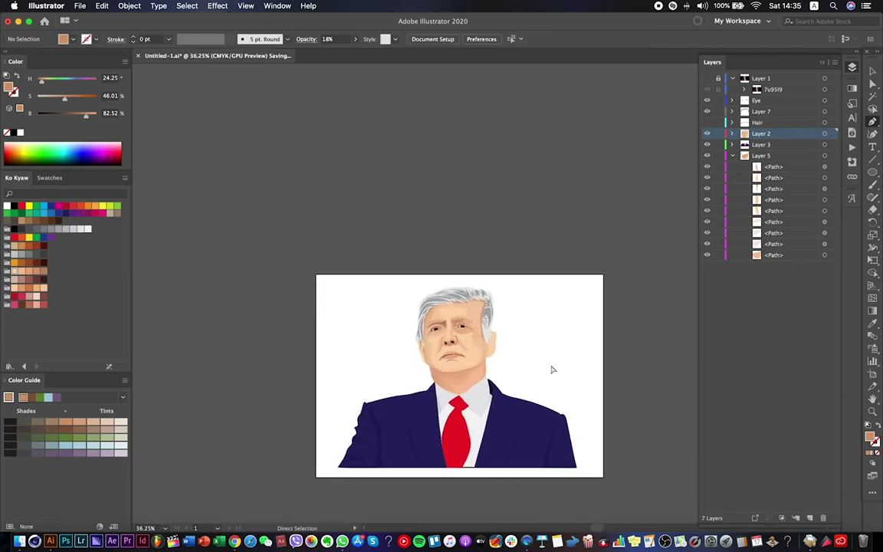
Show the reference photo and extend the temple shading down the right-hand cheek to the jaw, moving its cheek corner inward.
left_click(707, 88)
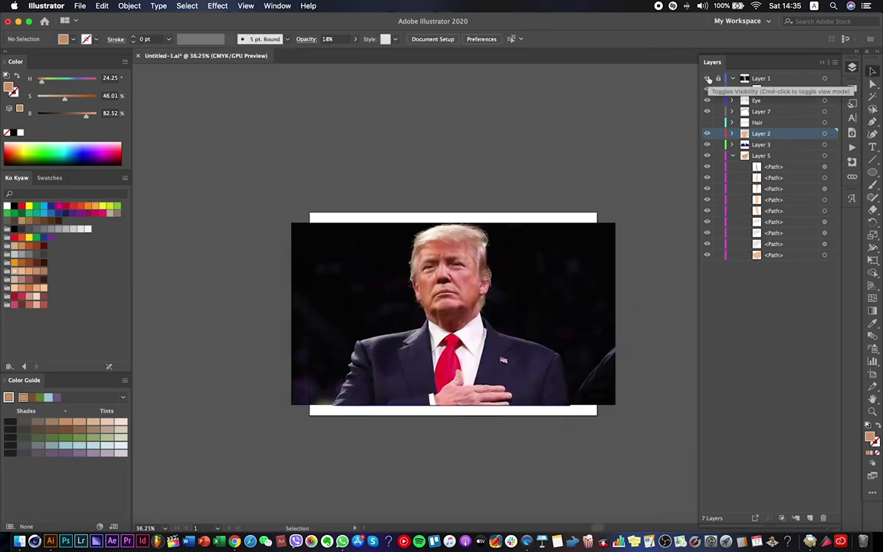
left_click(707, 89)
scroll(471, 274, "up", 1)
scroll(567, 256, "up", 5)
left_click(374, 243)
key("super+shift+bracketleft")
left_click(872, 83)
key("super+shift+w")
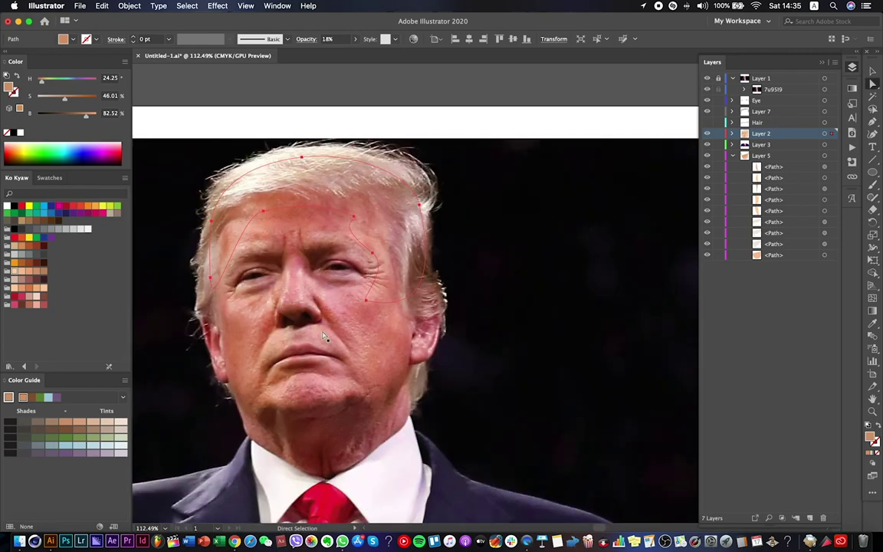
left_click_drag(365, 306, 346, 311)
left_click(874, 133)
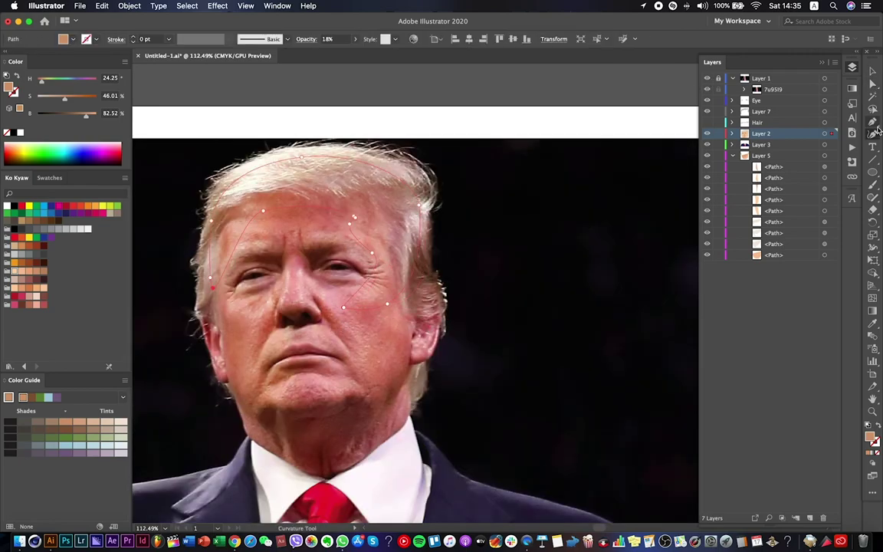
left_click_drag(384, 311, 394, 375)
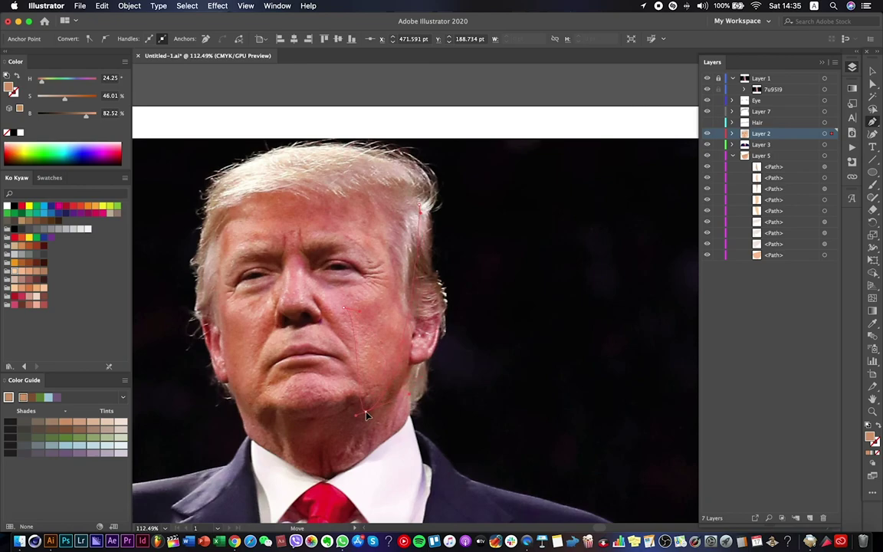
Curve the extended shading's edge around the right-hand cheek and across the forehead to follow the photo, and hide the photo.
key("a")
left_click(439, 354)
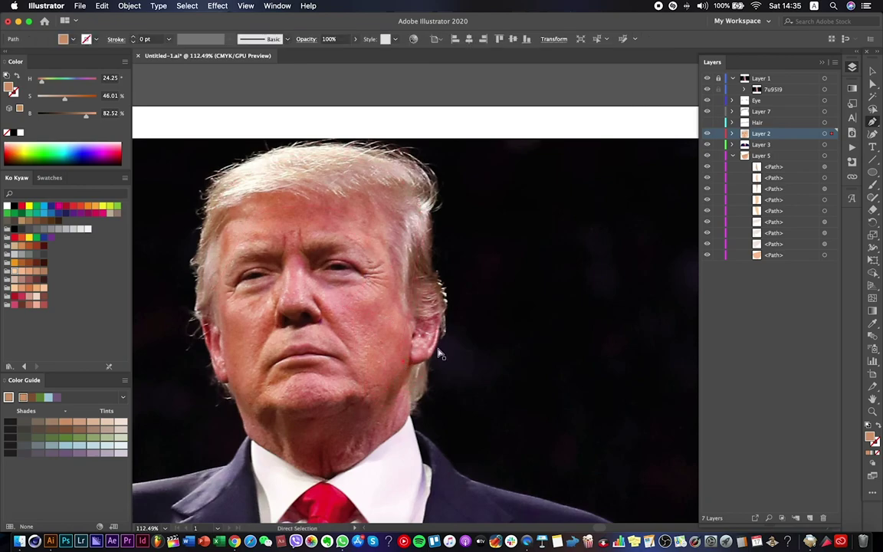
left_click(366, 335)
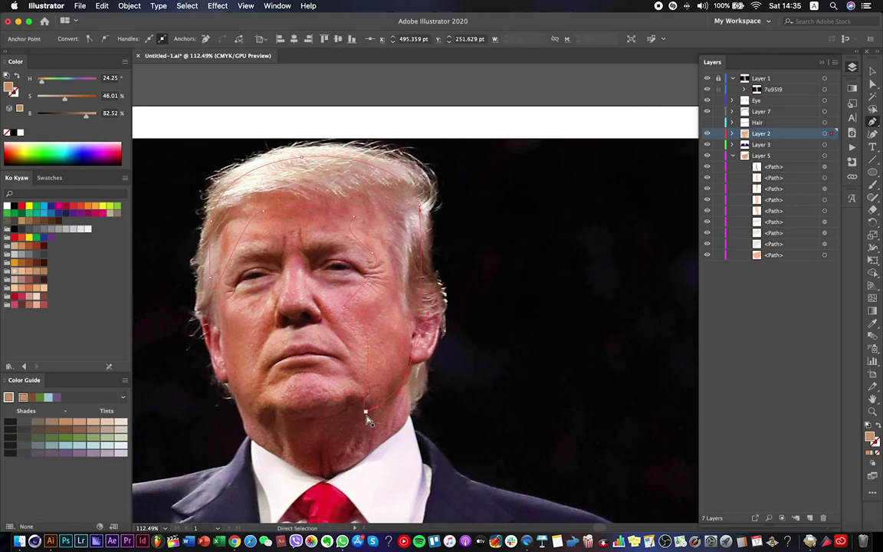
scroll(358, 302, "up", 3)
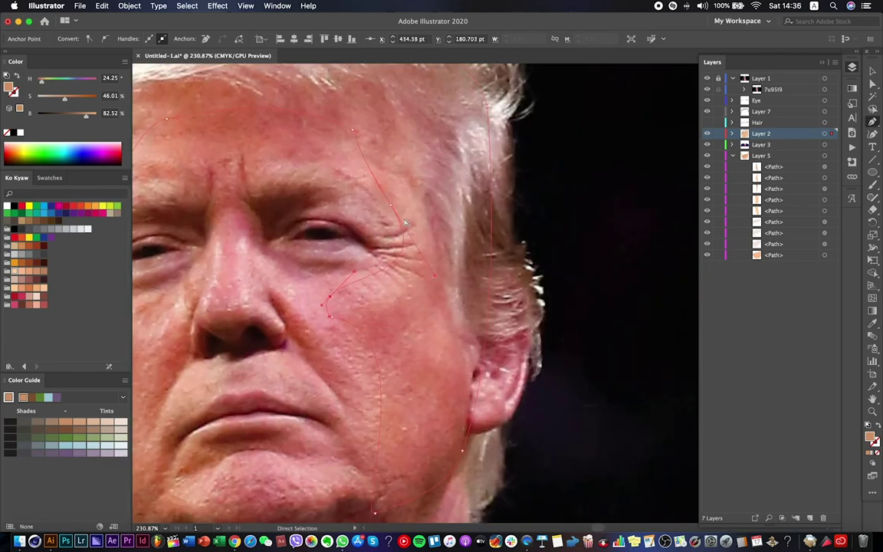
scroll(384, 220, "down", 4)
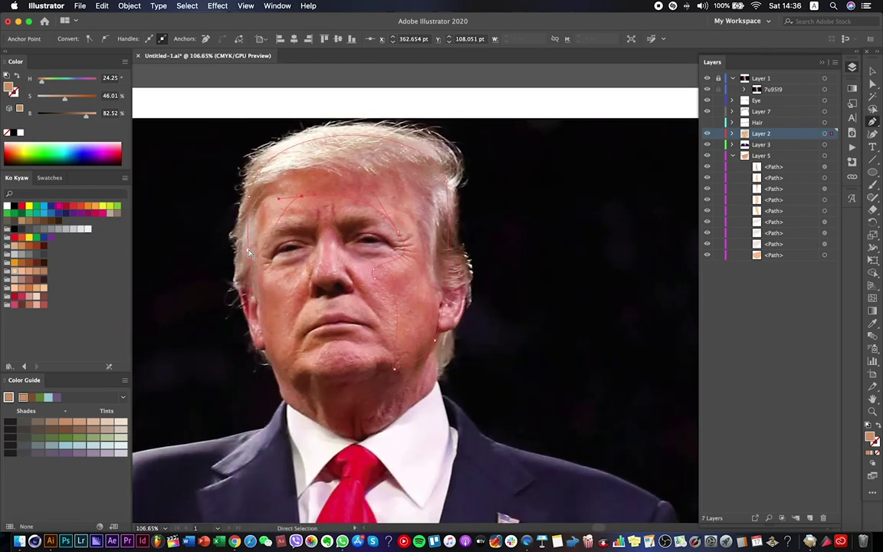
left_click(707, 79)
Adjust the face-side shading's anchor above the right-hand eye's outer corner, check the whole portrait, and save the document.
scroll(508, 204, "down", 2)
key("a")
scroll(428, 240, "up", 3)
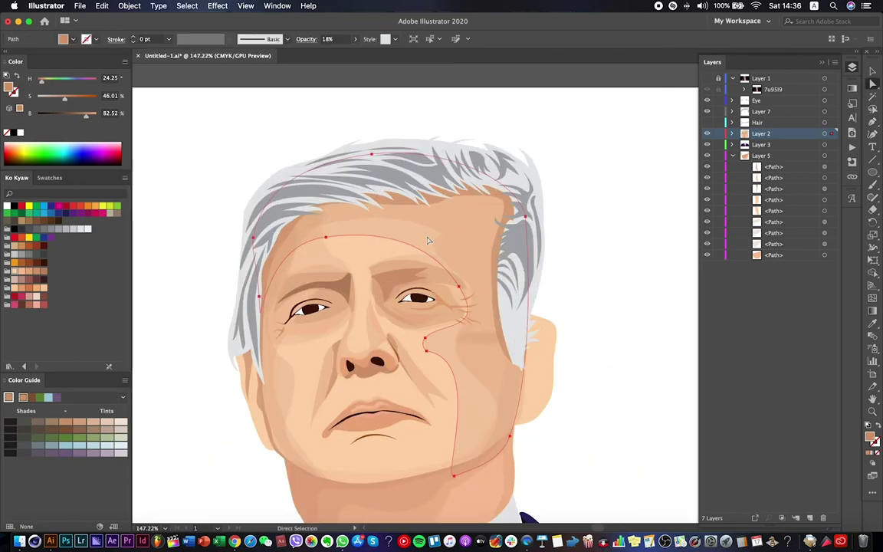
left_click_drag(458, 287, 459, 286)
scroll(445, 258, "down", 3)
left_click(526, 260)
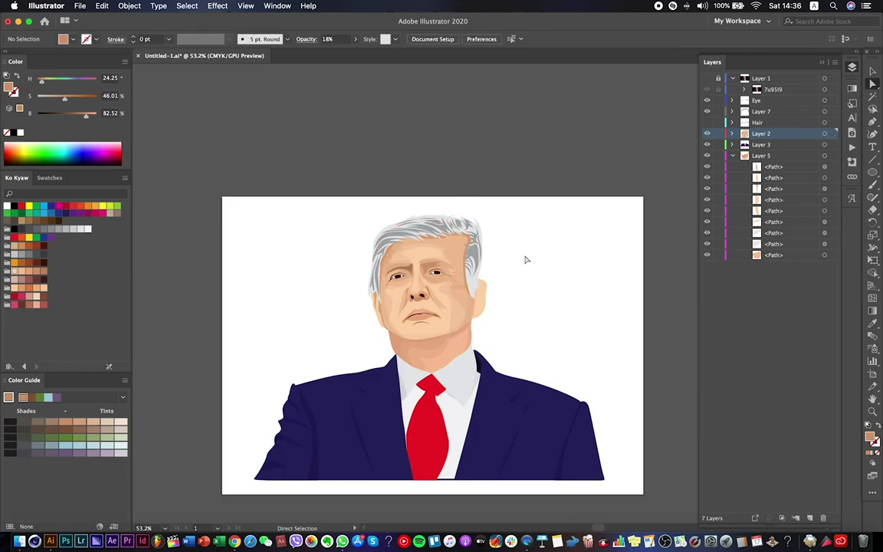
scroll(482, 332, "down", 2)
scroll(479, 335, "up", 4)
left_click(453, 276)
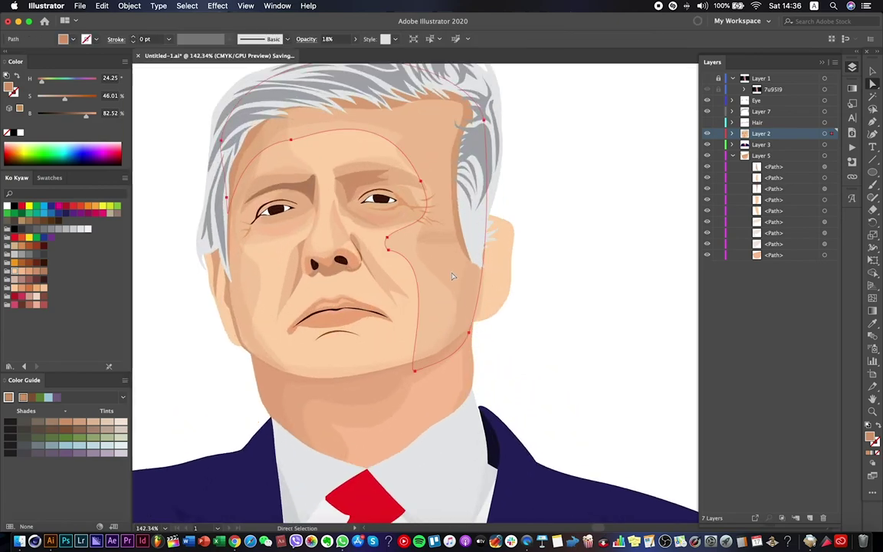
Lower the jawline shading's upper edge beneath the chin to make a thin band along the jaw.
scroll(463, 290, "down", 2)
left_click(378, 335)
left_click(460, 347)
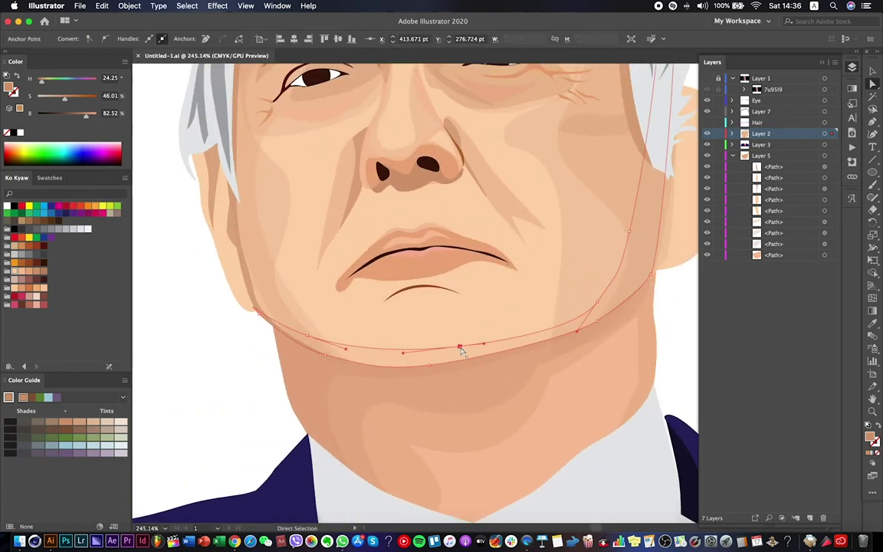
left_click(430, 357)
left_click(398, 363)
left_click(402, 359)
left_click_drag(401, 359, 321, 350)
Set the jawline shading's fill to the brown swatch with 64.76% brightness and its opacity to 47%.
left_click(38, 269)
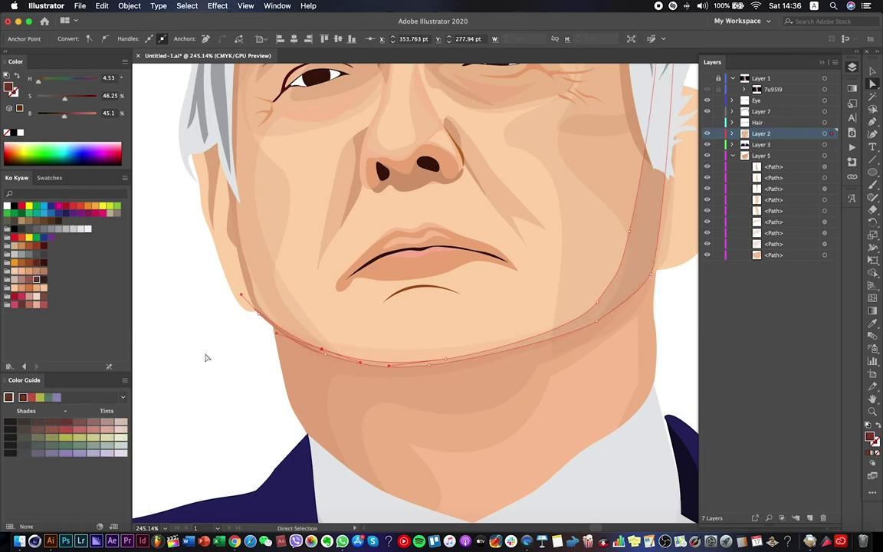
scroll(197, 351, "right", 2)
left_click(29, 262)
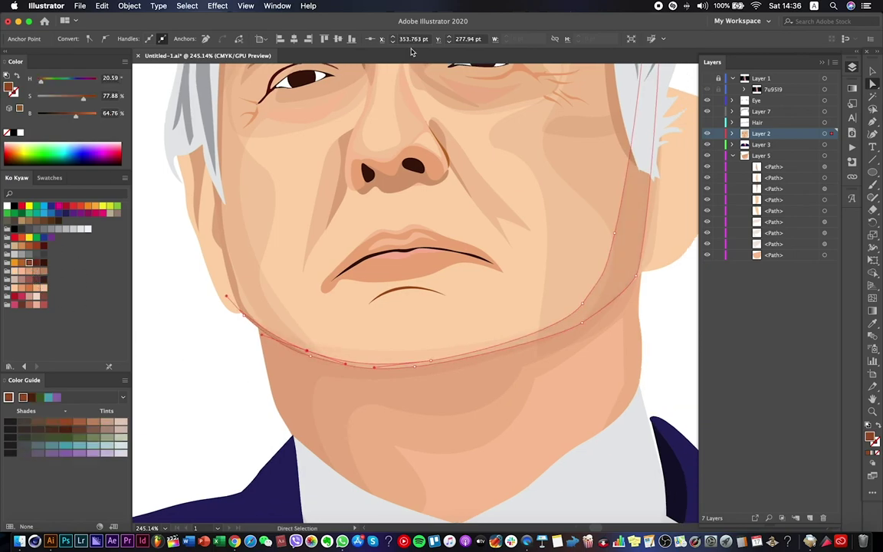
left_click(537, 284)
key("v")
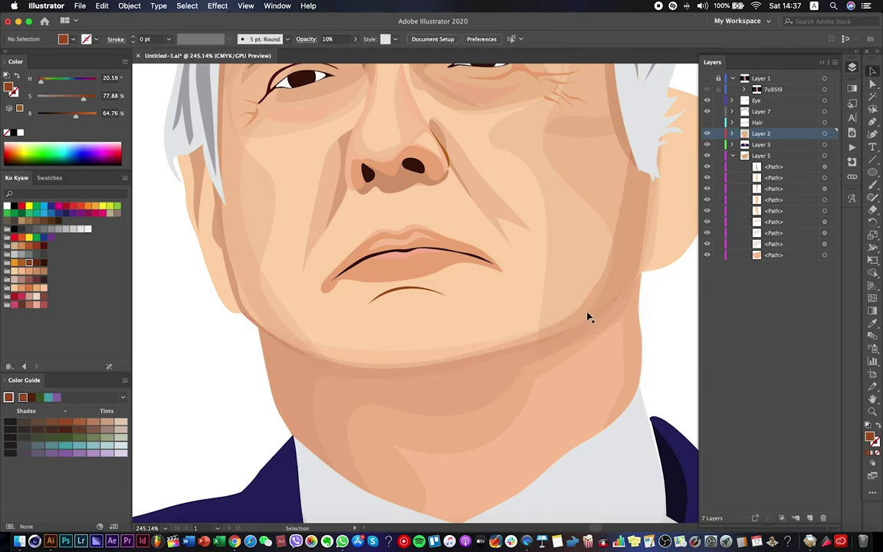
left_click(355, 39)
left_click_drag(341, 52, 333, 54)
Narrow the jawline shading at the right-hand jaw corner by moving its inner edge outward, deselect it, and save the document.
scroll(499, 230, "right", 2)
left_click(873, 84)
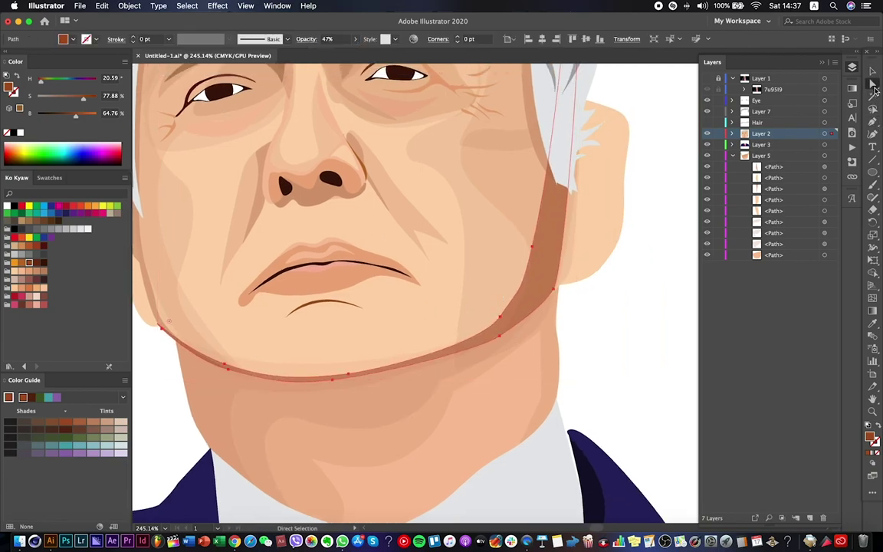
left_click_drag(504, 320, 541, 301)
key("super+shift+a")
scroll(534, 309, "down", 6)
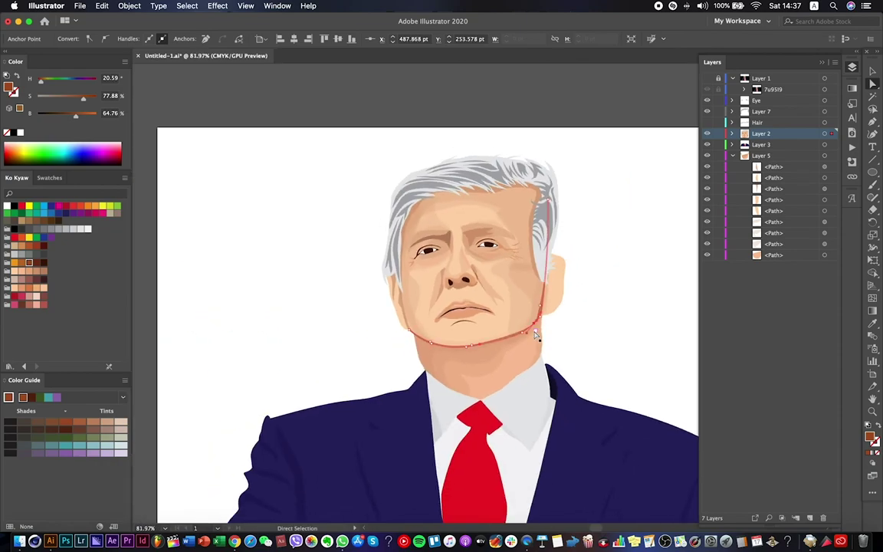
scroll(613, 327, "down", 2)
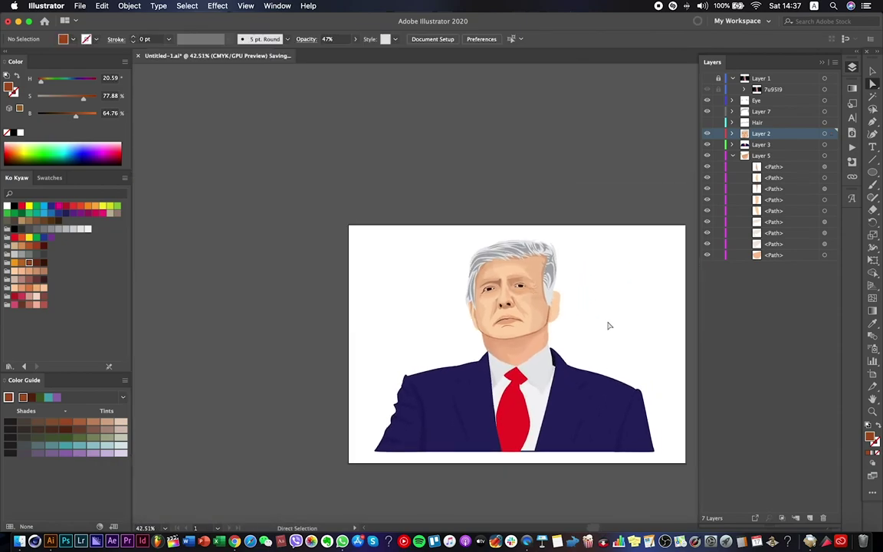
Refine the jawline shading's upper edge between the chin and right-hand jaw with an added anchor point, deselect it, and save.
scroll(508, 325, "up", 5)
scroll(379, 276, "up", 2)
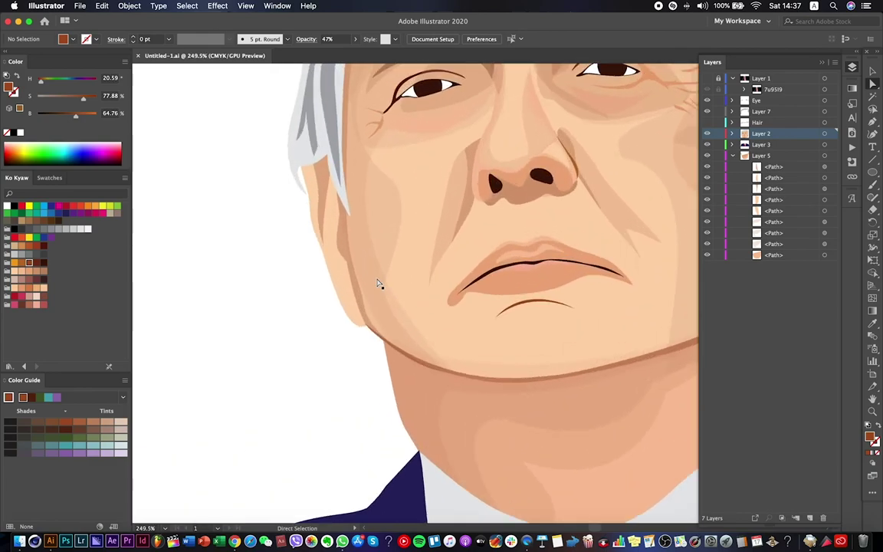
left_click(443, 379)
scroll(483, 370, "right", 5)
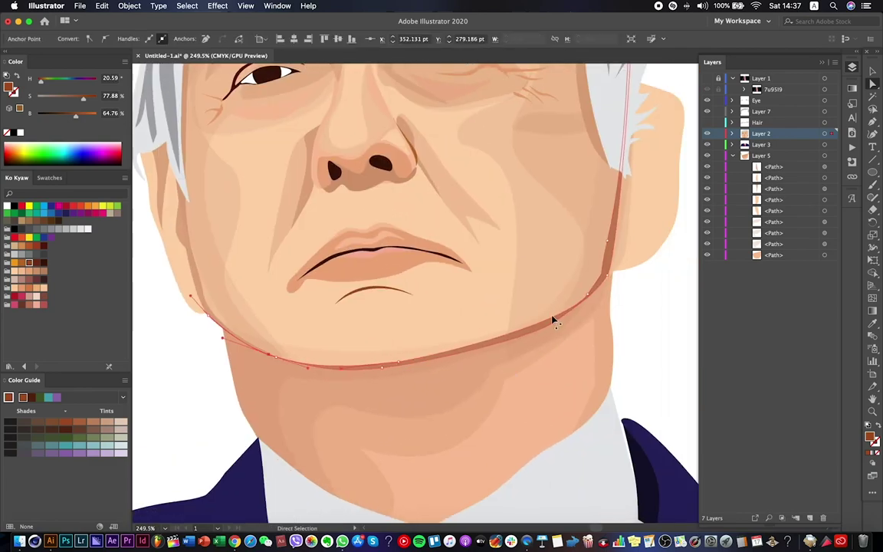
scroll(446, 305, "down", 6)
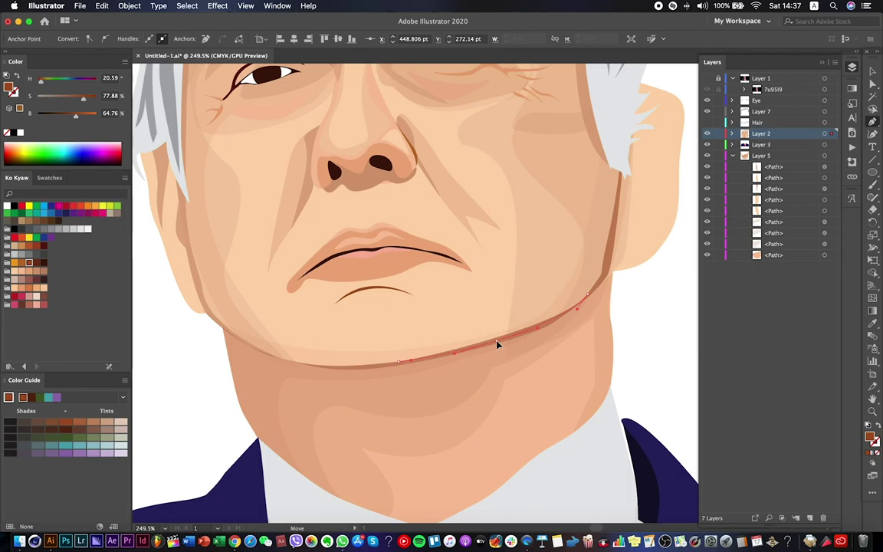
key("super+shift+a")
key("super+s")
scroll(552, 315, "up", 7)
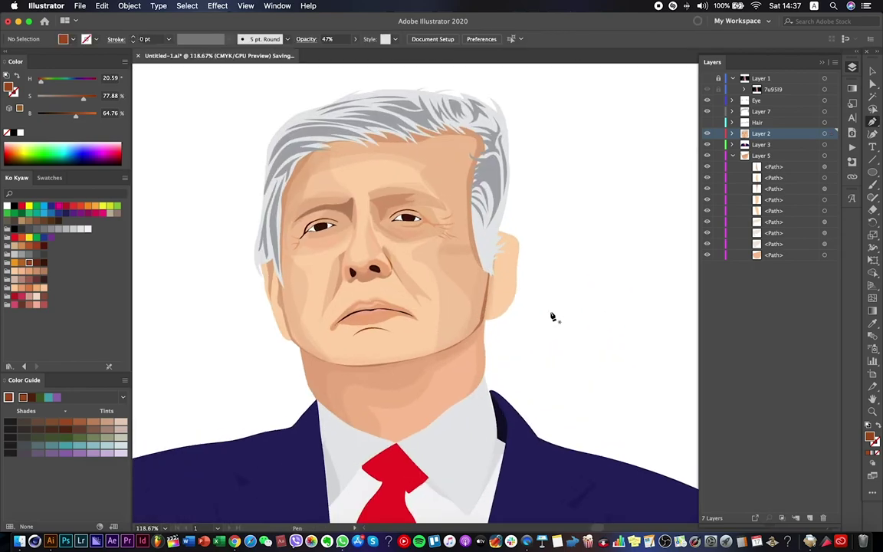
Adjust the jawline shading's outer edge beside the right-hand ear by moving its anchor and curve handle, and deselect it.
key("a")
left_click(420, 305)
left_click_drag(411, 297, 424, 291)
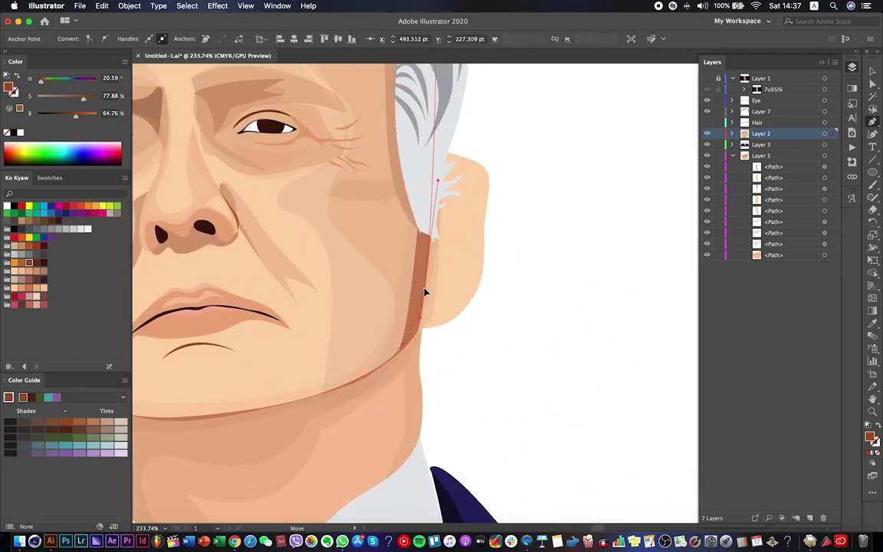
left_click_drag(434, 187, 425, 191)
key("super+shift+a")
key("p")
Compare the portrait with the reference photo by toggling Layer 1's visibility, examining the whole figure and the right-hand eye area.
scroll(540, 218, "down", 7)
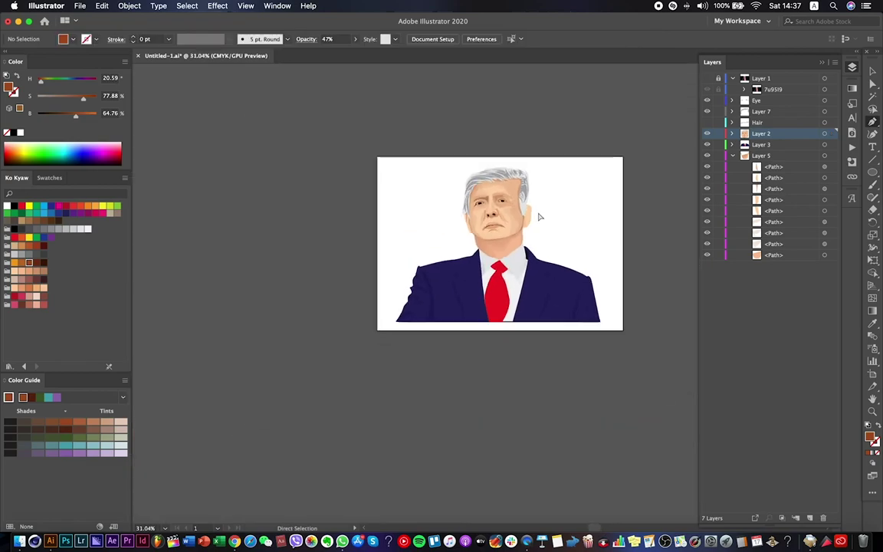
left_click(707, 78)
left_click(707, 78)
left_click(707, 78)
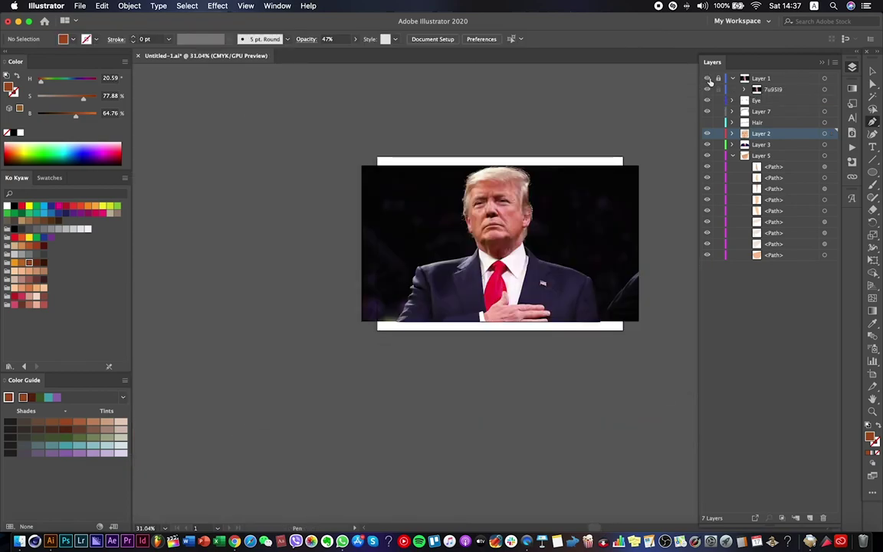
left_click(708, 78)
scroll(486, 205, "up", 3)
left_click(708, 78)
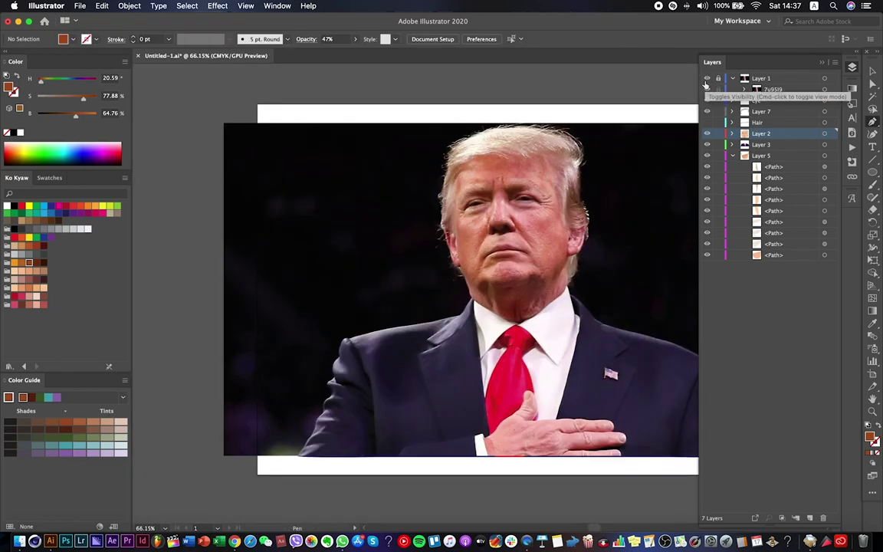
left_click(707, 78)
scroll(532, 190, "up", 5)
left_click(707, 78)
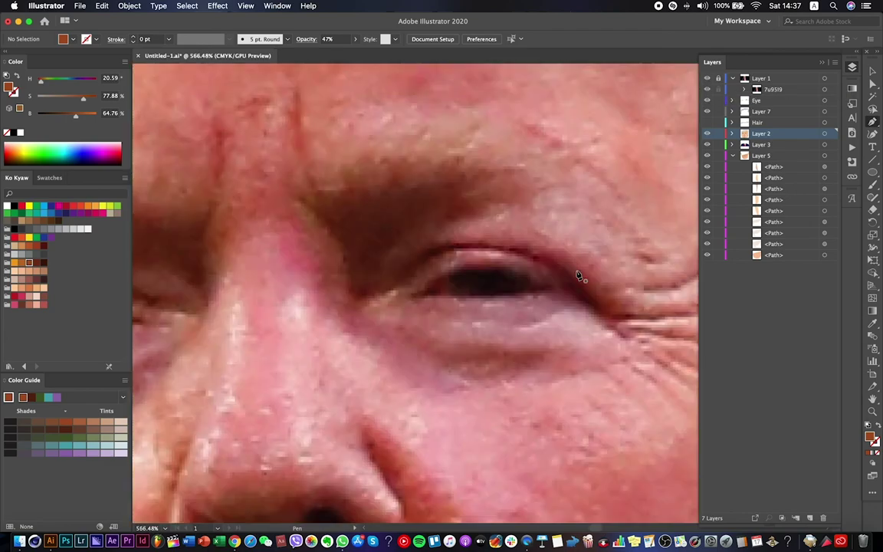
scroll(579, 275, "down", 6)
scroll(579, 274, "down", 1)
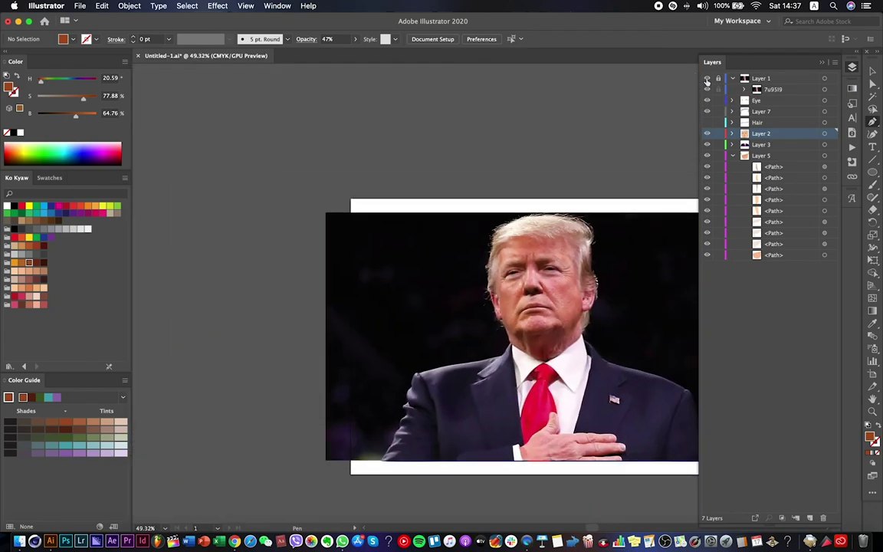
left_click(707, 78)
left_click(708, 78)
left_click(708, 78)
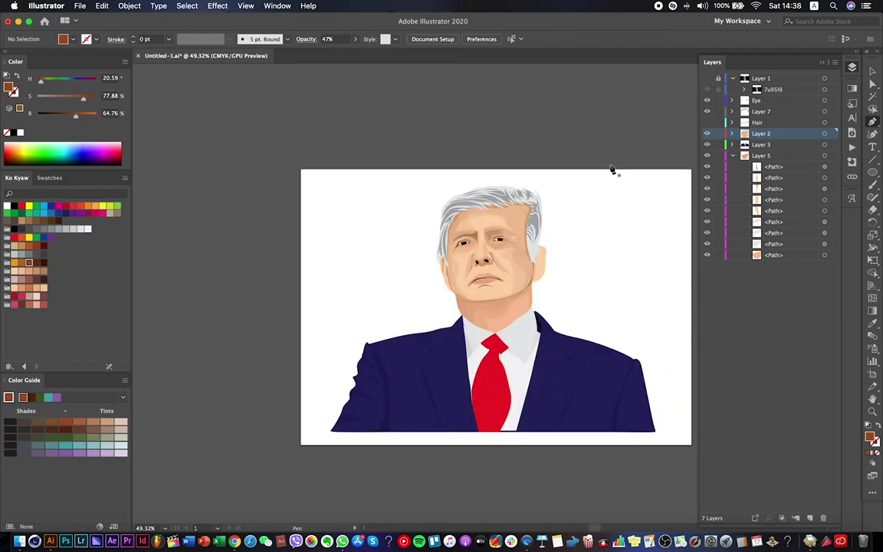
Adjust the left-hand face-side shading's inner edge along the cheek against the reference photo, deselect it, and save the document.
scroll(462, 268, "up", 4)
left_click(707, 78)
left_click(427, 178)
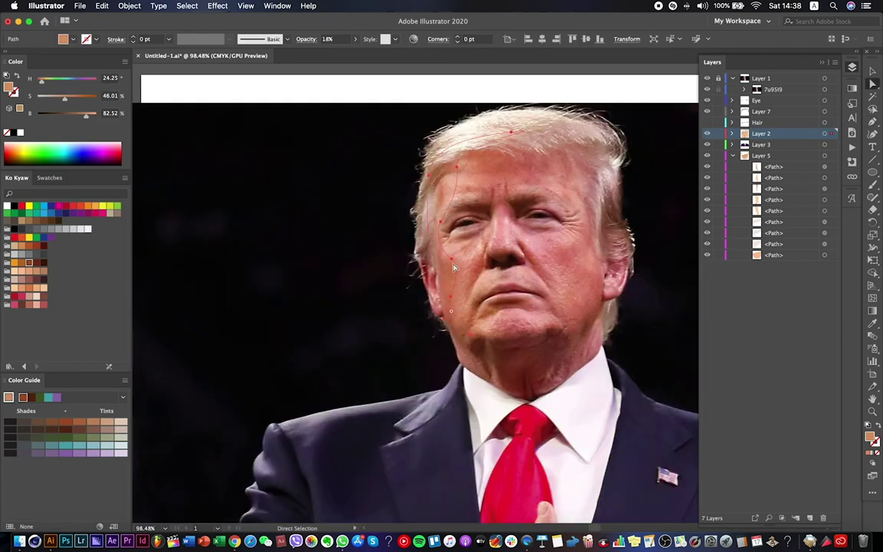
left_click(707, 78)
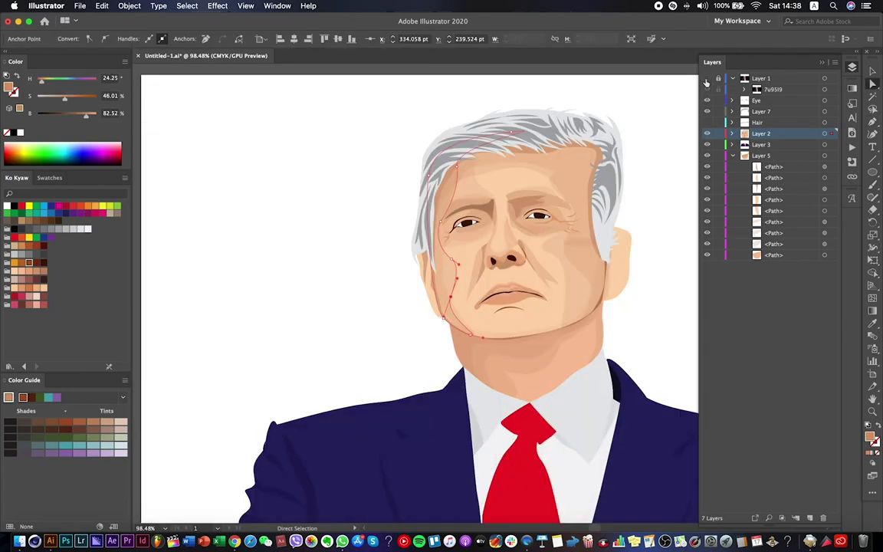
left_click(421, 259)
left_click(331, 172)
scroll(590, 252, "down", 4)
key("super+s")
Examine the shapes around both eyes by selecting the left-hand eye's clip group and the right-hand eye-socket shading.
left_click(539, 290)
scroll(526, 274, "left", 2)
scroll(526, 274, "up", 8)
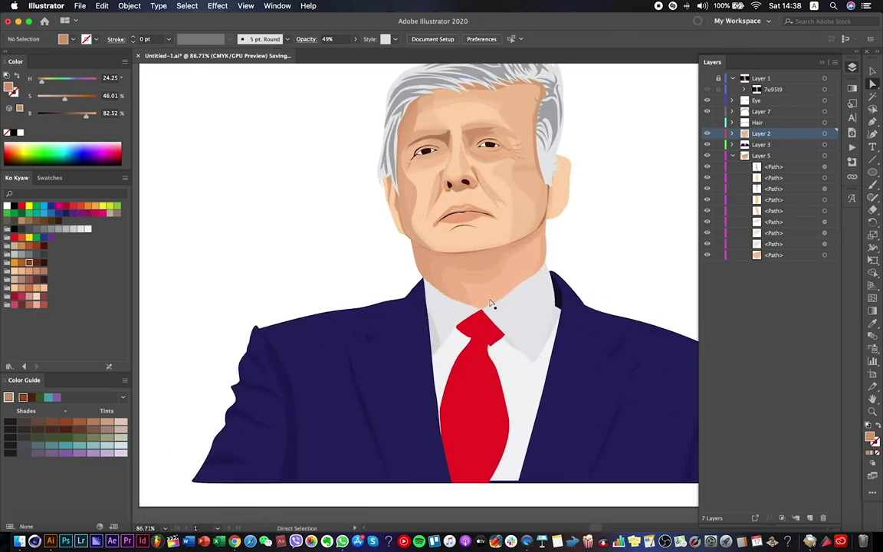
scroll(402, 182, "up", 3)
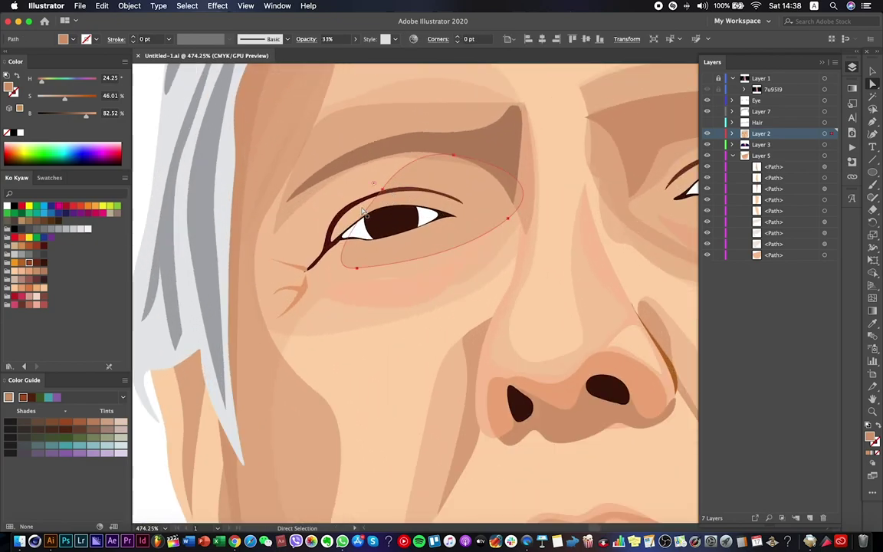
key("v")
left_click(338, 240)
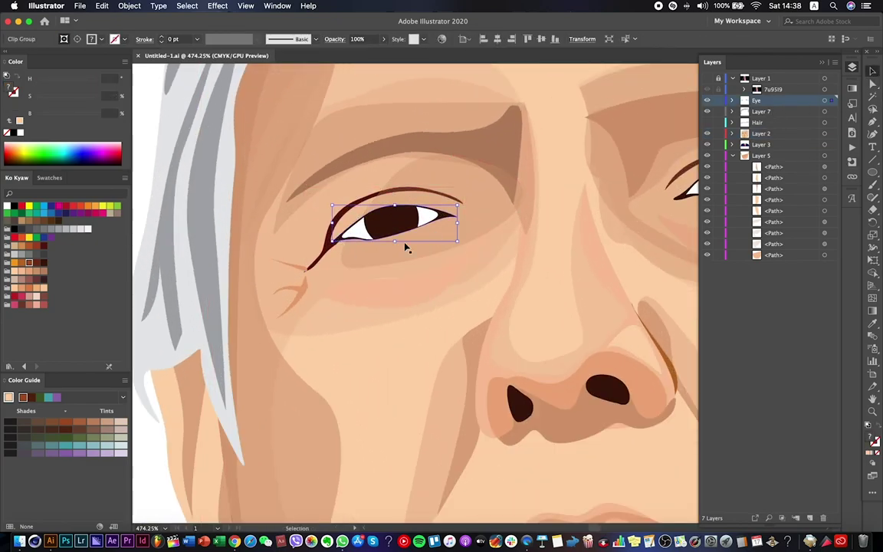
left_click(338, 240)
scroll(375, 322, "right", 4)
left_click(543, 201)
scroll(553, 224, "right", 5)
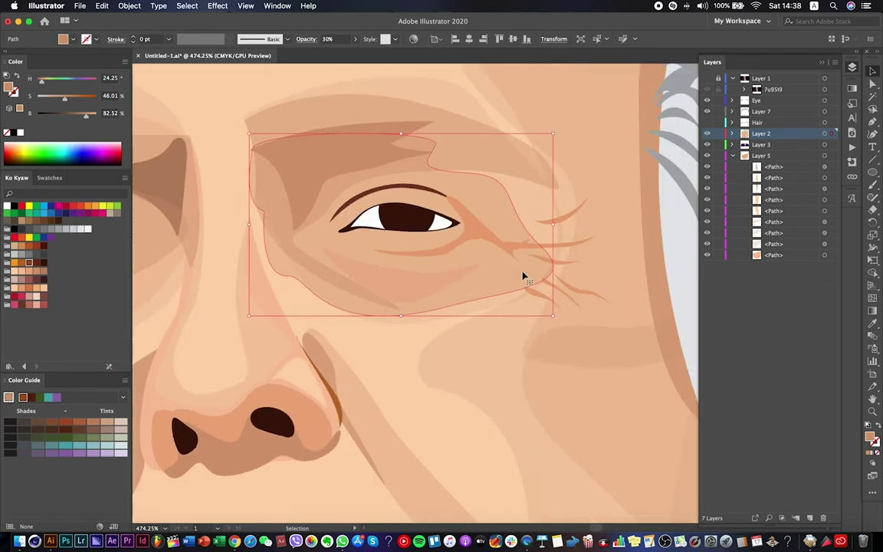
Move the right-hand eye's dark upper eyelid line from Layer 2 to the Eye layer and save the document.
scroll(450, 300, "down", 3)
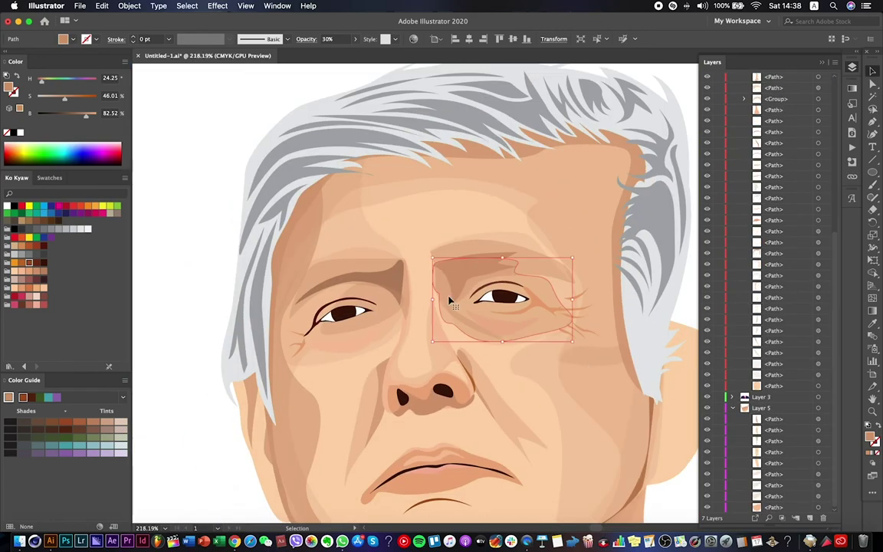
scroll(737, 368, "up", 5)
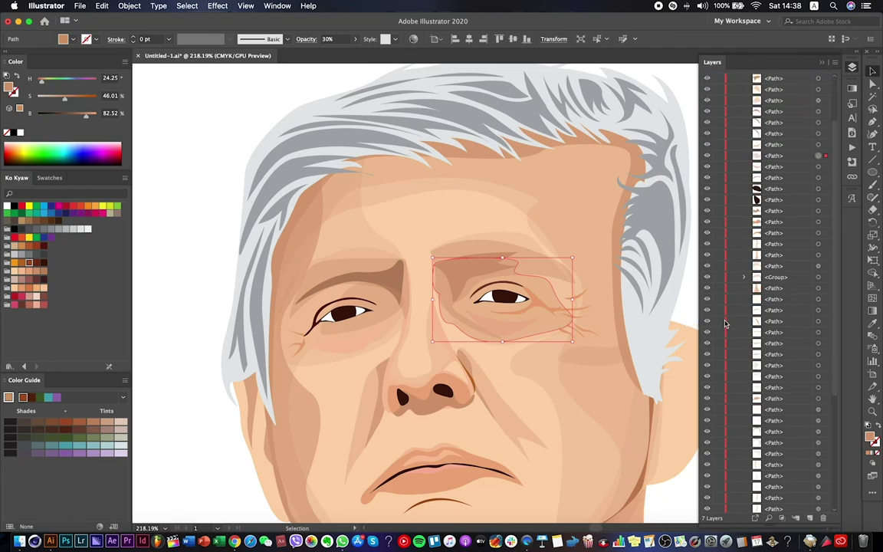
left_click(818, 178)
scroll(797, 153, "up", 3)
left_click(783, 136)
left_click(790, 100)
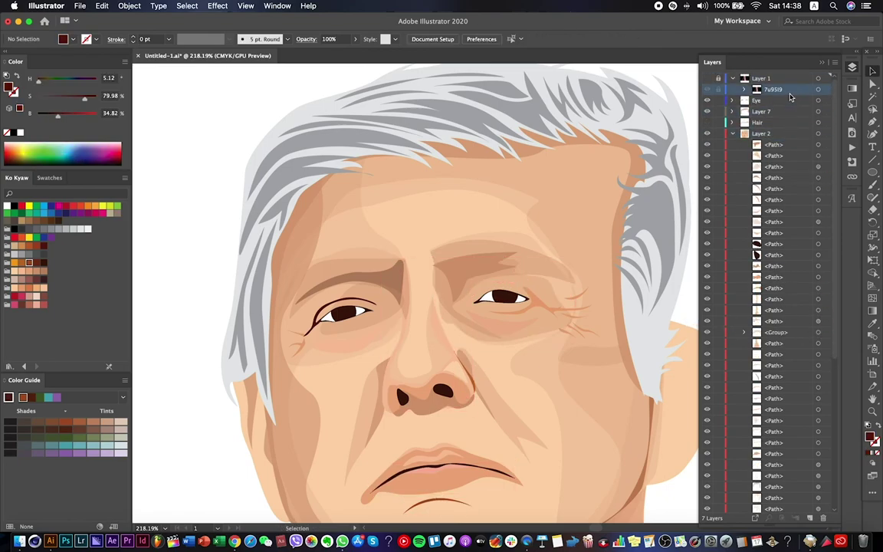
key("a")
scroll(210, 289, "down", 5)
scroll(383, 351, "up", 2)
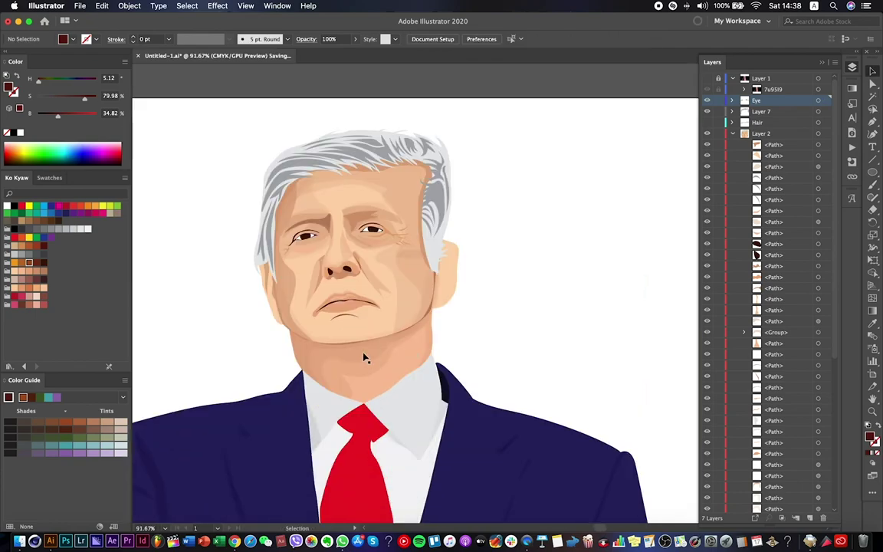
Draw a curved shading shape over the reference photo from the left-hand mouth corner down to the jaw.
scroll(314, 326, "up", 2)
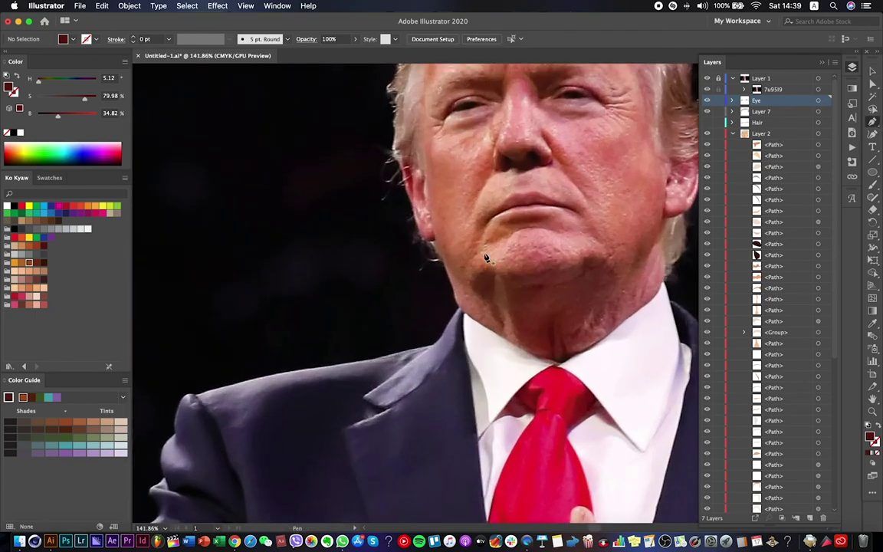
left_click(463, 256)
left_click_drag(476, 228, 476, 201)
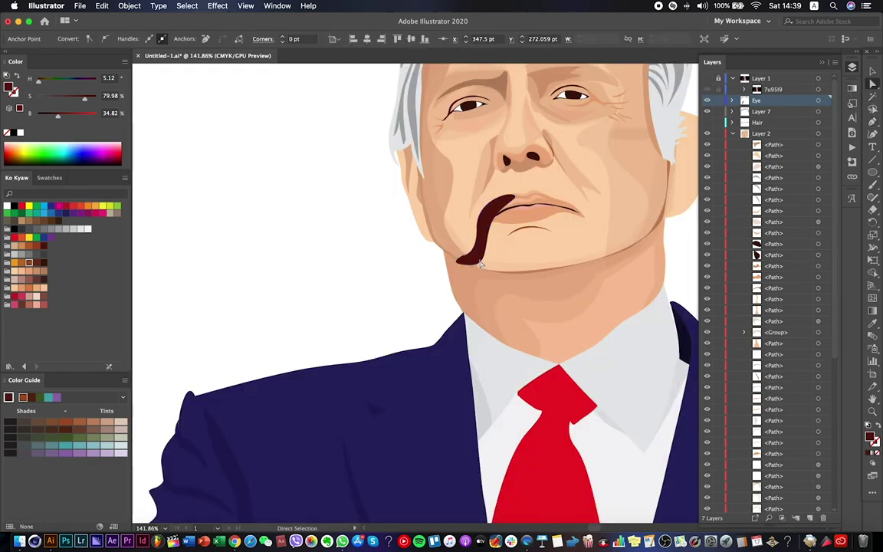
left_click(872, 82)
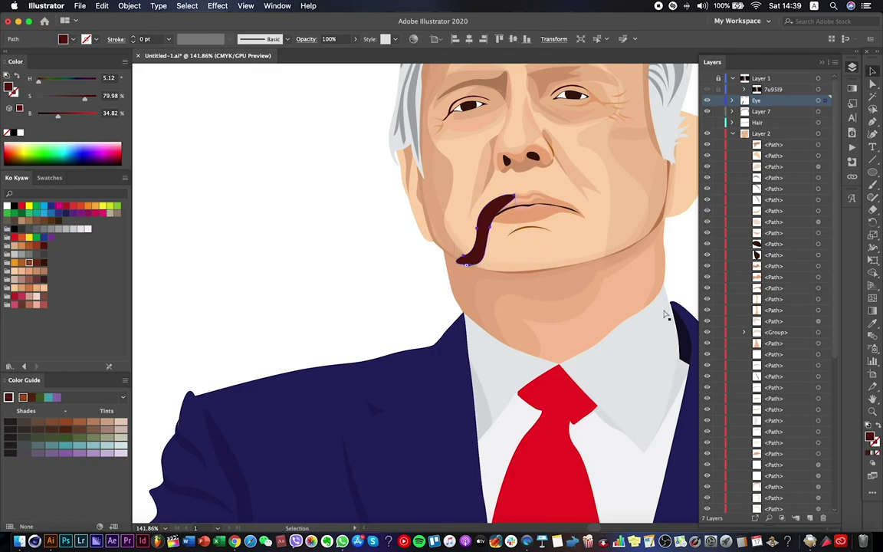
Move the mouth-corner shape to Layer 2 and give it the light brown skin-shading fill at 49% opacity.
key("Delete")
scroll(798, 296, "down", 2)
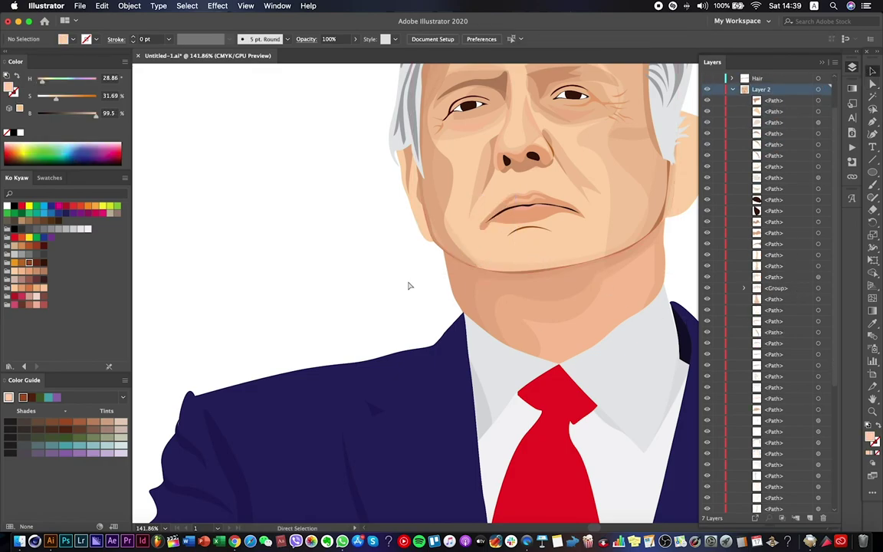
key("ctrl+z")
key("ctrl+z")
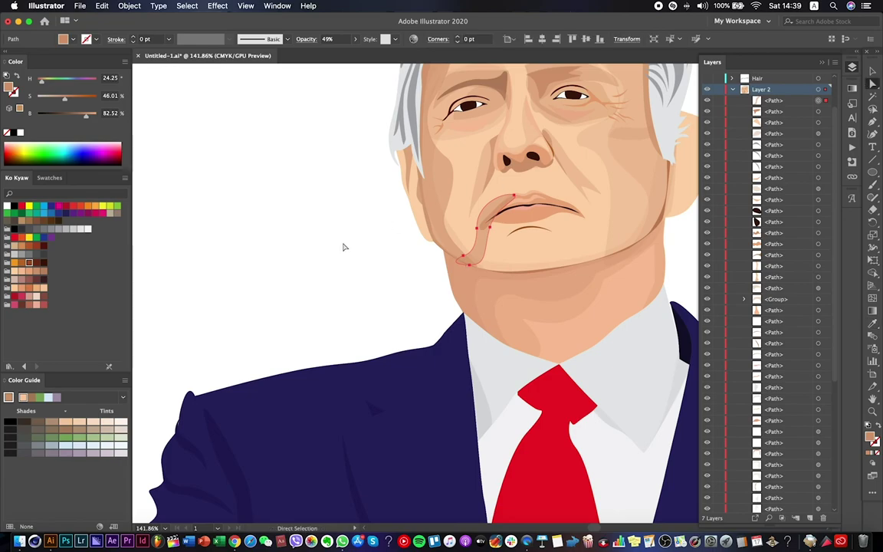
Cut the mouth-corner shading and place it just above the face base shape, beneath the lips and jawline shading.
scroll(345, 246, "down", 5)
scroll(414, 236, "up", 6)
key("v")
left_click_drag(374, 178, 449, 257)
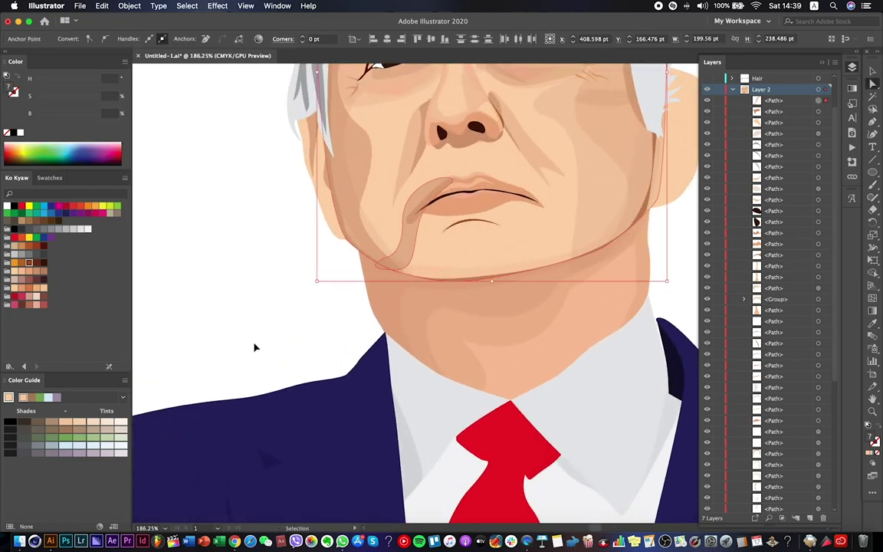
key("a")
right_click(431, 249)
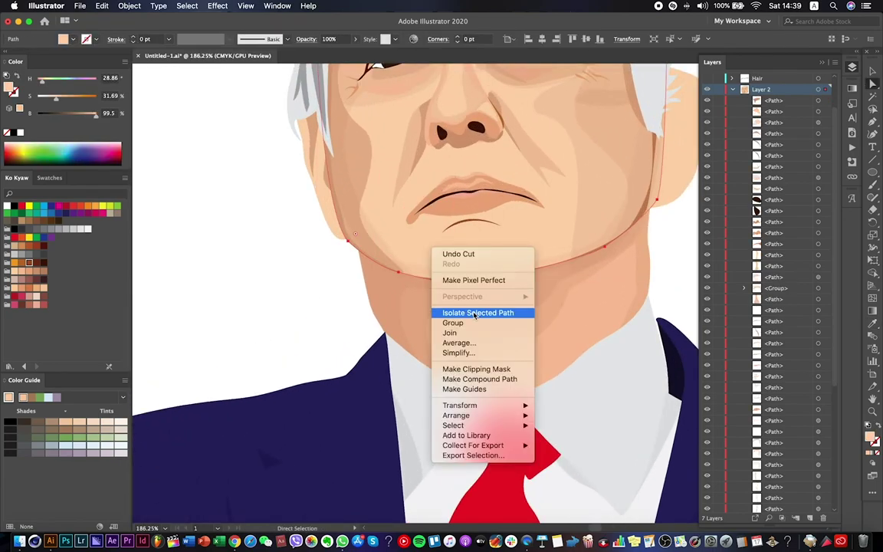
left_click(474, 314)
key("Escape")
scroll(380, 251, "down", 4)
scroll(380, 251, "up", 5)
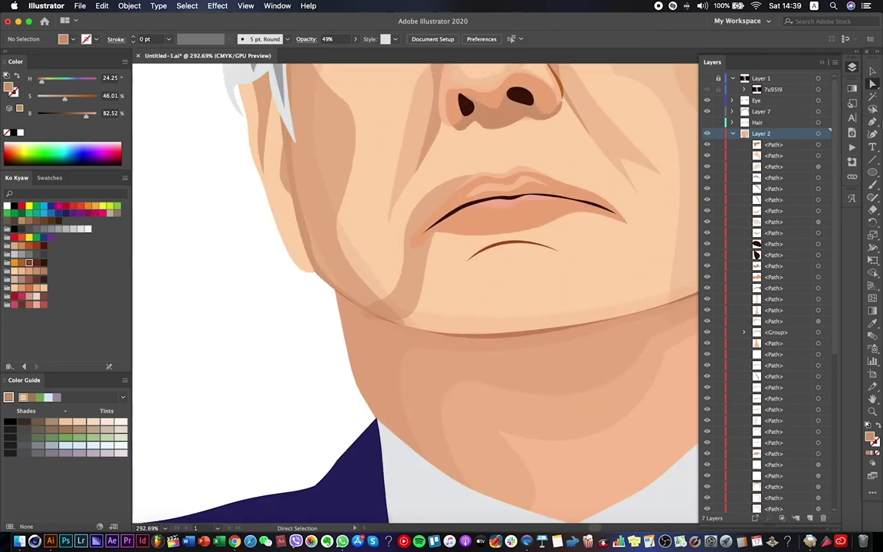
Reshape the mouth-corner shading's edges down to the jaw, set its opacity to 12%, deselect it, and save.
left_click(433, 256)
left_click_drag(407, 243, 397, 316)
left_click(333, 264)
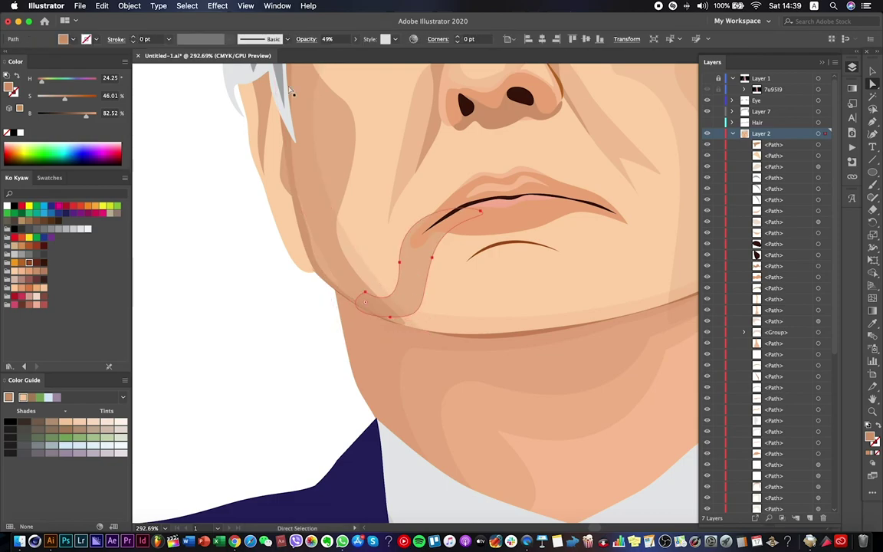
left_click_drag(338, 55, 318, 54)
left_click(233, 227)
key("super+s")
key("super+0")
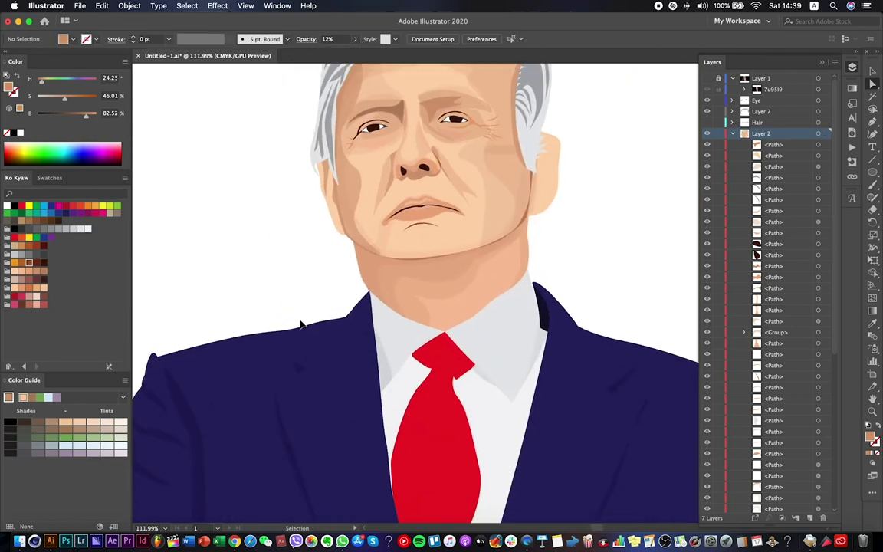
Adjust the right-hand cheek shading's inner edge near the chin against the reference photo, deselect it, and save.
left_click(707, 79)
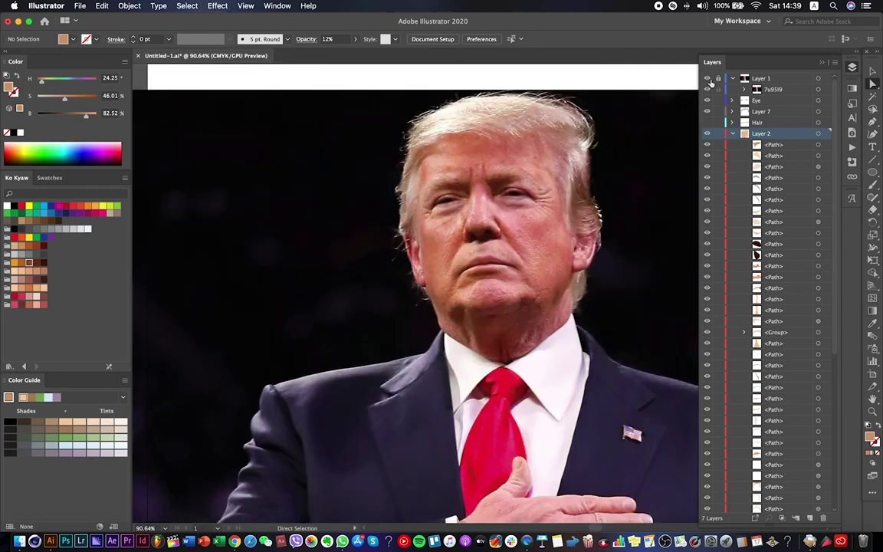
left_click(707, 79)
left_click(707, 79)
left_click(534, 253)
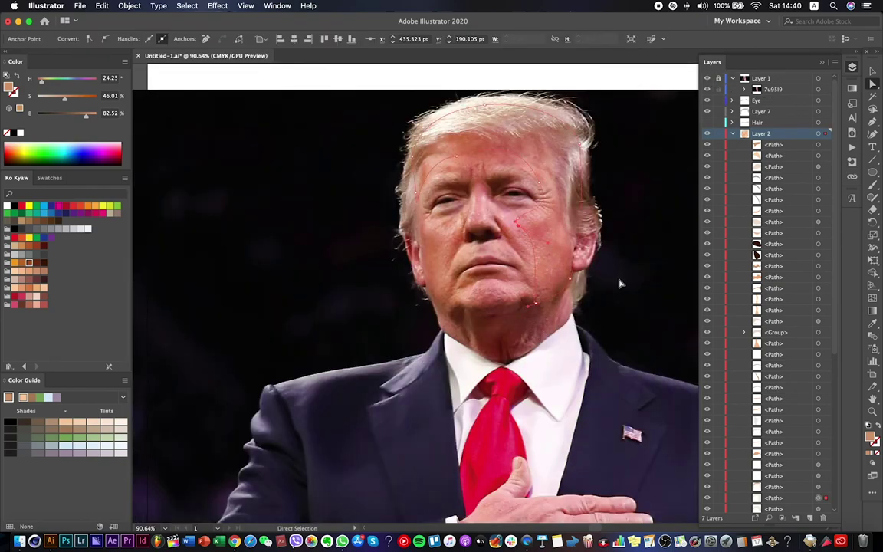
left_click(563, 330)
left_click(707, 79)
scroll(515, 284, "down", 5)
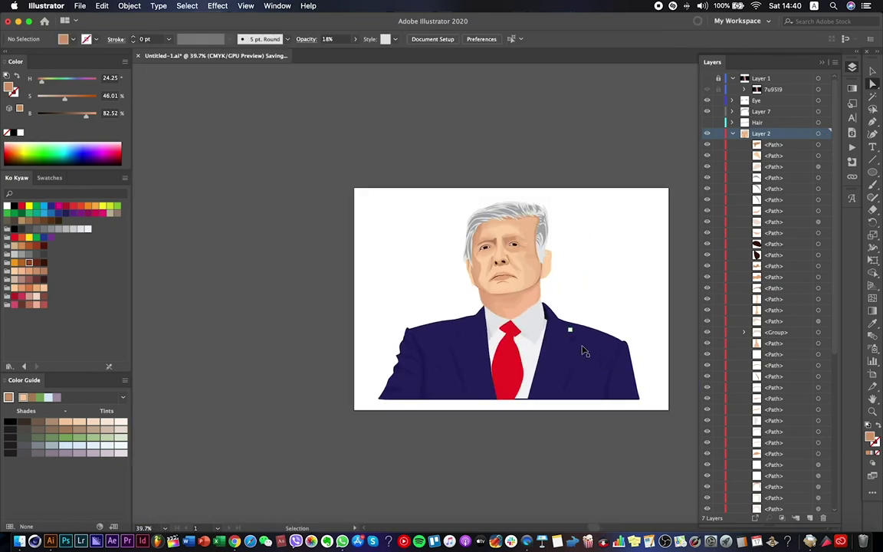
Move the wrinkle shape at the right-hand eye's outer corner to the Eye layer and fill it with the eyelid line's dark brown.
scroll(456, 234, "up", 11)
left_click(706, 80)
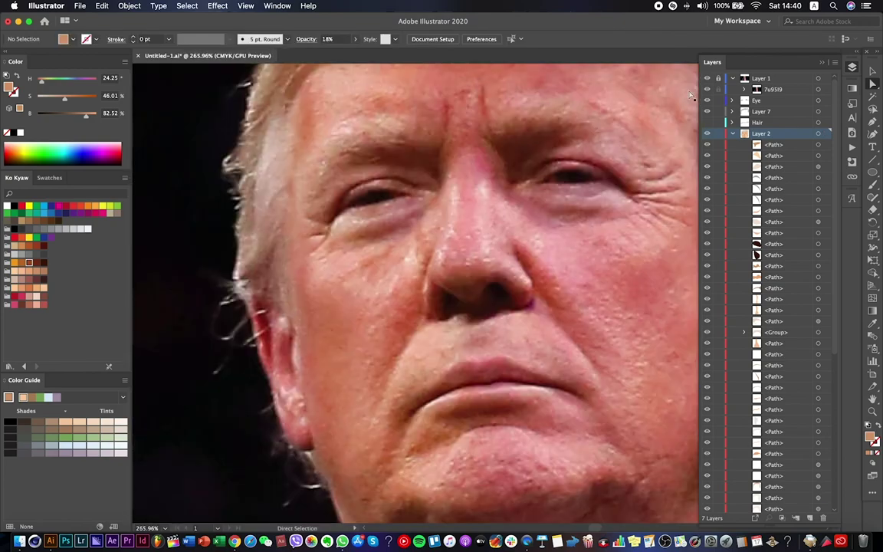
scroll(536, 151, "up", 5)
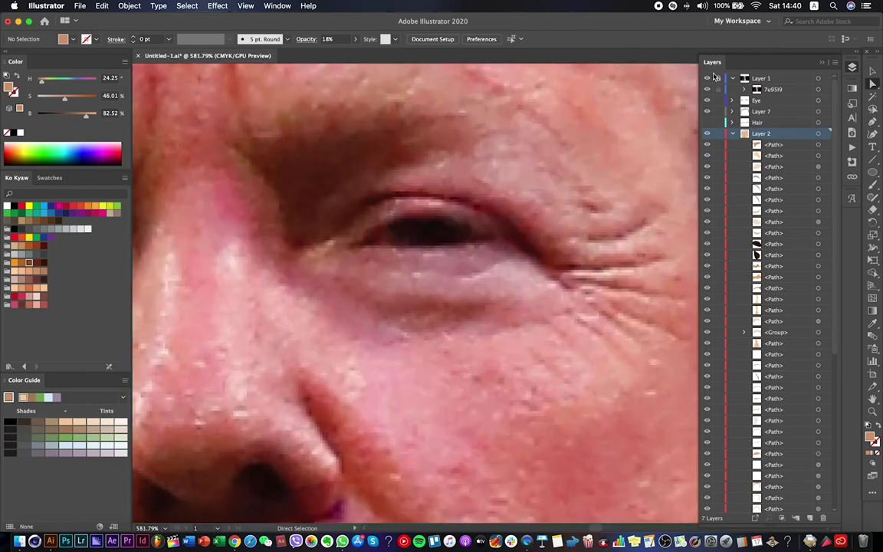
key("super+shift+w")
left_click(706, 79)
left_click(706, 78)
left_click(827, 100)
key("i")
key("a")
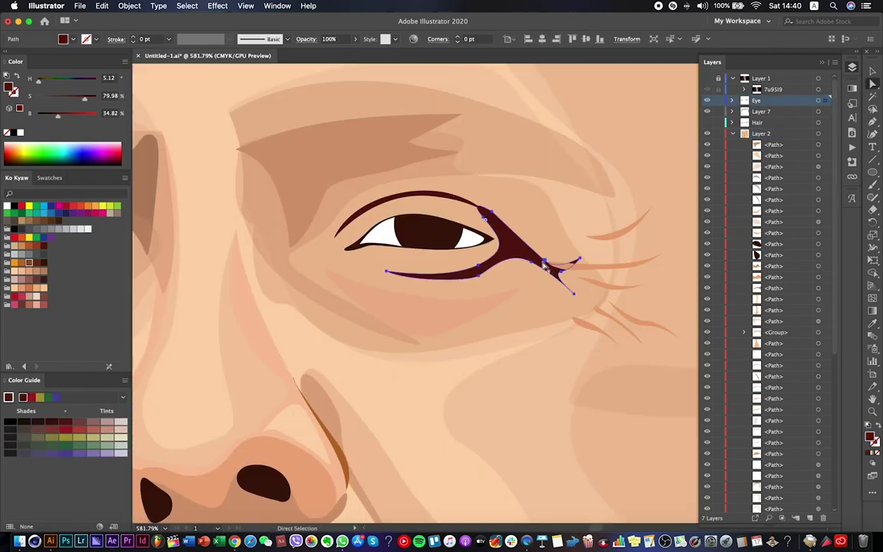
Reshape the dark wrinkle shape at the right-hand eye's outer corner so it blends into the upper eyelid line and lower lid, and deselect it.
left_click_drag(544, 265, 539, 262)
left_click(469, 277)
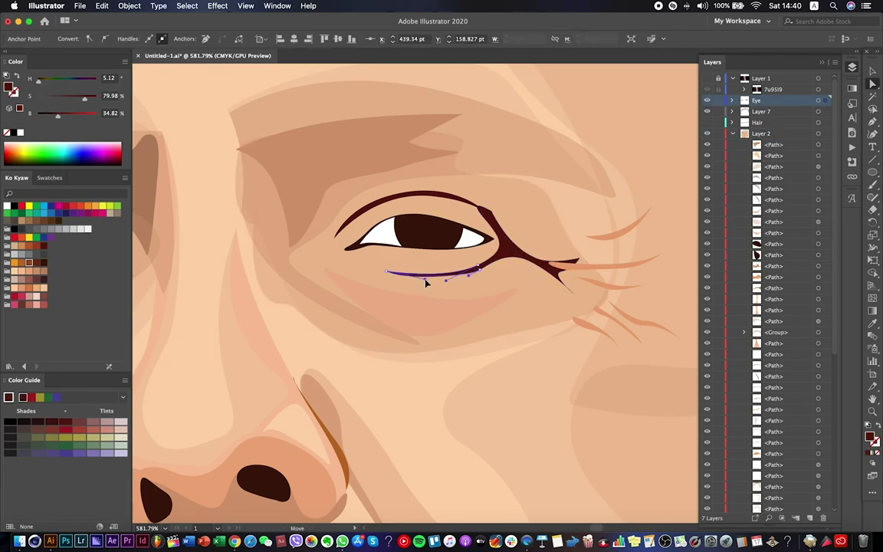
key("super+shift+a")
scroll(485, 322, "up", 5)
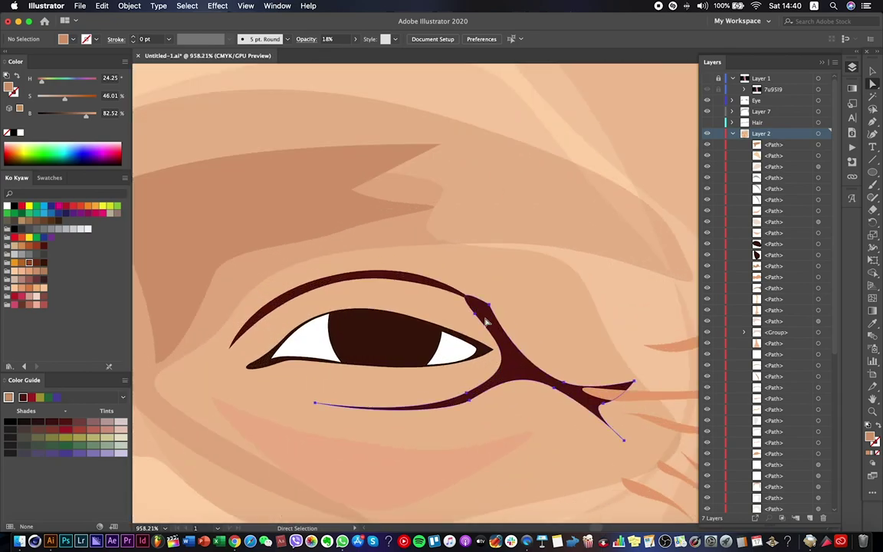
left_click(458, 303)
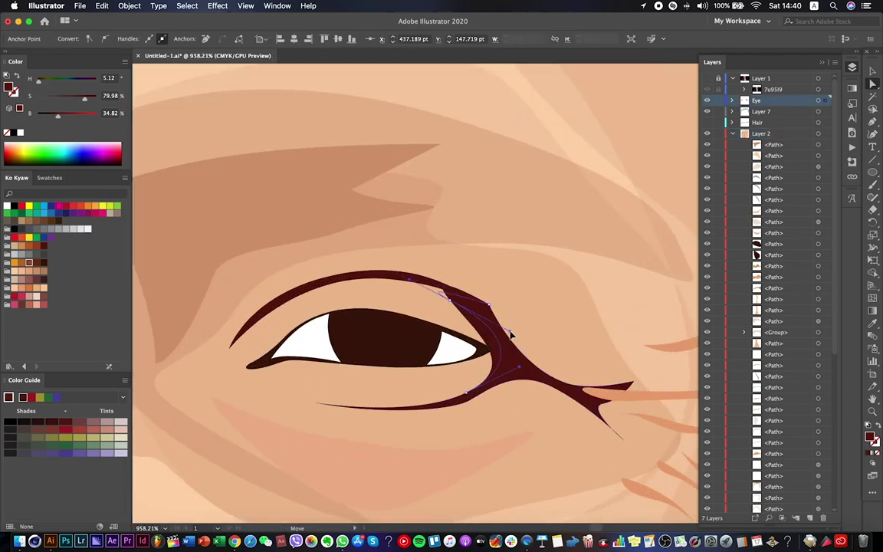
left_click(451, 302)
scroll(455, 296, "down", 10)
key("super+shift+a")
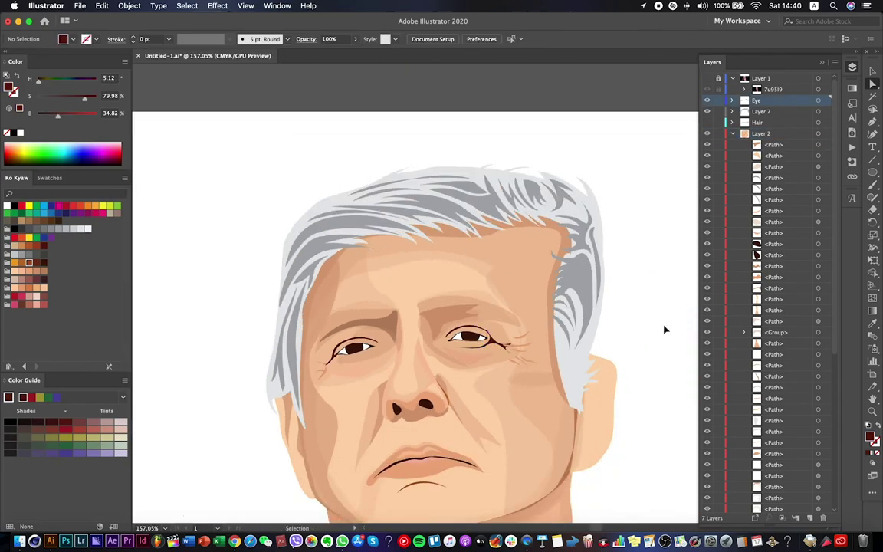
Check the reference photo, draw a closed shading shape over the outer half of the right-hand upper eyelid, and fill it with dark reddish brown.
left_click(707, 89)
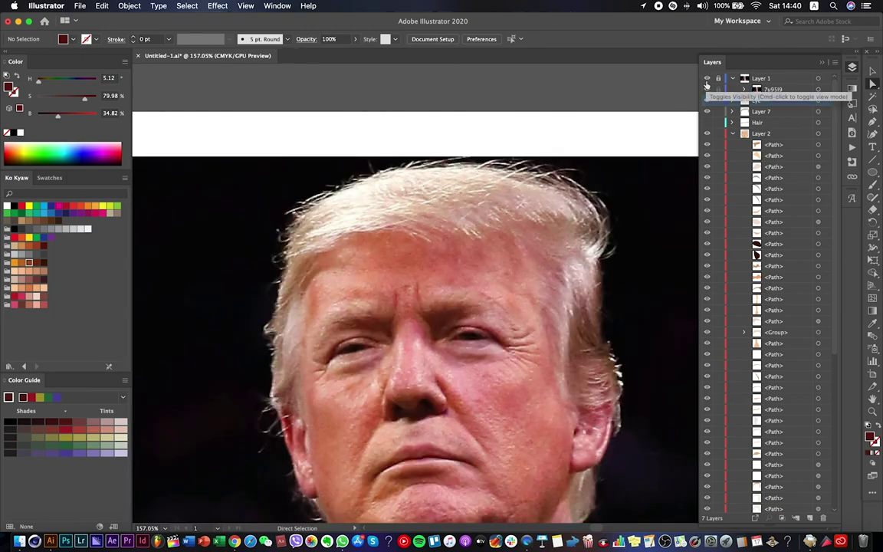
left_click(707, 89)
scroll(357, 353, "up", 10)
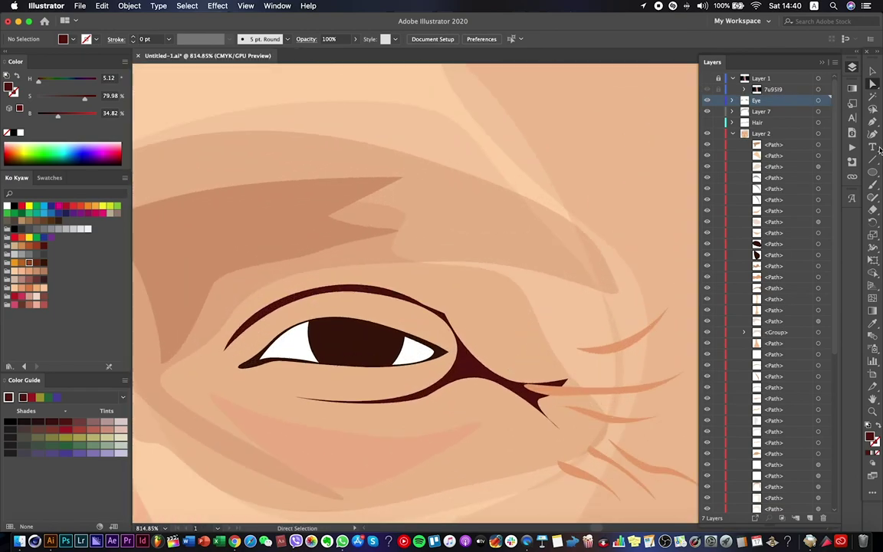
left_click(366, 323)
left_click_drag(469, 349, 470, 351)
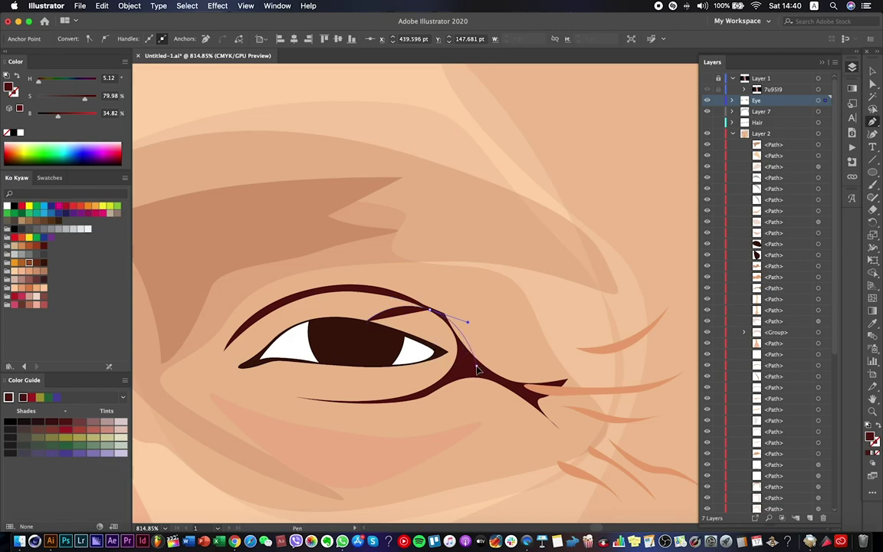
left_click(476, 369)
left_click(342, 231)
key("super+z")
key("super+shift+z")
left_click(21, 263)
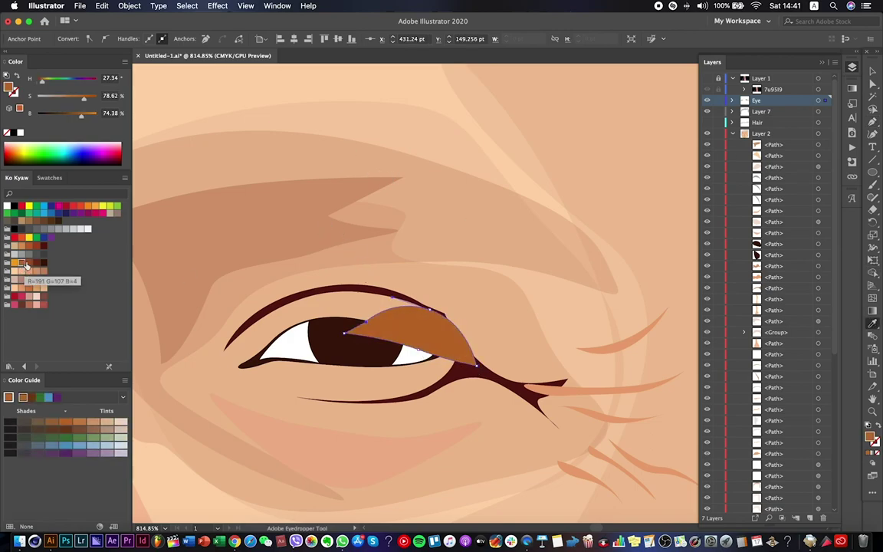
left_click(37, 263)
Move the eyelid shading just beneath the clip groups in the Eye layer and lower its opacity to about 25%.
left_click(872, 71)
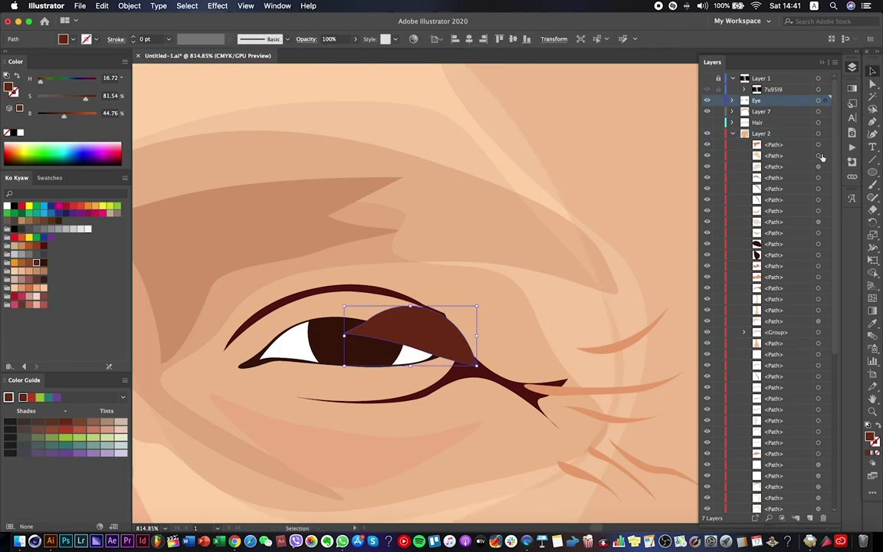
left_click(733, 100)
left_click_drag(778, 242, 766, 315)
left_click_drag(350, 51, 326, 53)
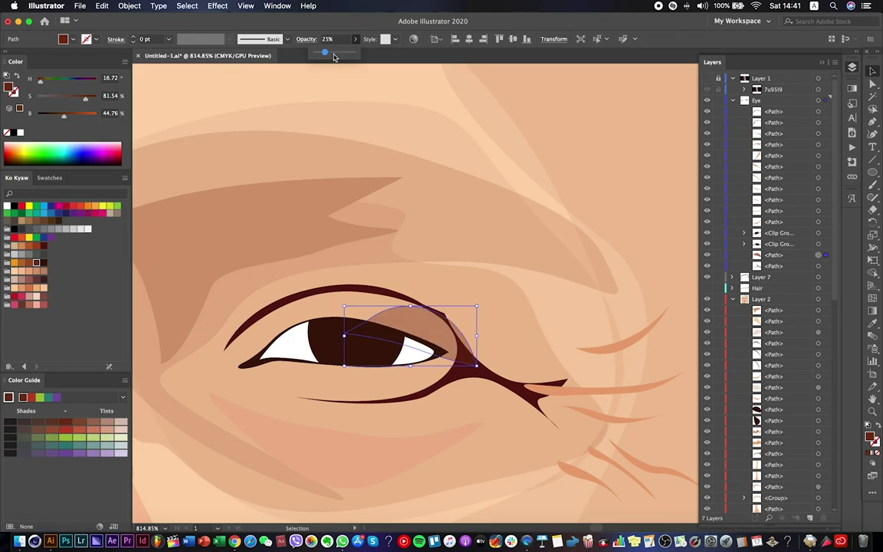
Reshape the right-hand eyelid shading's upper curve and inner end so it follows the eyelid crease.
scroll(521, 192, "down", 5)
key("a")
scroll(443, 242, "up", 6)
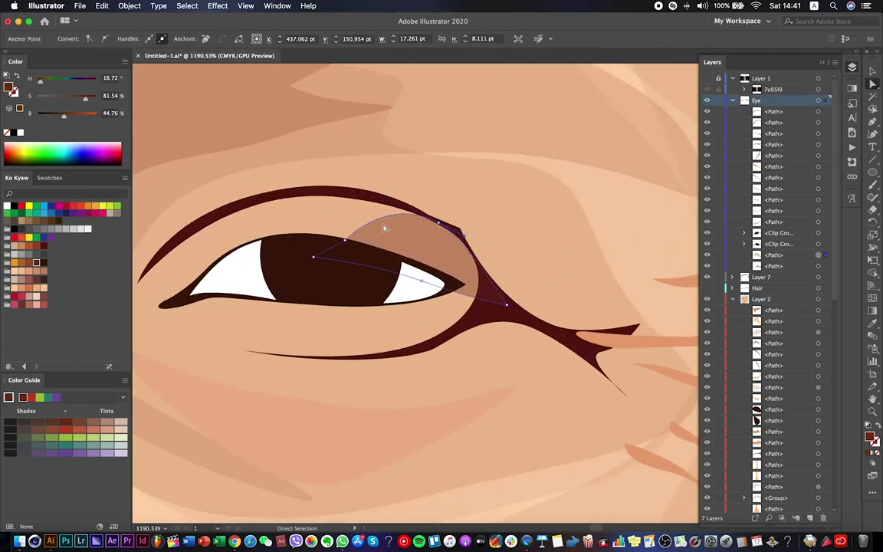
left_click(414, 222)
left_click(348, 242)
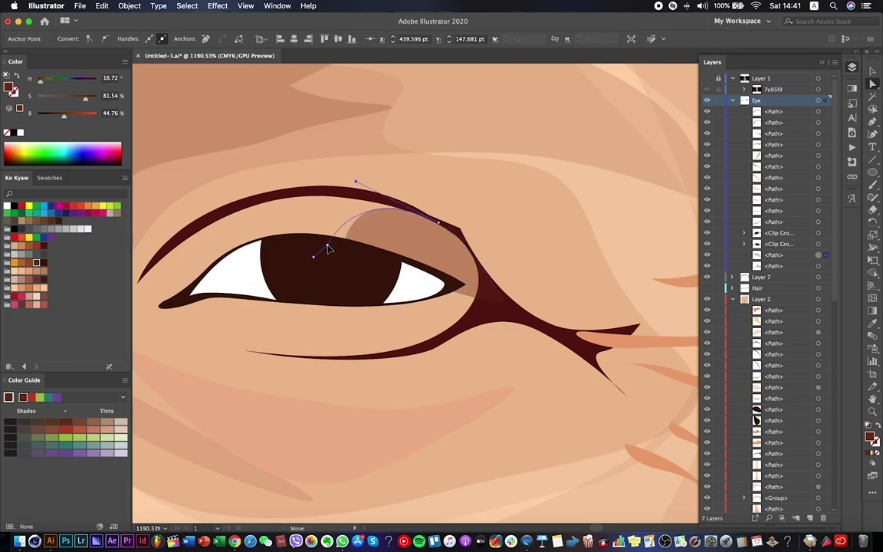
left_click_drag(313, 256, 424, 286)
left_click(404, 193)
Compare the whole portrait and the face details with the reference photo by toggling the photo's visibility.
scroll(508, 245, "down", 6)
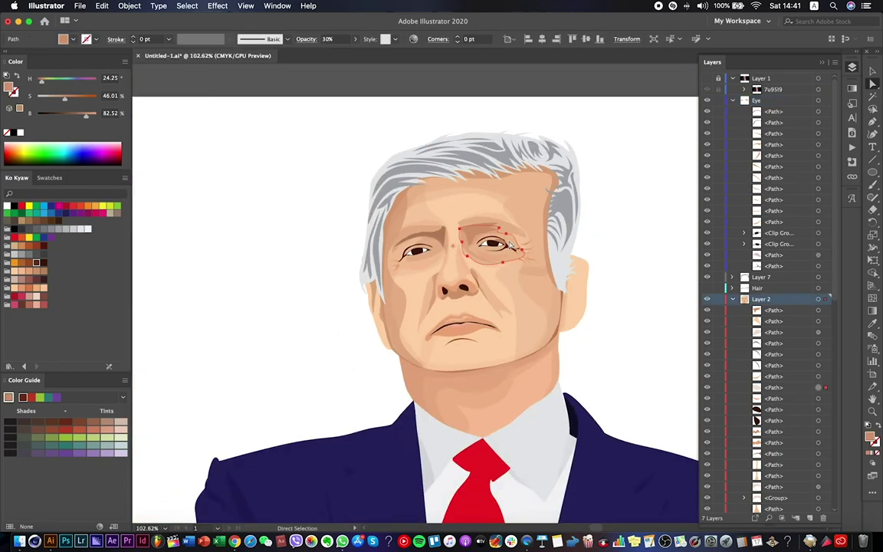
scroll(510, 237, "down", 2)
left_click(546, 258)
left_click(706, 88)
left_click(707, 89)
double_click(707, 89)
scroll(506, 253, "up", 3)
left_click(707, 88)
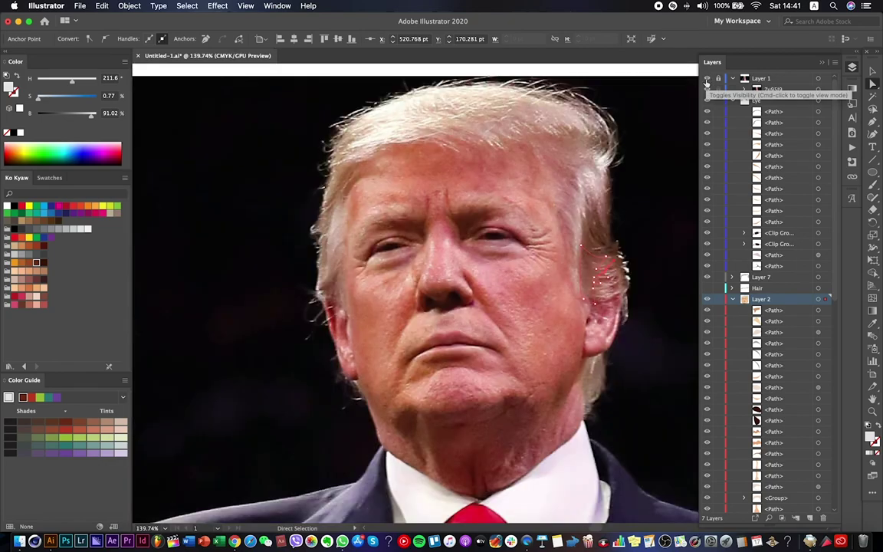
left_click(706, 89)
scroll(563, 211, "down", 2)
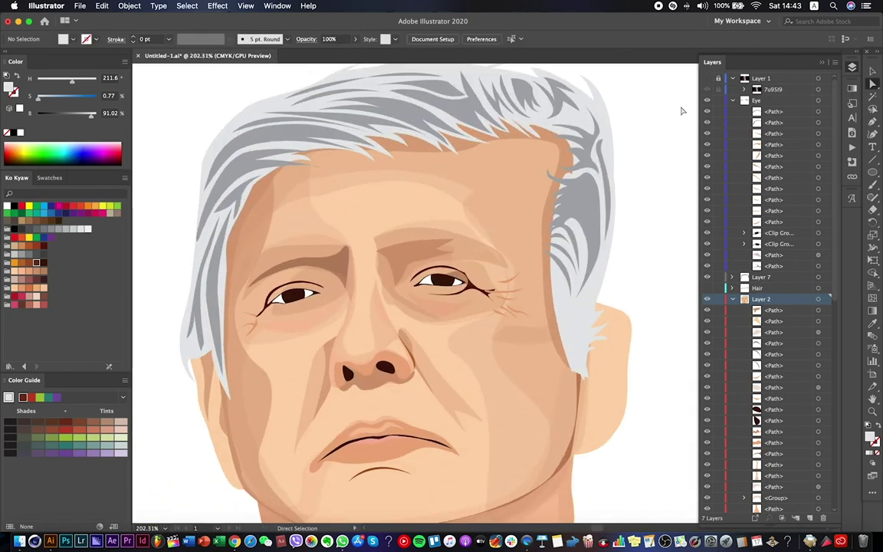
left_click(706, 88)
key("super+minus")
key("super+minus")
key("super+minus")
key("super+minus")
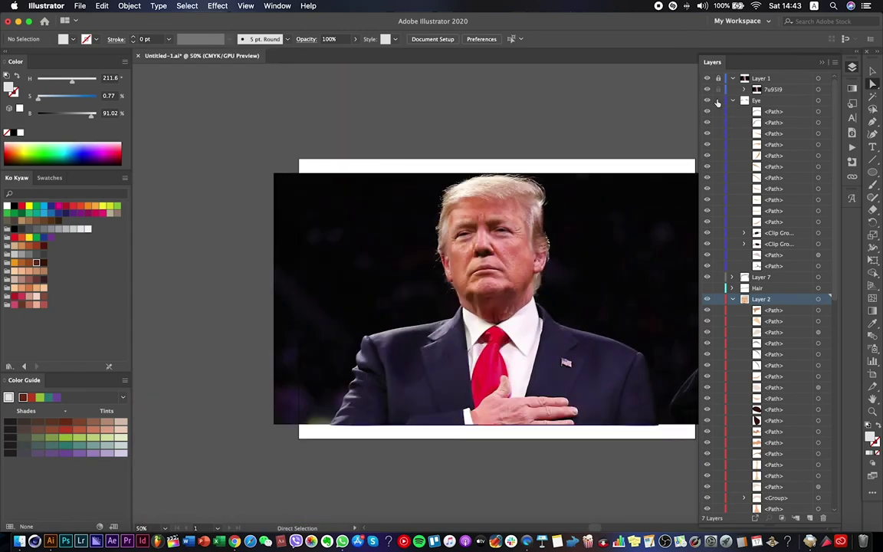
left_click(706, 89)
key("super+plus")
key("super+plus")
key("super+plus")
key("super+plus")
key("super+plus")
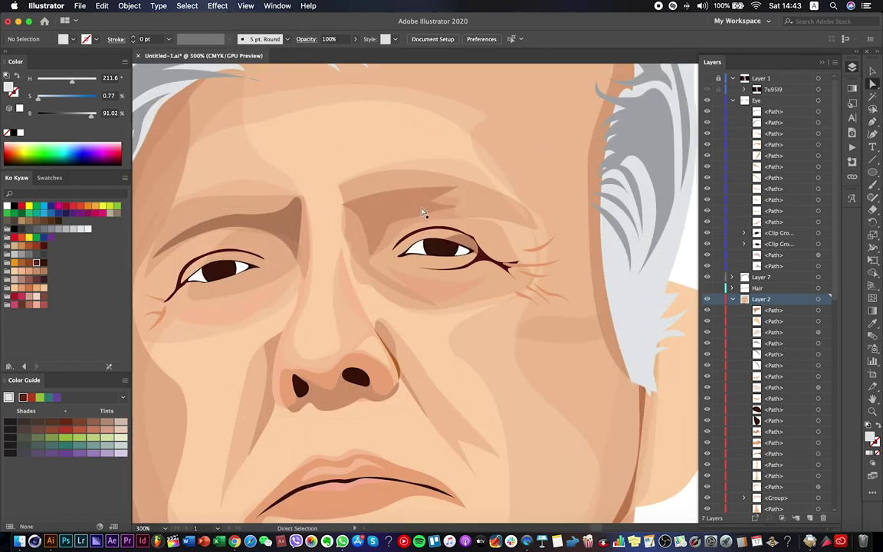
Trace both eyebrows from the reference photo as closed light grey shapes, and hide the photo.
left_click(706, 89)
left_click(356, 209)
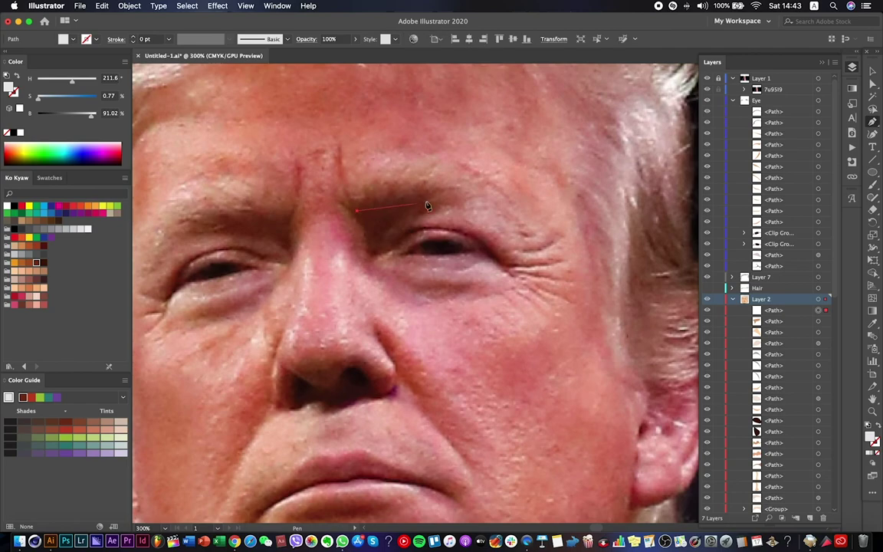
left_click_drag(431, 201, 463, 207)
left_click(457, 202)
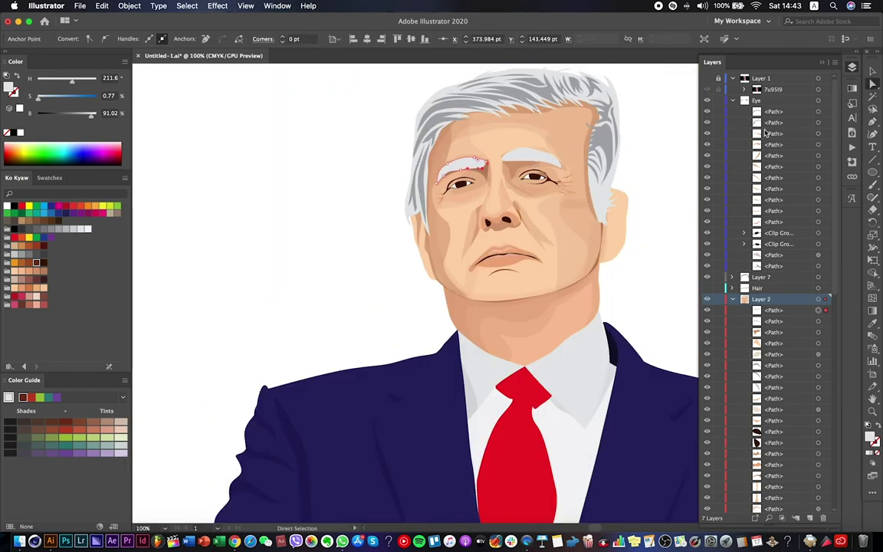
Cut the two light grey eyebrow shapes and place them behind the dark brow shading above each eye.
key("ctrl+=")
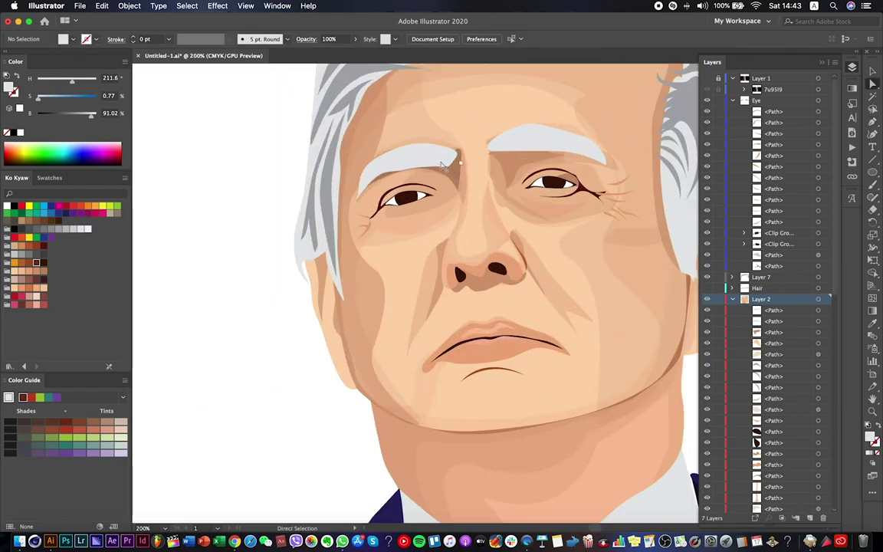
key("v")
key("ctrl+x")
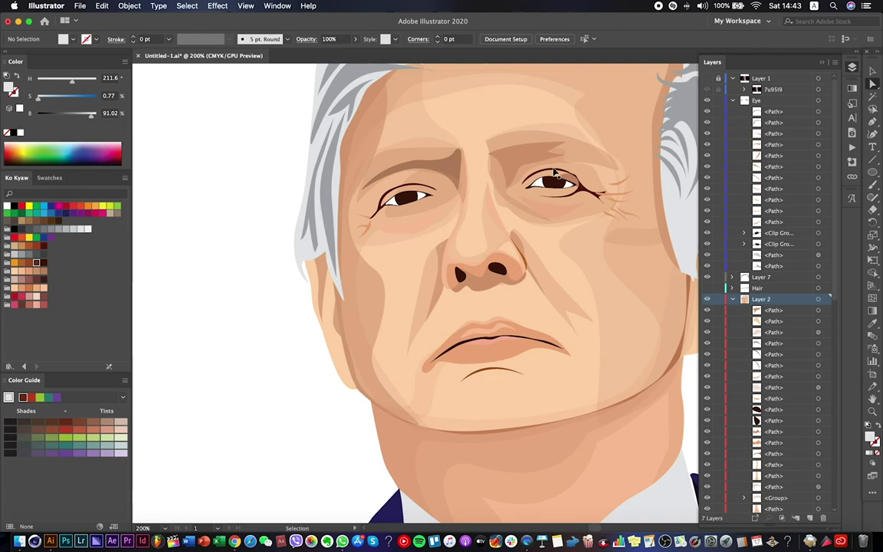
key("a")
left_click(541, 148)
right_click(451, 169)
left_click(483, 234)
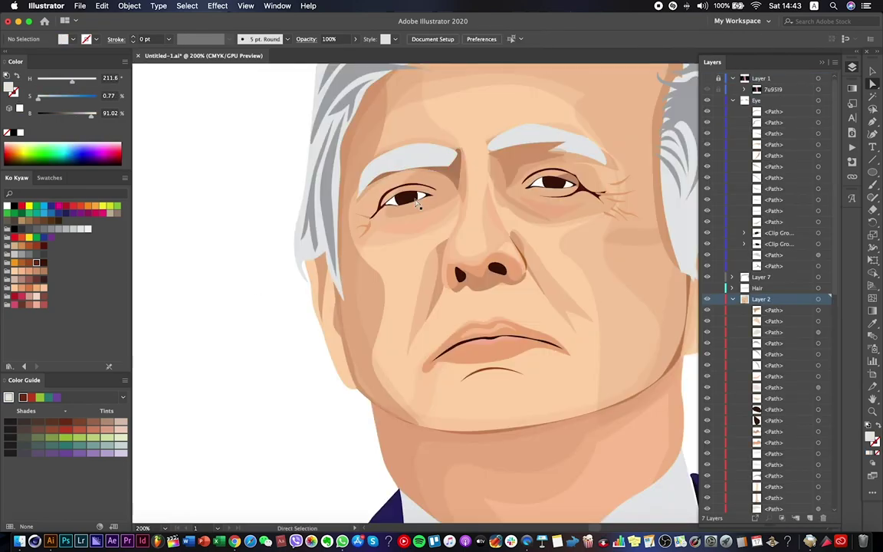
key("a")
scroll(478, 158, "down", 5)
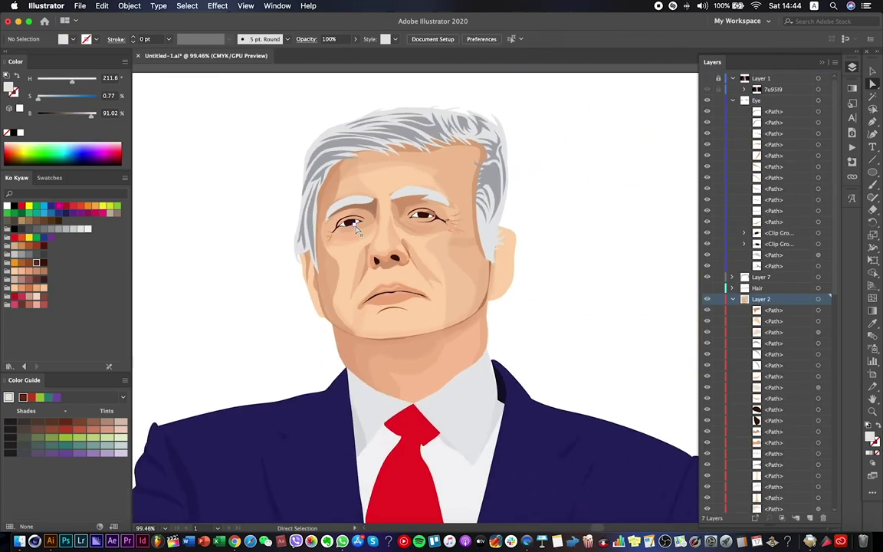
Adjust the left-hand eyebrow's upper edge and lower both eyebrows' opacity, with the left-hand one at 39%.
scroll(479, 158, "up", 5)
left_click(478, 156)
left_click(322, 198)
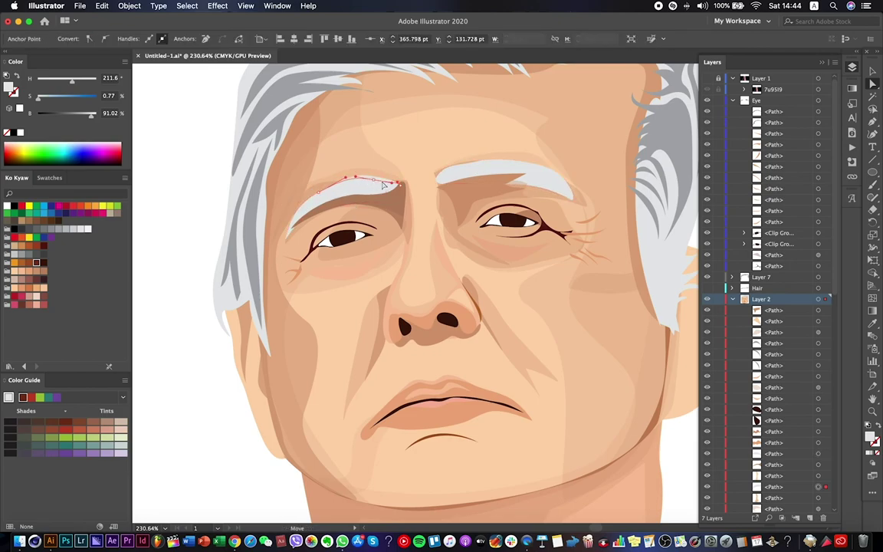
left_click(498, 172)
left_click(355, 39)
left_click_drag(353, 53, 329, 53)
left_click(338, 190)
left_click(355, 39)
left_click(206, 197)
Adjust the right-hand eyebrow's upper outer edge and the tip of the dark shading below it, deselect, and save.
key("super+0")
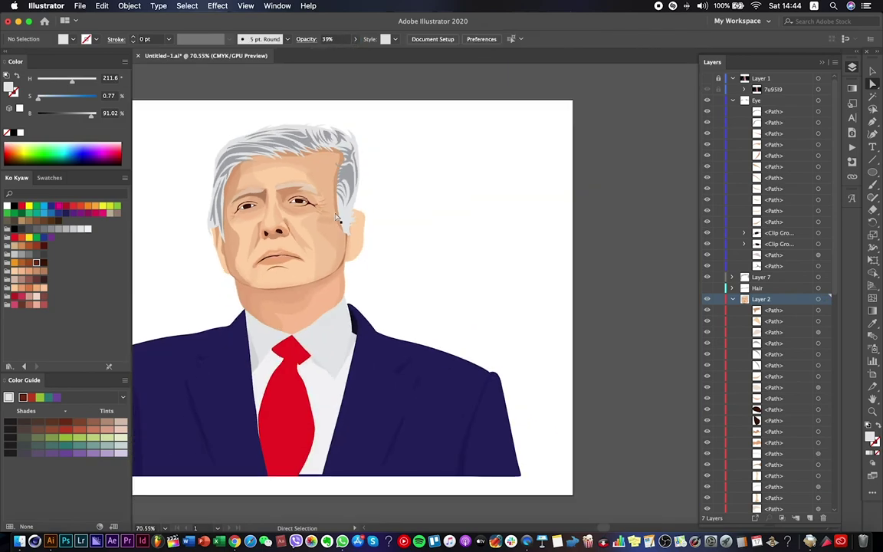
scroll(431, 157, "up", 5)
left_click(430, 157)
left_click_drag(431, 158, 391, 206)
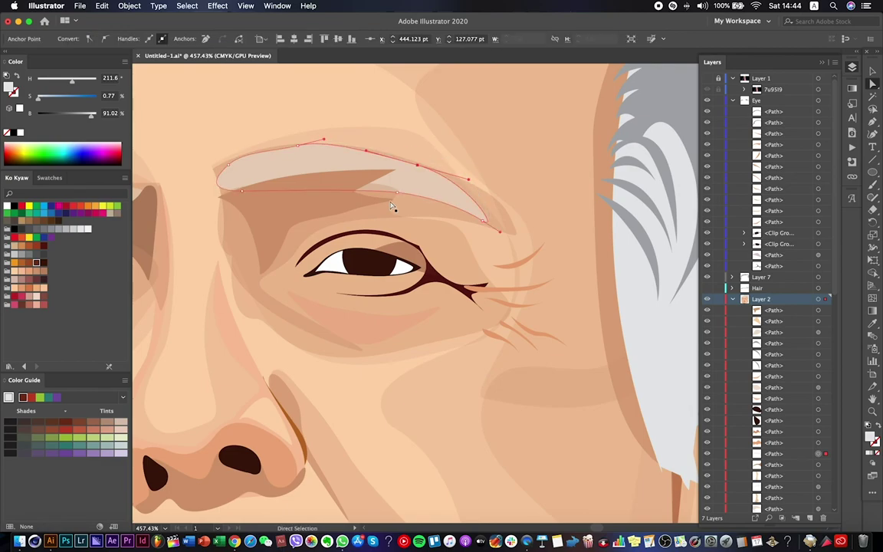
left_click(394, 174)
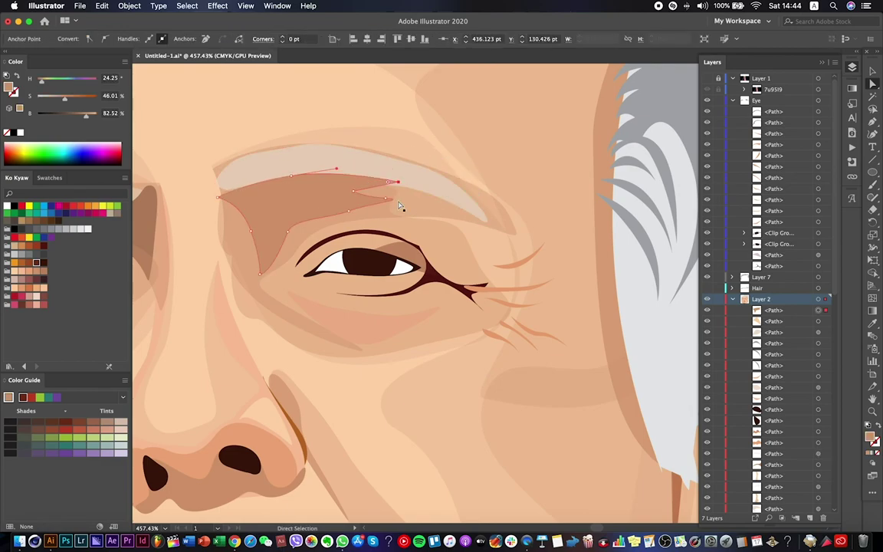
key("super+0")
scroll(424, 220, "down", 3)
left_click(475, 222)
scroll(441, 263, "up", 10)
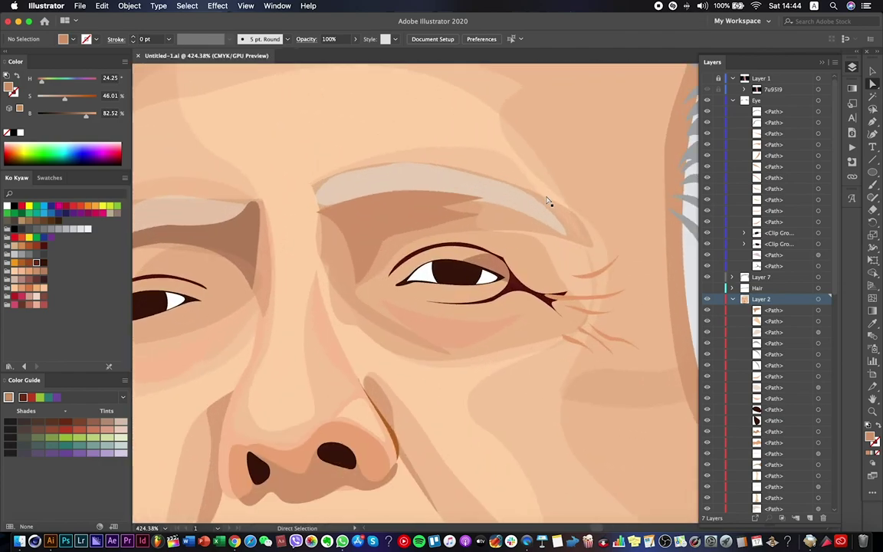
Reshape the inner end of the right-hand eyebrow into a squarer corner beside the nose bridge, deselect it, and save.
left_click(493, 179)
left_click(315, 204)
left_click(321, 200)
left_click_drag(325, 183, 320, 181)
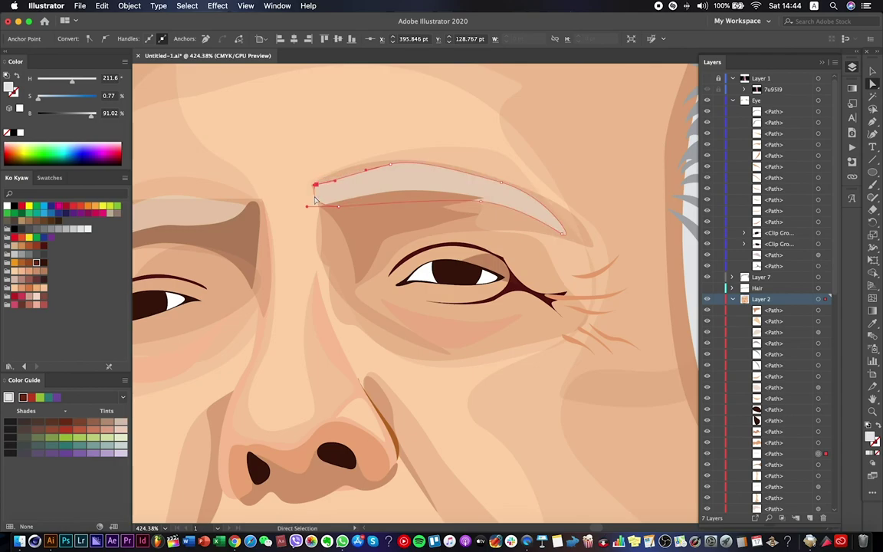
scroll(301, 217, "down", 10)
left_click(379, 226)
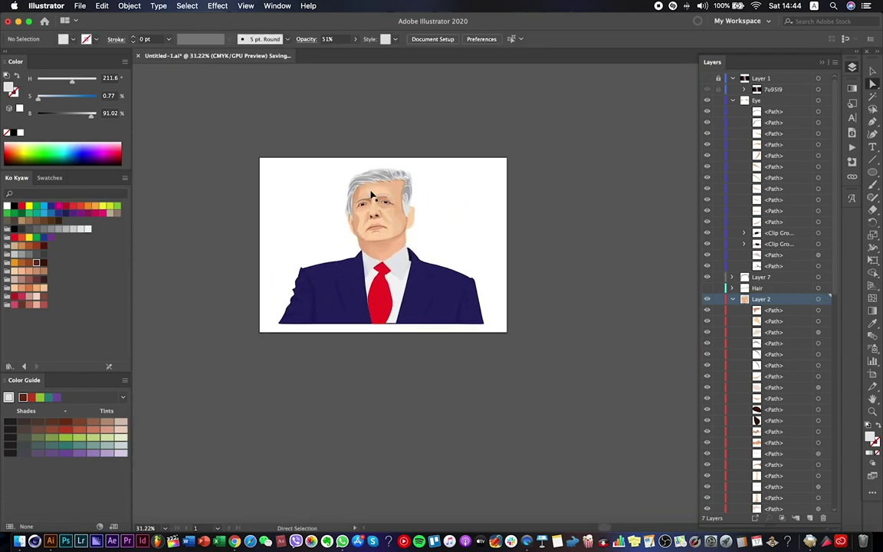
Draw thin highlight shapes along the upper middle and the outer end of the right-hand eyebrow.
scroll(371, 195, "up", 10)
key("p")
left_click(419, 243)
left_click_drag(465, 238, 490, 240)
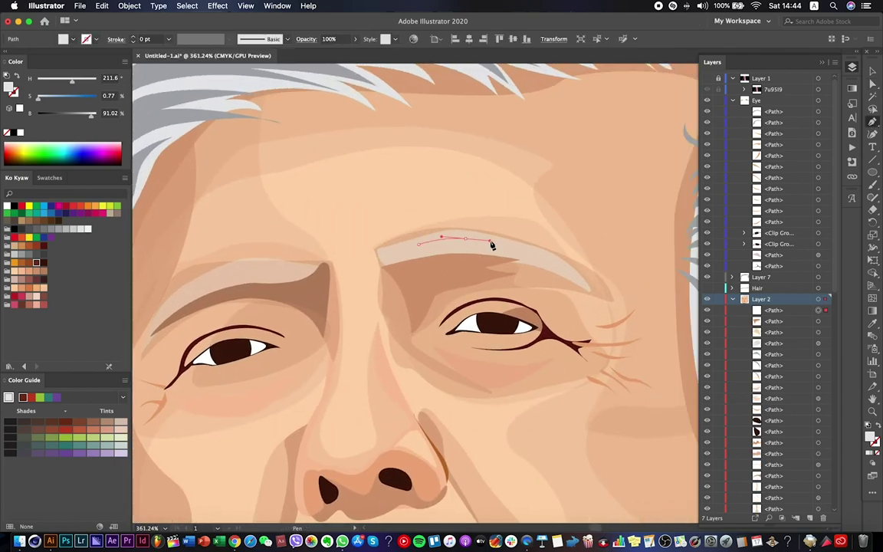
scroll(497, 244, "up", 2)
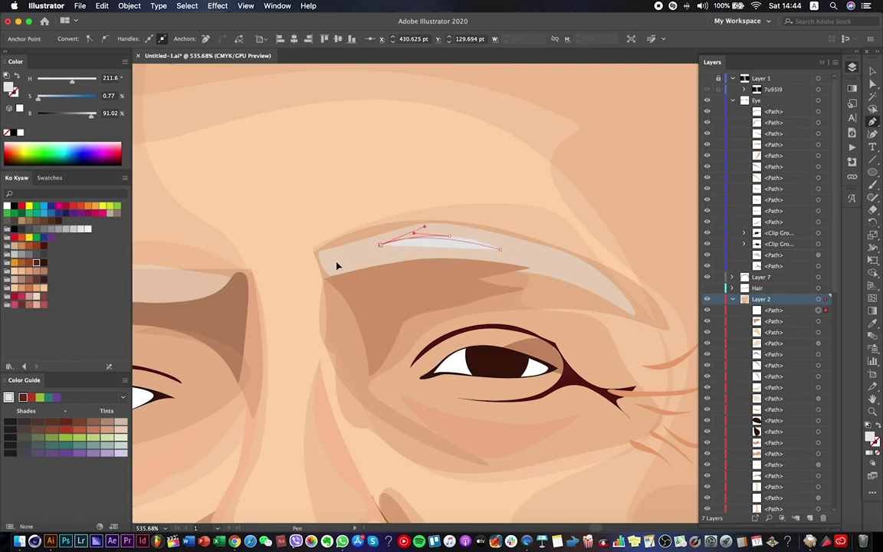
left_click(546, 257)
left_click(618, 305)
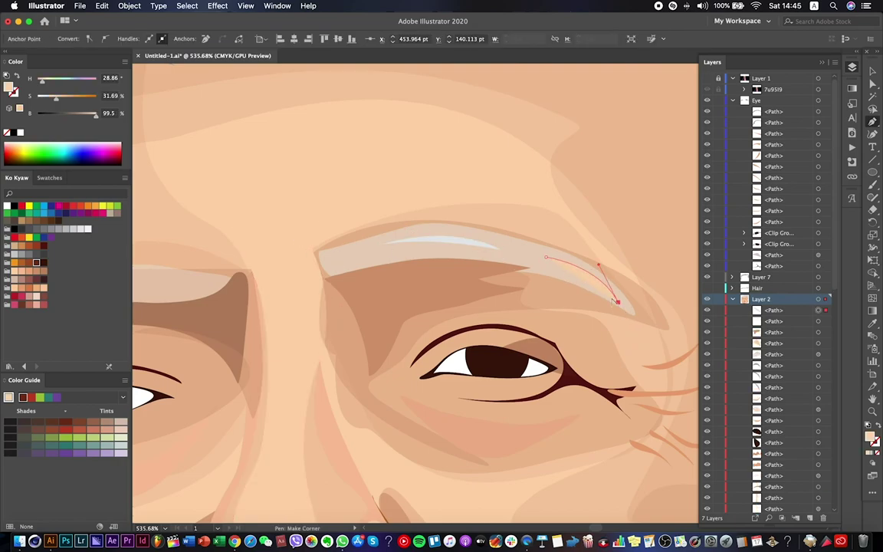
scroll(511, 250, "down", 5)
scroll(385, 290, "up", 4)
Draw thin highlight shapes along the left-hand eyebrow from its inner part to its outer end, and deselect them.
left_click(366, 267)
left_click(429, 236)
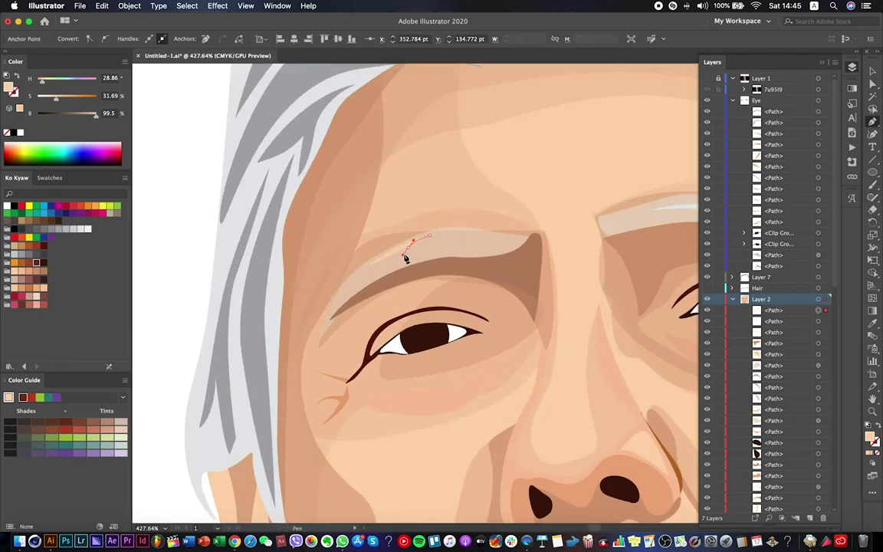
left_click(507, 238)
left_click(464, 243)
left_click_drag(357, 286, 318, 327)
key("Escape")
scroll(364, 277, "down", 10)
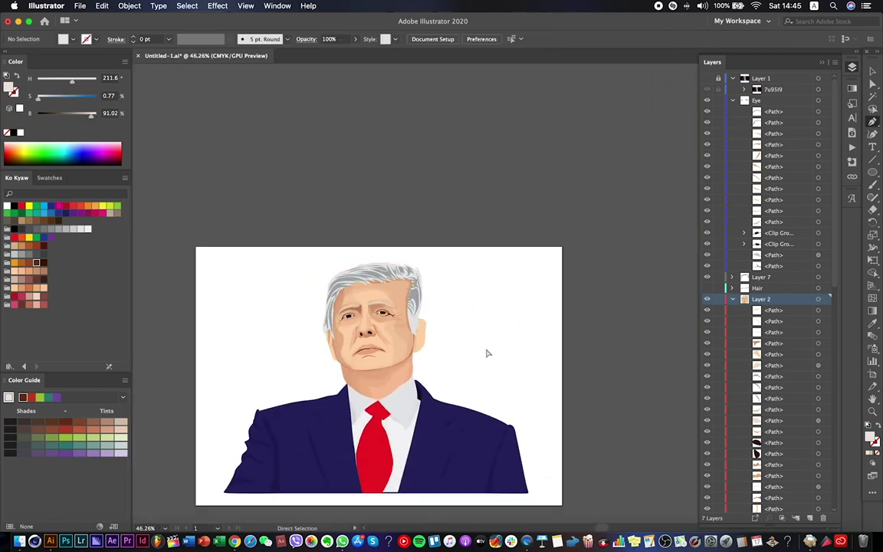
Recolour the left-hand eyebrow's peach highlight with the light grey sampled from the right-hand eyebrow, deselect it, and save.
scroll(328, 312, "up", 6)
left_click(423, 304, "super")
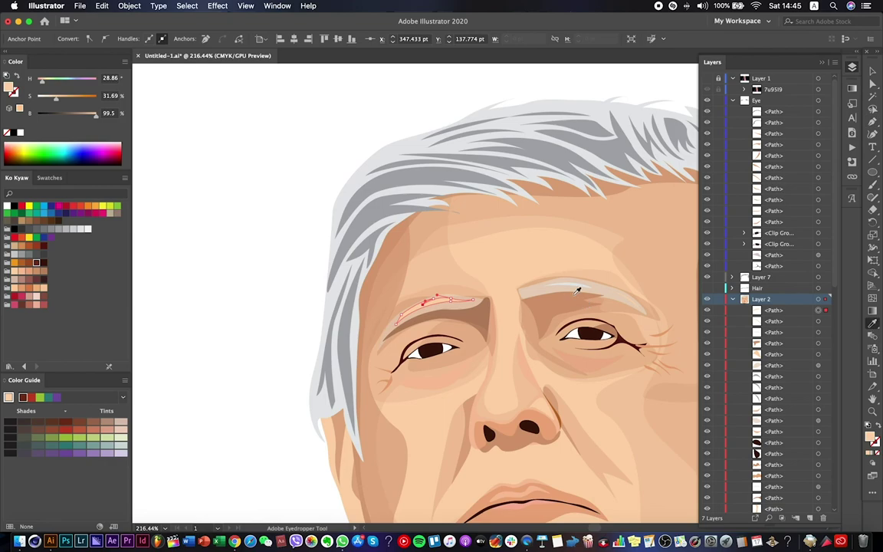
left_click(578, 289)
scroll(571, 295, "down", 8)
key("Escape")
key("super+s")
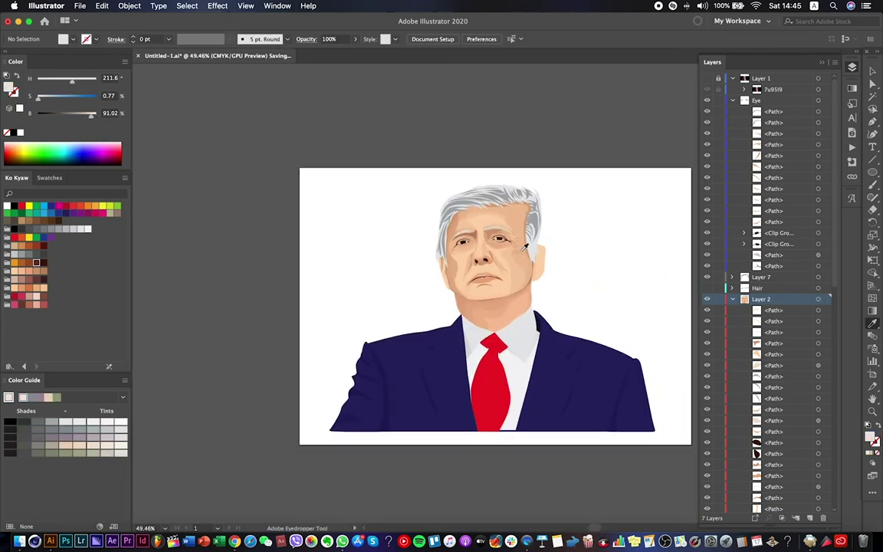
Place a copy of the translucent brown eyelid shade over the inner corner of the right-hand eye.
scroll(526, 245, "up", 4)
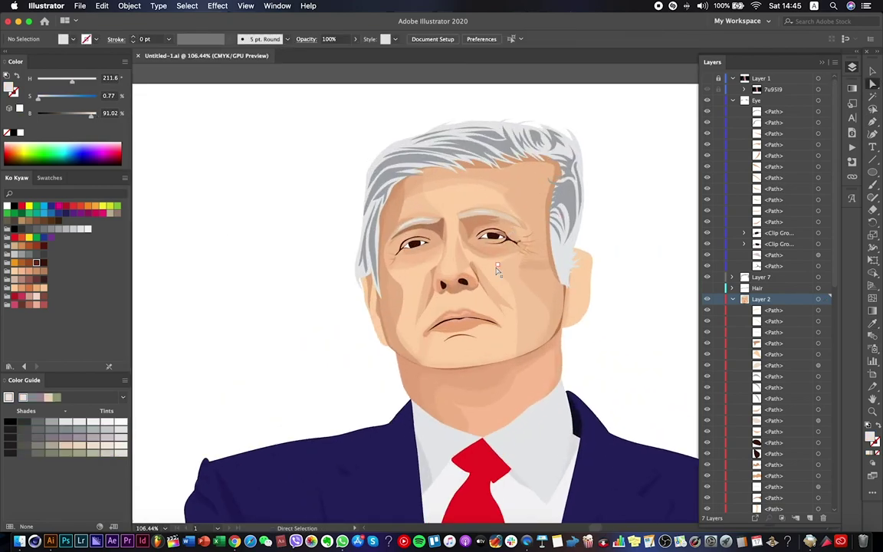
scroll(497, 270, "up", 5)
key("super+shift+w")
key("super+shift+w")
scroll(529, 192, "up", 3)
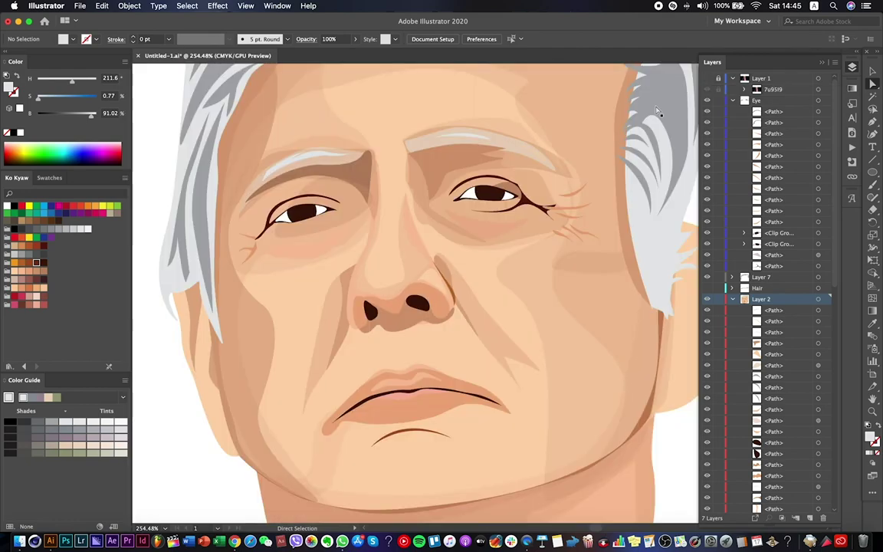
left_click(414, 196)
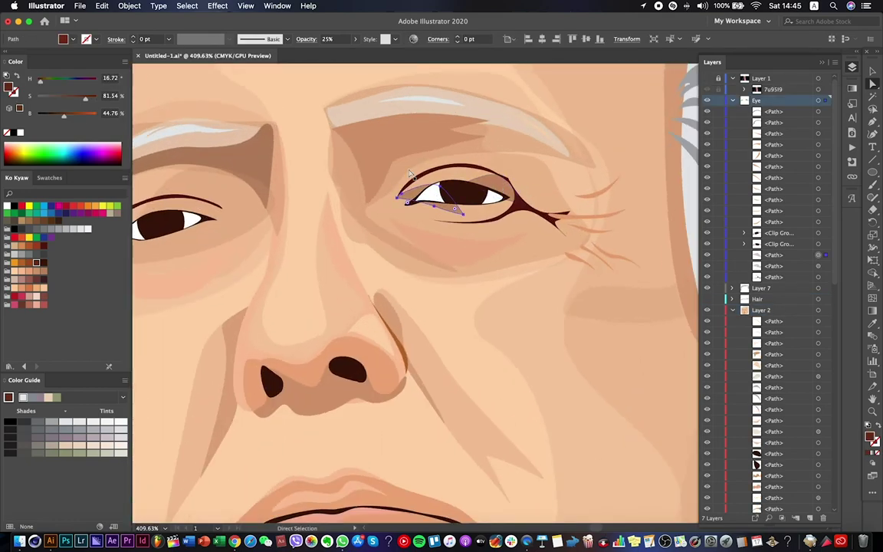
scroll(417, 172, "up", 3)
Reshape the inner-corner shade to follow the upper lid line and lower lid of the right-hand eye, and save.
left_click(519, 250)
left_click_drag(460, 244, 405, 241)
left_click_drag(448, 192, 480, 180)
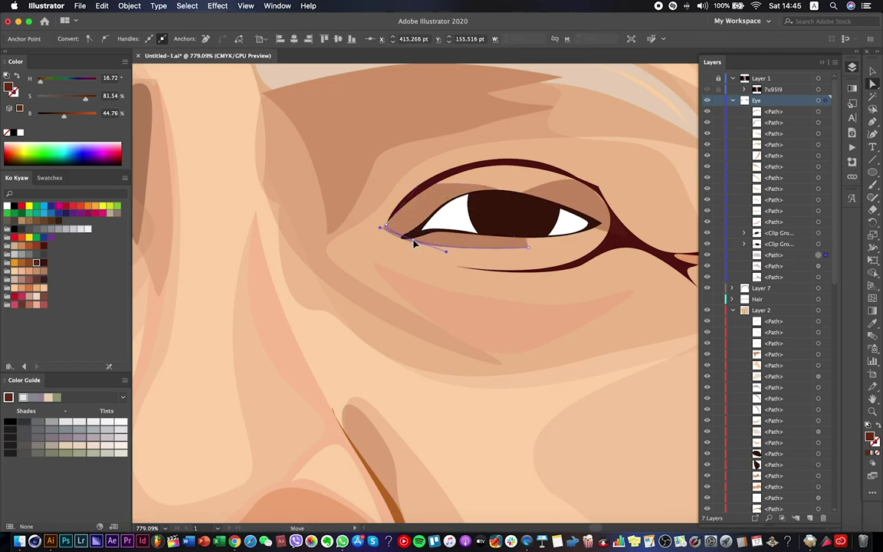
left_click(457, 248)
left_click_drag(458, 252, 407, 244)
key("super+0")
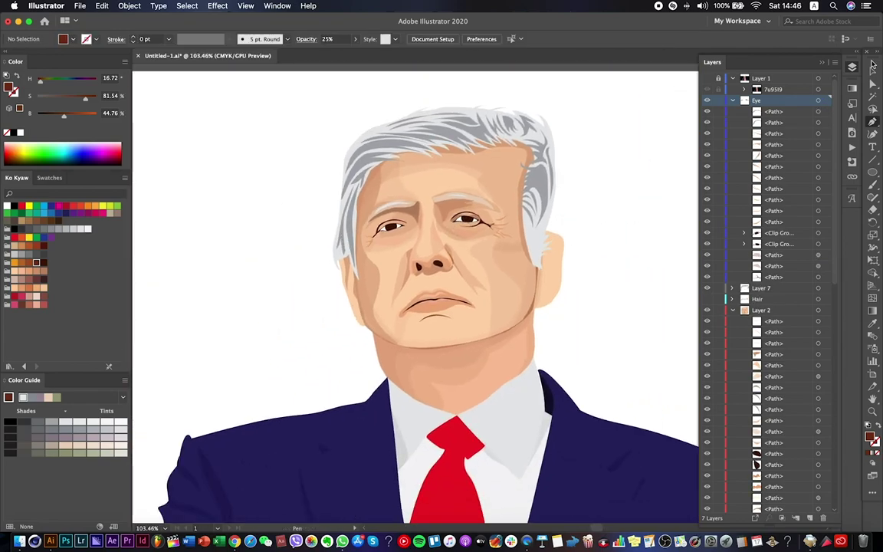
key("super+s")
Add a copy of the brown shade to the left-hand eye and fit its end to the outer corner.
scroll(392, 207, "up", 5)
key("super+f")
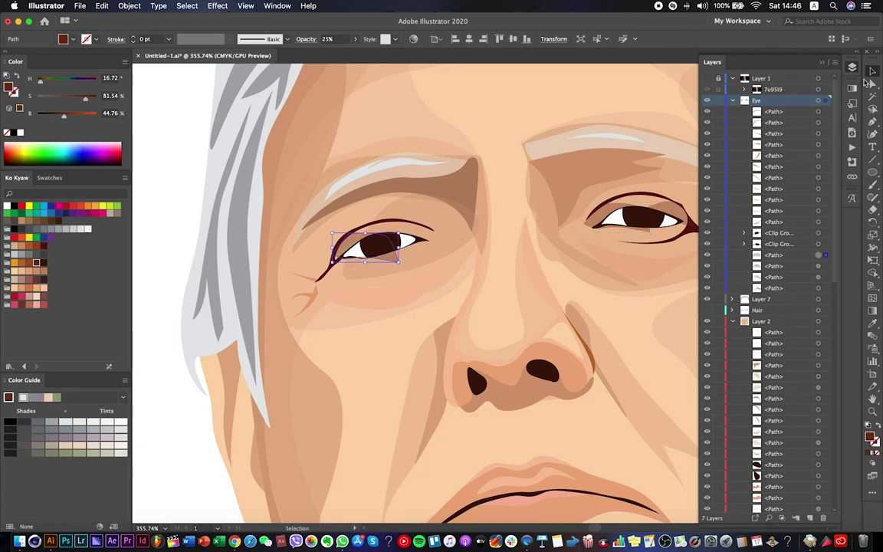
left_click(870, 82)
scroll(356, 276, "up", 3)
left_click(318, 250)
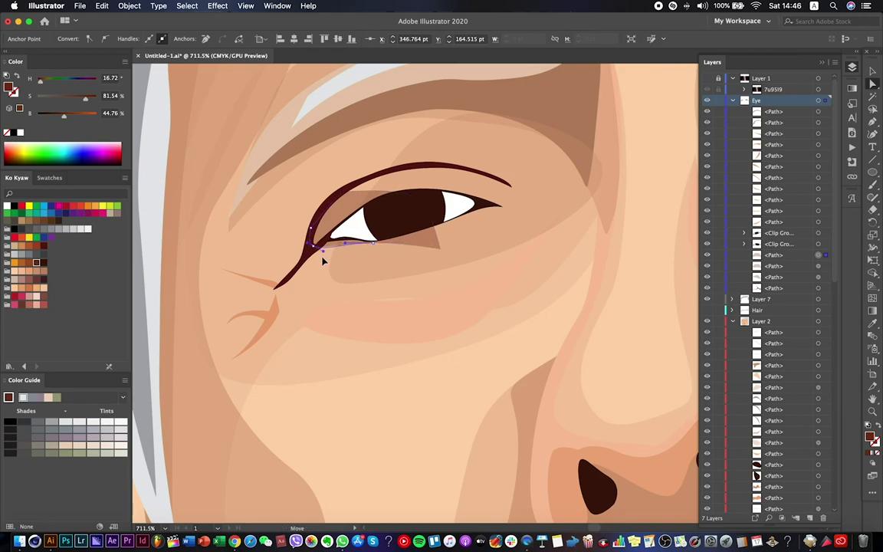
Add another brown shade at the left-hand eye's inner corner and fit it between the lid line and the eye.
key("super+f")
left_click_drag(439, 247, 503, 206)
left_click(417, 175)
left_click_drag(452, 185, 458, 188)
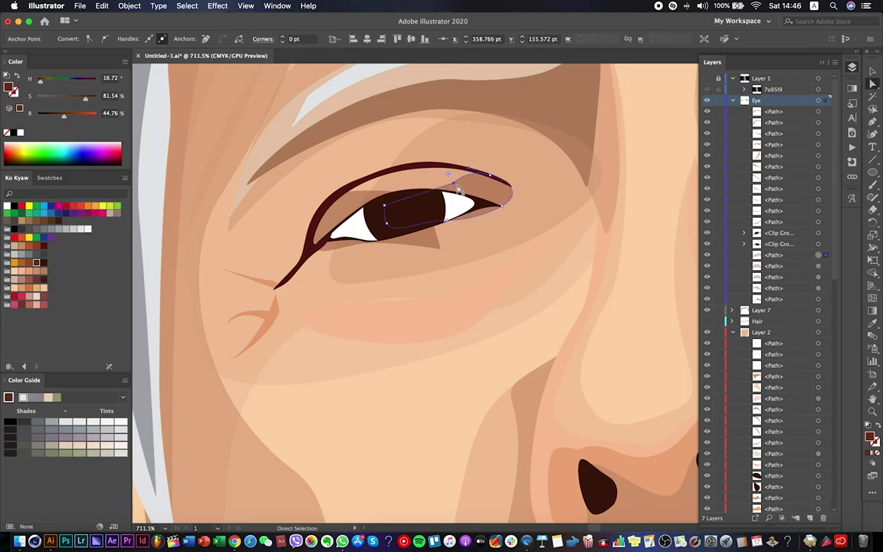
left_click(384, 204)
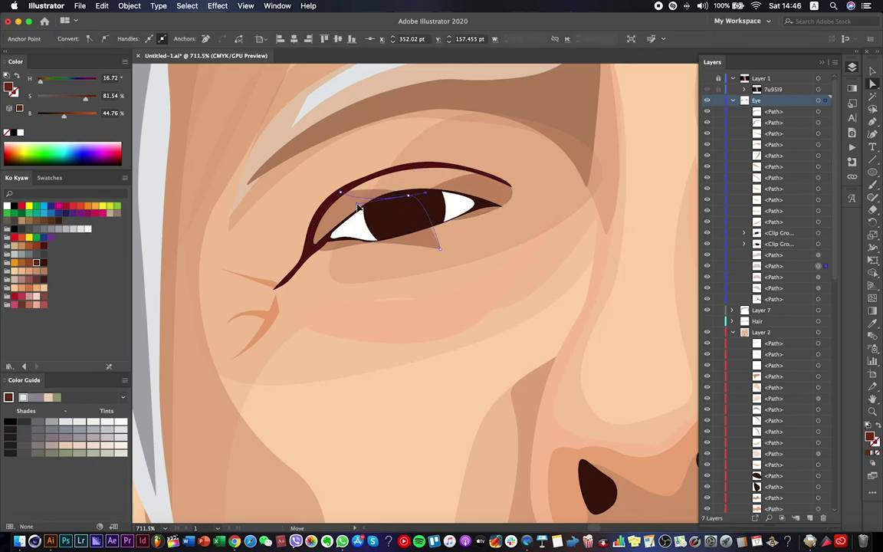
Refine the upper edges of the left-hand eye's lid shades, deselect them, and save.
key("super+0")
scroll(292, 219, "up", 5)
left_click(600, 182)
left_click(626, 162)
key("super+0")
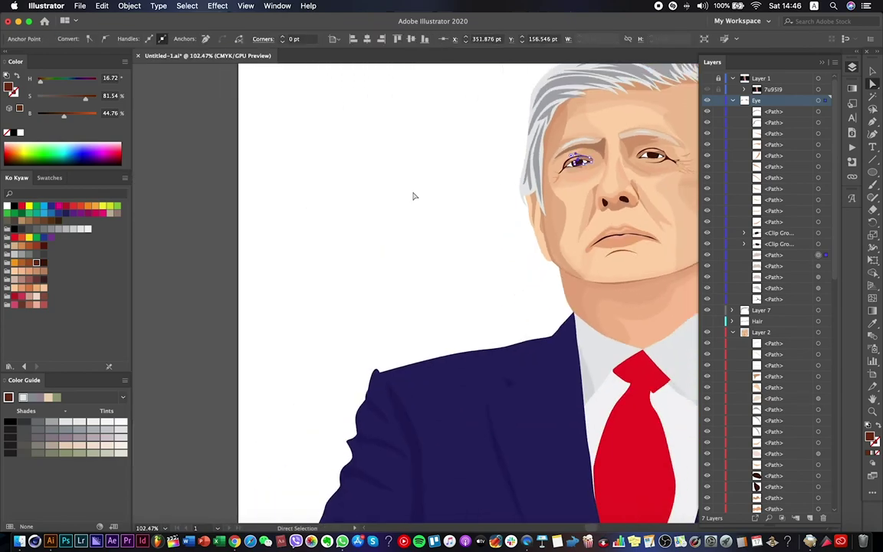
key("super+shift+a")
key("super+s")
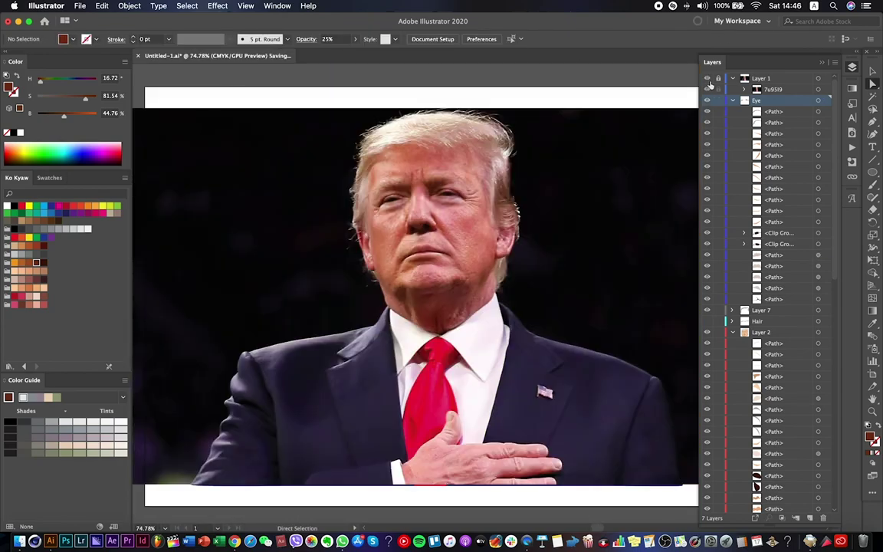
Add a translucent brown shade between the left-hand eyebrow and the inner part of the upper lid line.
scroll(391, 173, "up", 5)
left_click(434, 290)
key("p")
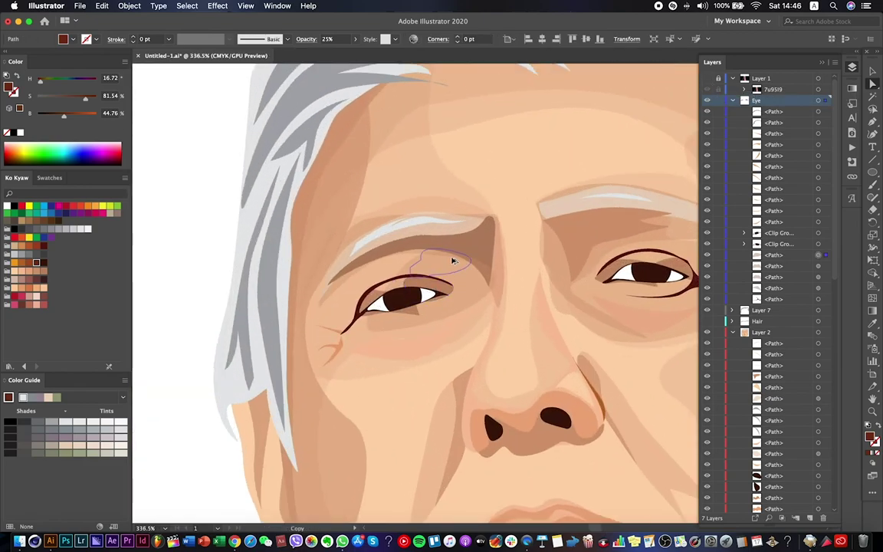
left_click(410, 266)
left_click(420, 258)
left_click(459, 250)
left_click(469, 258)
left_click(464, 266)
left_click(438, 272)
Reshape the new shade from the upper lid line to the eye socket's inner corner beside the nose, deselect, and save.
scroll(411, 270, "up", 4)
left_click(396, 293)
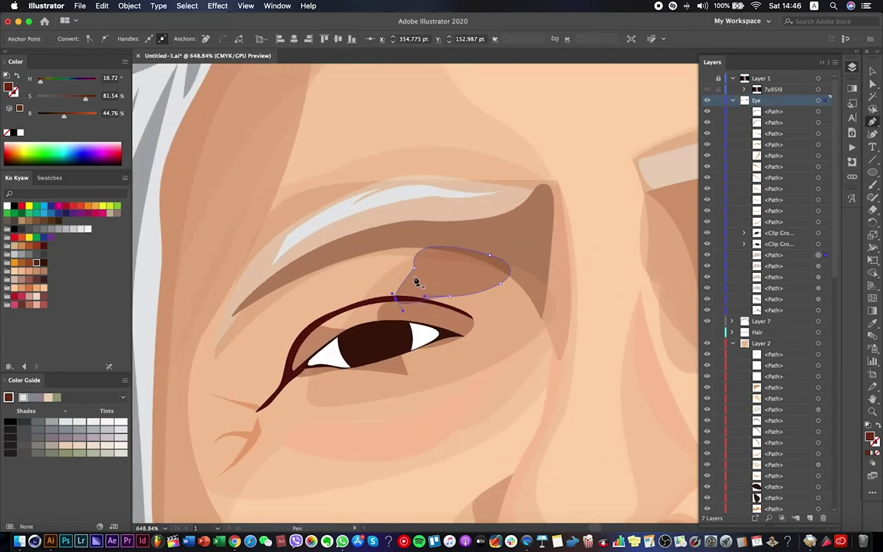
left_click(421, 278)
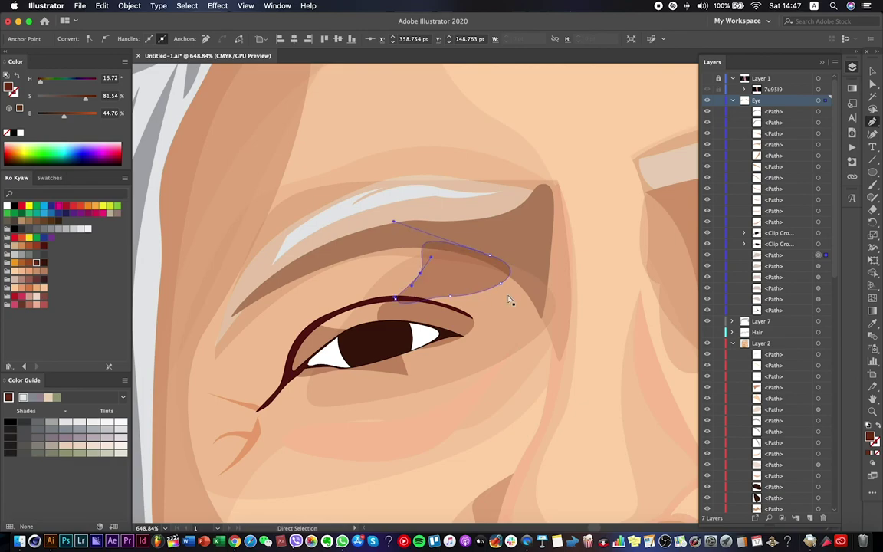
left_click_drag(538, 322, 546, 327)
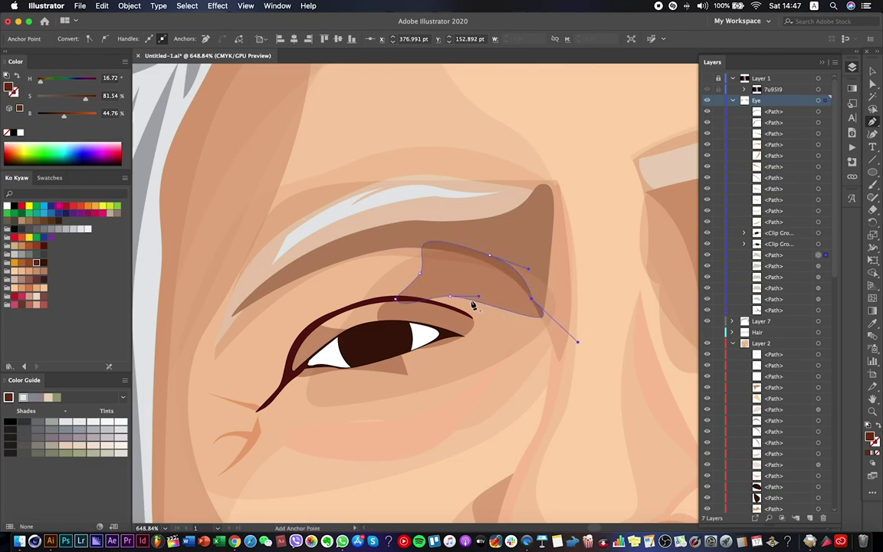
key("super+shift+a")
scroll(475, 337, "down", 10)
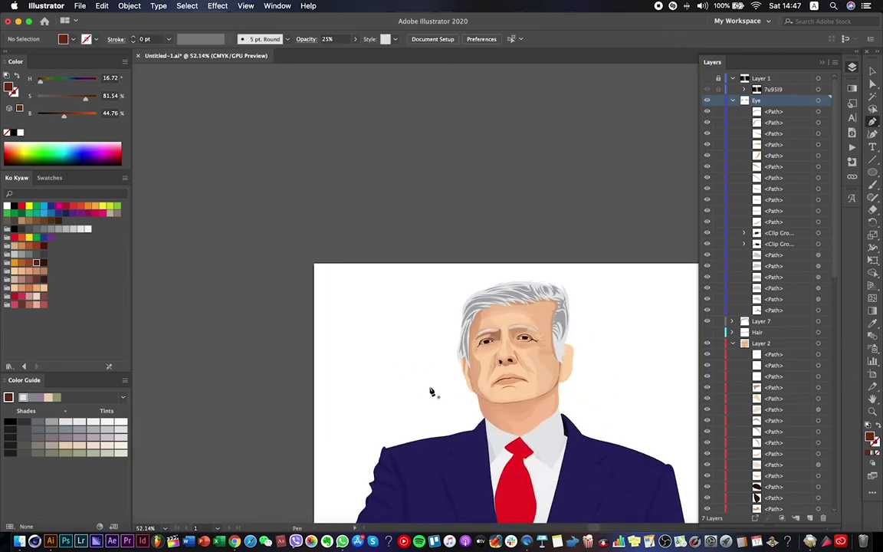
scroll(494, 381, "up", 2)
left_click(707, 89)
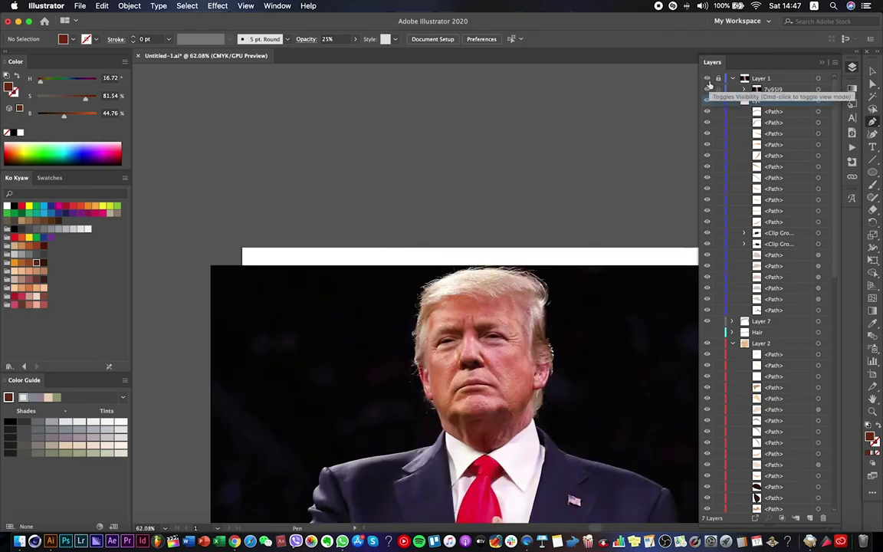
left_click(707, 89)
key("super+s")
Set the opacity of the shade above the left-hand eye's inner corner to 13%, deselect it, and save.
left_click(536, 289)
scroll(537, 299, "down", 3)
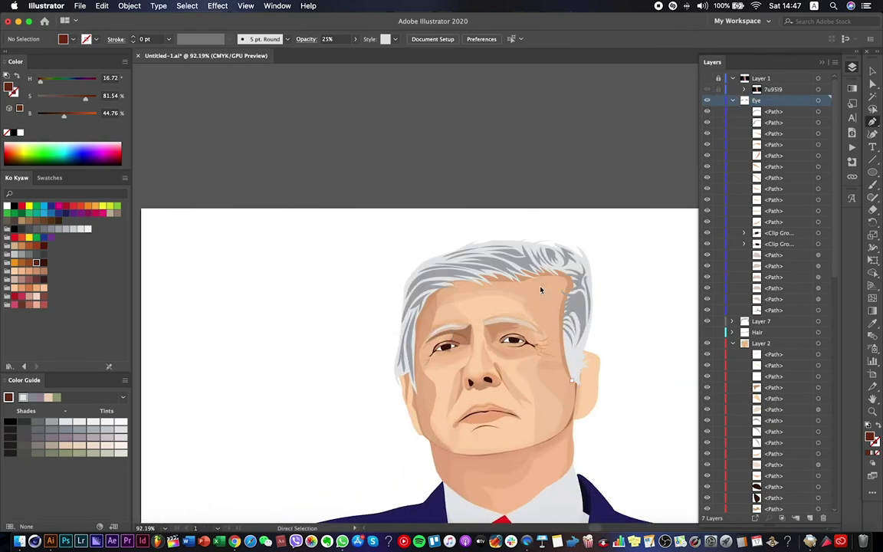
scroll(526, 314, "up", 11)
left_click(524, 276)
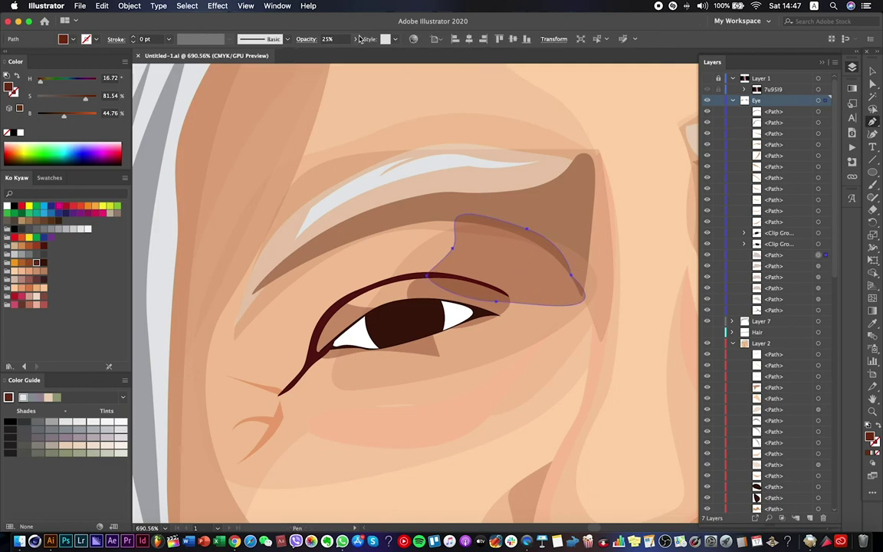
scroll(521, 177, "down", 10)
left_click(572, 134)
key("super+s")
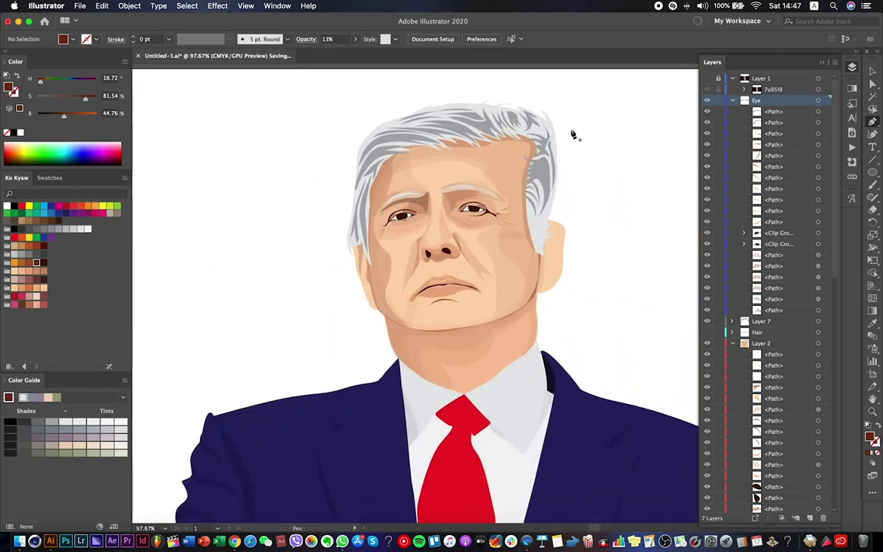
Copy the 13% shade below the right-hand eyebrow's inner end and pull its lower corner down along the nose bridge.
left_click(706, 89)
left_click(706, 89)
scroll(698, 96, "up", 2)
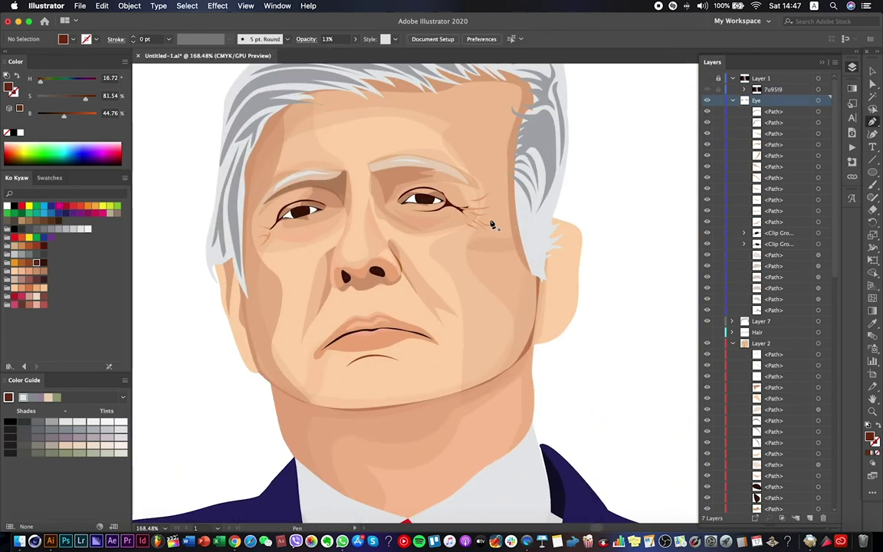
scroll(697, 96, "down", 3)
left_click(707, 89)
left_click(707, 89)
scroll(376, 237, "up", 5)
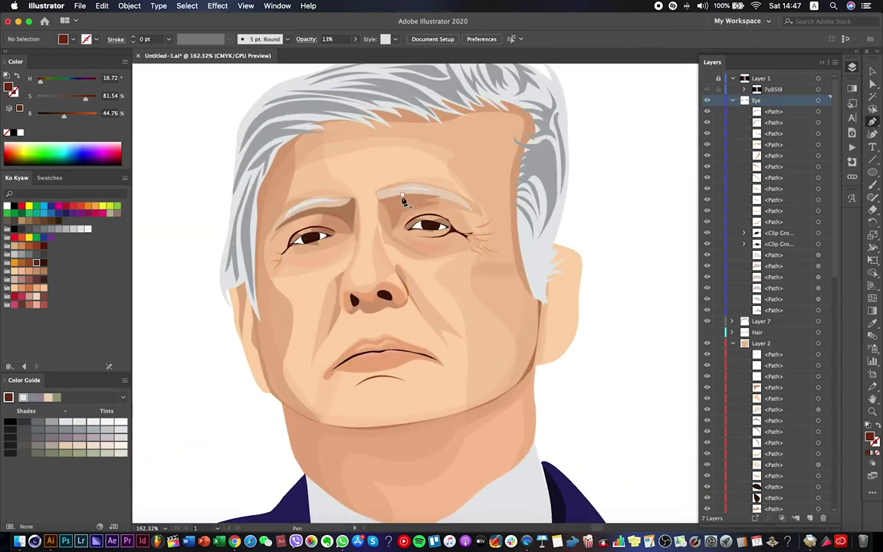
left_click(280, 216, "super")
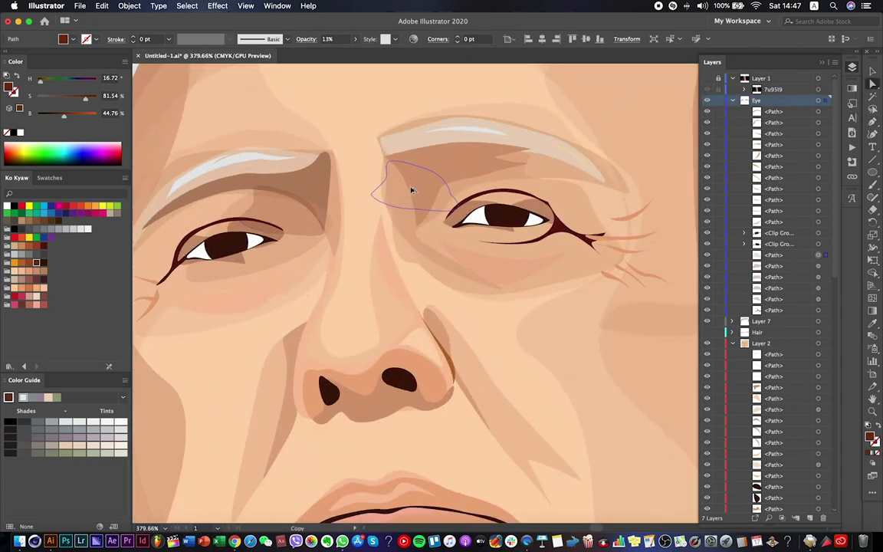
key("a")
left_click_drag(373, 193, 382, 223)
Reshape the copied shade around the right-hand eye's inner socket against the reference photo, curving its edge in beside the eye.
left_click(706, 86)
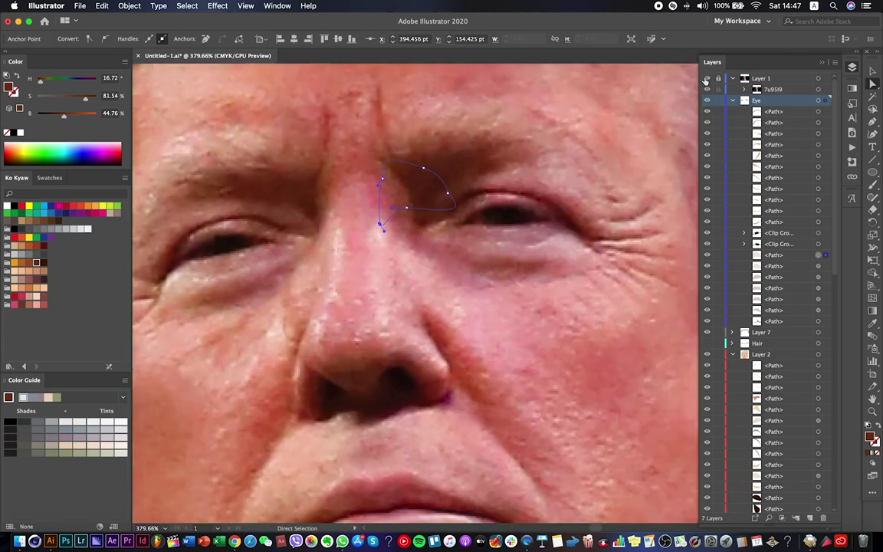
left_click(707, 88)
left_click_drag(406, 207, 424, 254)
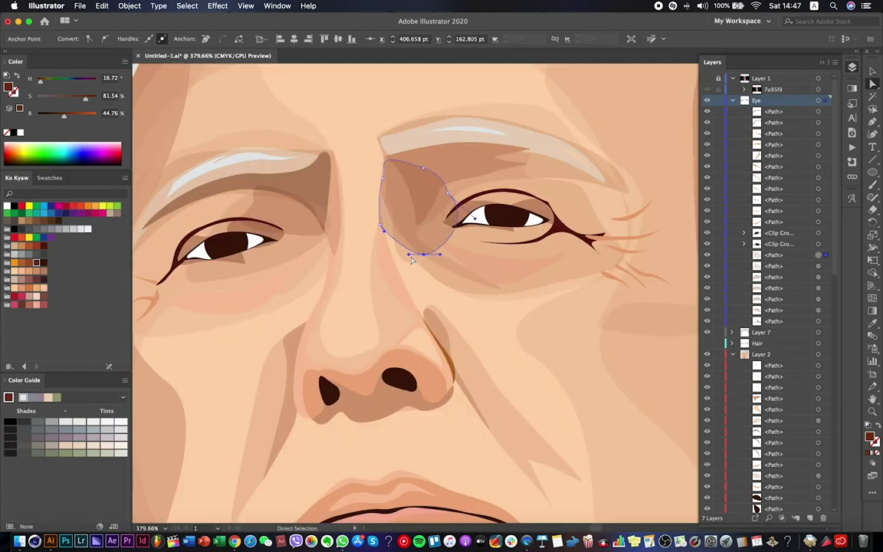
left_click(706, 88)
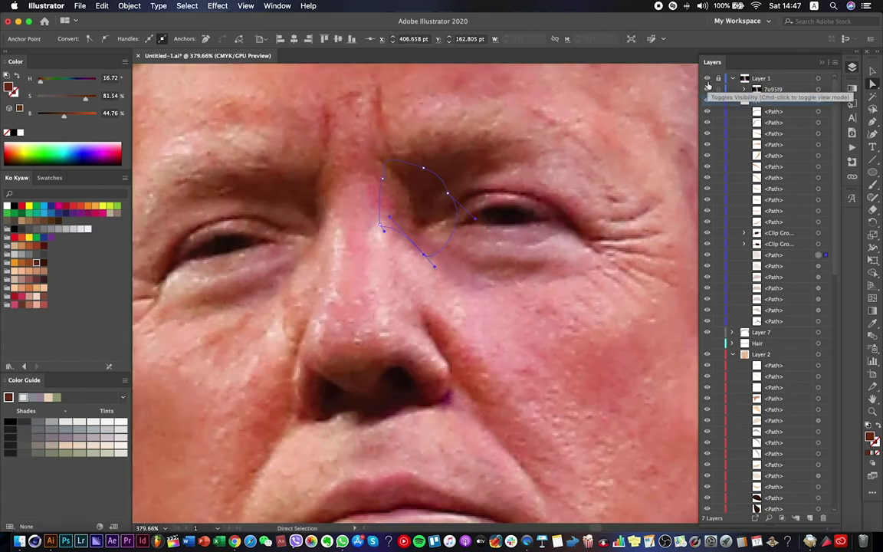
left_click(707, 88)
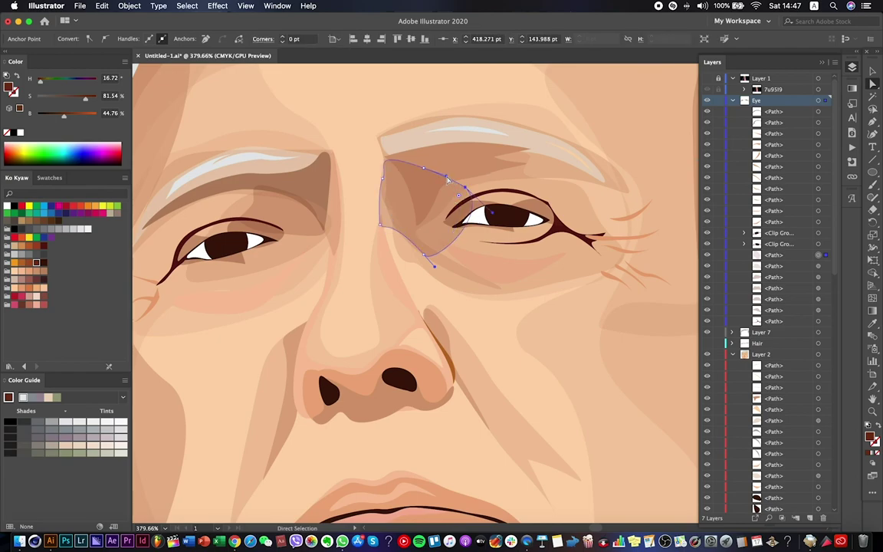
left_click_drag(452, 198, 460, 197)
left_click(454, 211)
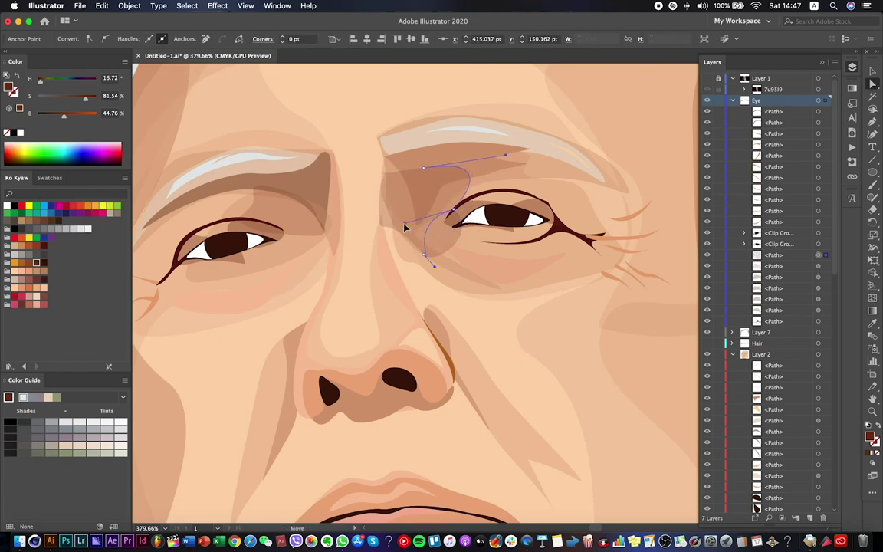
Deselect the socket shade and save the file, continuing despite the outside modification.
key("super+minus")
key("super+minus")
key("super+minus")
key("super+minus")
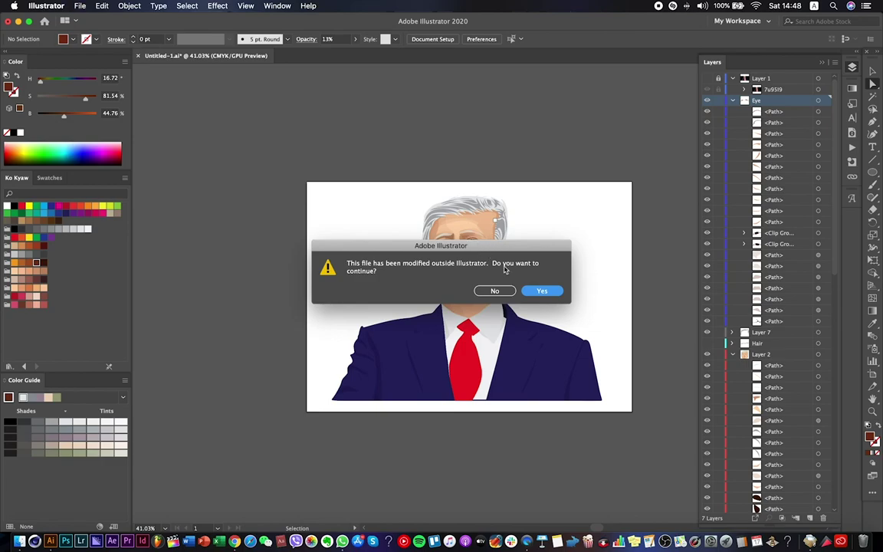
key("Return")
Refine the right-hand socket shade's tip under the eyebrow and its edge around the eye's inner corner, deselect, and save.
scroll(456, 224, "up", 10)
left_click(351, 181)
left_click_drag(352, 180, 312, 124)
left_click_drag(414, 174, 515, 206)
left_click(871, 124)
left_click_drag(473, 157, 433, 259)
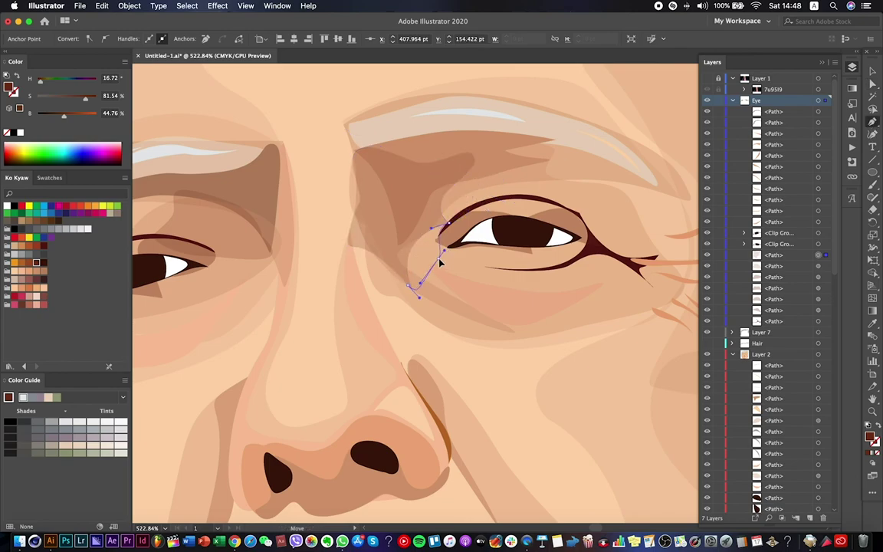
key("super+0")
left_click(577, 273)
scroll(449, 287, "up", 6)
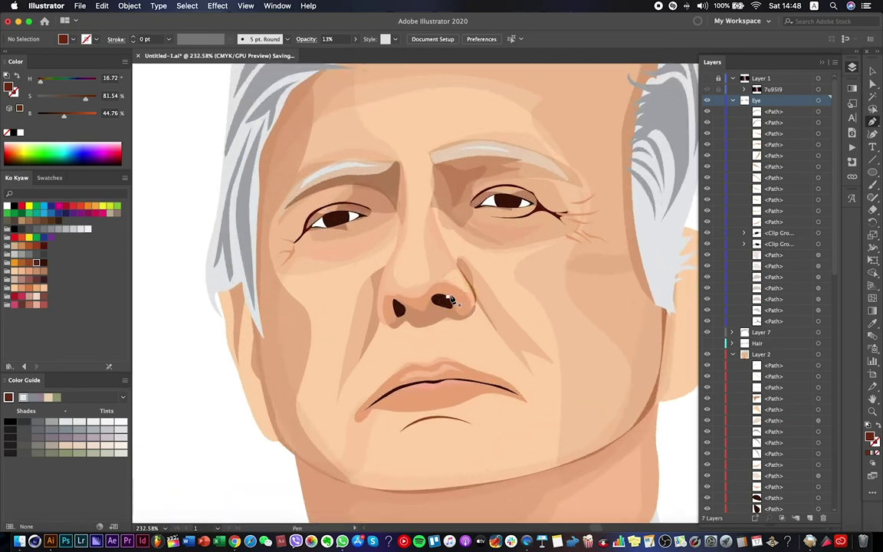
Extend the 13% shade at the right-hand eye's inner socket down the side of the nose, deselect, and save the file.
left_click(427, 196, "super")
left_click(427, 201)
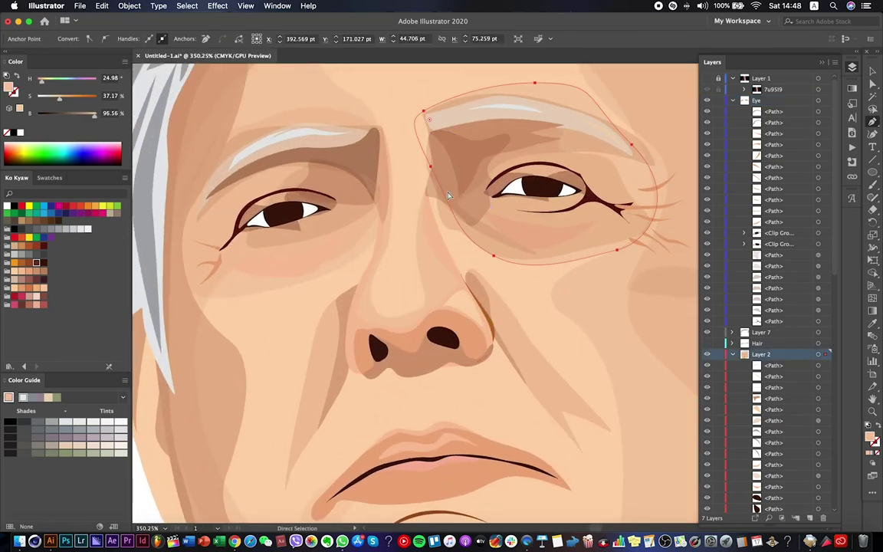
left_click(872, 83)
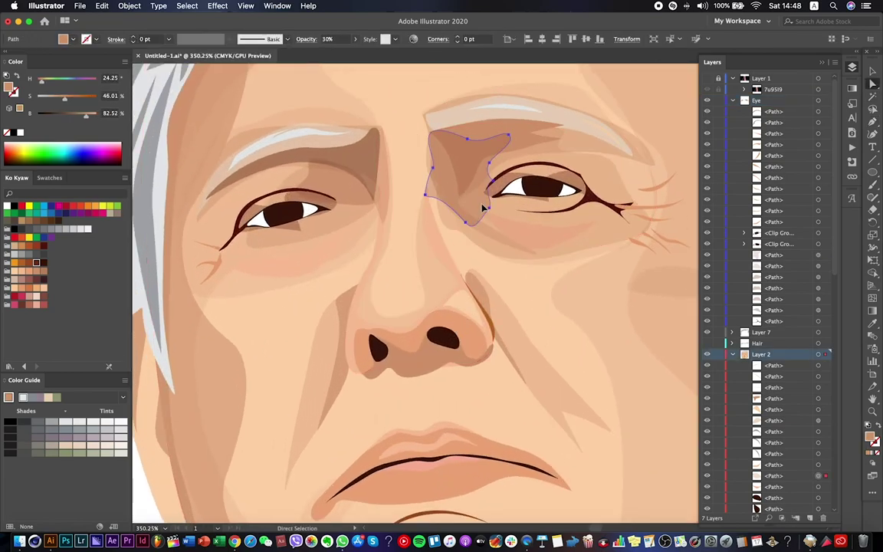
left_click(441, 277)
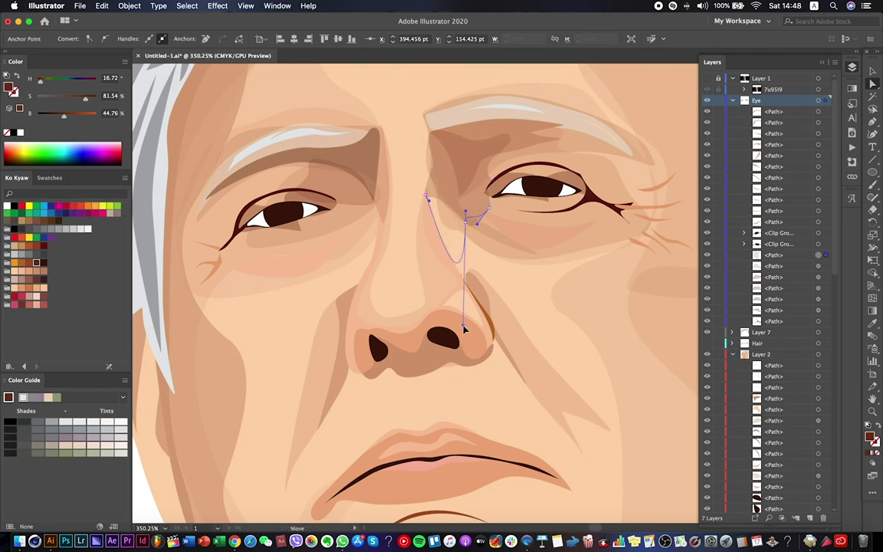
scroll(463, 328, "down", 10)
left_click(378, 354)
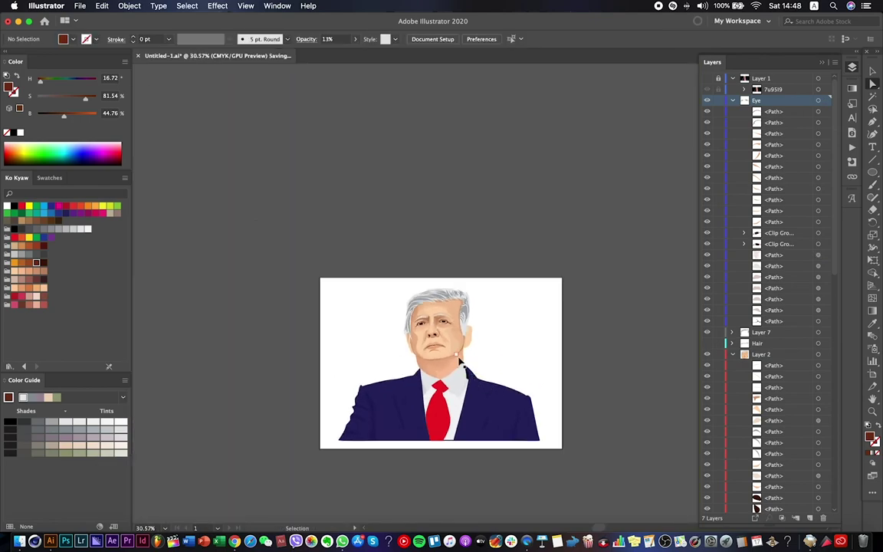
Send the 30% shade surrounding the right-hand eye backward in Layer 2's stacking order, behind the nostril shapes.
scroll(461, 361, "up", 10)
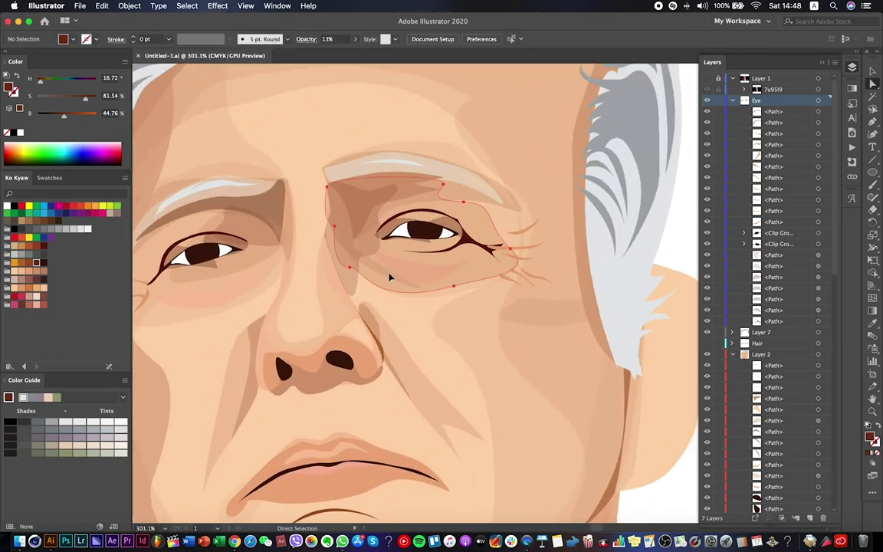
left_click(515, 275)
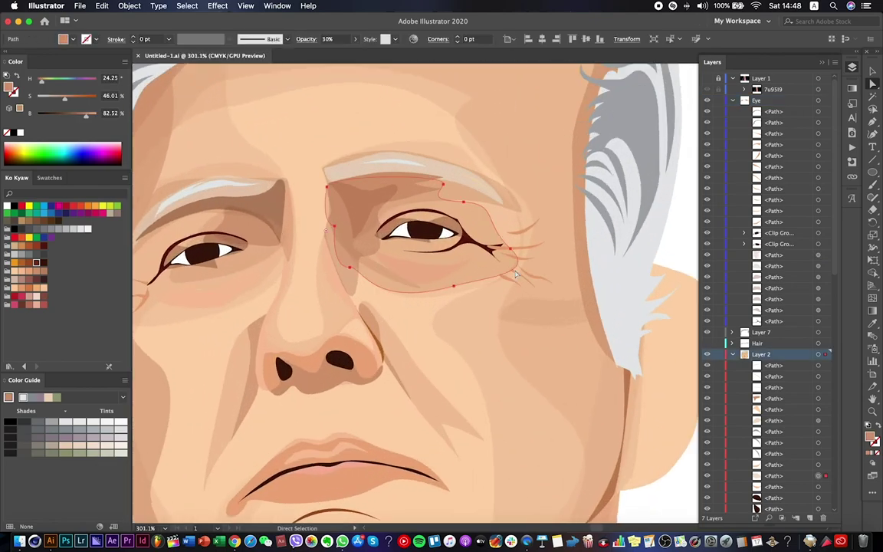
key("super+bracketleft")
key("super+bracketleft")
key("v")
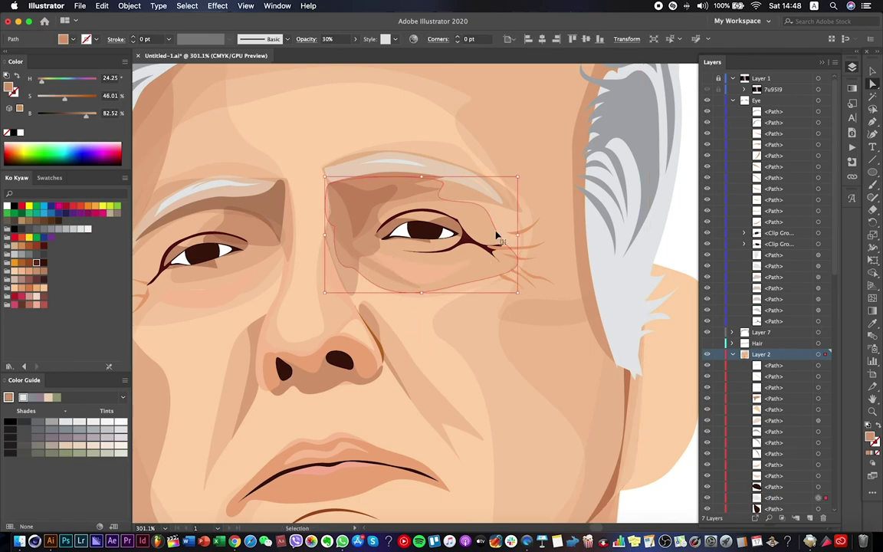
Try moving the 13% socket shade aside across the nose bridge to reach the brow shade beneath it.
left_click(390, 280)
left_click_drag(414, 289, 391, 278)
key("super+2")
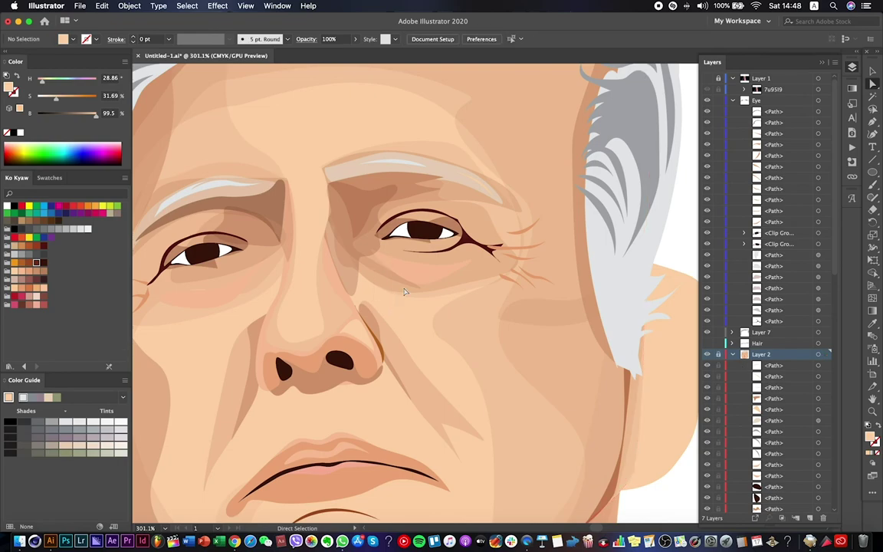
left_click(376, 258)
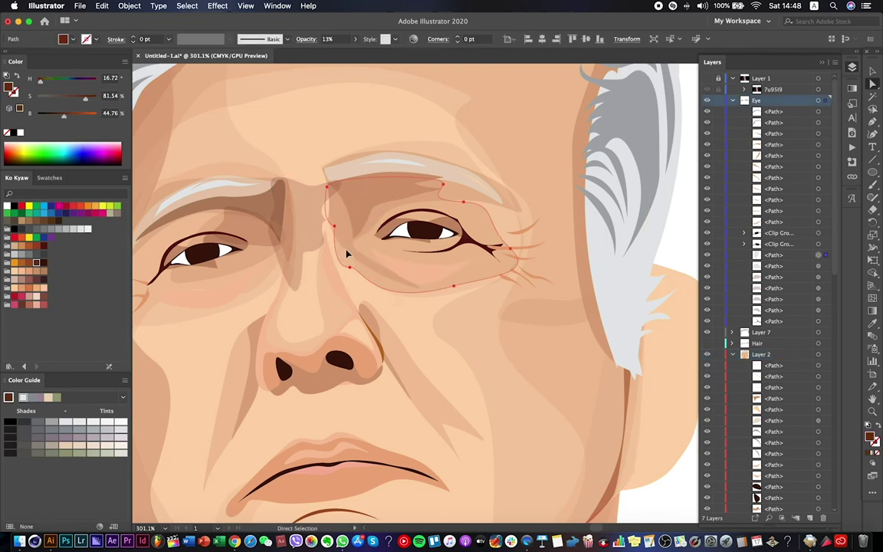
key("v")
key("a")
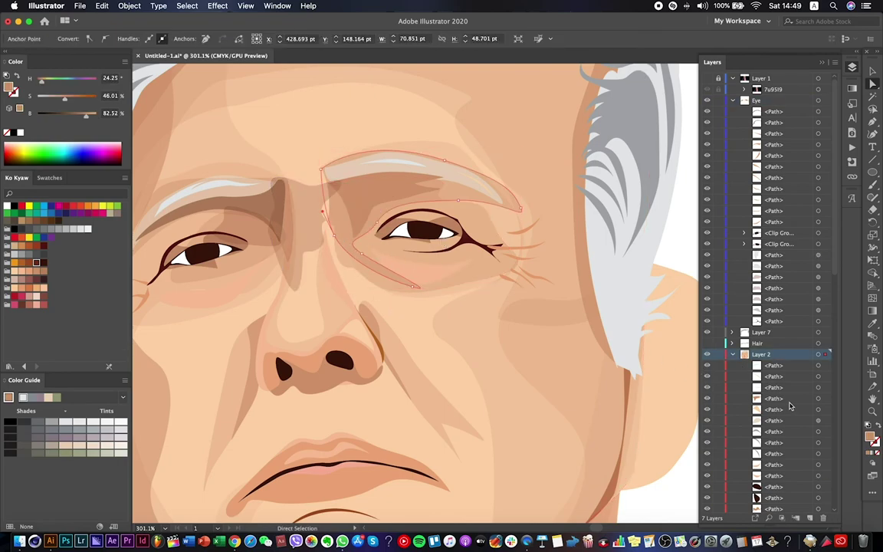
Locate the shade framing the right-hand eyebrow in Layer 2's stack and try to bring it forward.
scroll(792, 407, "down", 5)
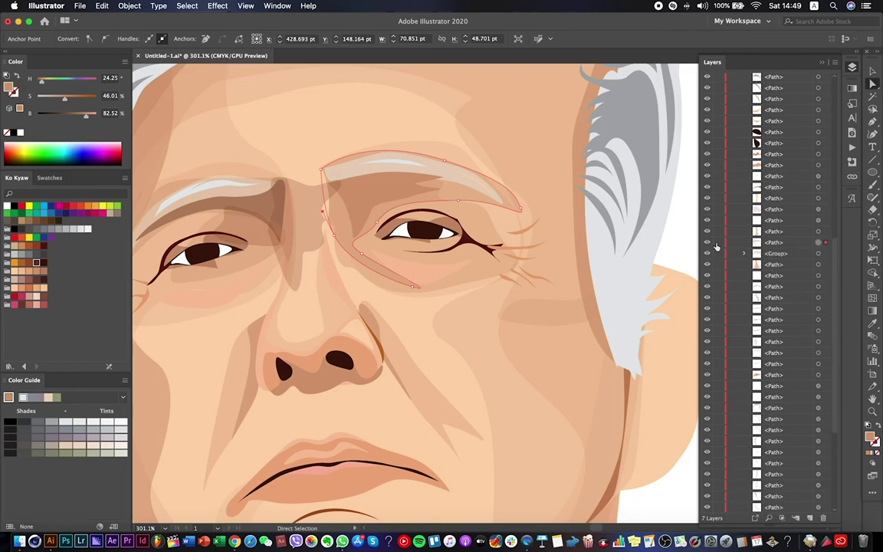
left_click(785, 243)
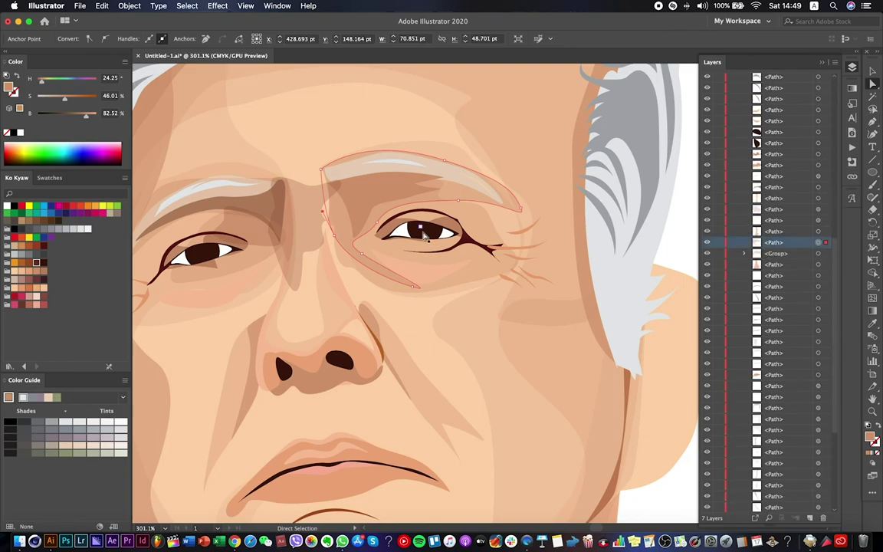
key("v")
key("super+bracketright")
key("super+bracketright")
left_click_drag(349, 230, 367, 235)
Bring the 36% shade framing the right-hand eyebrow forward in Layer 2 to just below the nostril shapes, and deselect it.
left_click(644, 250)
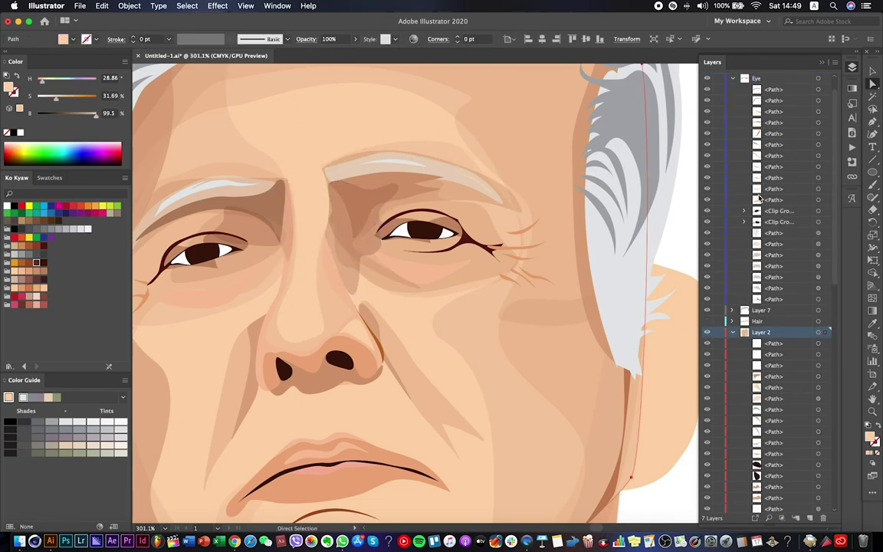
scroll(759, 198, "down", 5)
scroll(790, 355, "down", 6)
left_click(441, 253)
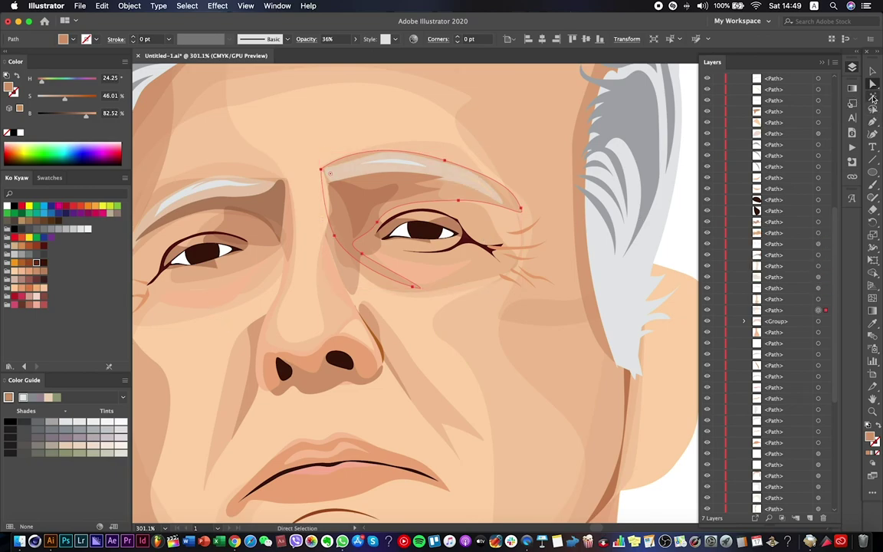
left_click(612, 285)
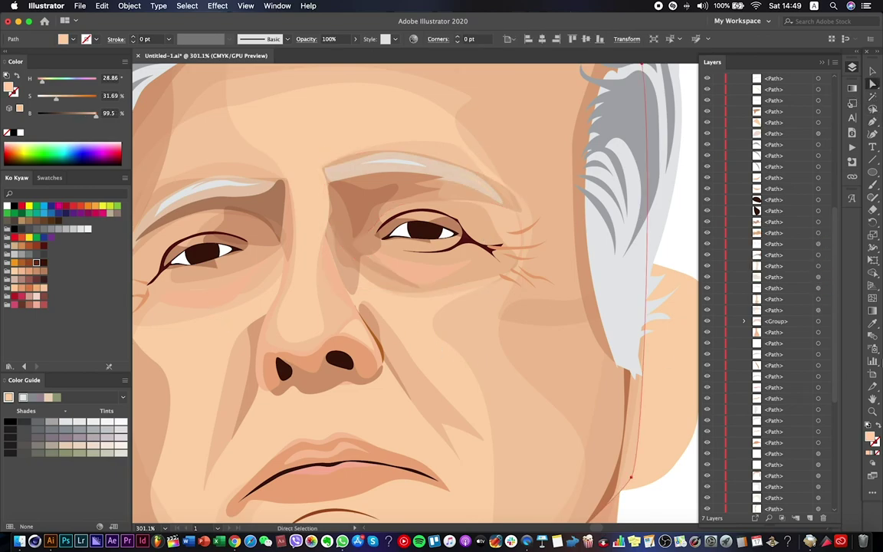
left_click(666, 250)
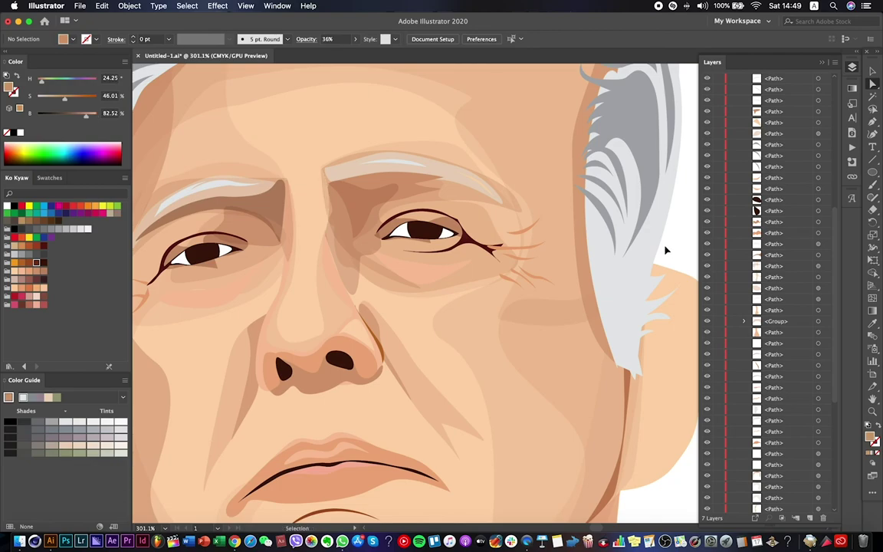
key("F12")
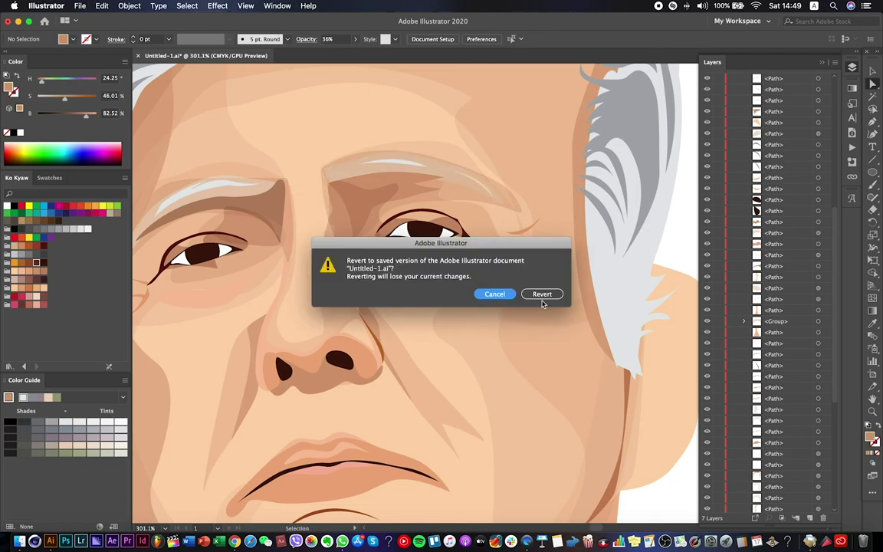
left_click(494, 294)
Adjust the 36% brow shade's curve below the right-hand eye's inner corner and save the file.
key("a")
left_click(360, 264)
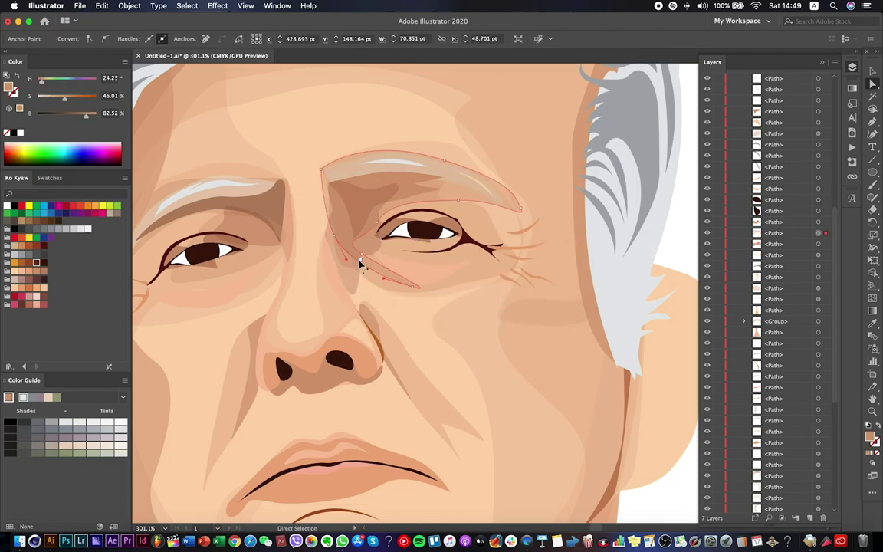
left_click(395, 311)
key("super+0")
key("super+s")
scroll(376, 246, "up", 5)
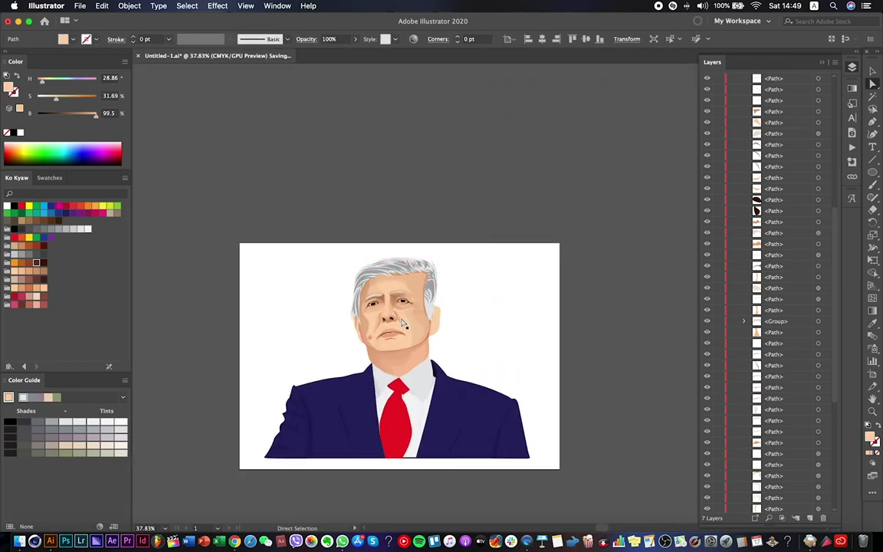
Select the 13% shade at the right-hand eye's inner socket and send it to the bottom of the Eye layer.
left_click(376, 246)
scroll(376, 246, "up", 3)
left_click(365, 239)
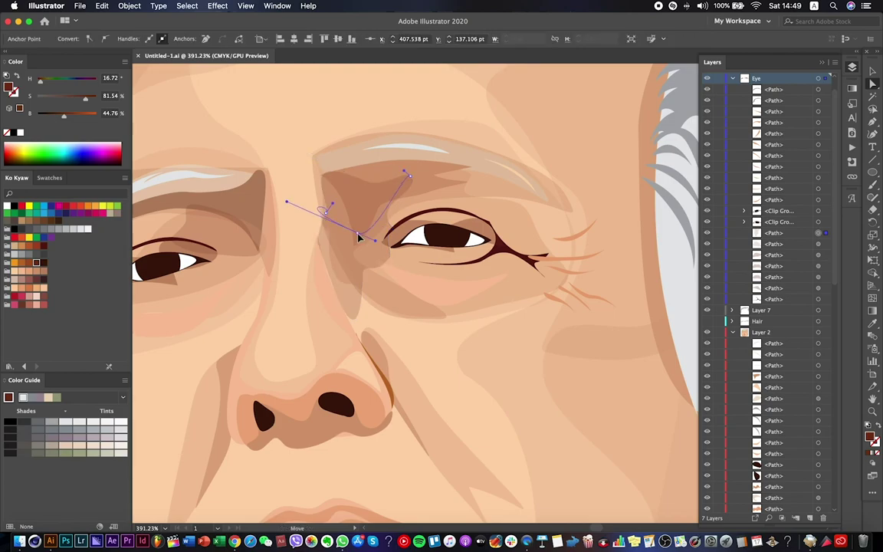
left_click_drag(365, 238, 367, 184)
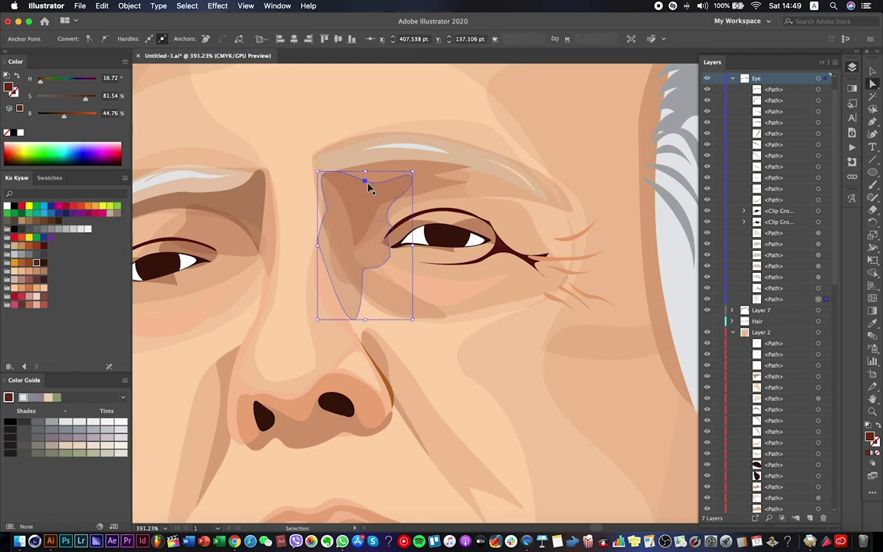
key("a")
Move the inner socket shade out of the Eye layer into Layer 2, among the nostril shapes.
scroll(368, 188, "down", 3)
scroll(803, 173, "down", 10)
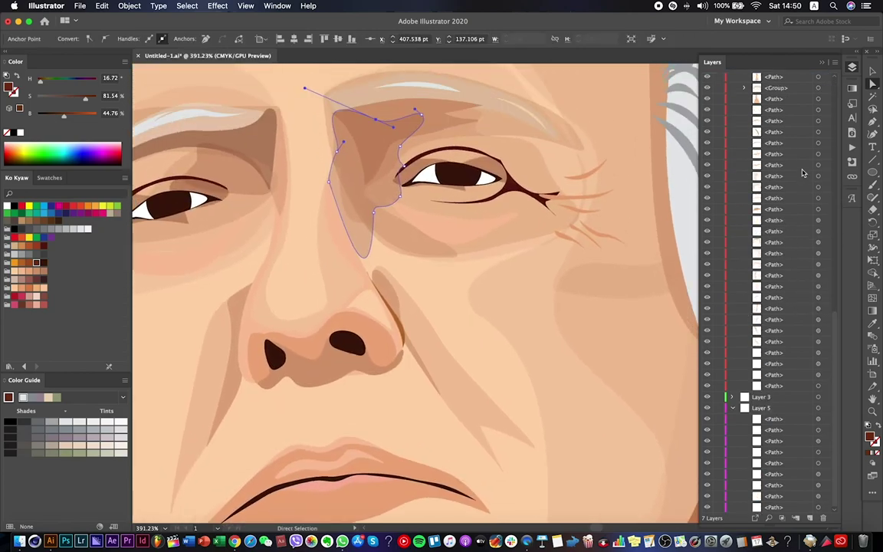
scroll(789, 268, "up", 4)
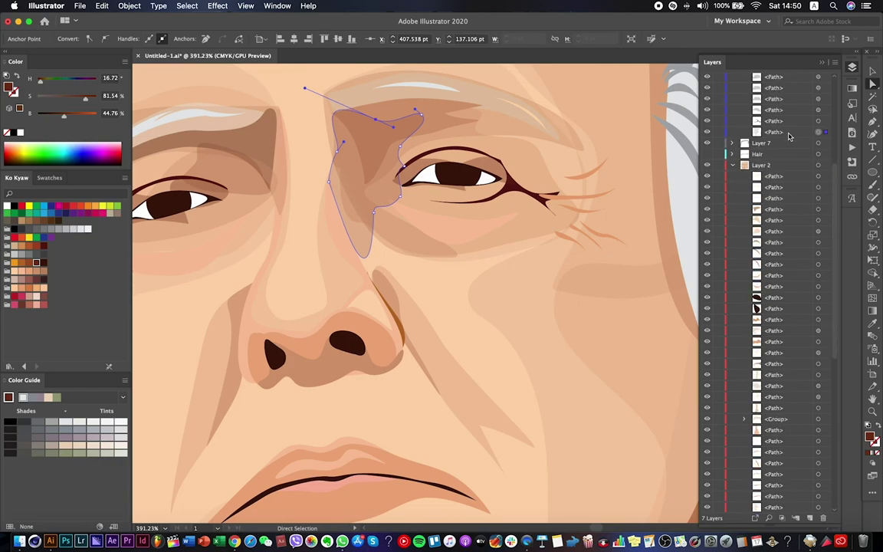
scroll(471, 296, "down", 5)
key("v")
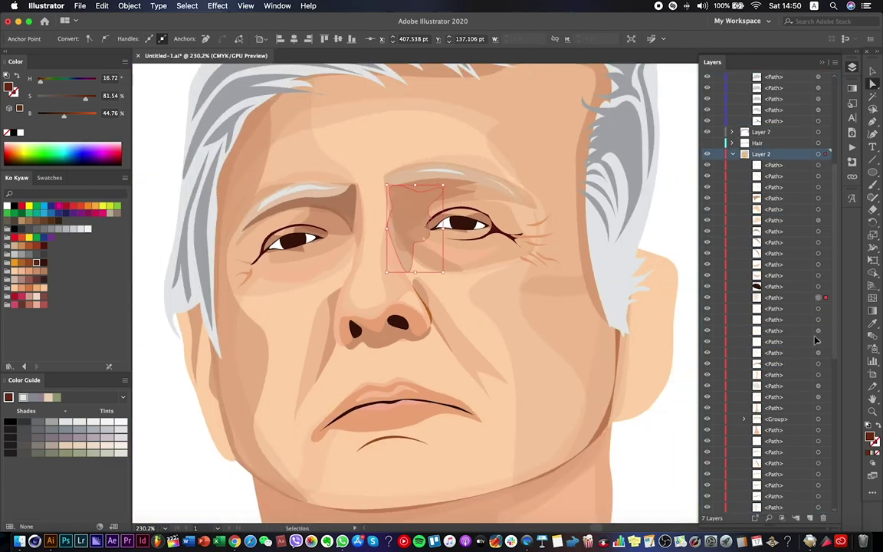
Bring the inner socket shade forward to near the top of Layer 2 and lower its opacity to 7%.
key("super+bracketright")
key("super+bracketright")
key("super+bracketright")
key("super+bracketright")
key("a")
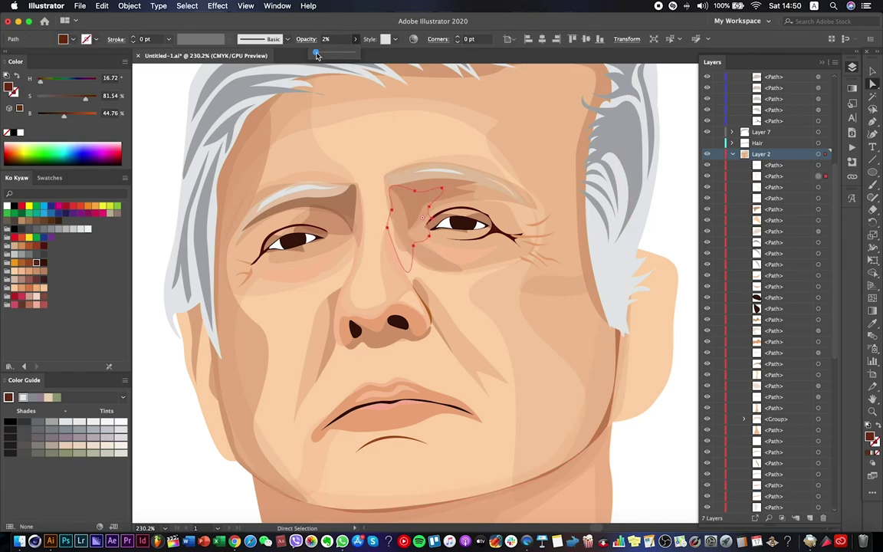
Refine the inner socket shade's edge along the nose bridge, deselect it, and save the file.
left_click(388, 233)
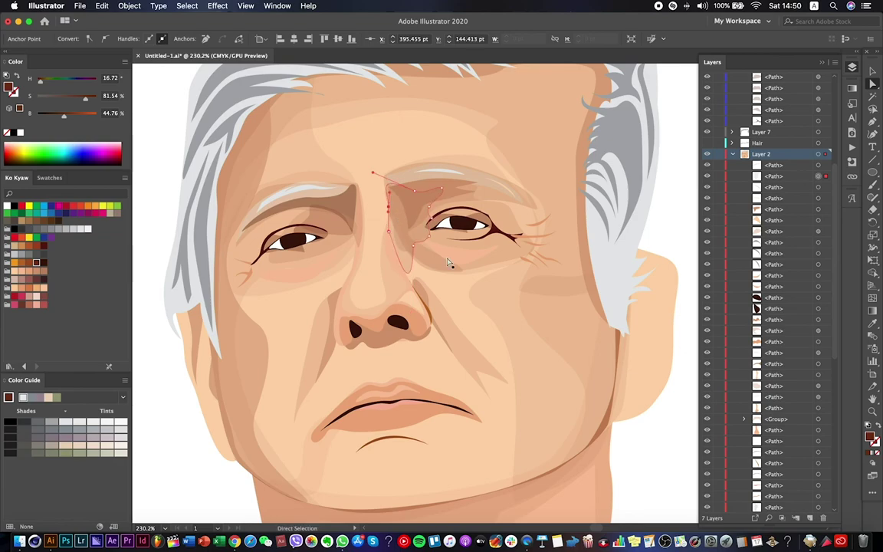
key("super+shift+a")
key("super+0")
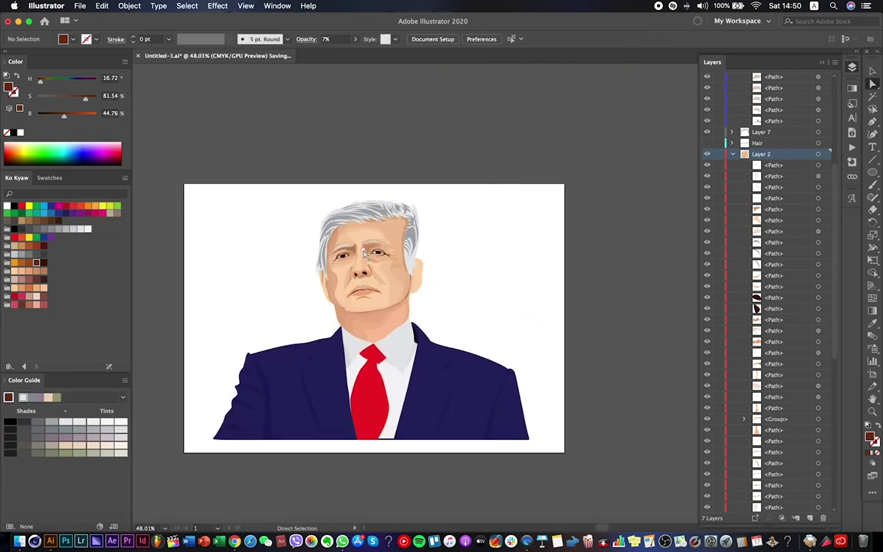
Reshape the lower tip of the 36% brow shade into a smooth curve beneath the right-hand eye, deselect, and save.
scroll(363, 254, "up", 5)
left_click(365, 251)
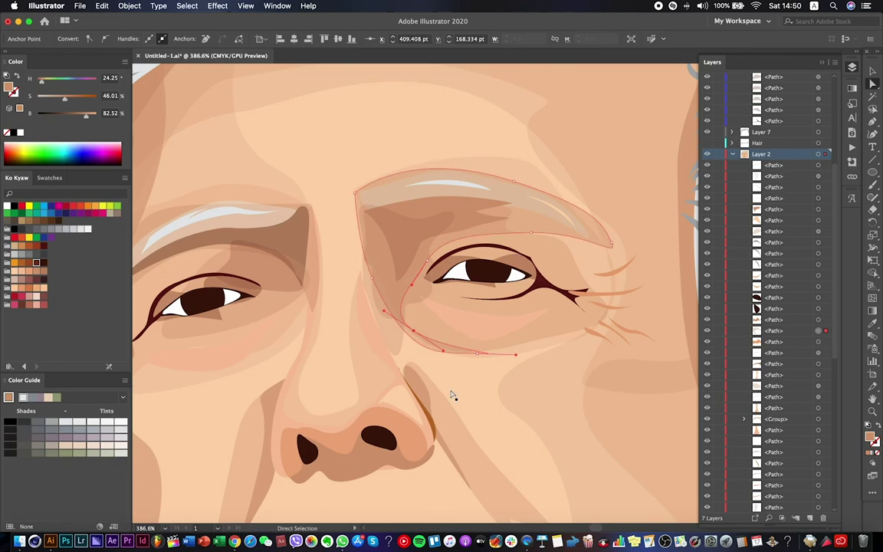
scroll(520, 342, "up", 5)
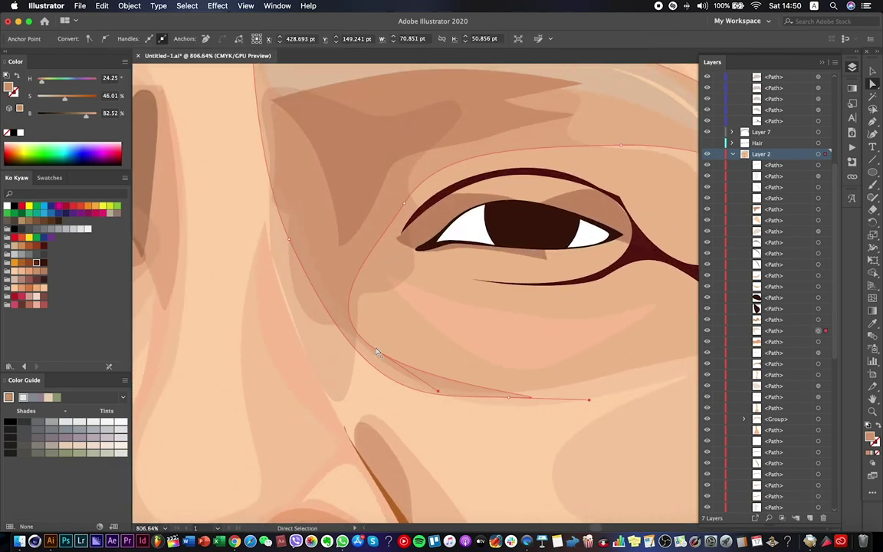
left_click_drag(376, 351, 375, 341)
left_click_drag(590, 403, 474, 385)
key("super+shift+a")
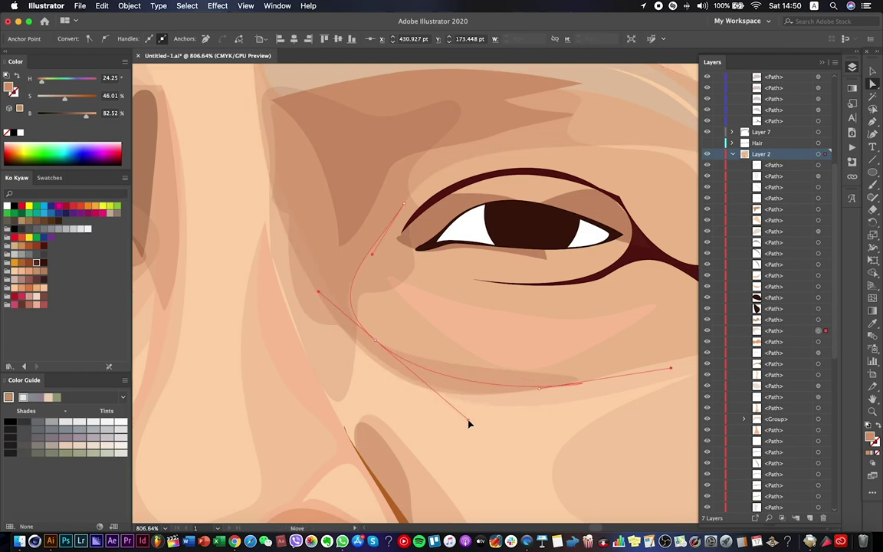
scroll(479, 432, "down", 10)
Recolor the two pink patches under the eyes by sampling the brown shade with 30% opacity, deselect, and save.
scroll(456, 299, "up", 5)
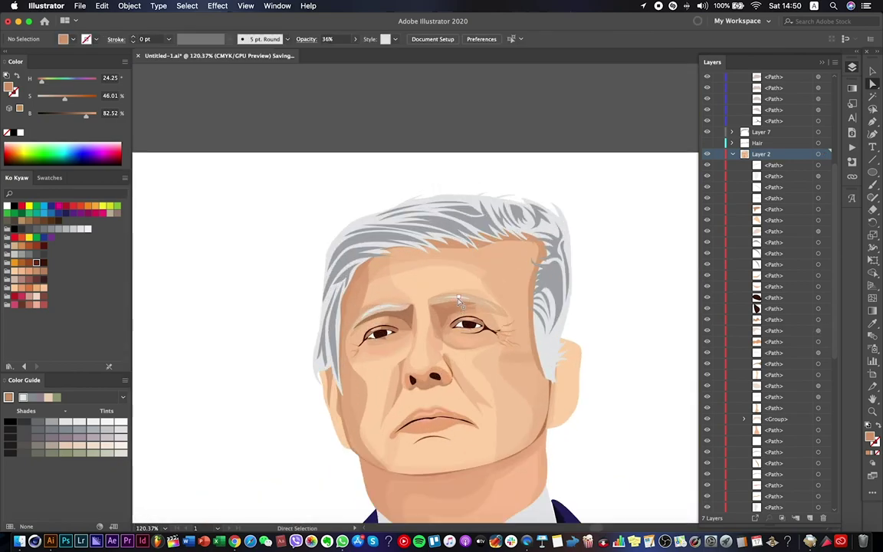
left_click(469, 365)
key("super+shift+a")
scroll(527, 351, "down", 8)
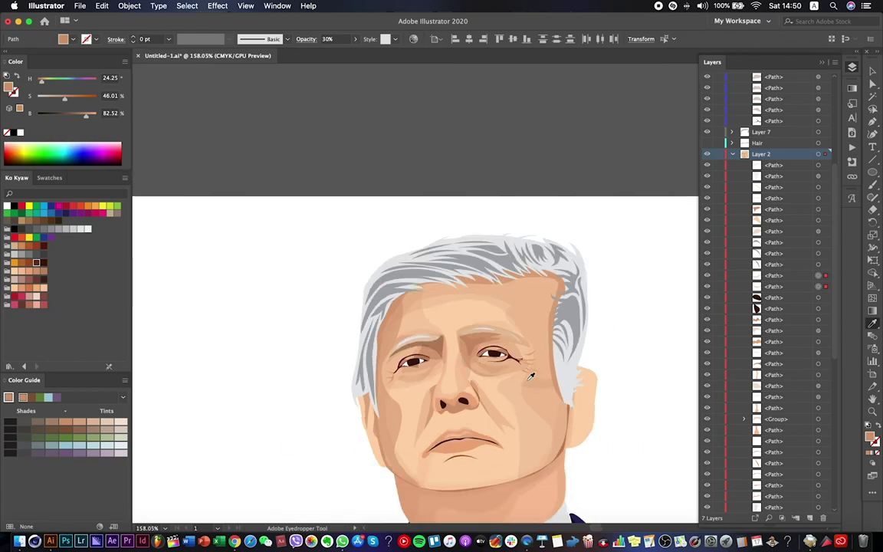
key("super+s")
Toggle the reference photo's visibility and examine the right-hand eye up close.
scroll(731, 174, "up", 5)
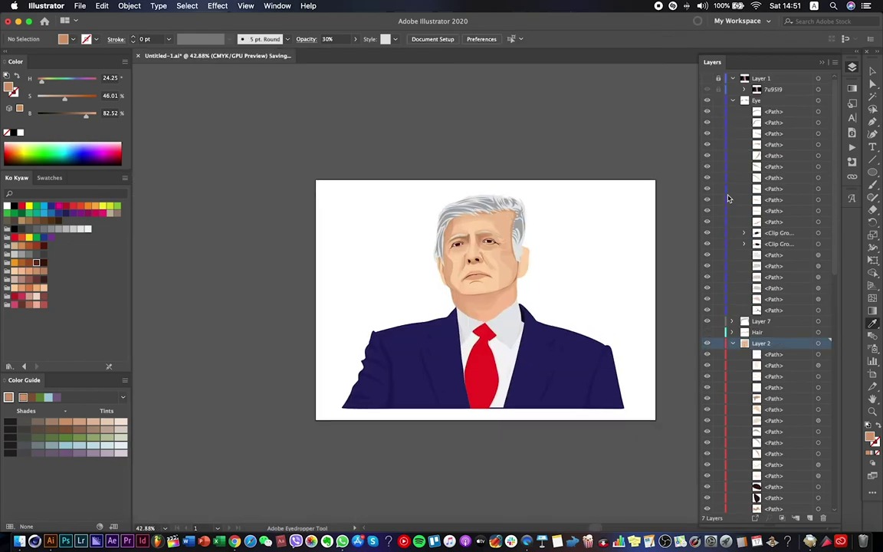
left_click(706, 88)
left_click(707, 88)
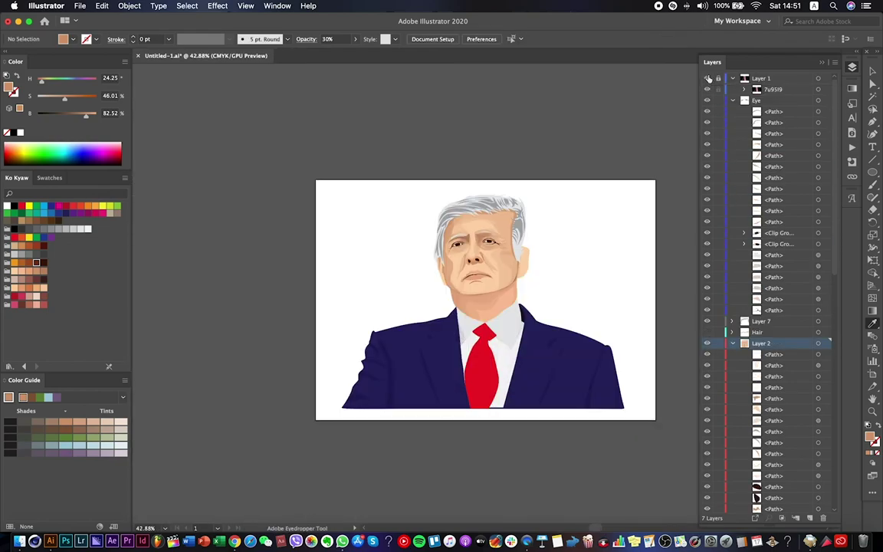
scroll(496, 237, "up", 15)
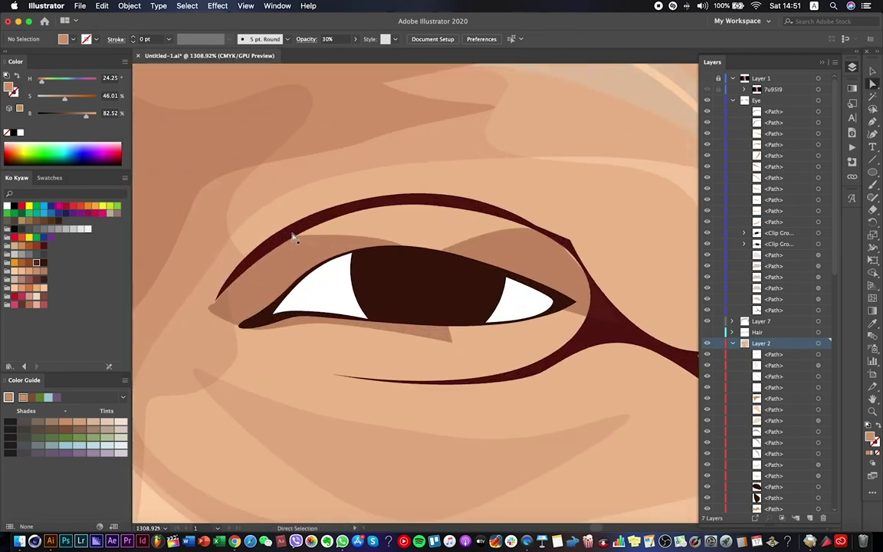
Reshape the dark lid shapes at both corners of the right-hand eye, rounding the outer tip of the eye-white, and deselect.
scroll(294, 238, "up", 5)
left_click(394, 222)
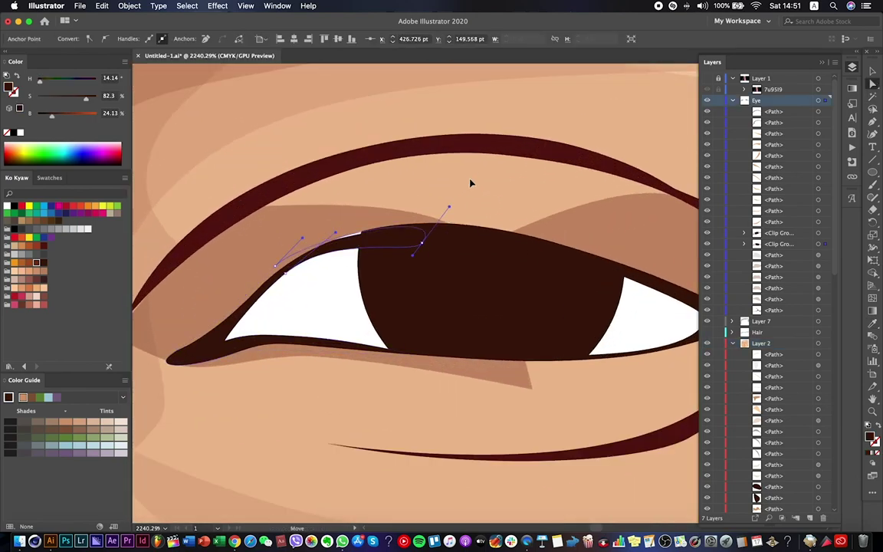
left_click_drag(276, 266, 296, 291)
scroll(562, 335, "down", 2)
left_click(573, 316)
left_click(599, 336)
left_click_drag(605, 313, 584, 322)
scroll(584, 322, "down", 5)
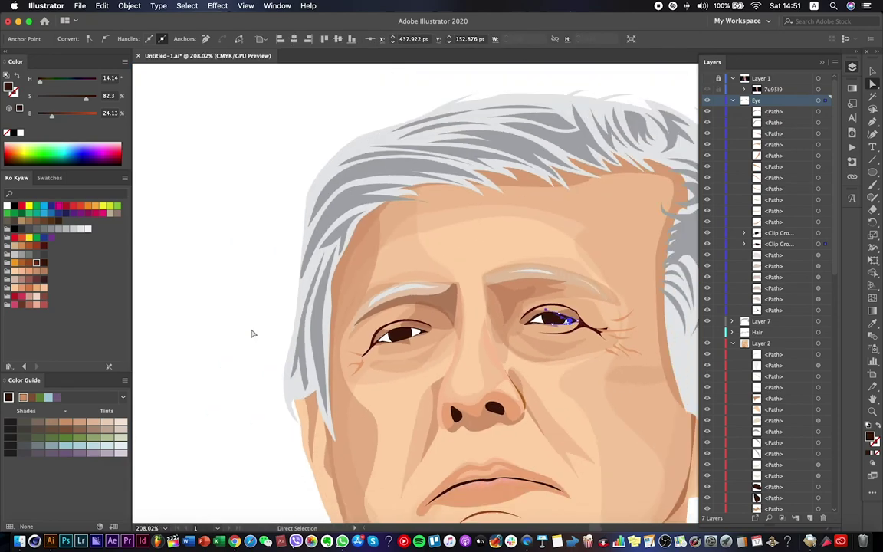
key("ctrl+shift+a")
Reshape the dark lid shapes at the outer and inner corners of the left-hand eye around the eye-white.
scroll(460, 368, "up", 5)
left_click(552, 349)
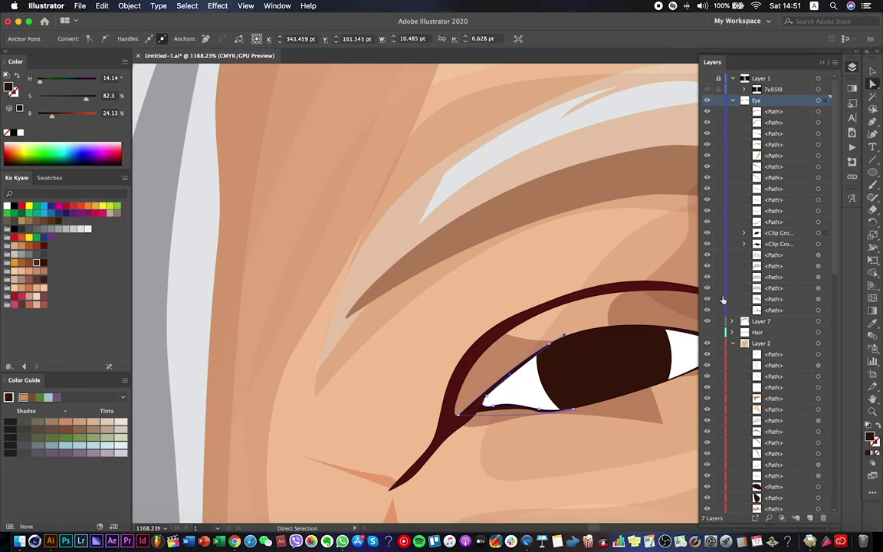
scroll(579, 302, "right", 5)
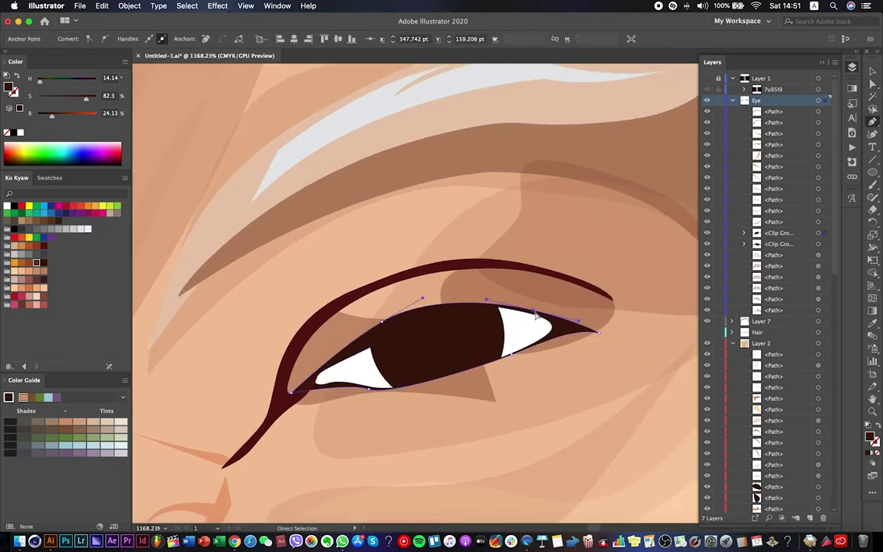
left_click(529, 322)
left_click(454, 325)
scroll(477, 337, "down", 5)
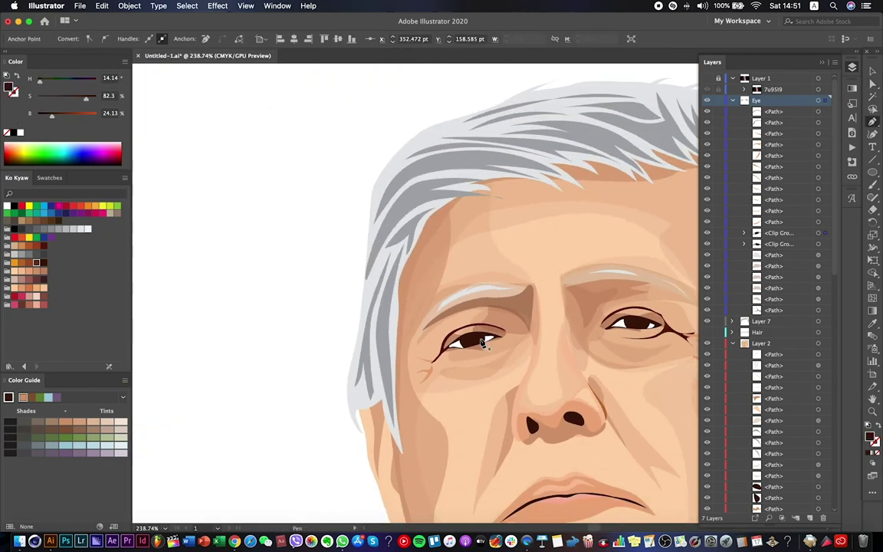
key("p")
Try to make a partial iris on the left-hand eye by raising the circle's lowest anchor and filling it with blue.
key("l")
scroll(515, 361, "up", 5)
mouse_move(335, 192)
left_mouse_down()
mouse_move(376, 245)
mouse_move(393, 251)
left_mouse_up()
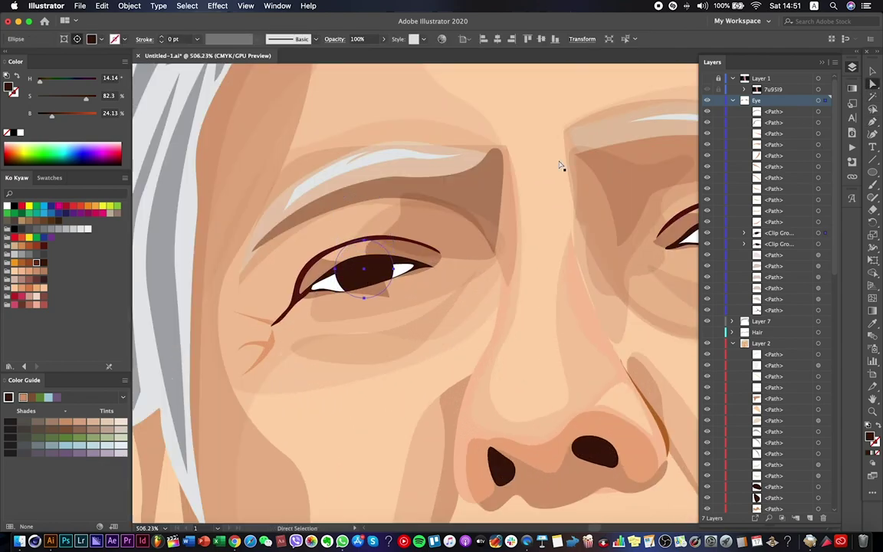
left_click_drag(365, 299, 366, 269)
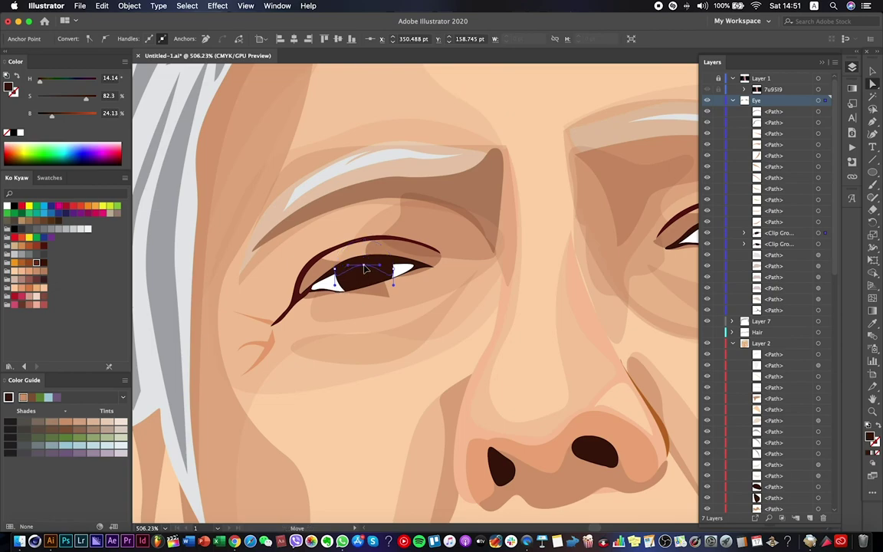
scroll(354, 295, "up", 3)
right_click(351, 279)
key("Escape")
key("p")
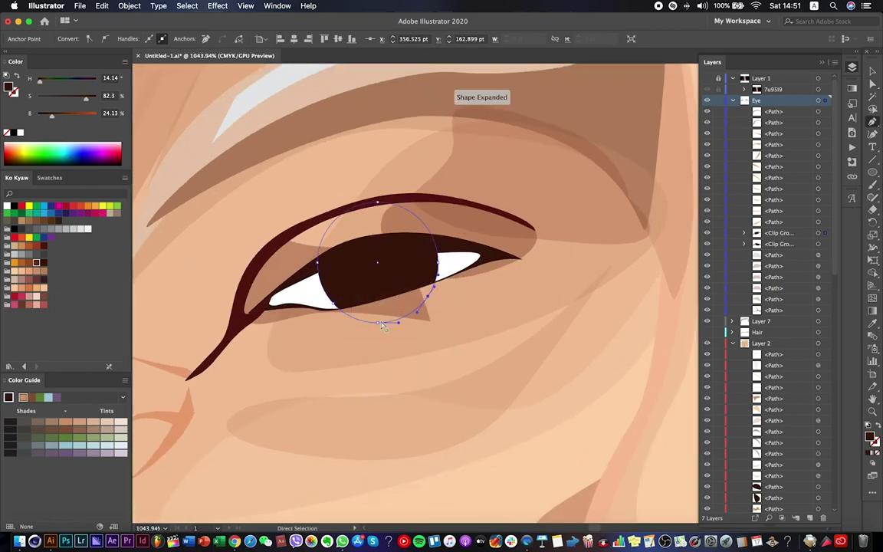
left_click_drag(384, 325, 376, 250)
left_click_drag(377, 321, 377, 254)
left_click(44, 237)
Undo the blue partial iris and try black and dark grey fills on the left-hand iris.
scroll(178, 281, "down", 5)
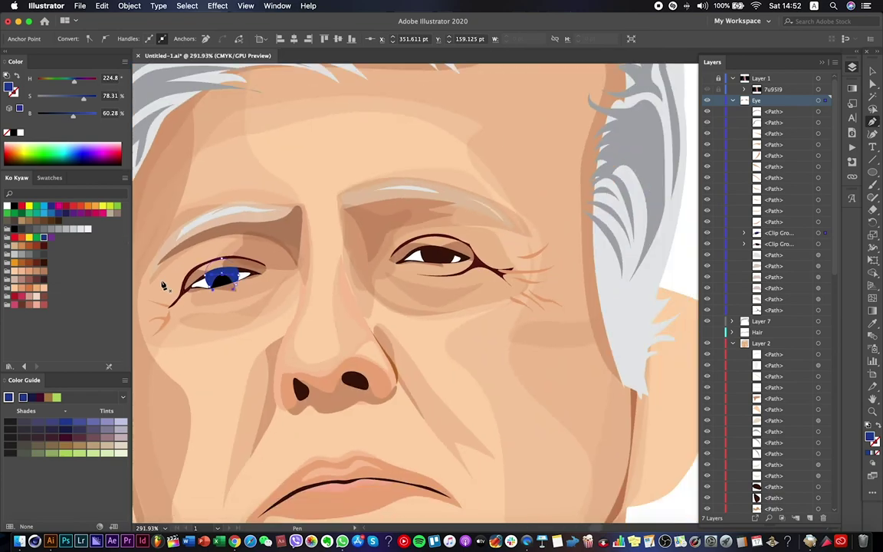
scroll(162, 289, "left", 2)
key("super+z")
scroll(262, 251, "up", 5)
key("p")
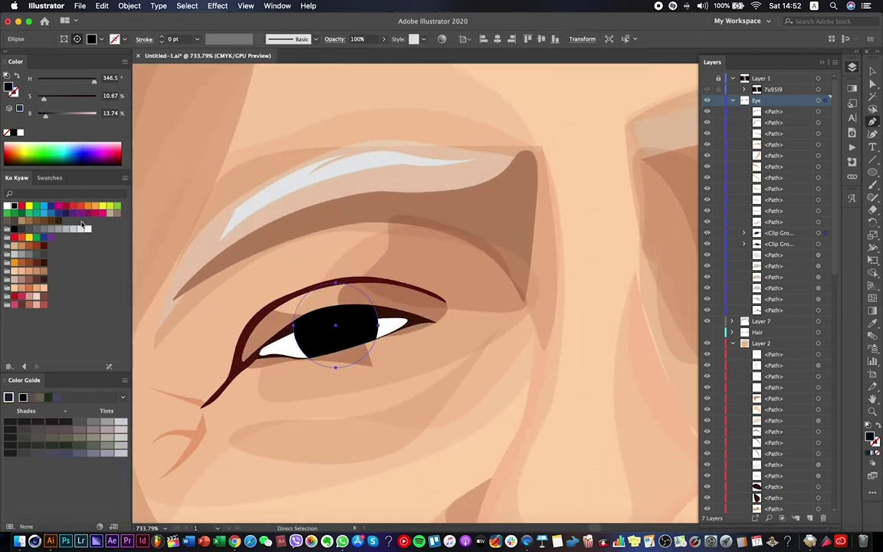
key("super+z")
key("super+shift+z")
scroll(214, 322, "down", 5)
scroll(237, 320, "up", 8)
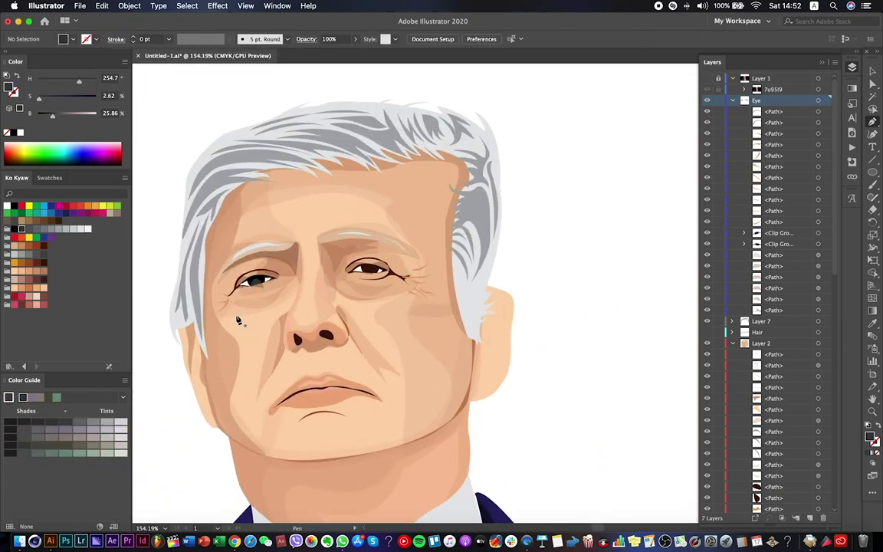
key("super+shift+z")
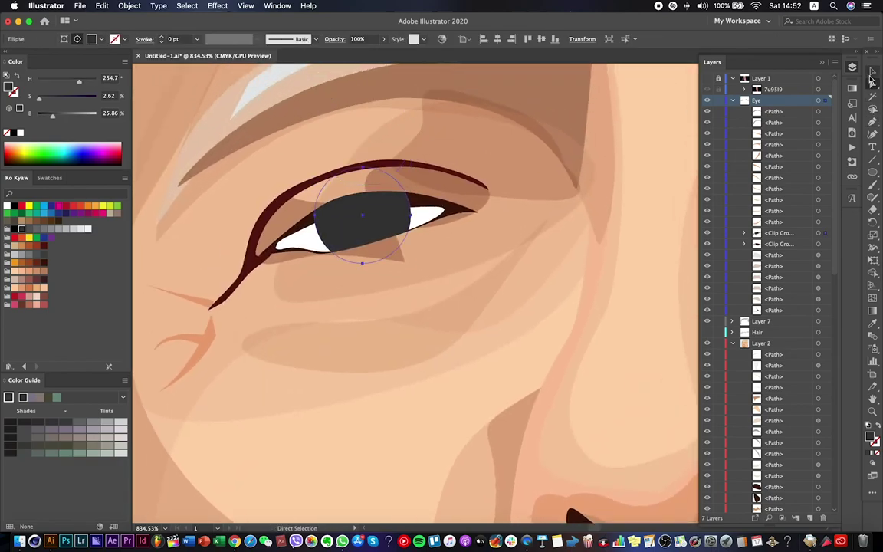
Fill the left-hand iris with black and place a smaller concentric copy of the circle at its center.
left_click(871, 72)
left_click_drag(411, 167, 479, 191)
key("super+z")
key("a")
left_click(397, 221)
left_click(398, 224, "super")
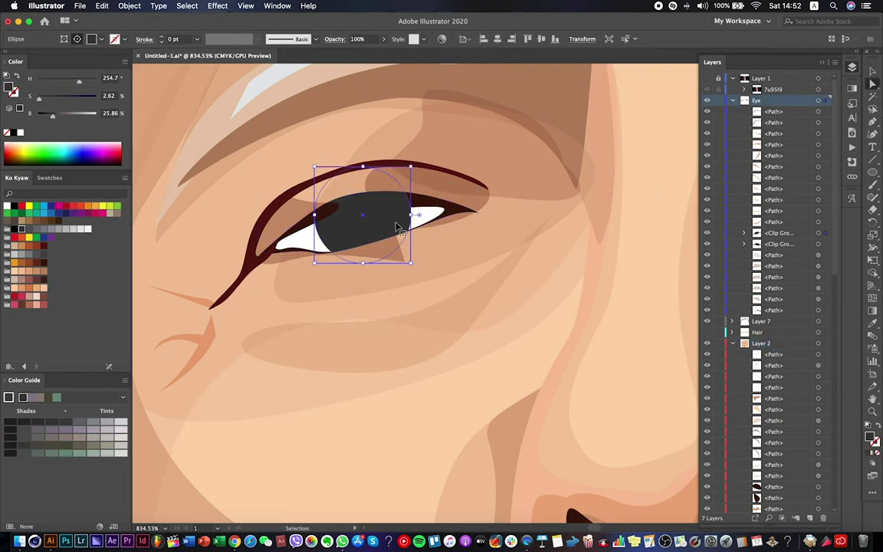
left_click(14, 206)
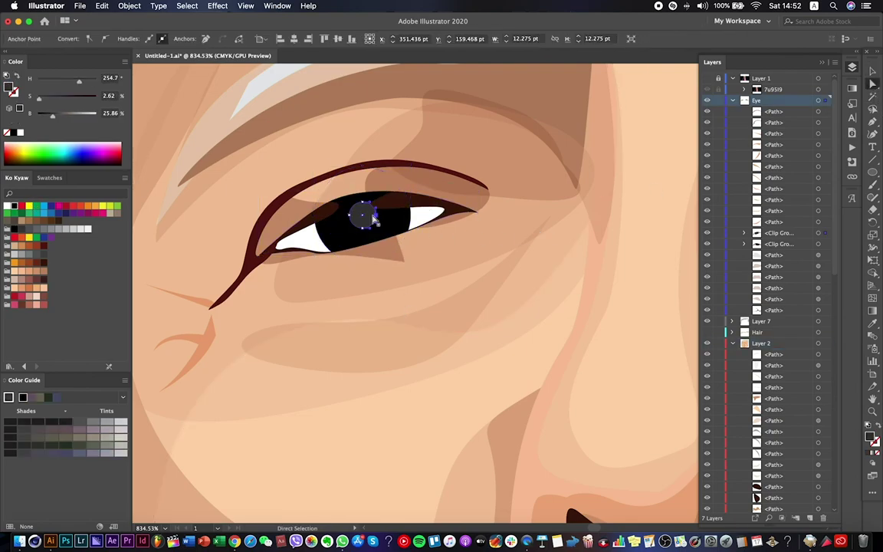
Fill the small circle with the lightest grey, shrink it to about 1.8 pt, and position it as a highlight in the left-hand iris.
left_click(88, 229)
key("v")
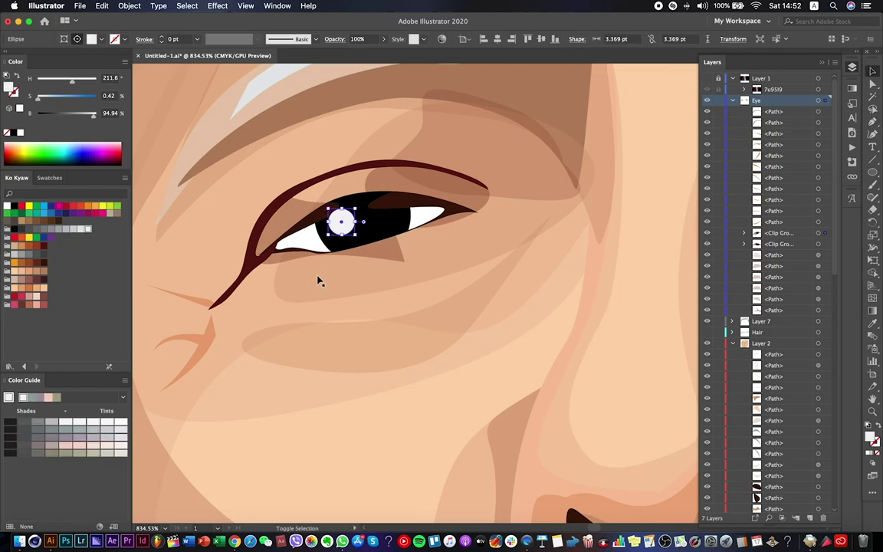
left_click_drag(340, 222, 346, 215)
scroll(371, 234, "up", 5)
key("Down")
key("Down")
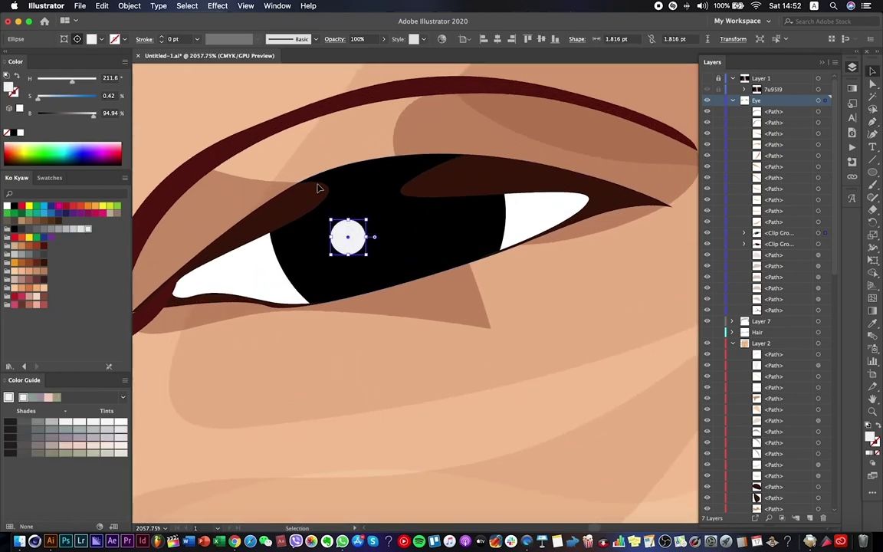
Extend the upper tips of both dark lid shapes across the left-hand iris so they overlap into one continuous upper lid.
left_click(319, 187)
key("a")
left_click(449, 371)
left_click(335, 201)
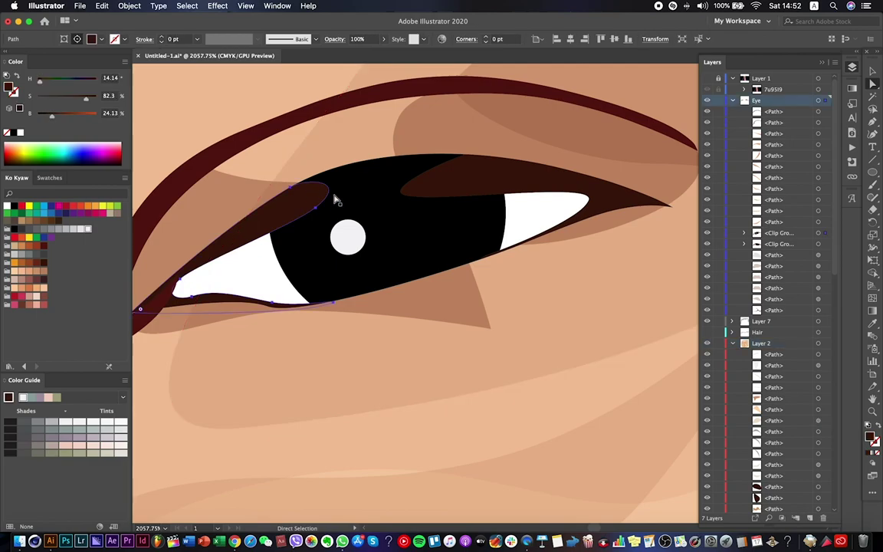
left_click(404, 148)
left_click_drag(410, 193, 325, 181)
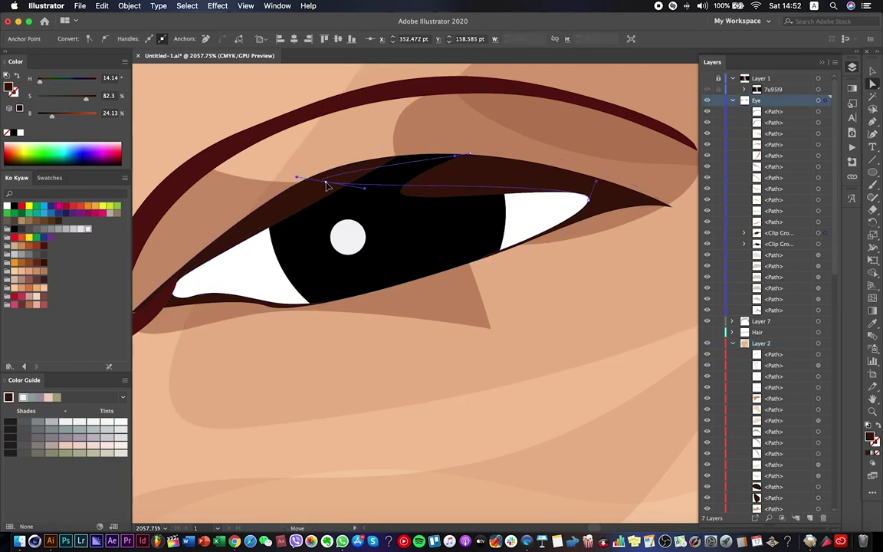
left_click_drag(454, 157, 356, 144)
Adjust the lower tips of the left-hand eye's lid shapes along the lower lid and pull in the outer eye-white corner.
left_click_drag(491, 261, 475, 273)
left_click(332, 300)
left_click_drag(331, 300, 280, 295)
left_click(365, 299)
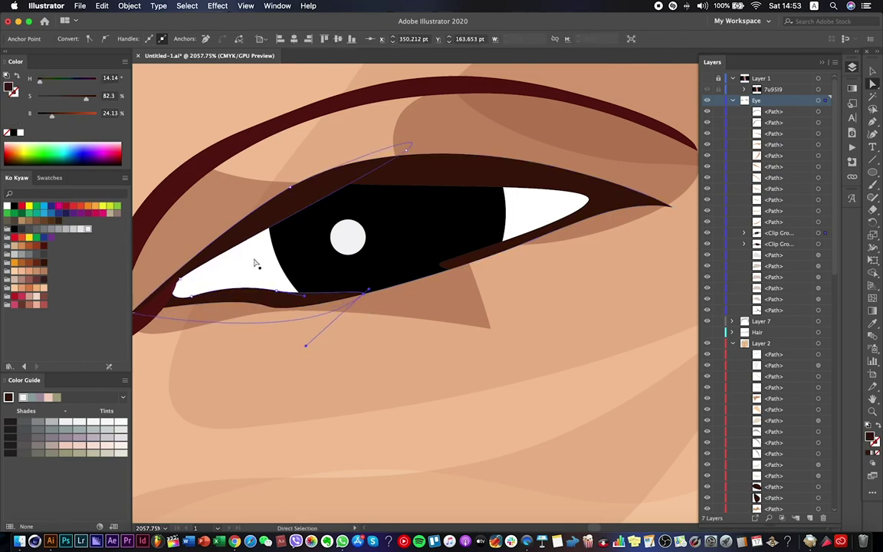
left_click(193, 296)
mouse_move(194, 296)
left_mouse_down()
mouse_move(224, 292)
mouse_move(182, 282)
left_mouse_up()
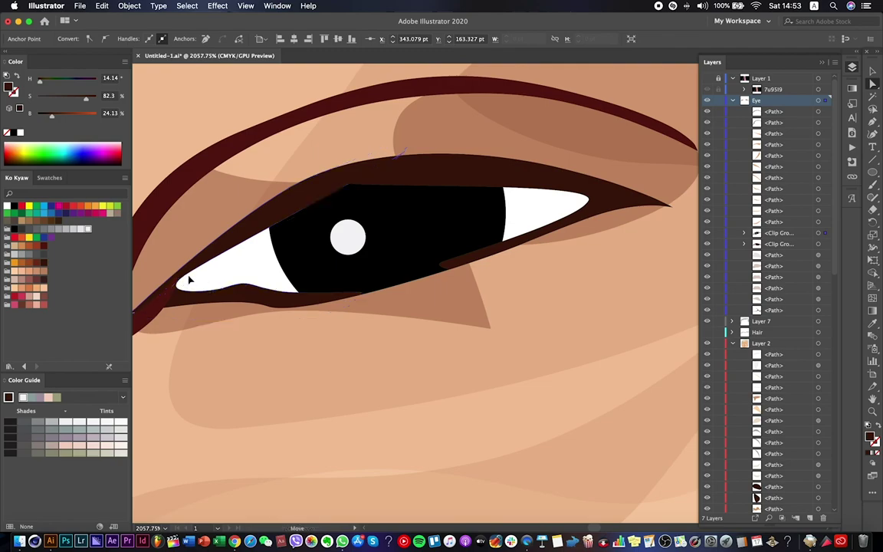
Fill both lid shapes of the left-hand eye with black, try them at 65% opacity, and deselect.
left_click(666, 204)
left_click(14, 205)
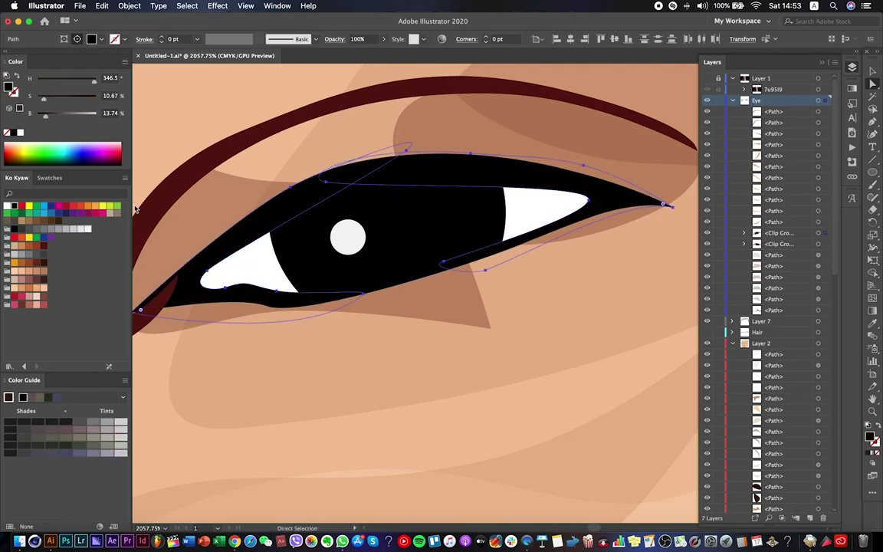
left_click_drag(377, 38, 361, 38)
key("super+0")
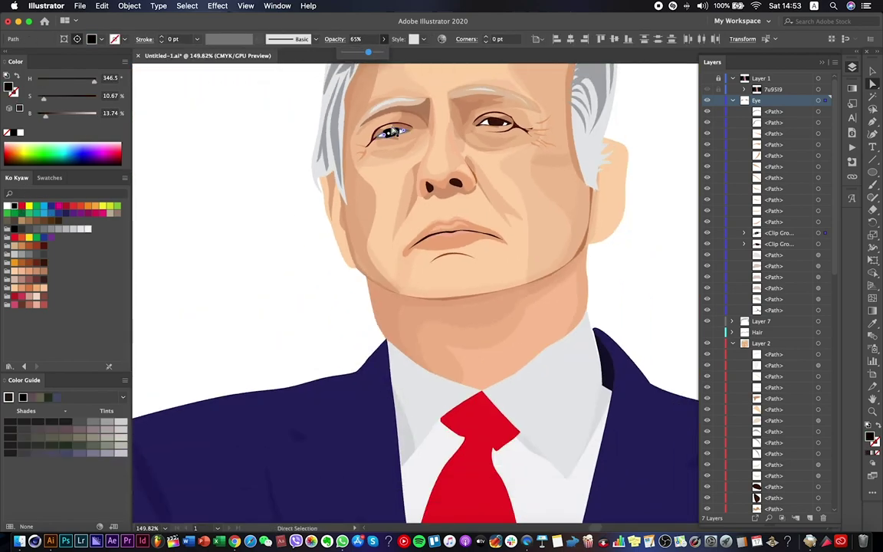
key("super+shift+a")
scroll(513, 161, "up", 10)
scroll(354, 140, "down", 6)
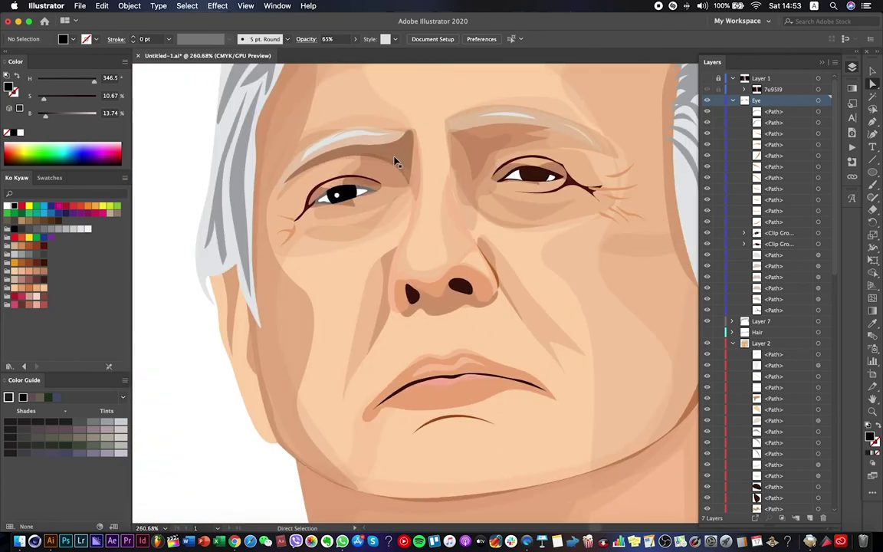
Shade the left-hand eye's outer eye-white with a black lid shape copy at 31% opacity, its corner pulled inward.
key("v")
left_click(298, 217)
scroll(341, 197, "up", 8)
key("a")
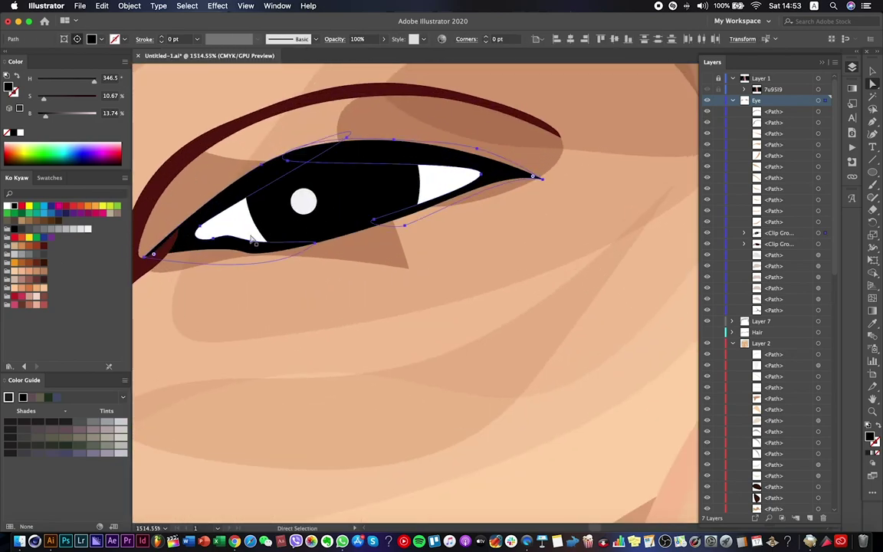
left_click(189, 248)
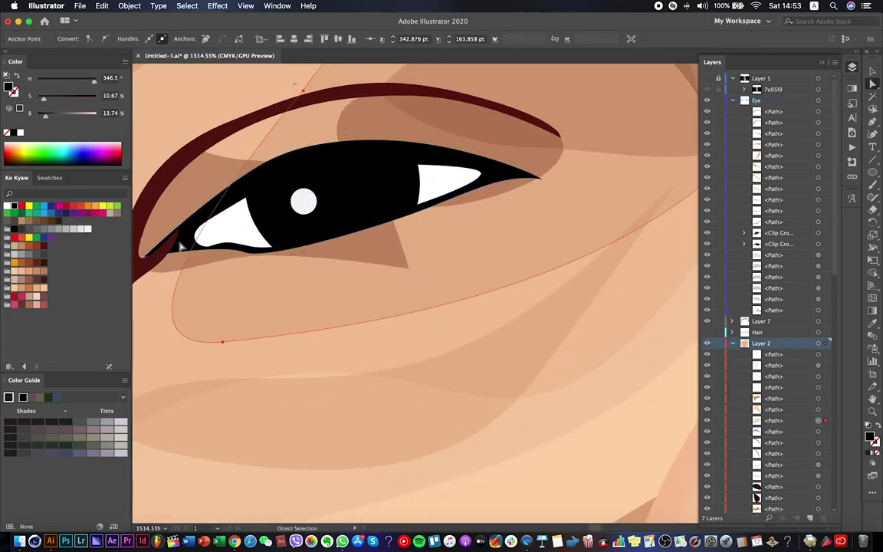
left_click(189, 248)
left_click_drag(200, 228, 234, 218)
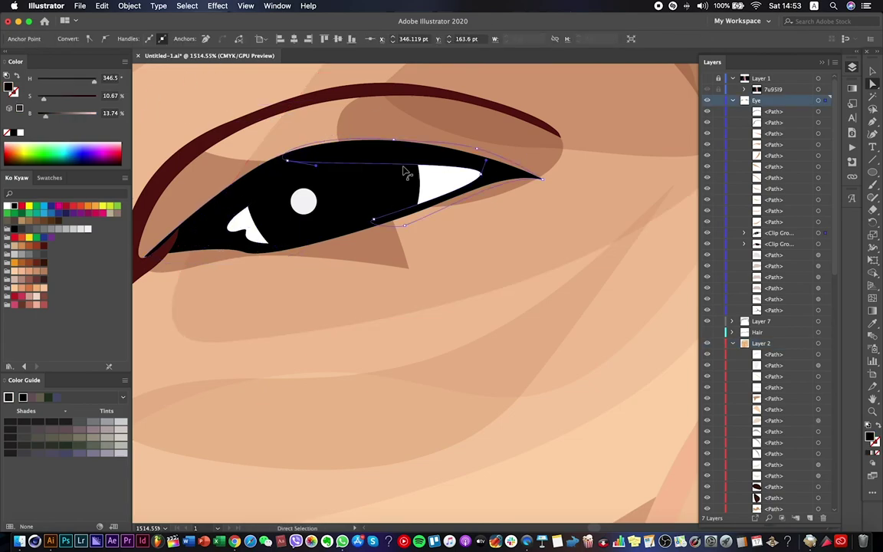
left_click(384, 40)
left_click_drag(341, 53, 357, 53)
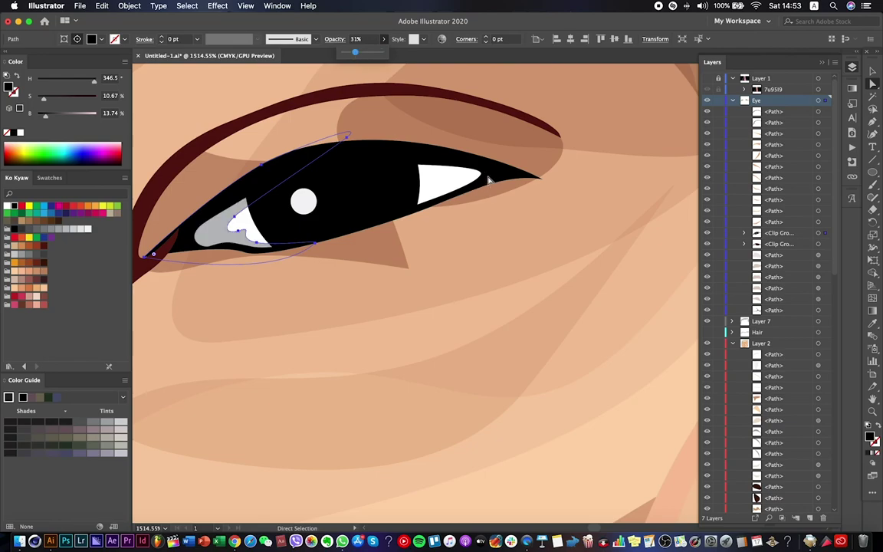
Pull the inner lid shape copy's corner over the left-hand eye-white, sample the 31% black shade onto it, and deselect.
left_click(488, 179)
left_click_drag(481, 177, 435, 181)
key("i")
left_click(222, 230)
scroll(233, 230, "down", 5)
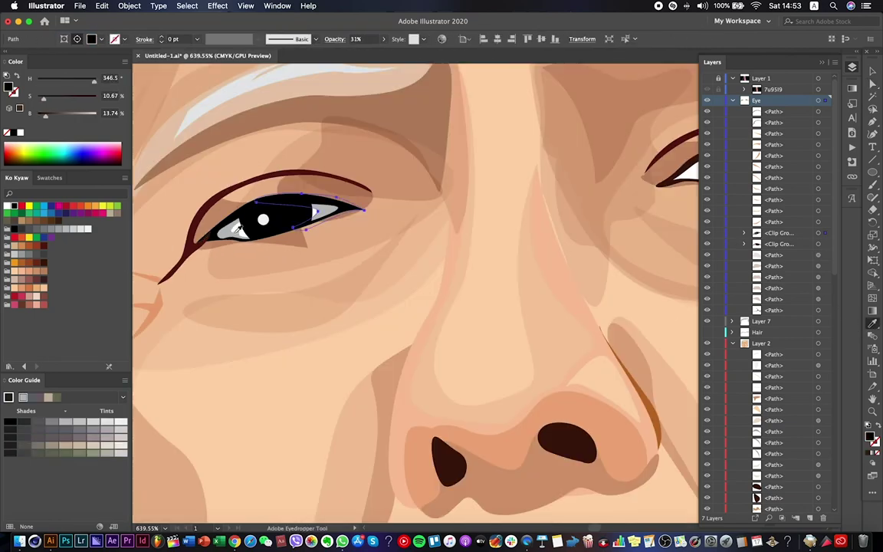
scroll(507, 238, "down", 6)
key("a")
key("super+shift+a")
Fill the iris and both lid shapes of the right-hand eye with black.
scroll(309, 200, "up", 8)
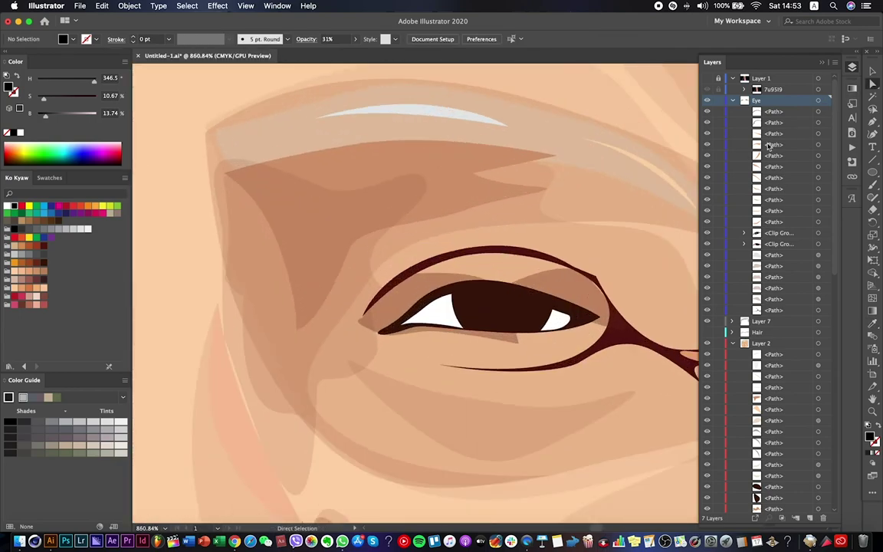
left_click(498, 303)
left_click(20, 133)
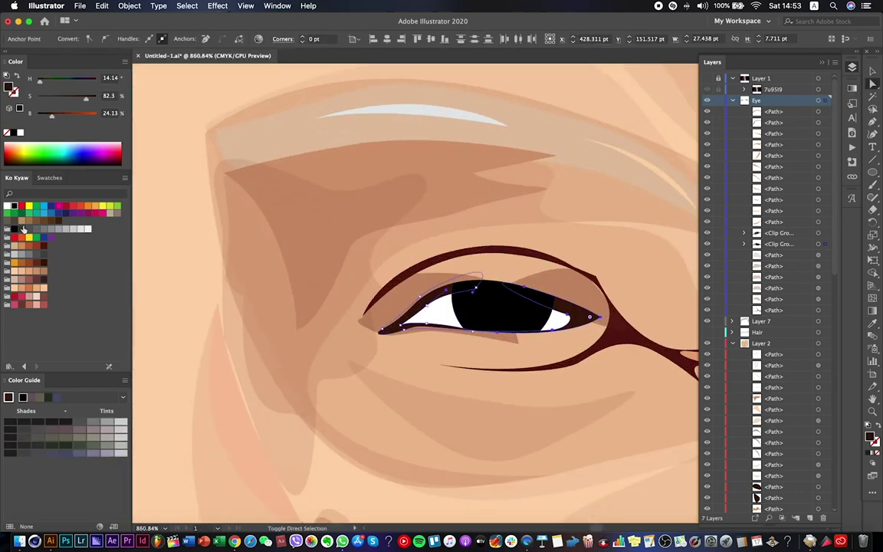
left_click(502, 303)
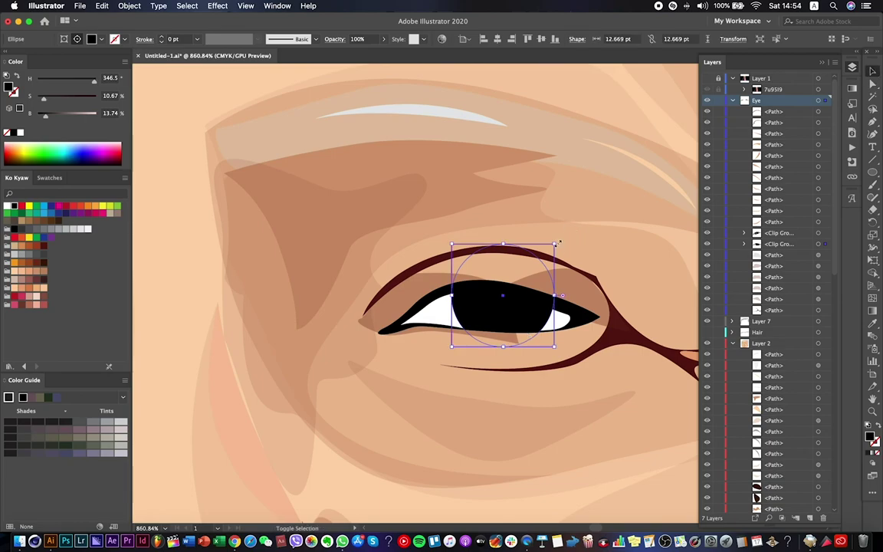
Draw a highlight circle about 1.9 pt wide in the right-hand iris and fill it with white.
key("l")
left_click_drag(488, 296, 501, 309)
left_click(7, 206)
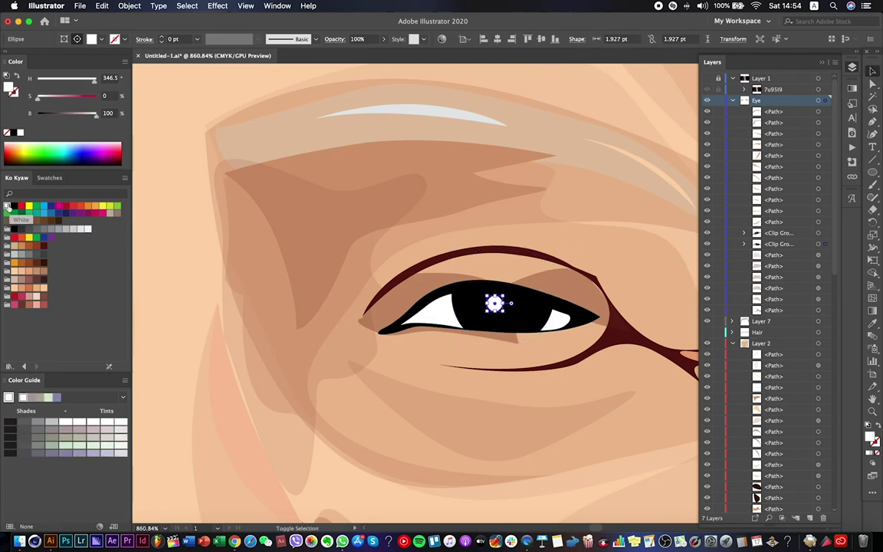
Pull the right-hand eye's inner lid shape copy over the eye-white corner and turn it into a translucent black shade.
left_click(397, 330)
key("super+equal")
key("a")
key("super+equal")
left_click(348, 304)
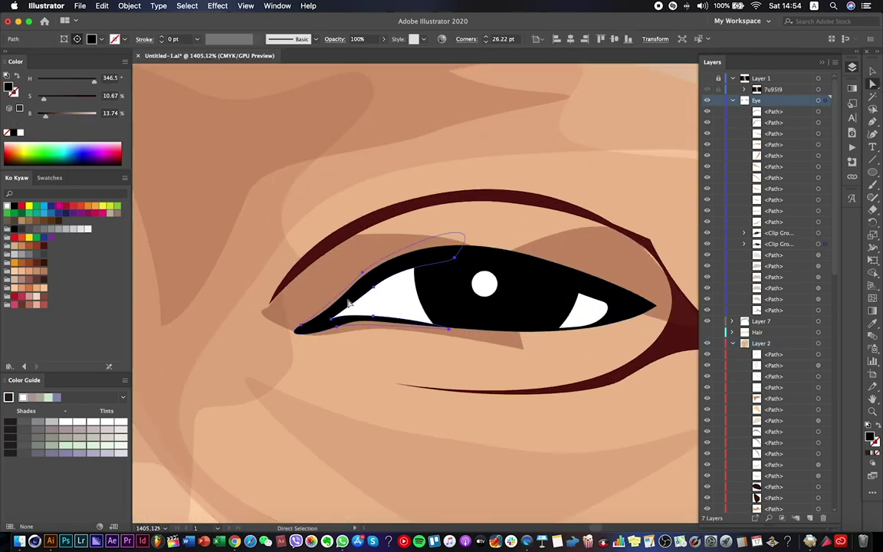
left_click(339, 316)
left_click_drag(339, 315, 387, 289)
left_click(370, 310)
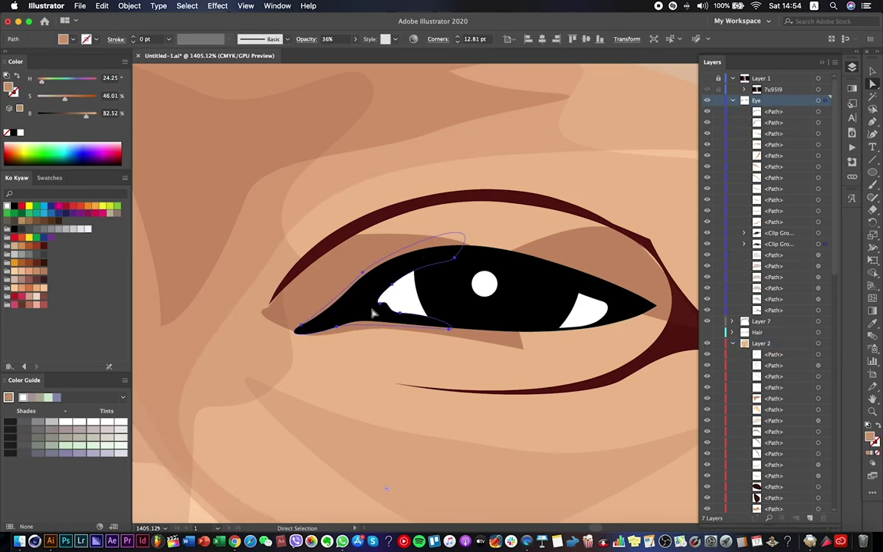
Pull the right-hand eye's outer lid shape copy over the eye-white, lower its opacity to 33%, and deselect it.
left_click(617, 307)
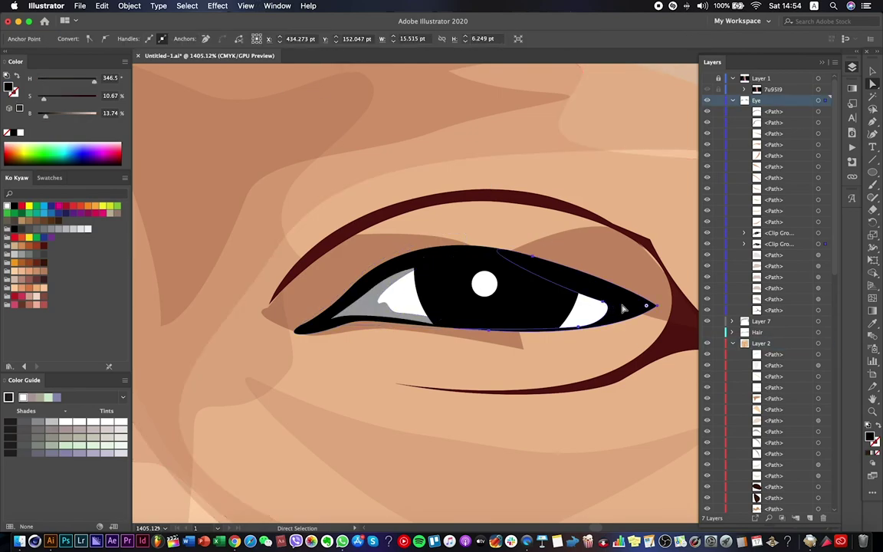
left_click(589, 311)
left_click_drag(583, 328, 569, 322)
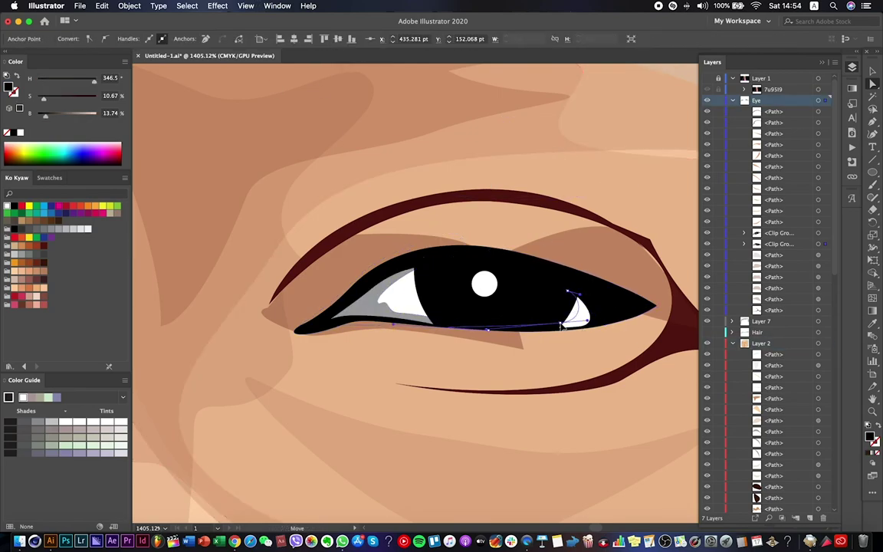
left_click(383, 39)
left_click_drag(371, 54, 354, 54)
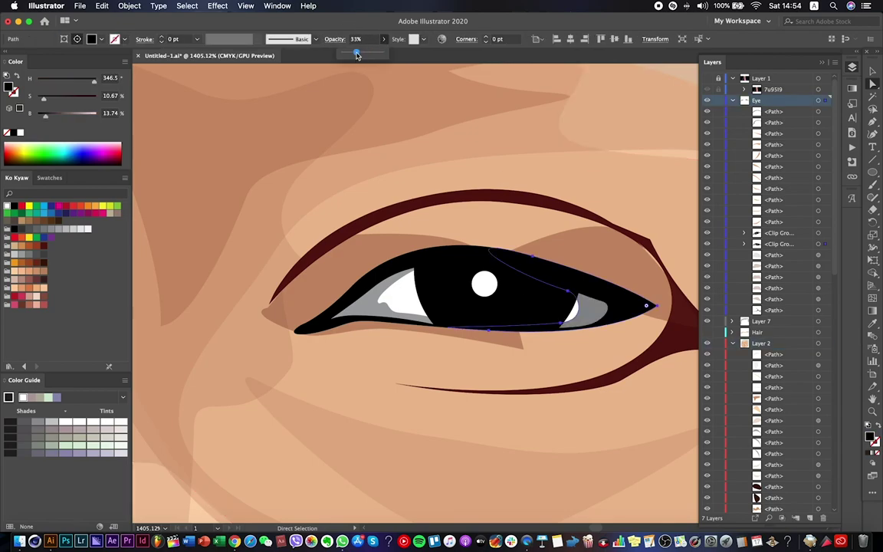
scroll(621, 185, "down", 5)
left_click(621, 186)
scroll(529, 184, "up", 10)
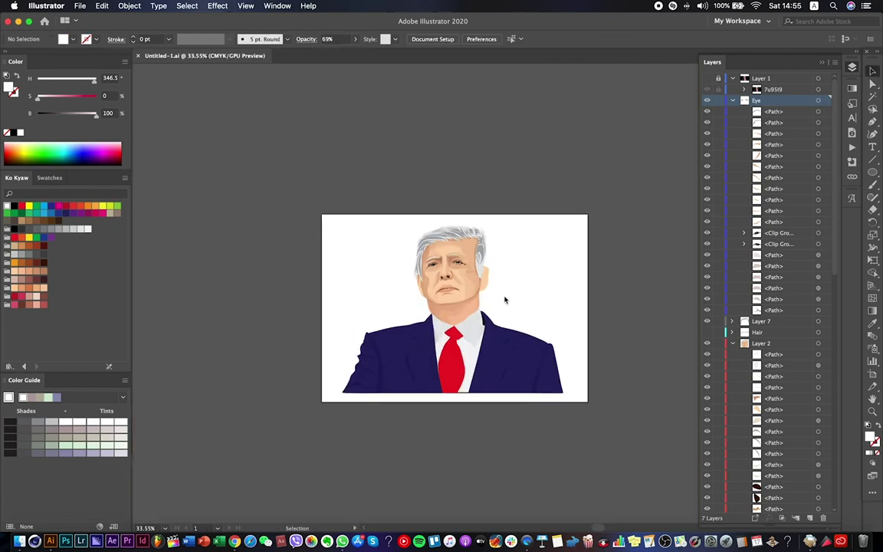
Examine the skin shading shapes around the eyes and forehead, and review the whole portrait.
scroll(505, 300, "up", 8)
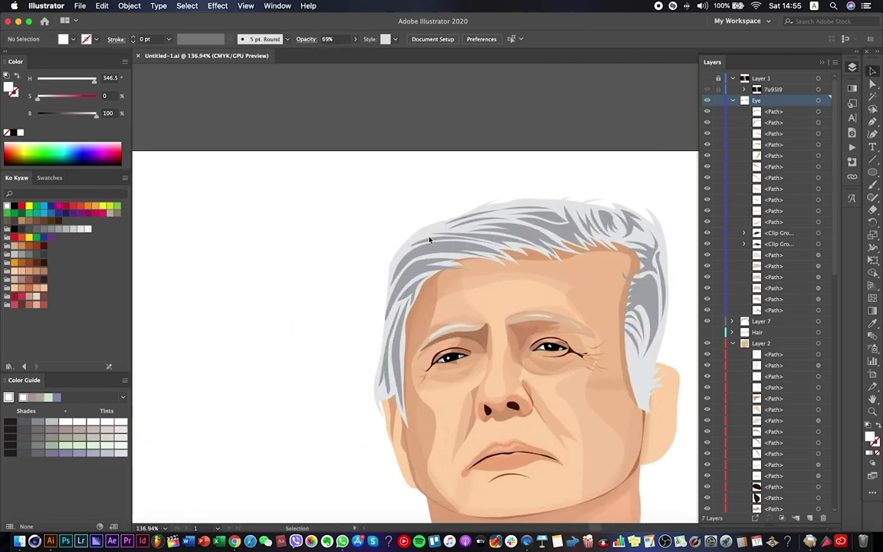
left_click(873, 122)
scroll(450, 266, "down", 2)
scroll(449, 266, "right", 2)
left_click(421, 283)
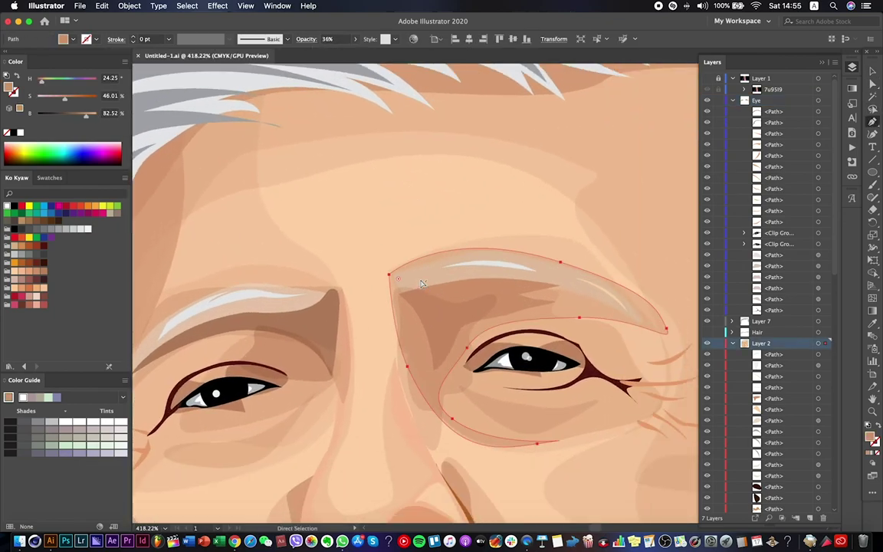
left_click(539, 144)
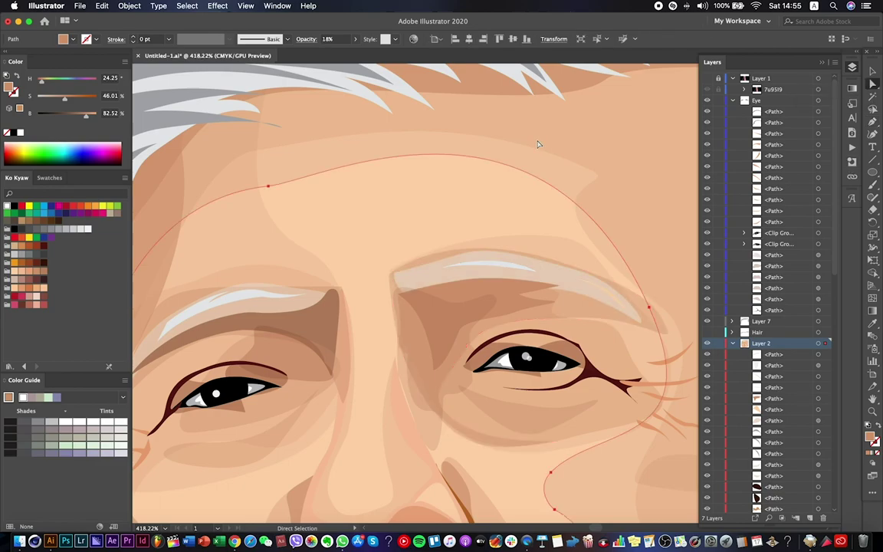
key("v")
key("super+shift+a")
key("super+0")
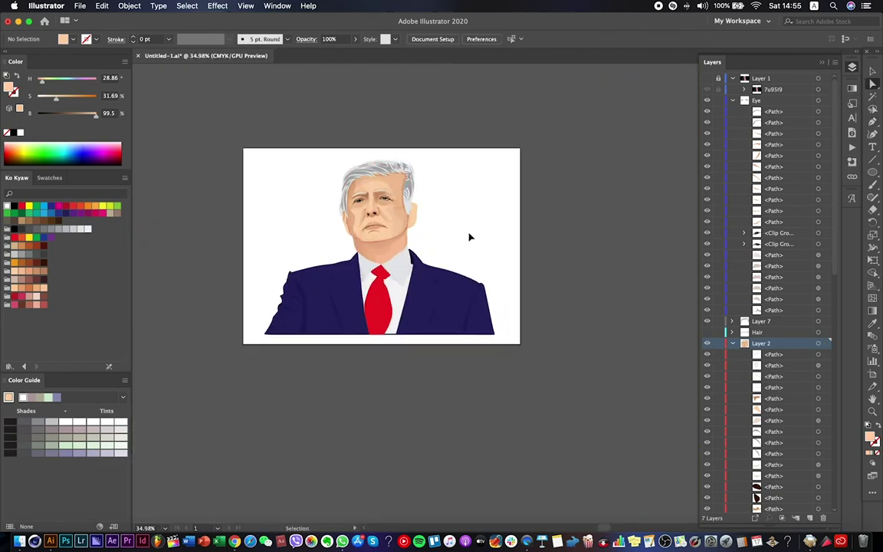
scroll(406, 258, "down", 1)
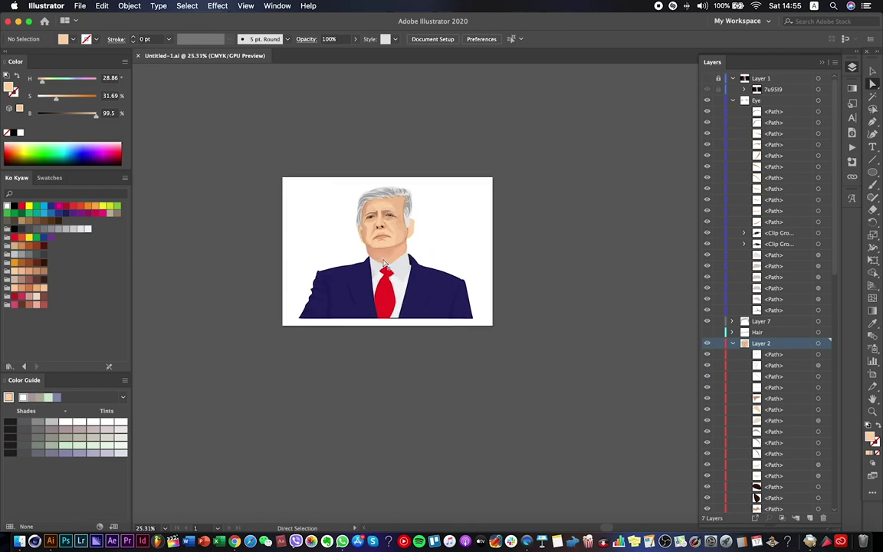
Set the opacity of a face shading shape to 18%.
scroll(382, 248, "up", 5)
left_click(324, 221)
left_click(353, 40)
left_click_drag(323, 52, 333, 53)
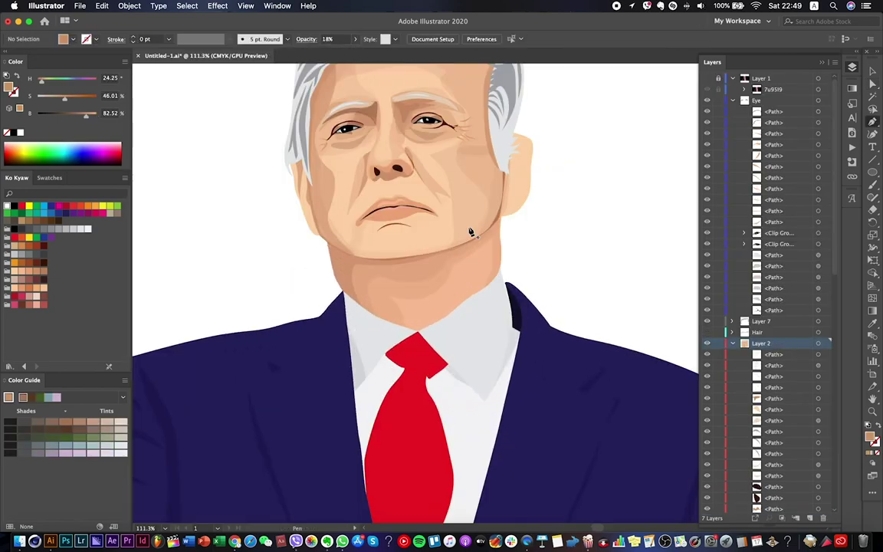
Compare the artwork with the reference photo and trace a closed lower-lip shape over it with the Pen tool.
left_click(706, 79)
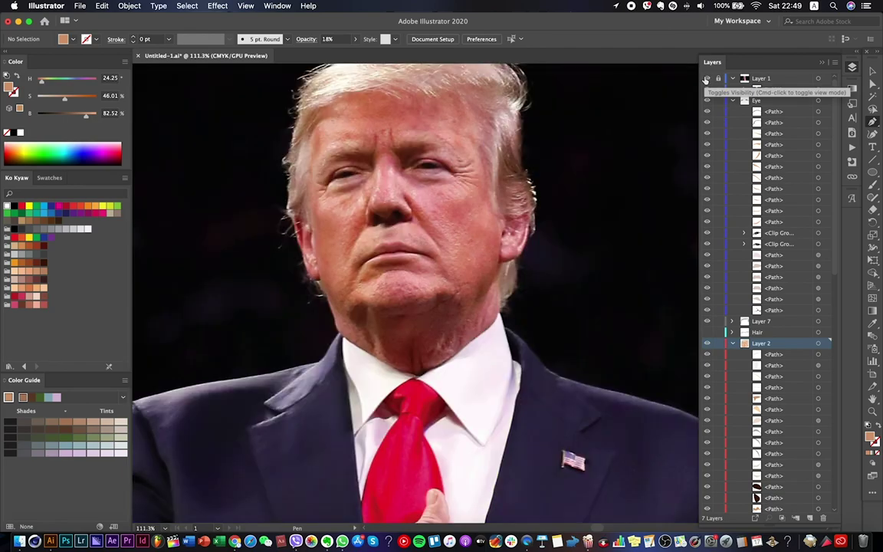
left_click(706, 79)
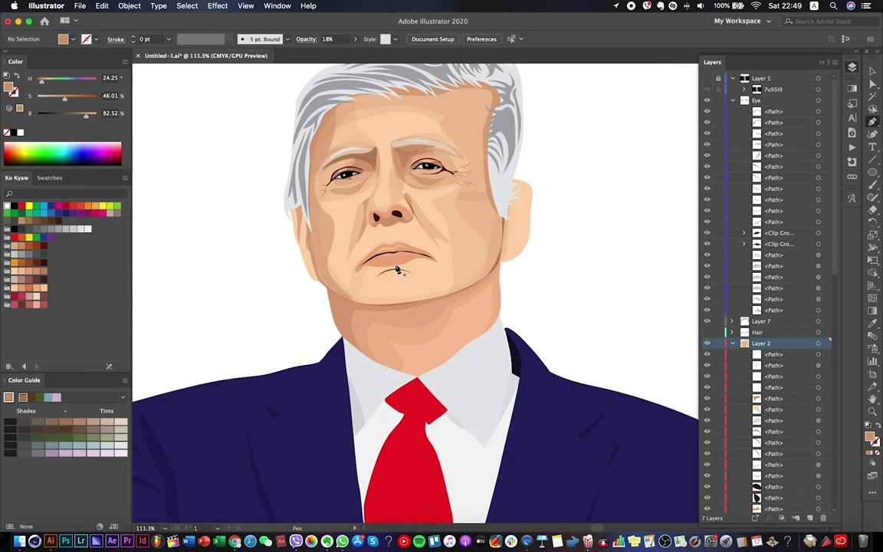
left_click(872, 85)
left_click(392, 261)
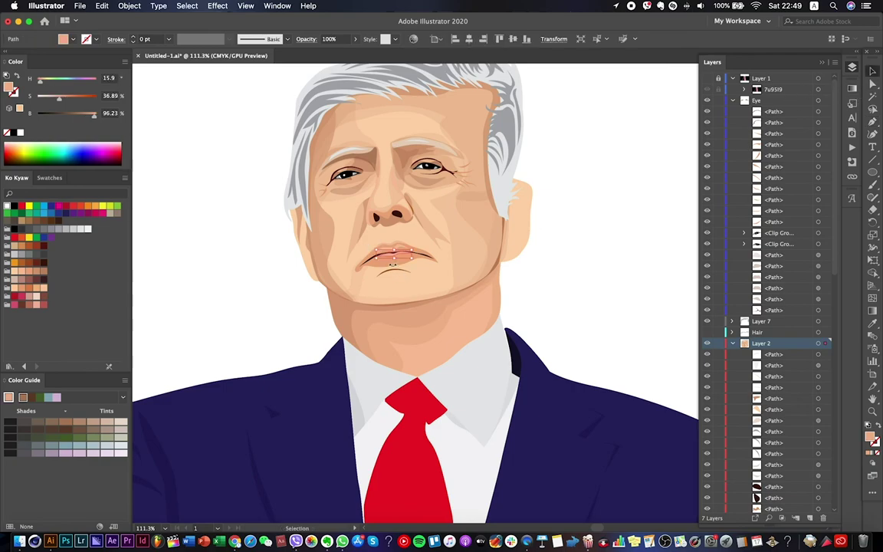
key("super+equal")
key("super+equal")
key("super+equal")
left_click(707, 79)
key("p")
left_click(317, 260)
left_click_drag(373, 276, 405, 276)
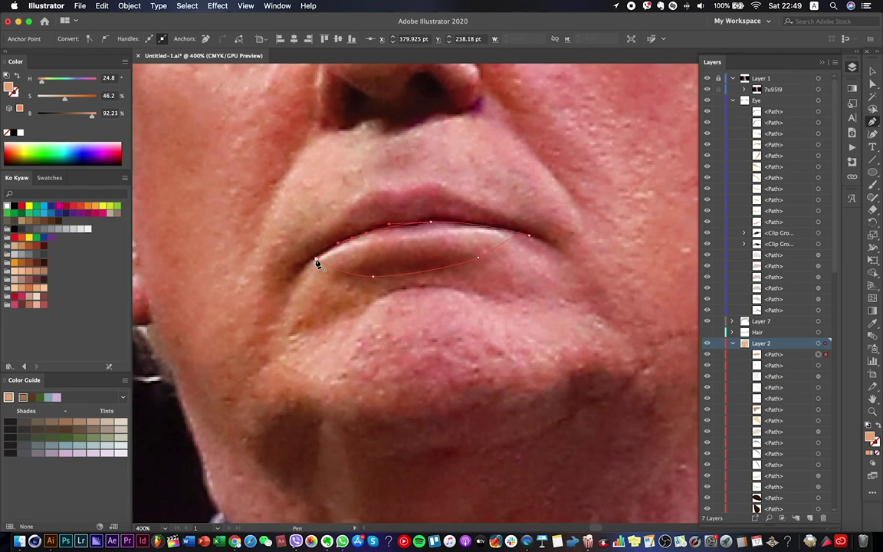
Hide the photo, restack the lower-lip shape beneath the mouth line and fill it with tan (H 24.25, S 46.01, B 82.52).
left_click(707, 79)
key("a")
left_click(437, 255)
right_click(440, 254)
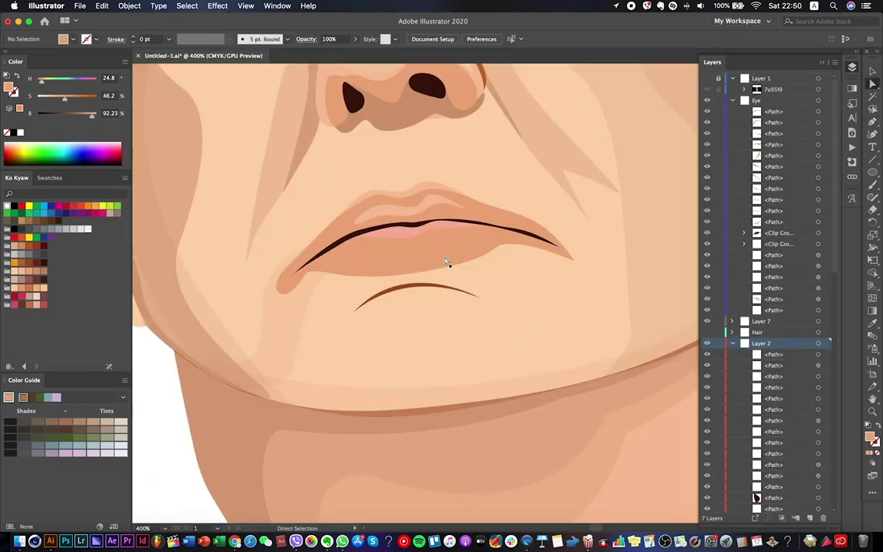
left_click(21, 291)
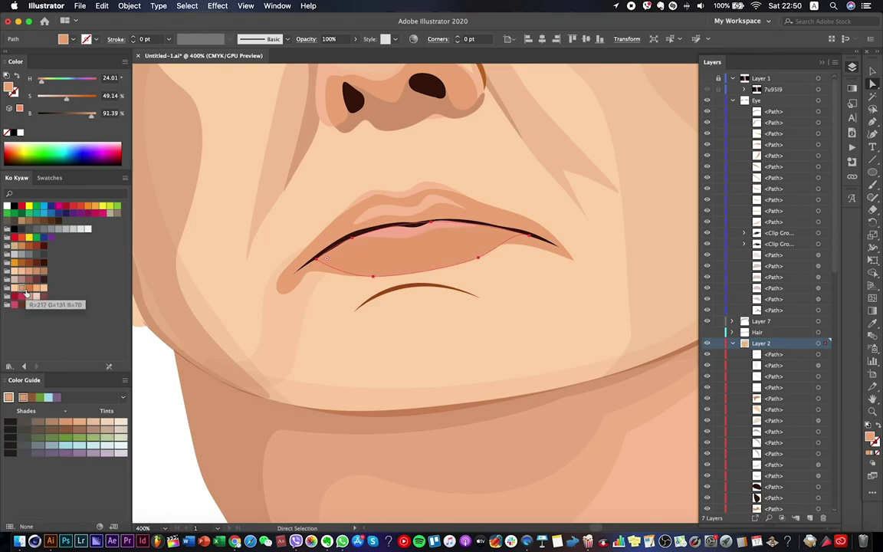
left_click(36, 287)
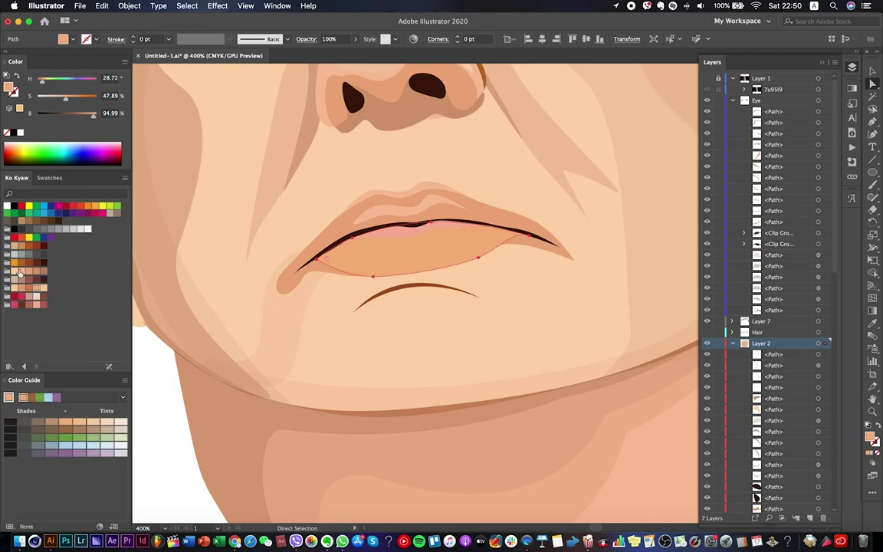
left_click(394, 296)
key("super+0")
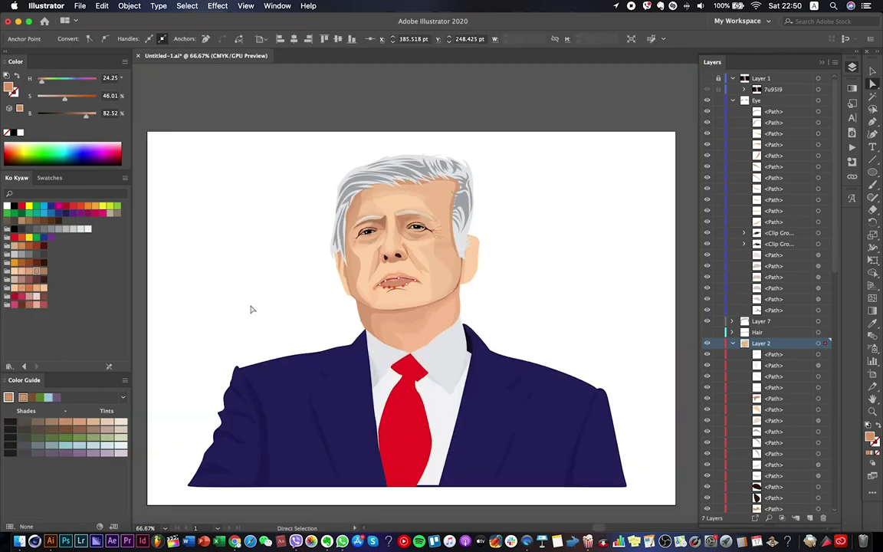
left_click(250, 309)
Raise the lower edge of a copy of the lower-lip shape to match the lit band in the reference photo.
scroll(382, 301, "up", 4)
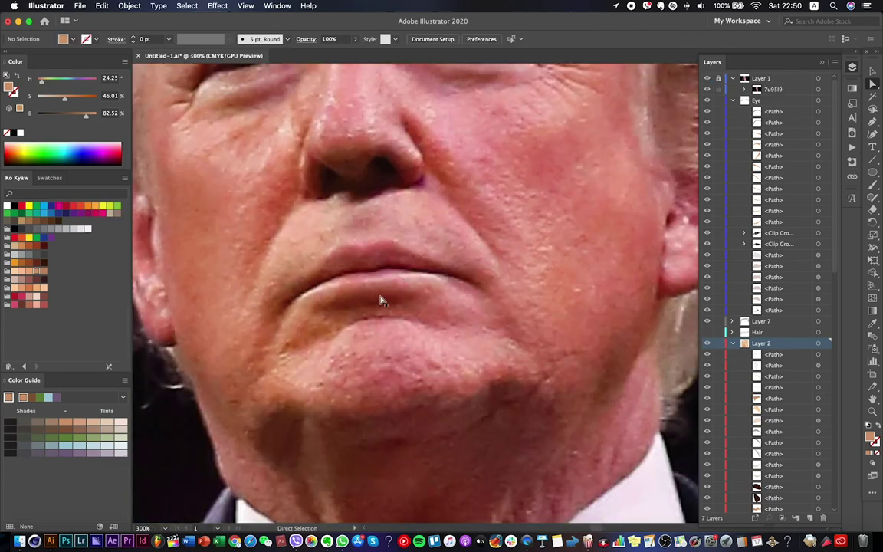
left_click(345, 303)
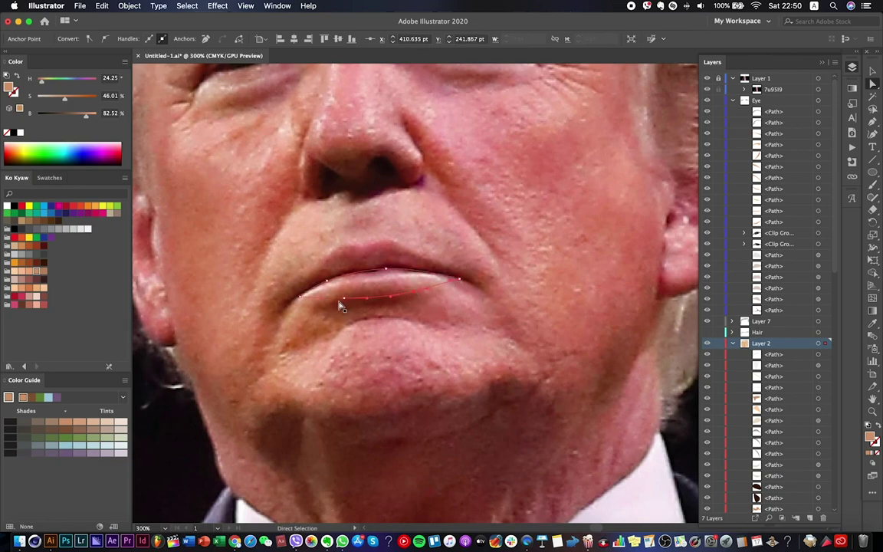
left_click(298, 301)
left_click(414, 299)
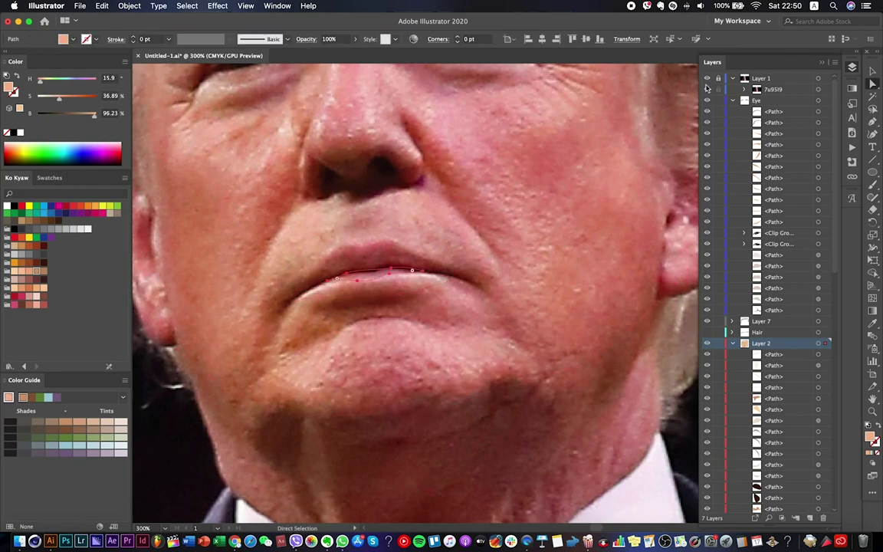
key("super+shift+w")
left_click(707, 79)
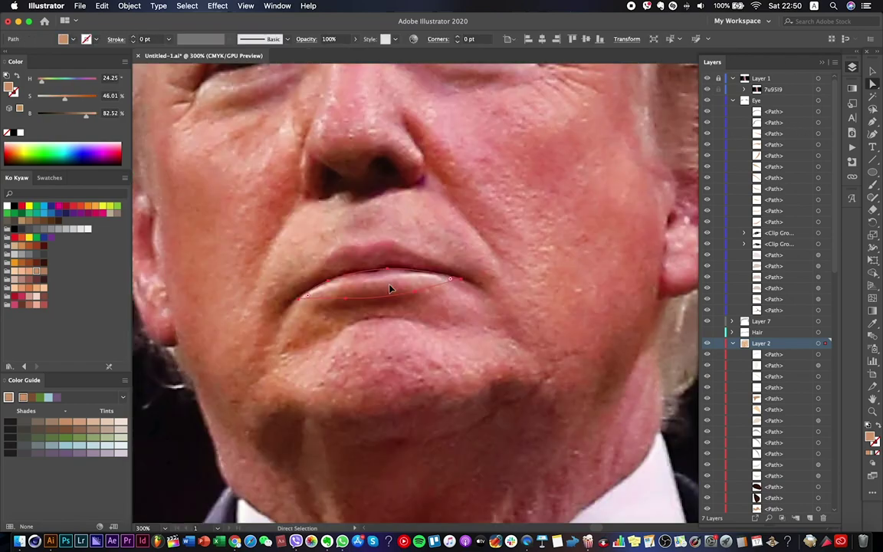
left_click(390, 289)
left_click(351, 296)
left_click(414, 295)
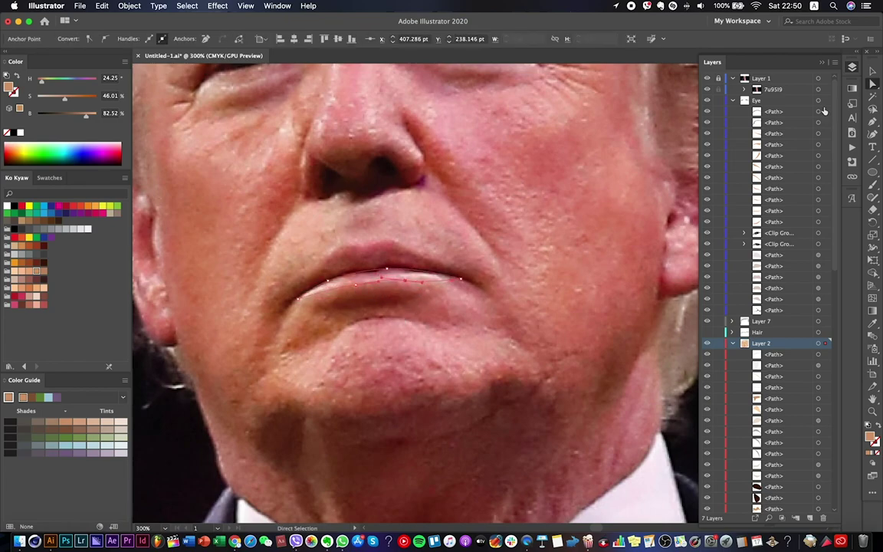
Hide the photo and fill the lower lip's upper band with light skin tone (H 28.86, S 31.69, B 99.5).
left_click(707, 79)
key("super+equal")
left_click(408, 298)
left_click(429, 278)
left_click(429, 277, "alt")
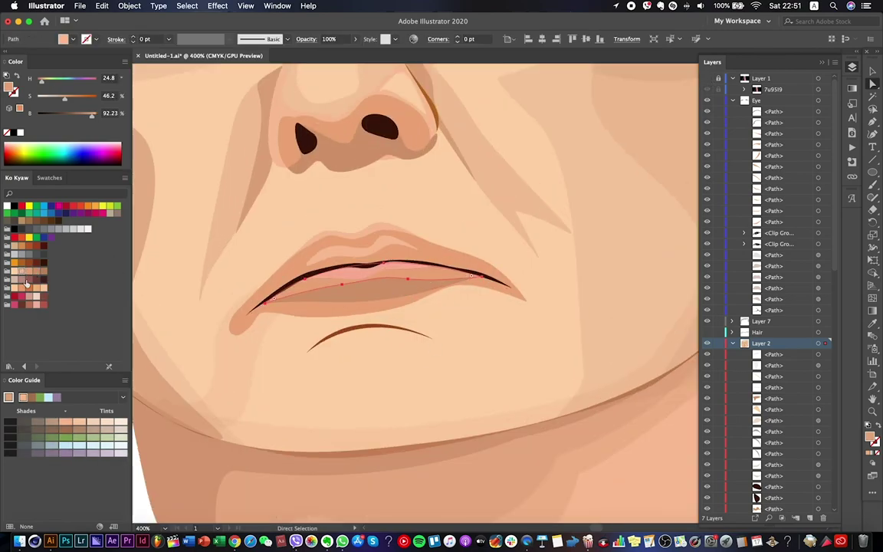
left_click(363, 276)
left_click(339, 288, "alt")
left_click(13, 248)
key("super+0")
left_click(595, 380)
Lower the opacity of the outer lip shape surrounding the mouth to 38%.
key("super+equal")
key("super+equal")
key("super+equal")
key("super+equal")
key("super+equal")
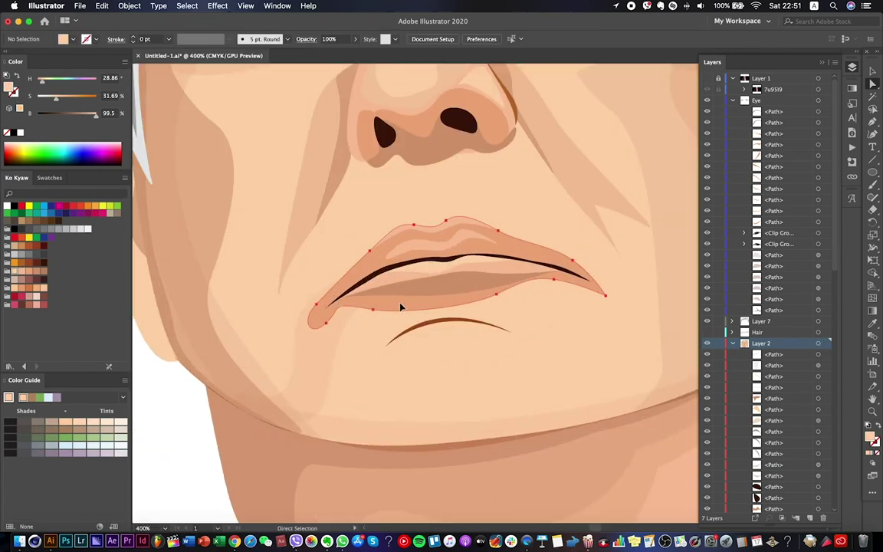
left_click(401, 308, "alt")
left_click(355, 42)
left_click_drag(335, 55, 329, 55)
left_click(595, 335)
Recolour the lower lip's darker shadow band with a lighter orange tone.
left_click(384, 262)
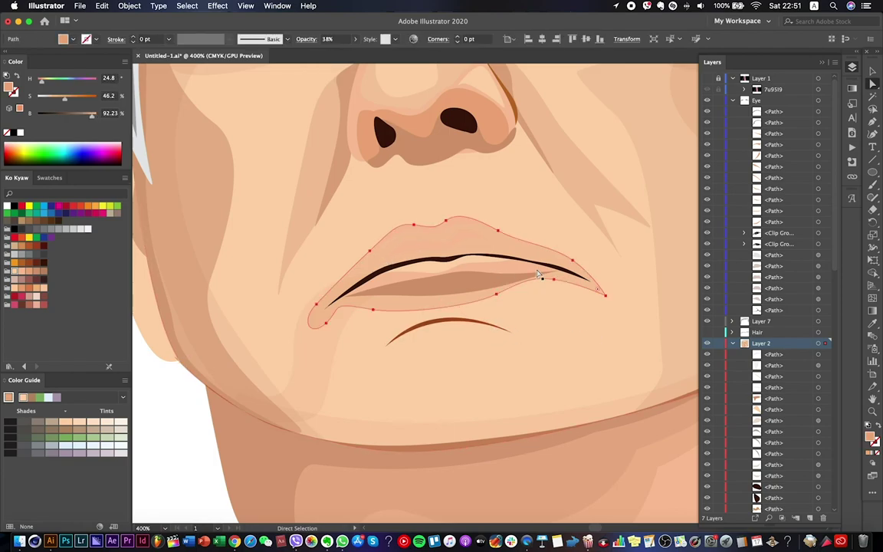
left_click(463, 298)
left_click(390, 234)
left_click(375, 272)
Trace a closed upper-lip shape over the reference photo in light skin tone (H 28.86, S 31.69, B 99.5), then hide the photo.
left_click(707, 89)
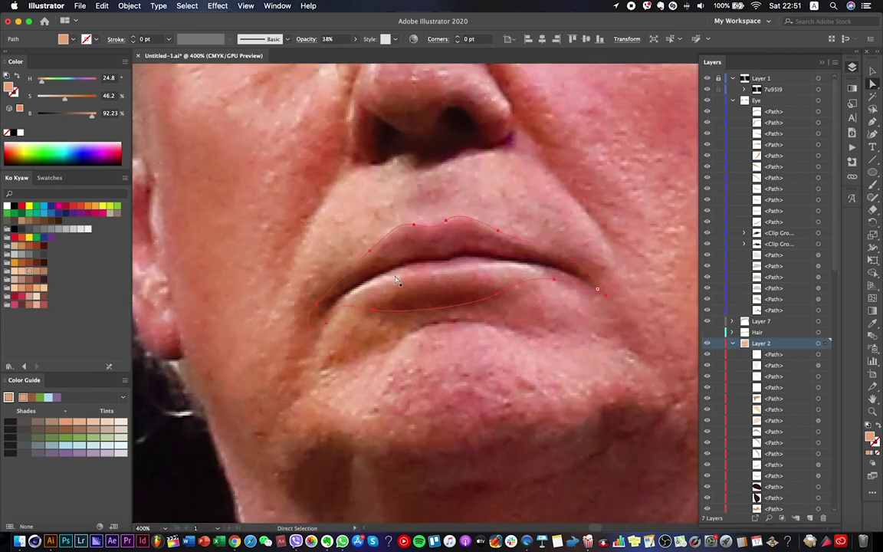
left_click(872, 121)
left_click(291, 222, "super")
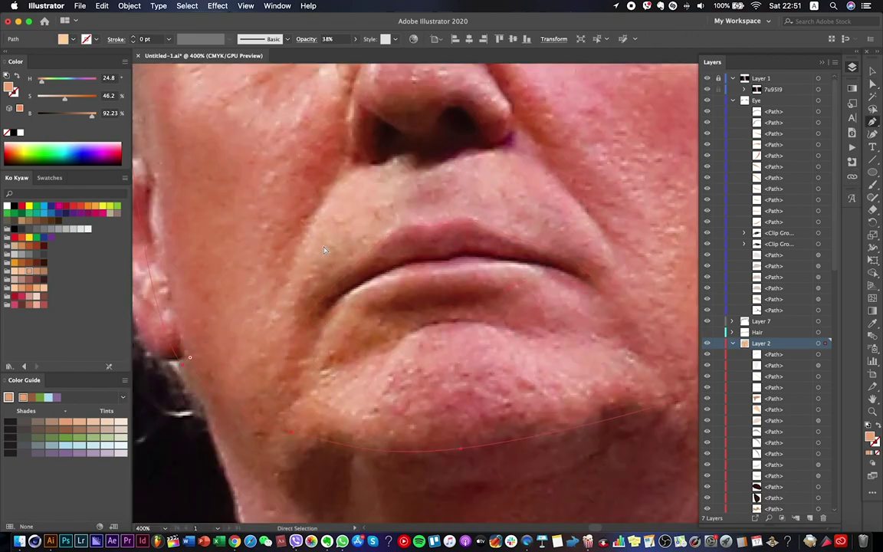
left_click(359, 274)
left_click(391, 228)
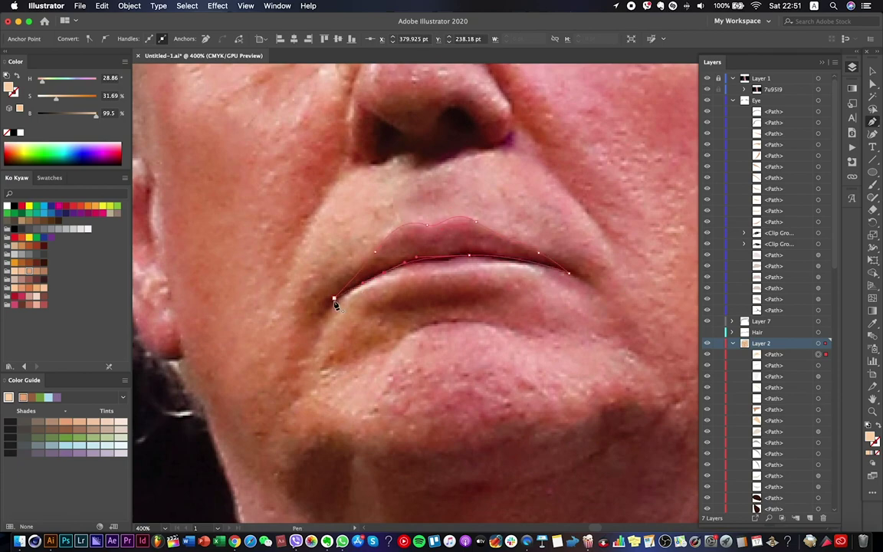
left_click(706, 78)
Cut the new upper-lip shape and use isolation of the outer lip shape to restack it beneath the mouth line.
left_click(467, 245, "super")
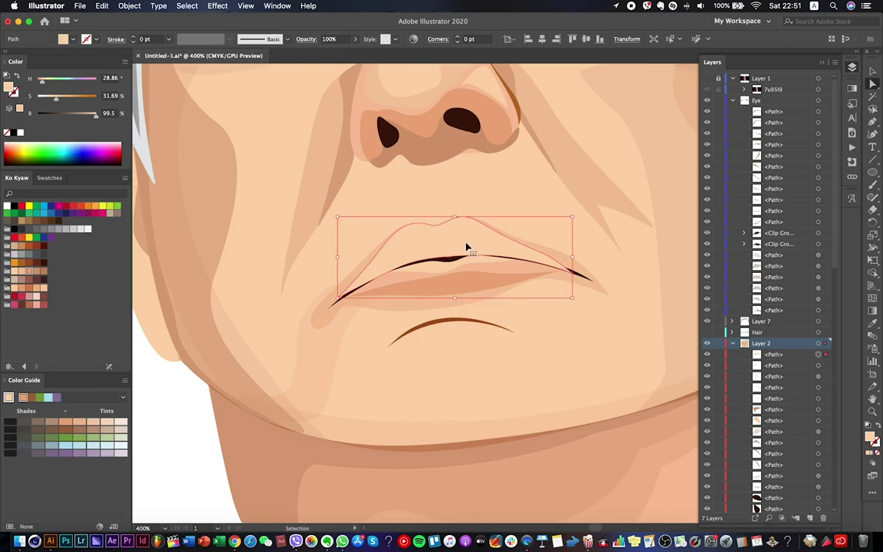
left_click(422, 253, "super")
left_click(422, 253)
right_click(554, 199)
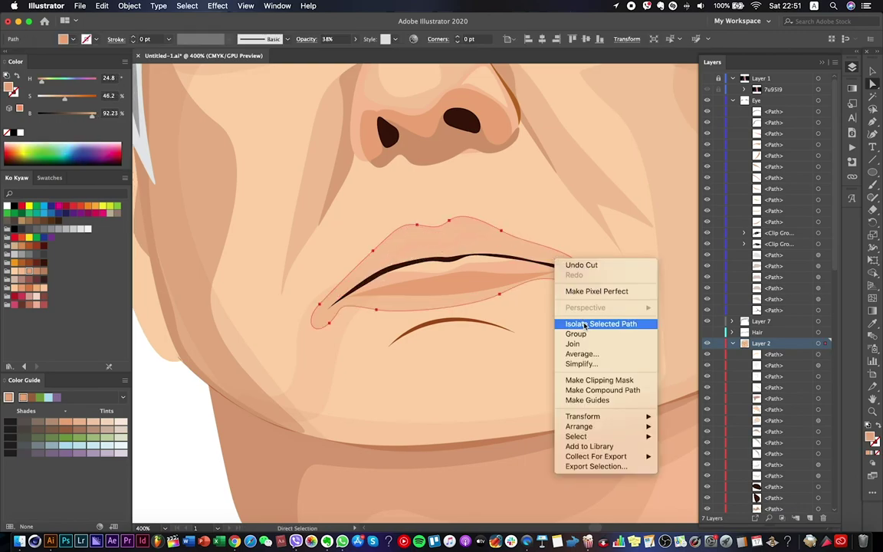
left_click(590, 321)
key("Escape")
Adjust the anchor points along the edge of the upper-lip shape.
left_click(457, 232)
left_click(389, 246)
scroll(389, 245, "up", 4)
left_click_drag(347, 275, 473, 183)
scroll(483, 211, "down", 2)
left_click(365, 197)
left_click_drag(363, 182, 309, 153)
scroll(309, 153, "down", 5)
scroll(467, 248, "up", 4)
Set the outer lip shape's opacity to 17% and deselect it.
left_click(468, 248)
left_click_drag(355, 38, 328, 56)
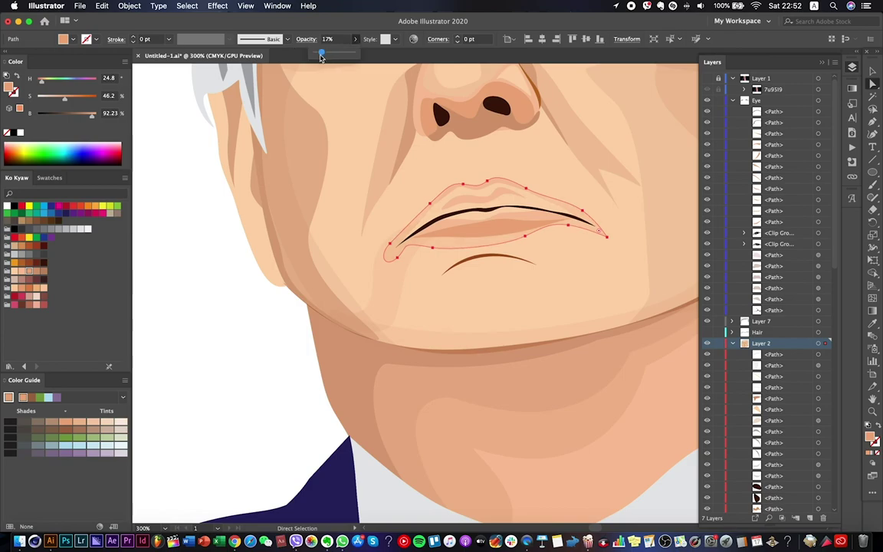
key("super+shift+a")
scroll(435, 317, "down", 4)
scroll(524, 301, "up", 6)
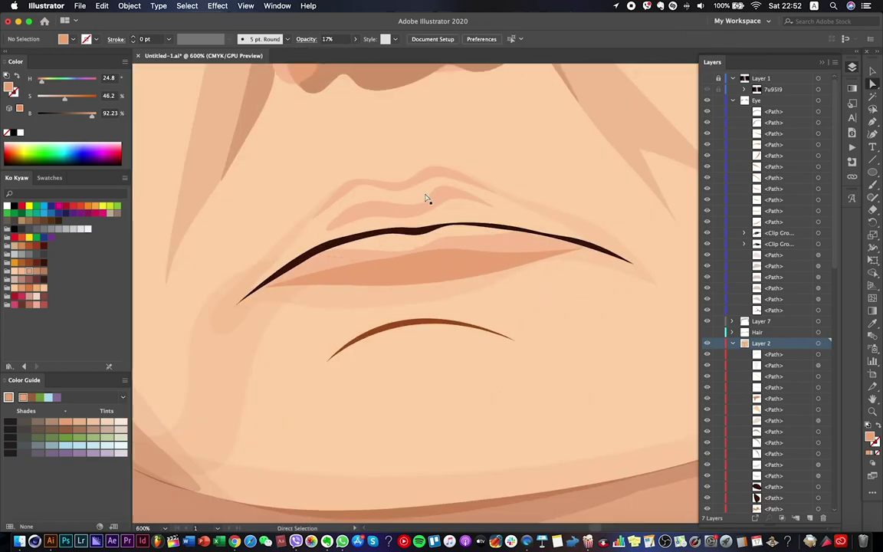
Recolour the upper-lip shape in a darker skin brown (H 24.25, S 46.01, B 82.52) and deselect it.
left_click(349, 255)
left_click(366, 289)
left_click(324, 239)
scroll(432, 306, "down", 2)
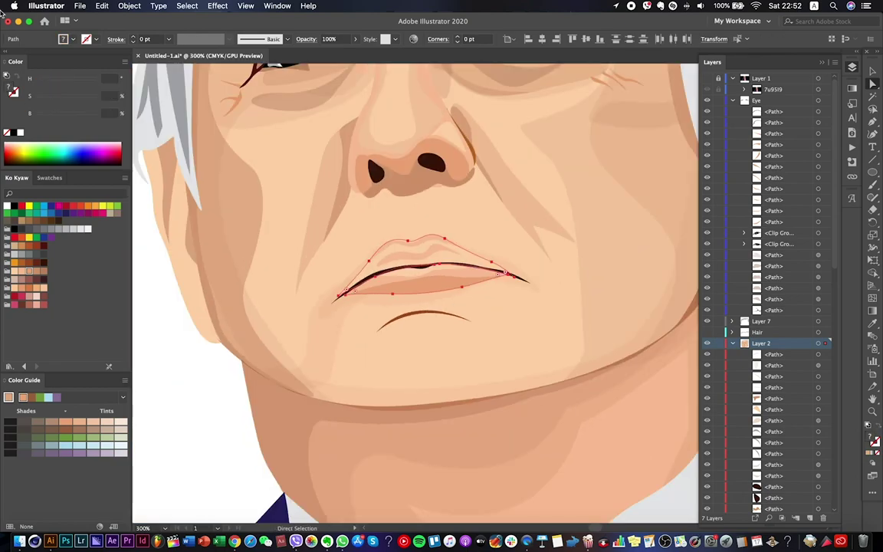
left_click(29, 279)
left_click(170, 359)
left_click(429, 265)
left_click(707, 89)
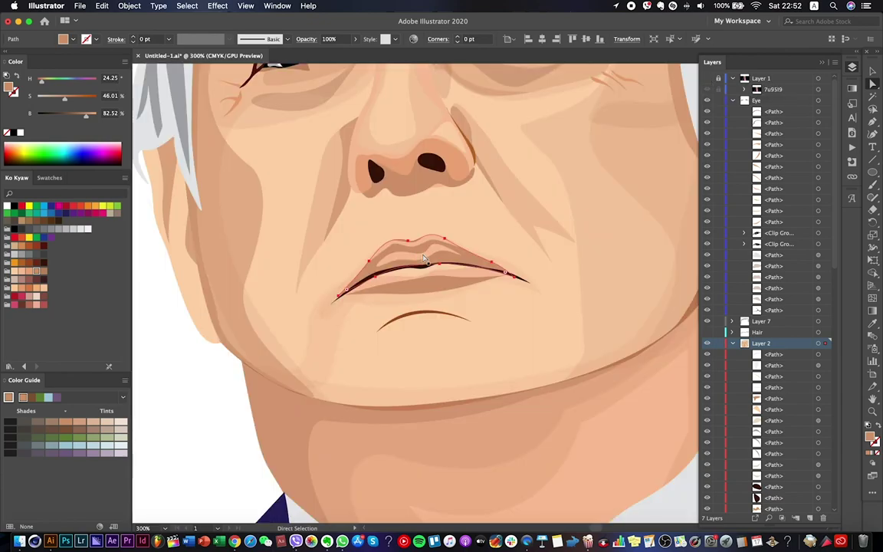
key("v")
key("super+shift+a")
Save the document and check the recoloured lips against the whole face.
scroll(460, 299, "down", 1)
left_click(461, 301)
key("a")
left_click(371, 304)
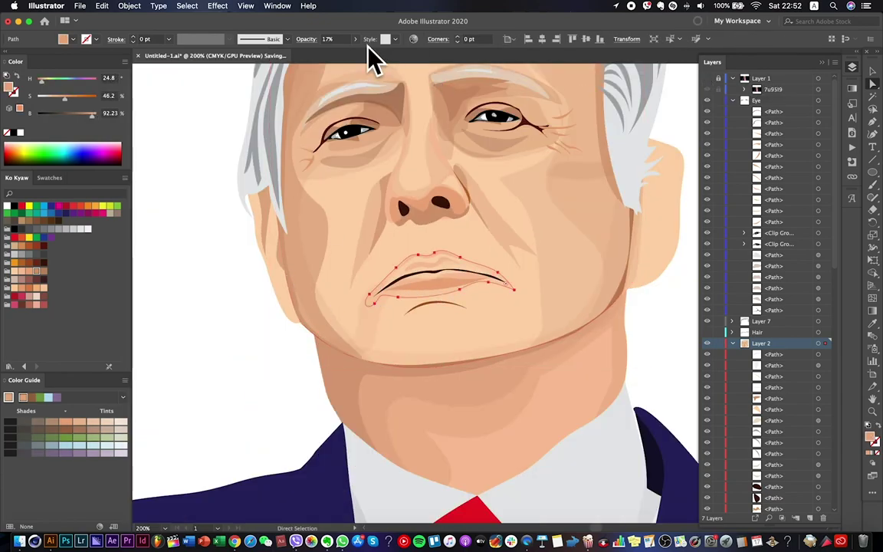
scroll(381, 62, "down", 1)
key("v")
key("super+shift+a")
key("super+1")
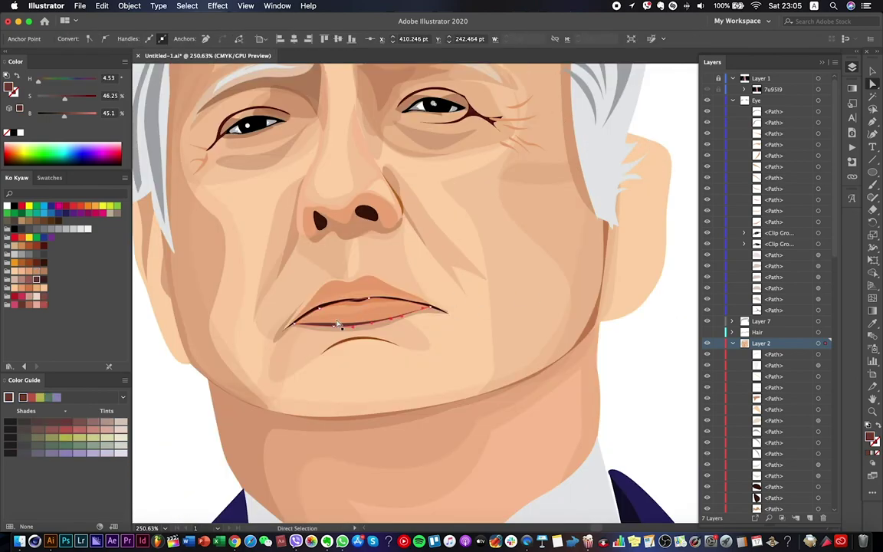
Adjust the bottom anchor of the dark shape beneath the lower lip so only a thin line shows.
scroll(338, 325, "up", 3)
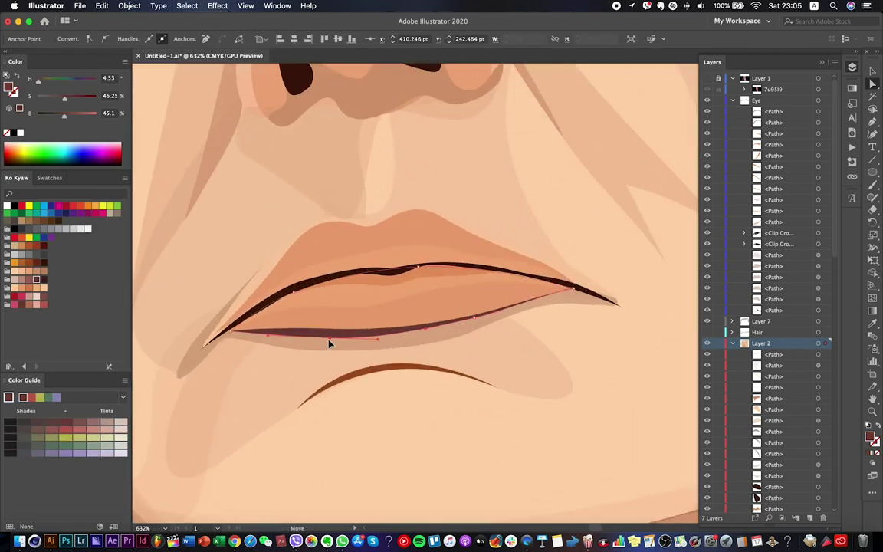
scroll(345, 335, "down", 6)
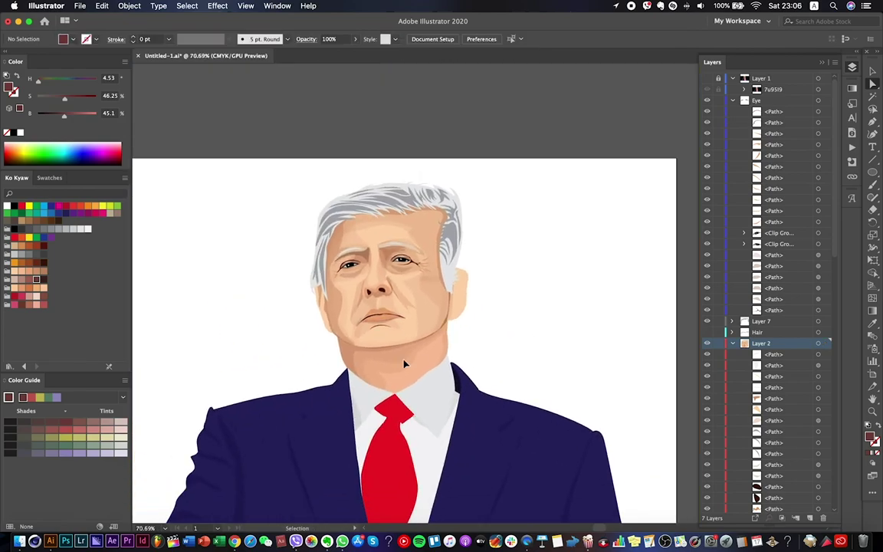
scroll(404, 361, "up", 5)
Reshape the left edge of the translucent shadow shape around the lips by moving its anchor points, and save the document.
left_click(373, 305)
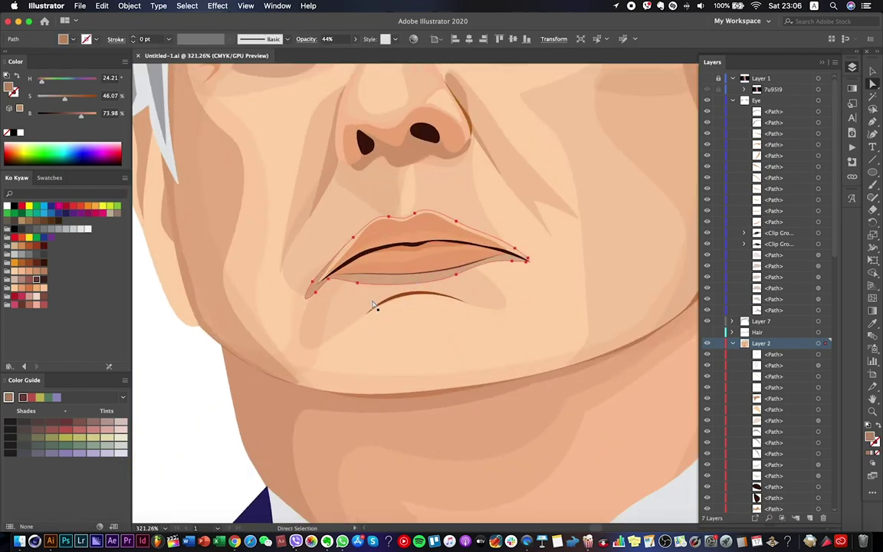
scroll(374, 242, "up", 1)
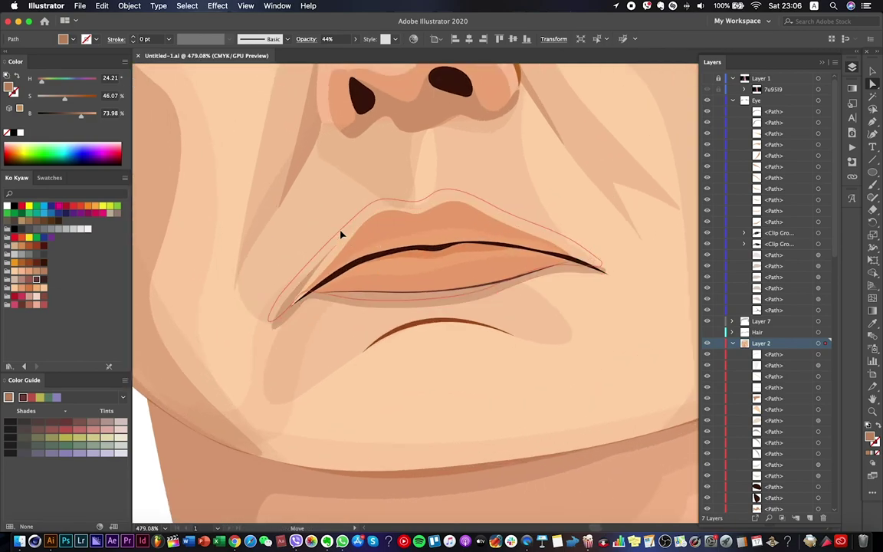
left_click(343, 239)
left_click(286, 301)
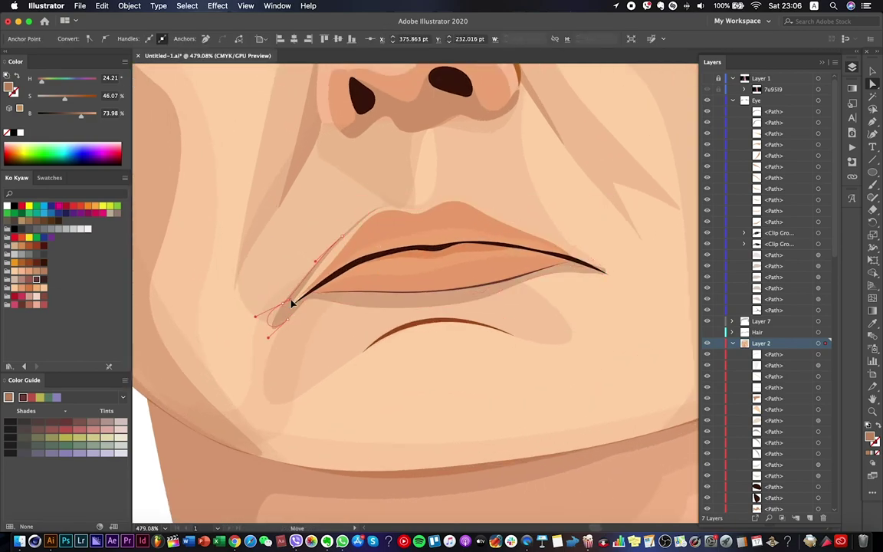
scroll(291, 334, "down", 1)
key("ctrl+s")
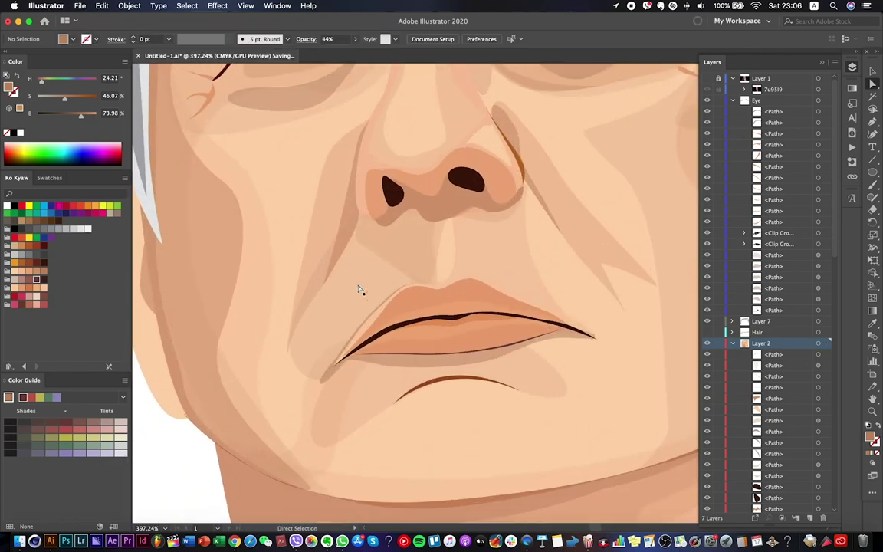
Draw a closed crease shape along the mouth line with three thin spikes rising into the upper lip, filled H 27.73, S 35.2, B 91.73.
left_click(361, 290)
scroll(360, 290, "up", 3)
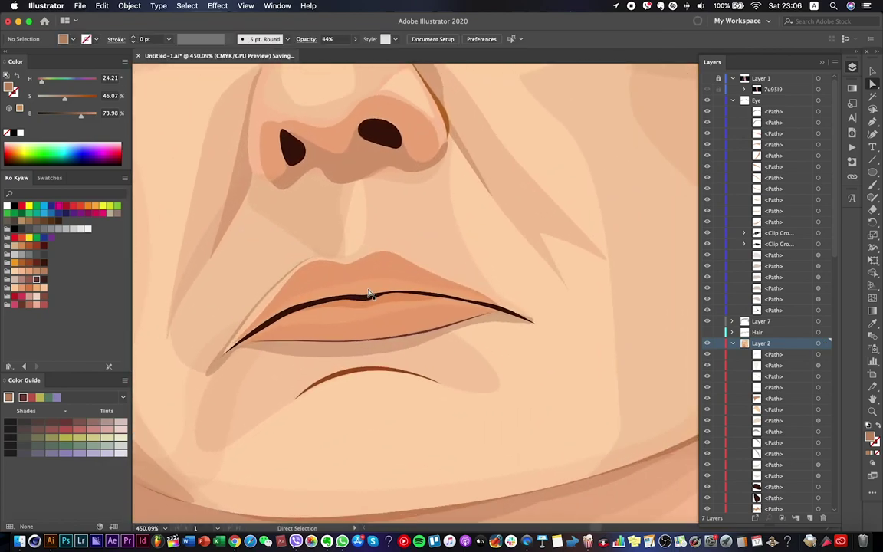
left_click(872, 123)
left_click(290, 291, "ctrl")
left_click(295, 314, "ctrl")
left_click_drag(307, 267, 306, 308)
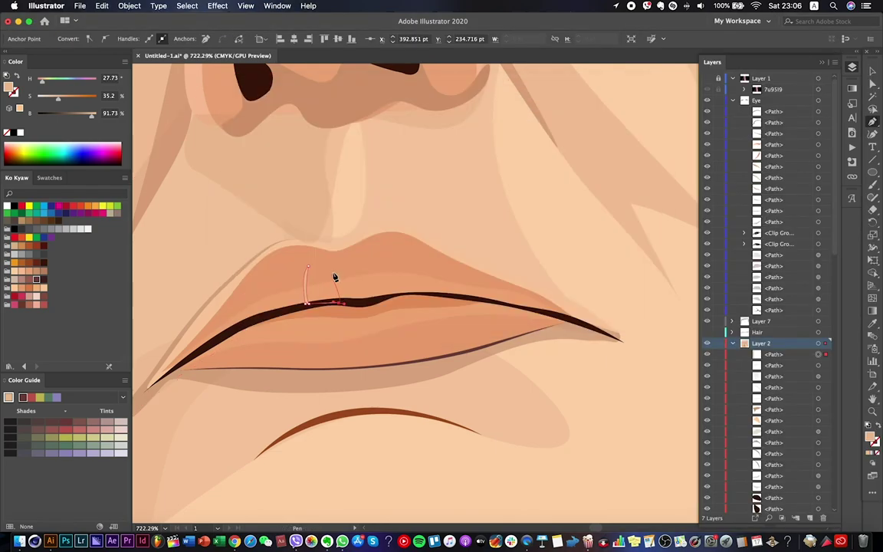
left_click_drag(335, 268, 345, 255)
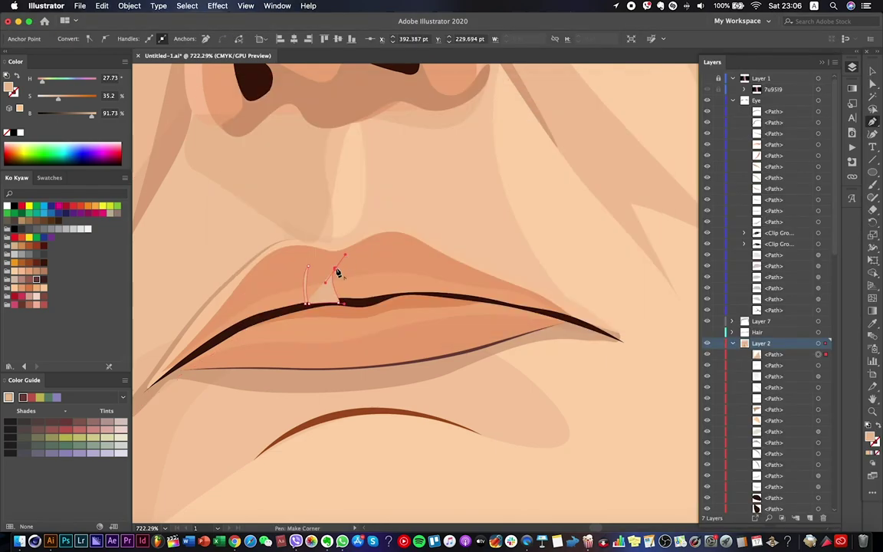
left_click(352, 309)
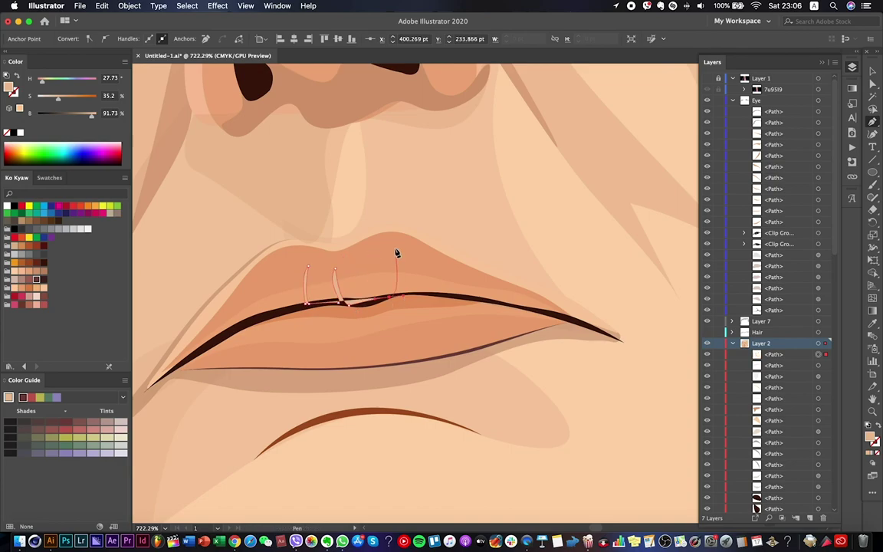
scroll(397, 299, "up", 2)
left_click(314, 323)
left_click(293, 320)
left_click(247, 314)
left_click_drag(249, 251, 236, 263)
Adjust the anchor points and handles of the upper-lip crease shape to slim its middle and left spikes.
key("a")
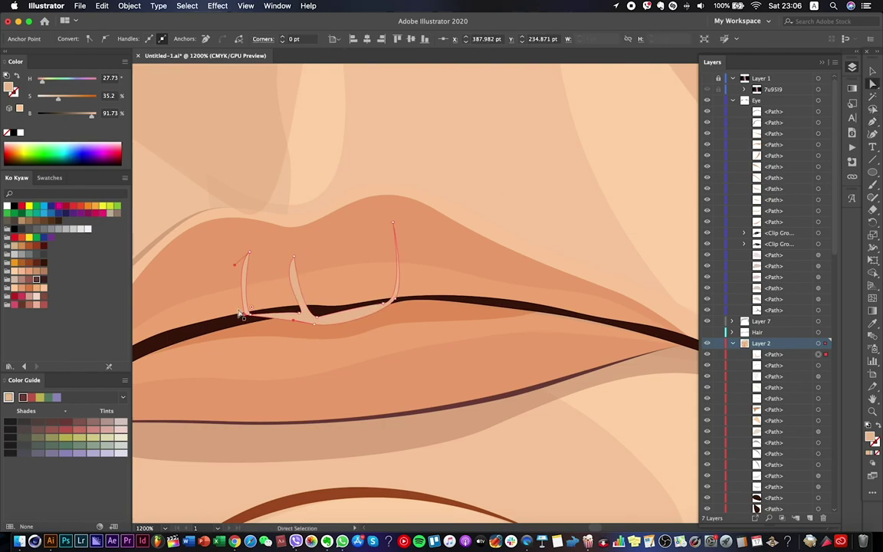
left_click(306, 315)
left_click(324, 312)
left_click_drag(284, 274, 292, 287)
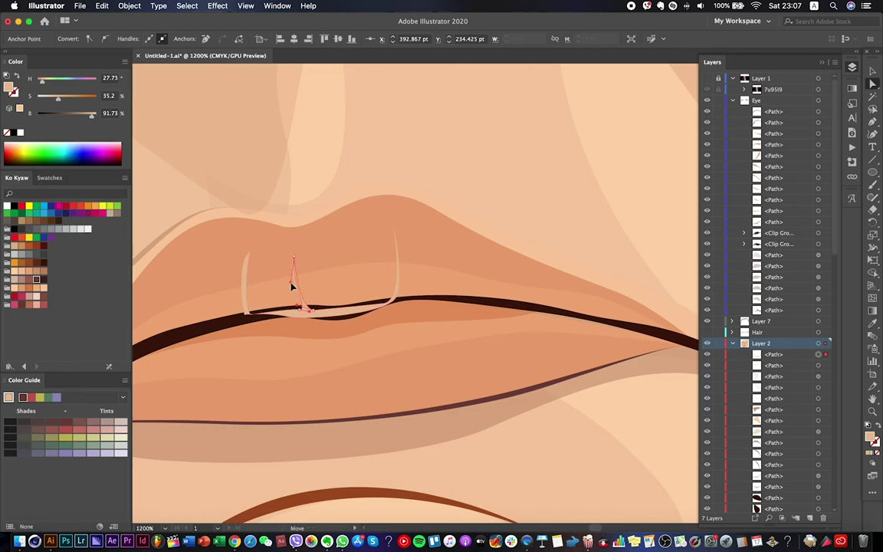
left_click(253, 315)
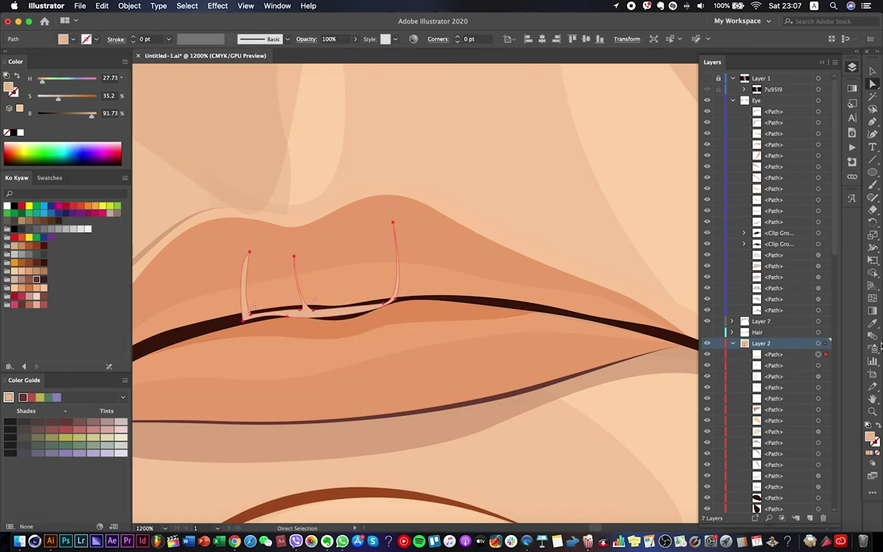
Give the upper-lip crease shape the mouth line's dark brown (H 14.14, S 82.3, B 24.13) and set its opacity to 26%.
left_click(331, 316)
left_click(331, 316)
left_click(330, 38)
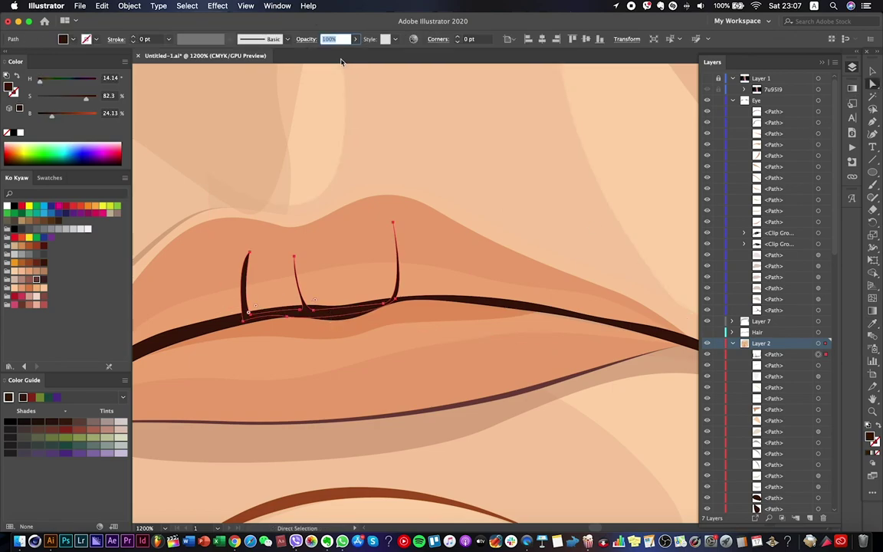
type("26")
key("Return")
key("super+0")
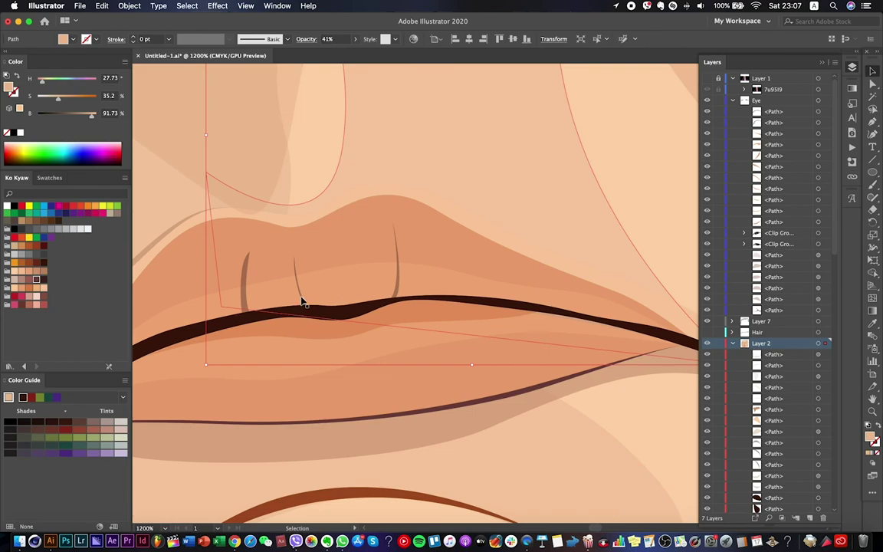
Lower the upper-lip crease shape's opacity to 12% and deselect it.
key("super+equal")
key("super+equal")
key("super+equal")
key("super+equal")
key("super+equal")
left_click(355, 39)
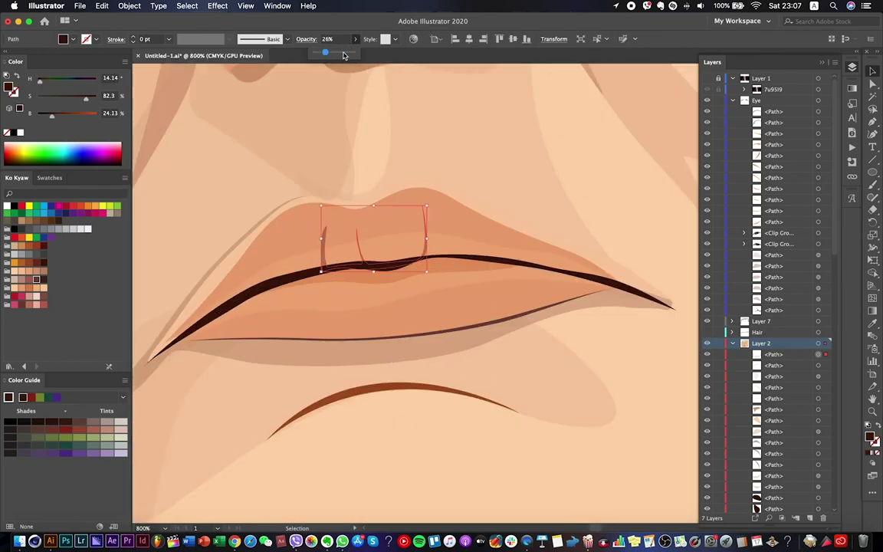
key("super+0")
key("super+shift+a")
scroll(508, 260, "up", 5)
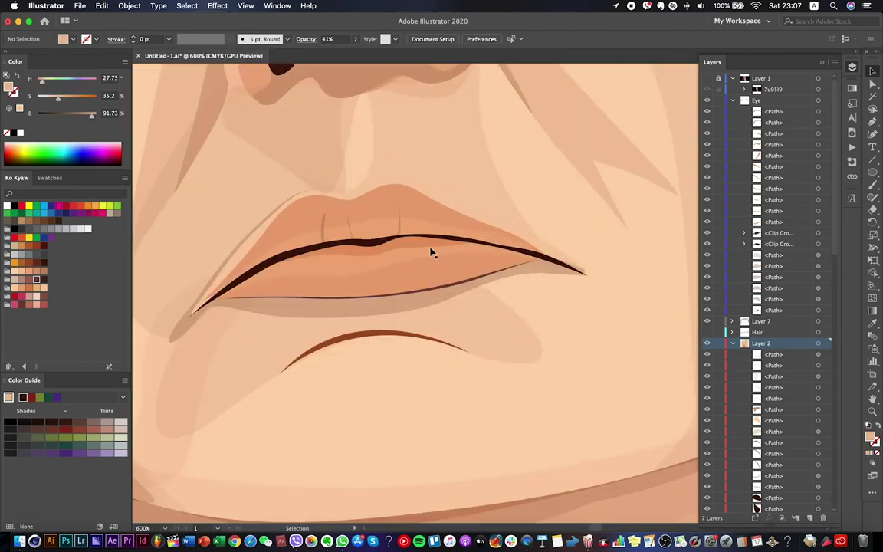
Draw a thin closed crease rising from the mouth line between the middle and right upper-lip creases.
key("p")
left_click(309, 235)
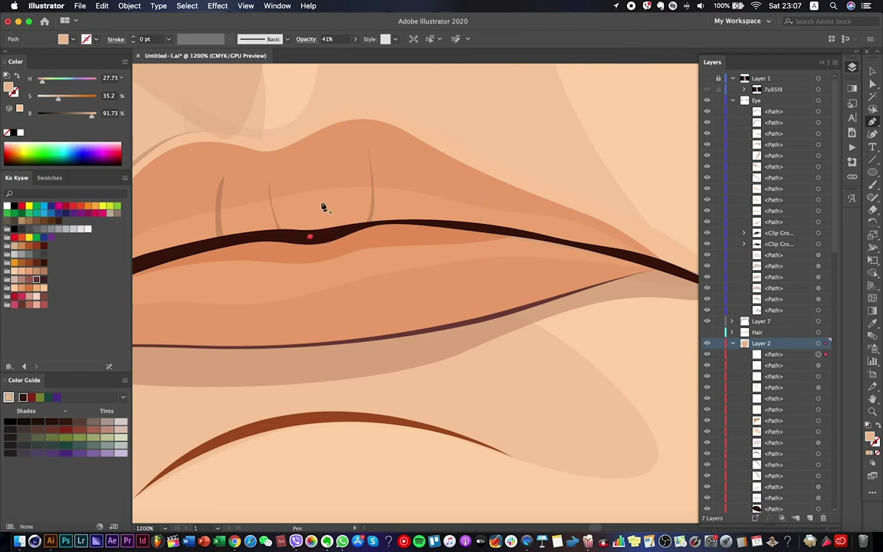
left_click_drag(312, 174, 319, 193)
left_click(315, 234)
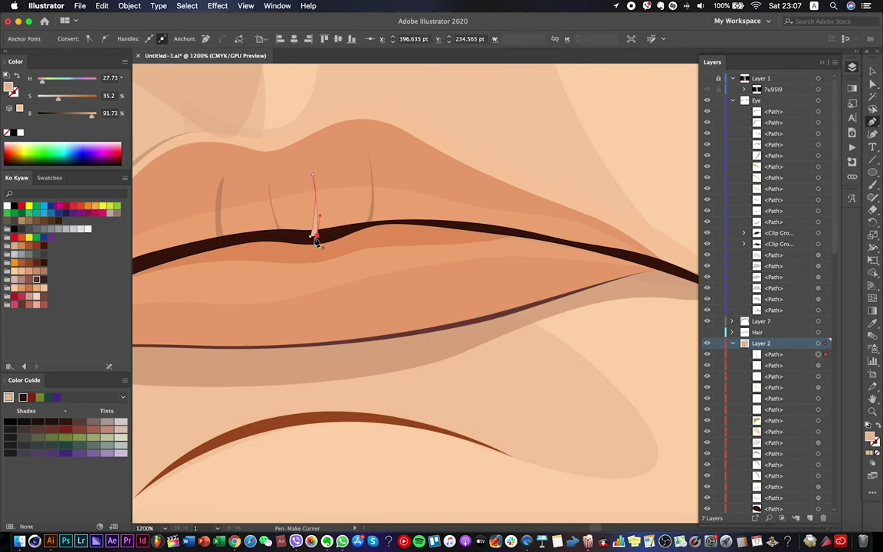
Draw a closed crease shape along the mouth line with three curved spikes reaching down into the lower lip.
scroll(291, 245, "left", 5)
scroll(291, 245, "down", 2)
left_click(278, 215)
left_click_drag(282, 263, 301, 285)
left_click(278, 216)
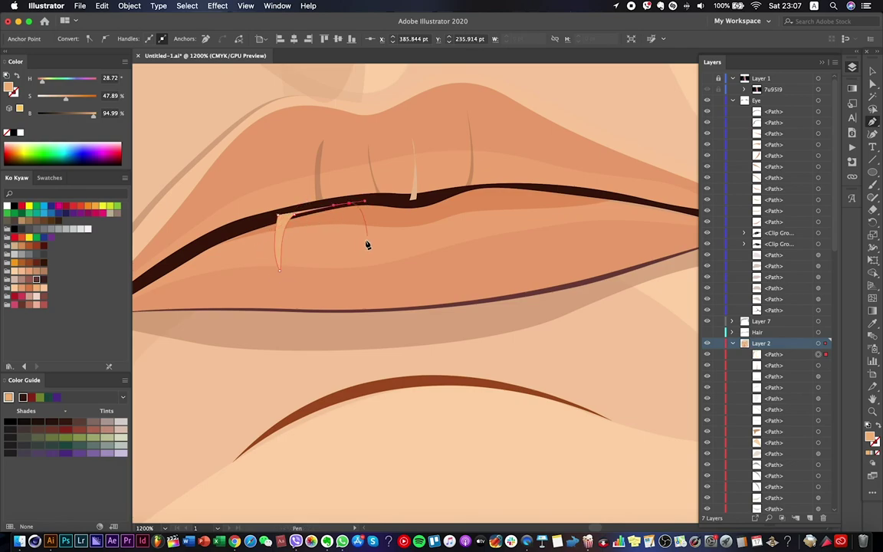
left_click(351, 260)
left_click_drag(355, 192, 364, 207)
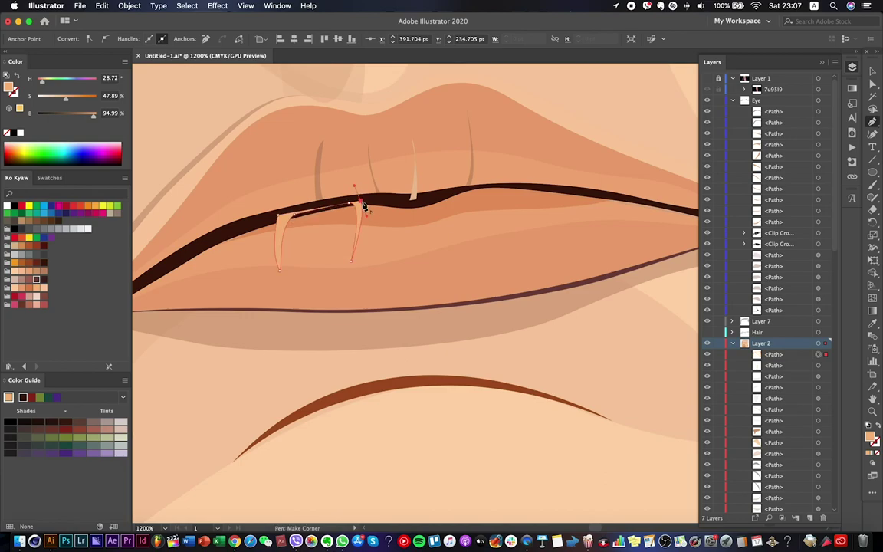
mouse_move(444, 201)
left_mouse_down()
mouse_move(483, 188)
mouse_move(442, 193)
left_mouse_up()
left_click(443, 259)
key("v")
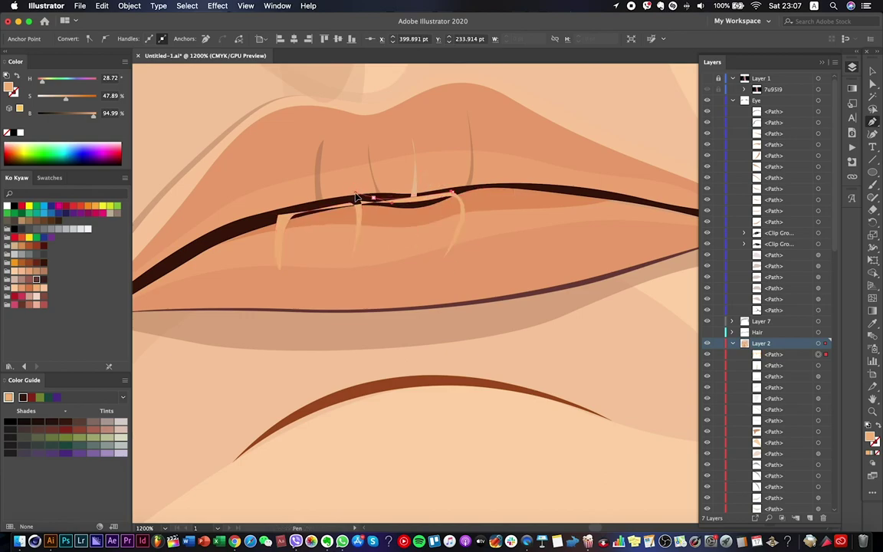
Copy the dark brown, 12% opacity appearance of the existing upper-lip creases onto the two new crease shapes, and save the document.
left_click_drag(250, 174, 420, 181)
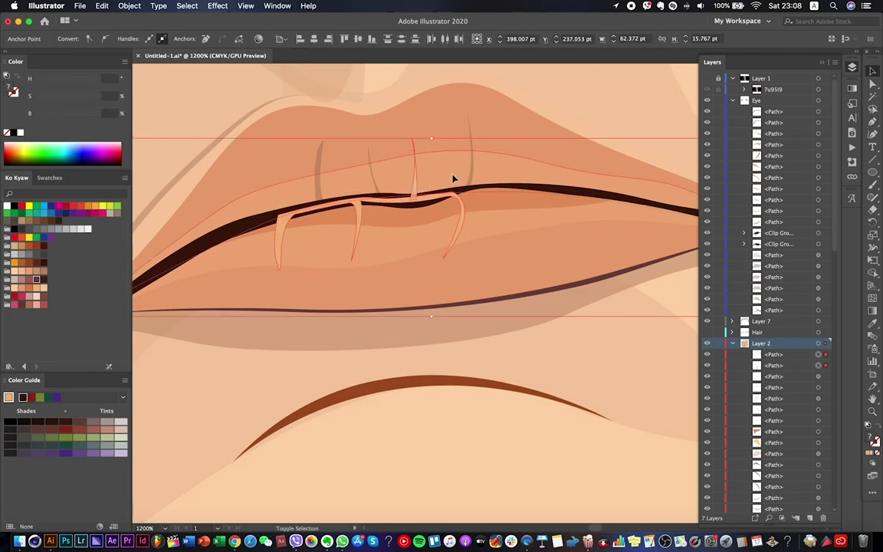
key("i")
left_click(493, 179)
key("super+minus")
key("super+minus")
key("super+minus")
key("super+minus")
key("super+minus")
key("super+shift+a")
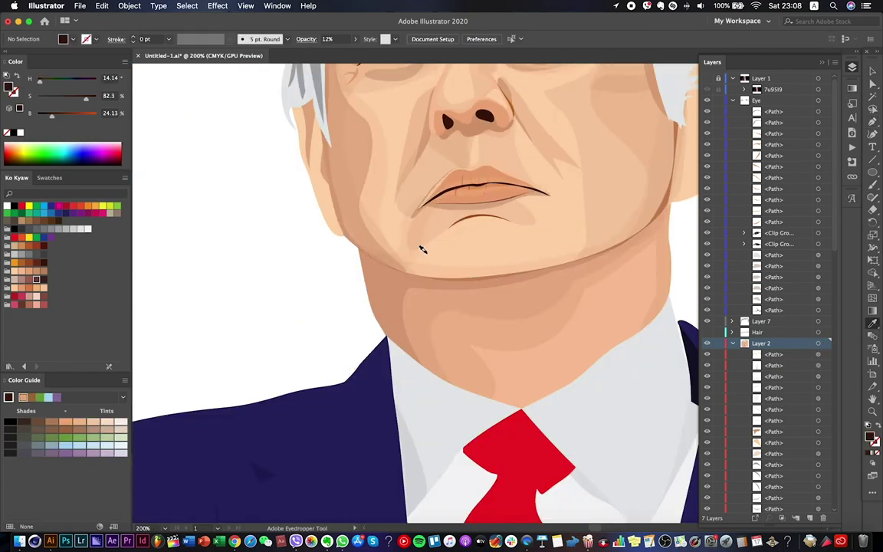
key("super+minus")
key("super+minus")
key("super+minus")
key("super+minus")
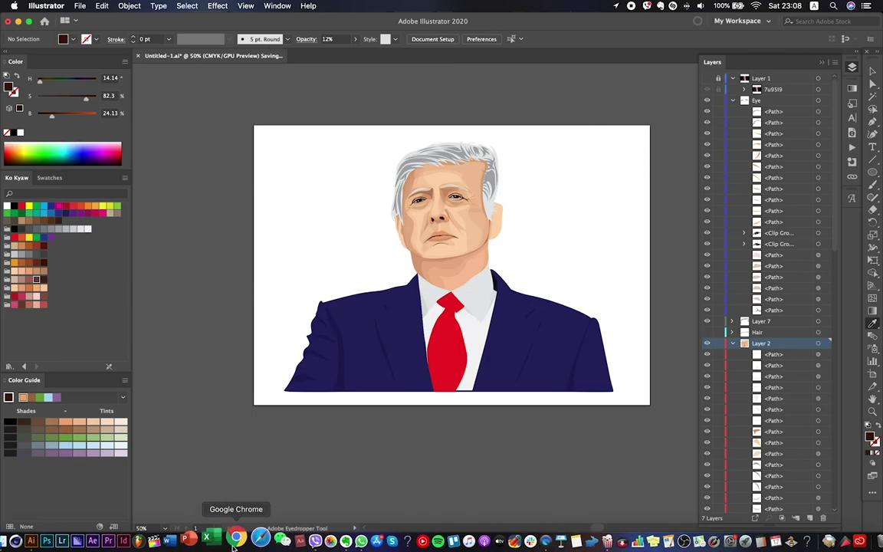
Switch to Google Chrome to look at the Vector Portraits pin on Pinterest, and return to Illustrator.
left_click(235, 541)
scroll(528, 325, "up", 5)
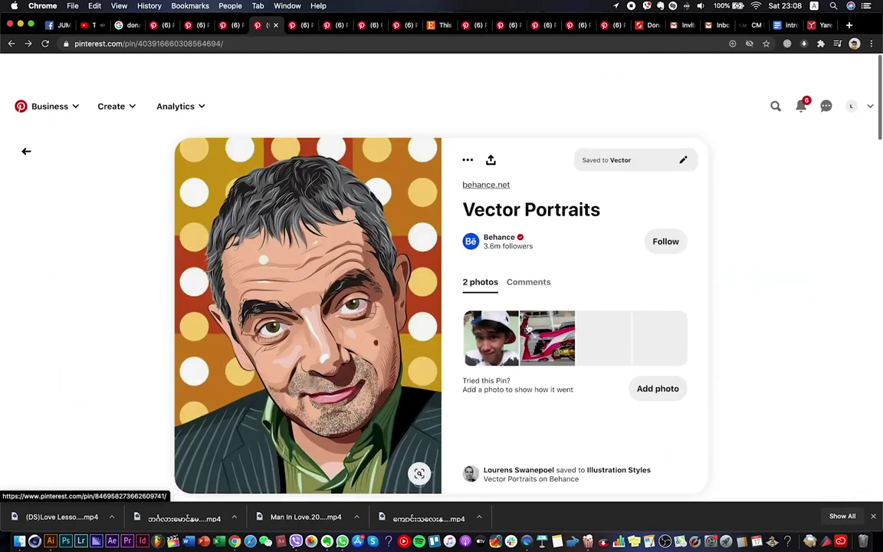
key("super+Tab")
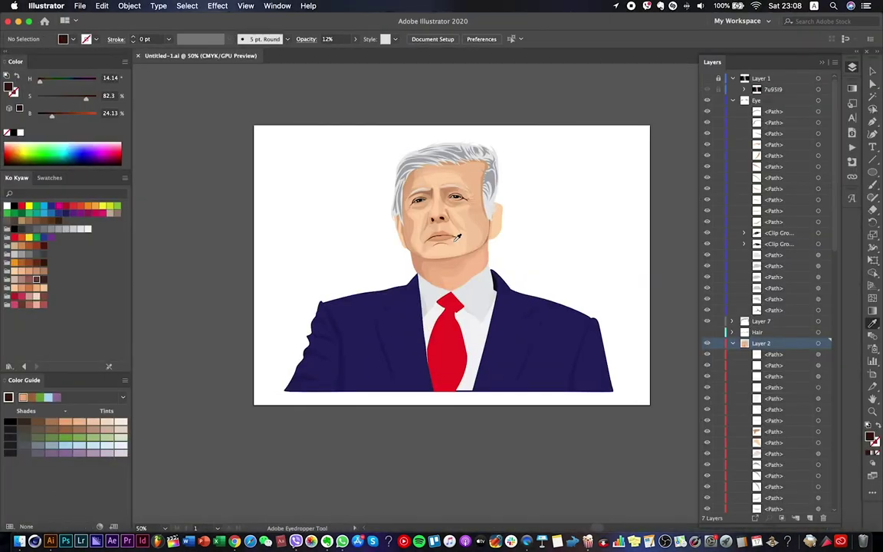
Isolate the duplicate of the lower-lip shape for editing, leaving the original lower lip beneath it.
scroll(457, 238, "up", 10)
key("a")
left_click(383, 237)
left_click(371, 287)
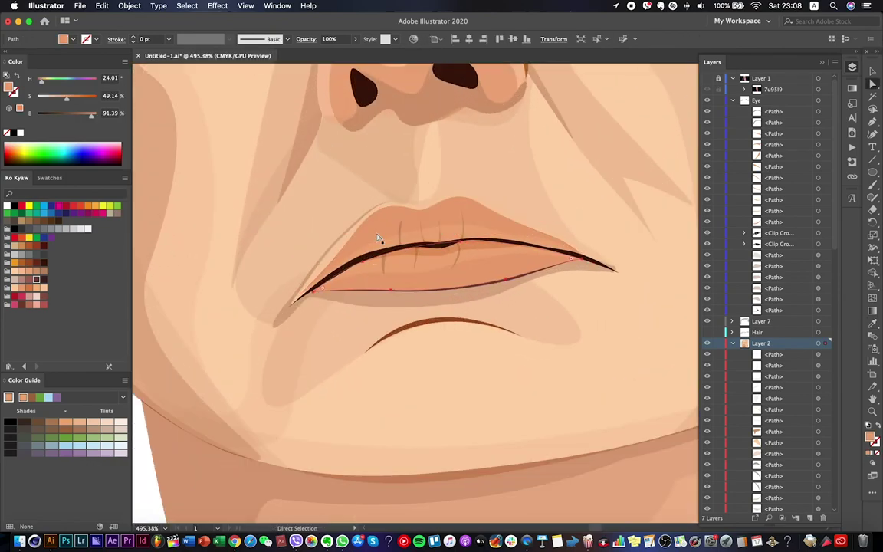
left_click(416, 256)
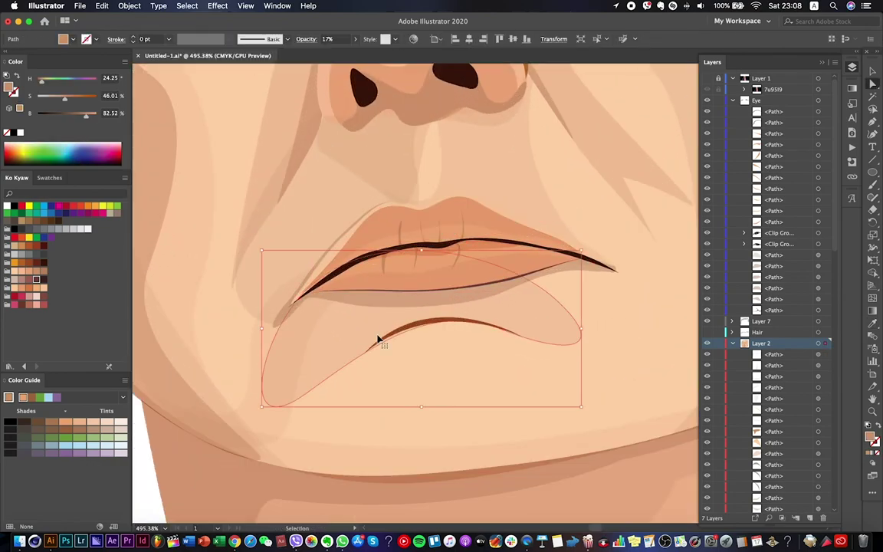
right_click(586, 259)
left_click(635, 321)
Cut the isolated lower-lip copy down to its left portion by adding and removing anchor points, curve its new right edge inward, and exit isolation.
key("minus")
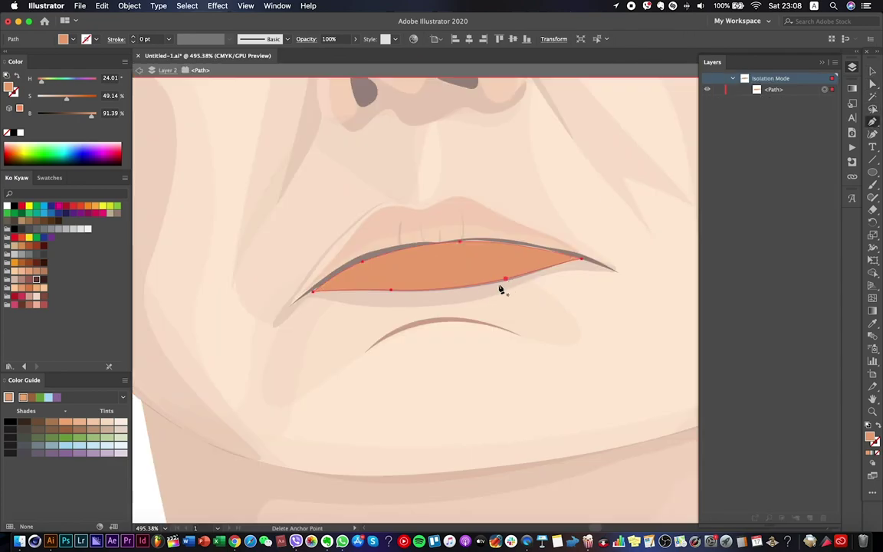
left_click(427, 290)
left_click(461, 245)
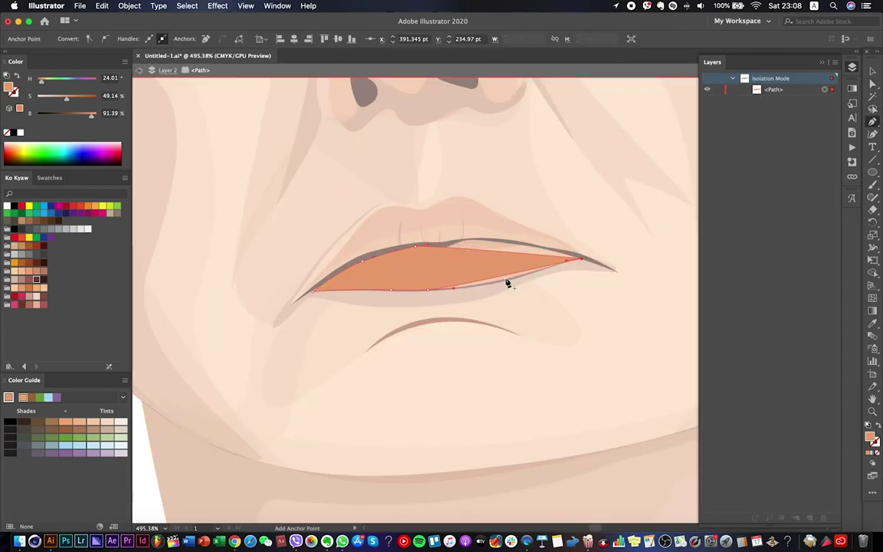
left_click(582, 262)
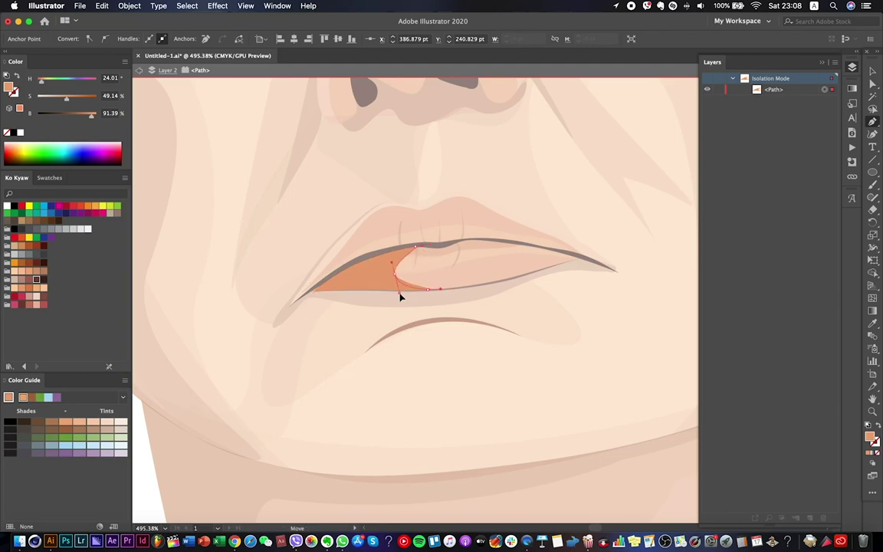
key("Escape")
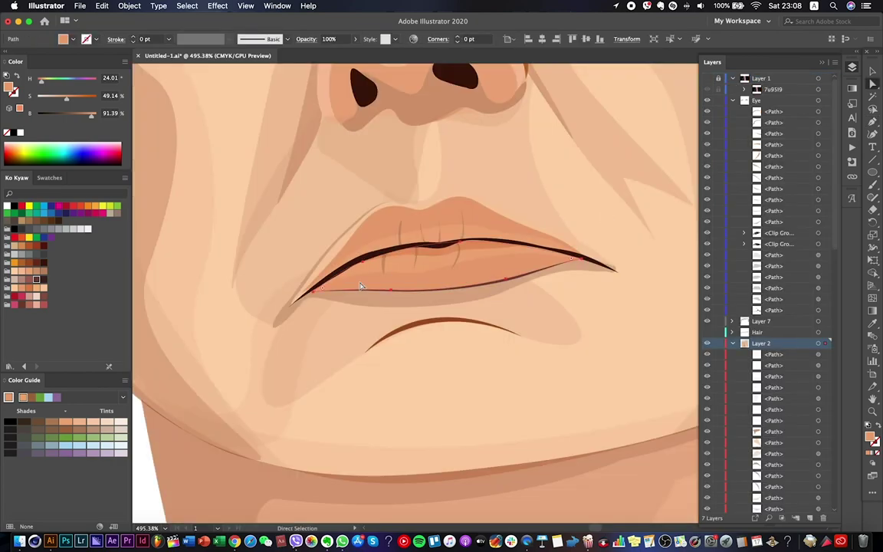
Select the curved left portion of the lower lip and fill it with the light orange-tan colour H 24.8, S 46.2, B 92.23.
left_click(448, 290)
double_click(448, 290)
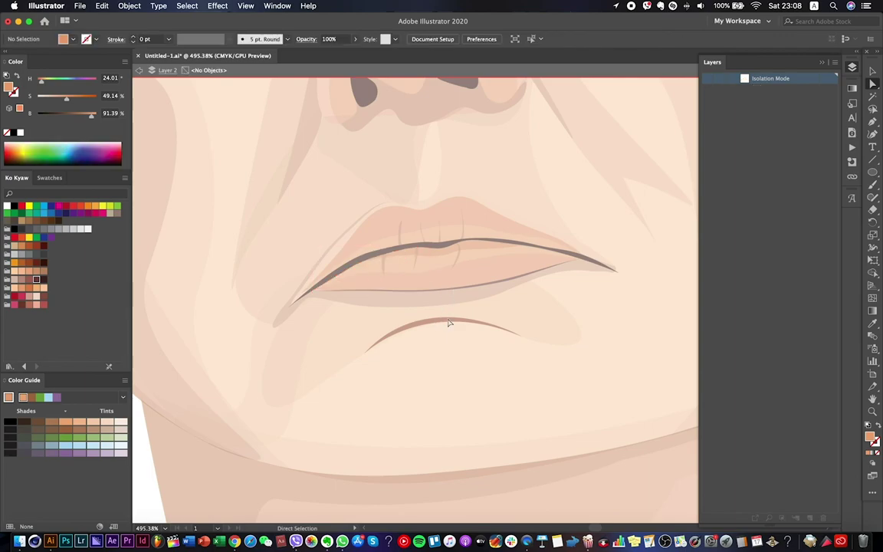
key("Escape")
left_click(378, 318)
key("a")
left_click(489, 393)
left_click(399, 272)
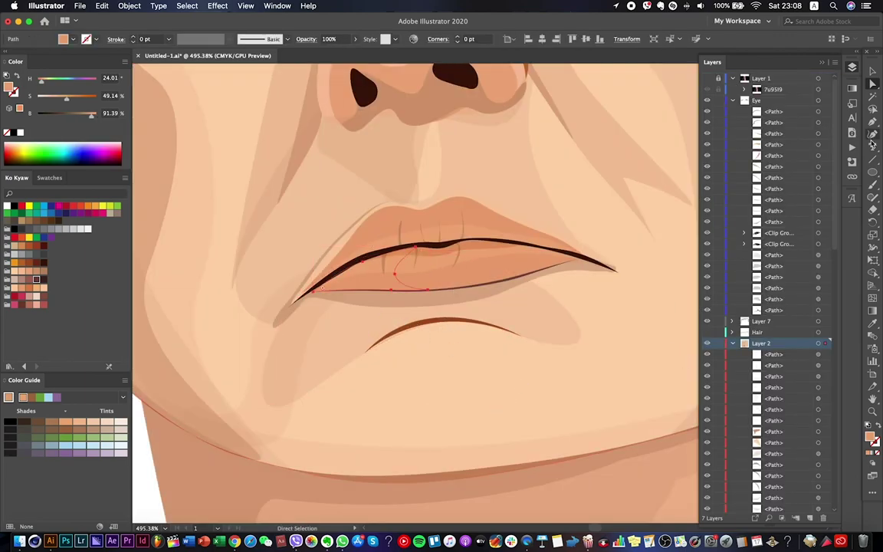
left_click(23, 264)
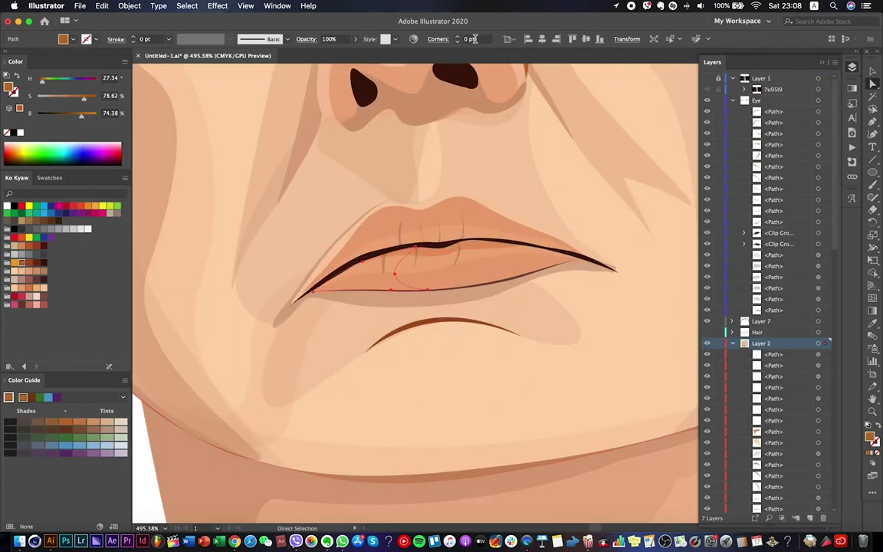
left_click(31, 269)
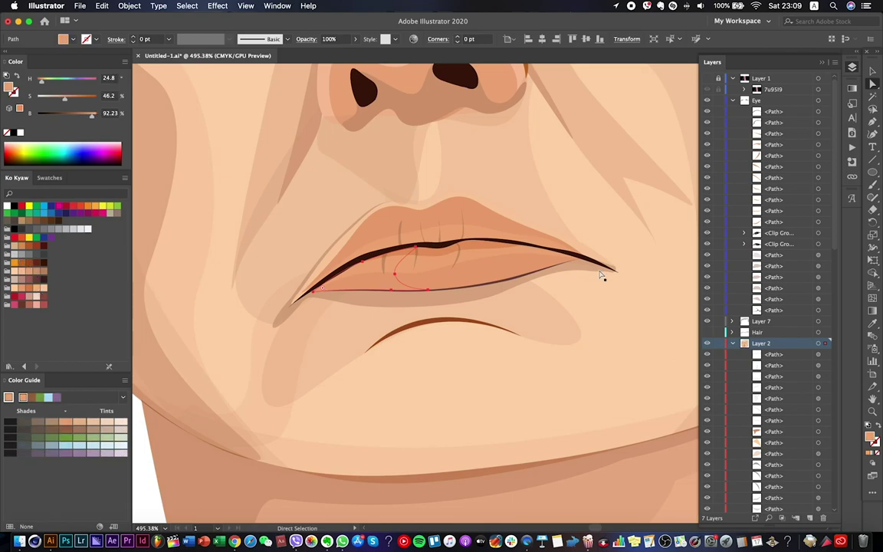
Fill the shading shape on the left half of the lower lip with dark brown and place it on a new layer.
key("v")
left_click(453, 315)
left_click(413, 286)
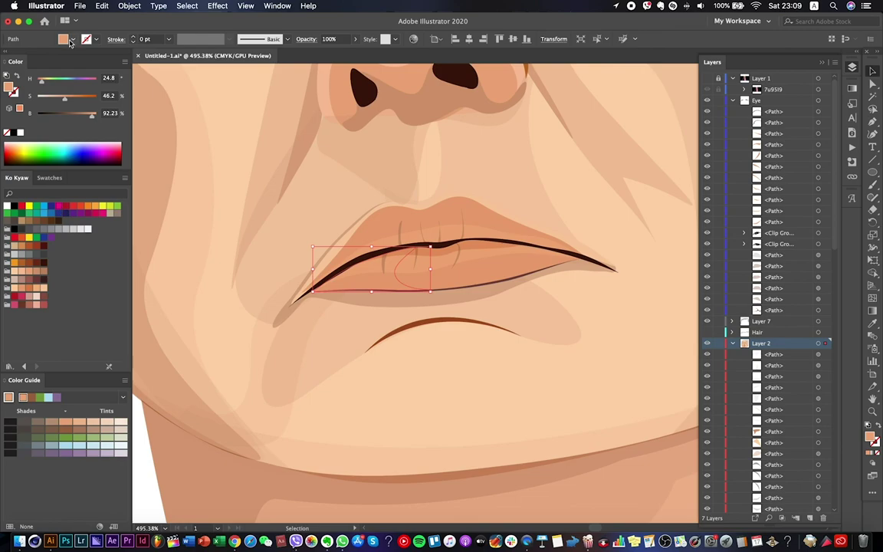
left_click(36, 262)
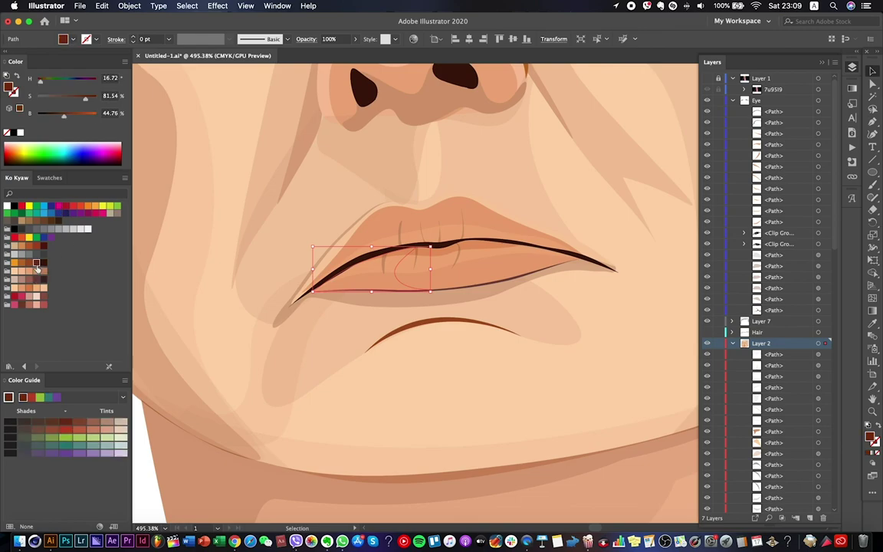
scroll(450, 275, "down", 3)
scroll(449, 274, "down", 2)
left_click(616, 342)
key("super+l")
key("v")
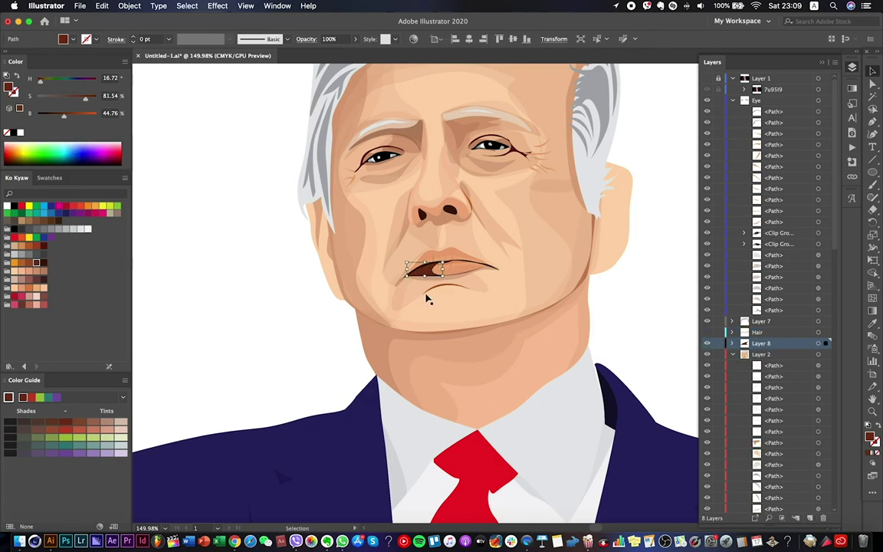
Reduce the opacity of the dark brown lower-lip shading to 21%.
left_click(423, 270)
scroll(423, 269, "up", 8)
left_click(355, 39)
left_click_drag(323, 51, 286, 50)
scroll(174, 189, "down", 6)
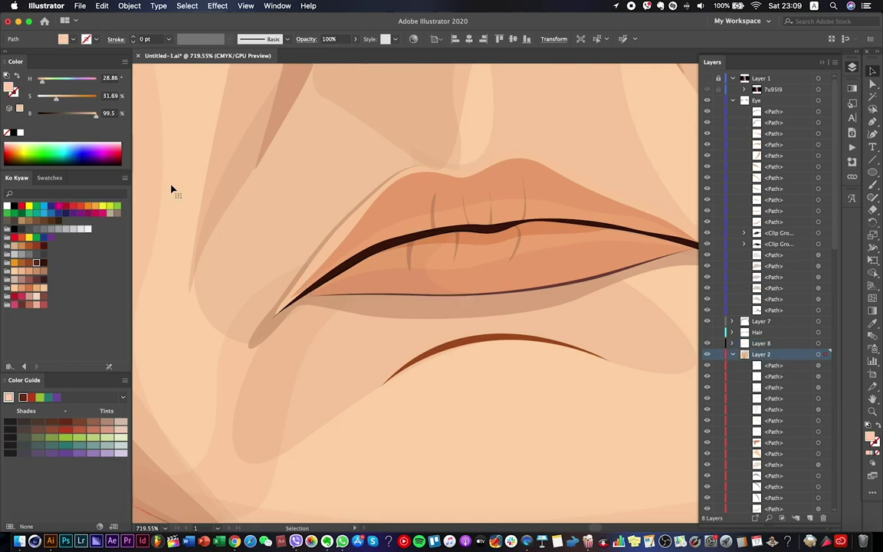
left_click(355, 39)
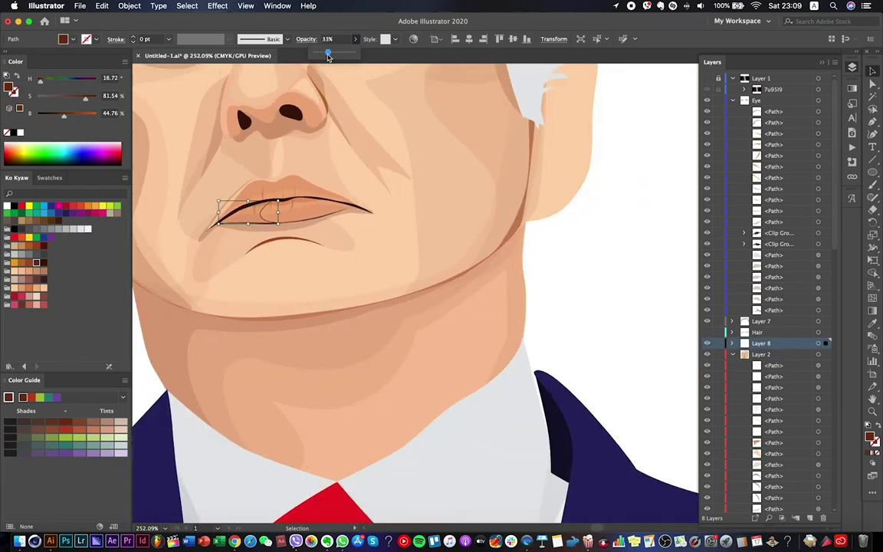
left_click_drag(314, 51, 328, 52)
left_click(587, 273)
scroll(587, 272, "down", 5)
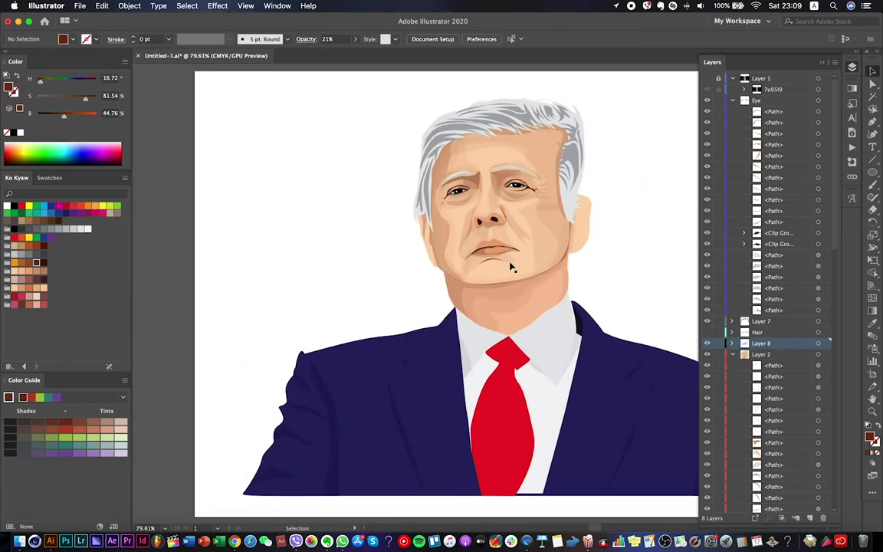
Copy the lower lip onto Layer 8 and reshape the copy to cover only its left half with a curved inner edge.
scroll(513, 262, "up", 8)
left_click(357, 207)
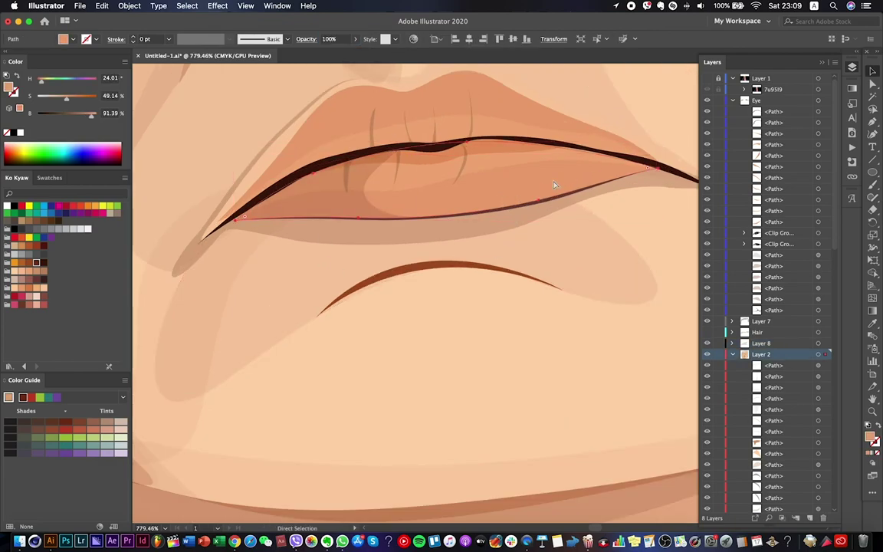
left_click(460, 201)
left_click(872, 123)
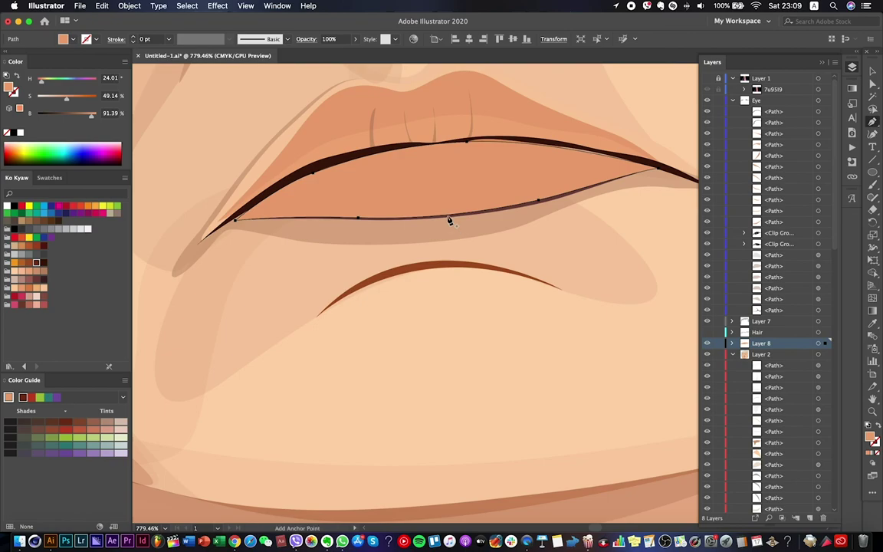
left_click(467, 142)
left_click_drag(415, 186, 428, 167)
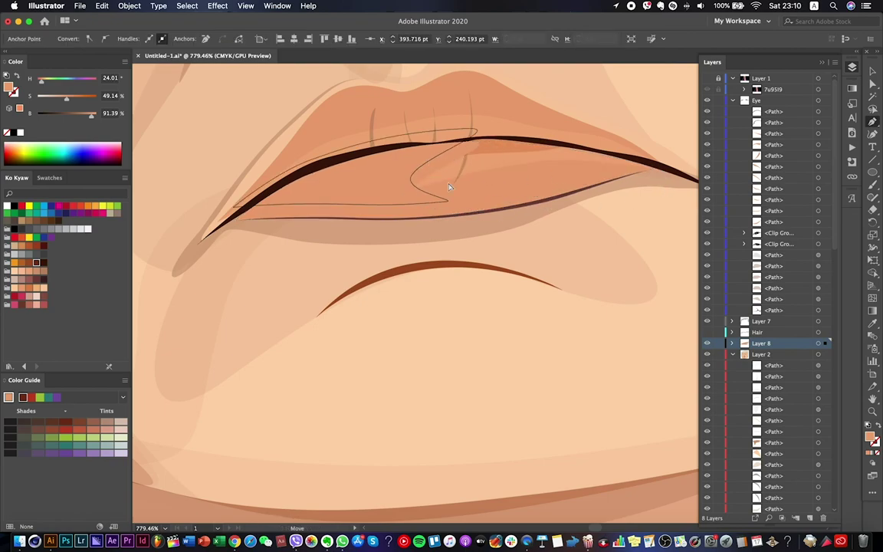
left_click(430, 170, "super")
key("a")
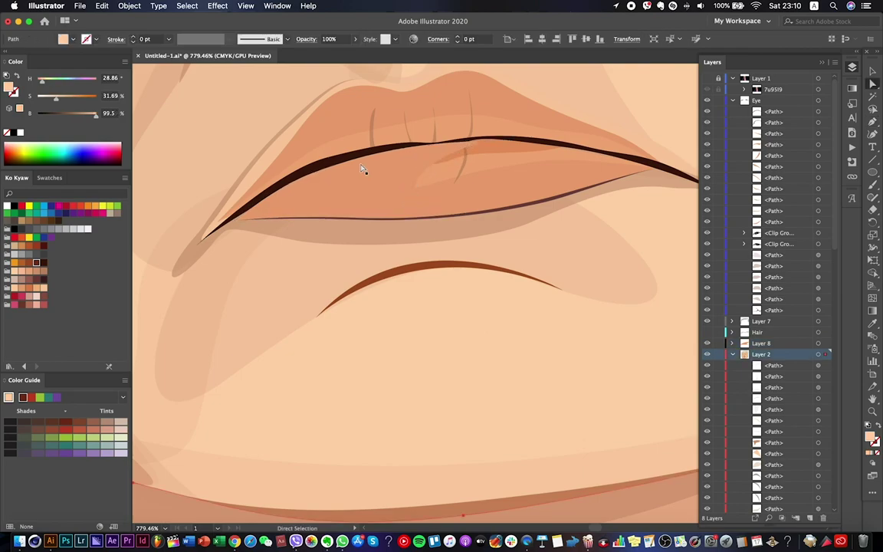
Try 44% opacity on the new left-half lip shape.
left_click(355, 39)
left_click_drag(342, 55, 334, 56)
scroll(453, 291, "down", 10)
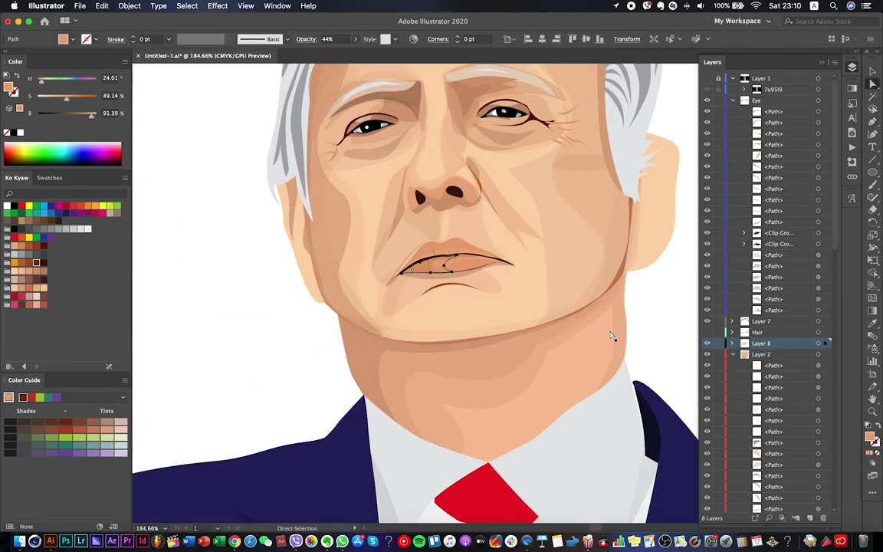
scroll(441, 260, "up", 5)
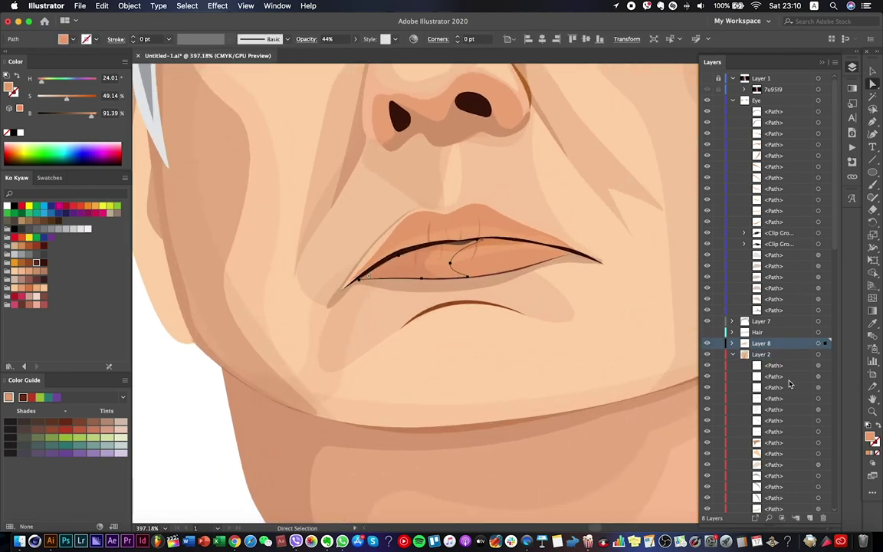
Fill the left-half lip shape with dark brown at 5% opacity and save the file.
left_click(354, 41)
left_click(439, 305)
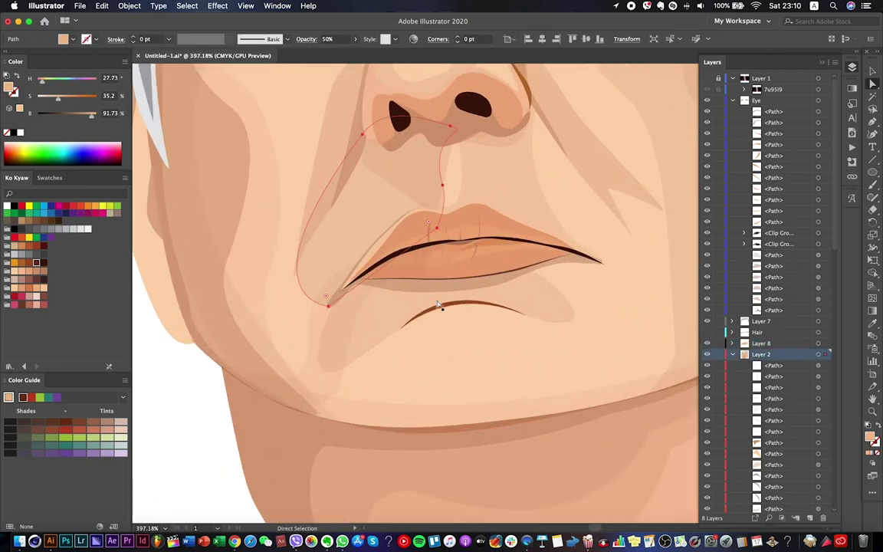
left_click(451, 263)
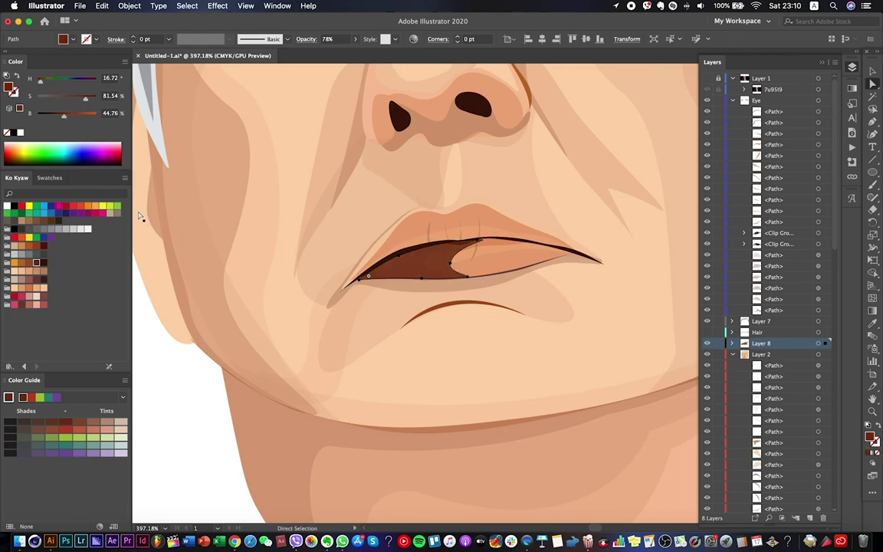
left_click_drag(344, 52, 286, 50)
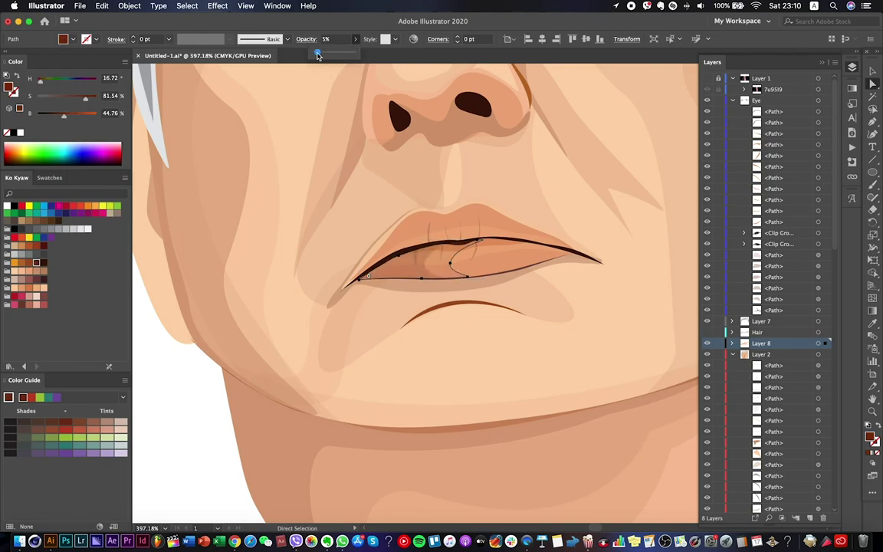
key("super+0")
left_click(639, 256)
key("super+0")
key("super+s")
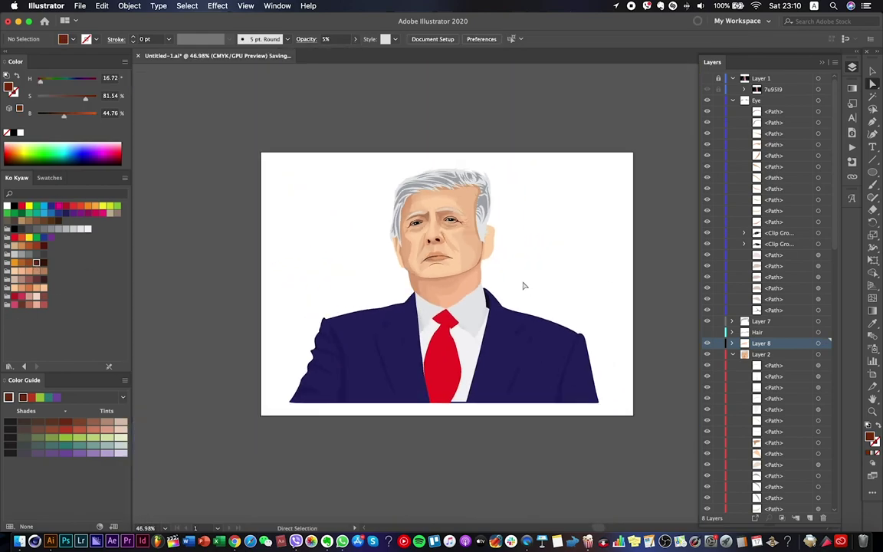
Adjust the curve of the left cheek shading below the eye and save the file.
scroll(524, 285, "up", 2)
scroll(349, 230, "up", 3)
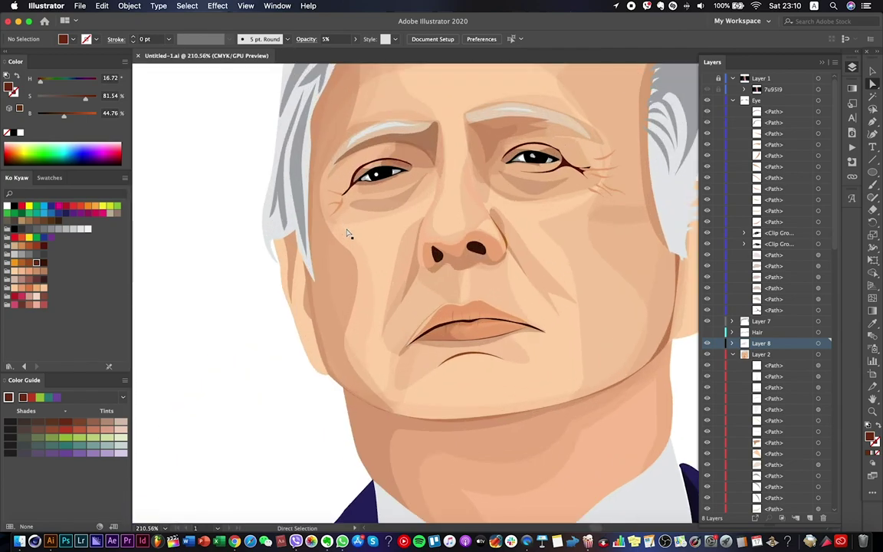
left_click(352, 234)
left_click(366, 222)
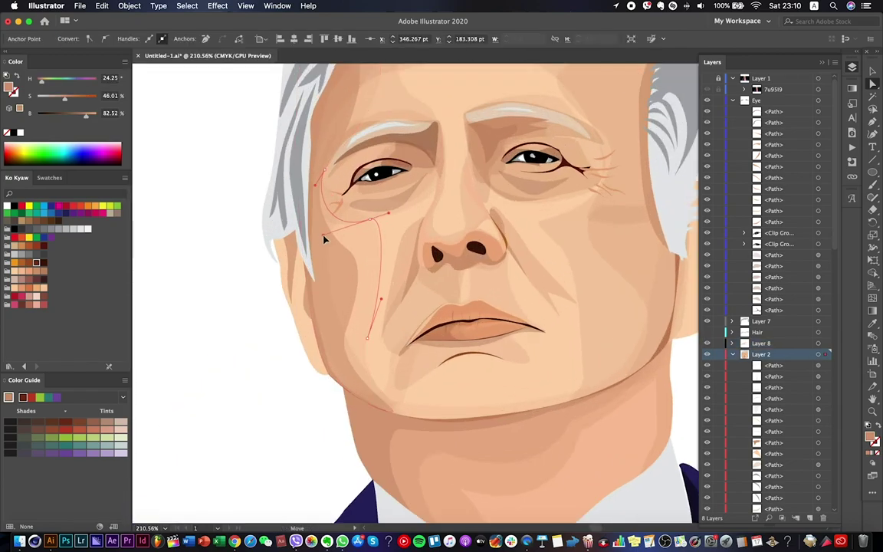
key("super+shift+a")
scroll(368, 243, "down", 3)
key("super+s")
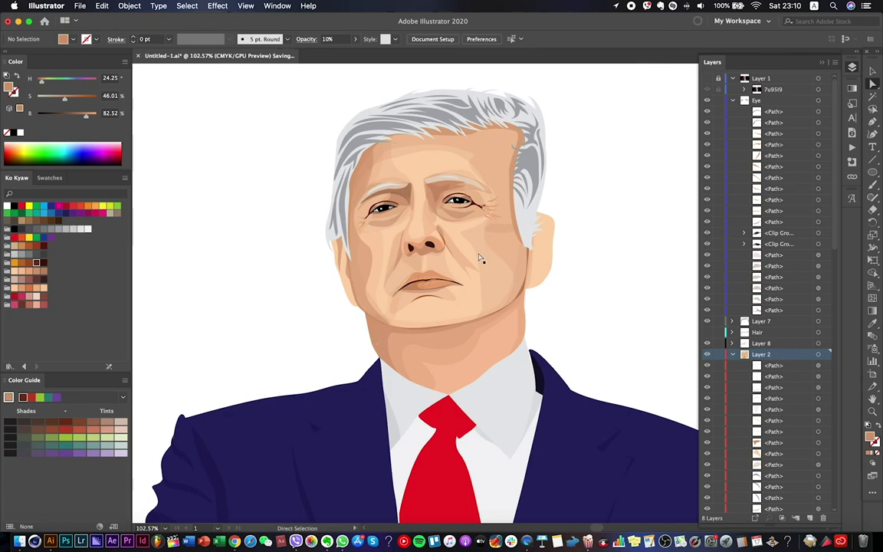
Reshape the narrow shadow beside the right nostril by adjusting its anchor points and handles, and save the file.
scroll(479, 259, "up", 5)
left_click(425, 229)
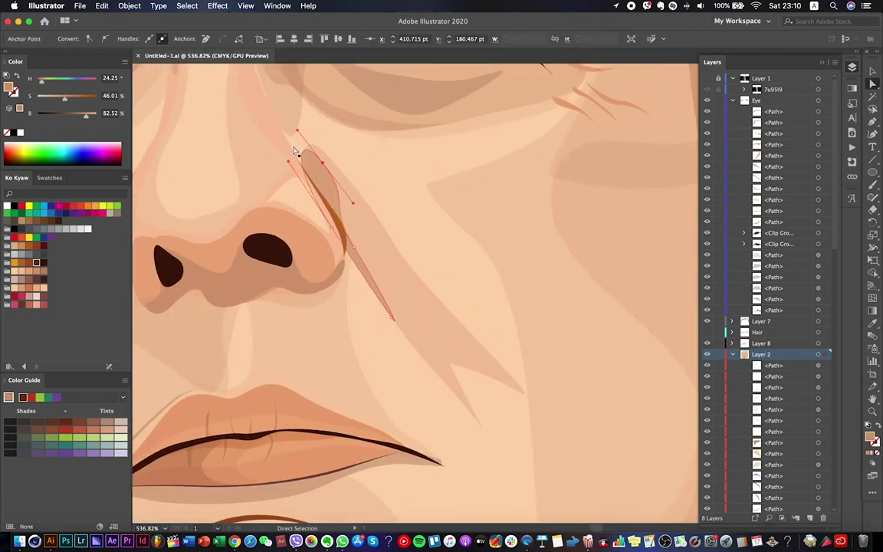
left_click_drag(297, 132, 258, 122)
left_click_drag(324, 169, 354, 250)
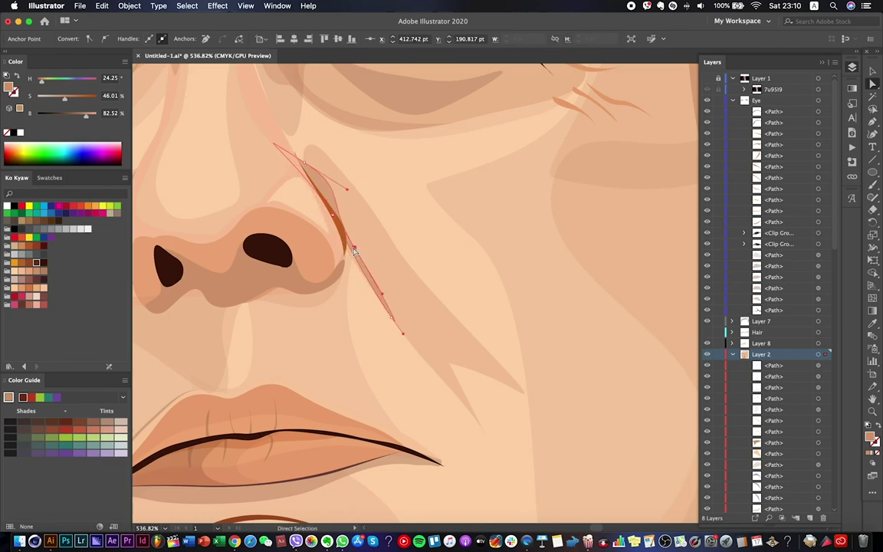
left_click(296, 128)
left_click_drag(300, 128, 247, 105)
scroll(318, 175, "down", 3)
left_click(377, 279)
left_click_drag(376, 284, 397, 277)
key("ctrl+0")
left_click(519, 336)
Lower the opacity of the orange-brown crease beside the right nostril to 27% and save the file.
scroll(390, 262, "up", 10)
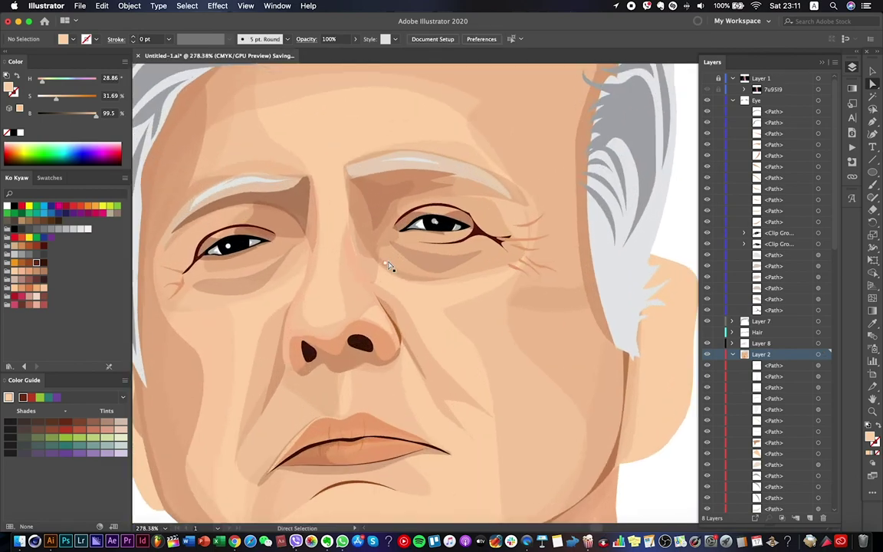
left_click(368, 371)
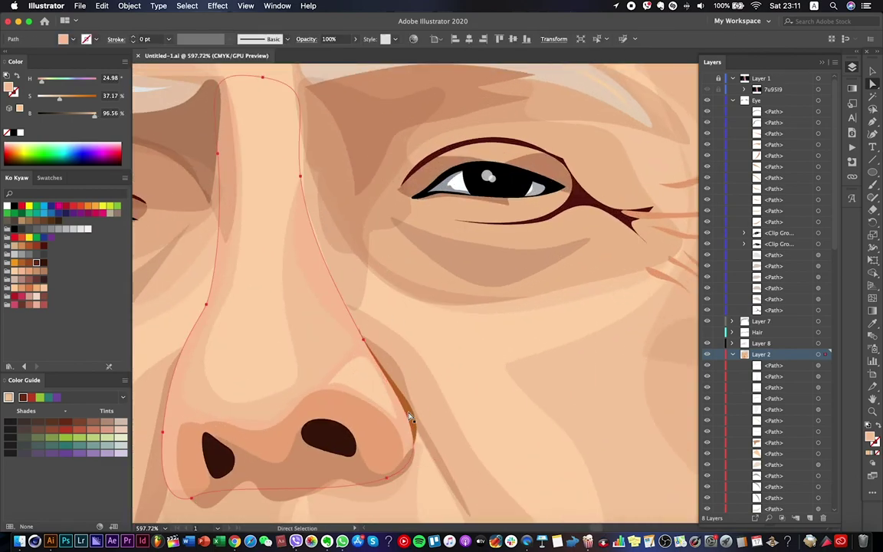
left_click(412, 414)
key("v")
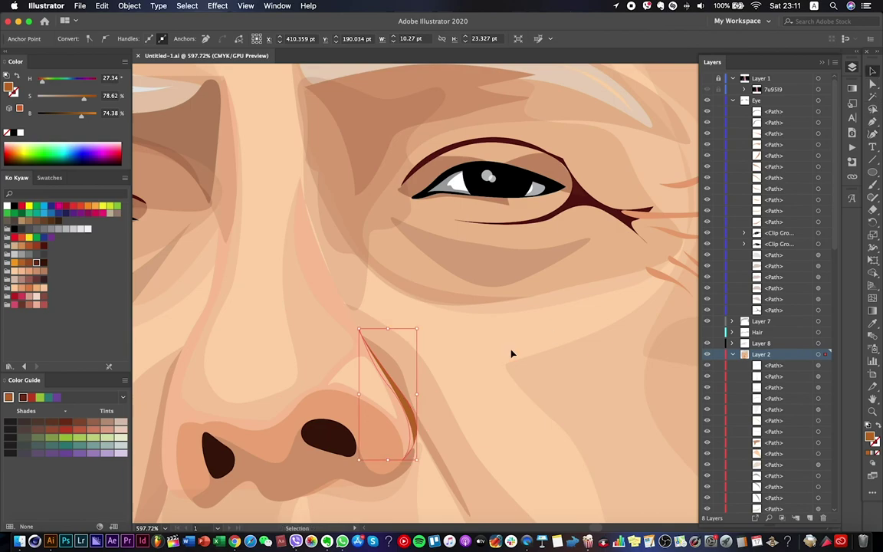
left_click(354, 38)
left_click_drag(357, 53, 332, 53)
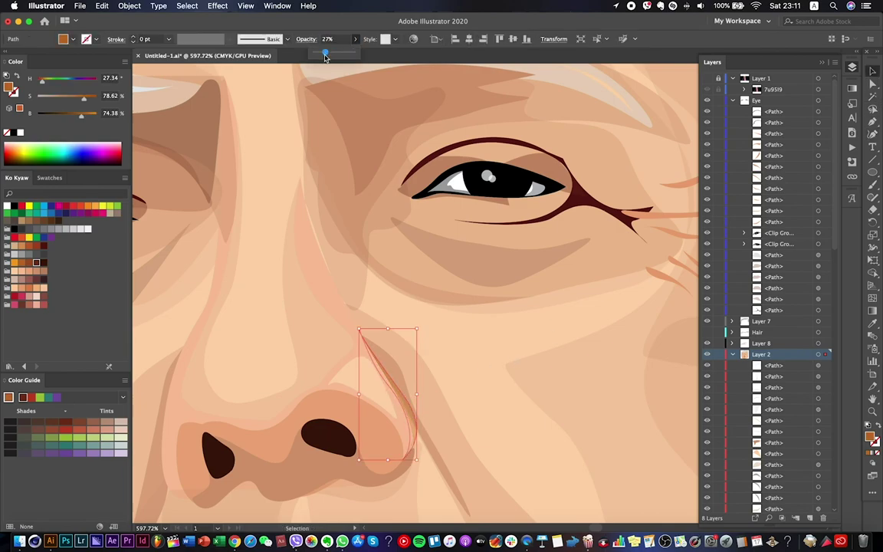
key("ctrl+0")
key("ctrl+s")
left_click(588, 273)
Toggle the reference photo layer on and off to compare the portrait with the original.
scroll(497, 230, "up", 6)
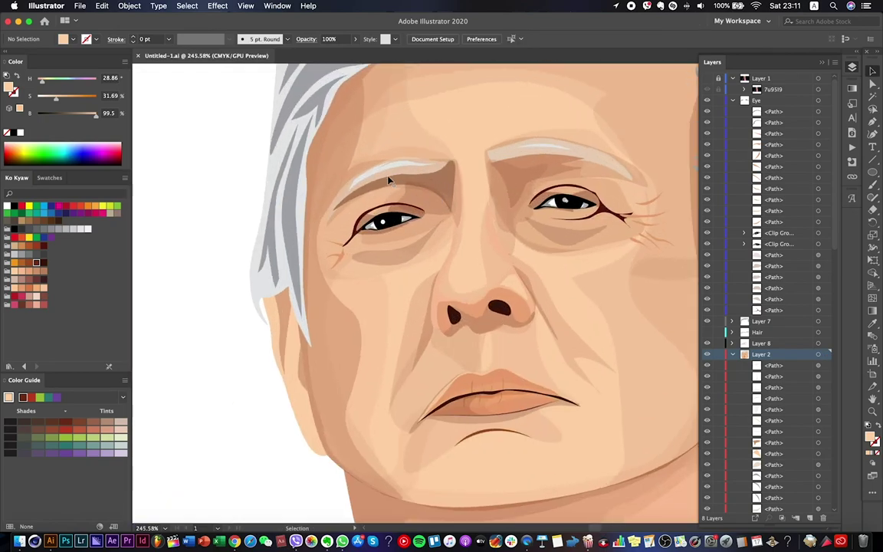
scroll(234, 161, "down", 6)
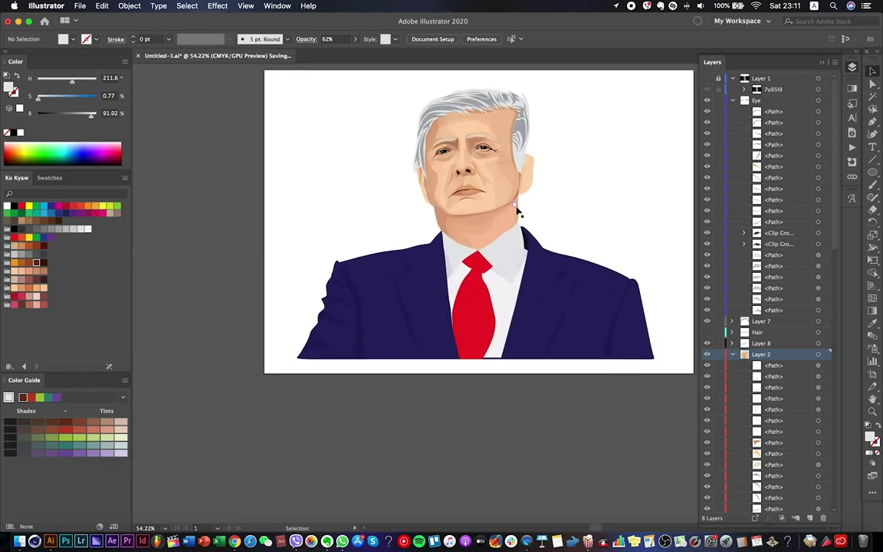
left_click(708, 79)
left_click(708, 79)
left_click(707, 78)
left_click(708, 79)
left_click(708, 79)
left_click(708, 79)
left_click(708, 79)
left_click(707, 79)
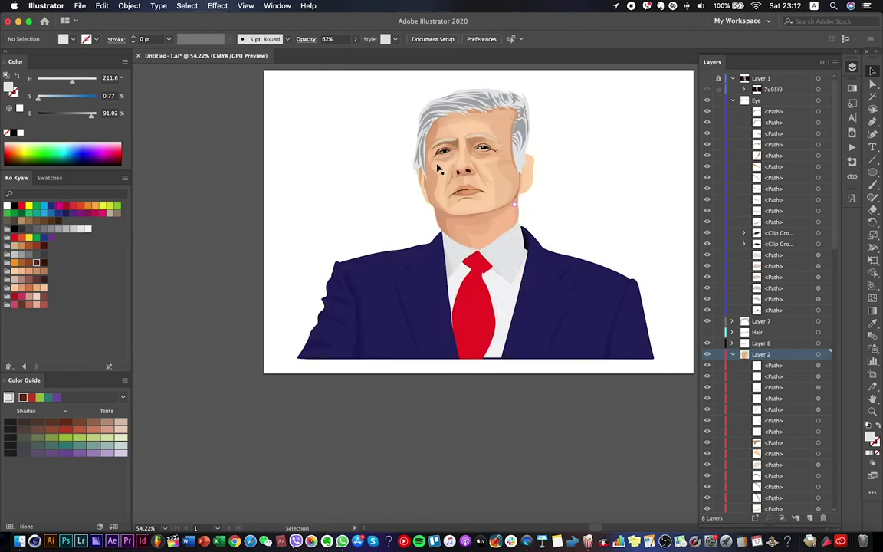
Select all hair strands on Layer 7 and recolour them with a light grey swatch.
scroll(460, 96, "up", 5)
left_click(818, 321)
scroll(562, 282, "down", 3)
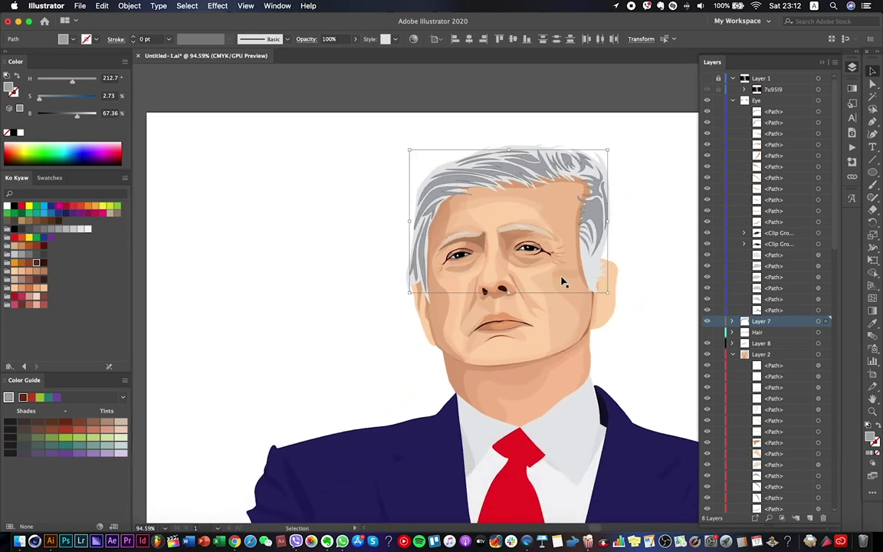
left_click(356, 39)
left_click(79, 229)
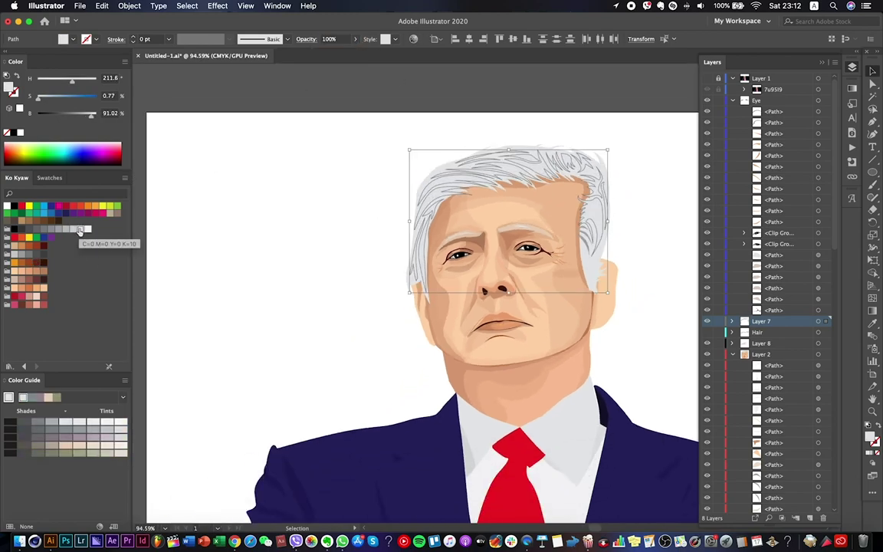
key("a")
key("v")
left_click(163, 251)
Recolour the hair shape in front of the right ear with a light grey swatch and save the file.
scroll(217, 252, "down", 3)
scroll(438, 182, "up", 1)
scroll(408, 262, "up", 4)
left_click(404, 298)
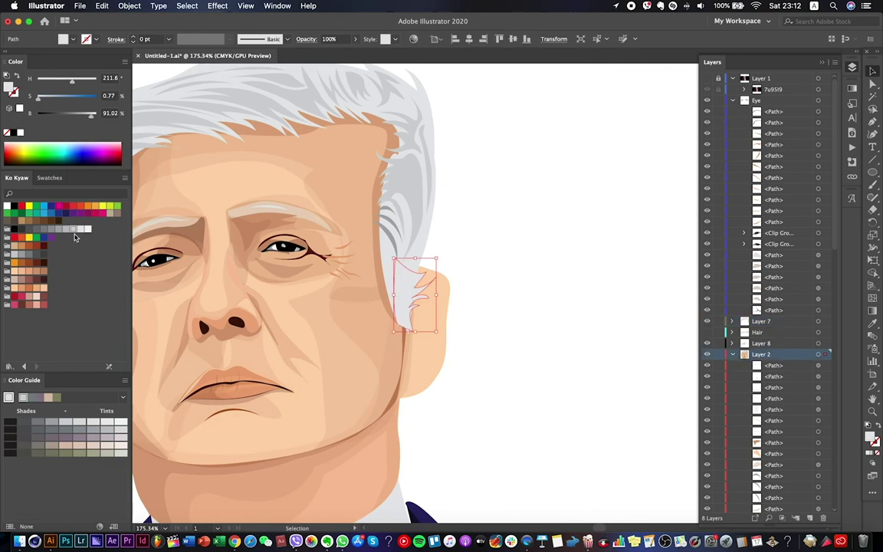
left_click(475, 207)
key("super+0")
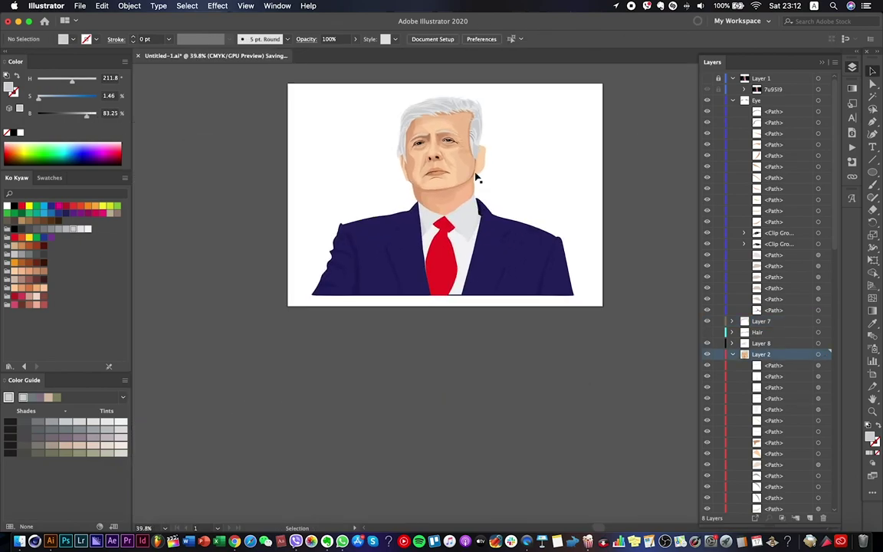
Show the reference photo and trace the shadow along the lower edge of the right earlobe with the Pen tool.
scroll(475, 177, "up", 5)
scroll(438, 134, "up", 4)
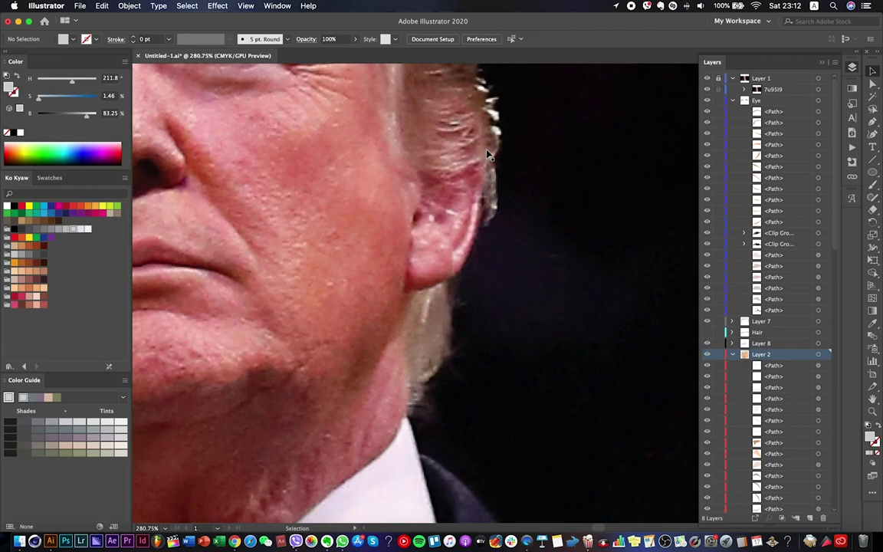
key("p")
left_click(453, 244)
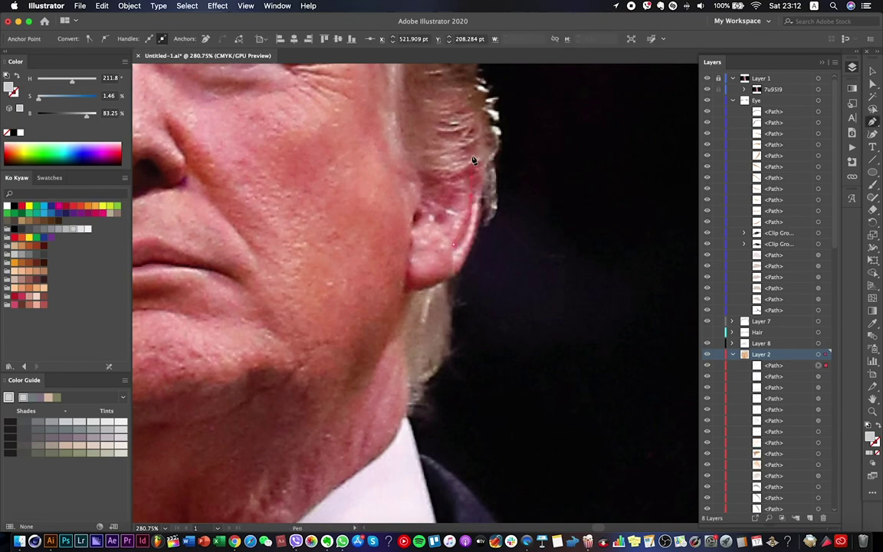
left_click(482, 248, "super")
left_click(409, 269)
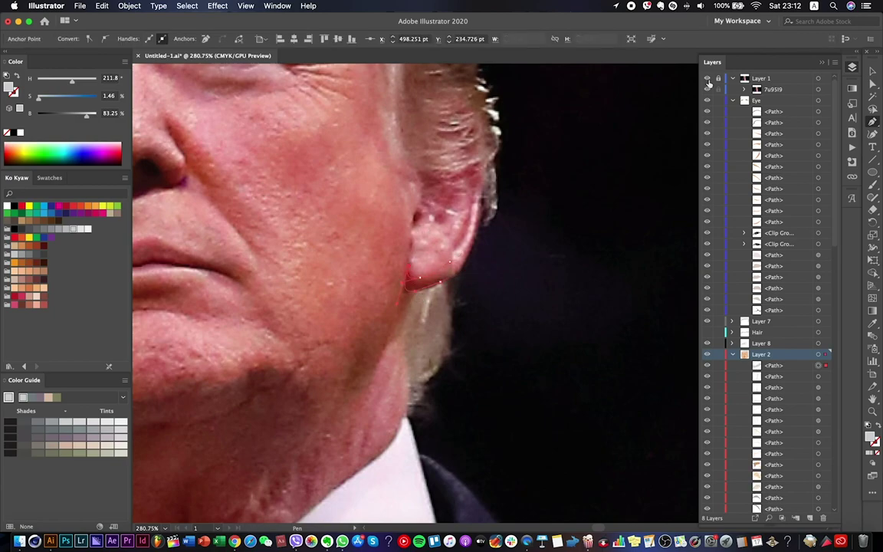
Hide the reference photo and draw a narrow curved shadow shape along the outer rim of the right ear.
left_click(707, 79)
left_click(453, 244)
left_click(471, 196)
left_click(473, 150)
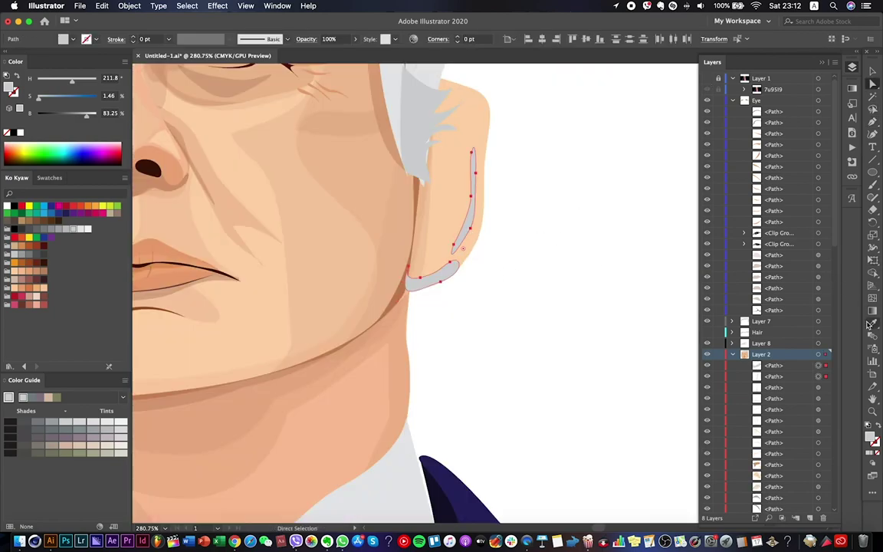
Recolour both ear shadow shapes by sampling the translucent brown skin shadow with the Eyedropper tool.
left_click_drag(230, 192, 315, 286)
key("i")
left_click(464, 334)
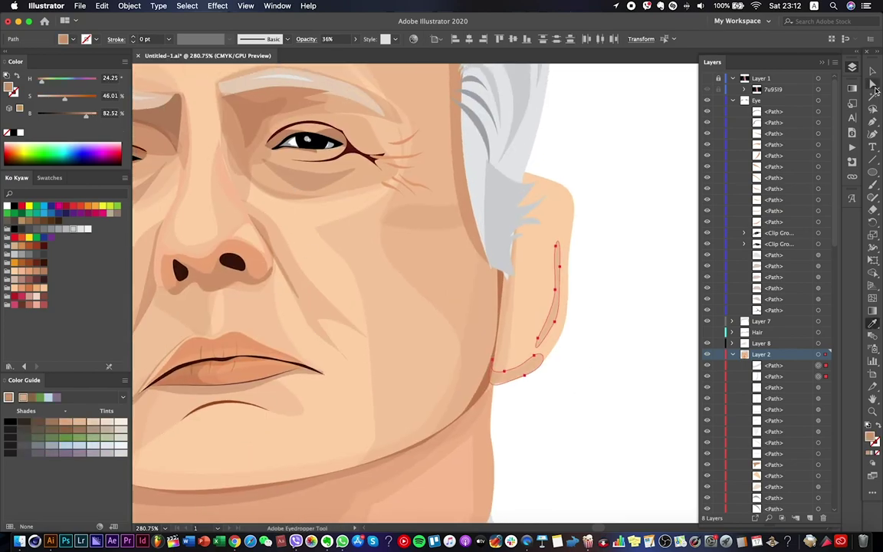
Adjust the lower curve of the earlobe shadow so it follows the ear outline, and deselect it.
left_click(873, 84)
left_click(504, 391)
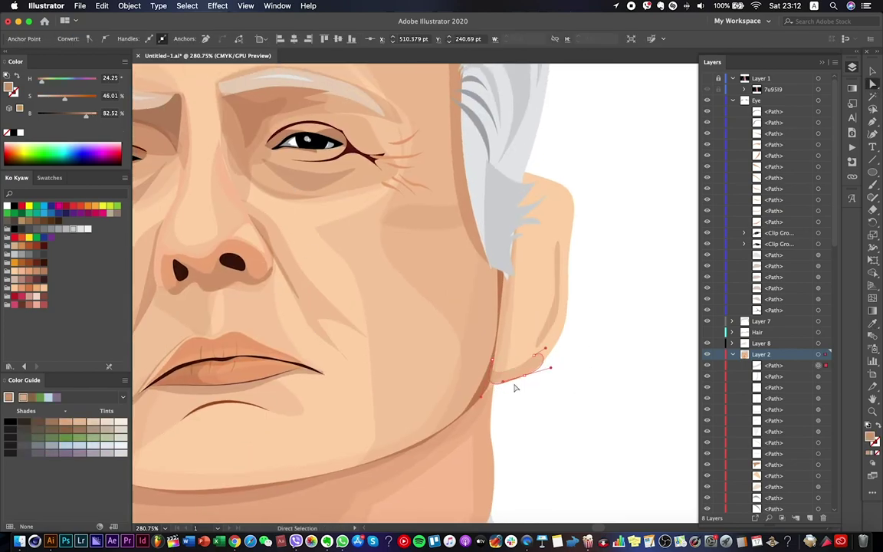
left_click(593, 394)
key("super+1")
Move the top anchor of the jagged hair shape in front of the right ear outward and try adjusting its lower corner.
left_click(579, 348)
scroll(578, 348, "up", 5)
scroll(521, 257, "up", 3)
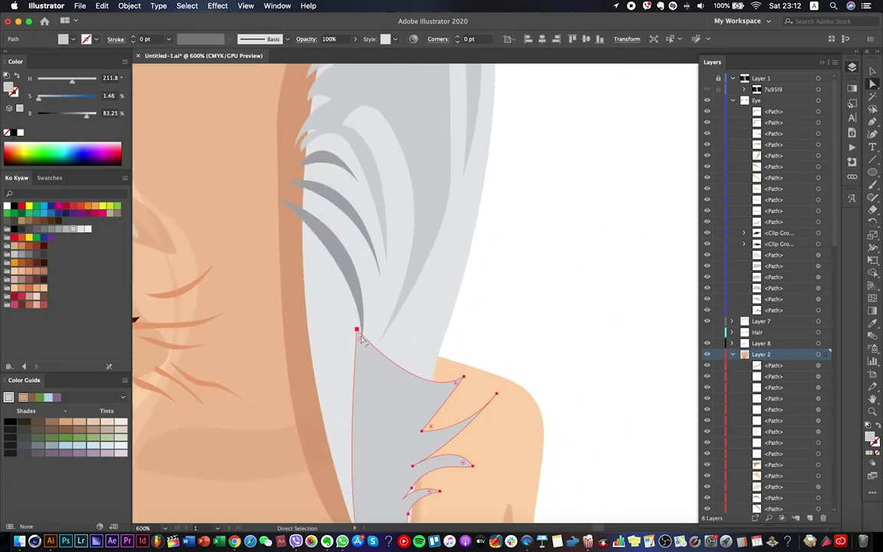
left_click_drag(357, 329, 387, 321)
scroll(373, 462, "down", 5)
left_click(408, 395)
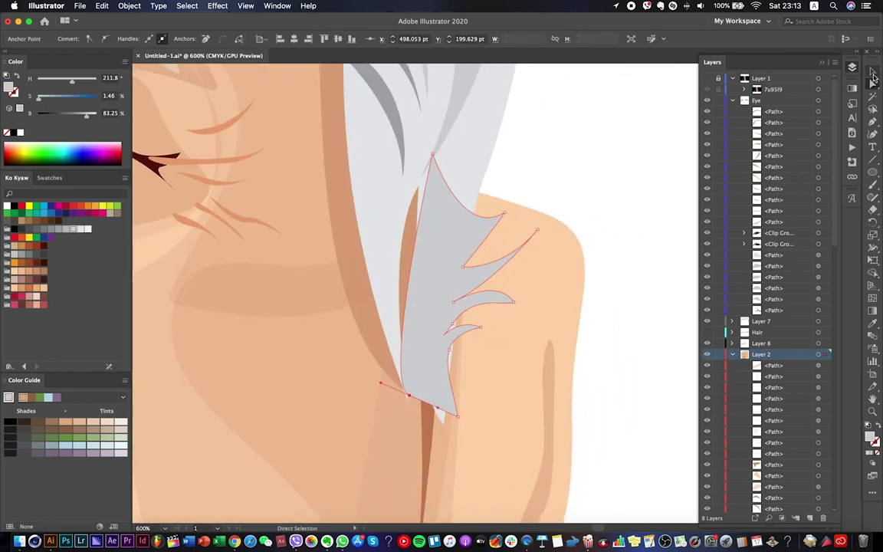
key("super+z")
key("super+z")
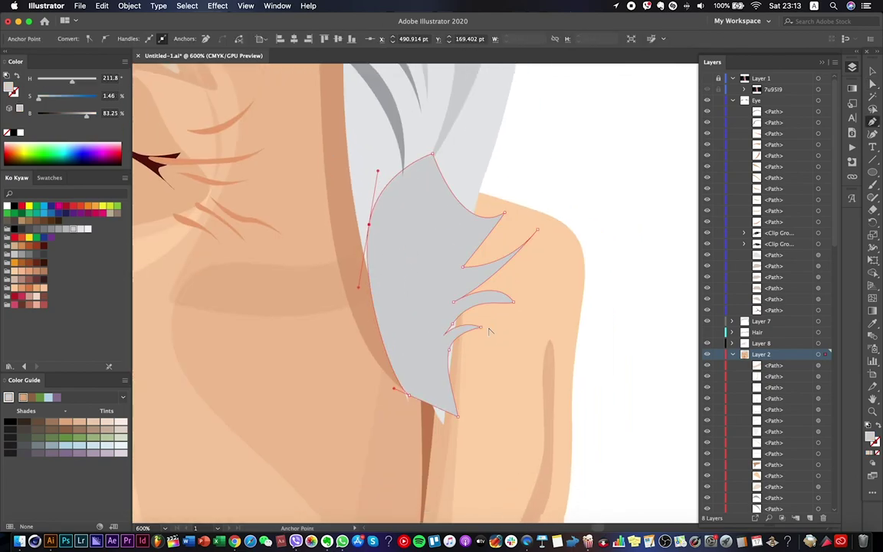
Add anchor points to the jagged hair shape, rounding its inner edge and extending its top up into the side hair.
key("super+minus")
key("super+minus")
left_click(491, 205)
left_click(493, 189)
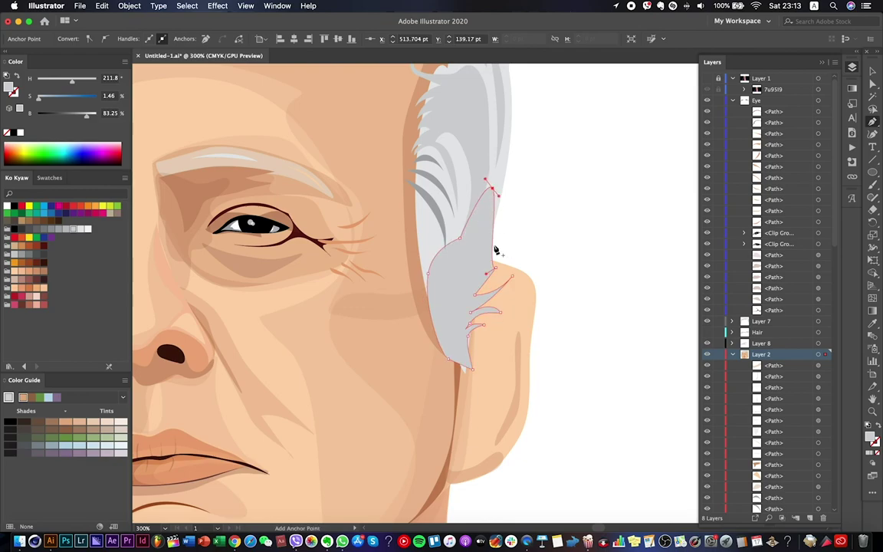
left_click(558, 256)
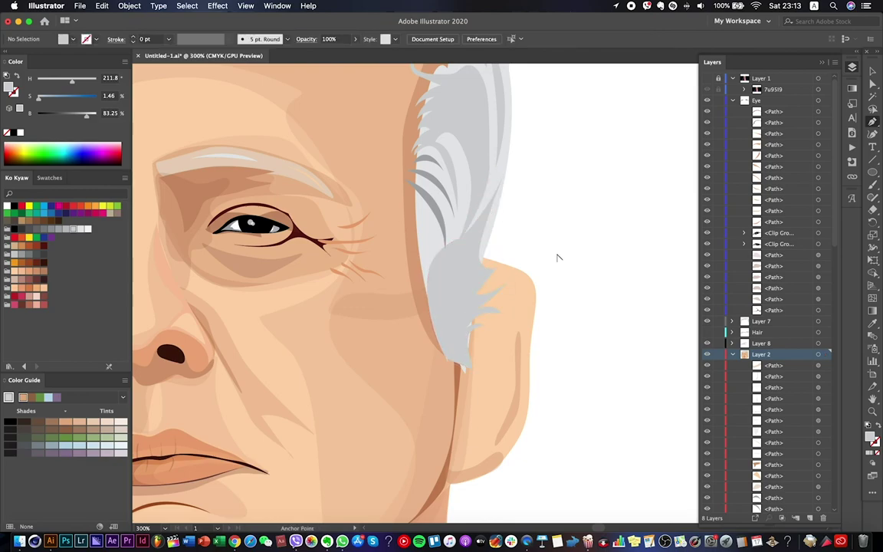
Recolour the dark grey strands at the right temple by sampling the lighter grey of the side hair, and save the file.
scroll(558, 256, "down", 5)
scroll(570, 260, "up", 4)
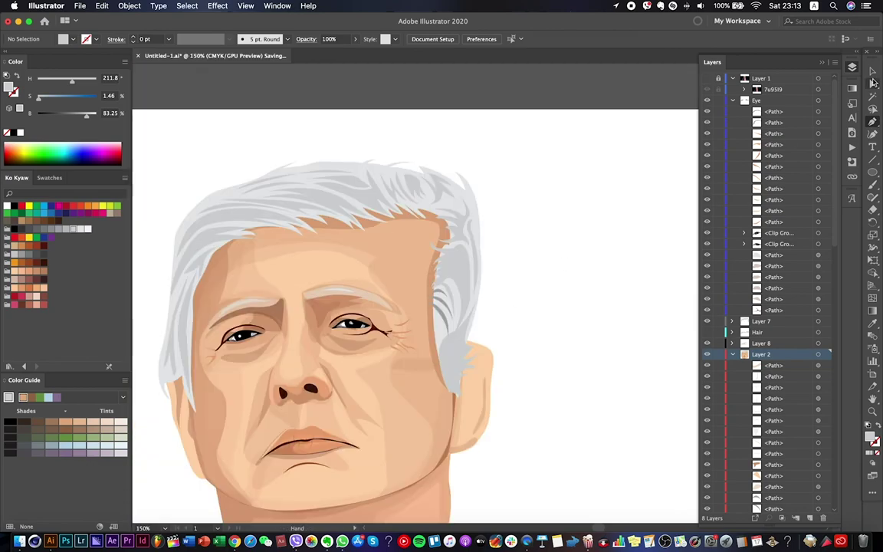
left_click(440, 299)
key("i")
left_click(463, 260)
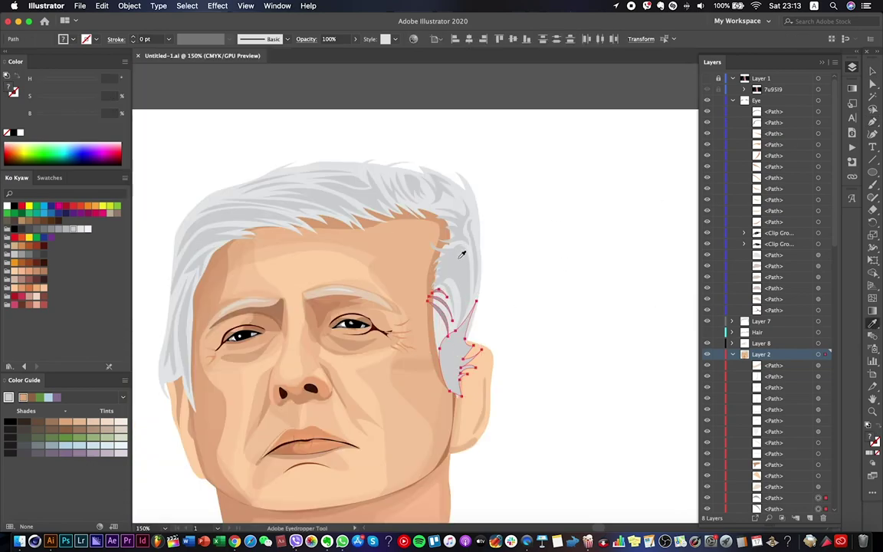
key("super+shift+a")
scroll(551, 261, "down", 3)
scroll(469, 246, "up", 3)
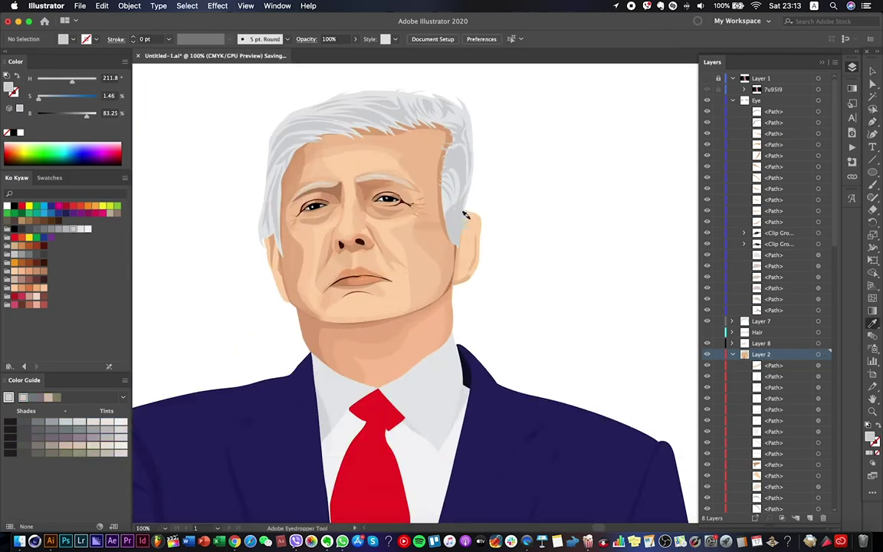
Remove the jagged hair shape in front of the right ear and compare the portrait with the reference photo.
key("super+shift+w")
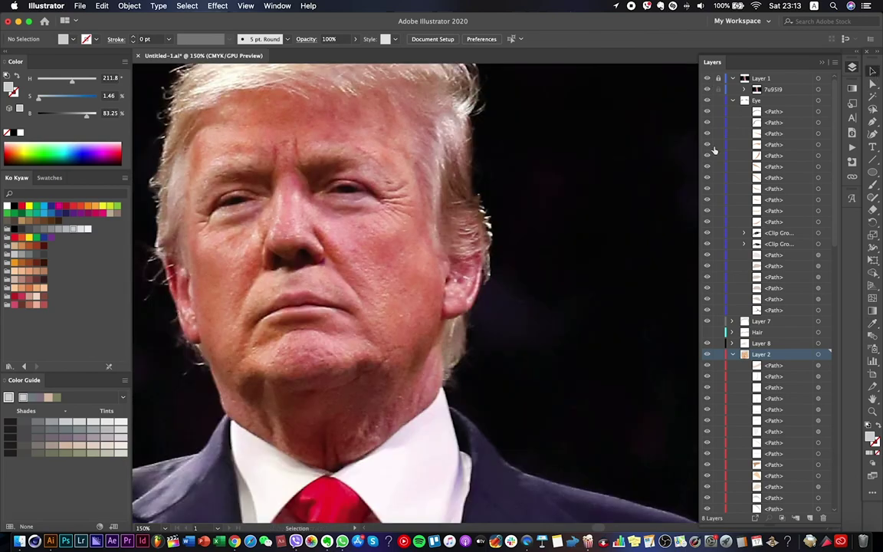
key("super+shift+w")
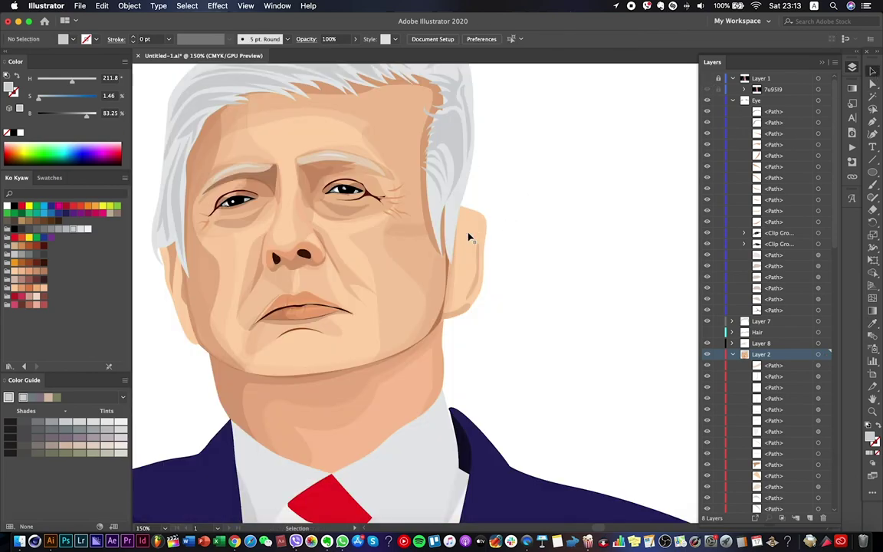
scroll(469, 237, "up", 2)
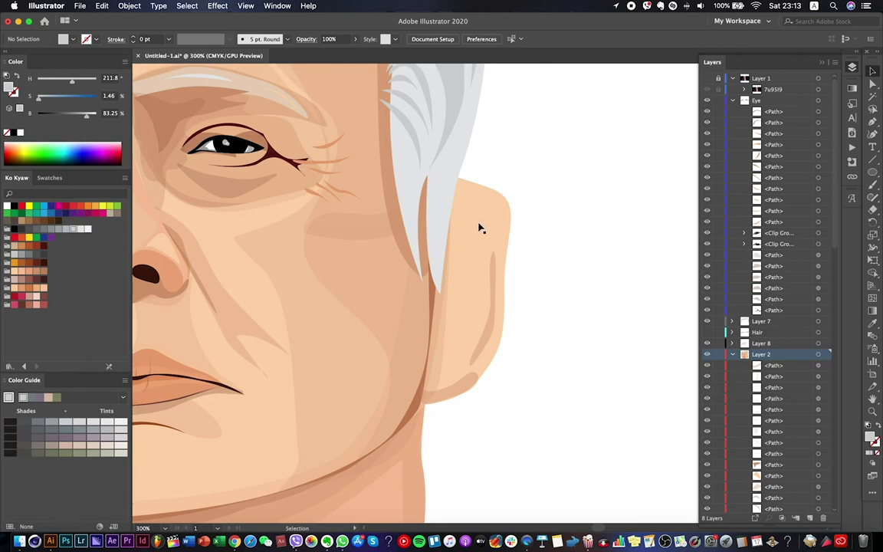
Show the reference photo and trace the uppermost curved hair strands across the top of the right ear on Layer 7.
left_click(453, 132)
scroll(666, 217, "up", 4)
key("super+shift+w")
left_click(873, 132)
left_click(873, 121)
left_click_drag(540, 286, 541, 285)
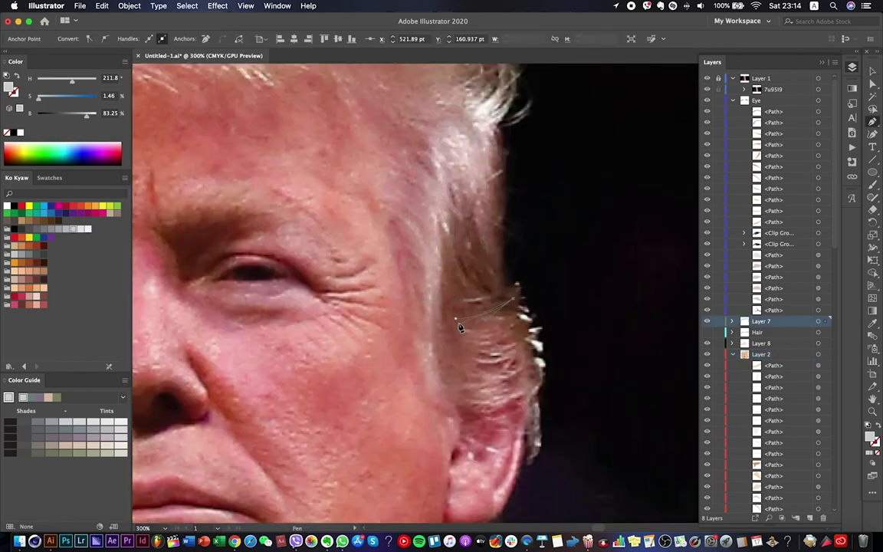
left_click(463, 331, "super")
left_click(462, 334)
key("Escape")
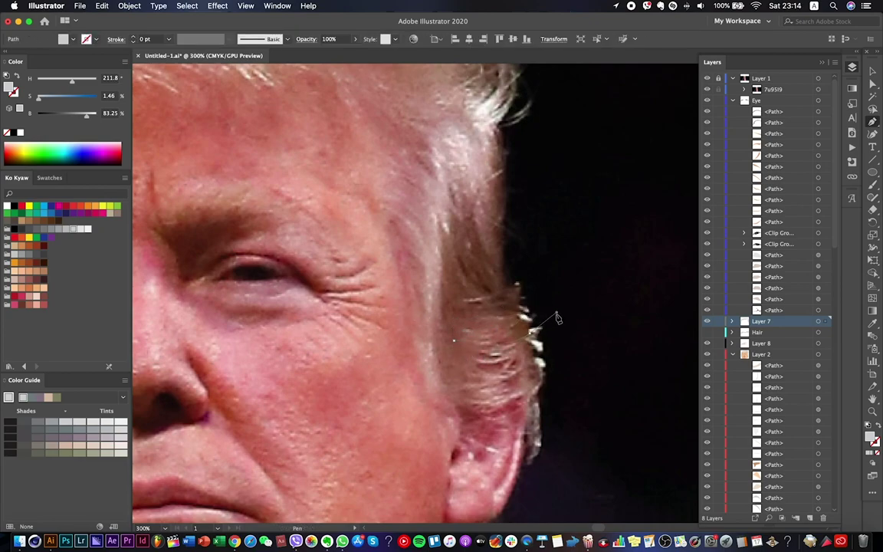
Trace more curved hair strands down the upper half of the right ear and hide the reference photo.
left_click(454, 342)
left_click_drag(454, 340, 457, 356)
left_click_drag(457, 357, 458, 369)
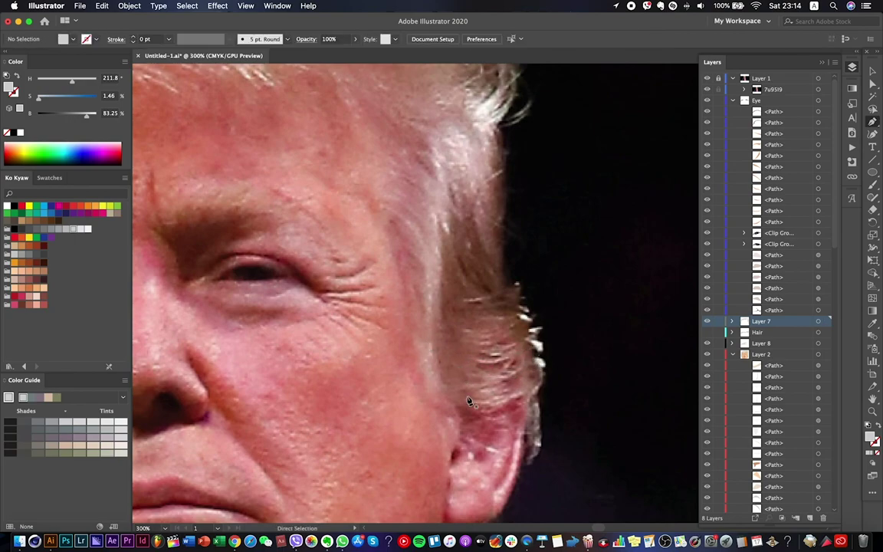
left_click_drag(542, 376, 584, 349)
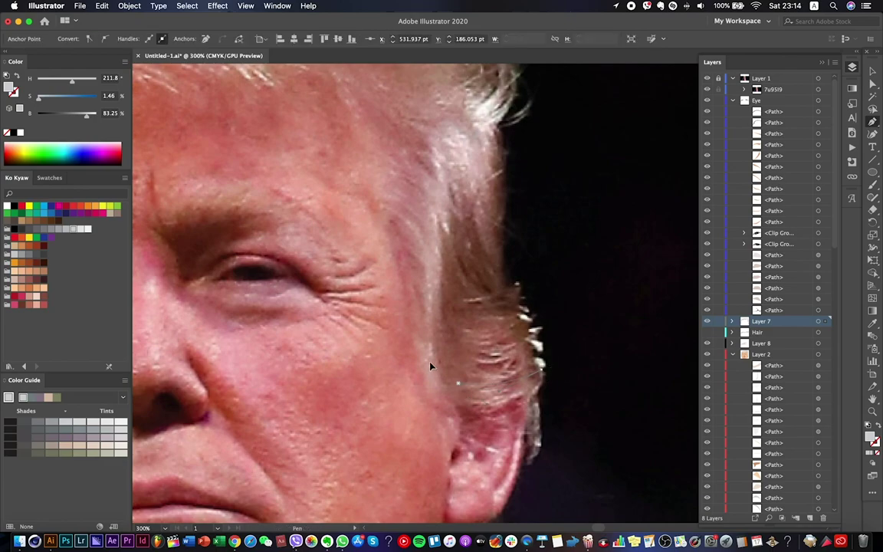
left_click_drag(543, 380, 574, 354)
key("super+minus")
key("super+shift+a")
key("super+shift+w")
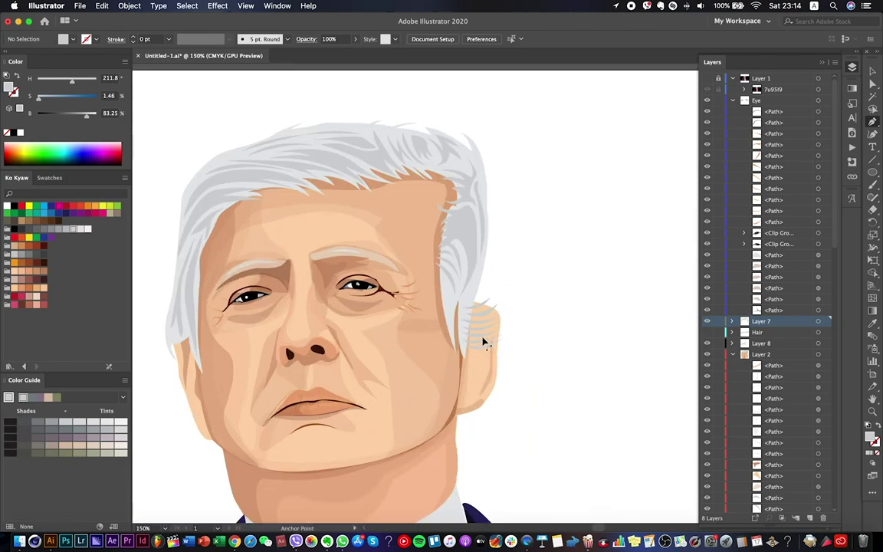
Reshape the light base hair where it meets the top of the right ear, beneath the curved strands.
scroll(483, 343, "up", 2)
left_click(473, 277)
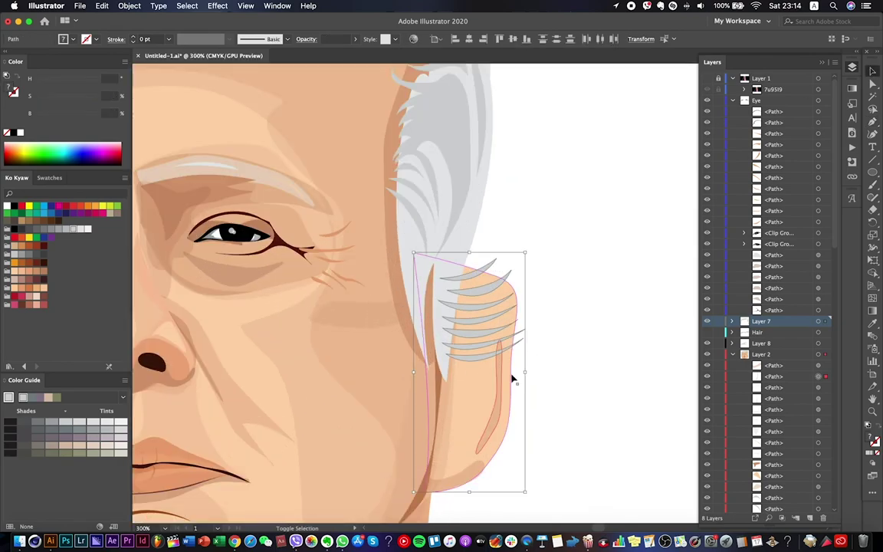
key("a")
left_click(470, 253)
left_click_drag(471, 253, 508, 284)
left_click(551, 252)
key("super+0")
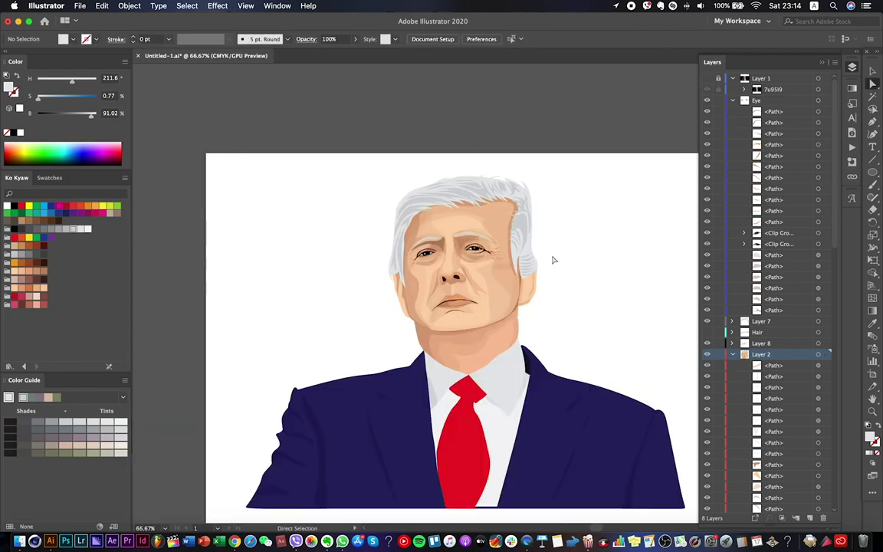
key("super+z")
key("super+z")
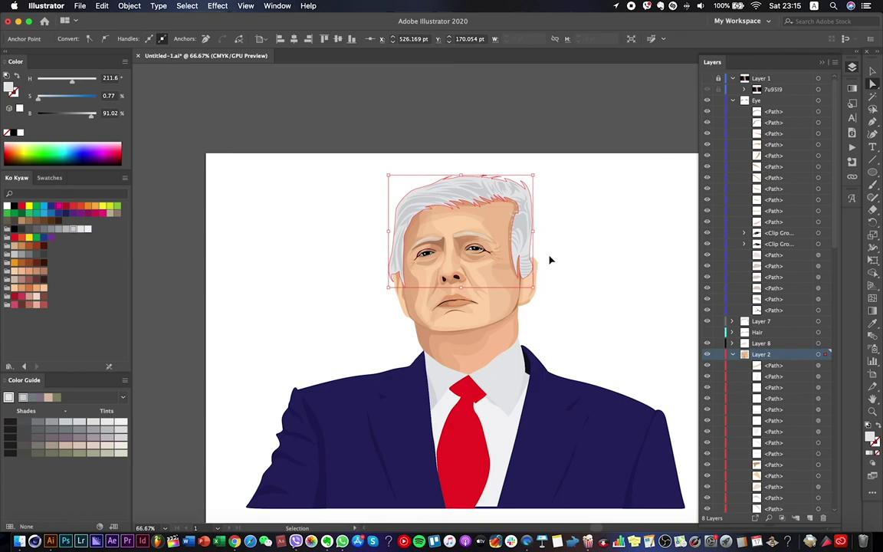
Duplicate a middle strand over the right ear, place the copy above it and flatten it into a thinner strand.
scroll(550, 261, "up", 5)
left_click(522, 303)
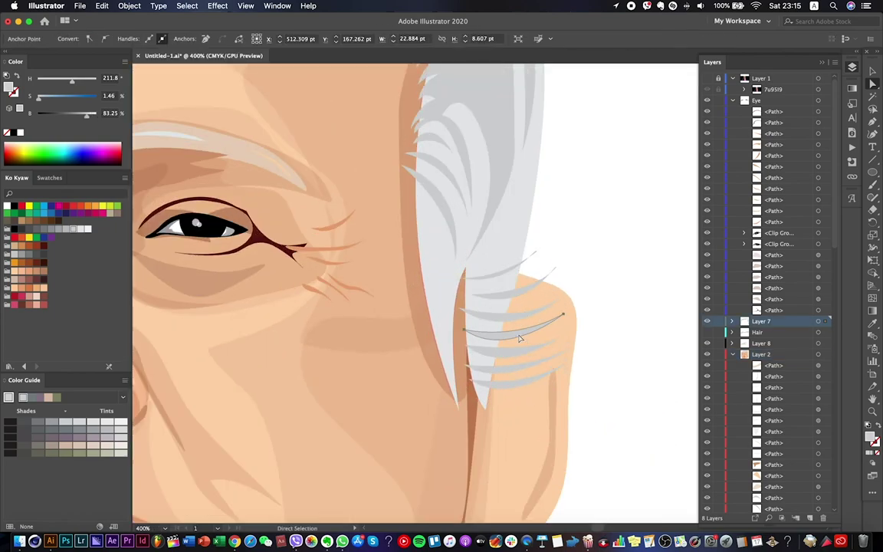
left_click_drag(520, 338, 510, 324)
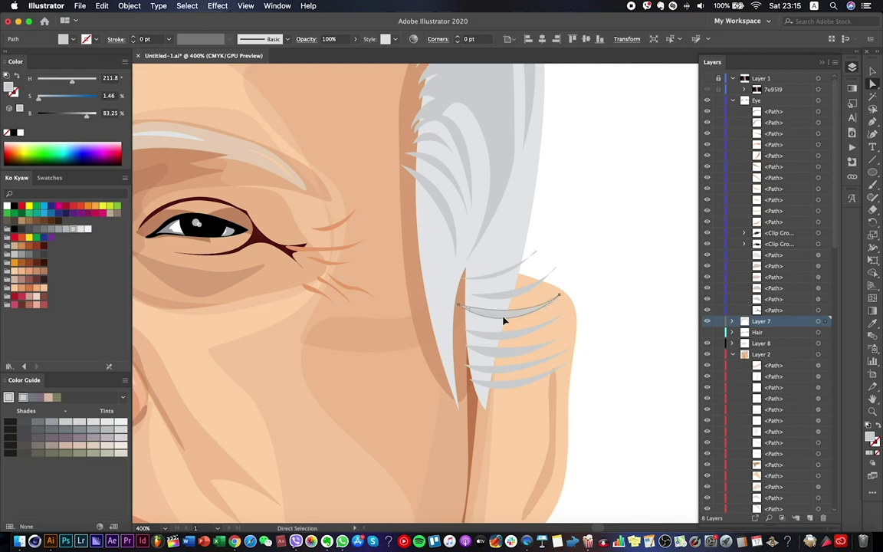
key("v")
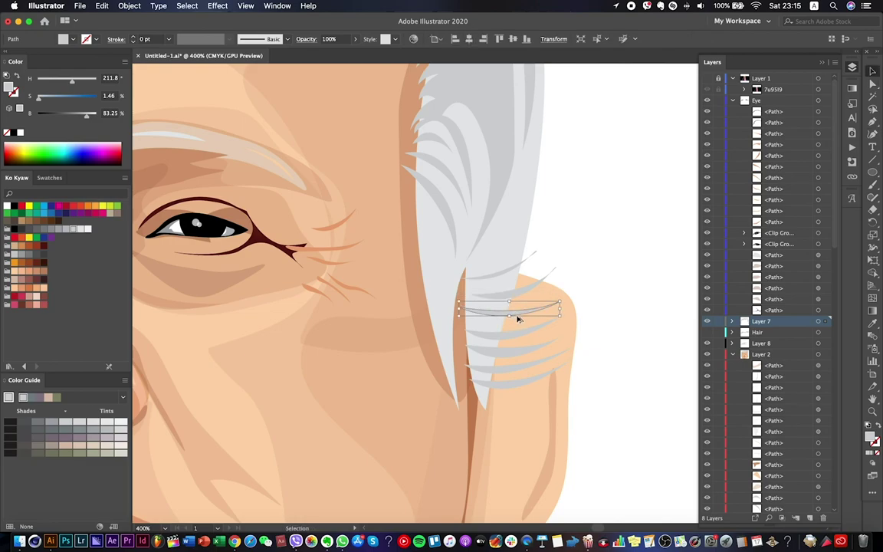
Place more thin strand copies between the lower strands over the right ear, varying their angles.
scroll(517, 318, "up", 3)
left_click_drag(522, 297, 469, 276)
scroll(499, 366, "down", 3)
left_click_drag(625, 308, 552, 322)
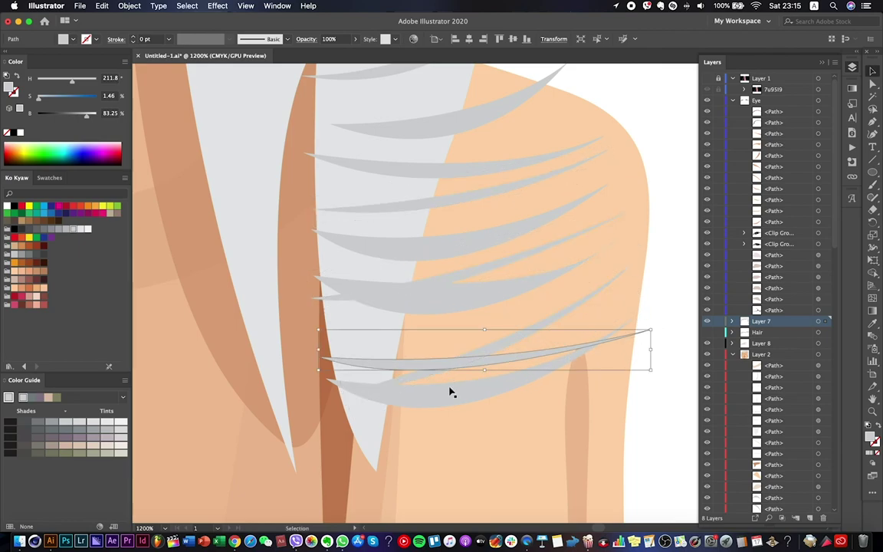
left_click_drag(656, 374, 475, 253)
key("super+minus")
key("super+minus")
key("super+minus")
key("super+minus")
key("super+minus")
Copy a forked hair strand into the light side hair just above the right ear.
scroll(518, 201, "up", 3)
left_click(467, 117)
left_click_drag(458, 117, 409, 120)
mouse_move(508, 304)
left_mouse_down()
mouse_move(516, 315)
mouse_move(502, 351)
mouse_move(528, 296)
mouse_move(550, 298)
mouse_move(510, 310)
left_mouse_up()
left_click(506, 306)
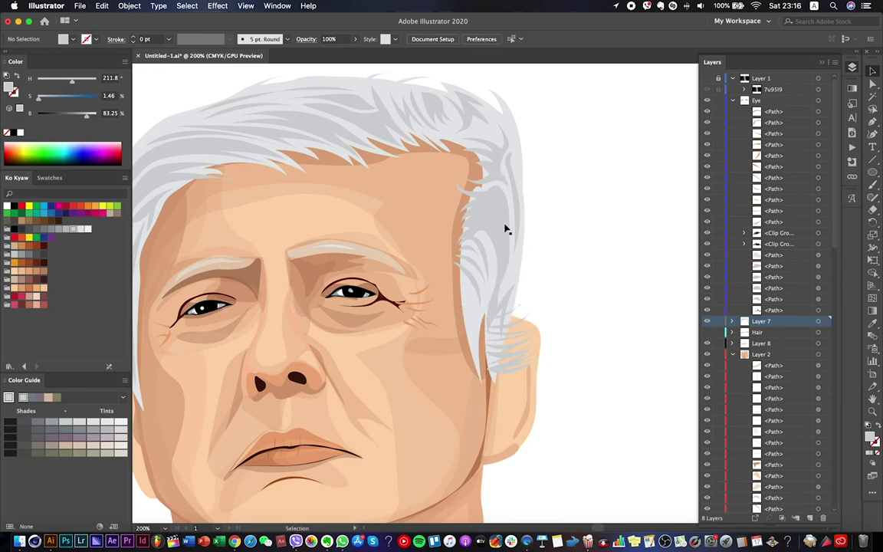
Place the forked strand lower so it blends the side hair into the strands over the ear.
scroll(507, 230, "up", 2)
left_click(503, 206)
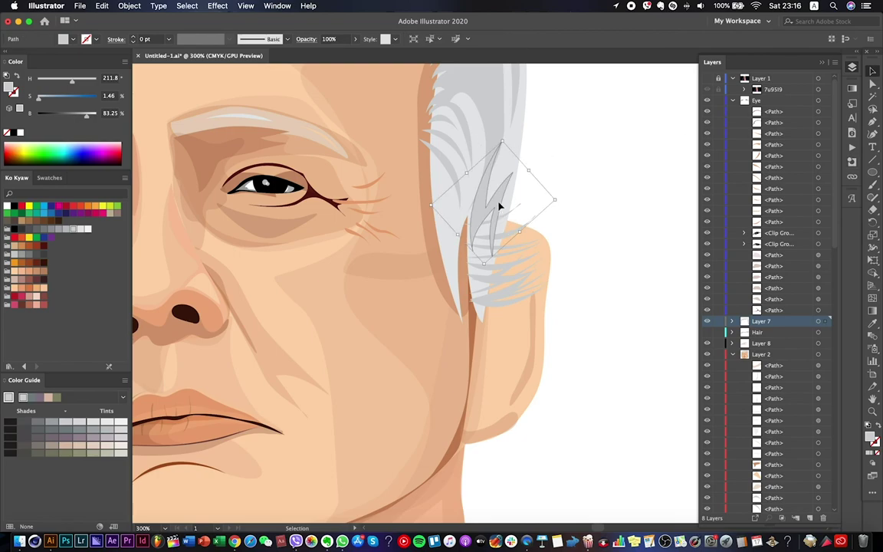
left_click_drag(522, 235, 484, 315)
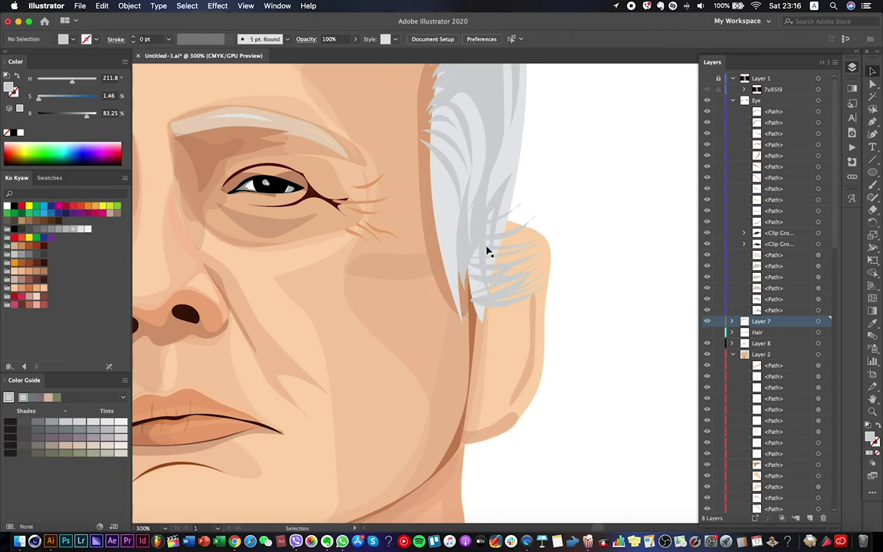
left_click(619, 221)
Select the thin strands over the right ear and tighten them into a smaller group close to the side hair.
key("super+1")
scroll(634, 217, "down", 2)
scroll(645, 203, "up", 5)
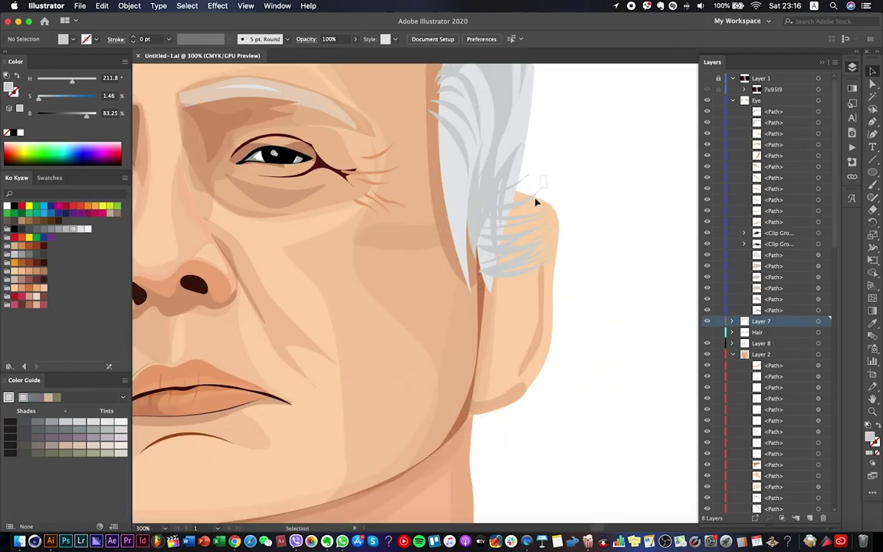
left_click(537, 202)
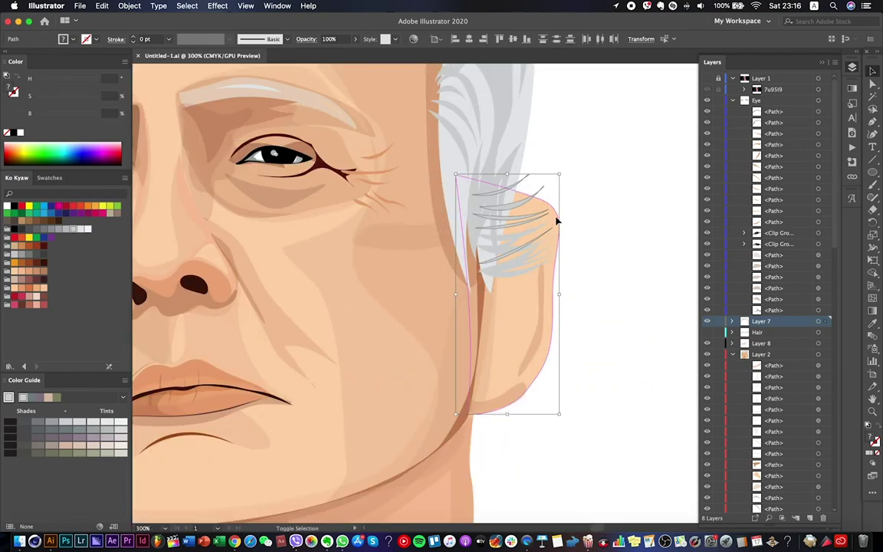
left_click(537, 221)
key("shift+Up")
key("shift+Up")
left_click_drag(552, 133, 522, 230)
key("super+minus")
key("super+minus")
key("super+minus")
key("super+minus")
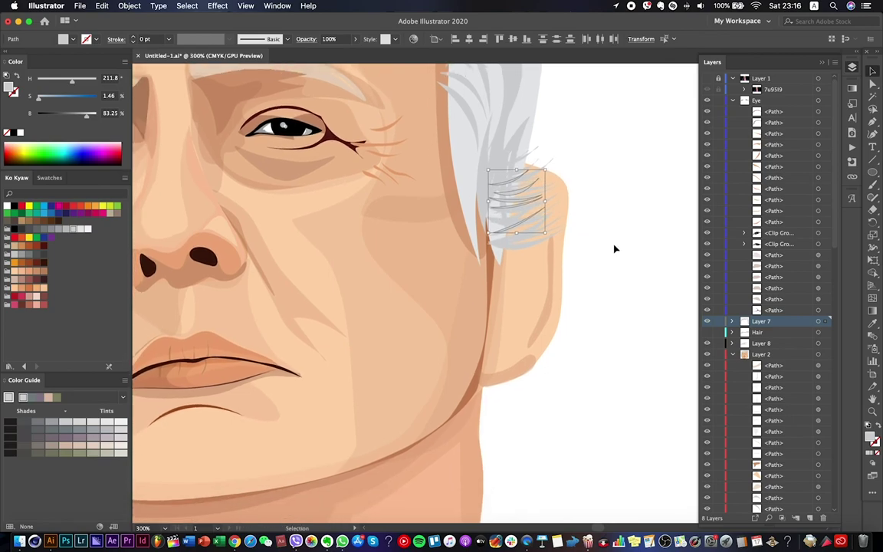
left_click(426, 240)
Copy the curved temple strand on Layer 2 and place it lower along the sideburn.
scroll(336, 241, "up", 2)
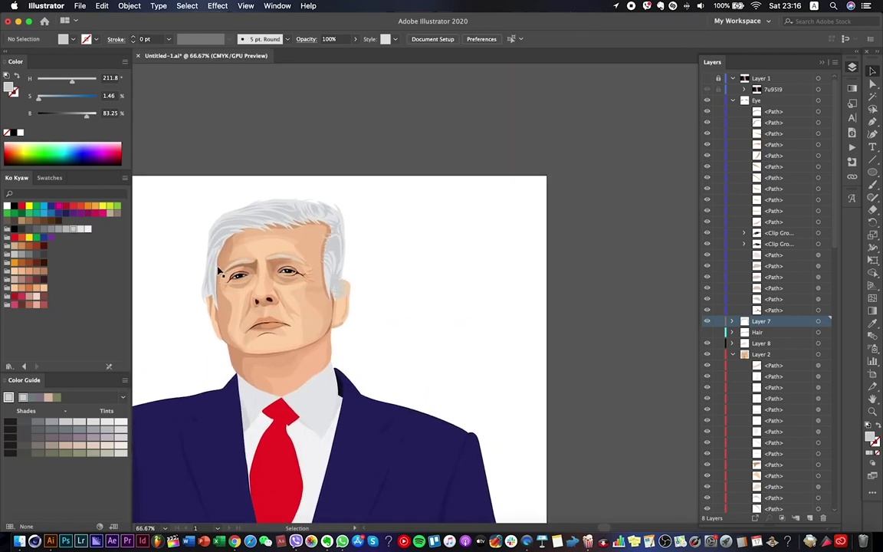
scroll(318, 307, "up", 3)
left_click(349, 184)
scroll(350, 164, "up", 1)
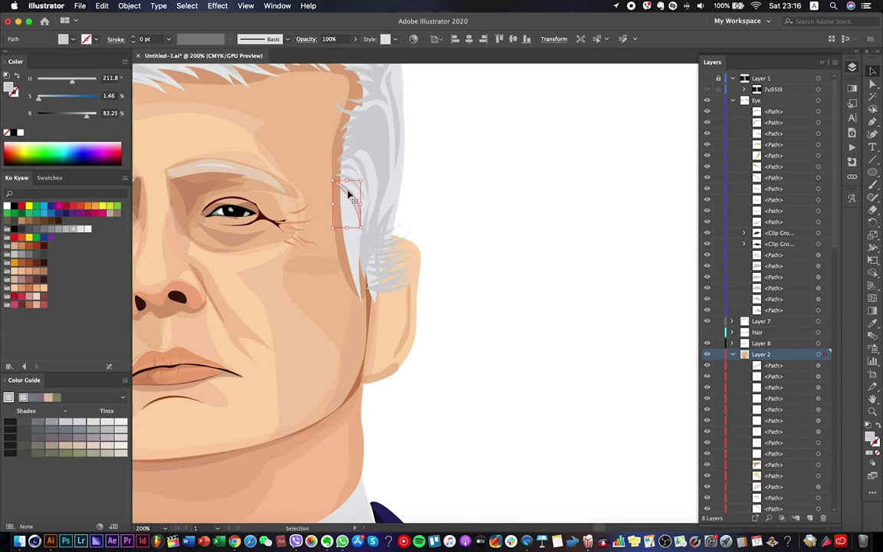
scroll(351, 180, "up", 3)
left_click_drag(373, 135, 386, 457)
key("super+1")
left_click_drag(459, 445, 559, 259)
left_click(559, 259)
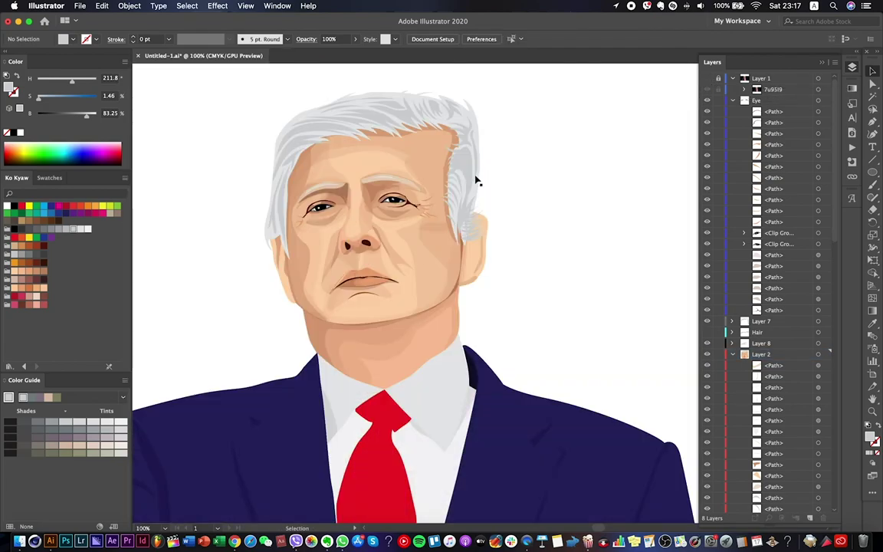
Select the grey strands across the front hair above the forehead, group them and paste a copy in front on Layer 2.
left_click(419, 157)
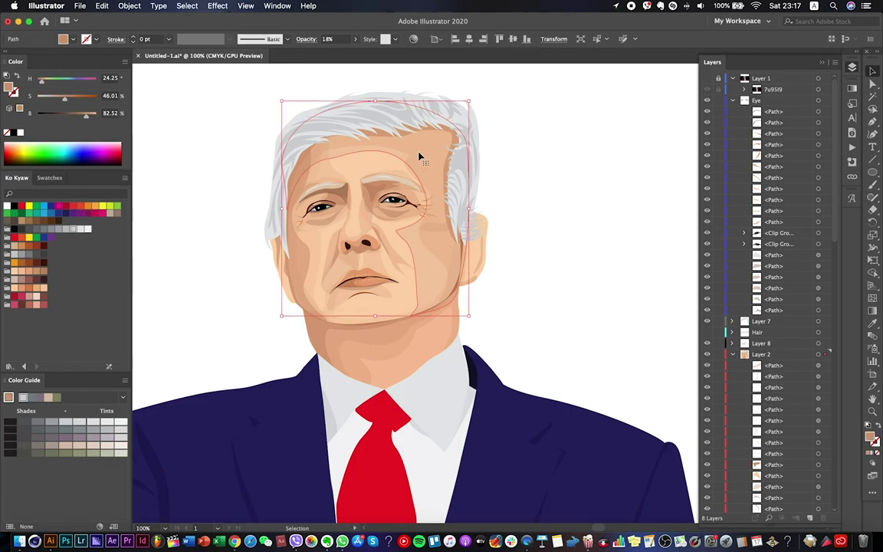
left_click(380, 122)
left_click(335, 130, "shift")
left_click(400, 118, "shift")
left_click(429, 117, "shift")
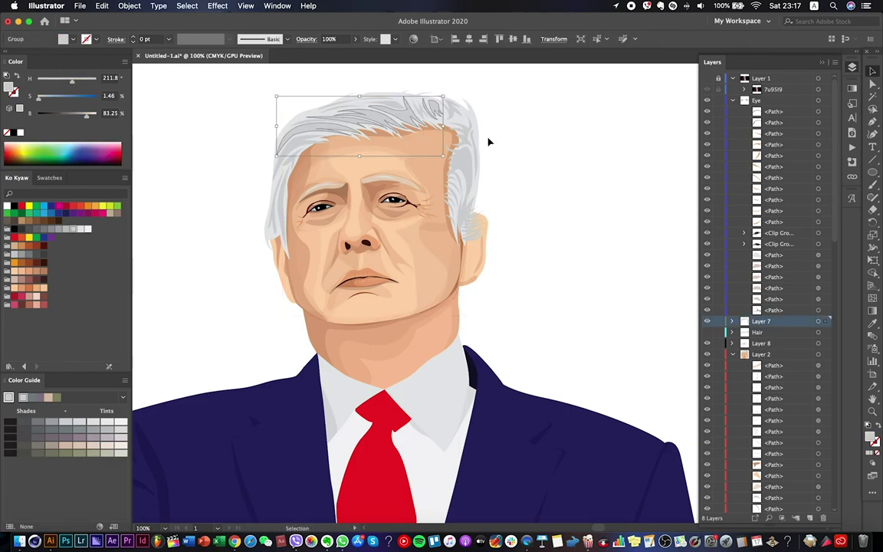
right_click(419, 138)
left_click(464, 202)
key("ctrl+f")
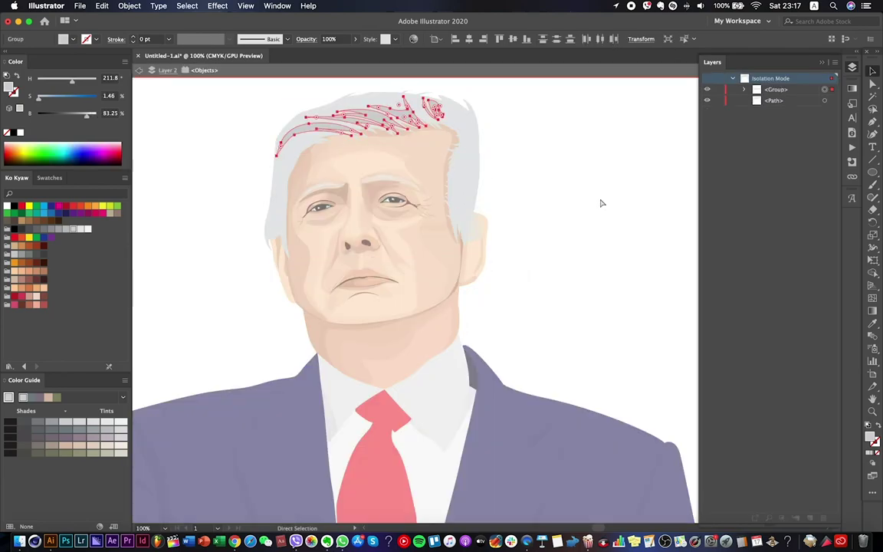
Shift the copied front strands slightly down over the forehead, behind the light hair shape, and leave isolation mode.
key("Down")
key("Down")
key("Down")
key("Down")
key("a")
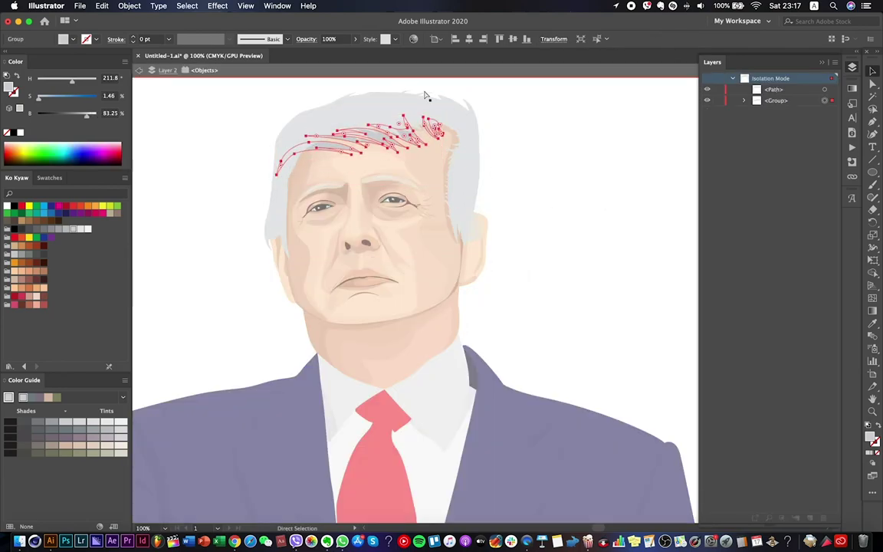
key("v")
double_click(580, 118)
Recolour the shifted strand copy to dark brown and lower its opacity to make a faint shadow under the hairline.
left_click(429, 148)
left_click(68, 38)
left_click(41, 68)
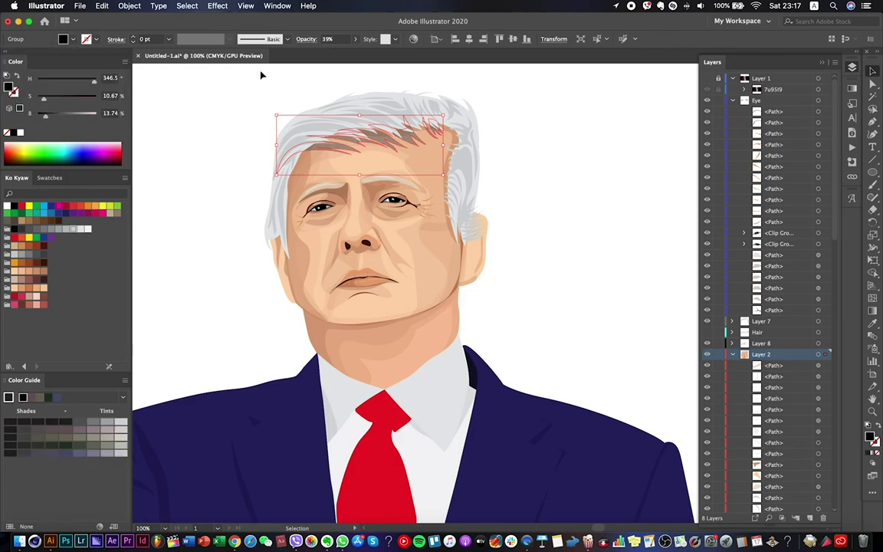
left_click(36, 263)
left_click_drag(346, 49, 307, 51)
left_click(509, 168)
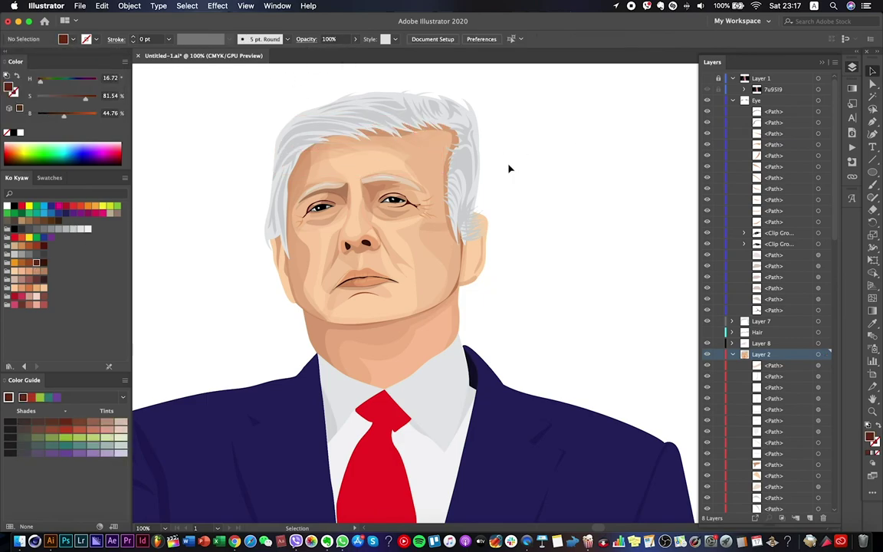
Show the reference photo, trace the dark inner shadow of the right ear as a shape on Layer 2, and hide the photo.
scroll(418, 158, "up", 5)
scroll(410, 130, "down", 5)
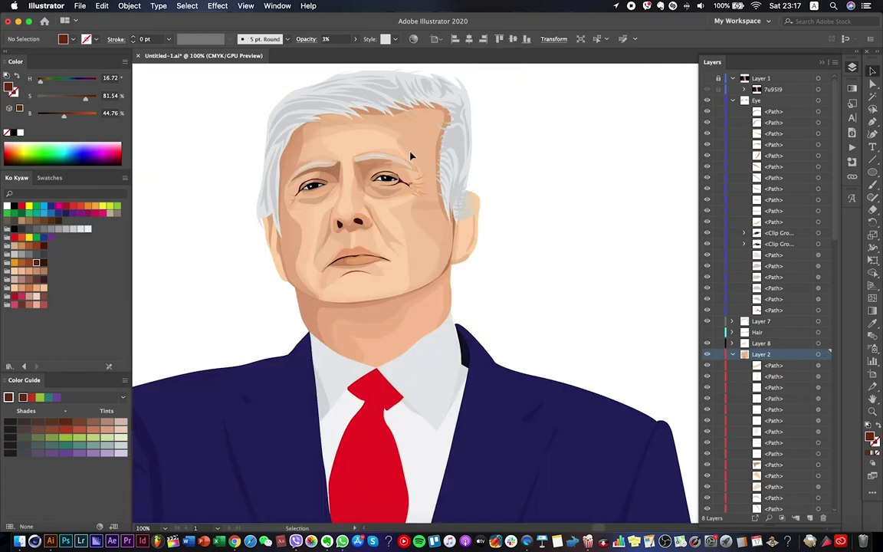
scroll(434, 193, "down", 2)
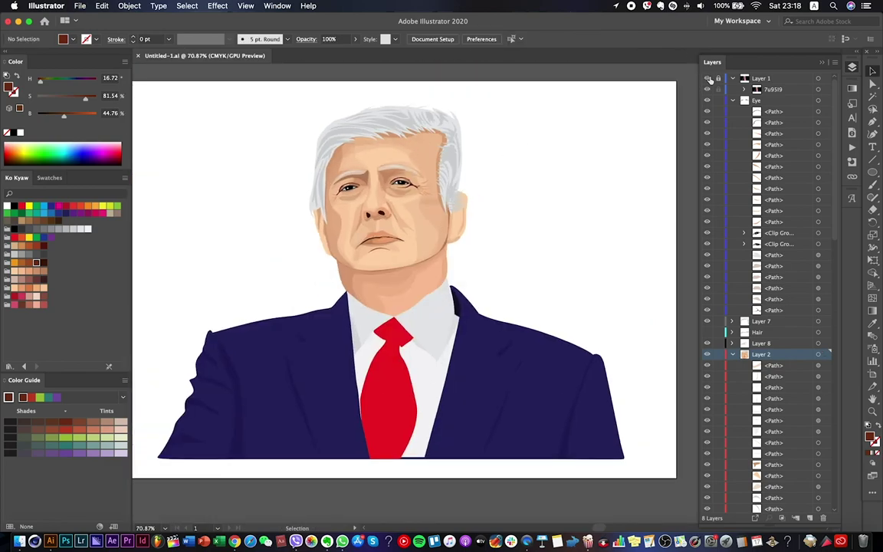
left_click(708, 79)
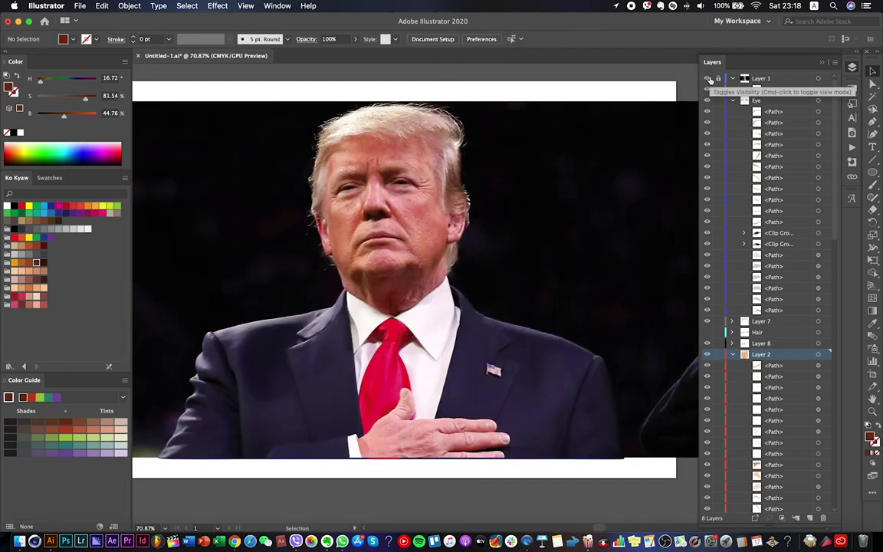
left_click(708, 79)
left_click(706, 78)
scroll(490, 199, "up", 6)
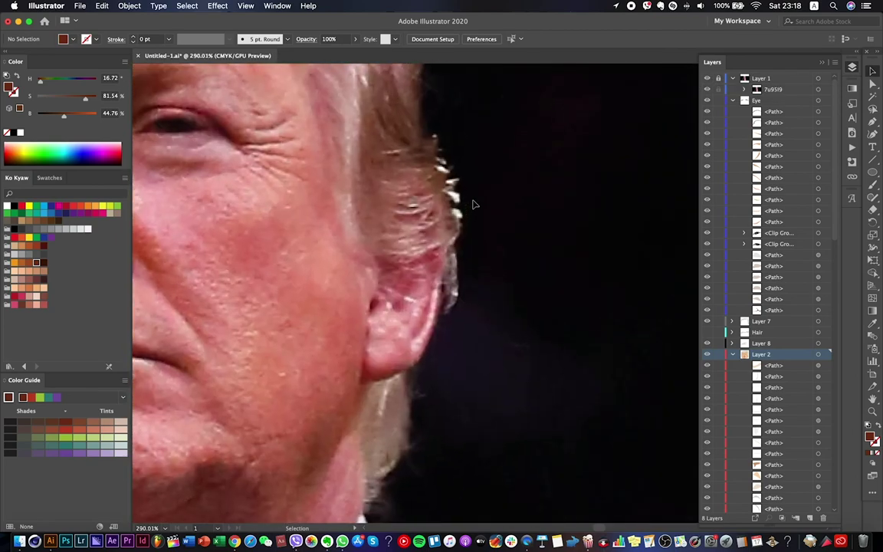
left_click(373, 298)
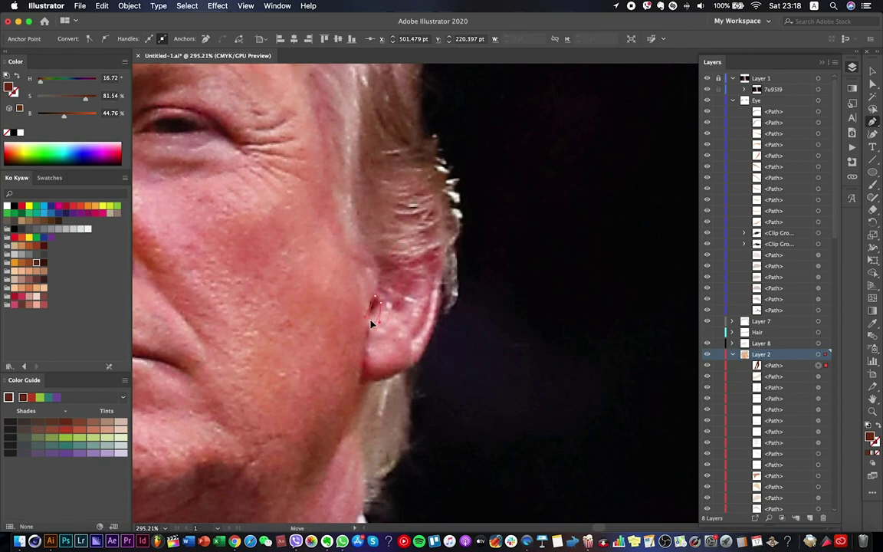
left_click(706, 79)
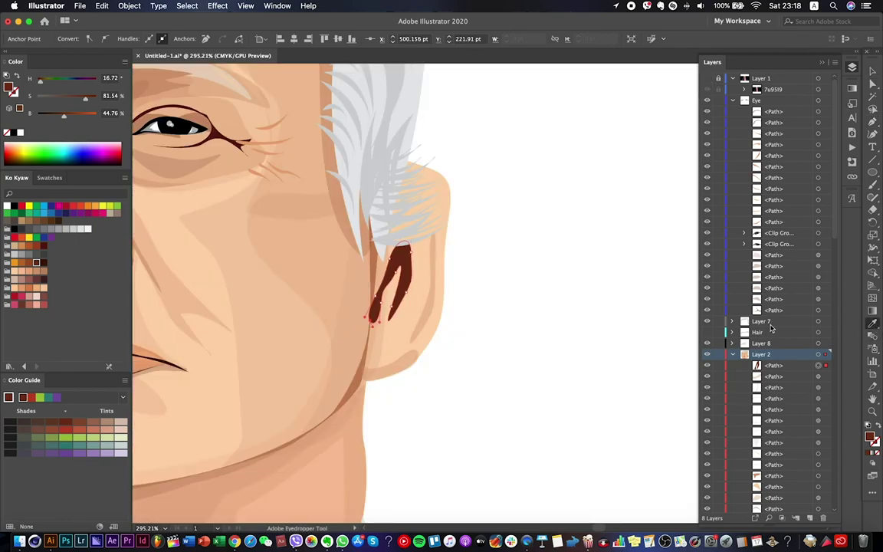
Give the inner-ear shape the sampled skin shadow tone and adjust its anchor points to fit the ear's contour.
key("i")
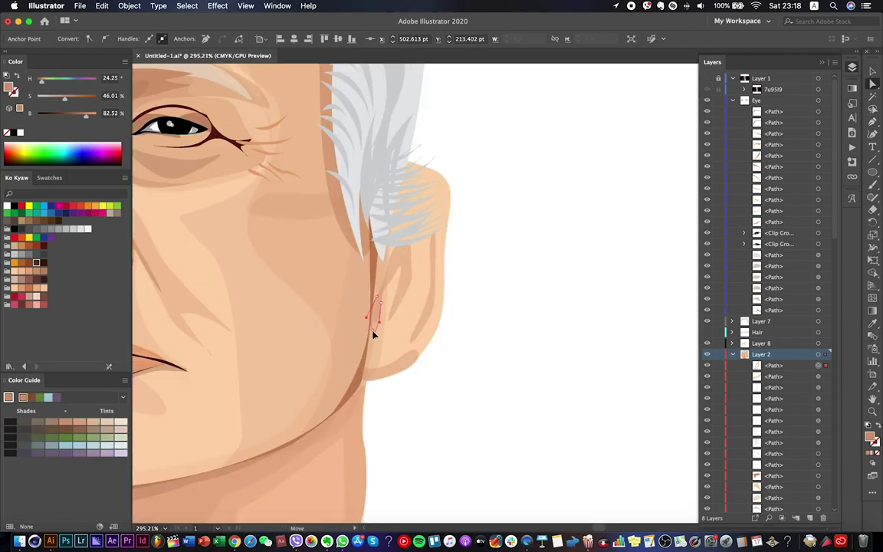
left_click_drag(392, 312, 400, 328)
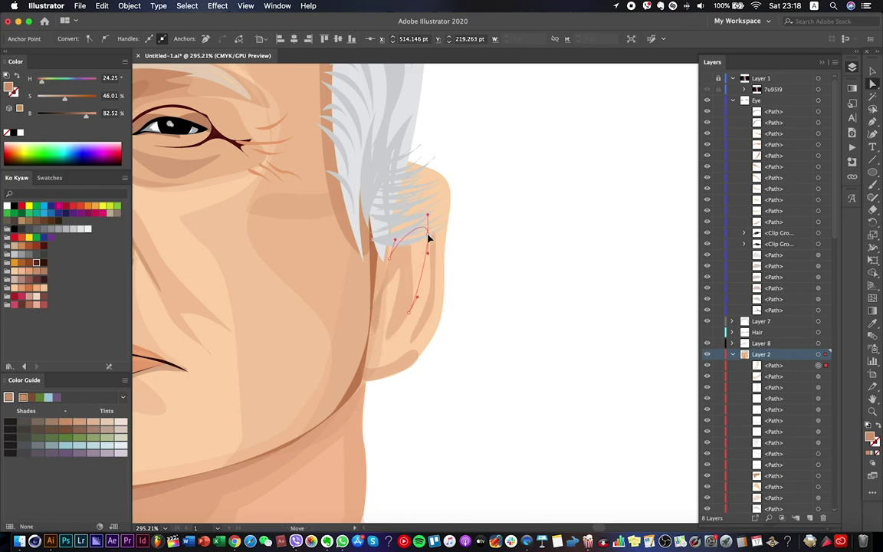
key("v")
scroll(498, 278, "down", 5, "alt")
scroll(457, 241, "up", 6, "alt")
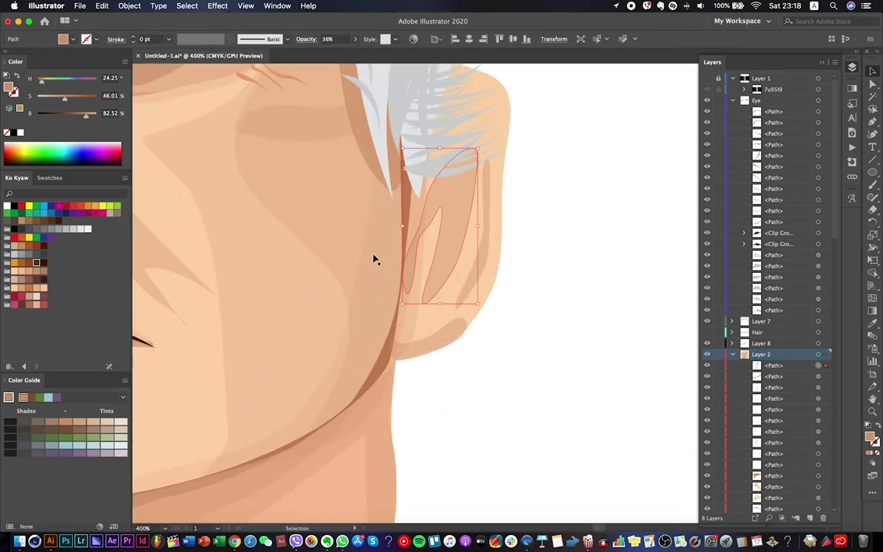
Narrow the inner-ear shadow, set its opacity to 62%, and check the portrait against the reference photo.
left_click_drag(479, 226, 437, 257)
left_click(582, 158)
scroll(599, 217, "down", 5, "alt")
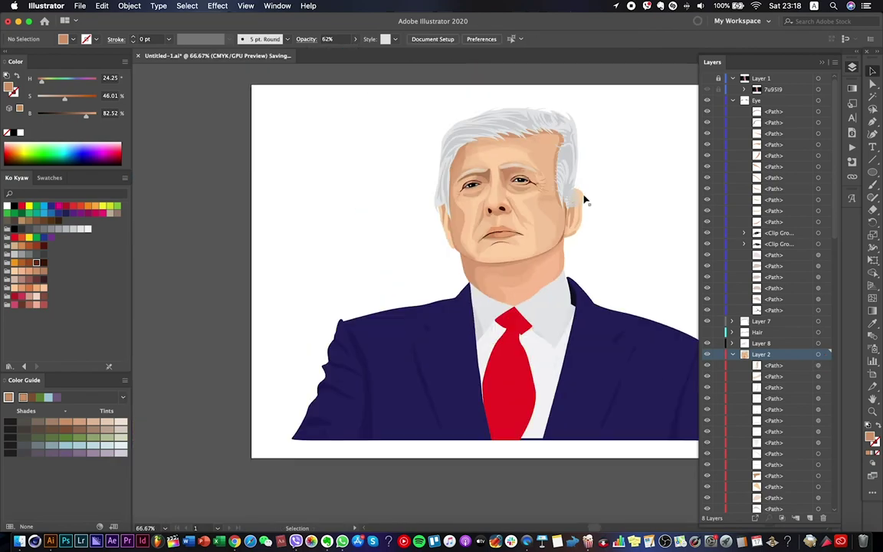
left_click(707, 78)
left_click(707, 78)
Reshape the upper outline of the right ear's base shape on Layer 5 by moving its anchor under the side hair.
scroll(590, 194, "up", 6, "alt")
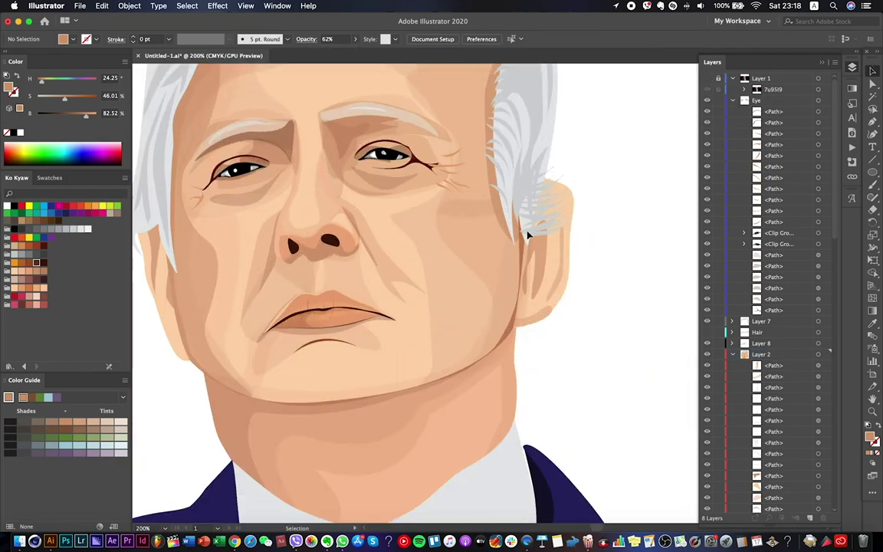
left_click(871, 81)
left_click(558, 197)
left_click_drag(529, 173, 548, 230)
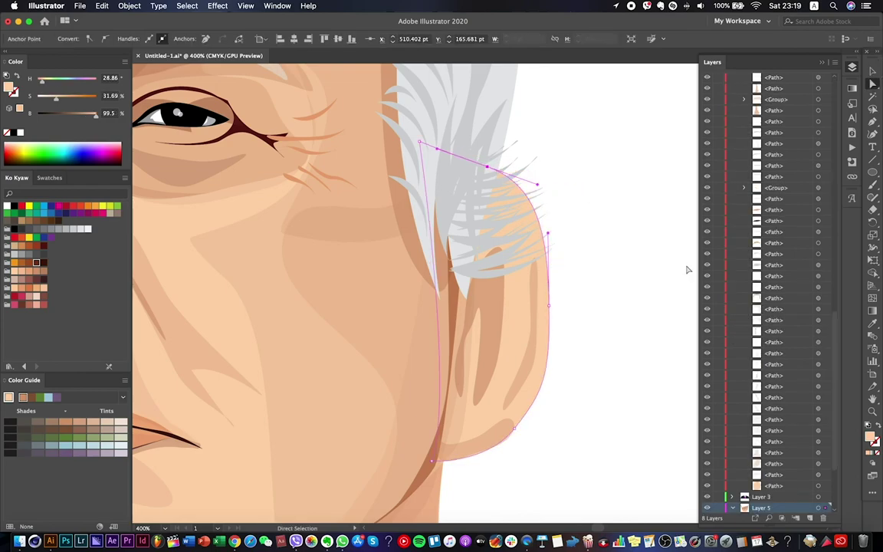
left_click(688, 270)
Fine-tune the curve of the right ear's top edge beneath the hair strands and save the file.
scroll(620, 281, "down", 5)
scroll(601, 262, "up", 8, "alt")
left_click(440, 278)
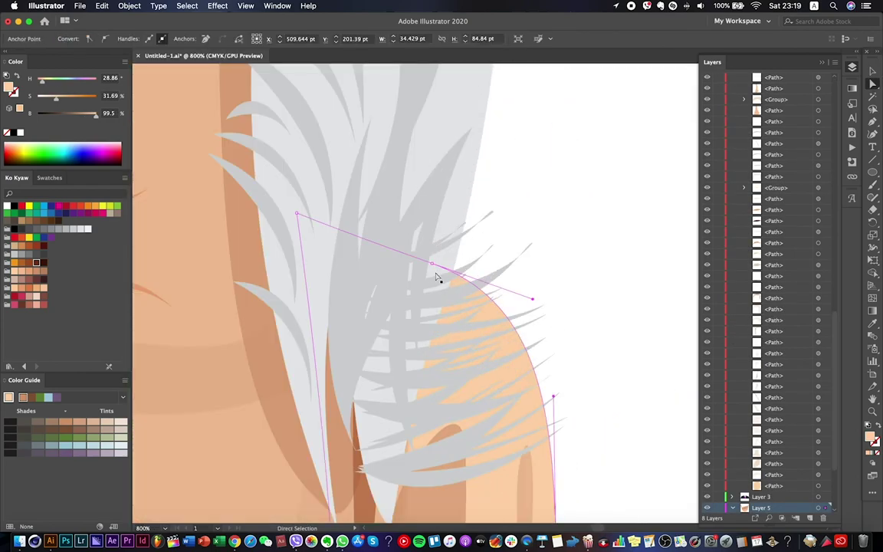
left_click_drag(532, 300, 587, 224)
left_click(587, 224)
scroll(613, 260, "down", 9)
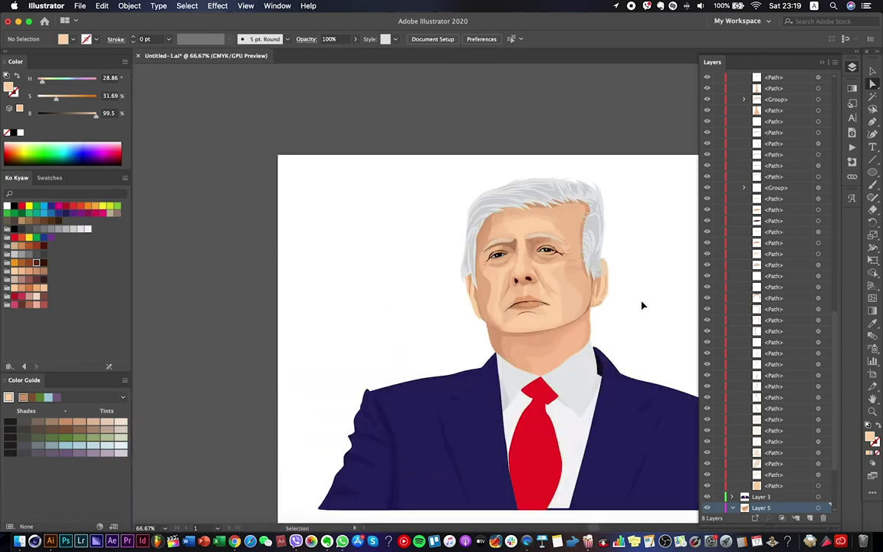
key("cmd+s")
Set the forehead shading's opacity to 23%, move its upper anchors down from the hairline, and save the file.
scroll(484, 187, "up", 2, "alt")
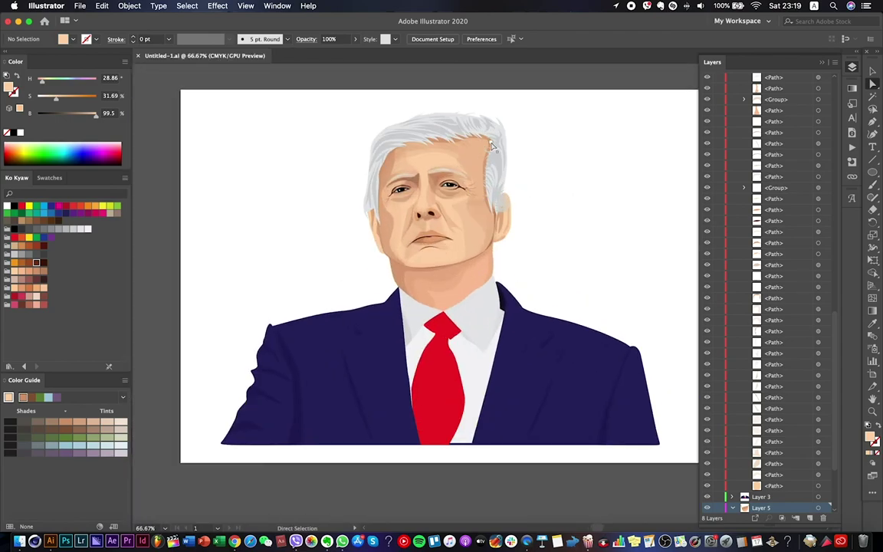
scroll(494, 147, "up", 1, "alt")
left_click(491, 147)
scroll(489, 148, "up", 2, "alt")
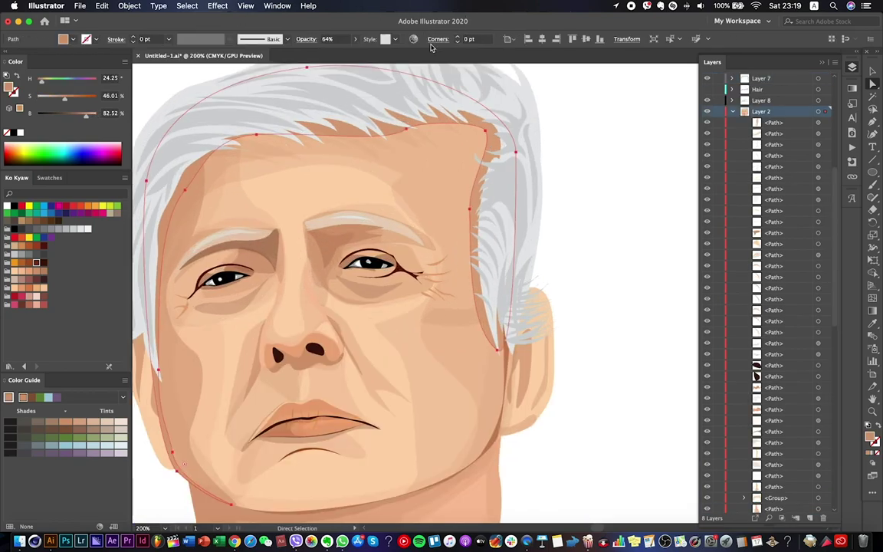
left_click(522, 122)
left_click(492, 147)
left_click_drag(488, 137, 460, 148)
left_click_drag(407, 129, 410, 153)
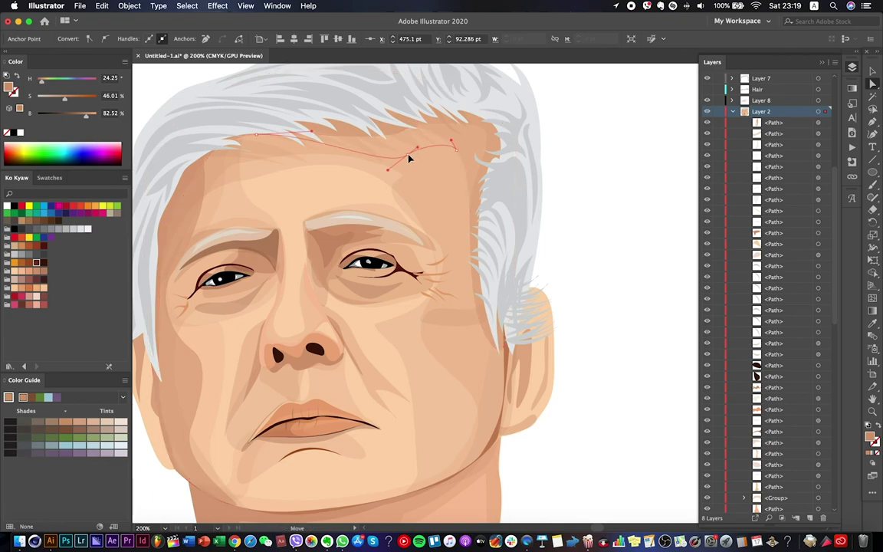
left_click(618, 286)
scroll(606, 276, "down", 3, "alt")
key("ctrl+s")
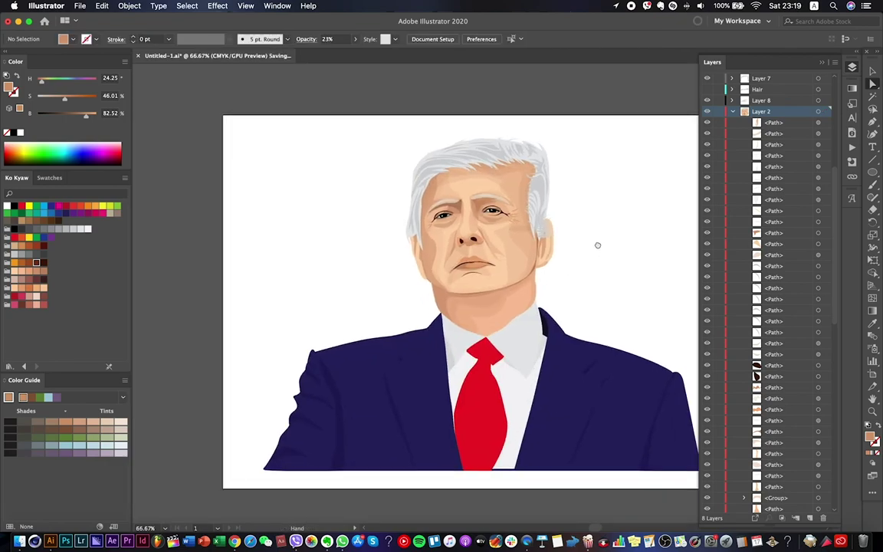
Compare with the reference photo, set the left cheek shading's opacity to 14% and pull its inner edge toward the face outline.
scroll(708, 82, "up", 5)
left_click(708, 79)
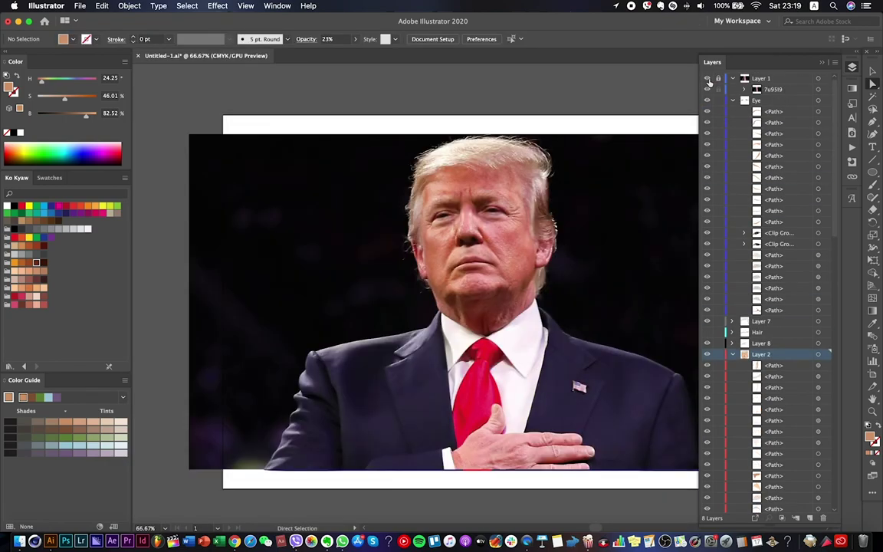
left_click(708, 79)
scroll(444, 260, "up", 5, "alt")
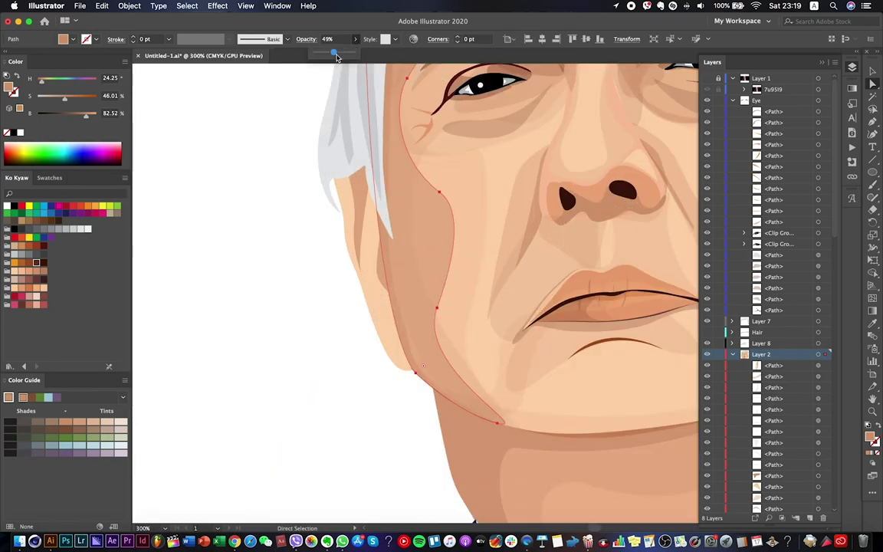
left_click_drag(336, 56, 321, 56)
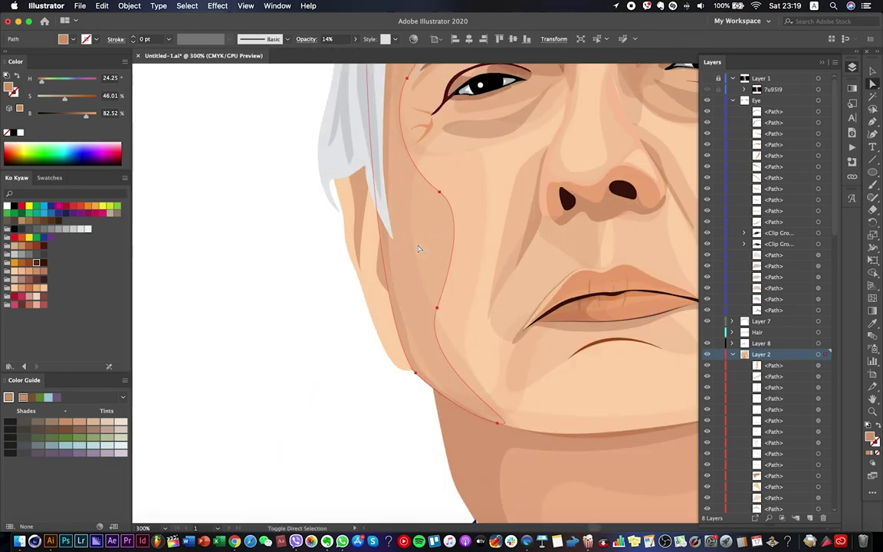
left_click_drag(437, 309, 474, 204)
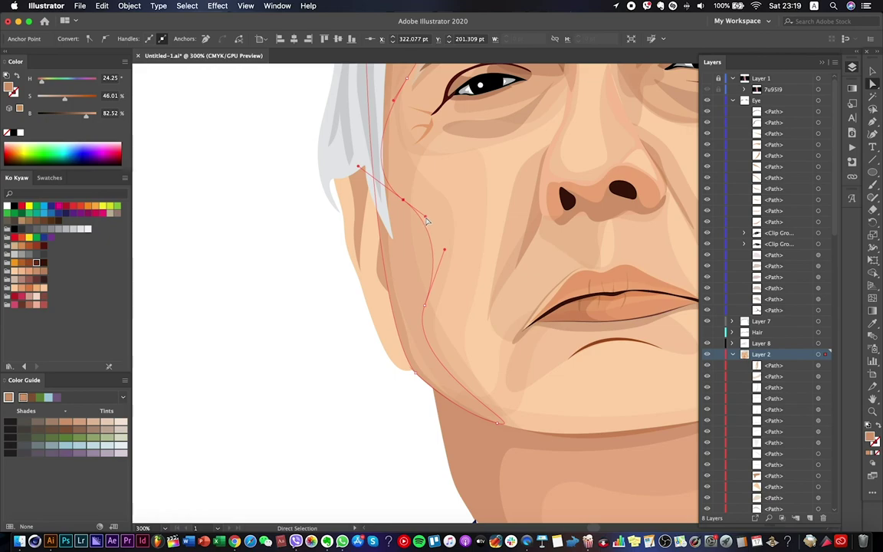
left_click(408, 250)
left_click_drag(442, 253, 422, 380)
scroll(422, 381, "down", 4)
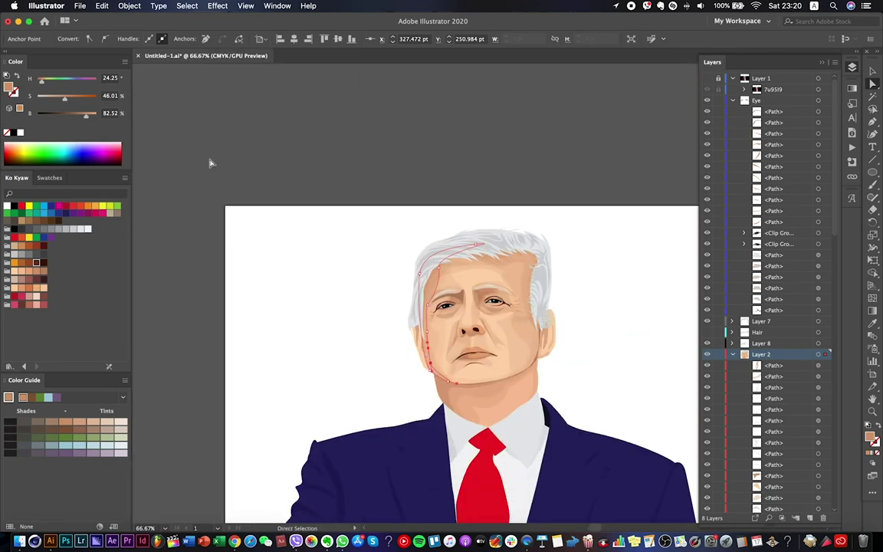
Raise the opacity of the narrowed shading along the left face outline to 30%.
scroll(435, 348, "up", 5)
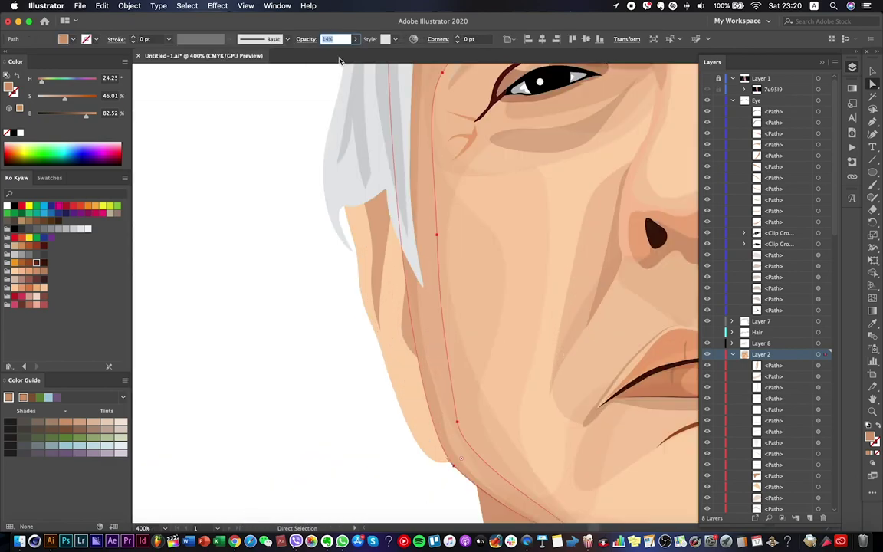
left_click(355, 38)
scroll(247, 243, "down", 5)
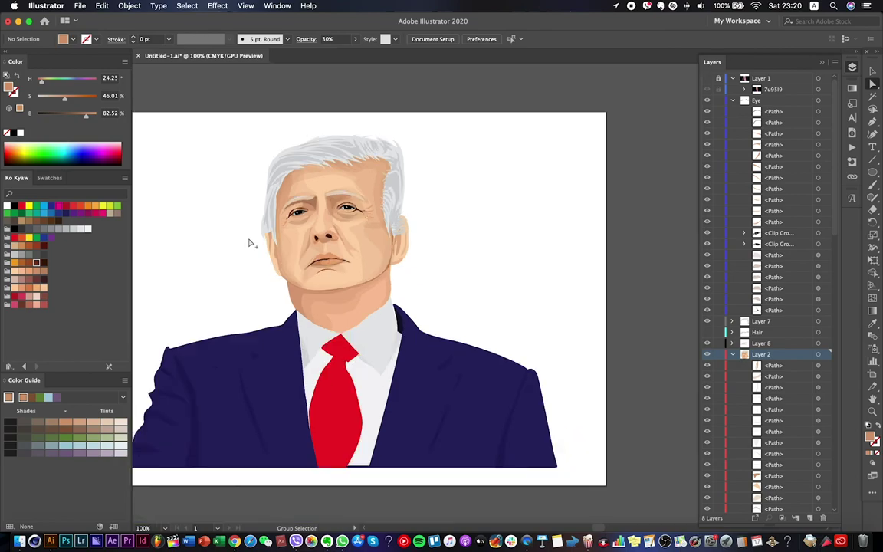
Move the forehead anchor of the wider left face shading inward, toward the middle of the forehead.
scroll(251, 240, "up", 3)
left_click(358, 275)
scroll(358, 275, "down", 3)
left_click(391, 153)
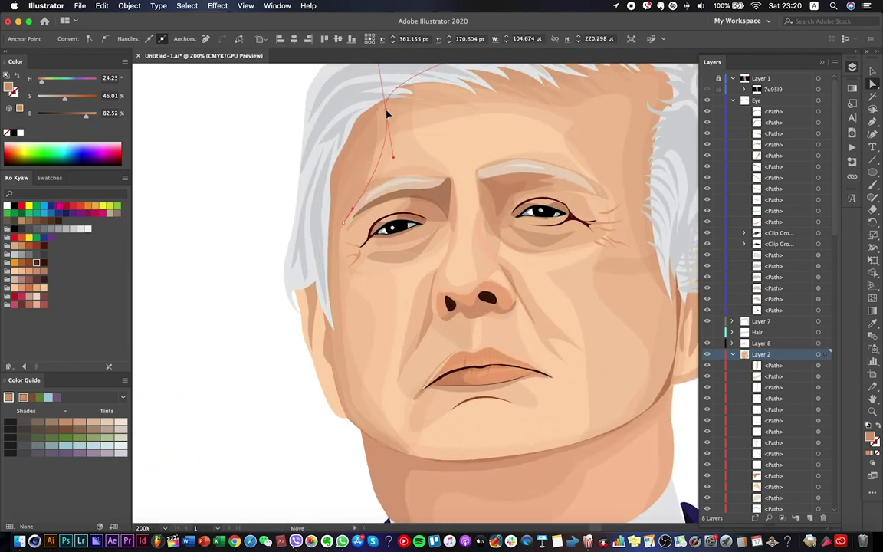
scroll(391, 163, "up", 3)
scroll(391, 163, "down", 3)
left_click(400, 118)
scroll(400, 118, "up", 3)
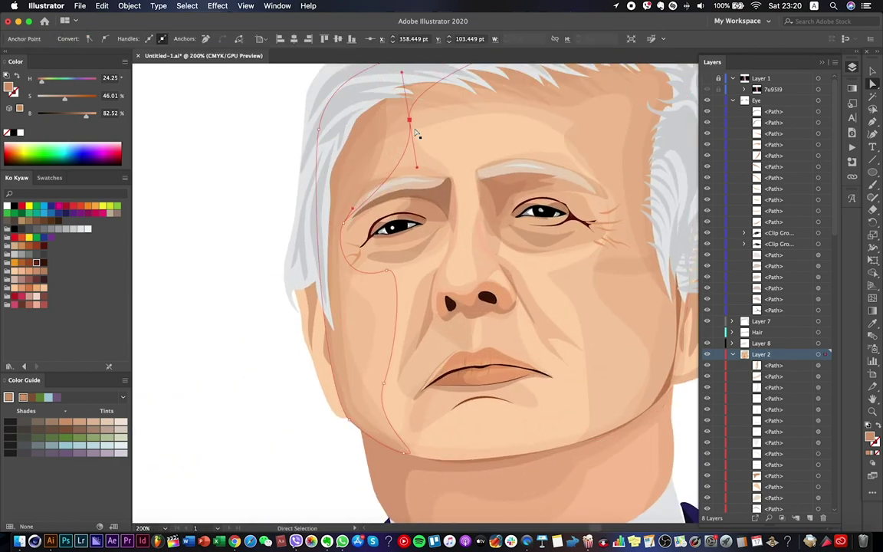
Reshape the edge of the forehead shading above the inner end of the left eyebrow and save the file.
left_click(375, 161)
left_click(424, 84)
left_click(466, 128)
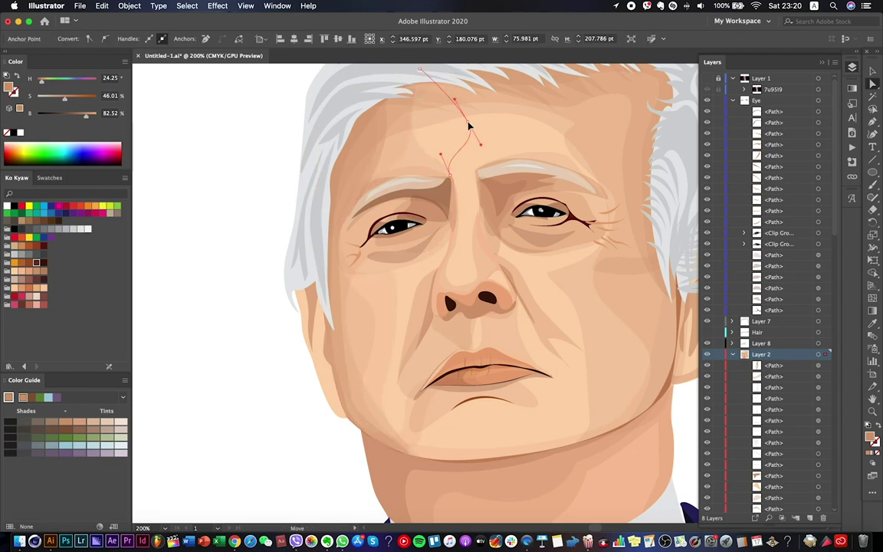
scroll(469, 130, "down", 5)
left_click(597, 227)
key("cmd+s")
left_click(546, 289)
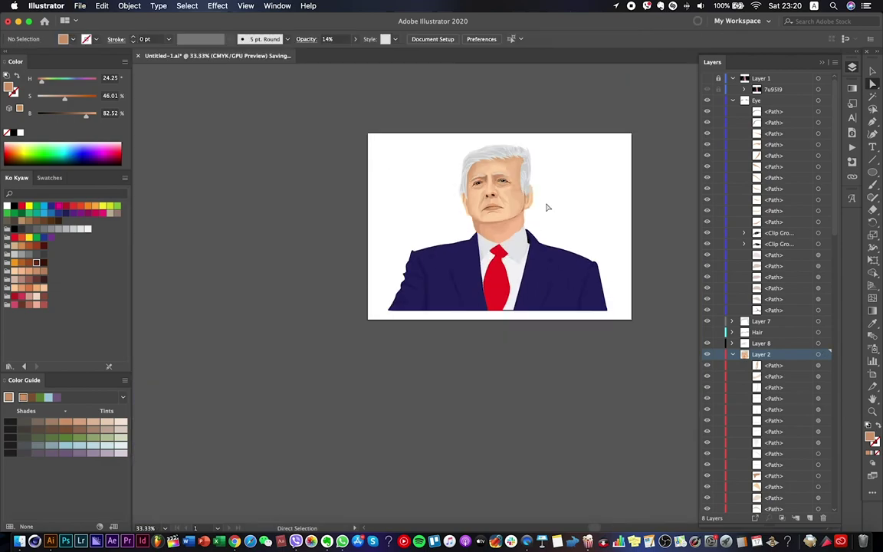
Check the reference photo and draw a closed chin shading shape between the crease beneath the lips and the jawline.
scroll(547, 207, "up", 3)
left_click(708, 78)
left_click(707, 79)
left_click(456, 251)
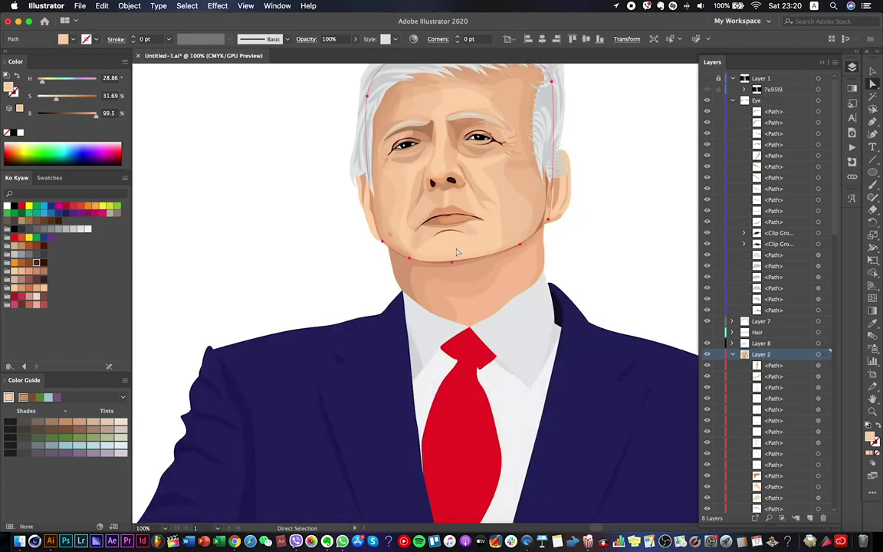
key("p")
scroll(450, 255, "up", 4)
left_click(341, 270)
left_click_drag(381, 226, 405, 203)
left_click_drag(438, 187, 471, 184)
left_click(518, 187)
left_click(555, 215)
left_click(606, 244)
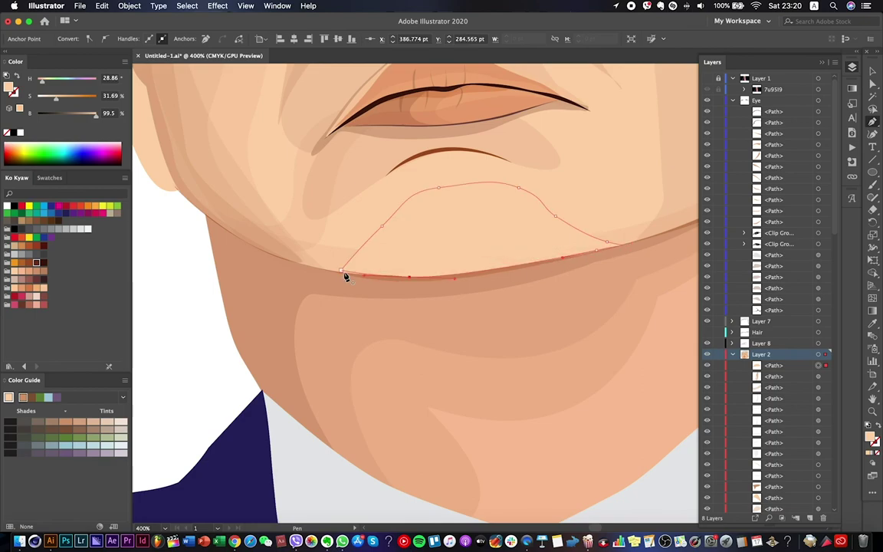
Isolate the base face path and place the cut chin shape directly above it, beneath the other face shading.
left_click(473, 207)
right_click(524, 220)
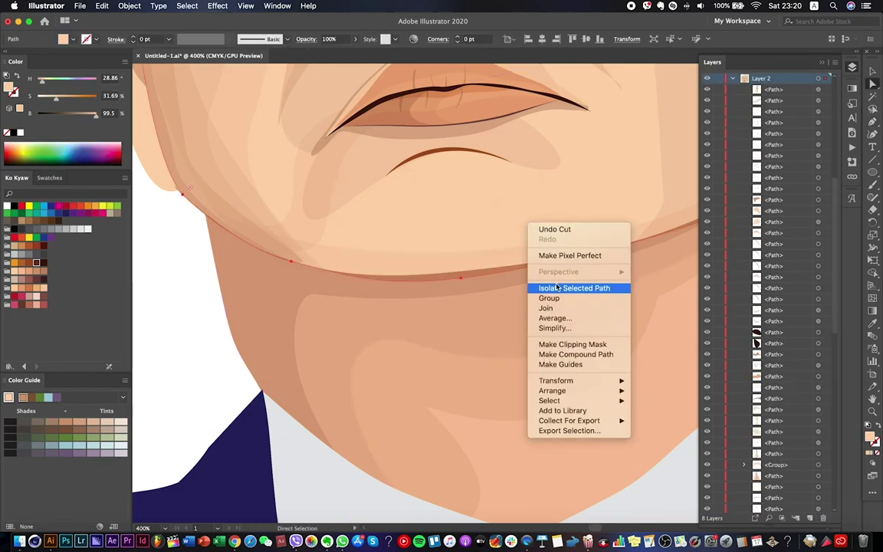
left_click(540, 284)
key("super+shift+a")
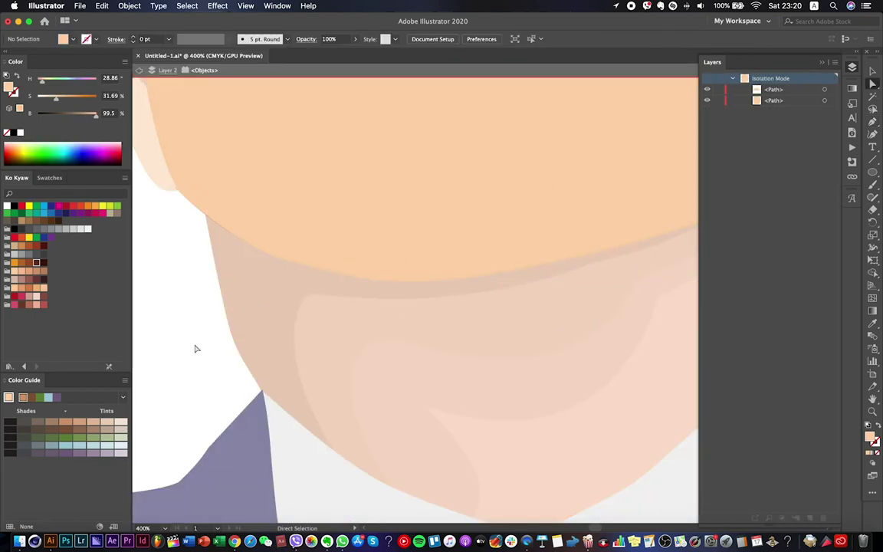
key("Escape")
Give the chin shape the sampled skin-shading brown at 17% opacity and compare it with the reference photo.
left_click(469, 207)
key("super+minus")
key("super+minus")
key("super+minus")
key("super+minus")
key("i")
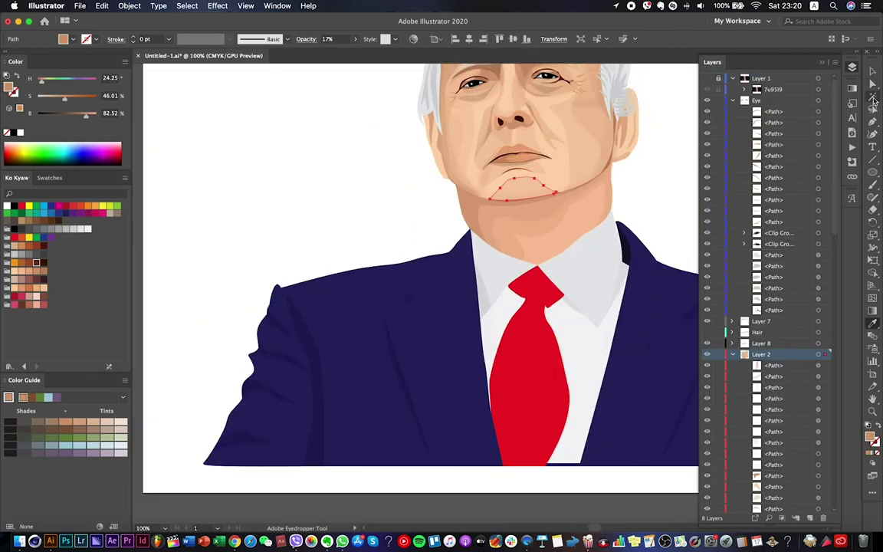
left_click(872, 83)
left_click(646, 229)
left_click(707, 79)
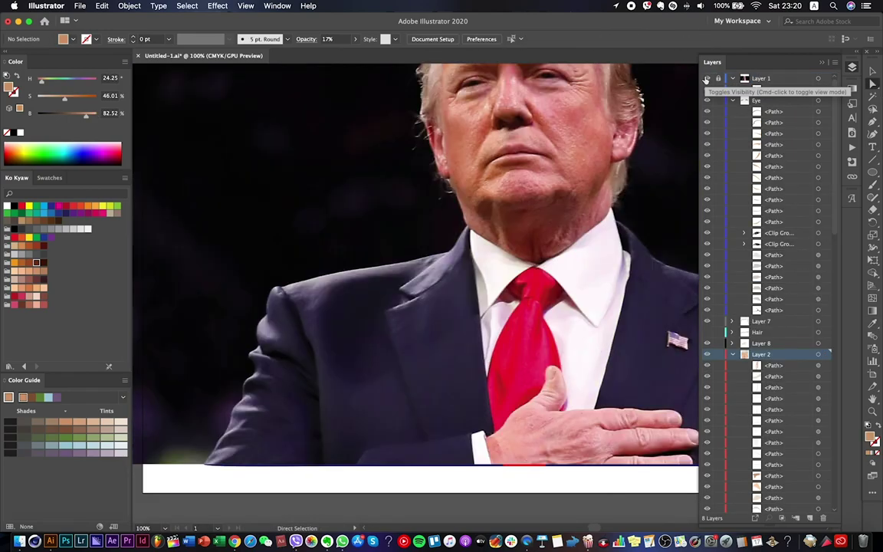
left_click(707, 79)
Stretch the chin shading's left corner along the jawline and smooth the curves on both sides of the shape.
left_click(472, 170)
key("super+plus")
key("super+plus")
key("super+plus")
key("super+plus")
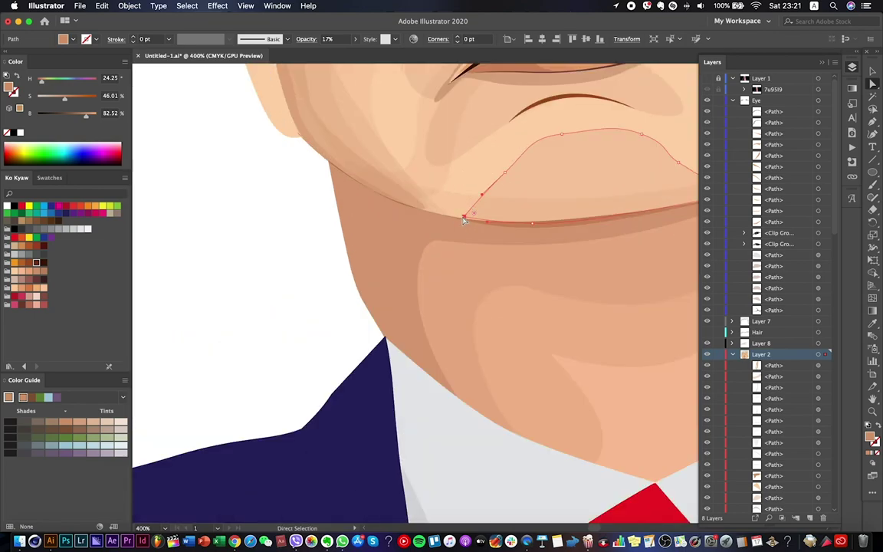
left_click(419, 208)
left_click_drag(503, 173, 512, 177)
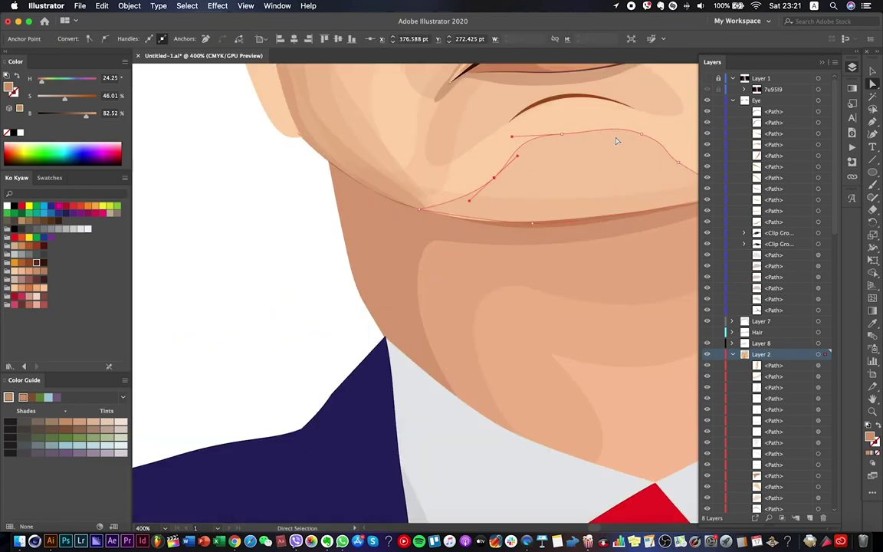
scroll(617, 141, "right", 5)
left_click(489, 168)
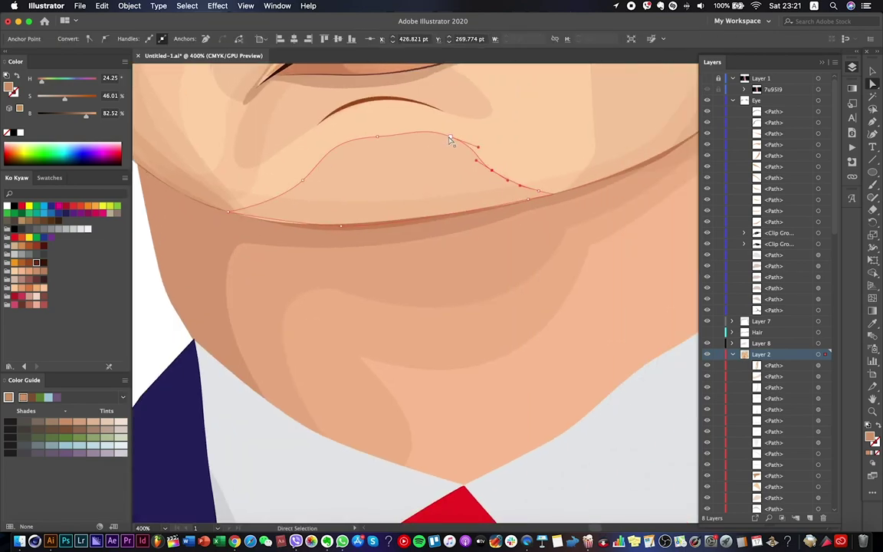
Save the file and refine the upper edge of the chin shading into a narrower rounded hump.
scroll(450, 141, "down", 6)
key("super+s")
scroll(458, 166, "up", 4)
key("a")
left_click(410, 154)
left_click(442, 133)
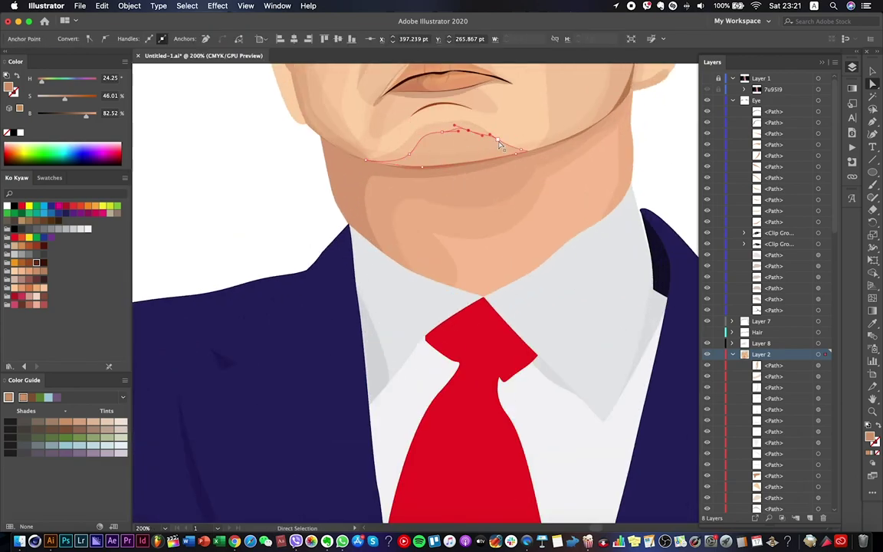
Raise the chin shading's opacity to 35% and save the file.
left_click(500, 145, "alt")
left_click(355, 38)
left_click_drag(354, 53, 329, 55)
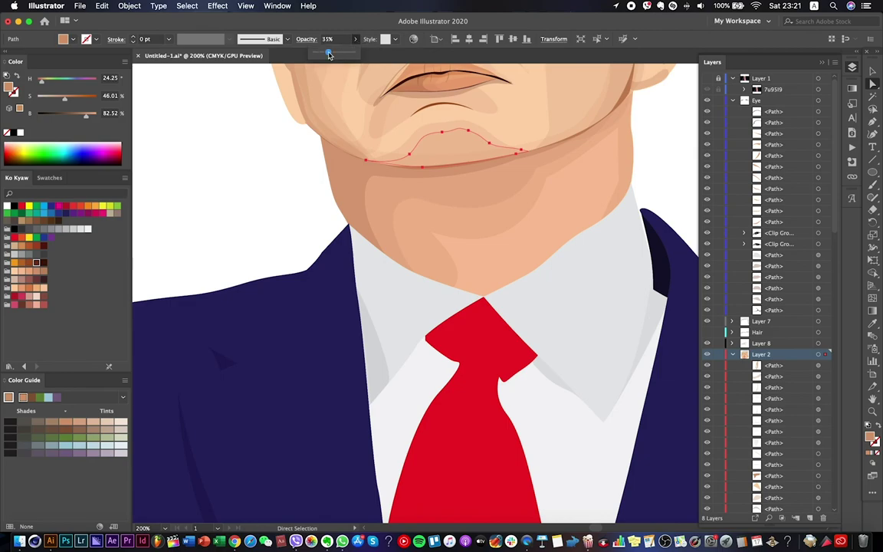
left_click(282, 177)
scroll(282, 177, "down", 5)
key("super+s")
scroll(570, 206, "up", 1)
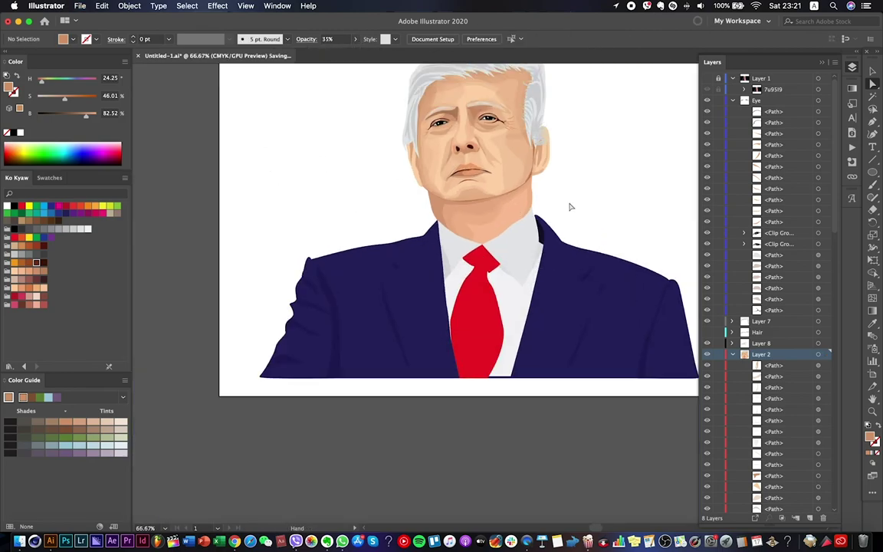
scroll(463, 218, "down", 1)
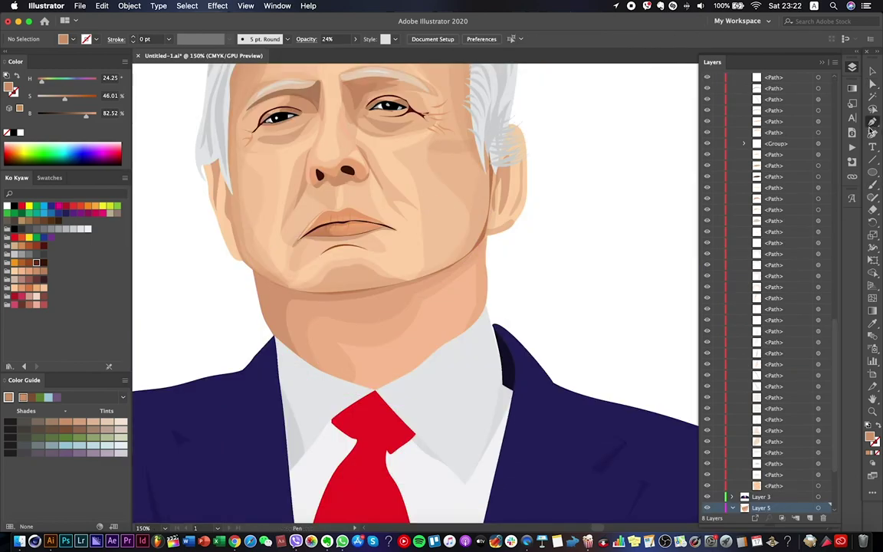
Draw a narrow, tapered crease shadow on the left side of the neck, rising from the collar edge.
scroll(325, 359, "up", 2)
left_click(321, 385)
left_click_drag(293, 305, 298, 280)
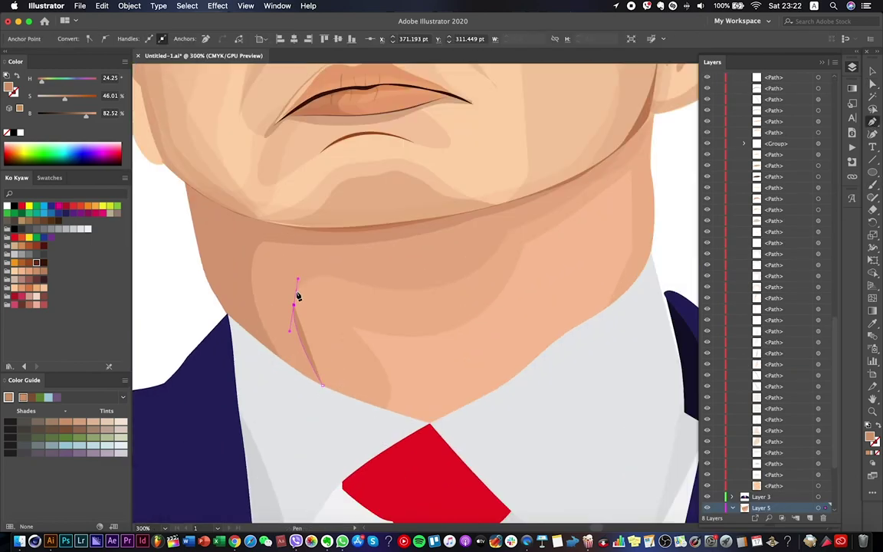
left_click(321, 384)
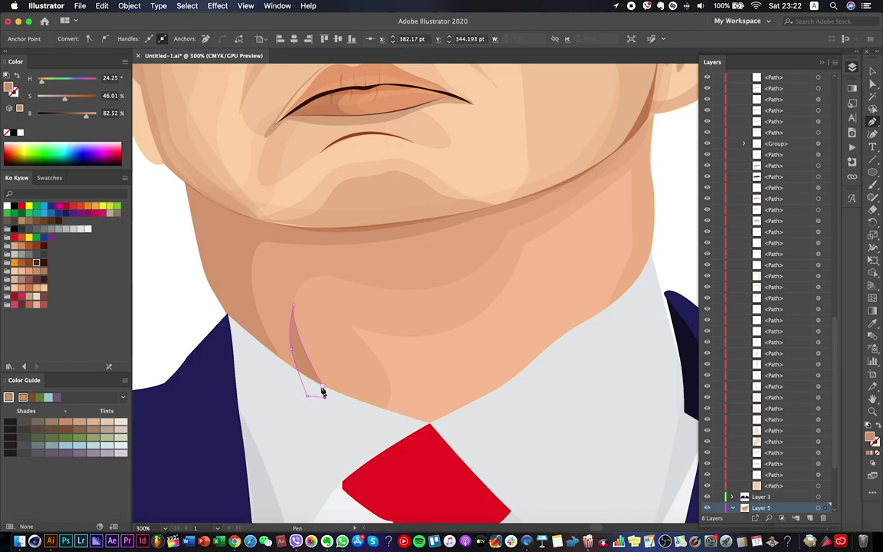
scroll(394, 394, "down", 3)
Compare the neck with the reference photo and draw a tapered crease rising from the collar on the neck's right side.
scroll(767, 268, "up", 10)
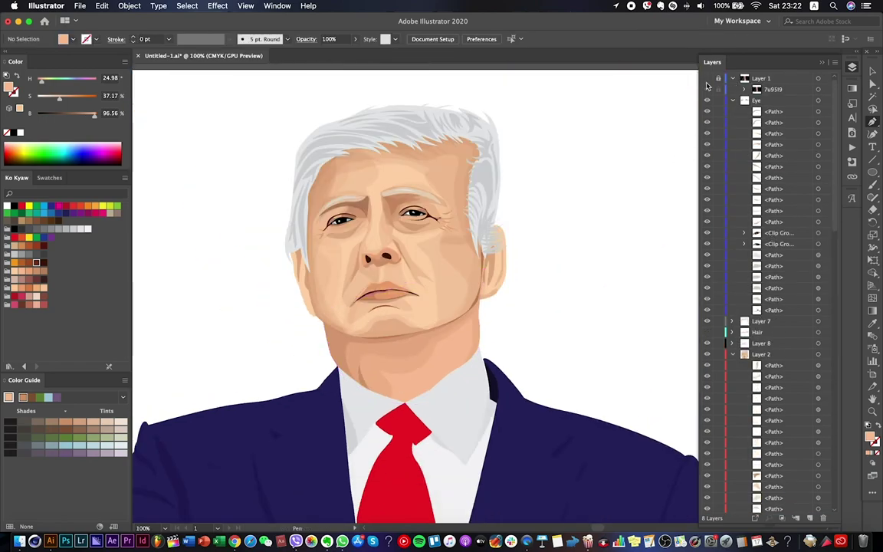
left_click(707, 78)
left_click(707, 78)
left_click(706, 78)
left_click(707, 78)
left_click(439, 358)
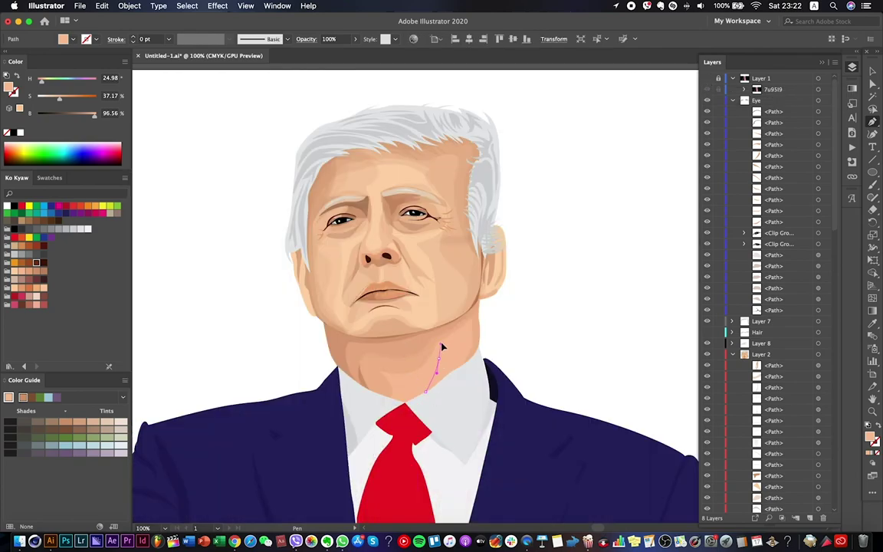
left_click_drag(426, 393, 436, 402)
key("super+equal")
key("super+equal")
key("super+equal")
key("super+equal")
key("super+equal")
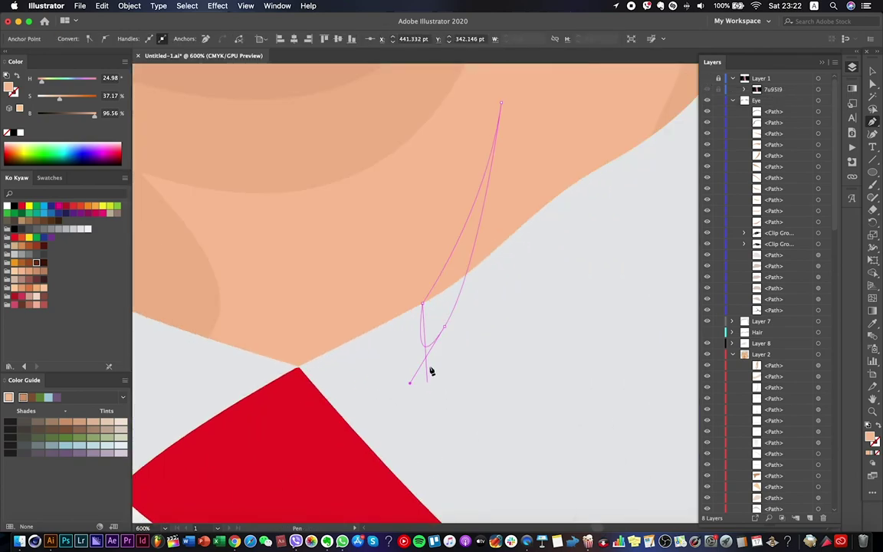
Isolate the right neck crease and correct its lower corner so it ends in a straight edge past the collar.
right_click(432, 310)
key("Down")
key("Down")
key("Down")
key("Return")
left_click_drag(422, 307, 451, 338)
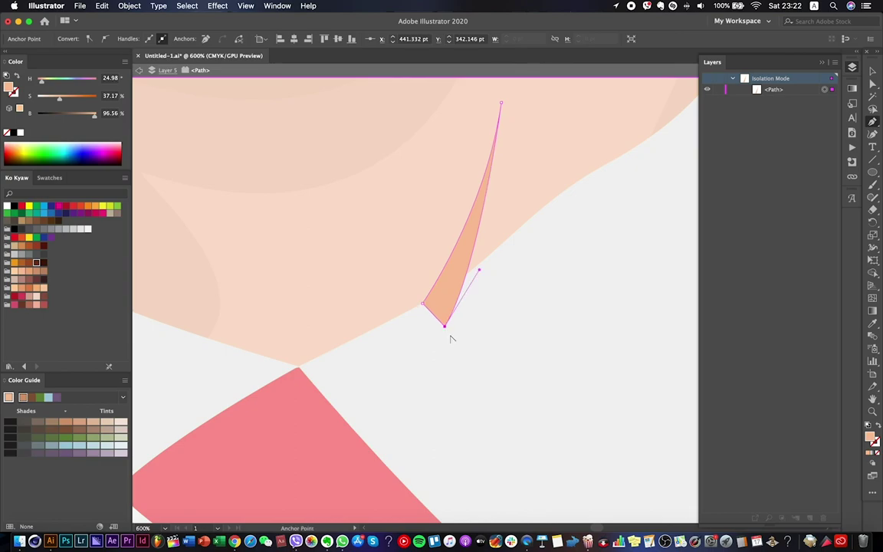
key("super+minus")
left_click(872, 73)
key("Escape")
Color the right neck crease with the brown sampled from the left neck crease.
left_click(460, 299)
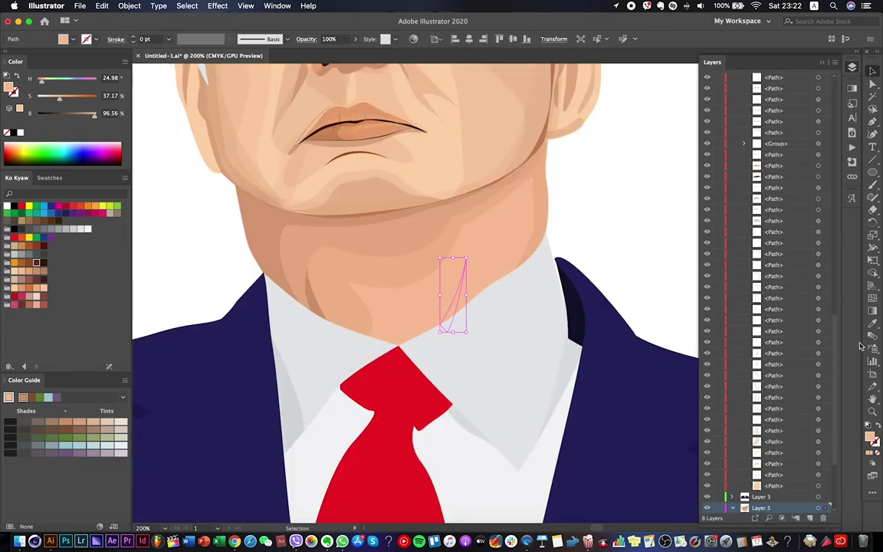
key("i")
left_click(351, 317)
key("a")
left_click(609, 221)
key("super+minus")
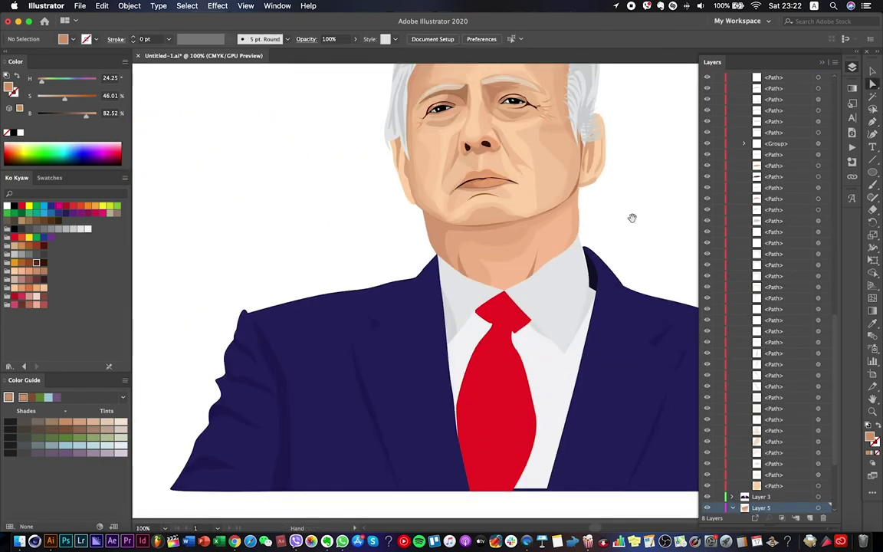
Check the reference photo and draw a forked crease shadow with two pointed tips on the neck above the tie knot.
key("super+minus")
left_click(708, 89)
left_click(707, 89)
key("super+plus")
key("super+plus")
key("super+plus")
key("super+plus")
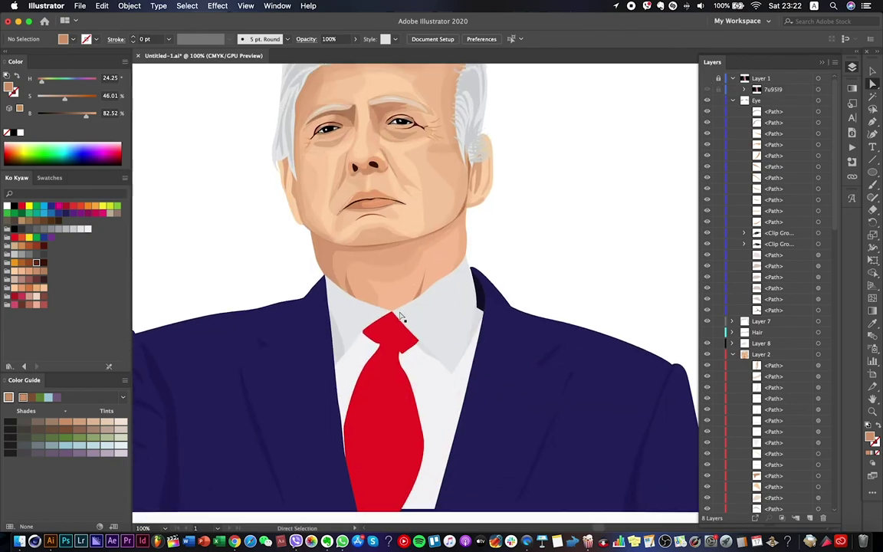
key("p")
left_click(372, 324)
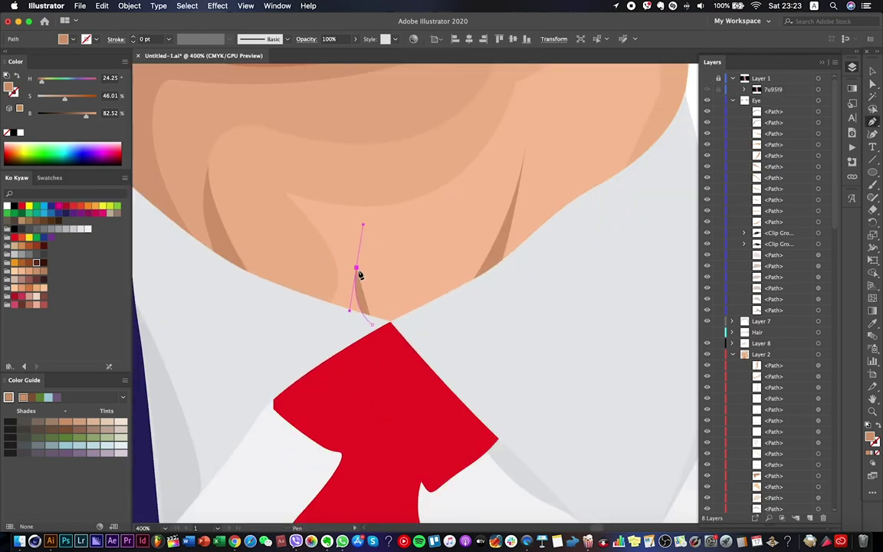
left_click(357, 269)
left_click(371, 328)
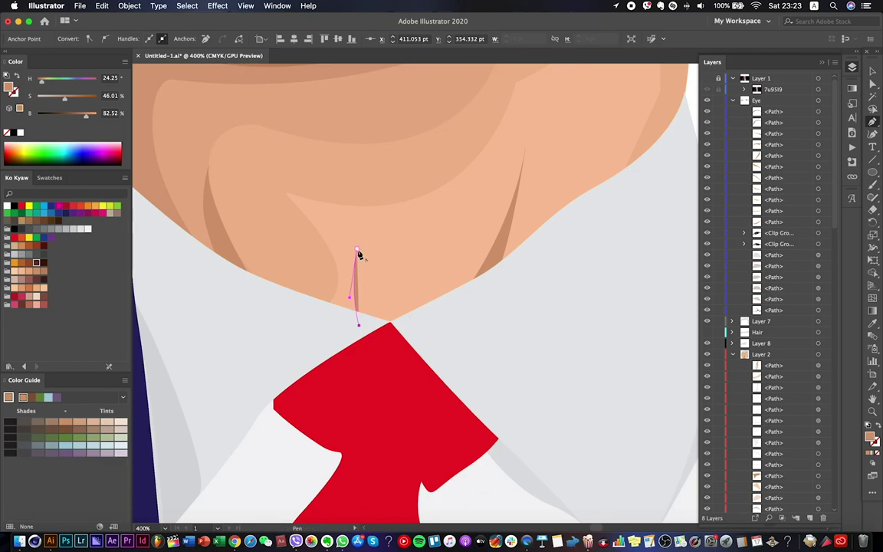
left_click_drag(398, 266, 401, 248)
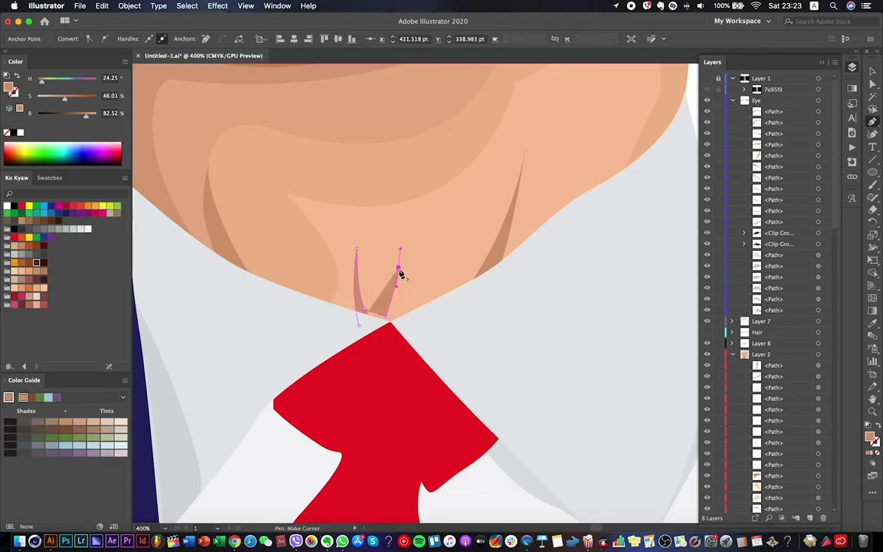
left_click(360, 329)
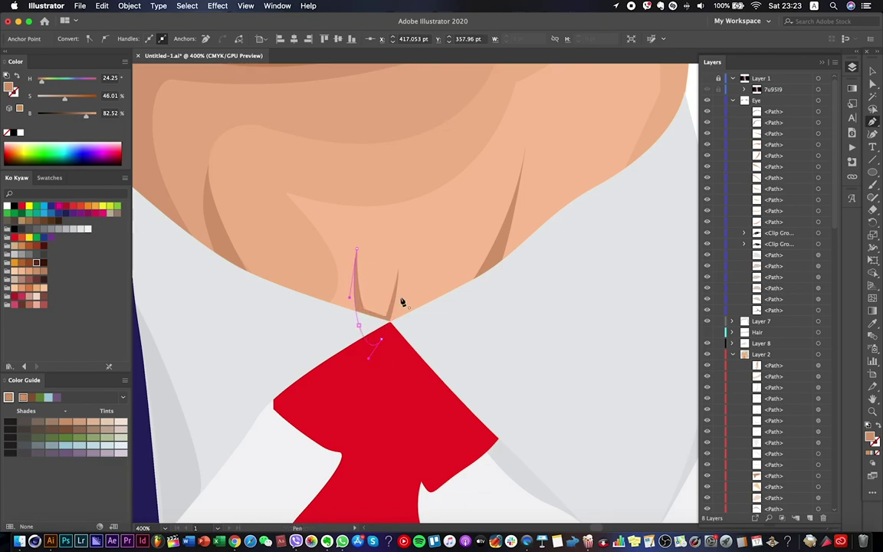
Draw a thin, pointed crease just to the right of the forked one and isolate its path to check it.
left_click(406, 337)
left_click_drag(426, 259, 428, 241)
left_click(426, 259)
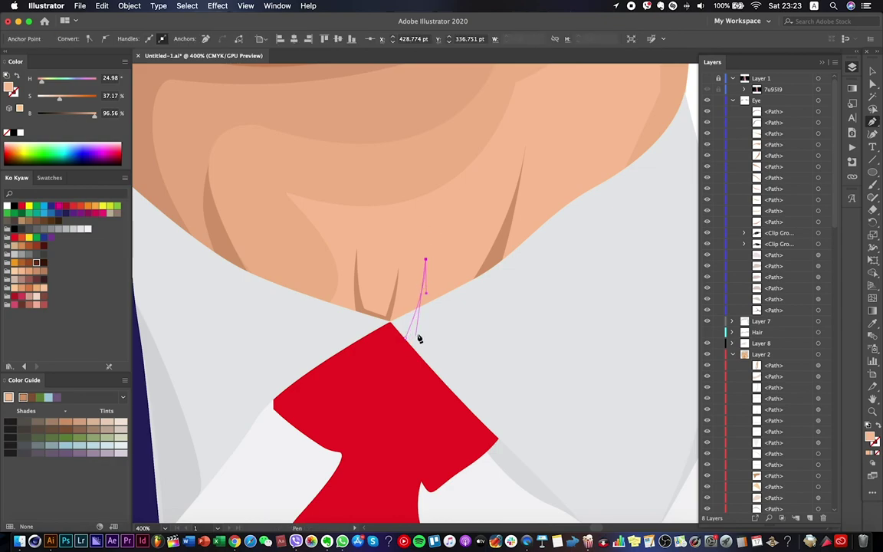
right_click(433, 311)
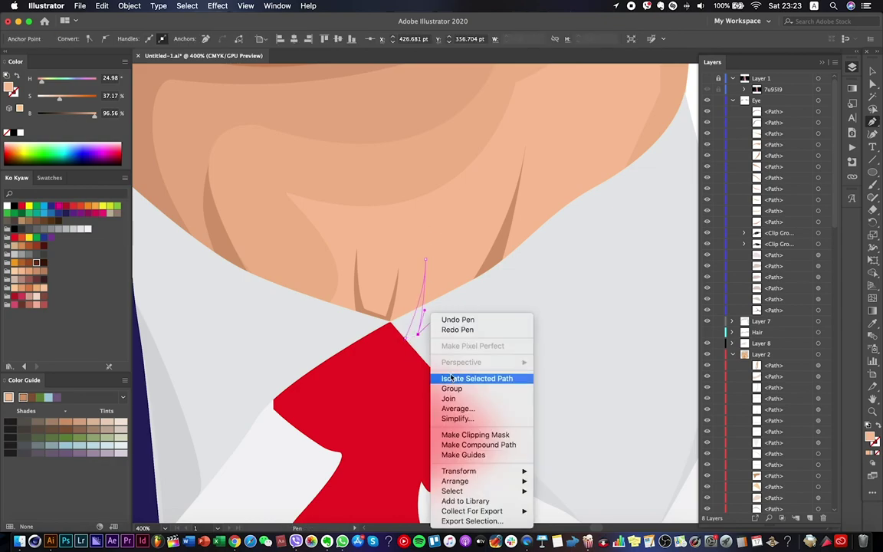
left_click(464, 381)
key("super+minus")
key("super+minus")
key("super+minus")
key("Escape")
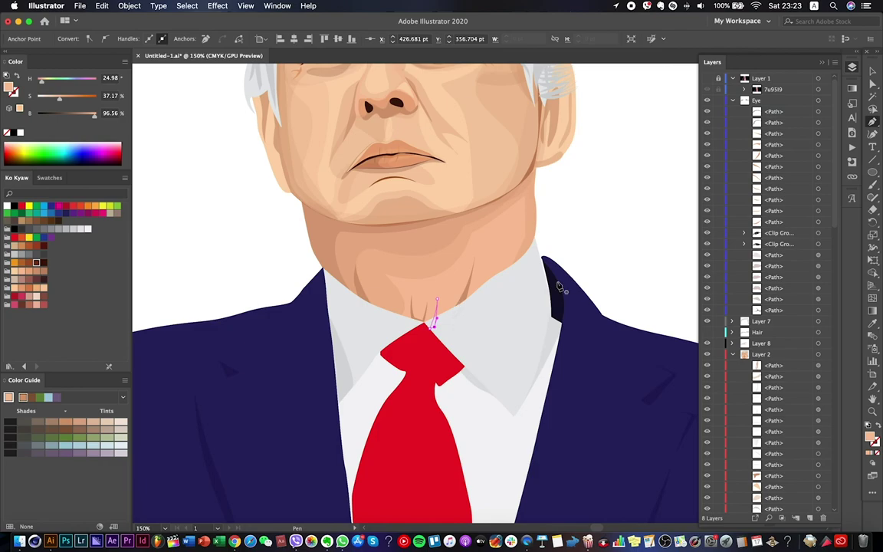
Start a neckline shadow above the tie knot, tracing the right collar edge upward and returning beneath it.
key("a")
left_click_drag(678, 278, 611, 230)
key("super+plus")
key("super+plus")
key("super+plus")
key("p")
left_click_drag(433, 309, 483, 319)
left_click(500, 295)
left_click(598, 230)
left_click_drag(635, 210, 411, 351)
left_click(410, 348)
left_click_drag(486, 281, 504, 275)
Continue the neckline shadow across the tie knot and up the left collar, and close it along the neck edge.
scroll(414, 383, "left", 5)
scroll(414, 383, "down", 4)
left_click(434, 337)
left_click_drag(290, 300, 222, 256)
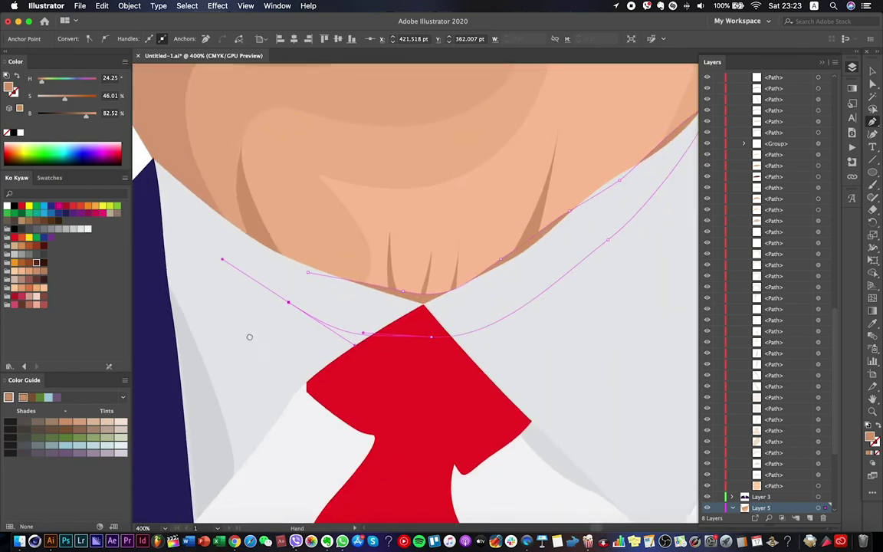
scroll(248, 314, "up", 3)
scroll(249, 314, "left", 2)
left_click(249, 290)
key("super+1")
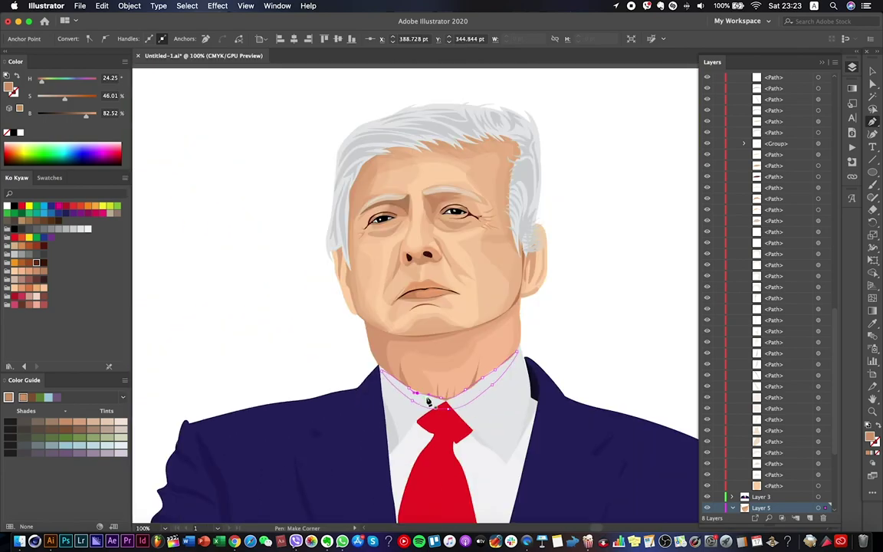
Adjust the curve of the neckline shadow's upper edge above the tie knot.
scroll(449, 413, "up", 10)
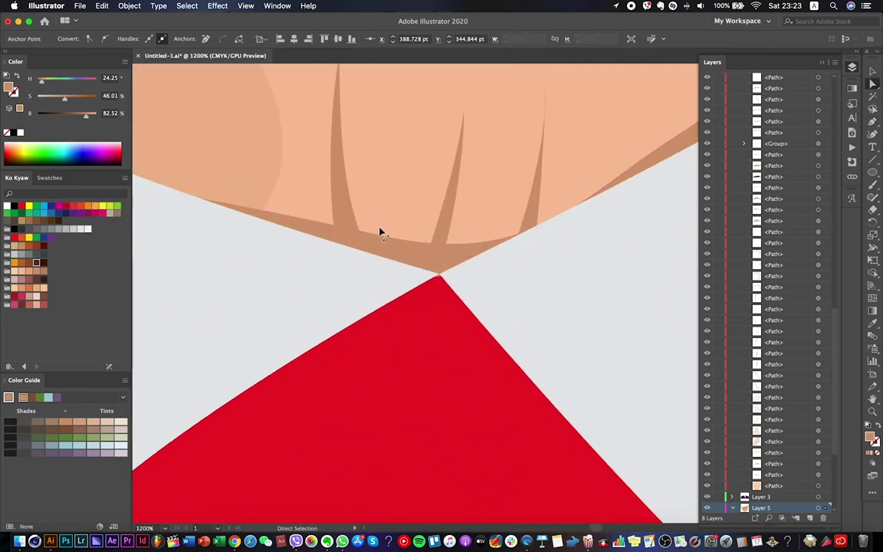
scroll(359, 230, "down", 5)
left_click_drag(442, 219, 397, 249)
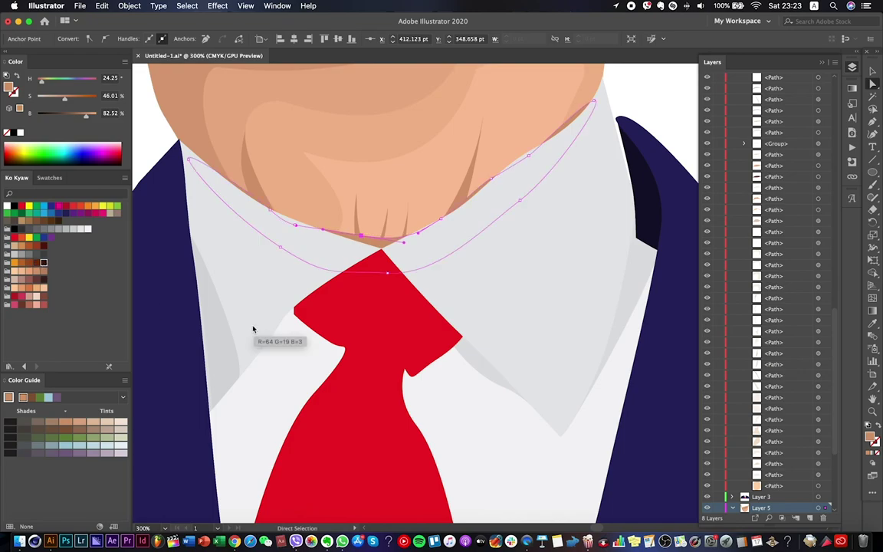
Fill the neckline shadow with a dark reddish brown (H 16.72, S 81.54, B 44.76) and save the file.
left_click(360, 234, "alt")
left_click(44, 263)
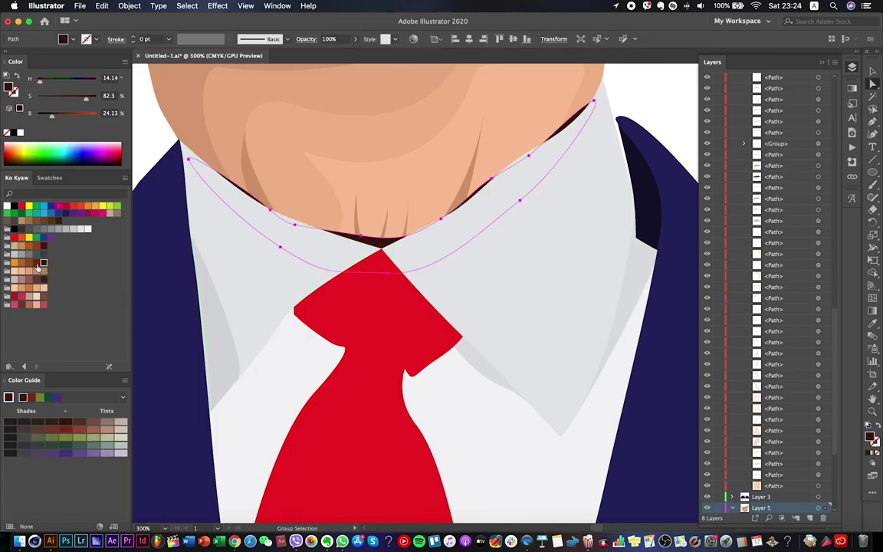
key("super+1")
left_click(534, 255)
key("super+minus")
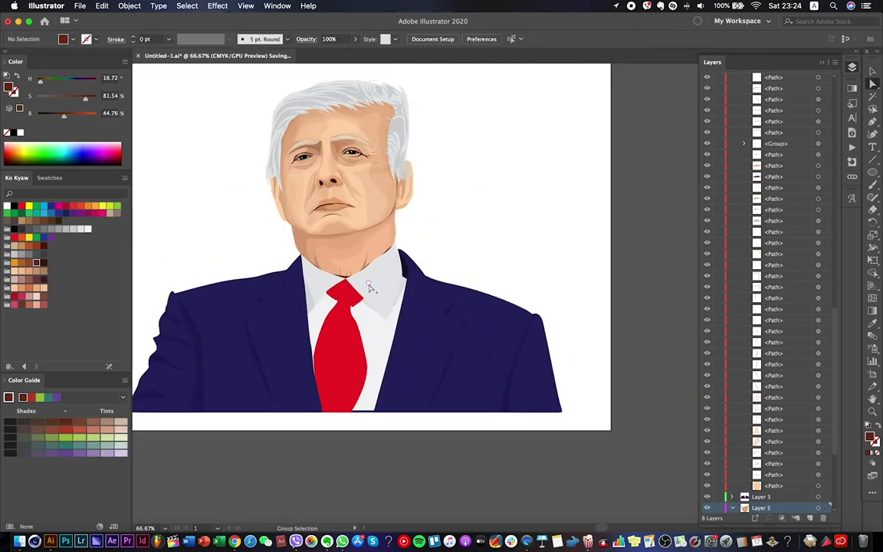
Reshape the inner tip of the grey hair strand above the left side of the forehead and save the file.
scroll(259, 116, "up", 6)
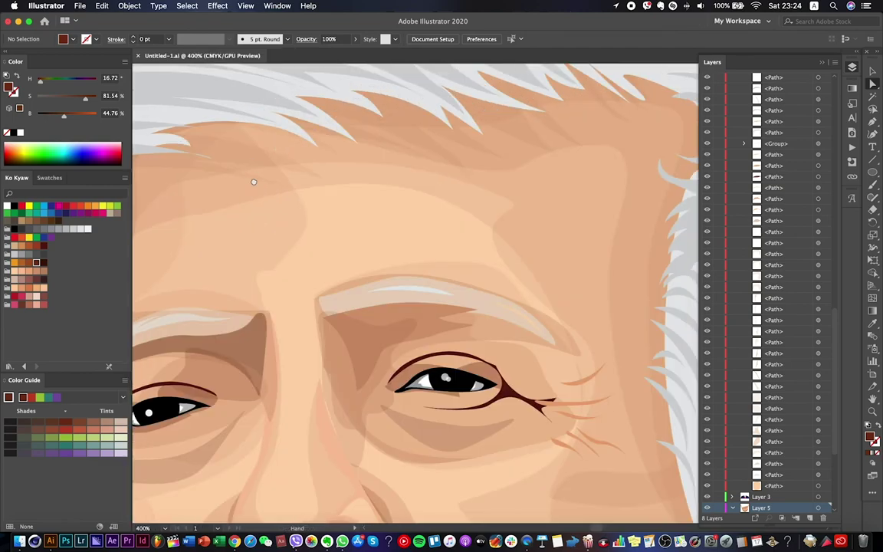
left_click(503, 167)
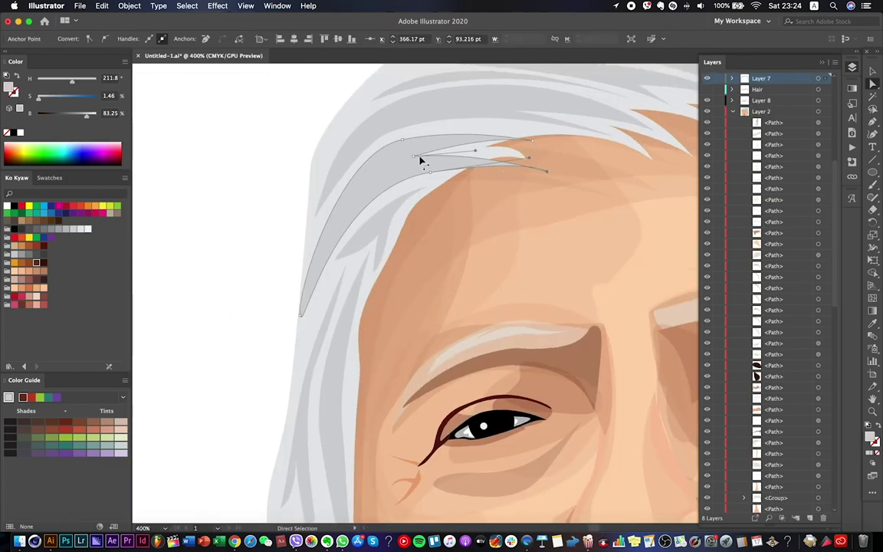
left_click_drag(414, 157, 408, 156)
left_click_drag(476, 150, 486, 144)
key("super+shift+a")
key("v")
key("super+minus")
key("super+minus")
key("super+minus")
key("super+minus")
key("super+minus")
key("super+minus")
key("super+minus")
key("super+s")
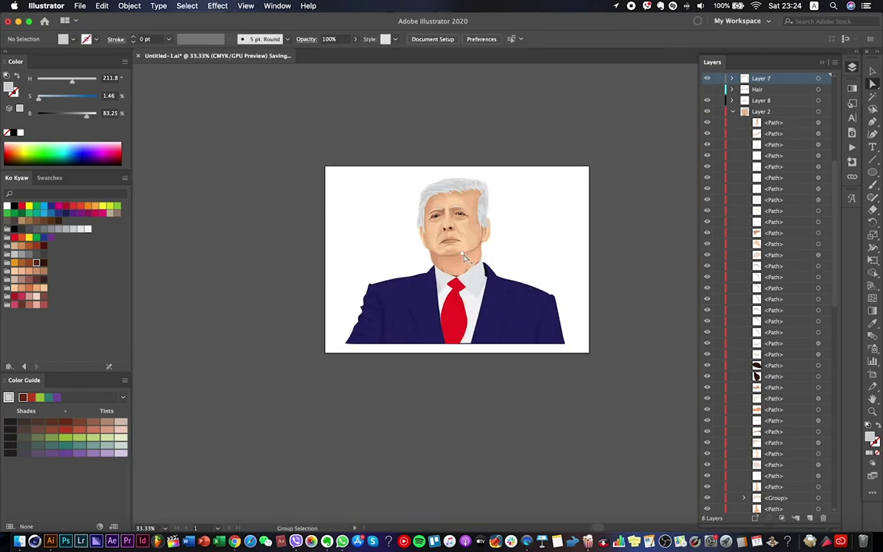
Compare the jacket and shirt artwork with the reference photo in Layer 1, leaving the photo visible.
key("super+plus")
key("super+plus")
scroll(715, 91, "up", 5)
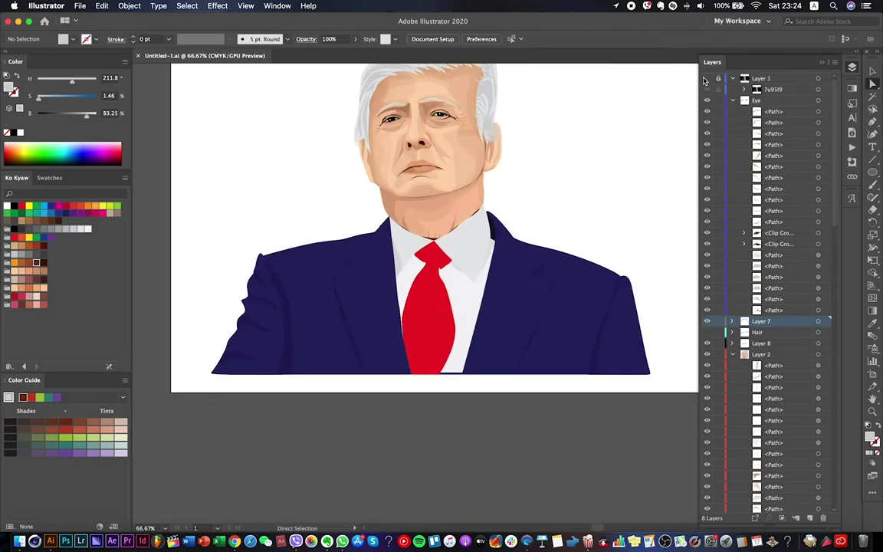
left_click(706, 78)
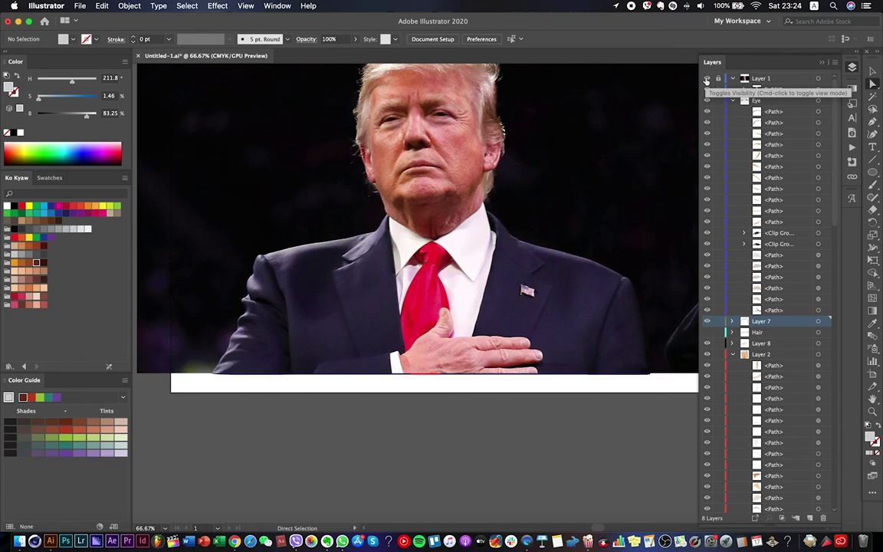
left_click(707, 78)
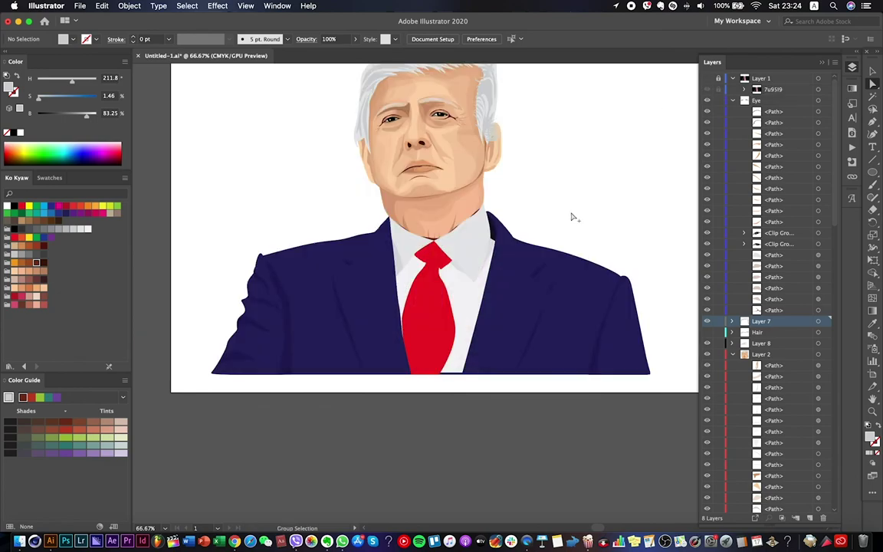
scroll(571, 217, "down", 2)
left_click(707, 78)
Trace the hand's outline from the wrist over the thumb and around the tips of the upper two fingers.
scroll(589, 197, "up", 6)
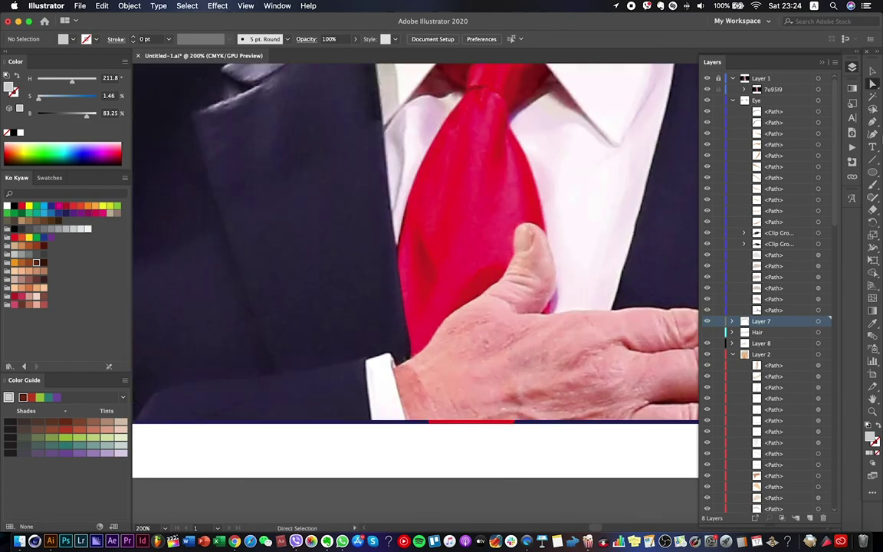
left_click(414, 371)
left_click(447, 302)
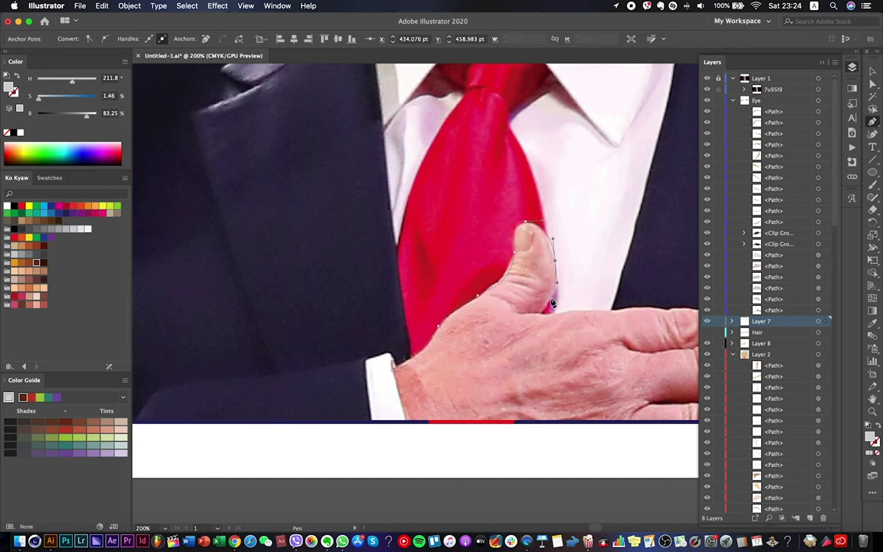
scroll(589, 315, "right", 8)
left_click(392, 316, "ctrl")
left_click_drag(478, 314, 475, 350)
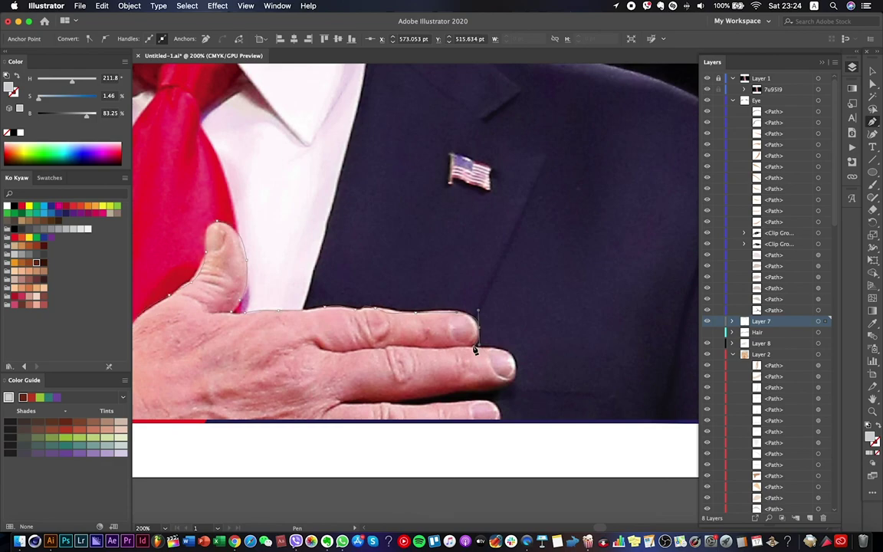
left_click_drag(519, 368, 502, 391)
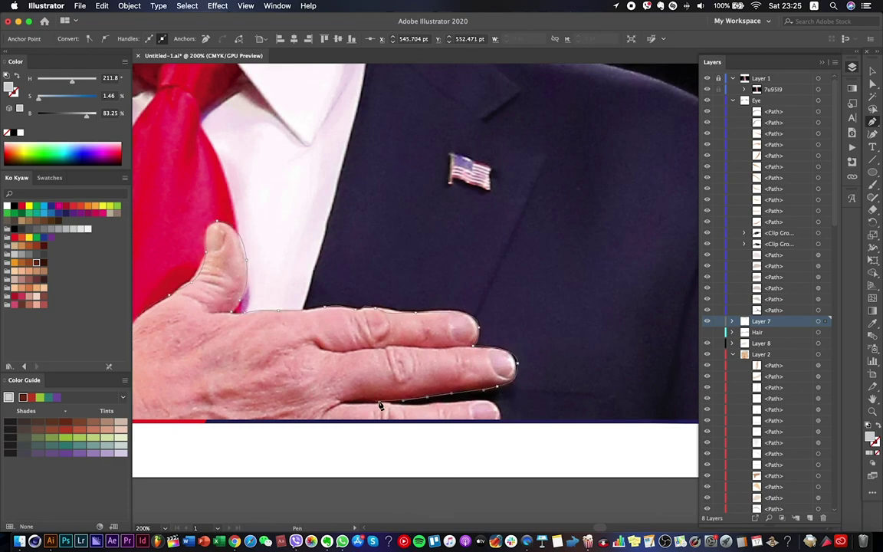
Continue the hand outline around the lowest finger and back along the photo's bottom edge toward the cuff.
scroll(499, 424, "left", 5)
scroll(499, 423, "down", 2)
left_click_drag(255, 390, 215, 390)
scroll(367, 367, "left", 4)
key("super+z")
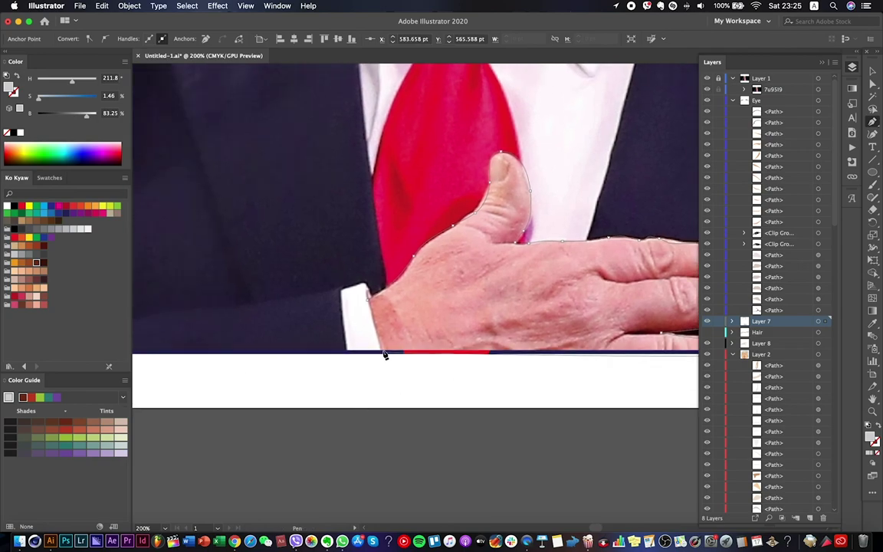
Trace a closed forearm sleeve shape from the jacket's bottom edge up to the white shirt cuff and back.
scroll(413, 353, "left", 5)
left_click(313, 369)
left_click_drag(352, 333, 377, 324)
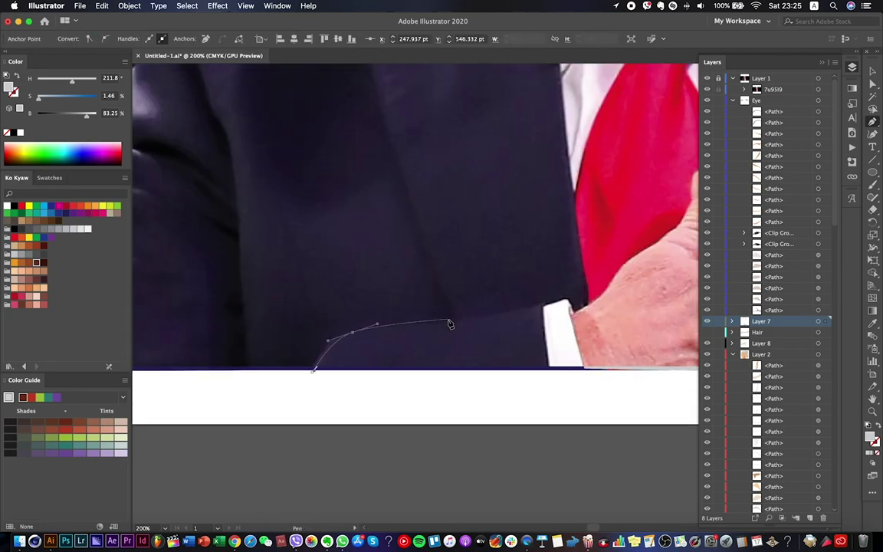
left_click_drag(521, 312, 545, 302)
left_click(552, 372)
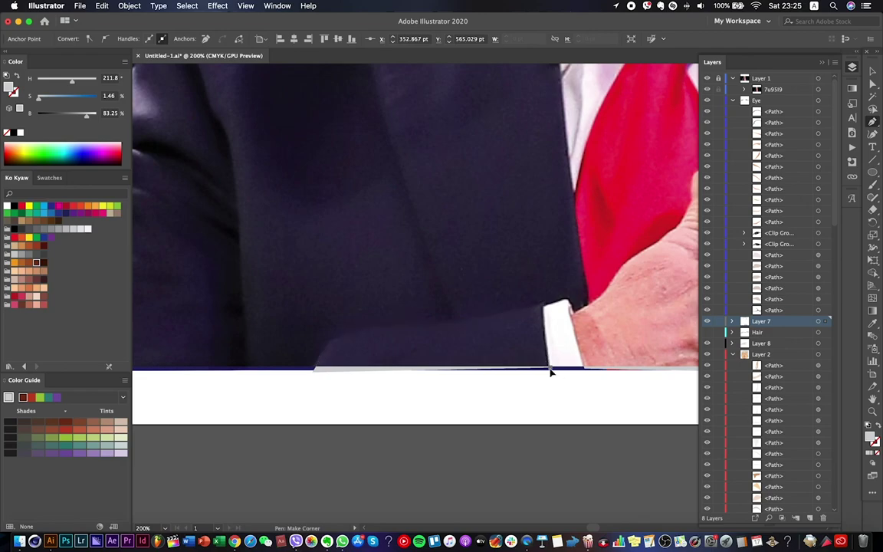
left_click(315, 375)
Trace the shirt cuff as a closed shape between the sleeve and the hand, and hide the reference photo.
scroll(418, 420, "right", 5)
left_click(340, 343)
left_click(369, 334)
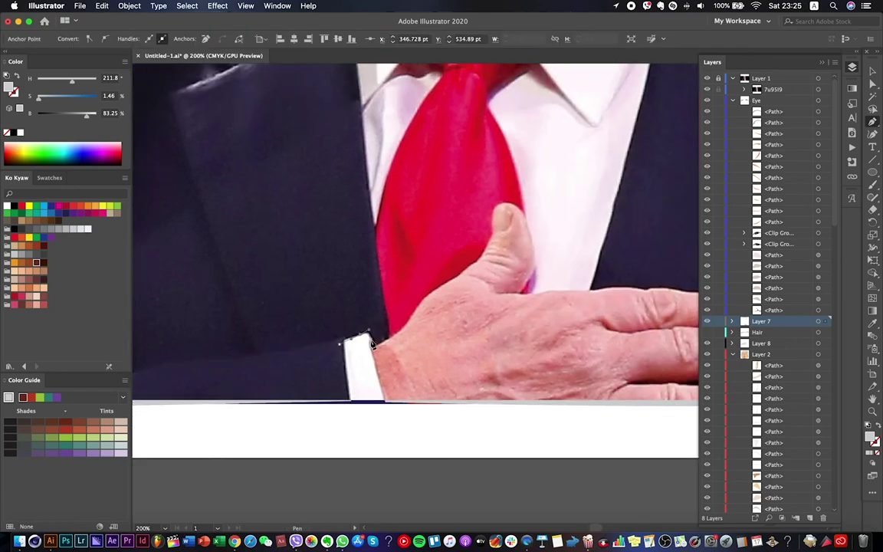
left_click(347, 392)
left_click(340, 344)
key("super+shift+w")
key("a")
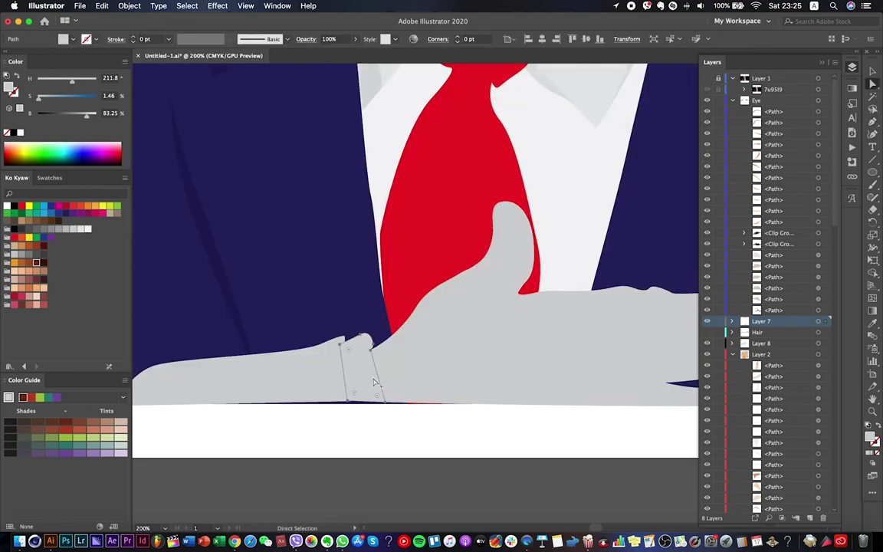
Fill the sleeve with the jacket's navy, the cuff with the shirt's off-white and the hand with a skin tone (H 24.98, S 37.17, B 96.56).
key("super+minus")
key("super+minus")
key("super+minus")
key("super+minus")
left_click(391, 379)
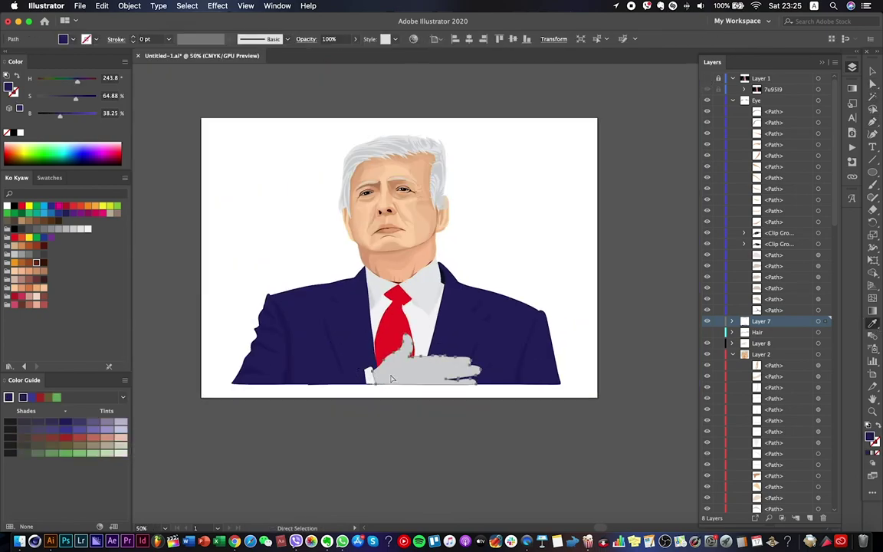
left_click(404, 256)
left_click(429, 220)
key("a")
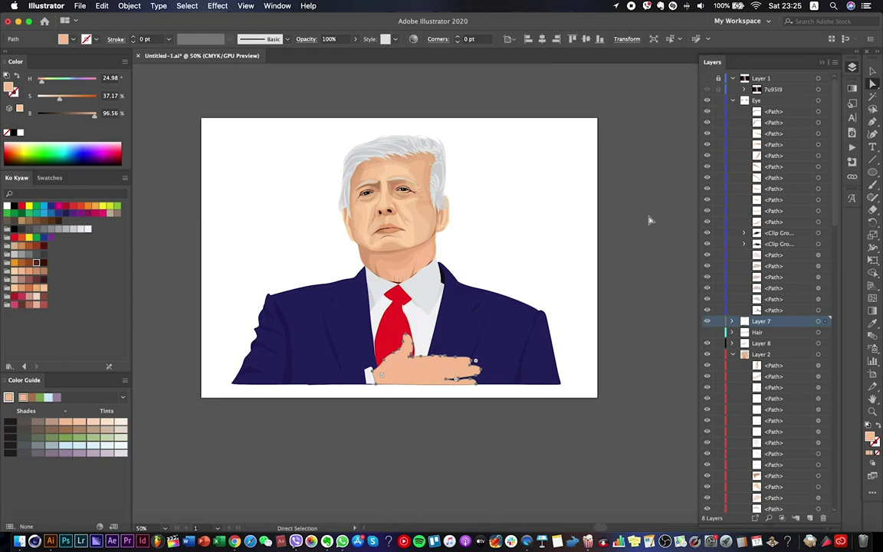
Move the hand, cuff and sleeve shapes in place onto a new layer named Hand.
key("super+plus")
key("super+plus")
key("v")
left_click(102, 6)
left_click(108, 45)
key("super+l")
double_click(770, 320)
type("Hand")
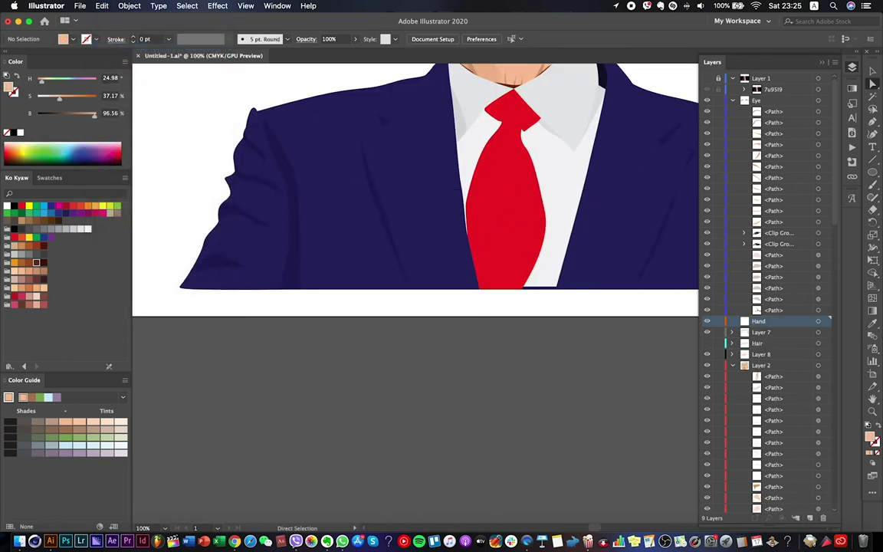
key("super+shift+v")
key("super+0")
Shift the two anchor points on the sleeve's upper edge slightly up and outward to refine its curve.
scroll(384, 365, "up", 5)
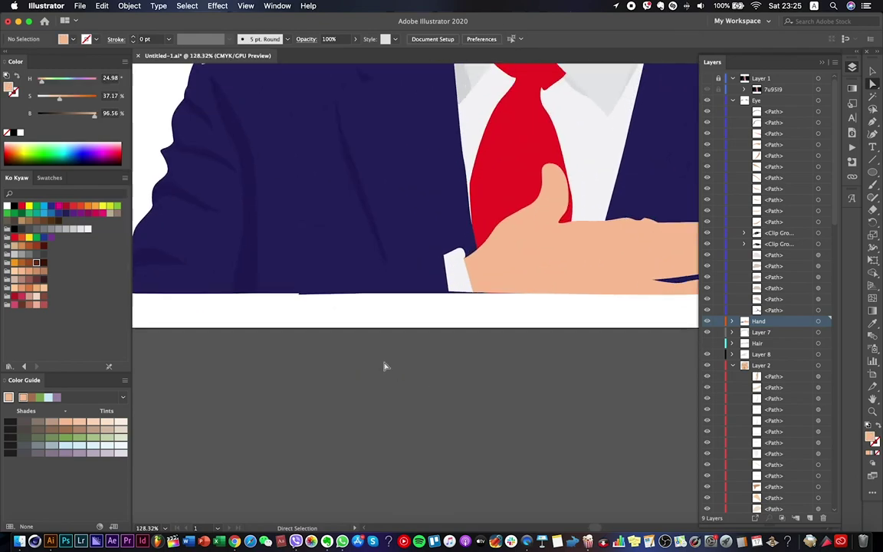
left_click(354, 274)
scroll(325, 247, "up", 3)
left_click(305, 263)
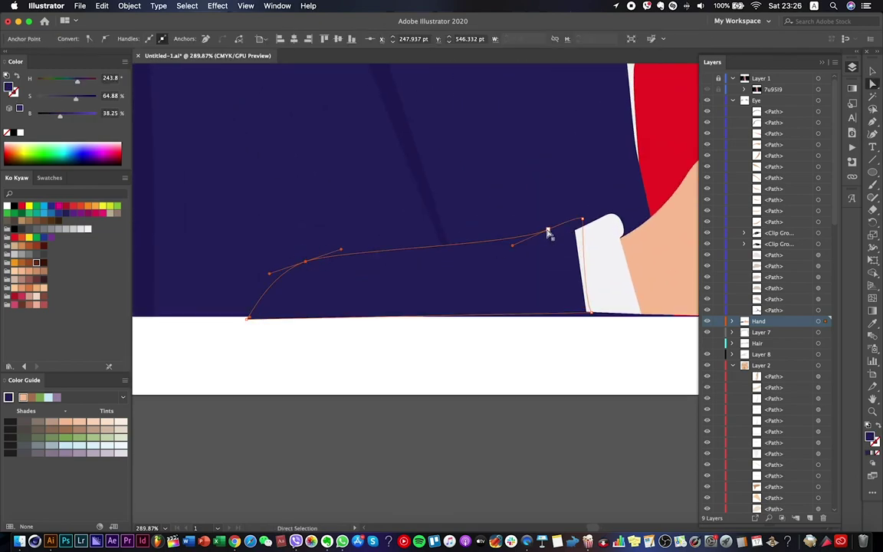
left_click_drag(307, 262, 302, 258)
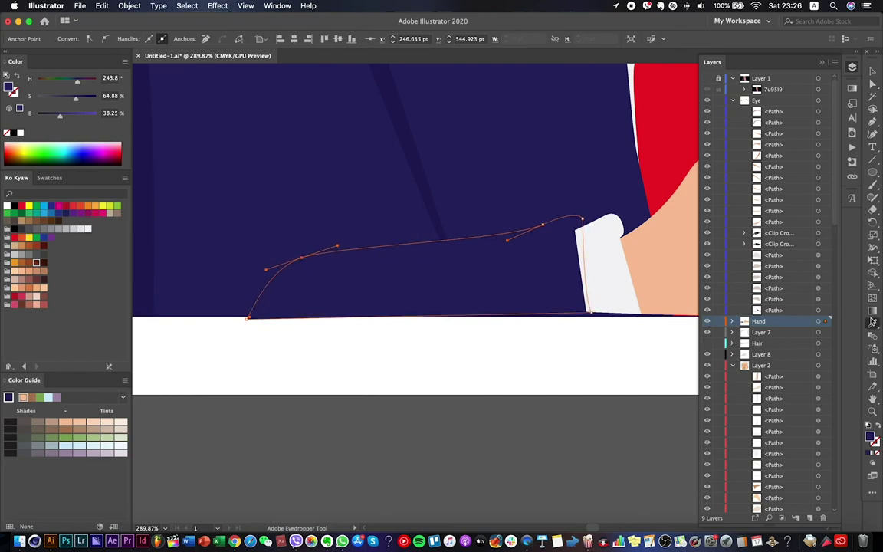
Recolour the sleeve with the jacket fold's darker navy (H 245.3, S 69.22, B 34.18) and save the file.
left_click(443, 218)
scroll(519, 285, "down", 3)
key("v")
left_click(435, 466)
scroll(435, 466, "down", 3)
key("super+s")
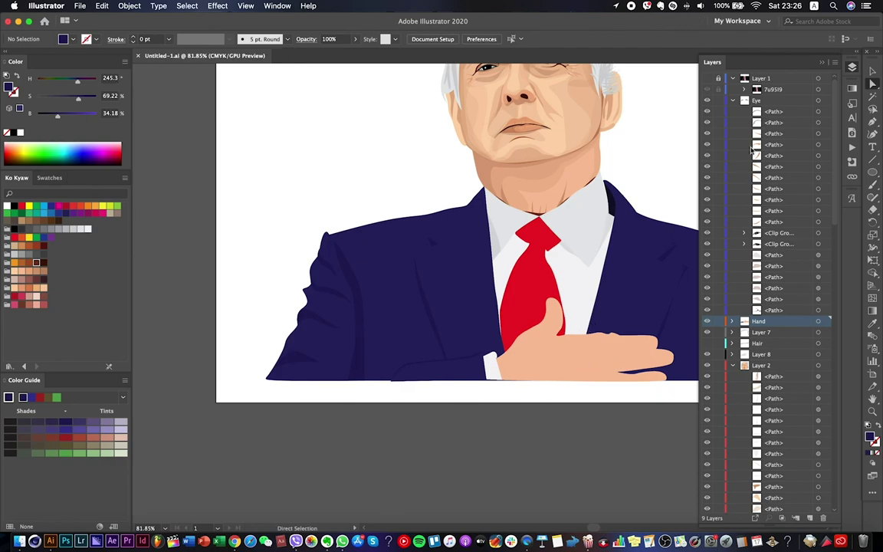
Show the reference photo and trace the thumbnail's outline on the Hand layer.
left_click(707, 79)
scroll(590, 330, "up", 8)
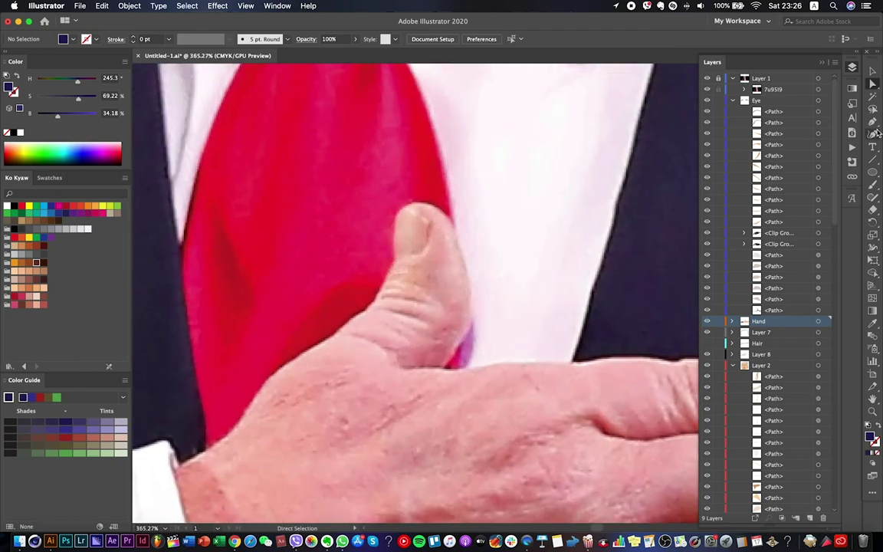
key("p")
left_click(412, 291)
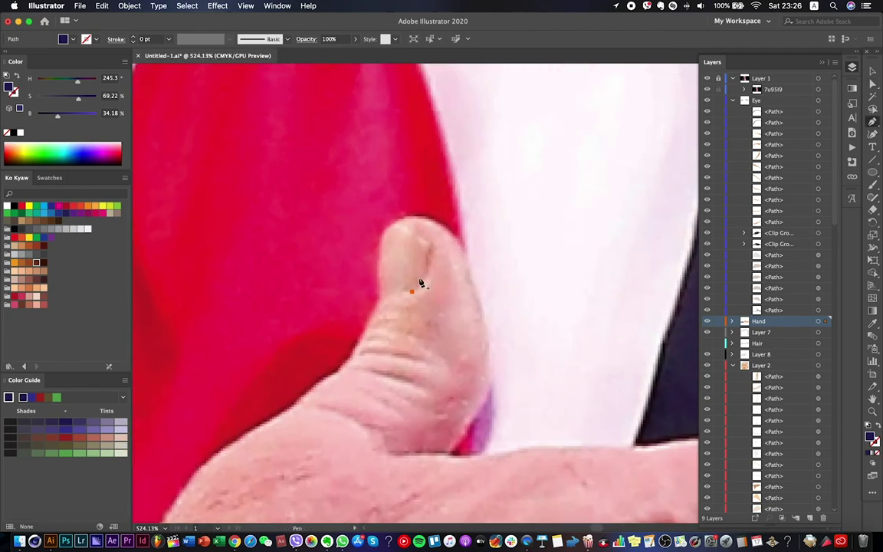
left_click_drag(432, 249, 438, 215)
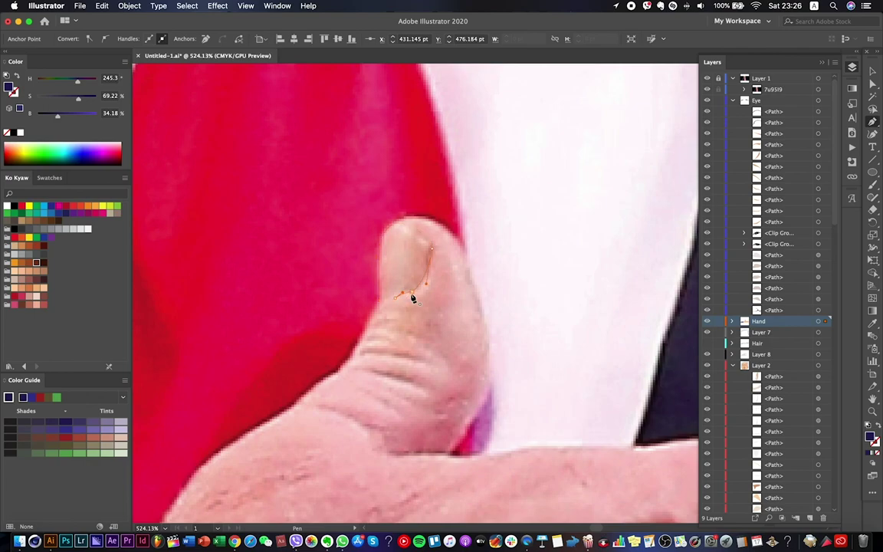
Trace the fingernail of the uppermost finger as a closed shape.
scroll(412, 298, "down", 5)
scroll(558, 357, "up", 6)
left_click(458, 347)
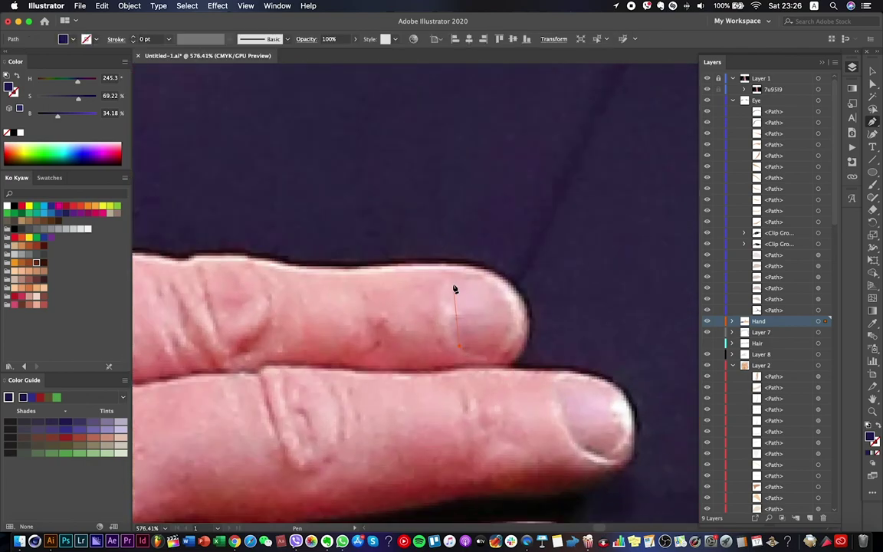
left_click(450, 283)
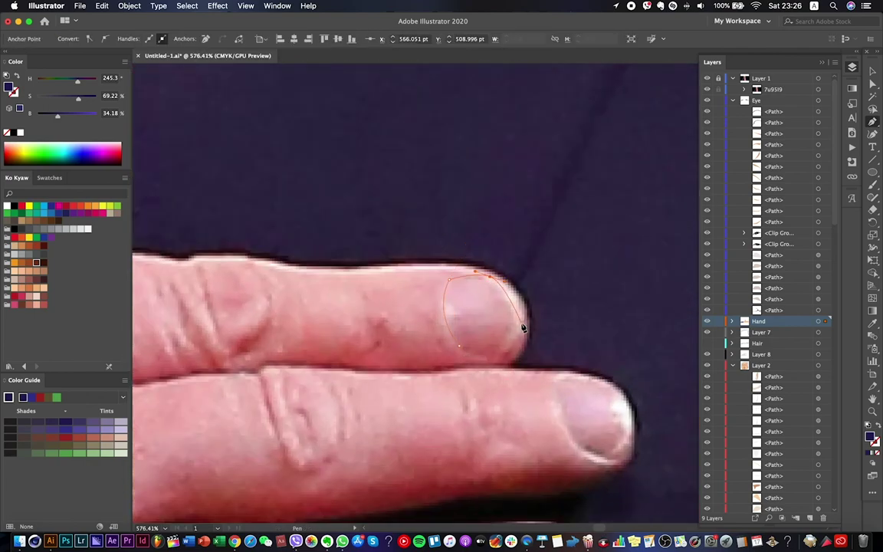
left_click(458, 348)
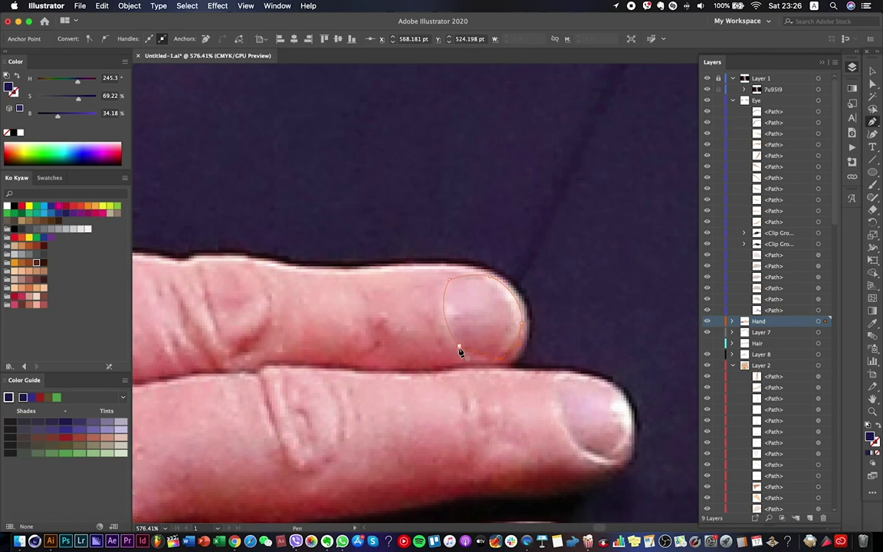
Trace closed fingernail shapes on the middle and lowest fingers.
left_click(558, 383)
left_click_drag(600, 463, 621, 458)
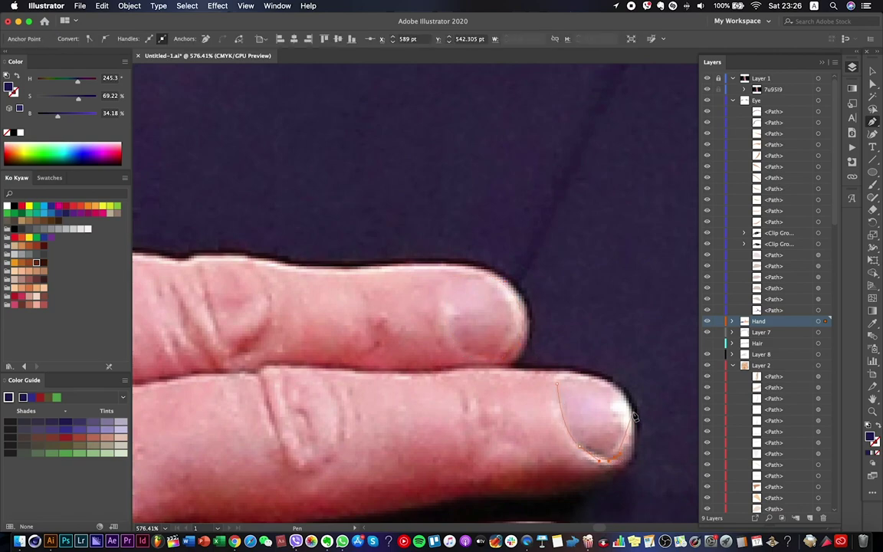
left_click(558, 388)
scroll(568, 407, "down", 5)
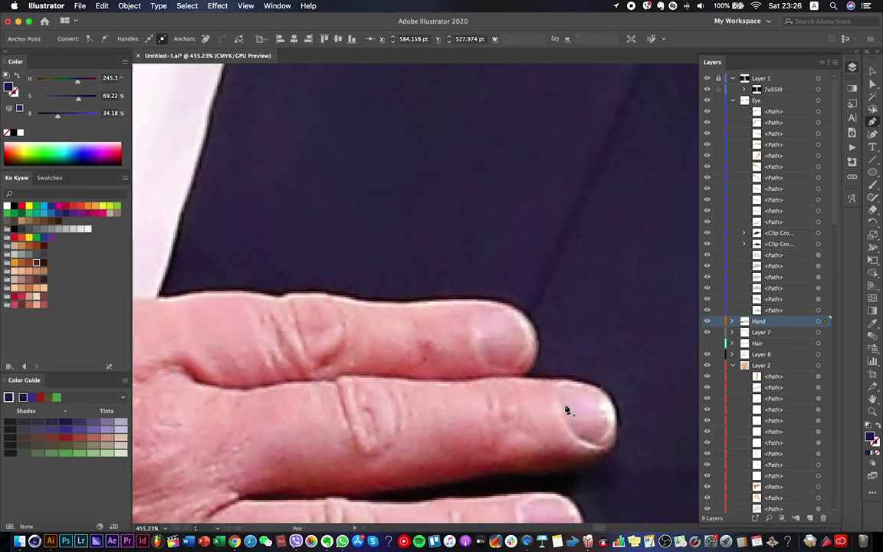
left_click_drag(472, 383, 483, 373)
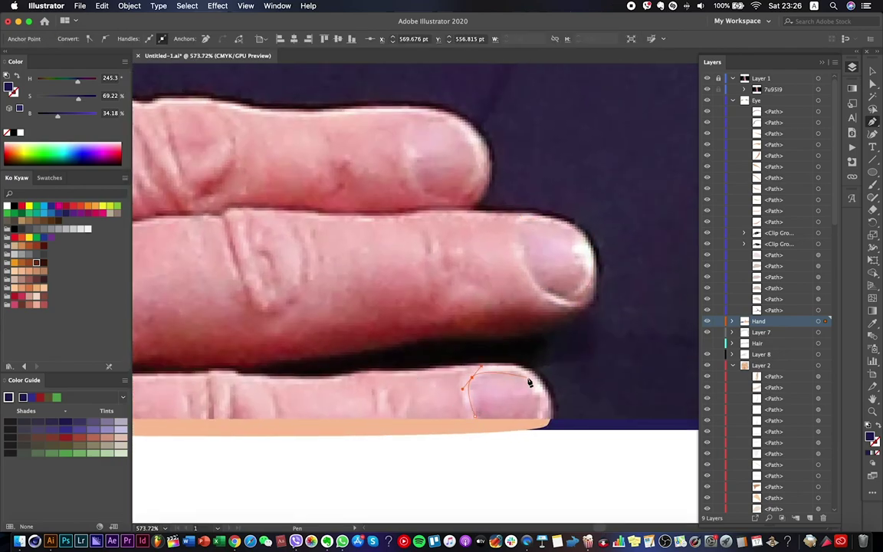
scroll(479, 420, "down", 3)
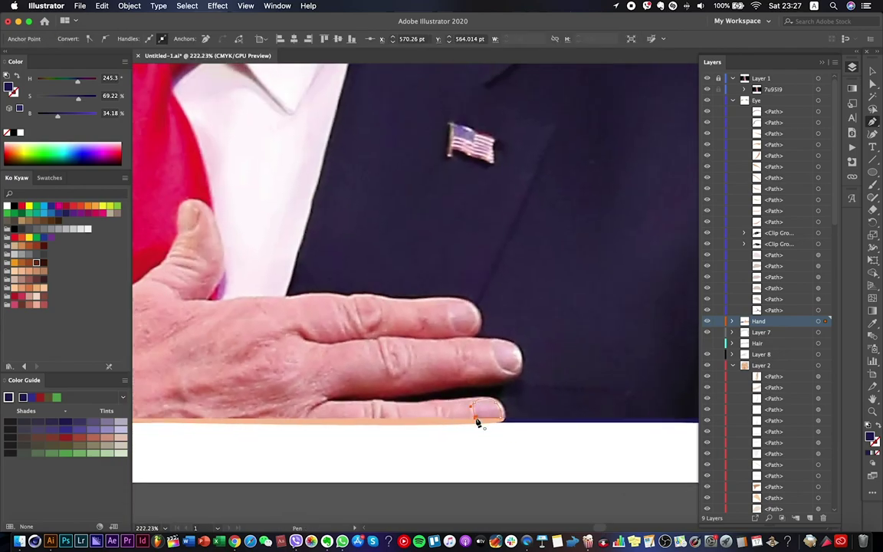
Hide the reference photo, fill all four nails with off-white (H 211.6, S 0.42, B 94.94) and save the file.
left_click(706, 78)
key("v")
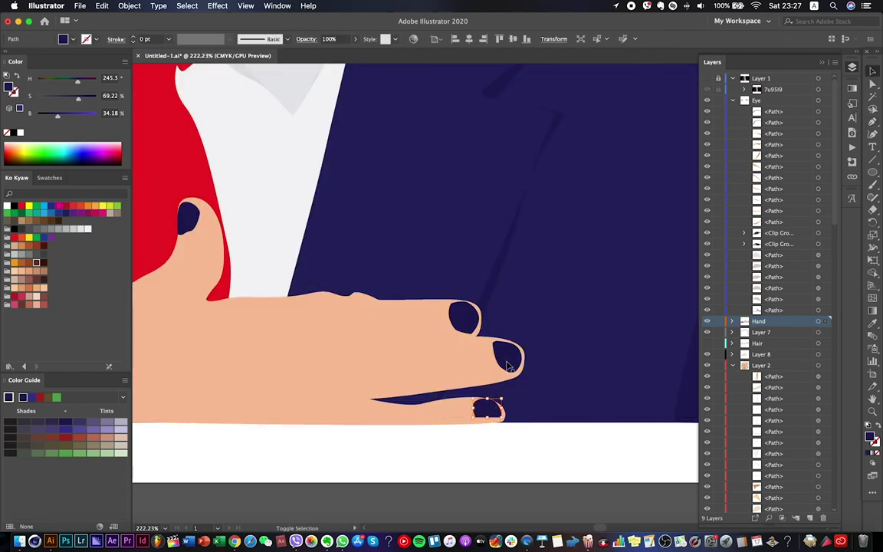
left_click(194, 225)
left_click(73, 230)
left_click(44, 288)
key("super+minus")
left_click(329, 400)
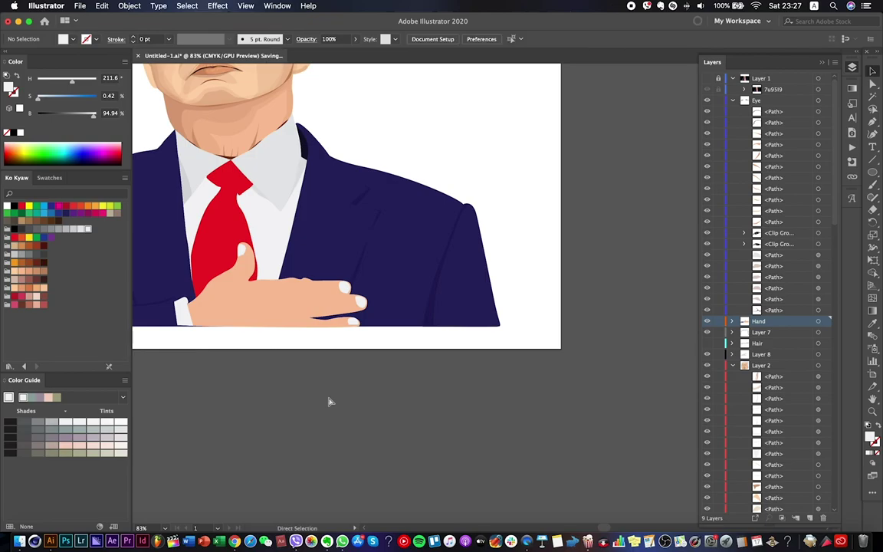
Switch to Chrome and bring up the YouTube live radio tab.
left_click(234, 541)
left_click(88, 25)
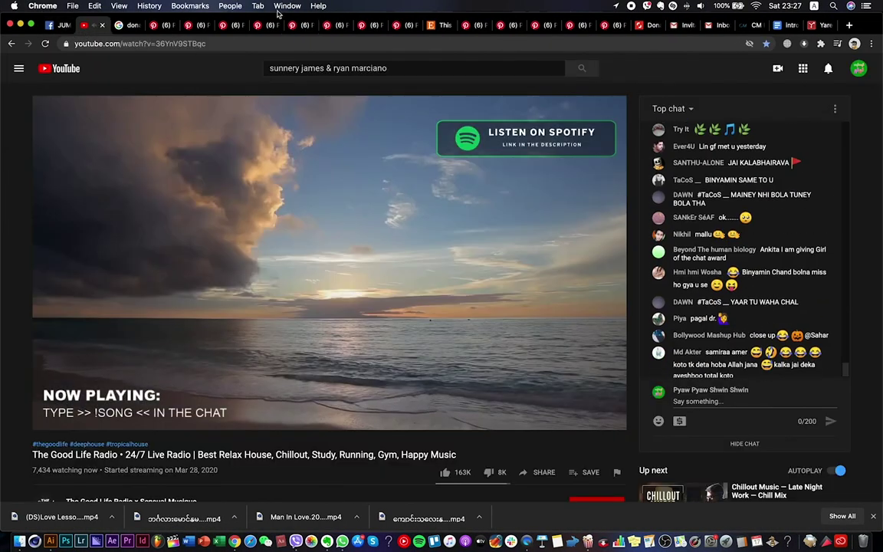
Switch back to Illustrator and trace the lowest thumb crease from the reference photo as a closed shape.
left_click(814, 24)
key("super+Tab")
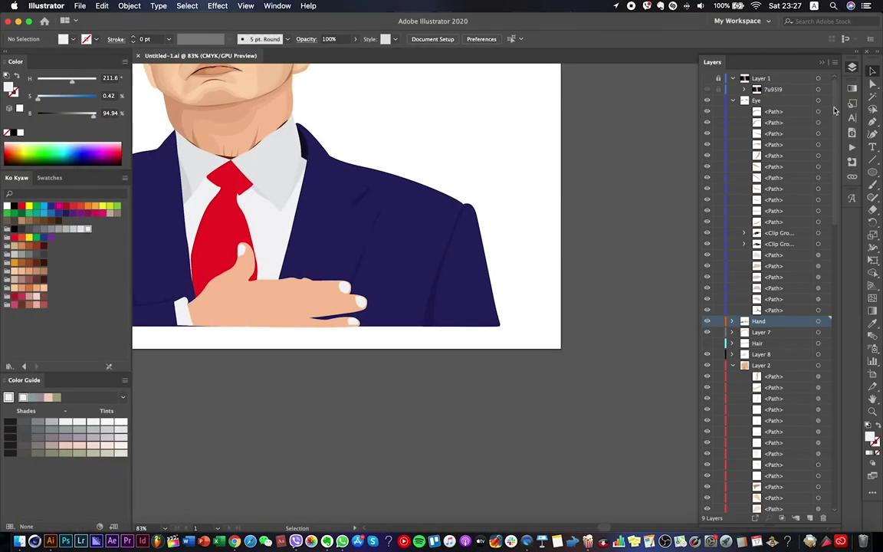
left_click_drag(223, 286, 878, 57)
left_click(873, 121)
left_click(366, 237)
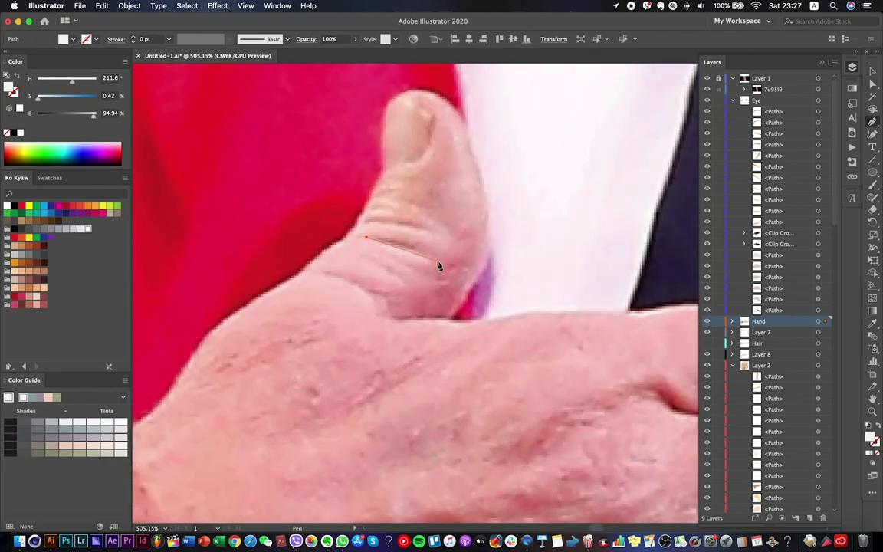
left_click(367, 238)
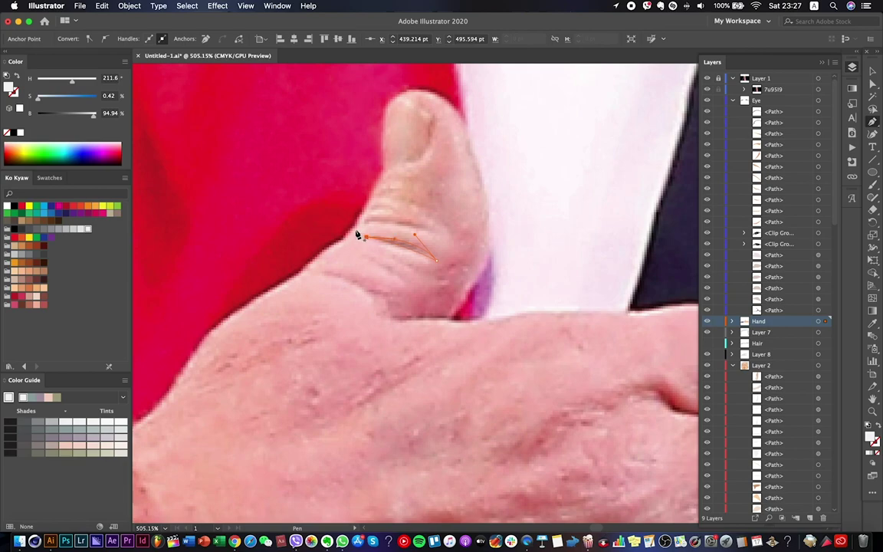
Trace the middle and uppermost creases below the thumbnail as closed shapes.
left_click(366, 223)
left_click(459, 247)
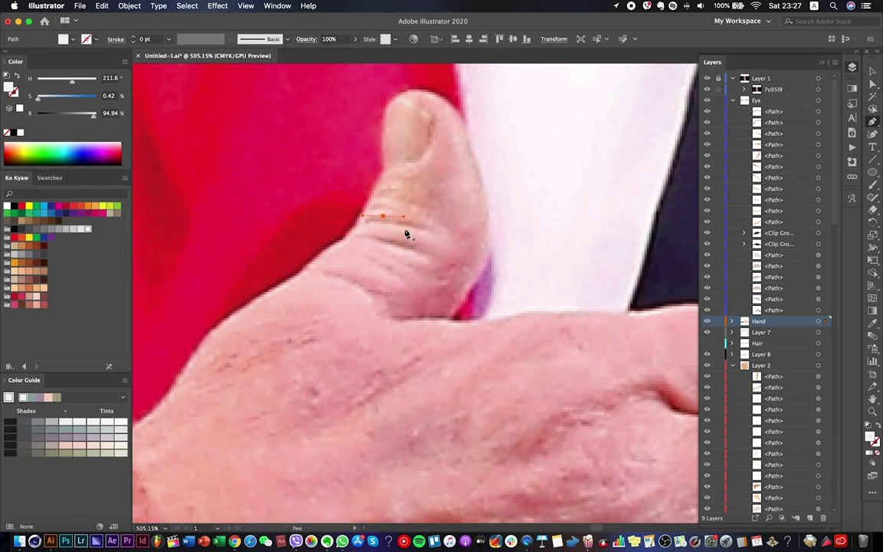
left_click(368, 219)
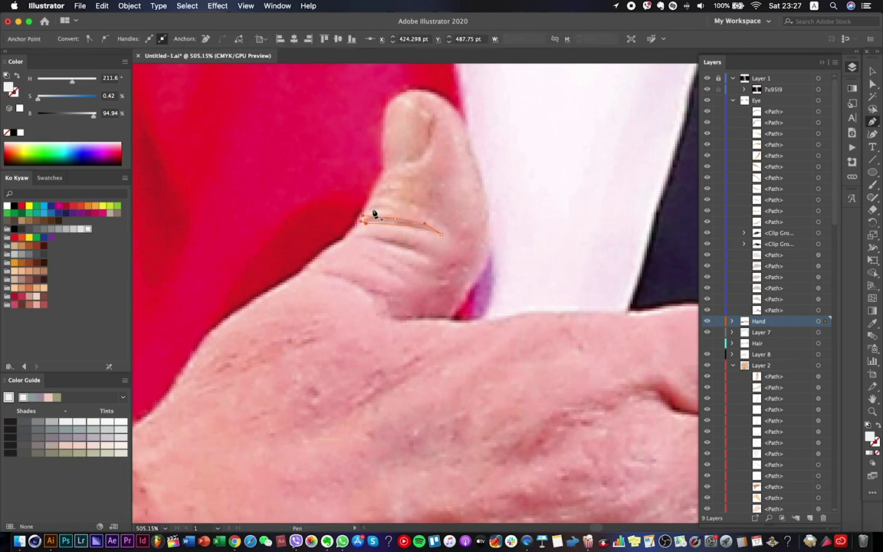
scroll(377, 210, "up", 5)
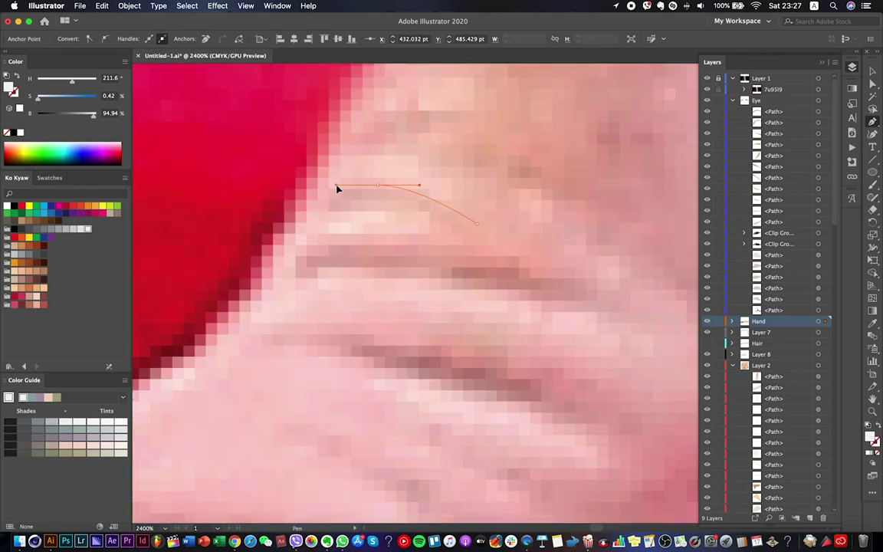
scroll(338, 189, "down", 5)
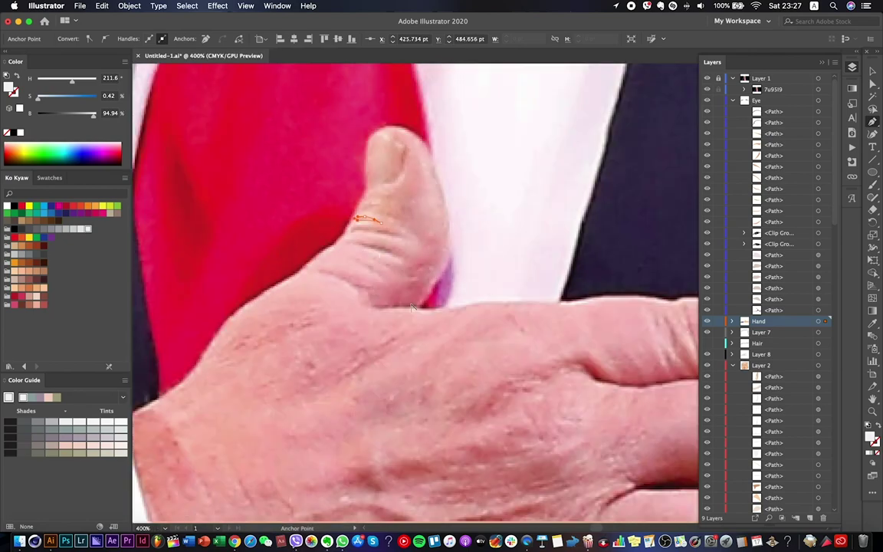
Trace the gap between the uppermost and middle fingers as a thin closed shape, from fingertip to base.
scroll(412, 306, "down", 3)
scroll(527, 345, "up", 3)
left_click(357, 284)
left_click(373, 307)
left_click(409, 305)
left_click(440, 303)
scroll(565, 301, "right", 5)
left_click(390, 323)
scroll(378, 331, "up", 5)
scroll(282, 343, "down", 5)
scroll(461, 288, "up", 2)
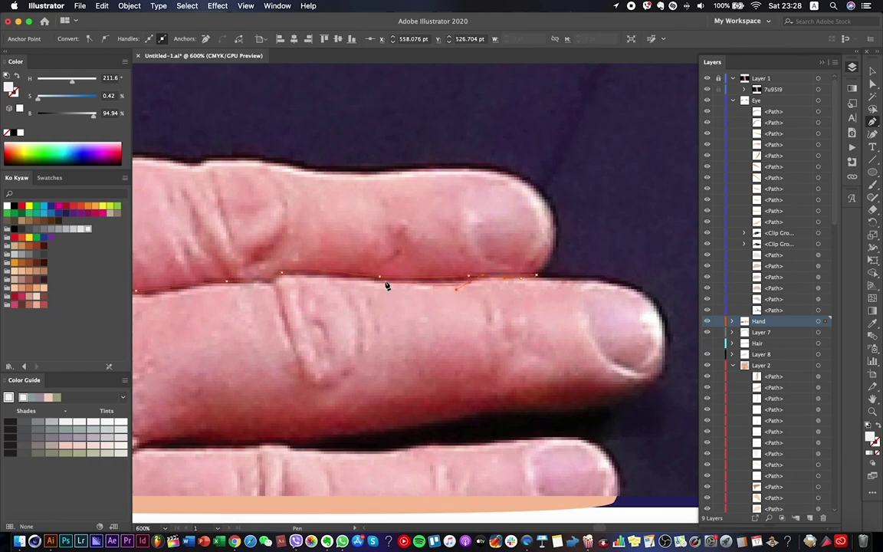
scroll(273, 290, "up", 2)
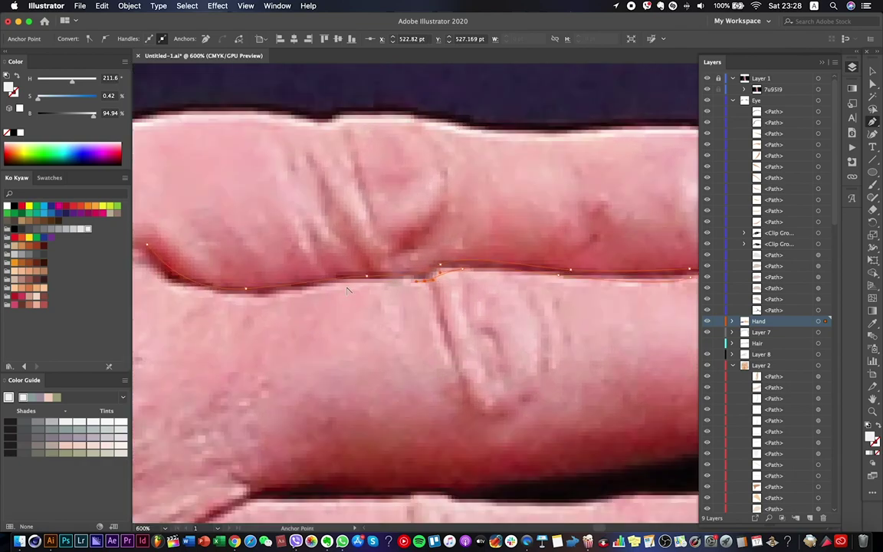
scroll(433, 276, "down", 5)
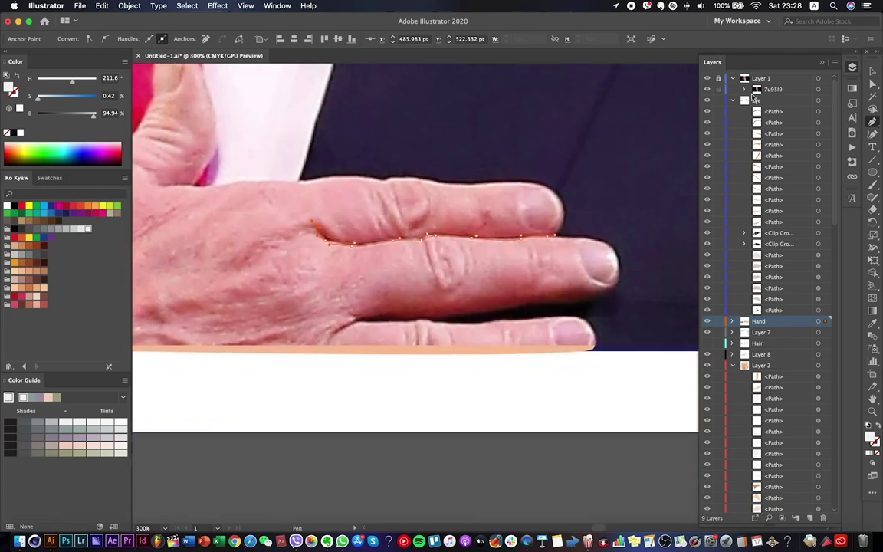
Trace a thin closed shape continuing the gap between the middle and lowest fingers into the hand.
key("a")
left_click(569, 314)
key("shift+grave")
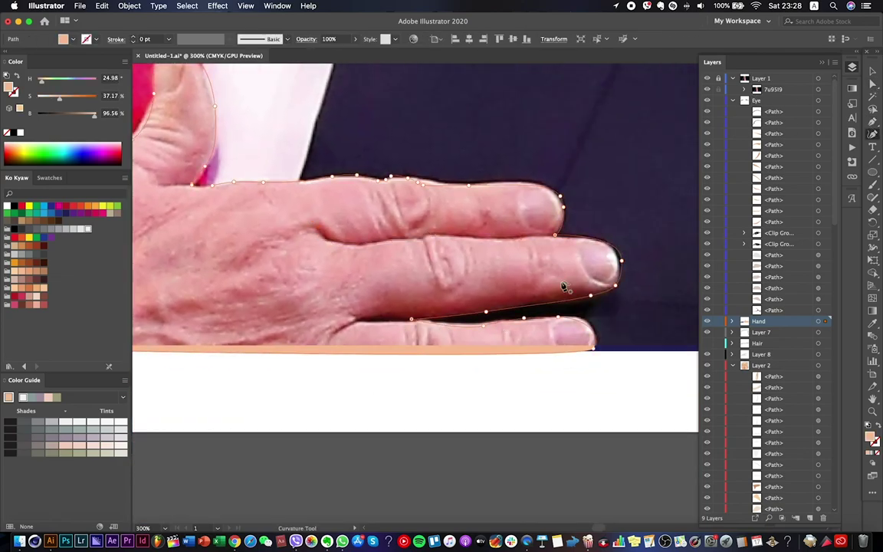
left_click(872, 122)
left_click_drag(388, 319, 427, 320)
Hide the reference photo, fill both finger-gap shapes with dark brown (H 0.19, S 47.47, B 25.09) and save the file.
left_click(708, 78)
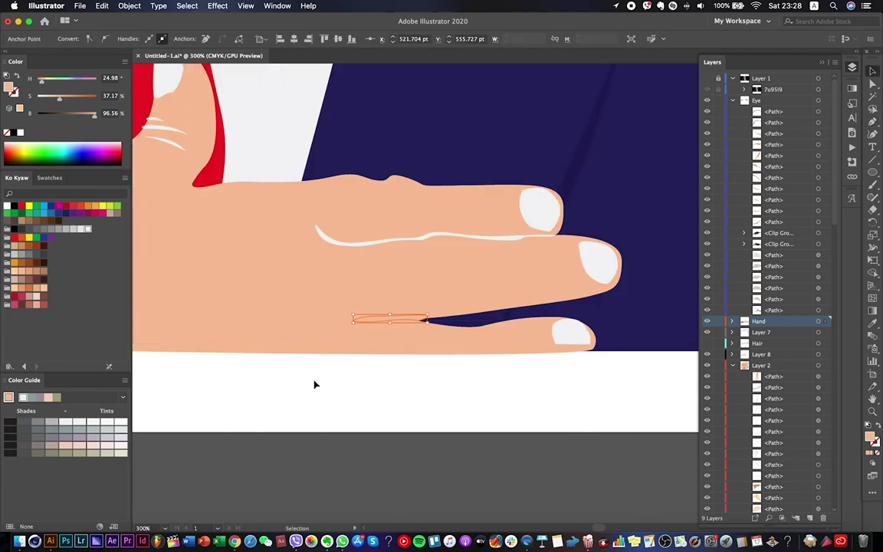
key("v")
left_click_drag(591, 319, 291, 222)
key("super+equal")
key("super+0")
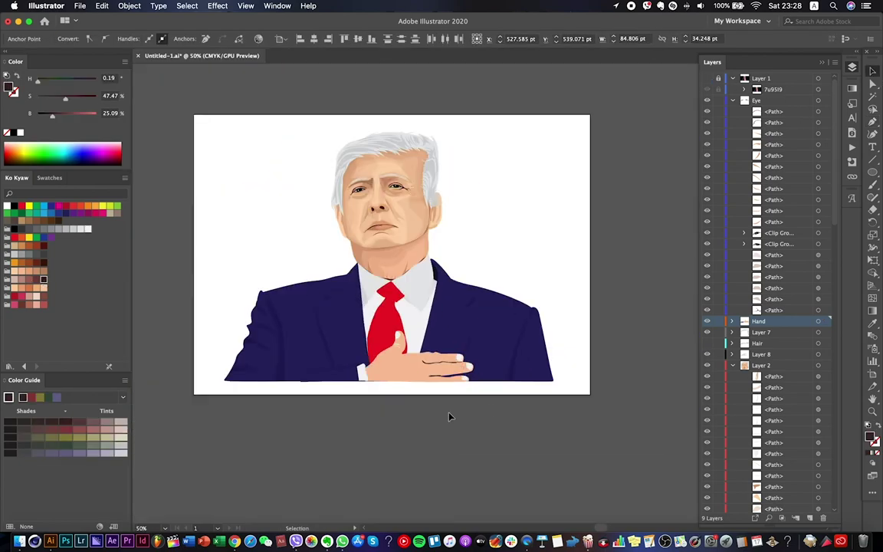
left_click(424, 407)
key("super+s")
Fill the three thumb creases with light tan (H 24.8, S 46.2, B 92.23).
scroll(388, 315, "up", 3)
left_click(383, 305)
scroll(386, 302, "up", 3)
left_click(379, 282, "shift")
left_click(407, 330, "shift")
left_click(36, 281)
left_click(44, 272)
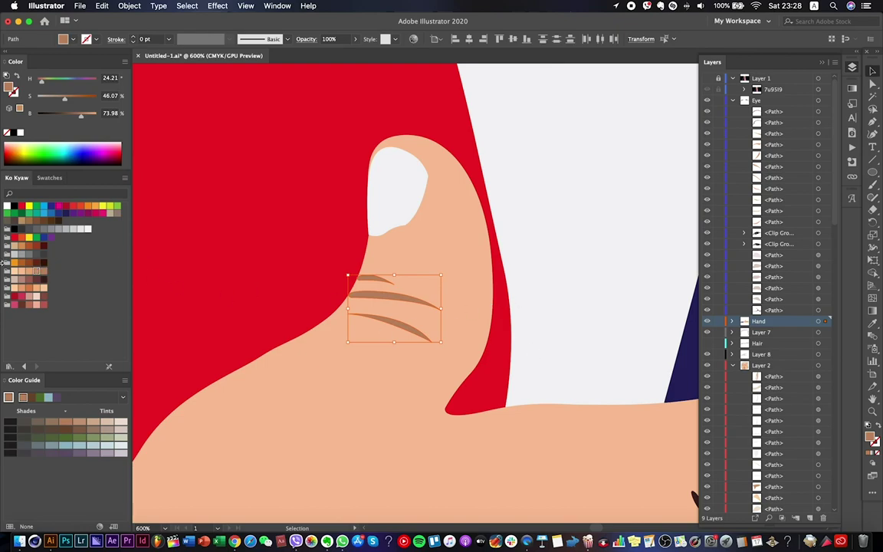
left_click(27, 272)
Add a shadow strip along the lower edge of the middle thumb crease in darker tan (H 24.25, S 46.01, B 82.52).
scroll(404, 270, "up", 4)
left_click(405, 263)
key("a")
left_click(258, 256)
key("p")
left_click_drag(409, 243, 524, 274)
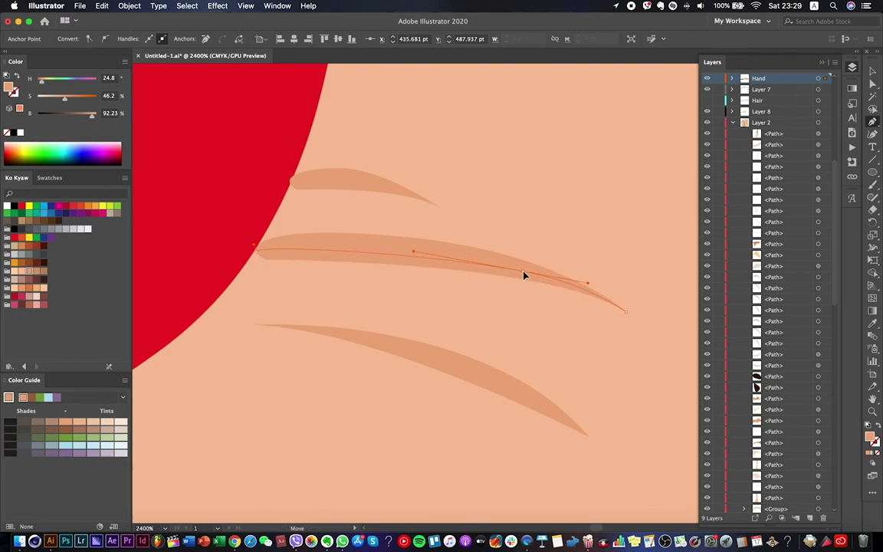
left_click(261, 258)
key("a")
scroll(299, 312, "down", 5)
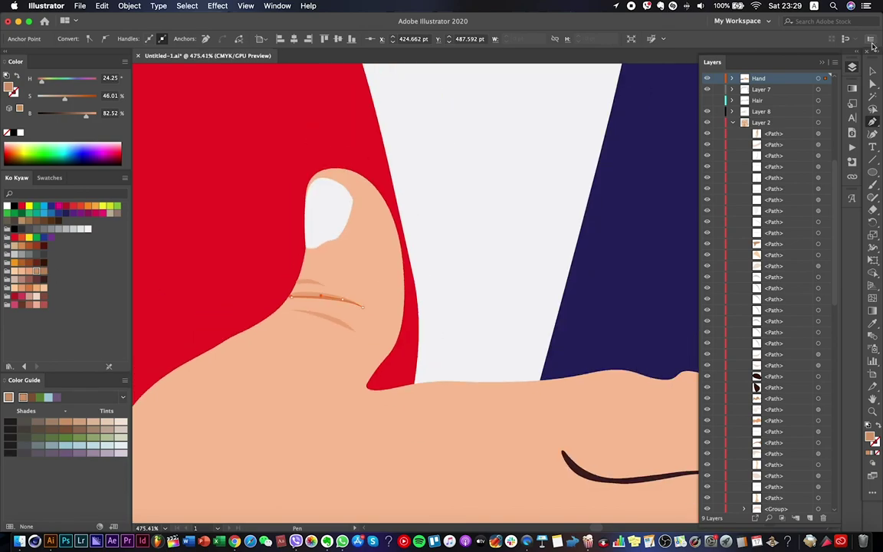
Draw a shadow strip under the lowest thumb crease and match its fill to the middle crease's darker shadow.
left_click(477, 199)
scroll(303, 325, "up", 4)
scroll(301, 336, "up", 3)
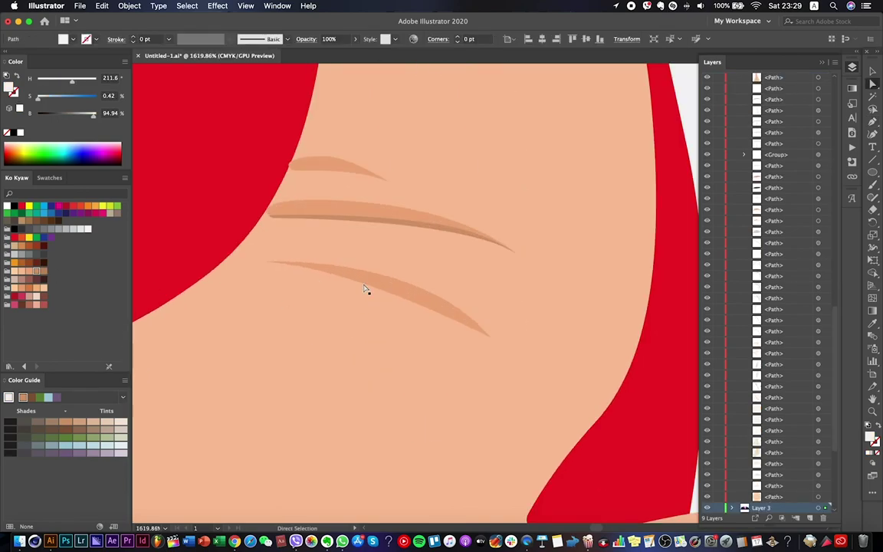
left_click(358, 282)
left_click(874, 122)
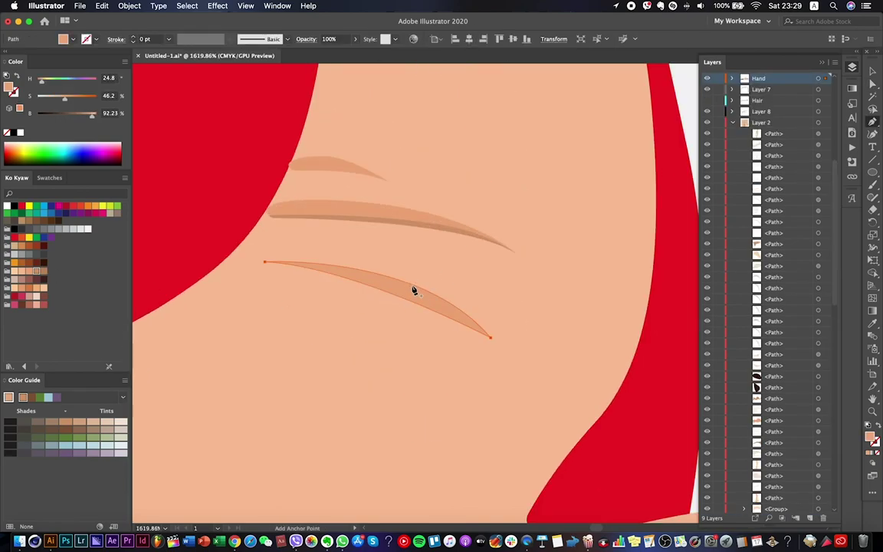
left_click(414, 291)
left_click(457, 314)
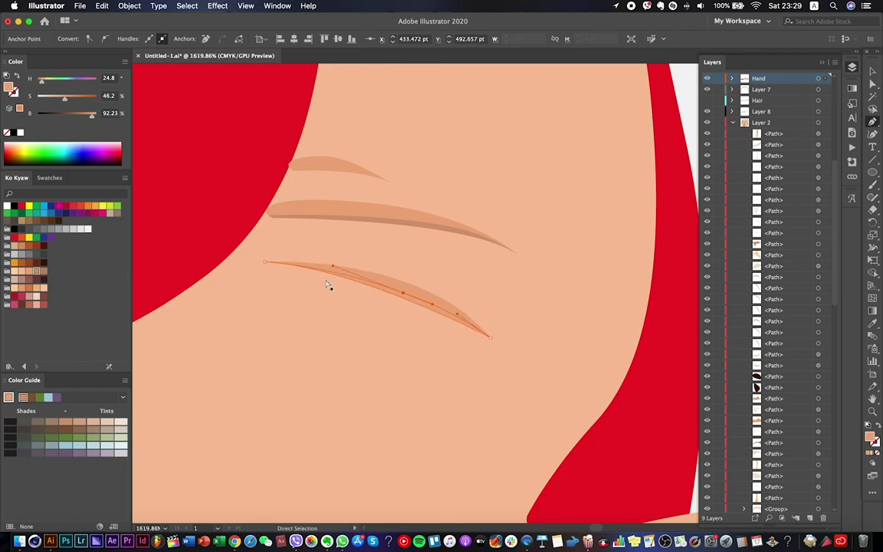
key("i")
left_click(450, 227)
Reshape the uppermost thumb crease and give it a shadow strip in the sampled darker tan (H 24.25, S 46.01, B 82.52).
left_click(873, 83)
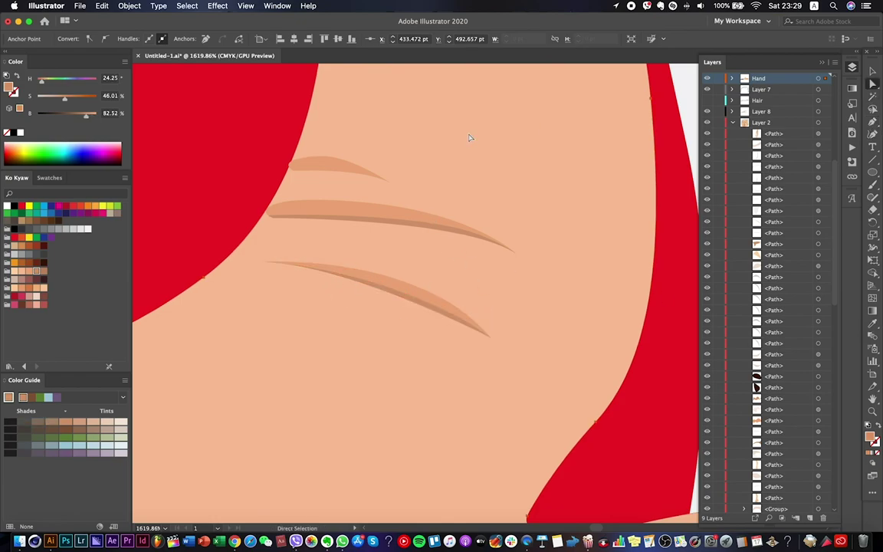
left_click(290, 158)
scroll(288, 161, "up", 4)
left_click_drag(295, 194, 297, 160)
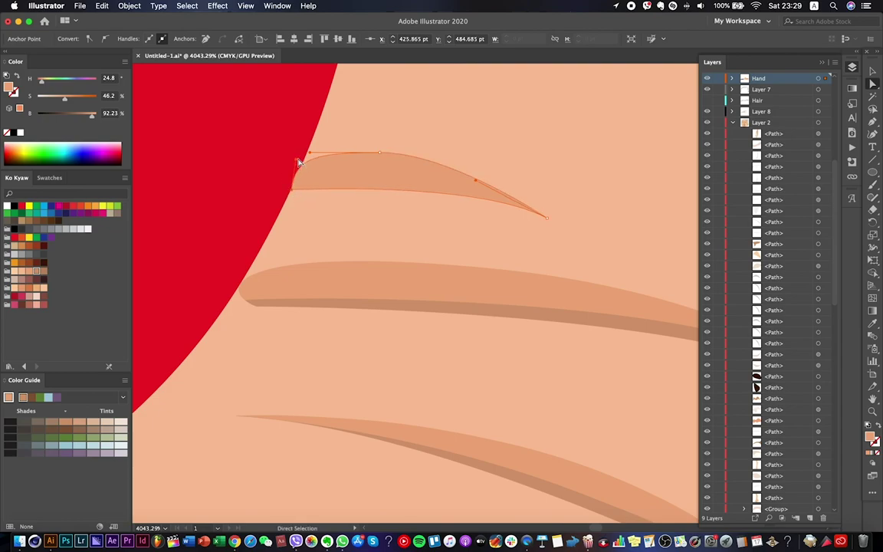
left_click(340, 174)
left_click_drag(378, 152, 405, 180)
key("i")
left_click(509, 311)
Clear the selection and save the file.
scroll(504, 308, "down", 5)
scroll(504, 308, "down", 8)
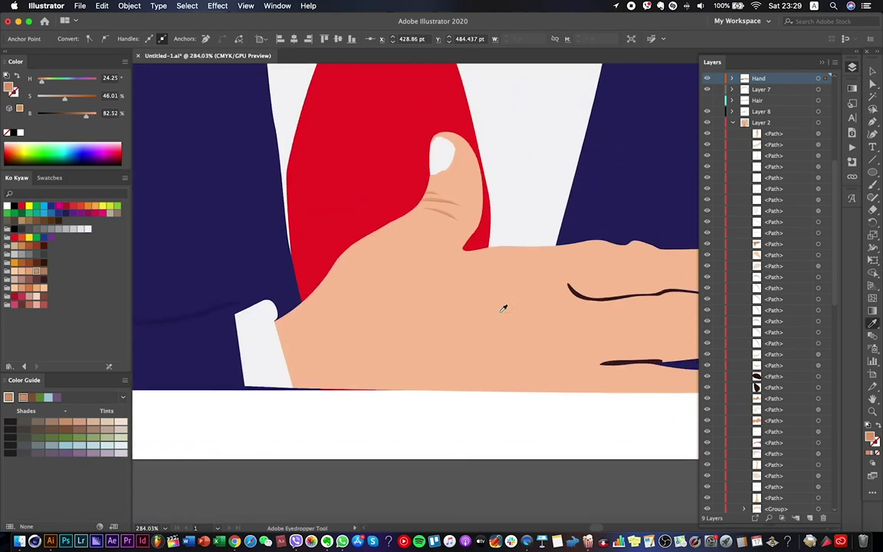
key("v")
left_click(562, 414)
key("ctrl+s")
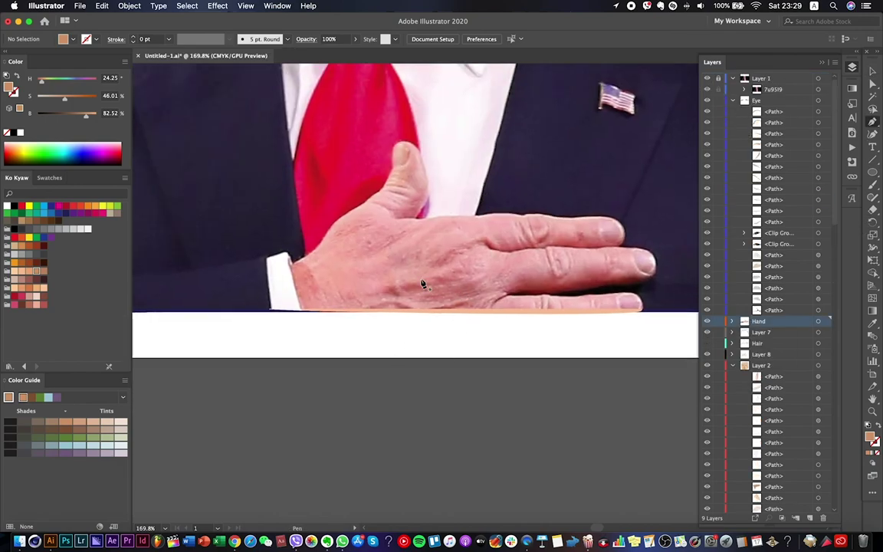
Trace the knuckle crease nearest the fingertip on the uppermost finger from the reference photo.
scroll(422, 284, "down", 2)
scroll(489, 253, "up", 6)
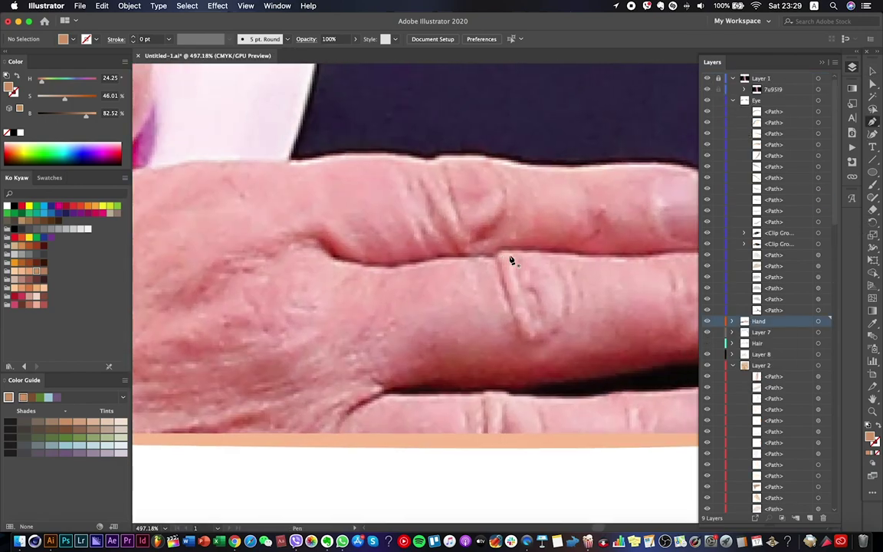
scroll(511, 260, "right", 3)
left_click(413, 177)
left_click(434, 237)
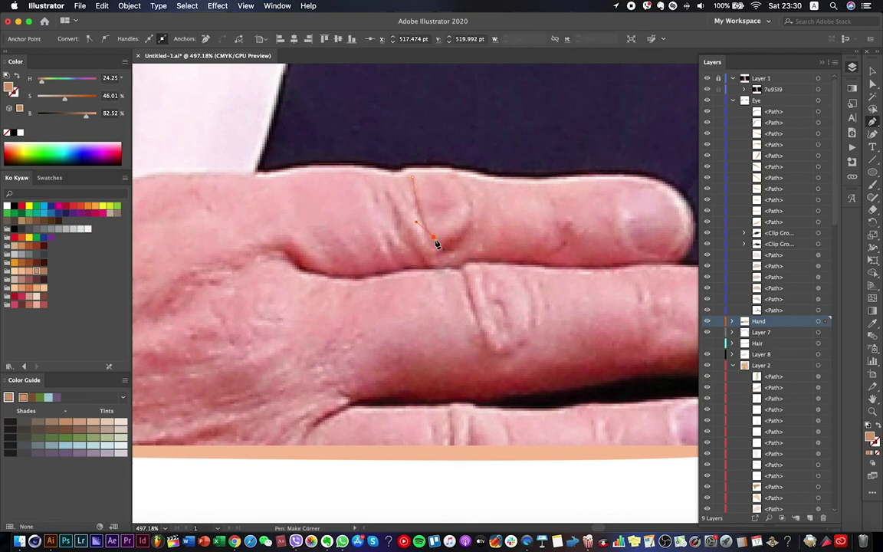
scroll(423, 238, "up", 1)
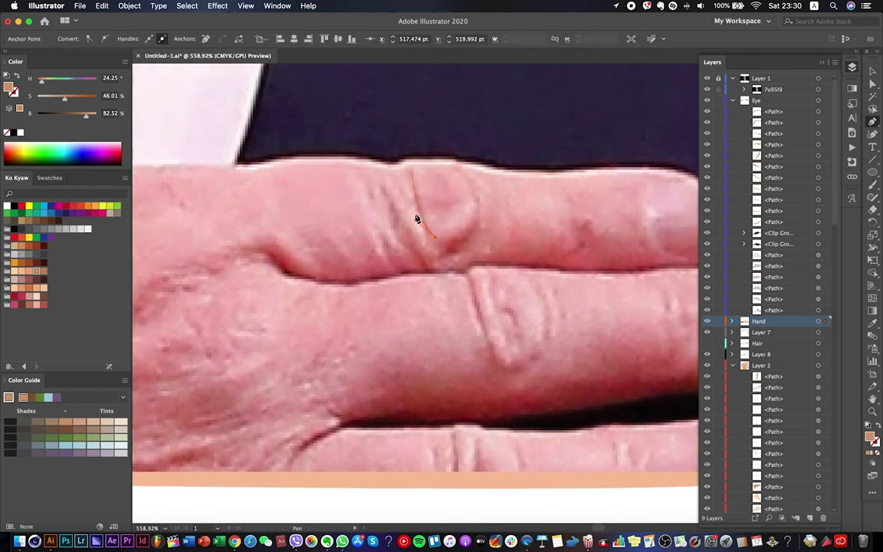
key("Escape")
Trace two more closed crease shapes on the wrist side of the uppermost finger's knuckle.
left_click(384, 184)
left_click(435, 270)
left_click_drag(368, 192, 386, 188)
left_click(412, 272)
Trace the long crease on the wrist side of the middle finger's knuckle as a closed shape.
scroll(459, 427, "down", 5)
scroll(430, 223, "up", 5)
left_click(415, 197)
left_click(446, 286)
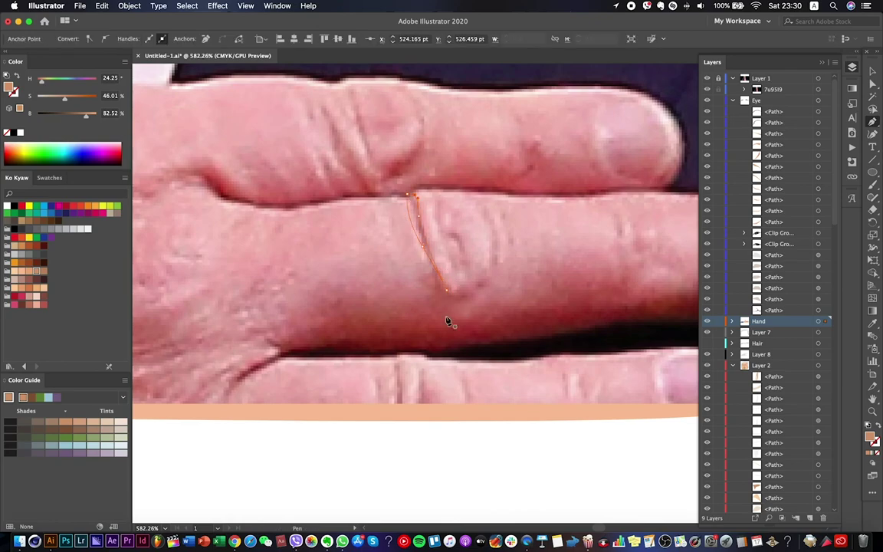
scroll(458, 290, "down", 5)
scroll(469, 246, "up", 5)
left_click(468, 244)
left_click_drag(481, 307, 473, 329)
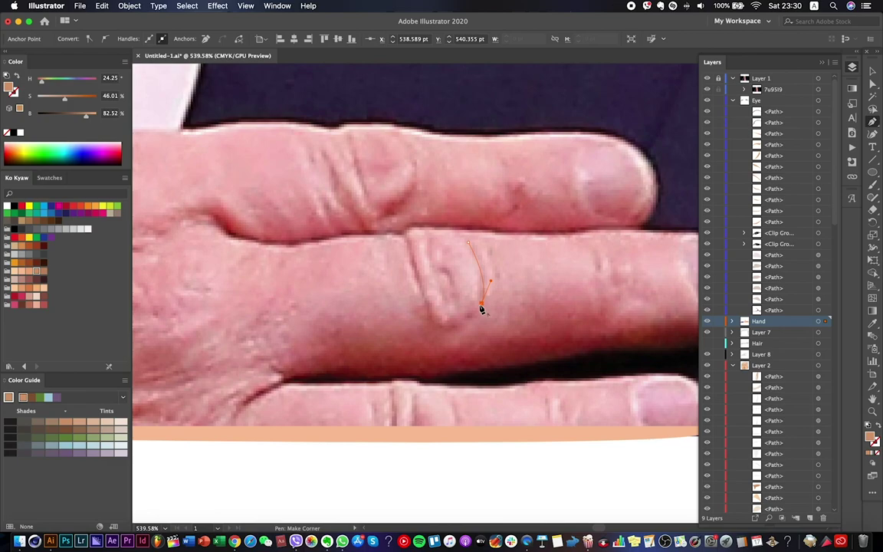
key("Delete")
Trace a short curved crease on the fingertip side of the middle finger's knuckle as a closed shape.
left_click(489, 250)
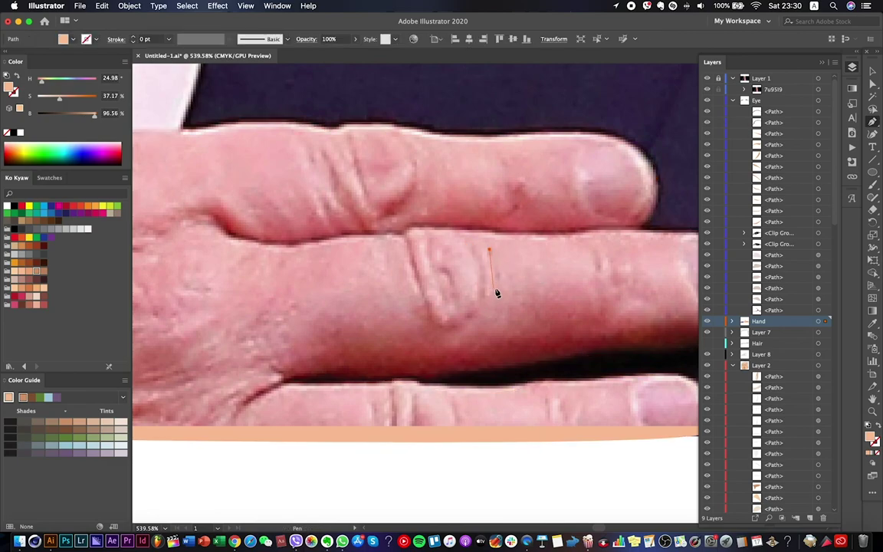
left_click(490, 303)
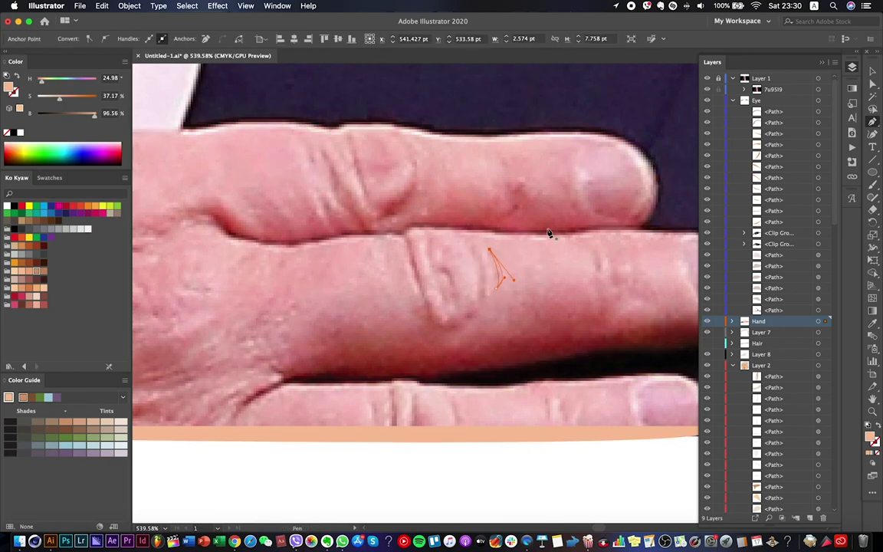
scroll(548, 232, "down", 5)
key("Escape")
scroll(526, 238, "up", 4)
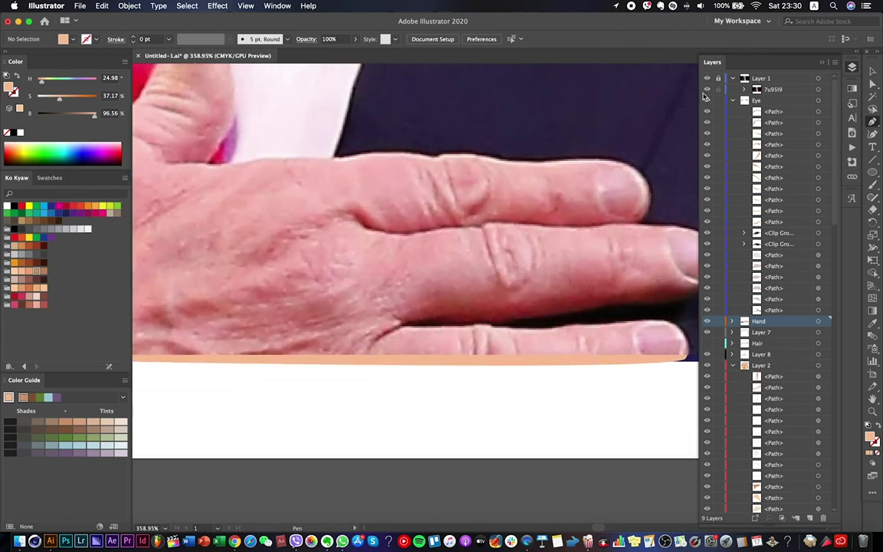
Hide the reference photo and fill the new middle-finger crease with tan (H 24.25, S 46.01, B 82.52).
left_click(707, 89)
key("a")
left_click_drag(452, 219, 541, 260)
key("v")
left_click(434, 428)
scroll(450, 311, "down", 3)
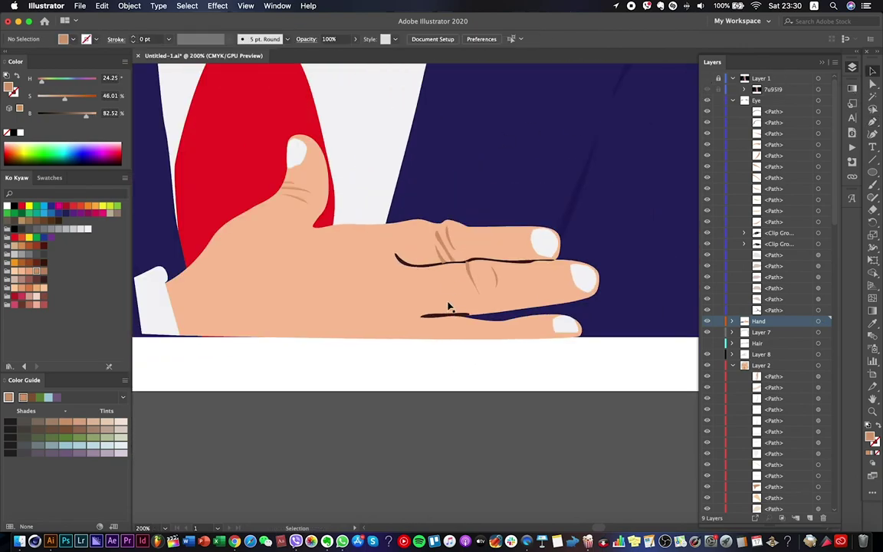
Recolor the finger knuckle creases with the light tan (H 24.8, S 46.2, B 92.23) sampled from a thumb crease.
left_click(471, 277)
left_click(445, 241, "shift")
key("i")
scroll(278, 176, "up", 5)
left_click(498, 258)
scroll(494, 256, "down", 6)
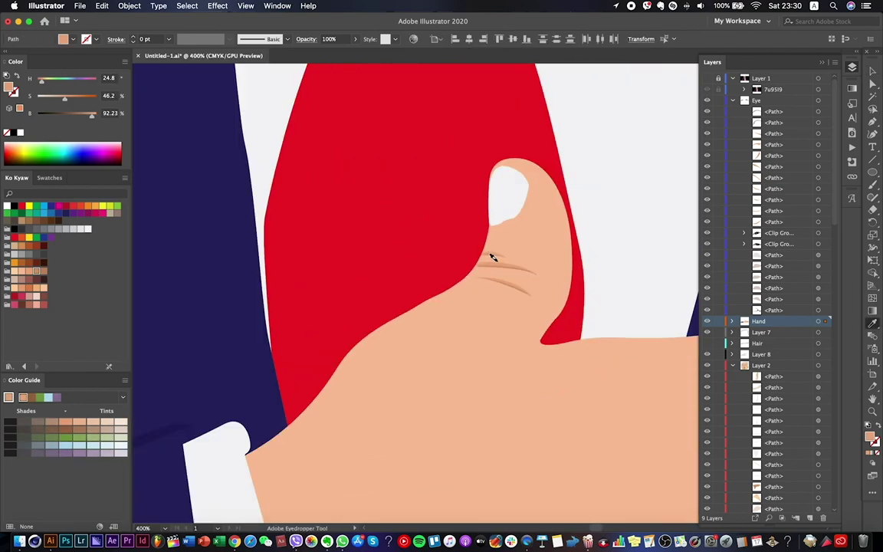
key("super+shift+a")
Adjust the lower end of the wrist-side crease on the uppermost finger to meet the dark gap line.
scroll(356, 284, "up", 5)
key("a")
left_click(312, 276)
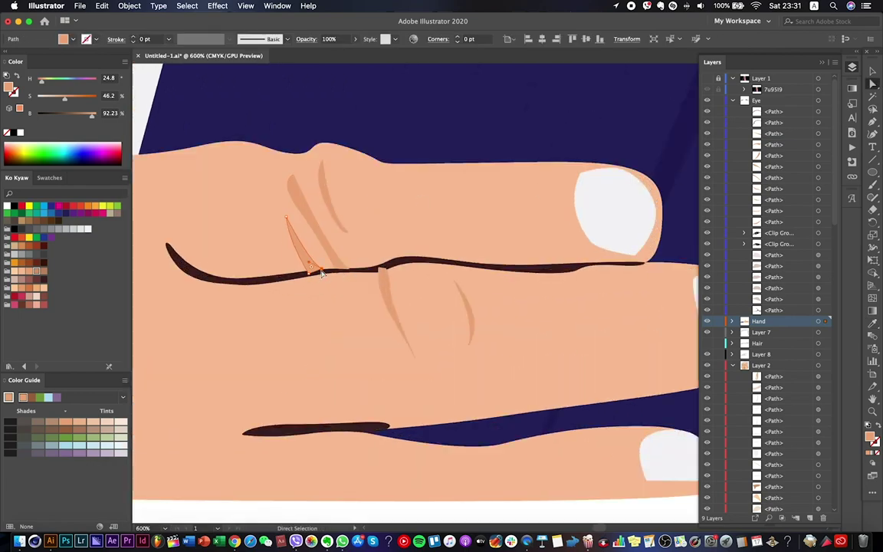
left_click(289, 280)
key("v")
key("super+shift+a")
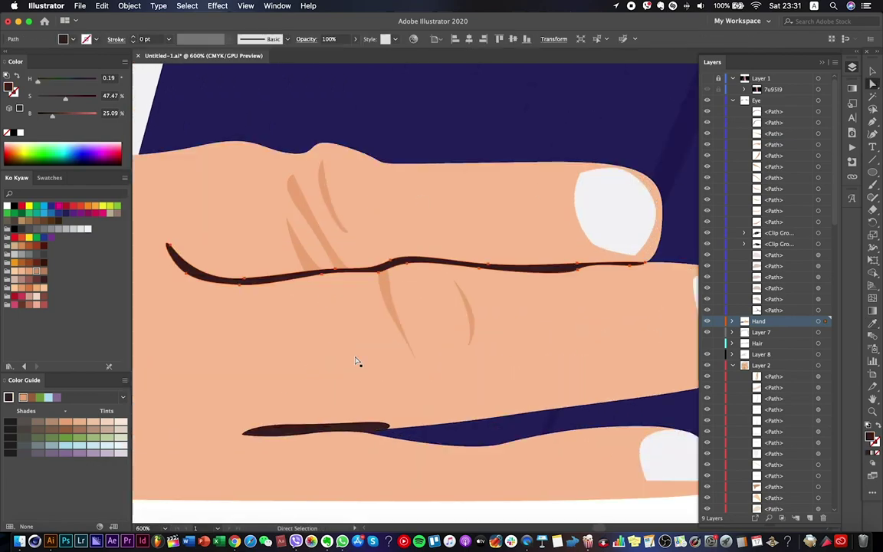
Show the reference photo and trace the long diagonal fold on the lower back of the hand as a closed shape.
key("super+1")
key("super+s")
left_click(707, 79)
key("p")
key("super+=")
key("super+=")
key("super+=")
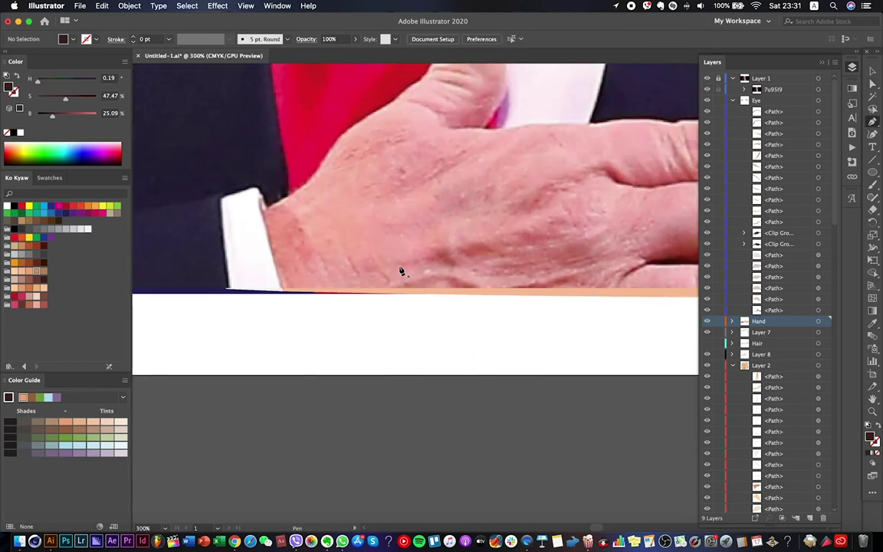
left_click(414, 258)
left_click(589, 210)
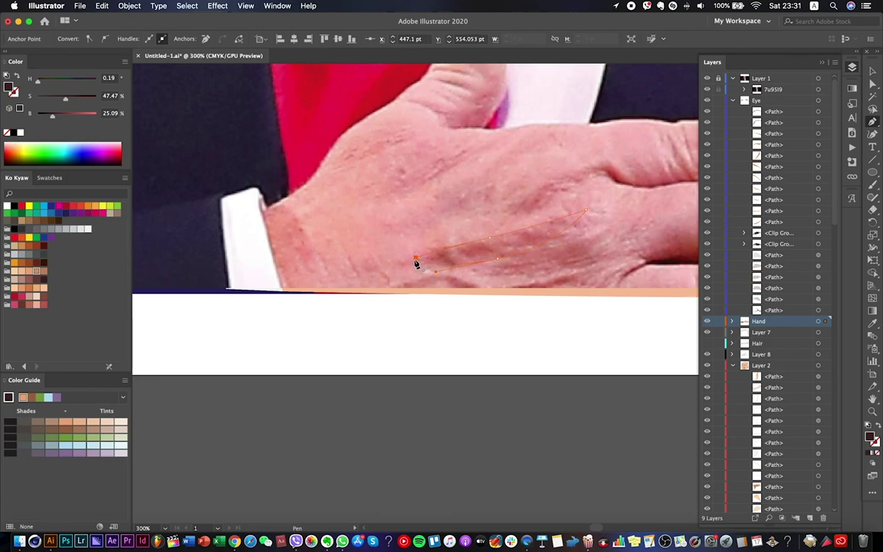
Trace a narrower shape along the fold's upper edge, hide the photo and fill the fold with tan (H 24.8, S 46.2, B 92.23).
left_click(455, 266)
left_click(491, 239, "super")
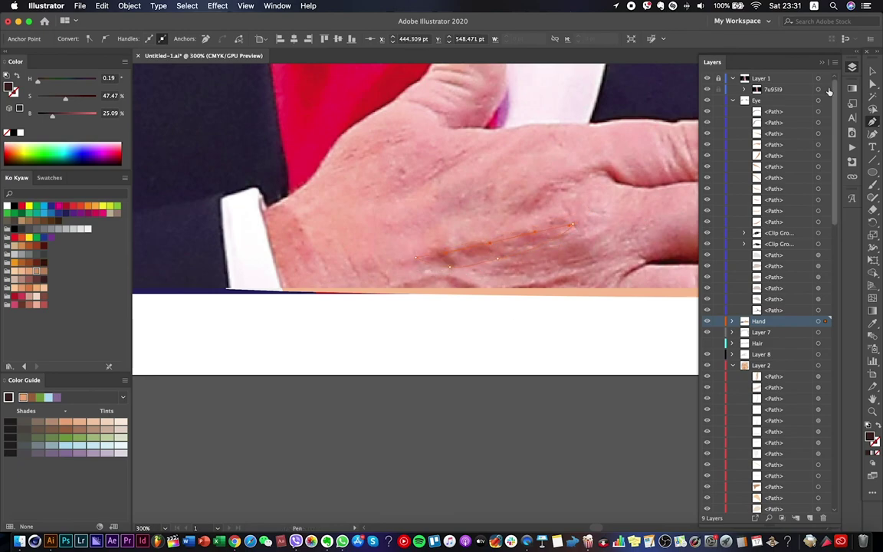
left_click(721, 81)
left_click_drag(508, 211, 409, 228)
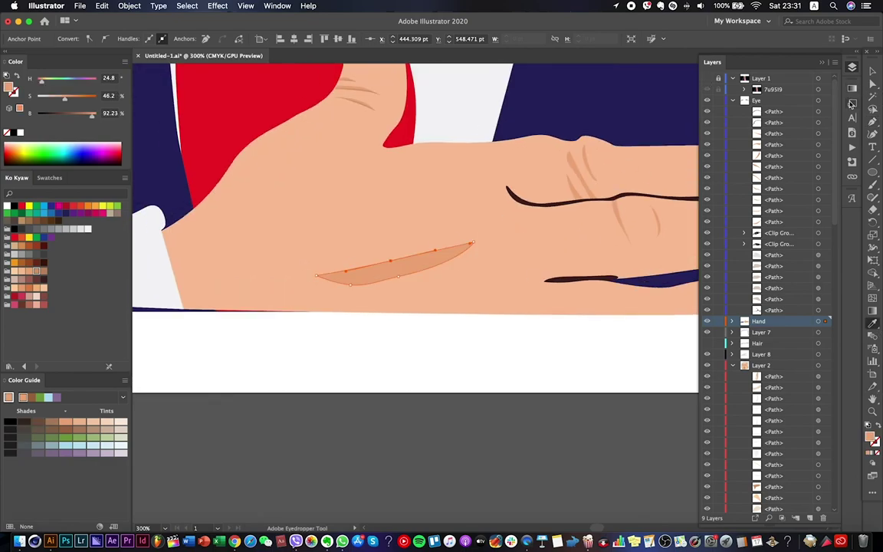
left_click_drag(418, 266, 385, 272)
key("super+shift+a")
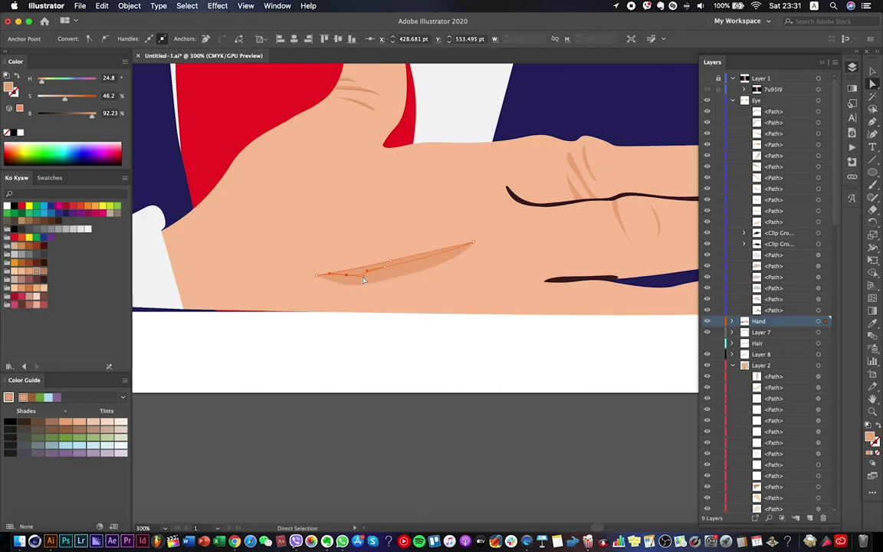
Refine the anchors of the narrow shape on the fold's upper edge and recolor it with a shade sampled from a thumb crease.
scroll(365, 278, "up", 1)
scroll(365, 278, "up", 3)
left_click(364, 278)
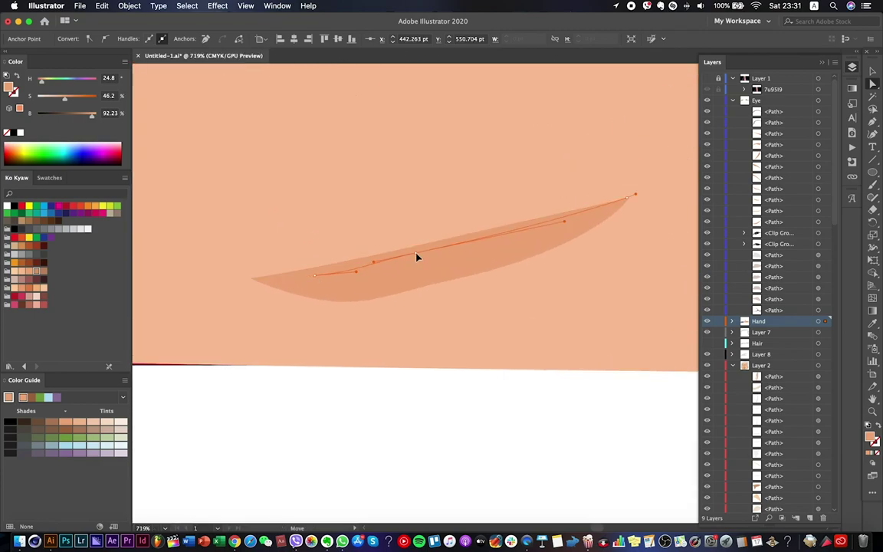
scroll(417, 258, "down", 5)
key("i")
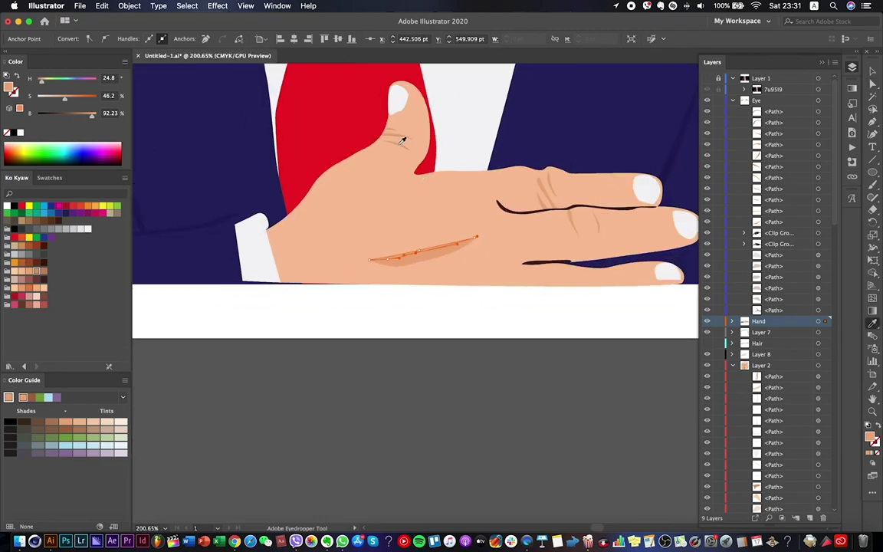
scroll(401, 140, "up", 3)
left_click(405, 142)
scroll(406, 141, "down", 5)
Reshape the fingertip-side end of the lower dark finger-gap line to taper into the navy gap.
key("super+shift+a")
key("a")
left_click(559, 293)
scroll(499, 276, "up", 5)
left_click(502, 268)
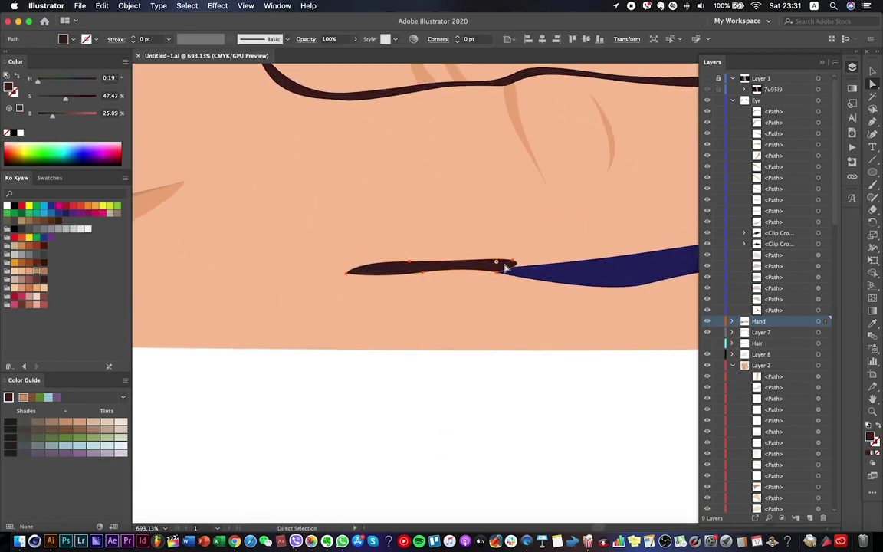
mouse_move(512, 264)
left_mouse_down()
mouse_move(526, 272)
mouse_move(498, 270)
left_mouse_up()
Recolor both dark finger-gap lines with brown (H 27.34, S 78.62, B 74.38) and save the file.
scroll(524, 315, "down", 5)
scroll(528, 310, "up", 4)
left_click(320, 182, "shift")
left_click(14, 263)
left_click(21, 263)
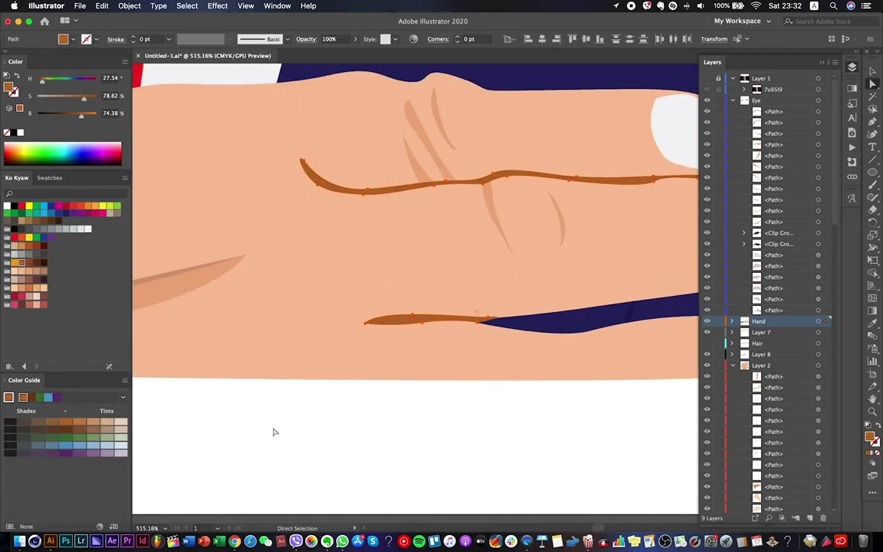
scroll(323, 466, "down", 5)
left_click(324, 466)
scroll(323, 466, "down", 2)
scroll(307, 438, "up", 3)
scroll(644, 173, "left", 2)
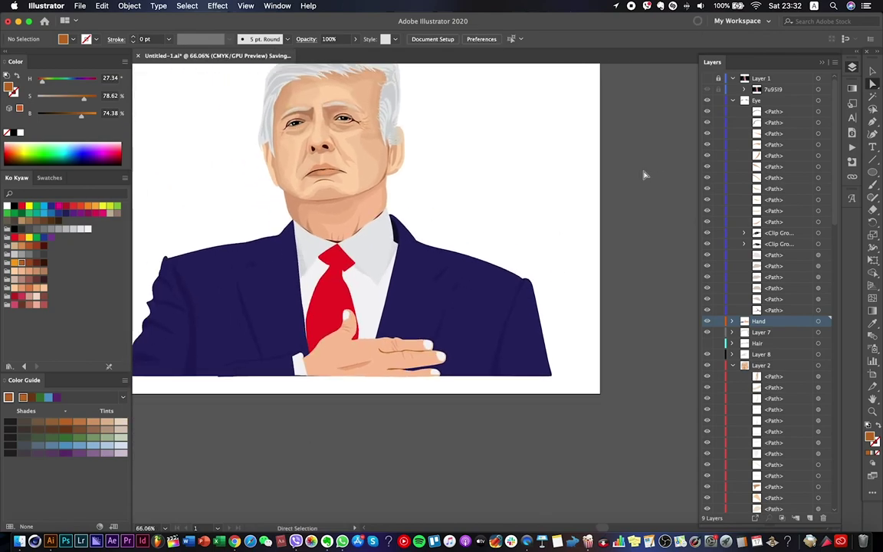
Show the reference photo and trace a slim diagonal crease on the back of the hand below the thumb's base.
scroll(445, 320, "up", 5)
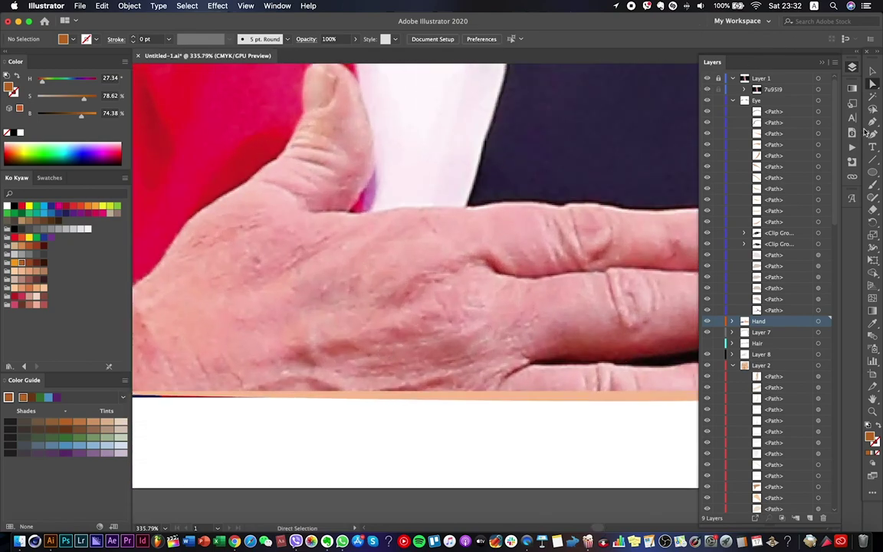
left_click(872, 121)
left_click(247, 282)
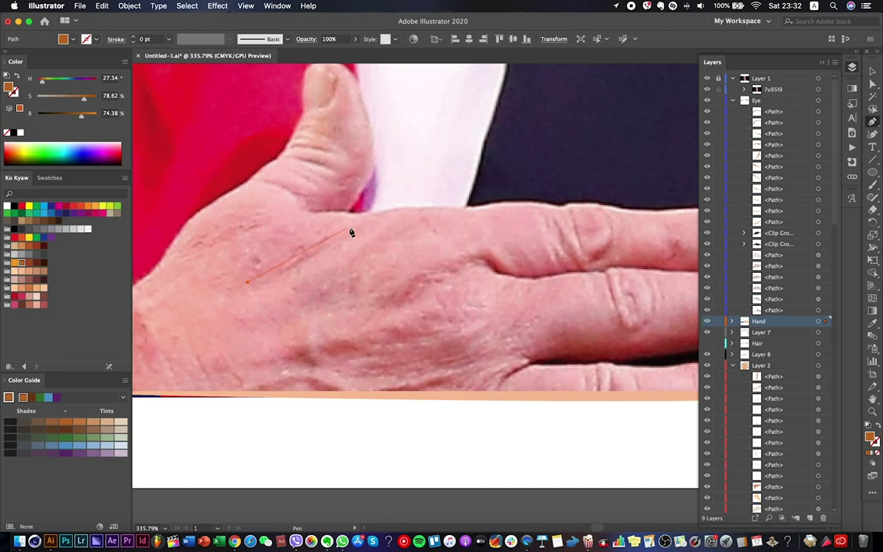
left_click(354, 228)
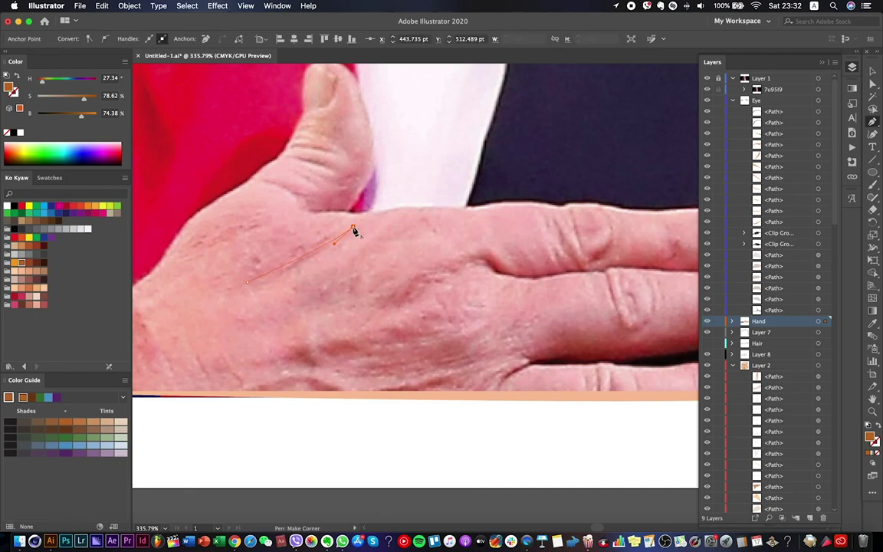
key("ctrl+z")
Trace a shorter curved crease near the hand's outer edge, on the wrist side of the thumb's base.
scroll(299, 341, "down", 2)
left_click(226, 275)
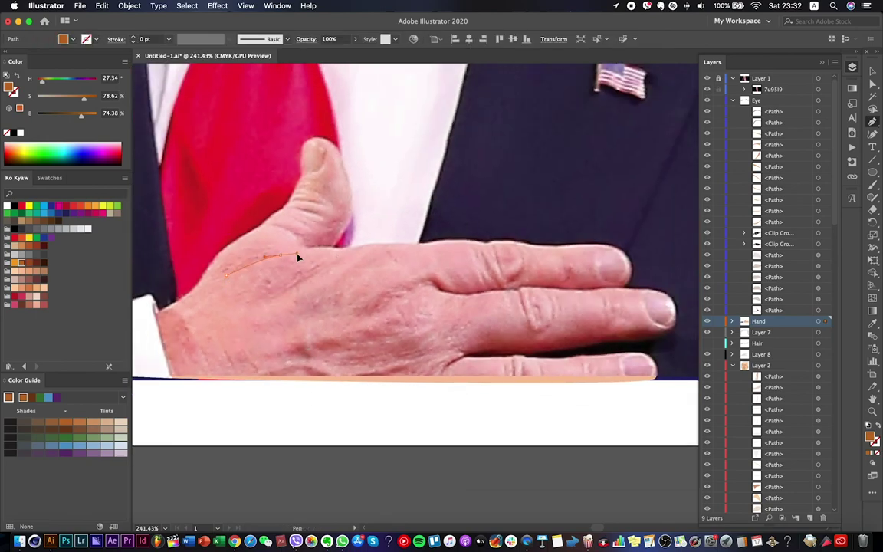
left_click_drag(299, 257, 295, 259)
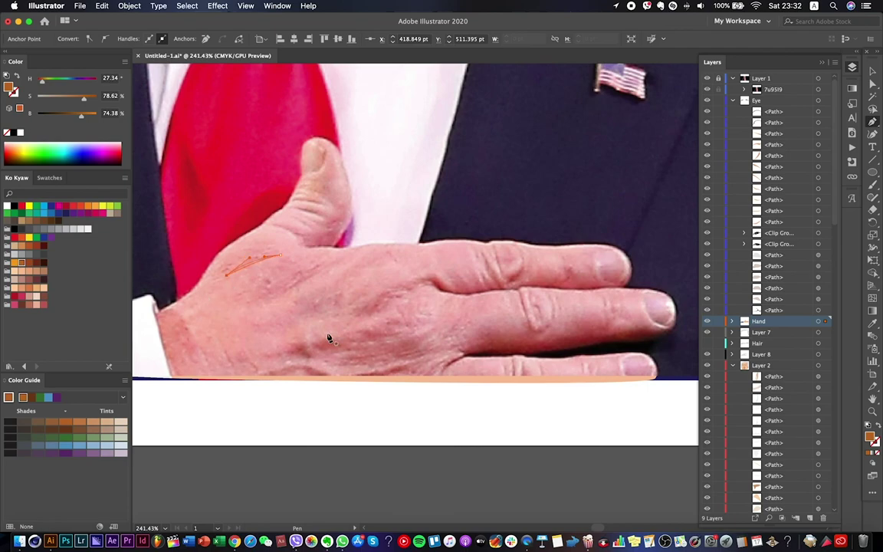
scroll(329, 339, "left", 3)
Hide the photo, isolate a duplicate of the hand shape and slice it with the Eraser along a curve across the back of the hand.
key("a")
key("ctrl+shift+w")
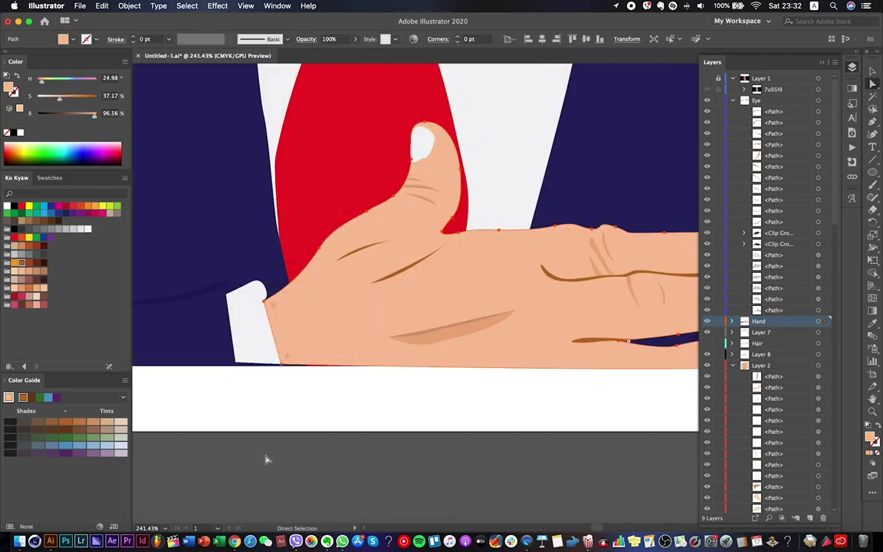
scroll(353, 429, "down", 3)
right_click(349, 309)
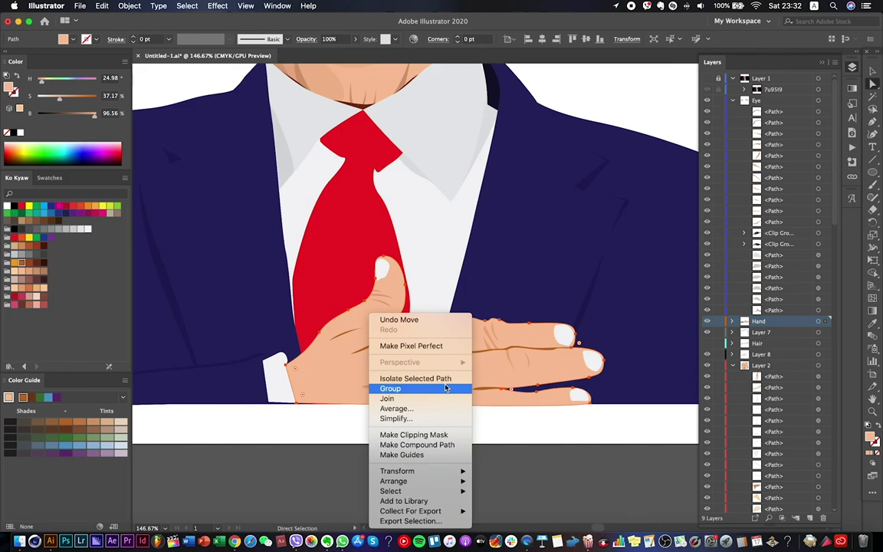
left_click(399, 370)
left_click(871, 208)
left_click_drag(316, 328, 379, 406)
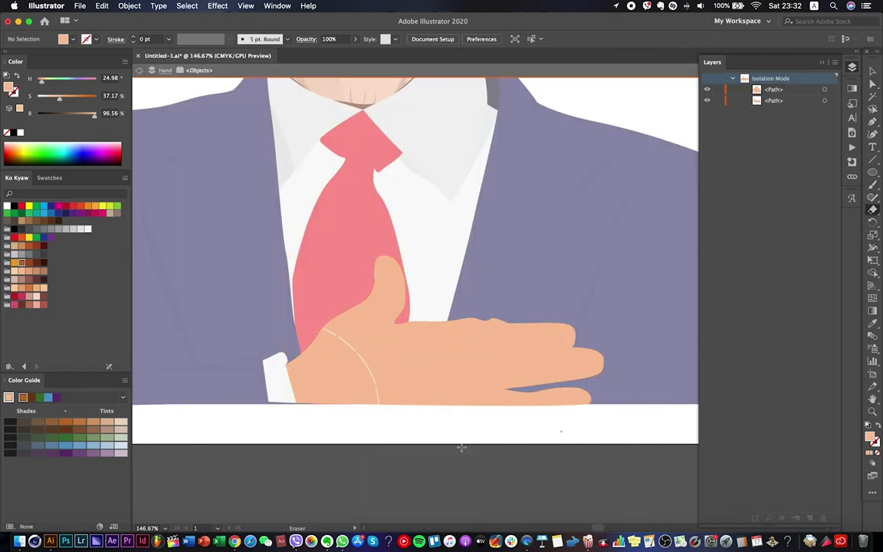
Delete the finger side of the sliced hand duplicate and select the remaining wrist piece.
key("a")
left_click(433, 360)
key("Delete")
left_click(342, 379)
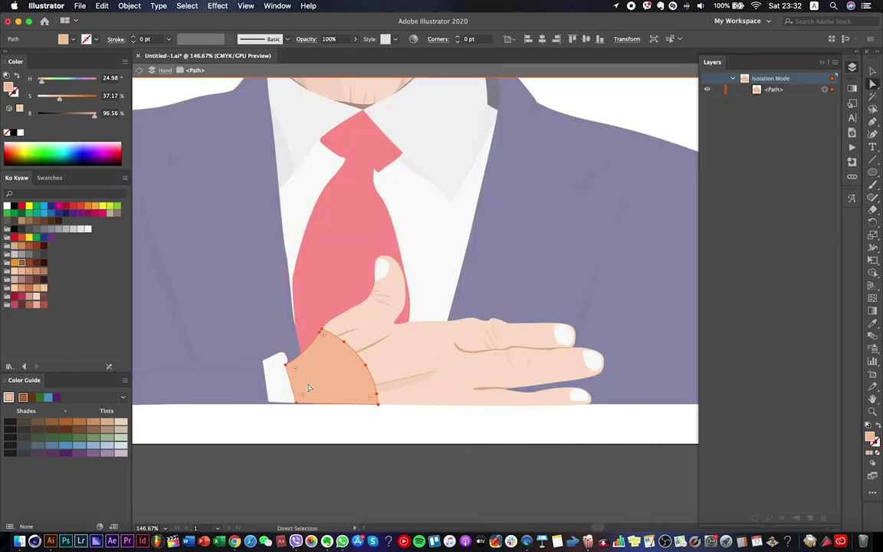
Remove the extra anchors on the wrist piece's curved edge to narrow it to a strip beside the cuff, and leave isolation mode.
scroll(306, 384, "up", 3)
key("plus")
key("p")
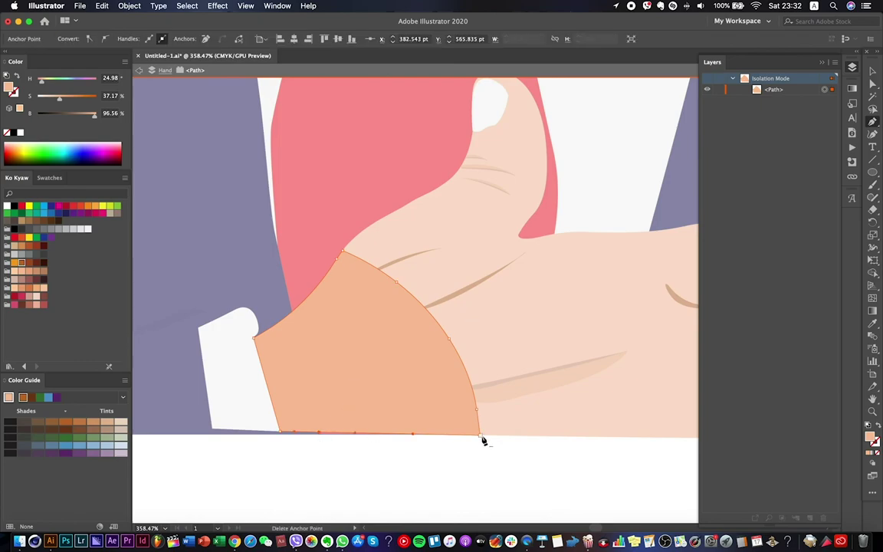
left_click(479, 434)
left_click(477, 410)
left_click(449, 337)
left_click(400, 287)
left_click(345, 252)
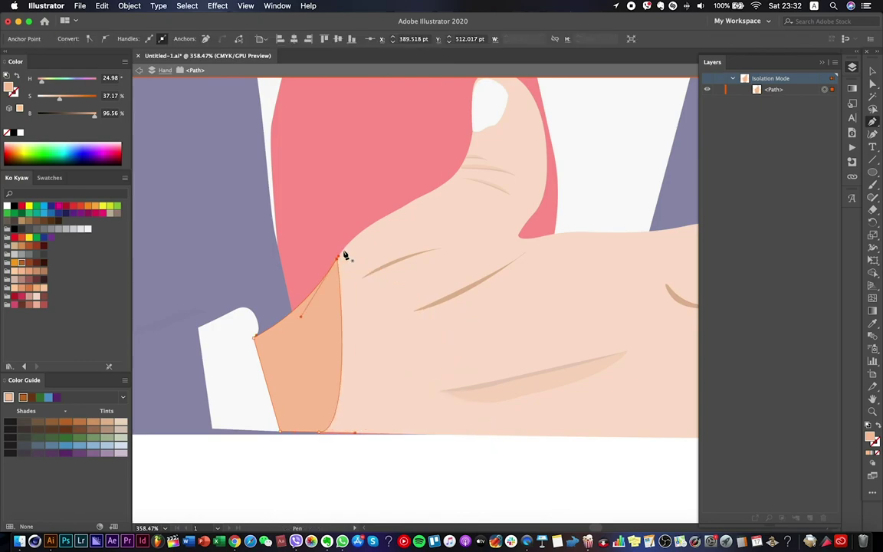
left_click(339, 262)
key("Escape")
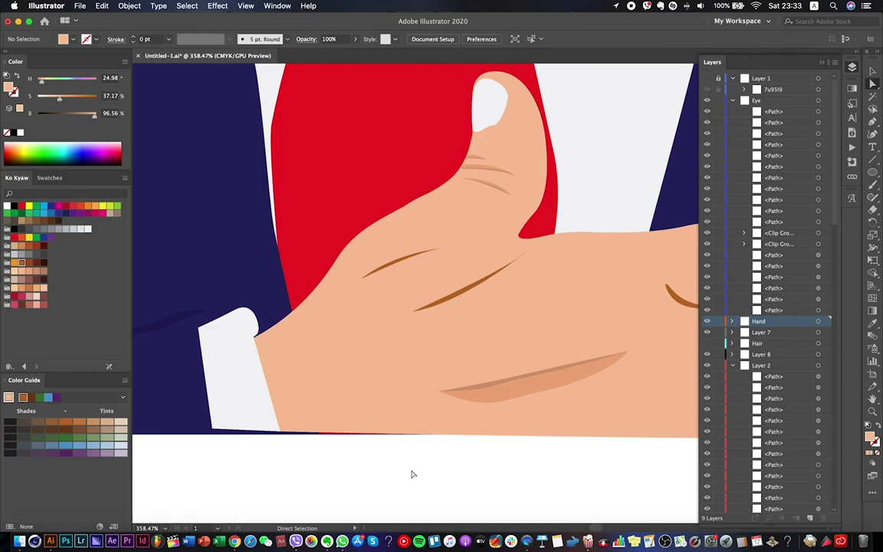
Fill the wrist strip with tan (H 24.8, S 46.2, B 92.23) at 34% opacity and save the file.
key("i")
scroll(344, 230, "down", 10)
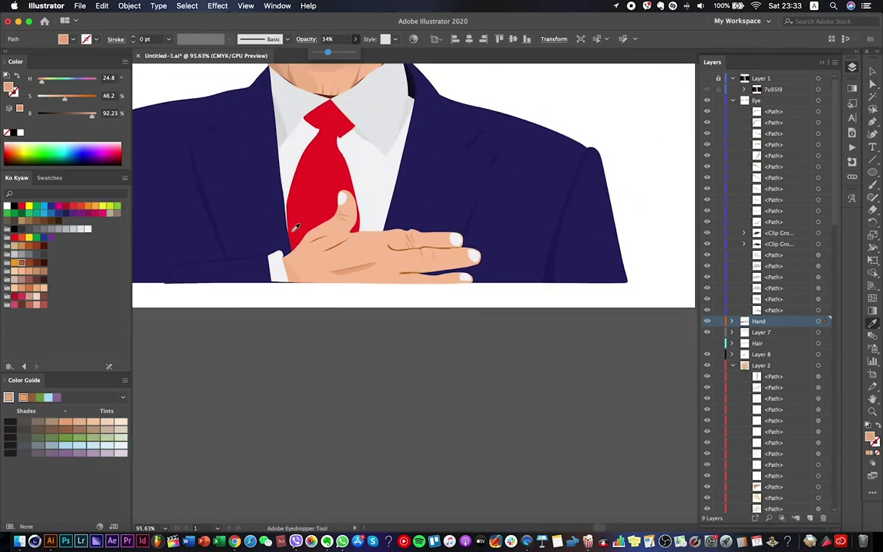
key("a")
left_click(348, 364)
key("i")
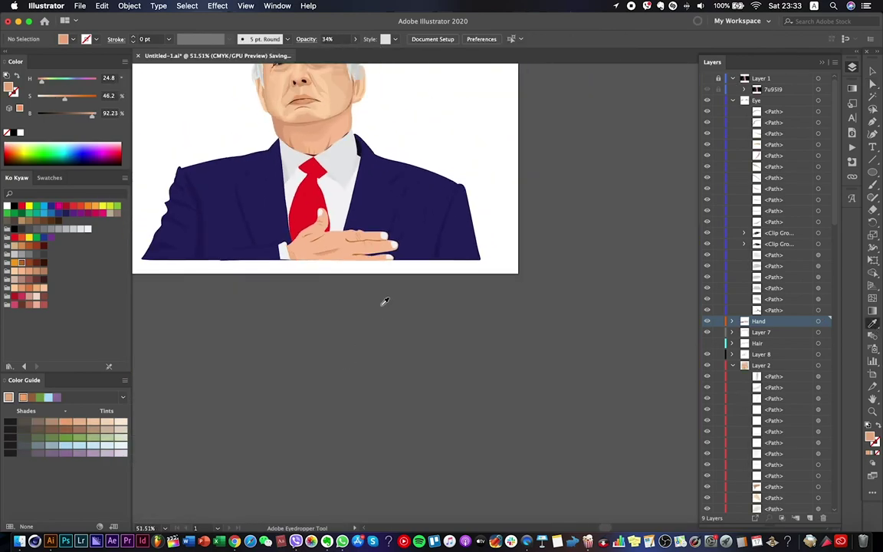
Show the reference photo and trace the curved fold on the fingertip side of the uppermost finger's knuckle as a closed shape.
scroll(383, 303, "up", 6)
left_click(706, 89)
scroll(536, 199, "up", 4)
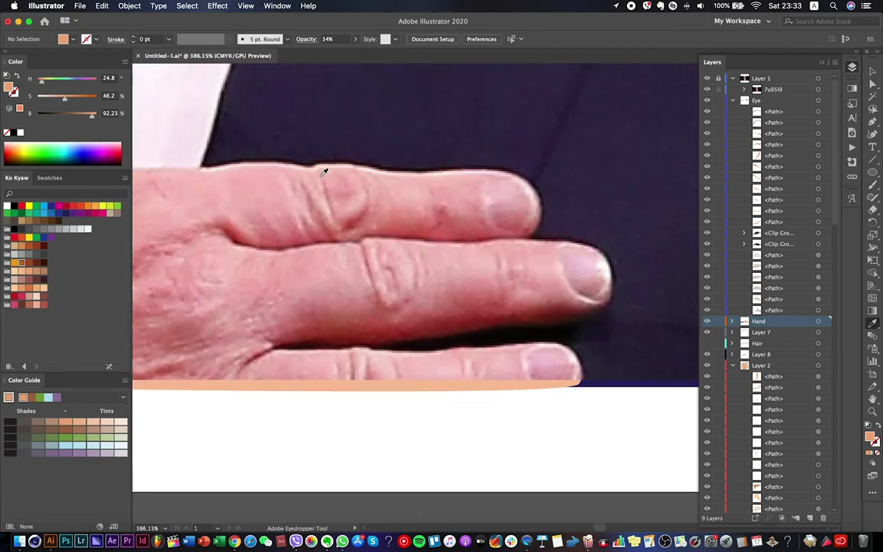
key("p")
left_click_drag(379, 187, 363, 173)
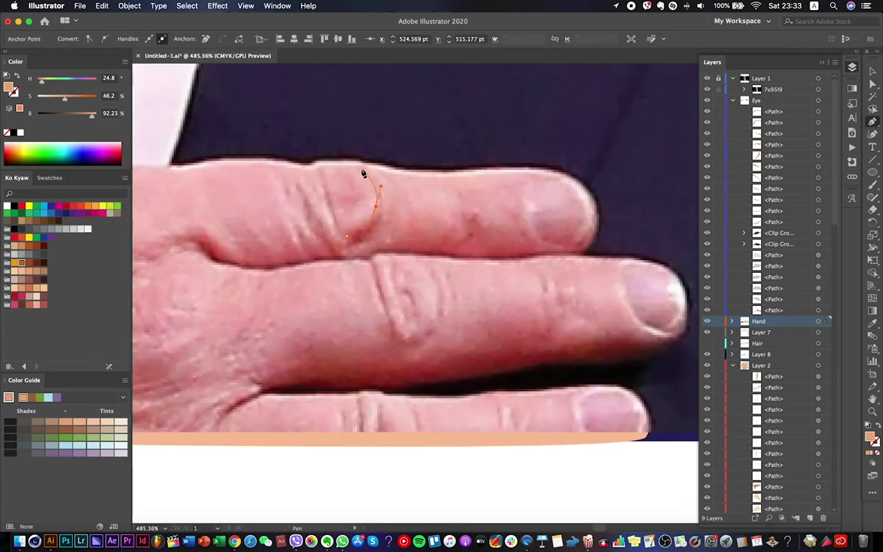
left_click_drag(358, 166, 362, 248)
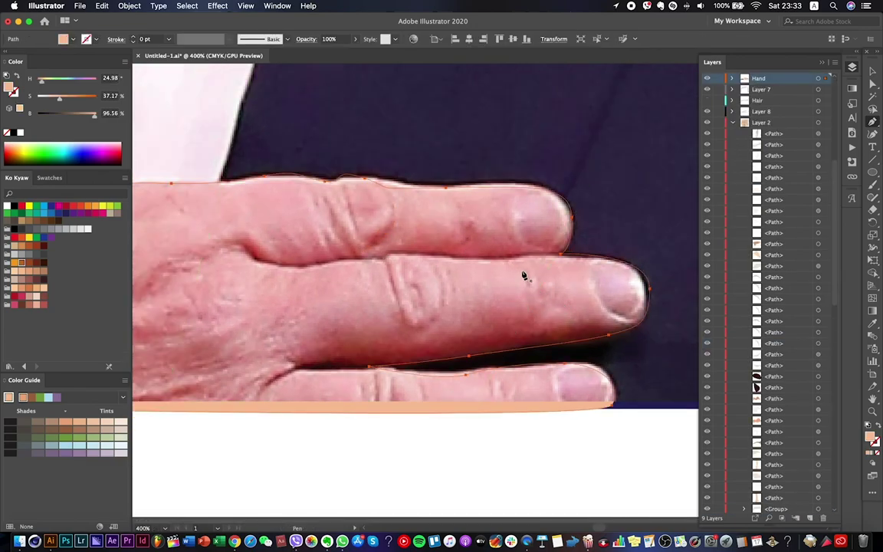
Trace short curved creases across the middle finger's joint near the fingertip.
left_click_drag(525, 294, 529, 318)
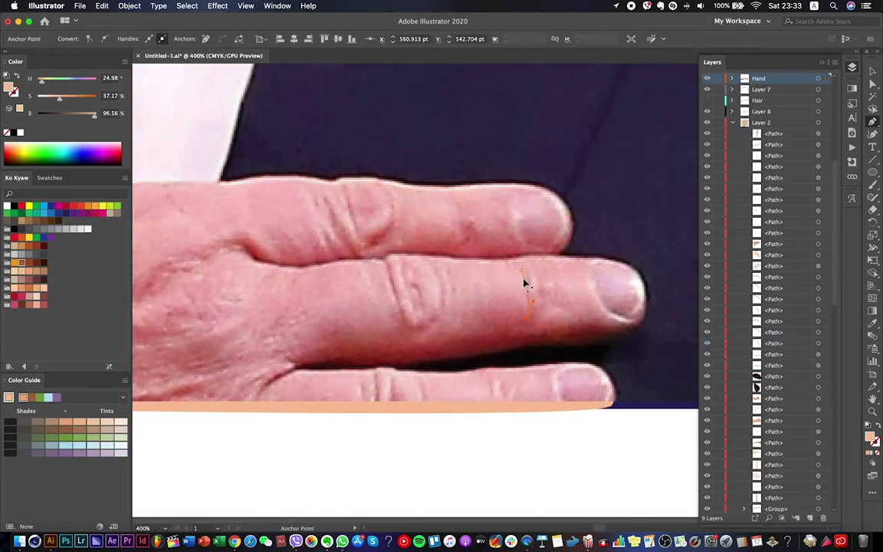
left_click(540, 303)
left_click_drag(557, 272, 573, 310)
Trace short upright creases across the lowest finger's knuckle as closed shapes.
left_click(380, 404, "super")
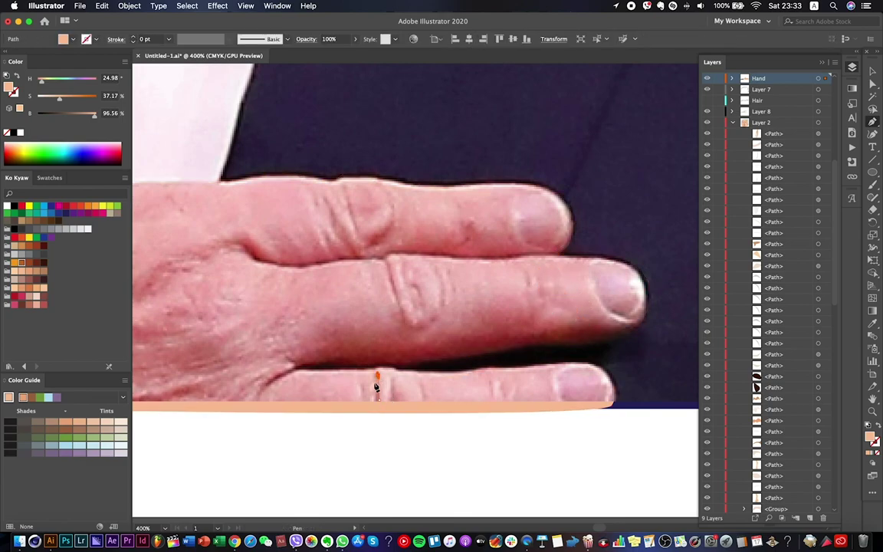
left_click(379, 374)
scroll(380, 399, "up", 4)
scroll(417, 444, "down", 4)
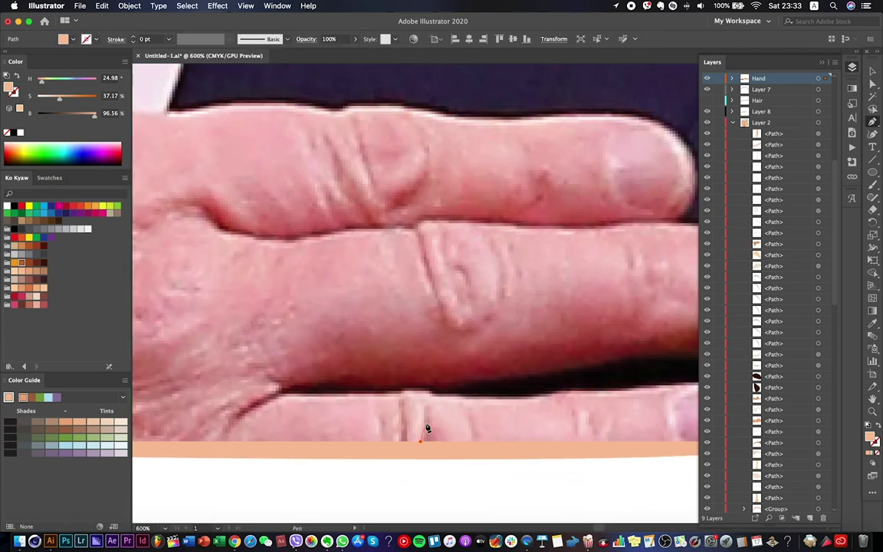
left_click(462, 411)
left_click_drag(477, 455, 480, 449)
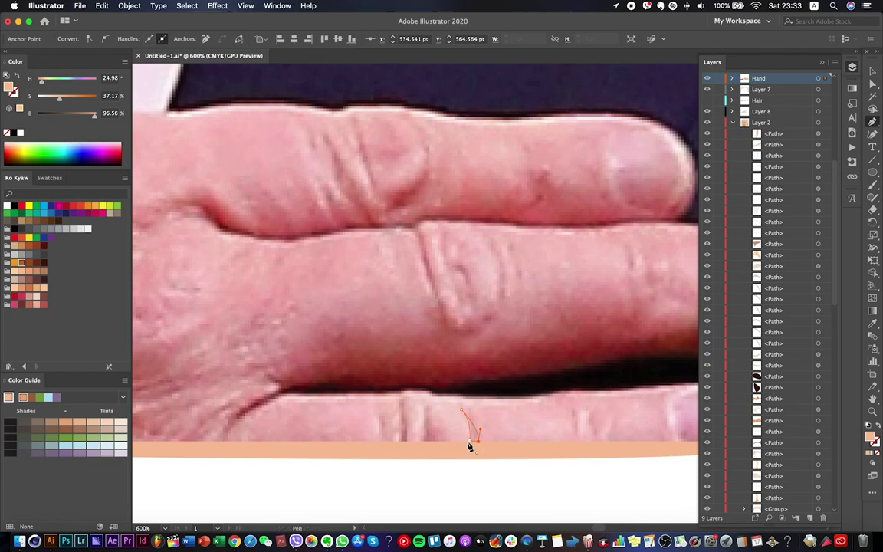
left_click(381, 440)
Hide the reference photo and recolor the lowest finger's knuckle creases with tan (H 24.8, S 46.2, B 92.23).
scroll(708, 84, "up", 5)
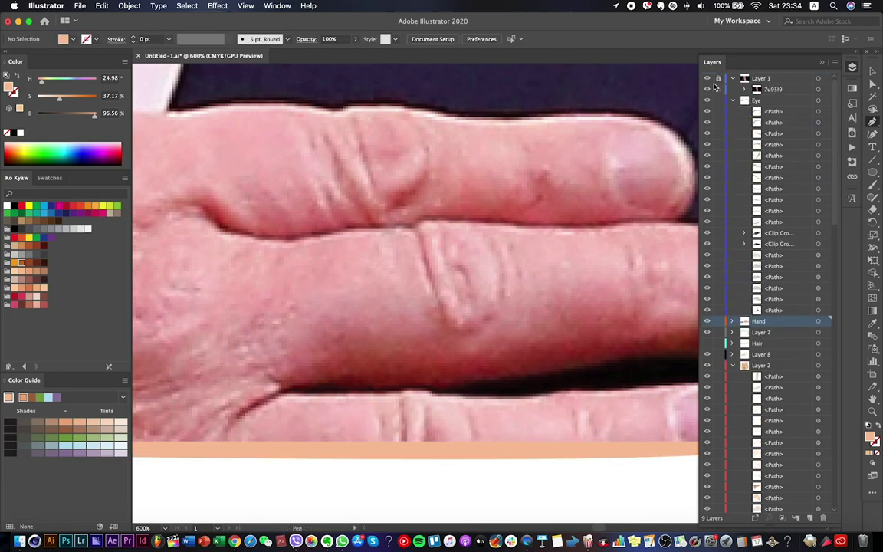
key("super+shift+w")
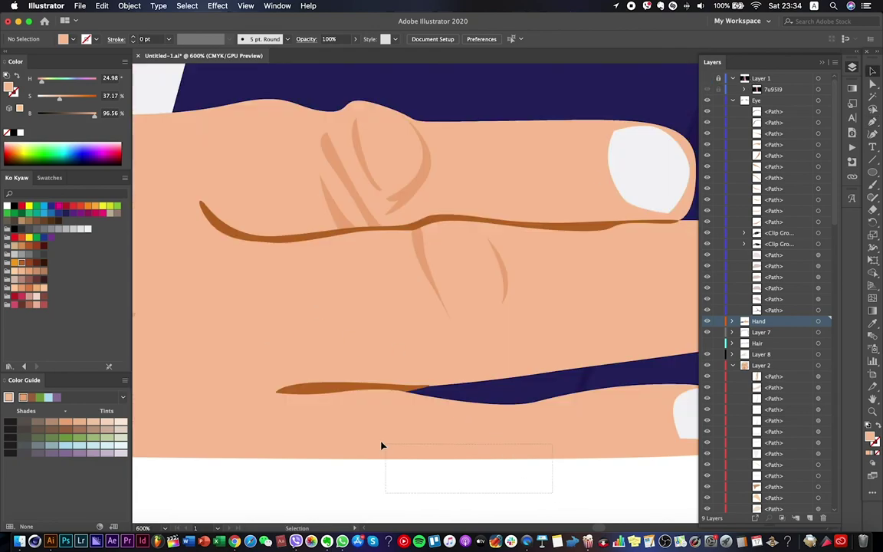
scroll(528, 481, "down", 5)
scroll(496, 480, "up", 5)
key("a")
key("super+shift+a")
Trace a U-shaped crease as a closed tan shape inside the middle finger's joint, between the existing curved creases.
key("p")
left_click(521, 209)
left_click(524, 238)
left_click_drag(506, 285, 492, 280)
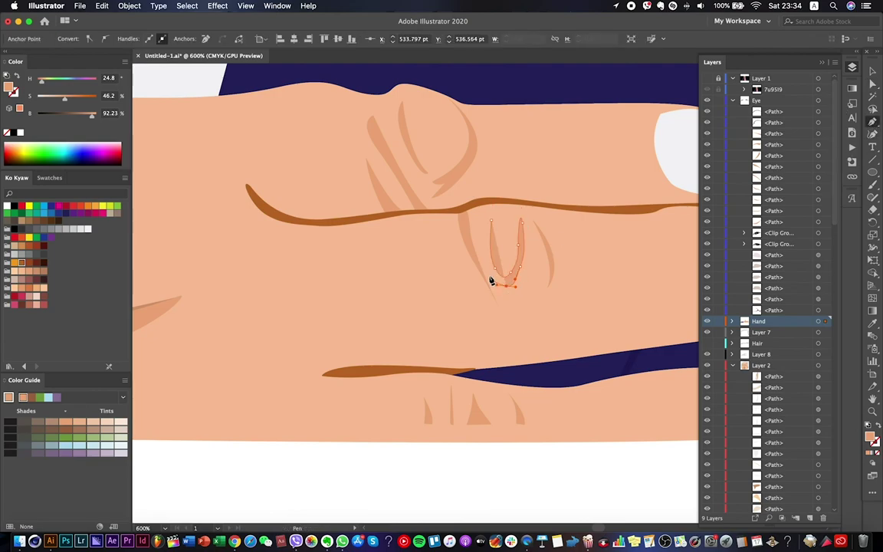
left_click(493, 228)
Add a tiny crease inside the U-shaped fold, color it the same tan (H 24.8, S 46.2, B 92.23), and save the file.
left_click(507, 236)
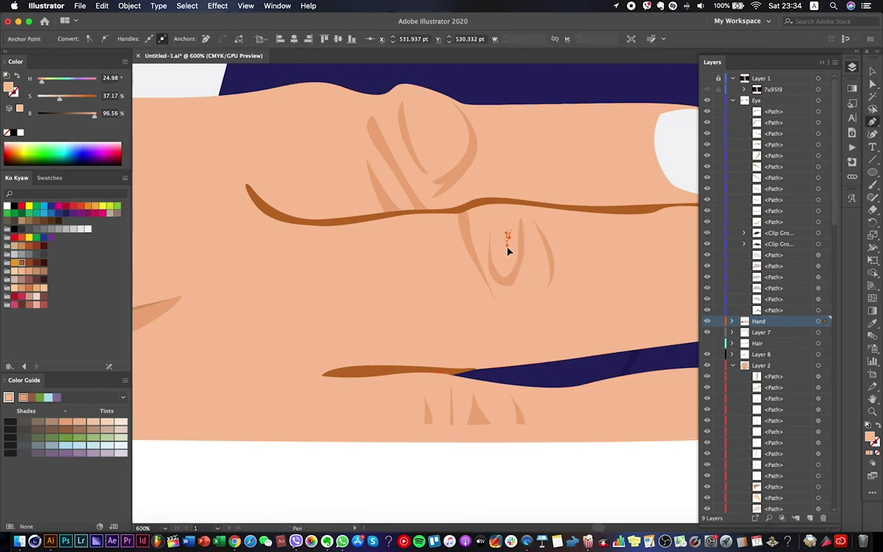
left_click(872, 323)
key("super+1")
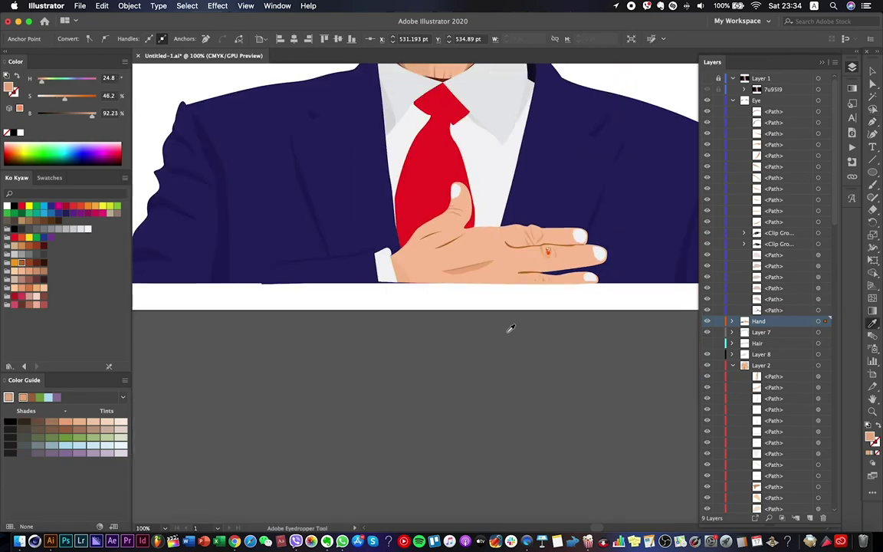
key("super+shift+a")
key("super+minus")
key("super+s")
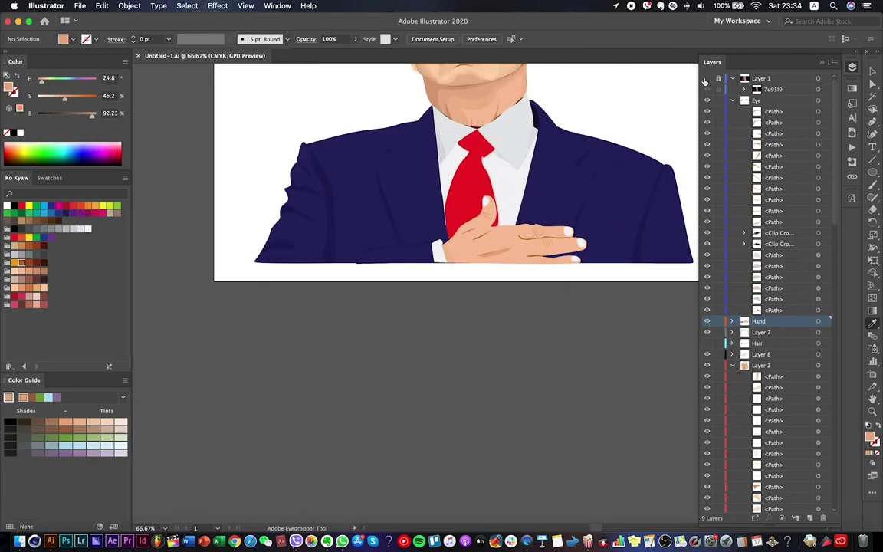
Show the reference photo over the thumb side of the hand.
left_click(707, 89)
left_click(707, 89)
key("super+plus")
key("super+plus")
key("super+plus")
key("super+plus")
key("super+plus")
key("super+plus")
left_click(707, 89)
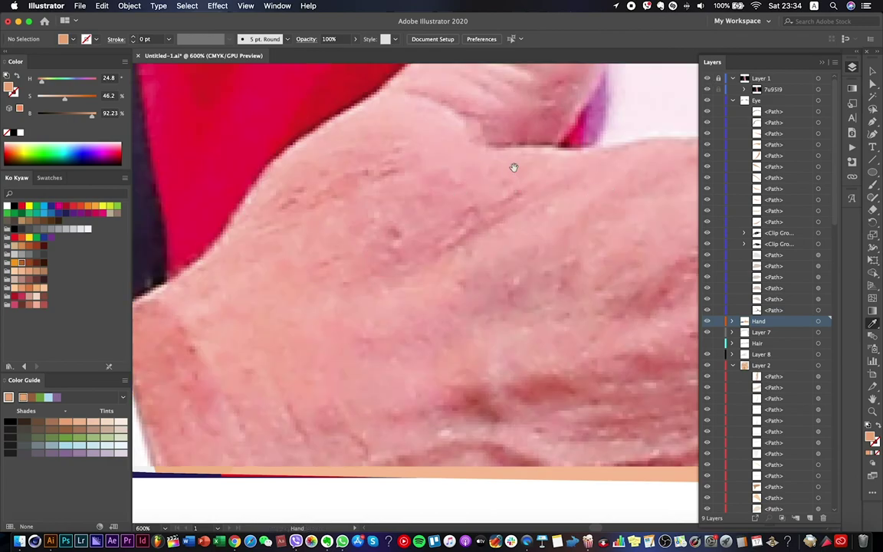
key("super+minus")
left_click(453, 263)
left_click_drag(411, 237, 404, 238)
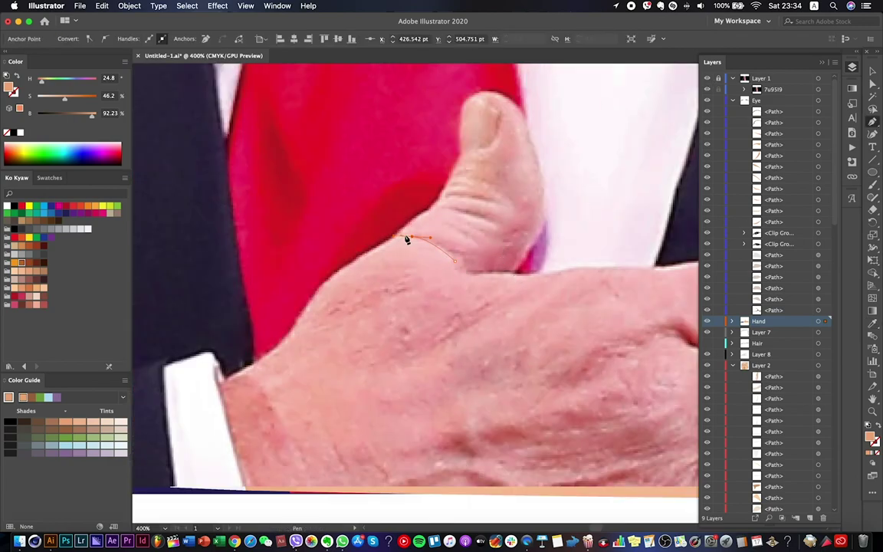
left_click(577, 239, "super")
Cut the thumb portion away from a copy of the hand shape with a curved Eraser stroke from thumb base to index finger.
key("super+1")
scroll(596, 216, "up", 3)
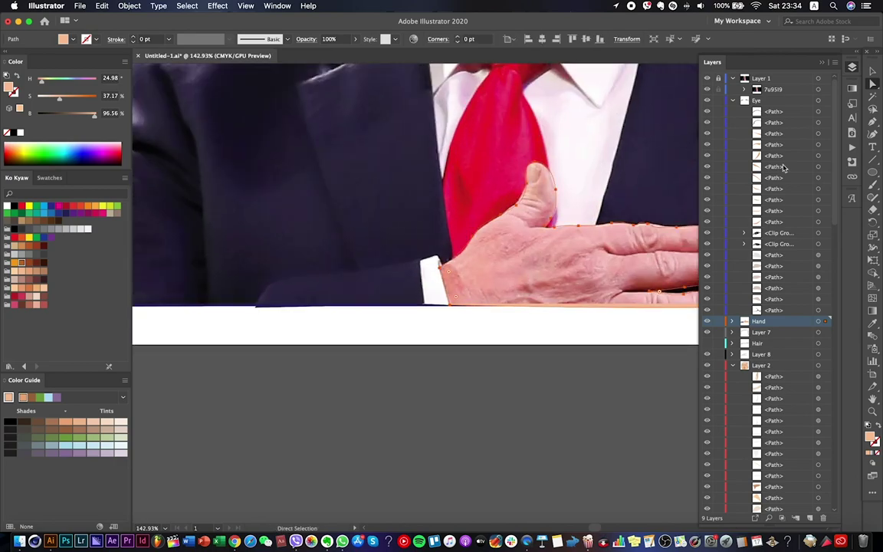
left_click(872, 210)
key("backslash")
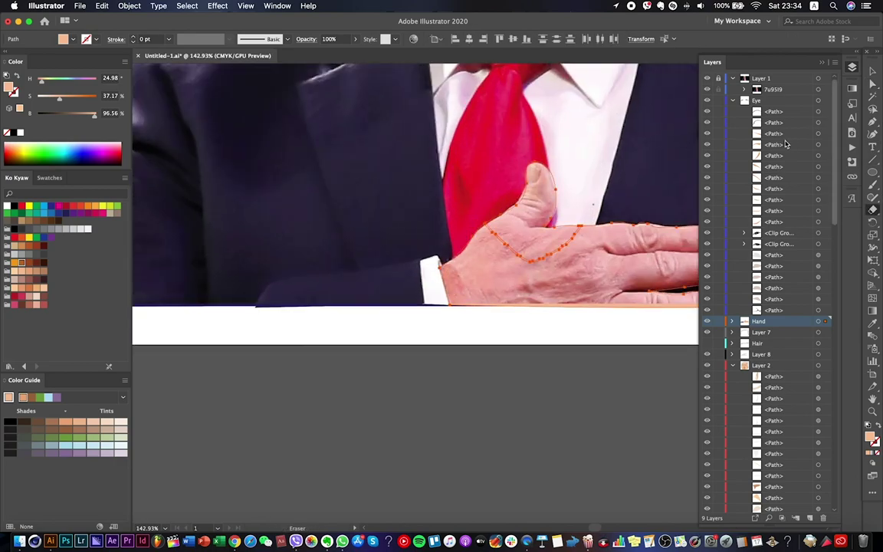
key("super+shift+a")
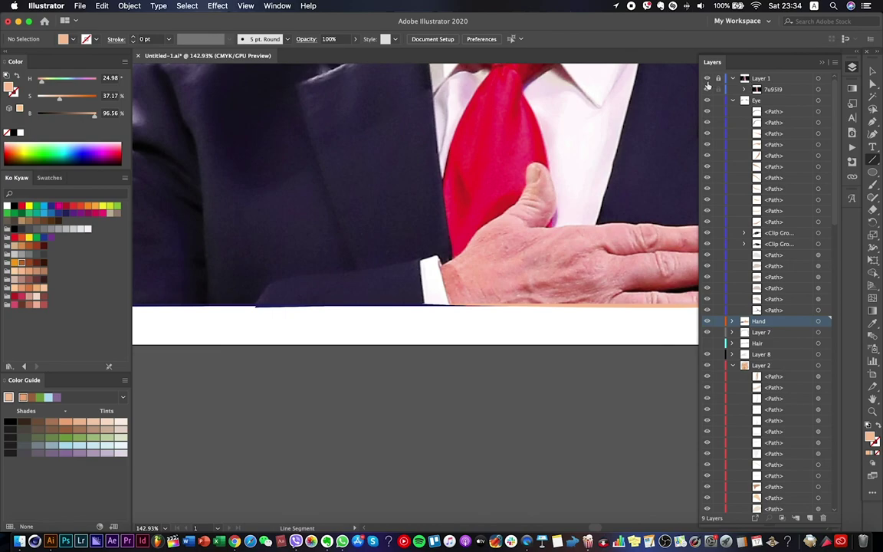
Hide the reference photo and isolate the cut-out thumb piece for editing.
left_click(707, 80)
scroll(589, 186, "up", 4)
left_click(523, 167)
key("Escape")
left_click(872, 82)
left_click(398, 349)
scroll(506, 297, "up", 2)
right_click(430, 314)
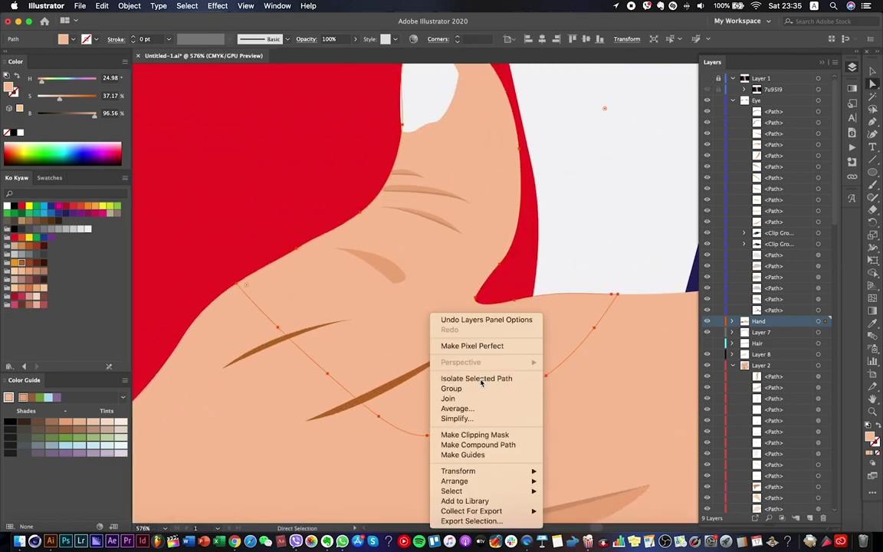
left_click(476, 379)
Delete the surplus anchor points along the thumb piece's lower cut edge so it ends at the thumb's base.
left_click(513, 300)
left_click(483, 411)
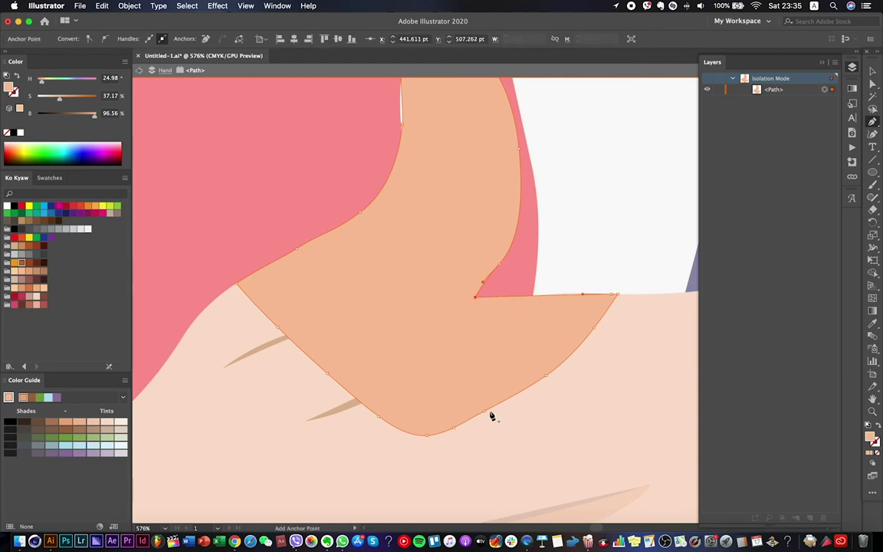
left_click(545, 375)
left_click(594, 328)
left_click(614, 295)
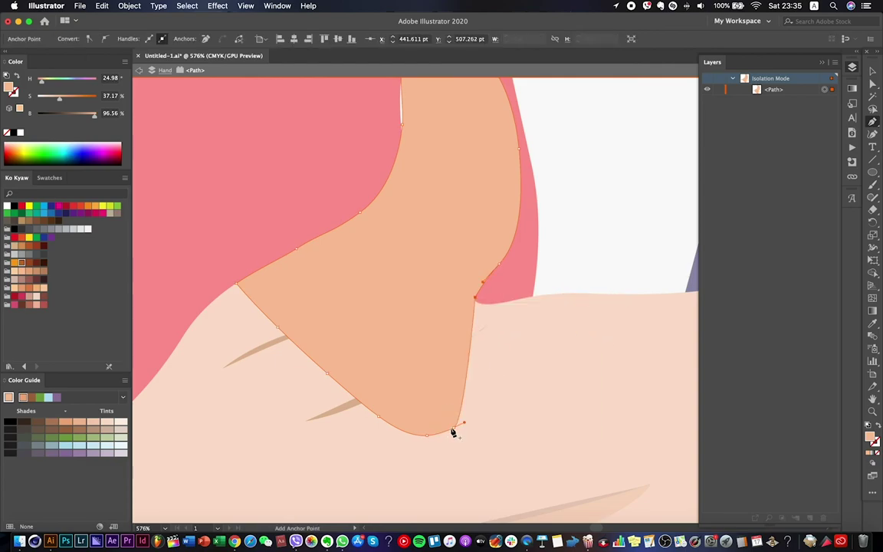
left_click(463, 422)
left_click(427, 435)
left_click(293, 342)
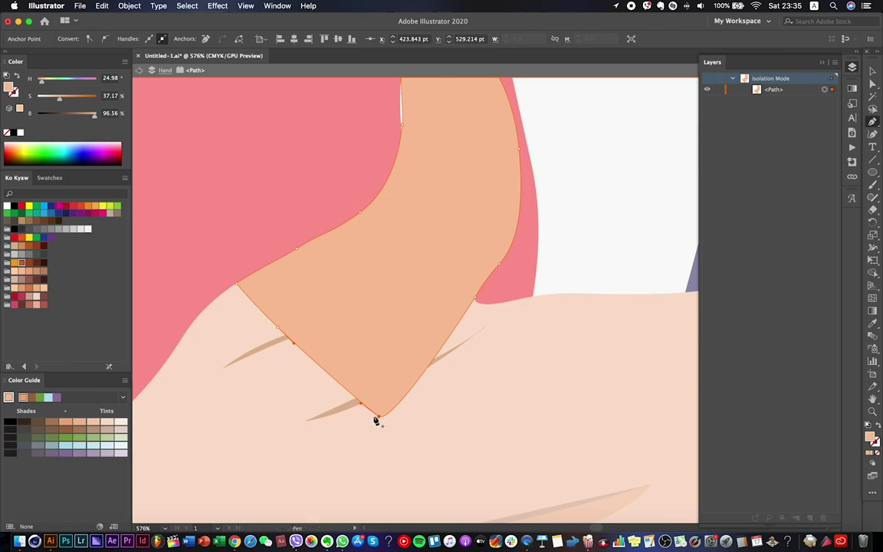
left_click(286, 336)
left_click(378, 416)
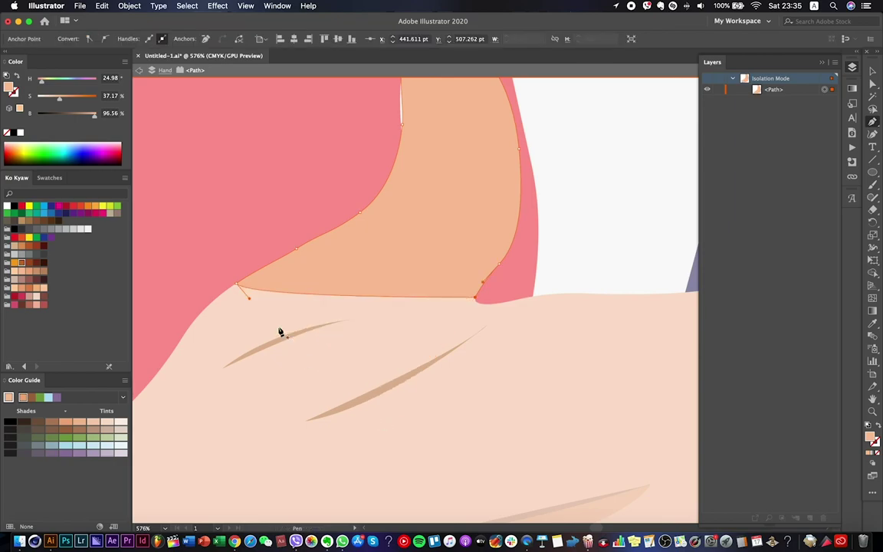
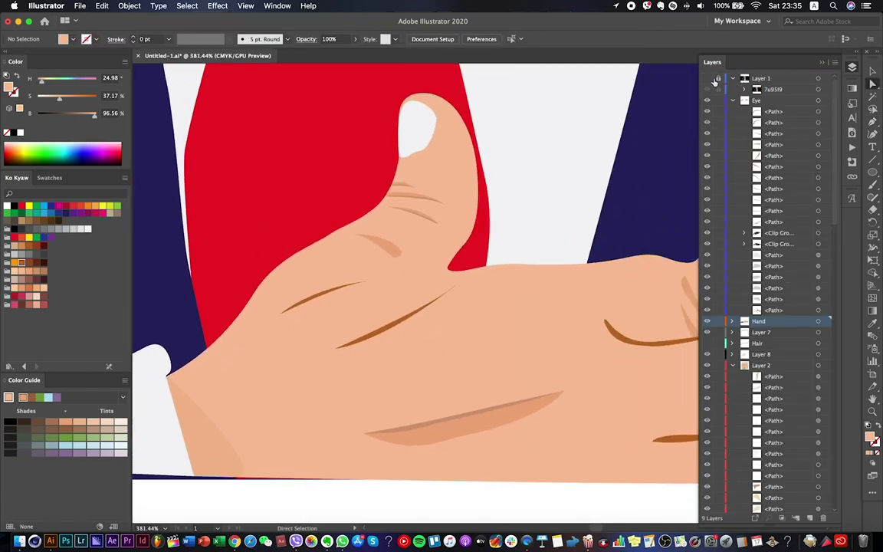
Reshape the thumb piece against the reference photo into a narrow shadow along the thumb's outer edge.
left_click(344, 237)
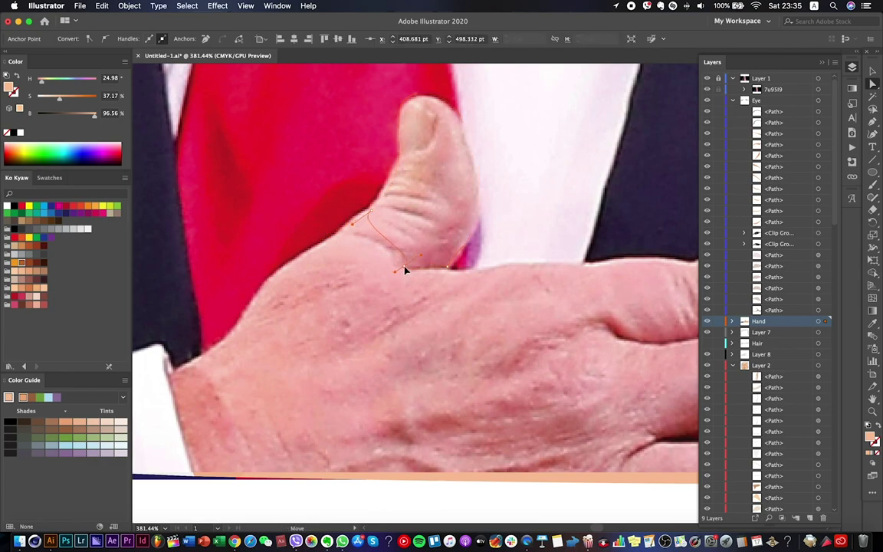
mouse_move(374, 213)
left_mouse_down()
mouse_move(462, 221)
mouse_move(374, 213)
left_mouse_up()
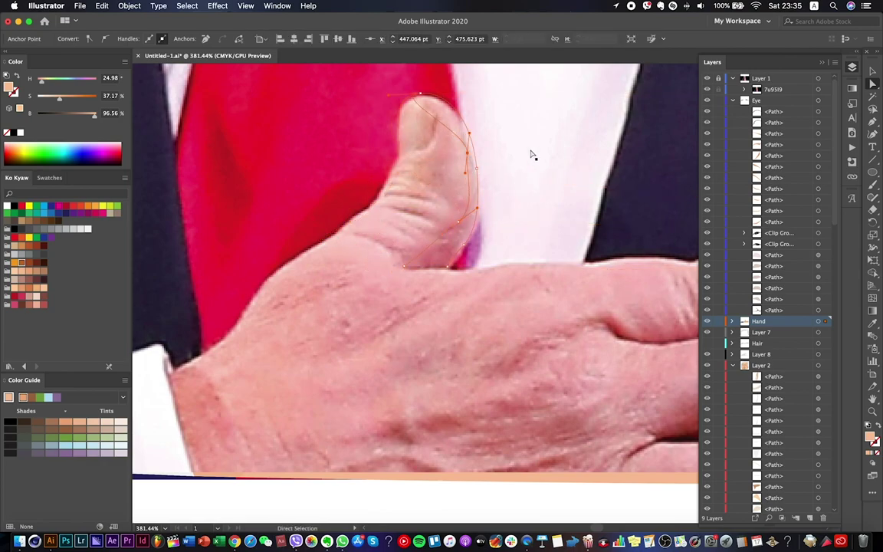
left_click(421, 94)
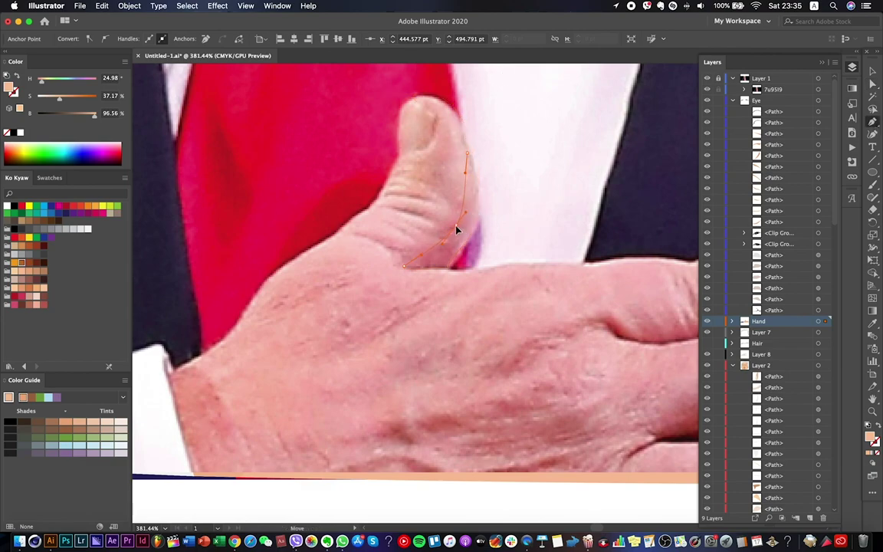
Hide the reference photo and recolor the thumb's edge shadow with the tan sampled from the crease at the thumb's base.
key("super+shift+w")
key("i")
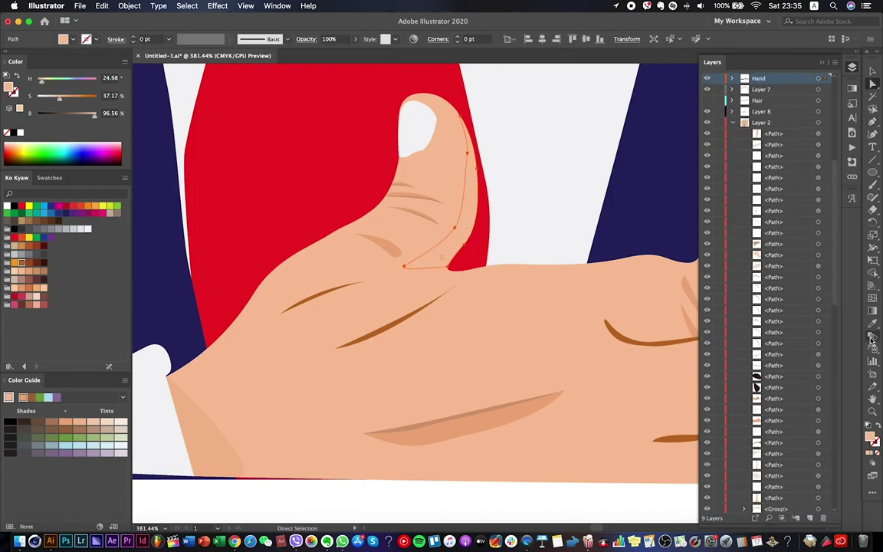
left_click(394, 250)
Draw a thin fold line under the thumb's base starting at the notch and fill it with brown (H 27.34, S 78.62, B 74.38).
key("p")
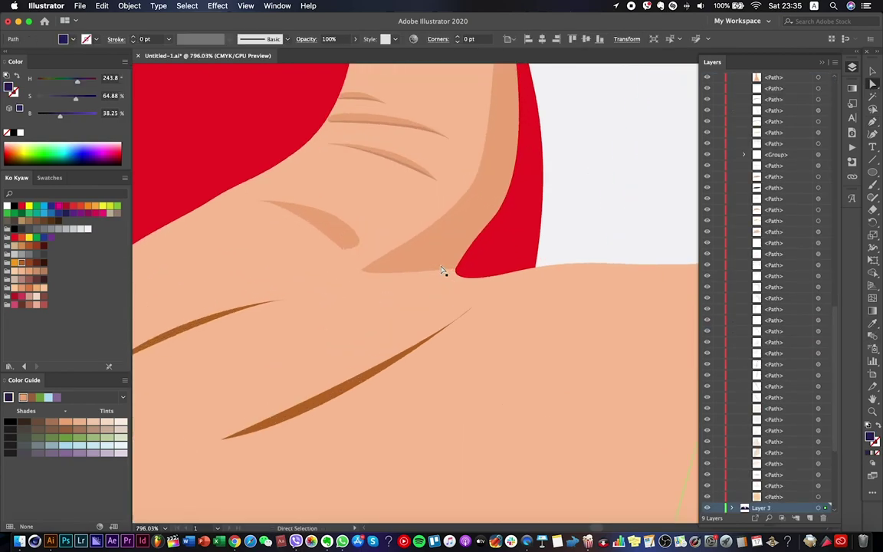
scroll(446, 270, "up", 3)
scroll(426, 277, "up", 2)
left_click(471, 268)
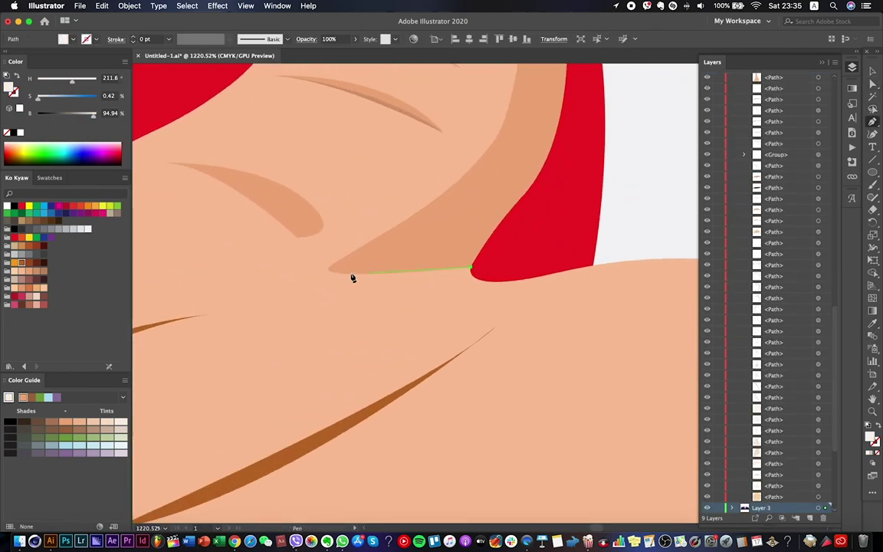
left_click_drag(291, 263, 287, 251)
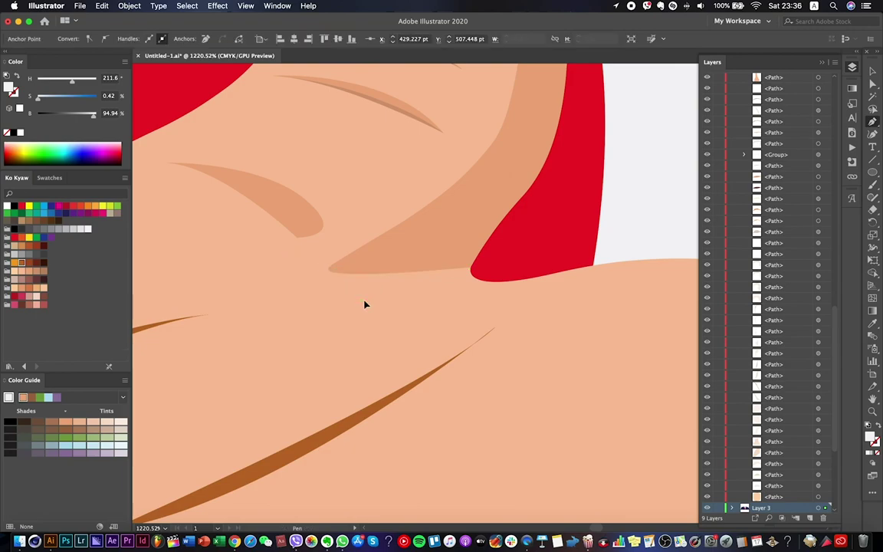
scroll(353, 289, "down", 5)
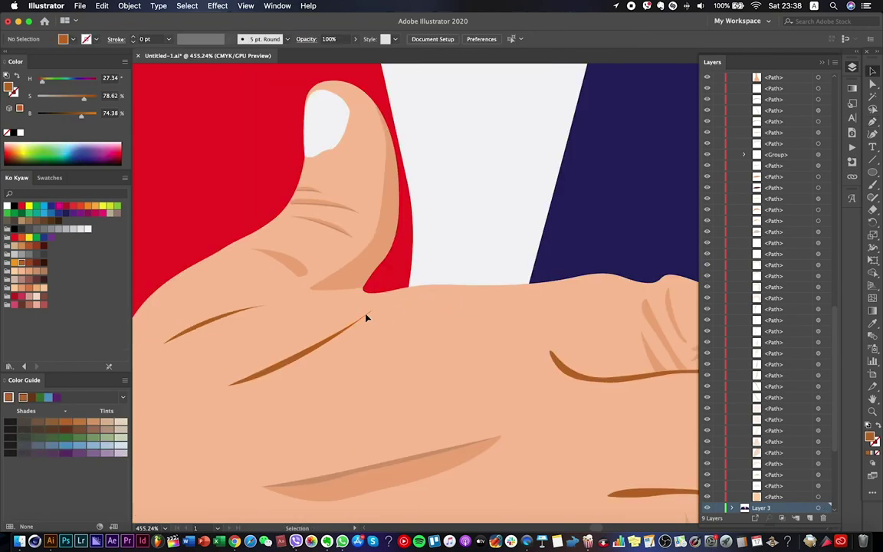
left_click(361, 300, "super")
scroll(347, 294, "down", 10)
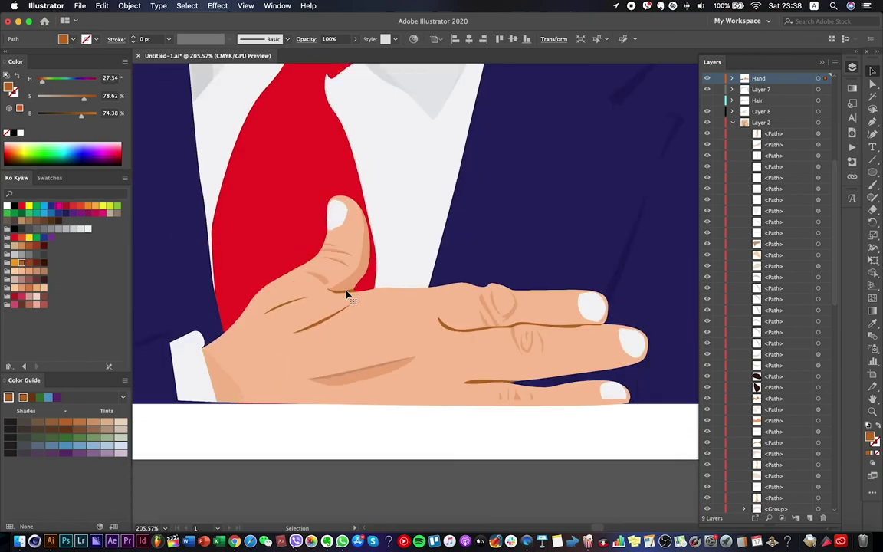
Recolor the forearm sleeve shape a deeper navy with saturation 79 and brightness 36.
left_click(374, 400)
scroll(374, 399, "down", 2)
left_click(319, 354)
scroll(319, 356, "up", 5)
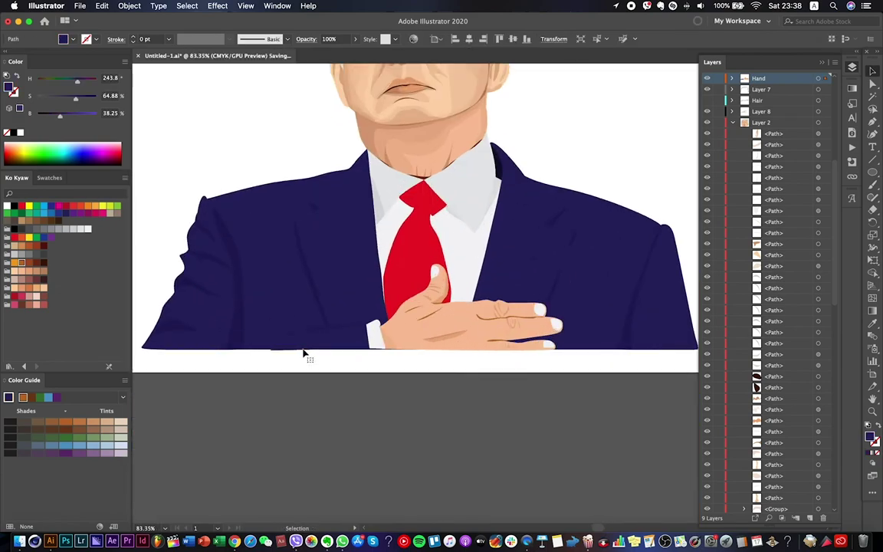
left_click_drag(61, 119, 85, 98)
left_click(294, 429)
scroll(294, 429, "down", 4)
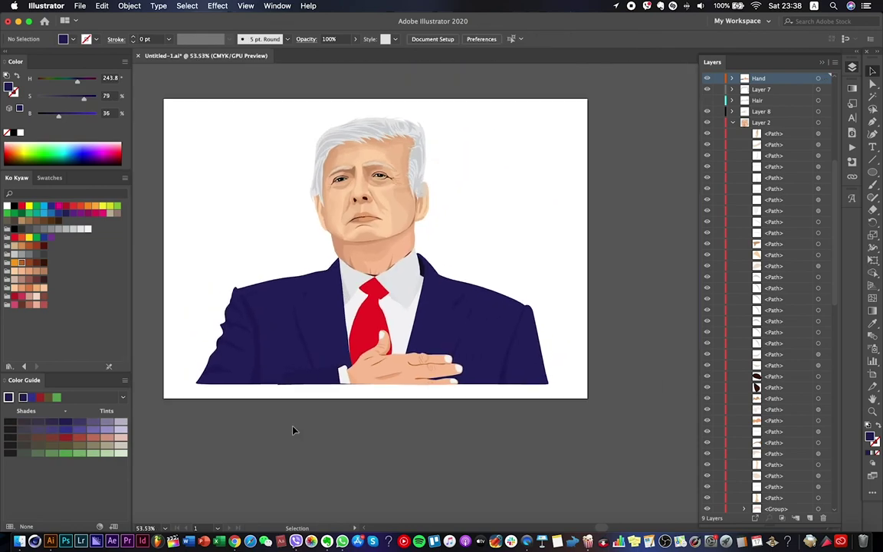
Reshape the forearm sleeve's upper contour by adjusting its anchor points near the elbow bend and the cuff.
scroll(293, 429, "up", 4)
scroll(299, 406, "up", 4)
left_click(326, 221)
key("a")
left_click(274, 221)
left_click_drag(274, 222, 264, 215)
left_click(264, 214)
key("cmd+z")
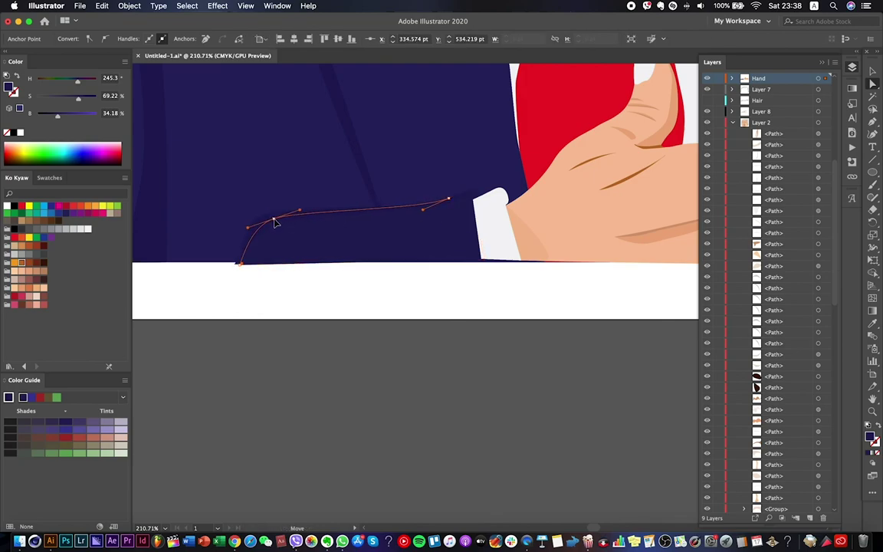
left_click_drag(451, 199, 457, 190)
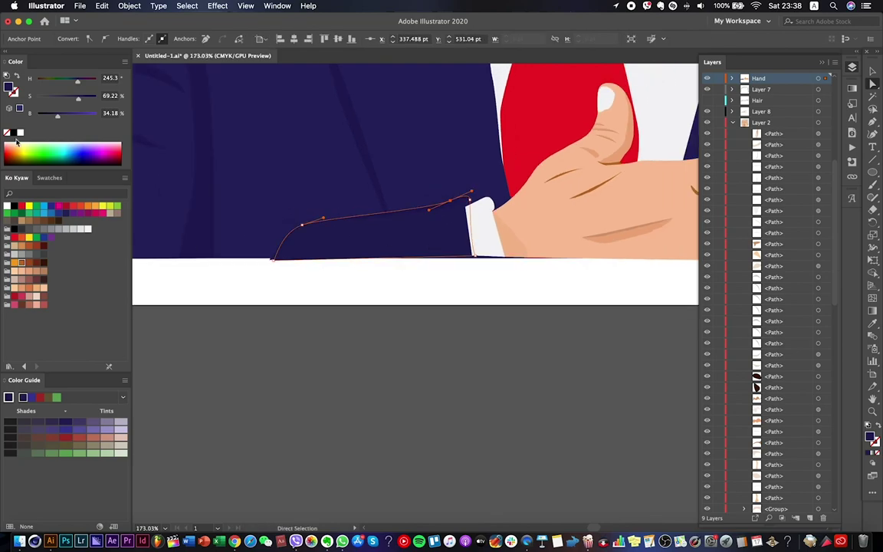
Set the forearm sleeve's brightness to 21 and its opacity to 40%, and save the file.
left_click(304, 380)
key("cmd+0")
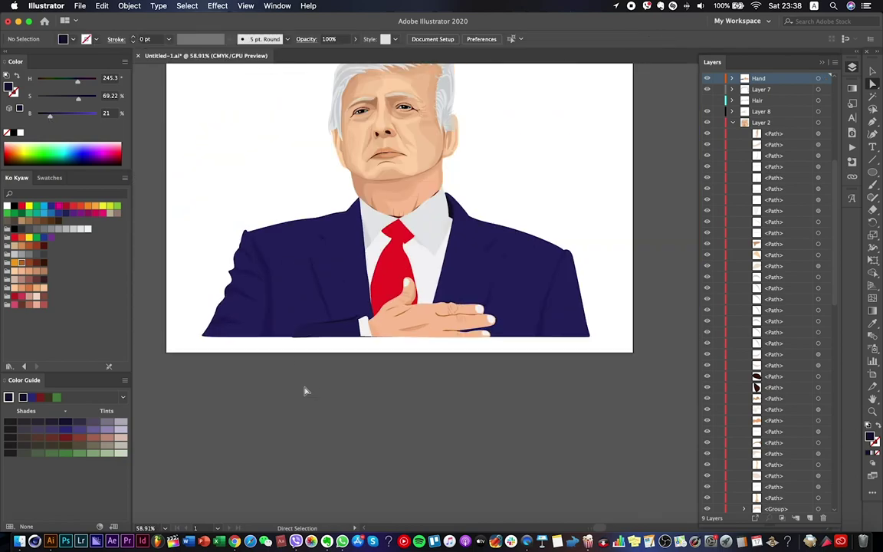
scroll(303, 391, "up", 5)
left_click(424, 203)
key("v")
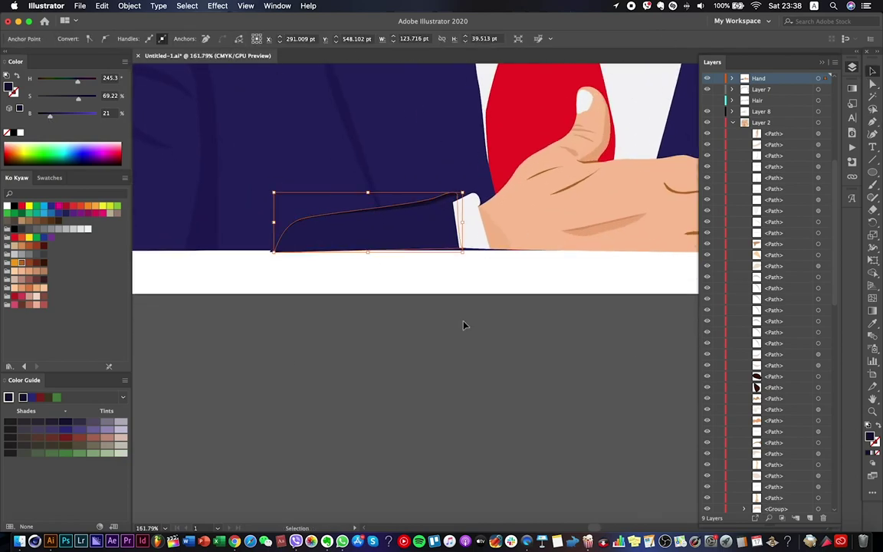
left_click(354, 40)
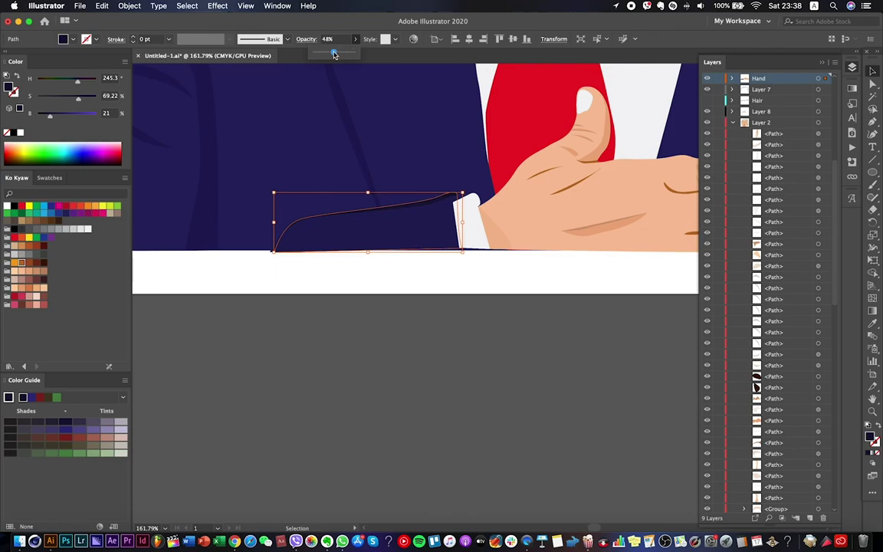
key("cmd+0")
key("cmd+s")
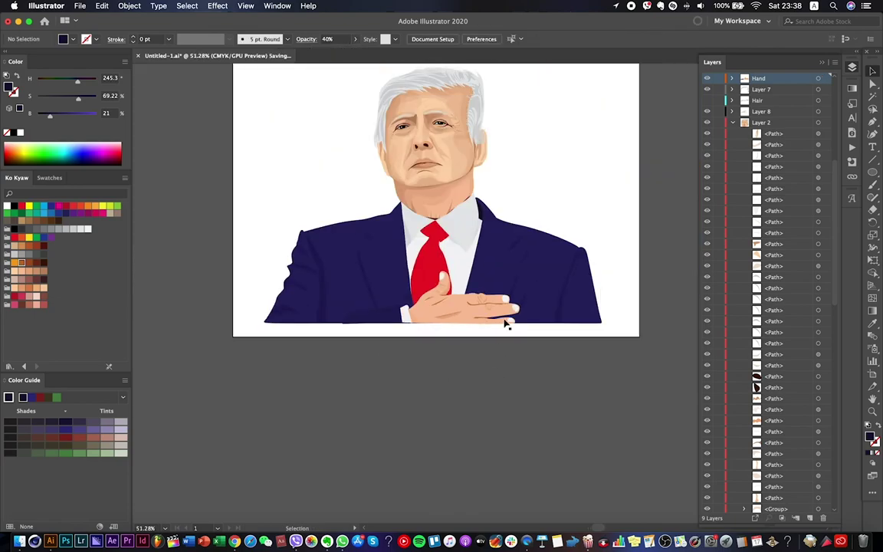
Duplicate the hand outline behind the hand and fill the copy with the jacket's navy (H 243.8, S 64.88, B 38.25).
scroll(507, 321, "up", 3)
left_click(414, 309)
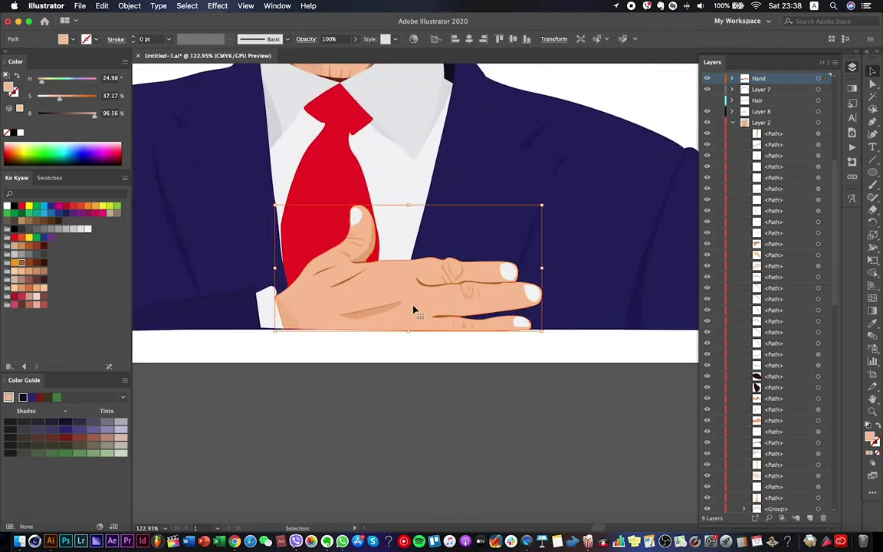
left_click(870, 328)
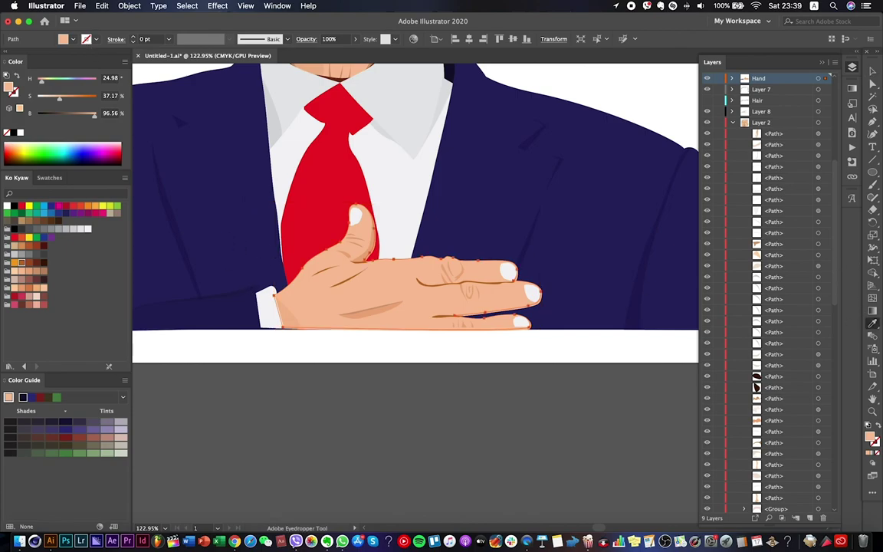
left_click(166, 213)
key("cmd+z")
key("v")
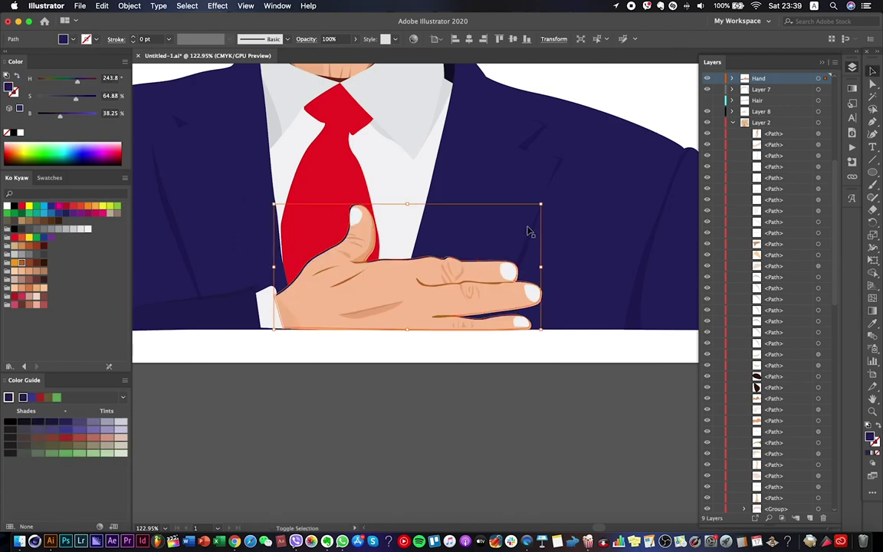
Stretch the navy copy of the hand slightly outward, set its opacity to 10%, and save the file.
left_click_drag(274, 204, 267, 204)
left_click(355, 38)
left_click_drag(355, 52, 329, 57)
key("ctrl+0")
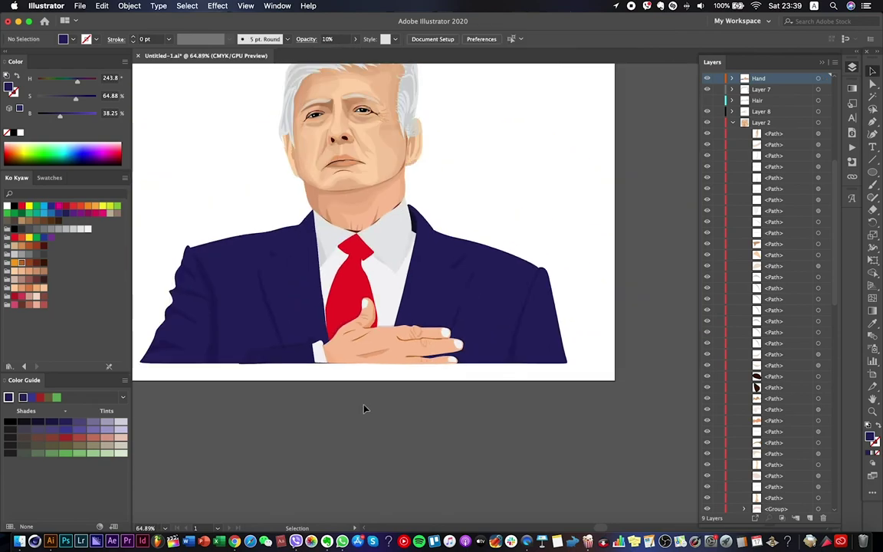
left_click(548, 291)
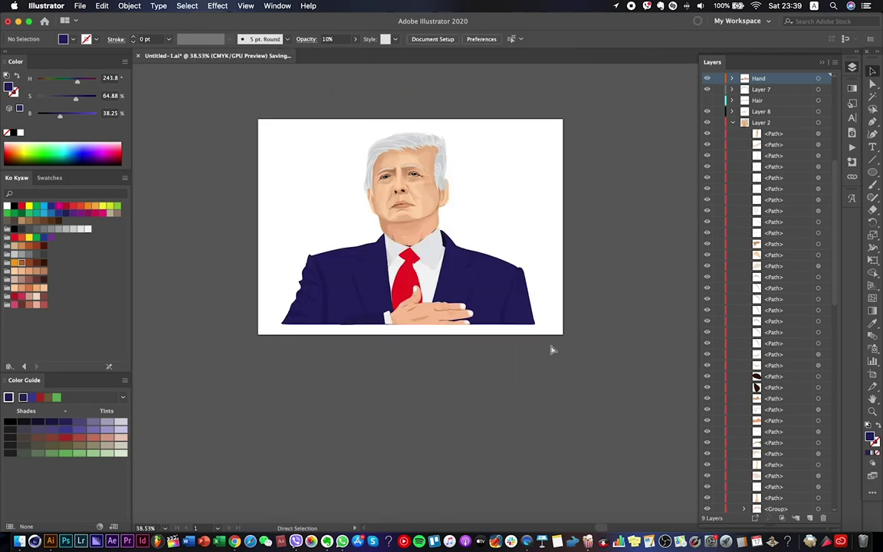
Compare the whole portrait with the reference photo by switching Layer 1 on and off.
scroll(551, 351, "up", 3)
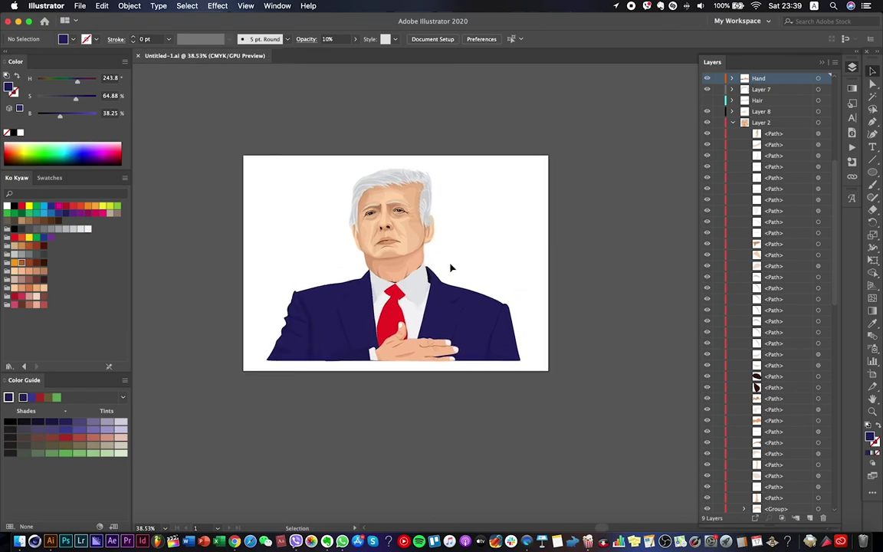
scroll(452, 268, "down", 1)
scroll(774, 83, "up", 5)
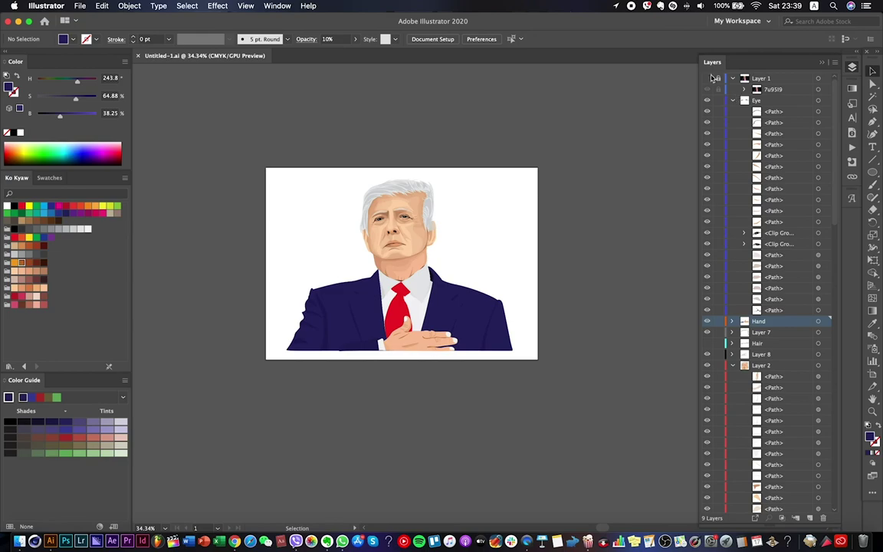
left_click(707, 79)
left_click(706, 79)
left_click(707, 79)
left_click(706, 79)
Set the brightness of the brown shadow under the right-hand eyebrow to 75.
scroll(430, 213, "up", 10)
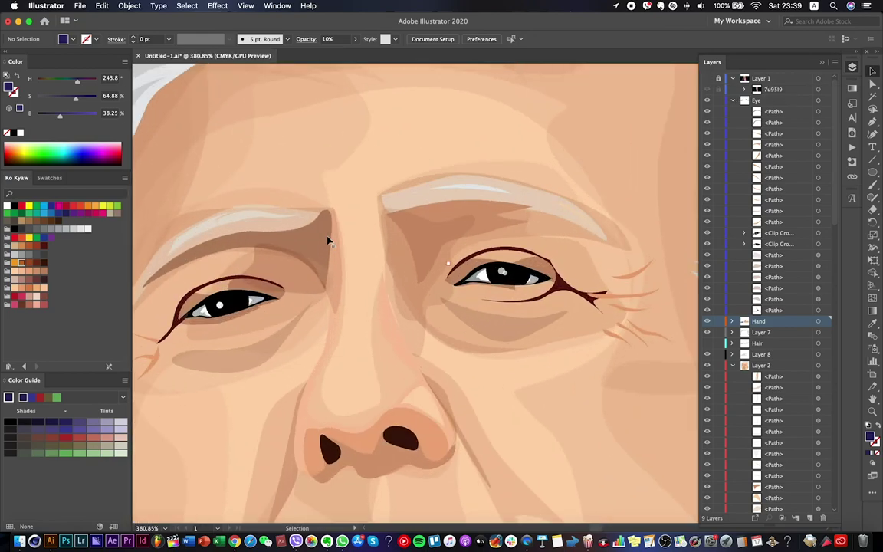
left_click(327, 240)
scroll(411, 233, "down", 5)
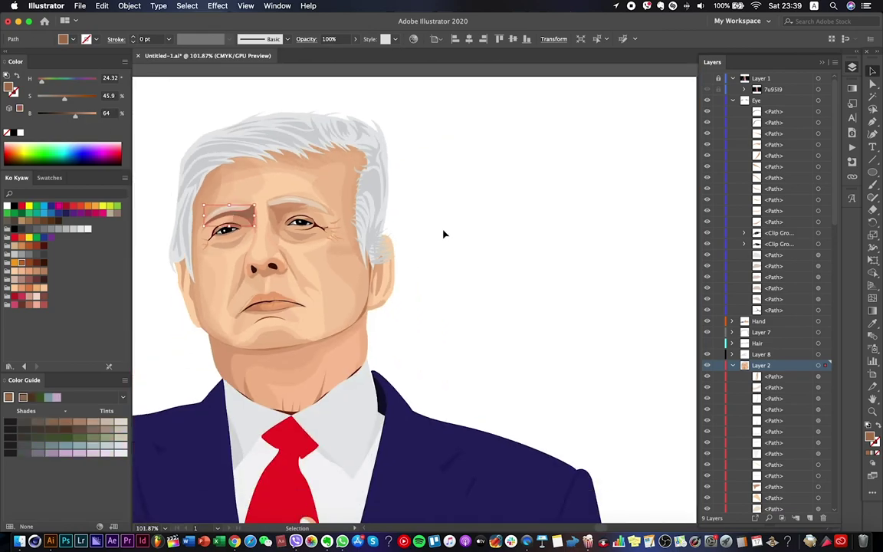
left_click(412, 233)
scroll(412, 233, "up", 4)
left_click(303, 184)
double_click(111, 112)
type("75")
key("Return")
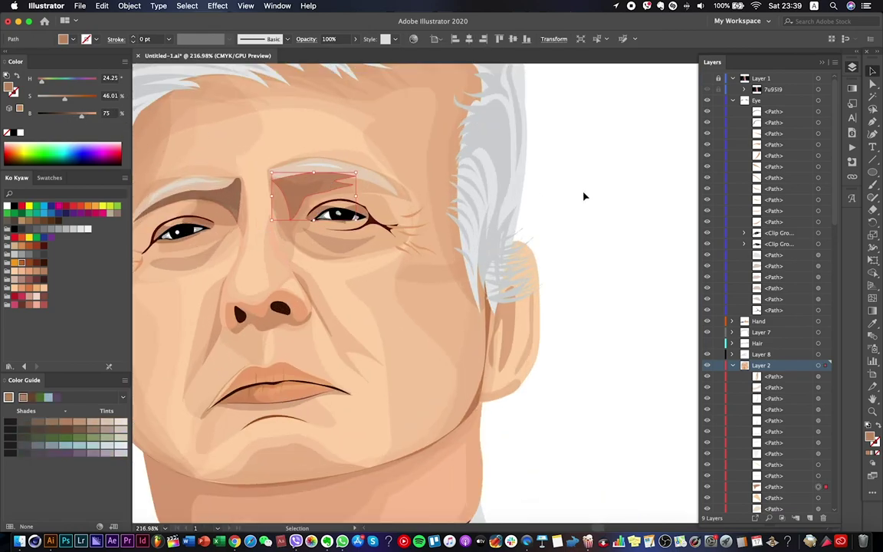
Set the dark red-brown shadow between the nose bridge and right-hand eye to 15% opacity and move it four levels backward.
scroll(260, 192, "up", 3)
left_click(358, 258)
left_click(355, 38)
left_click_drag(315, 54, 321, 54)
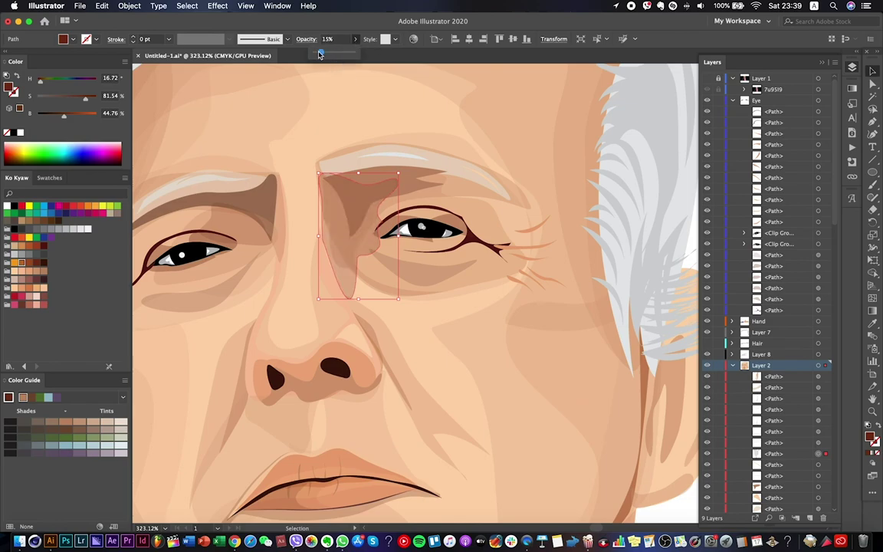
key("super+bracketleft")
key("super+bracketleft")
key("super+bracketleft")
key("super+bracketleft")
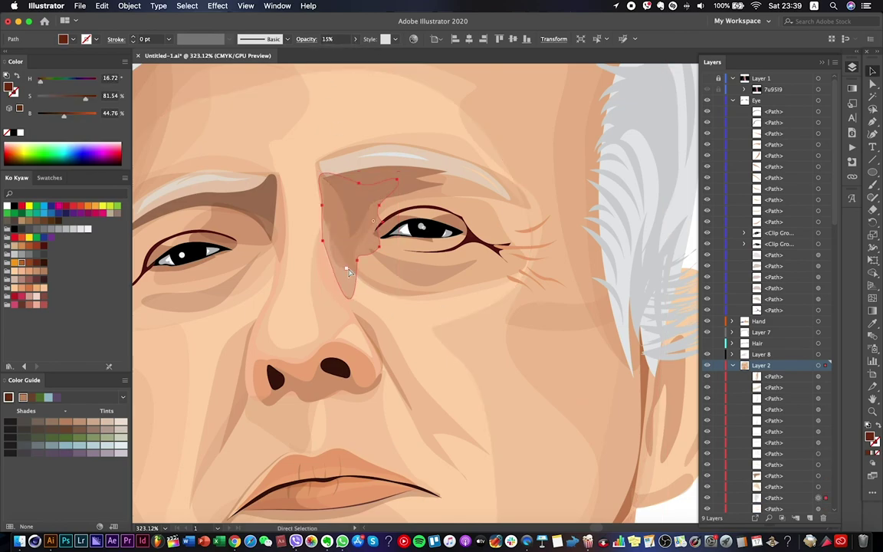
Match the right-hand brow shadow's colour to the left-hand brow shadow, reshape its inner edge beside the nose bridge, and save.
left_click(378, 201)
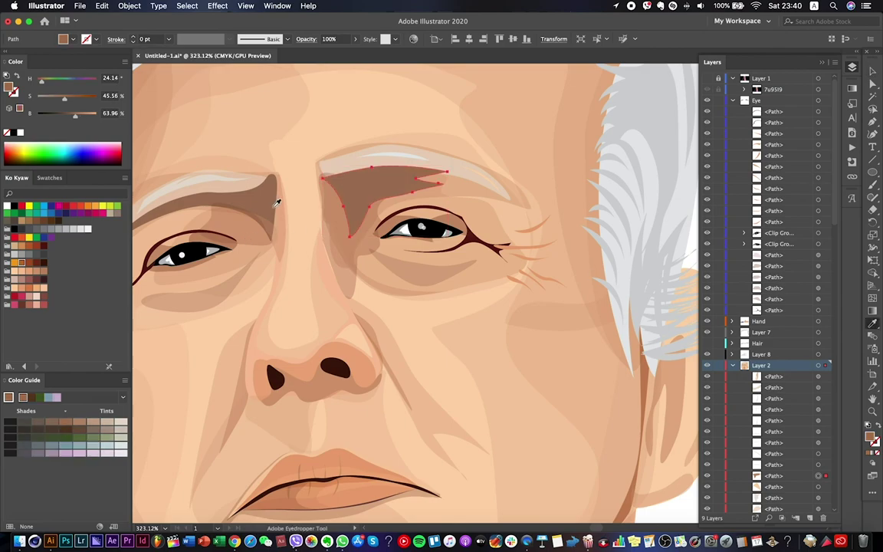
scroll(371, 240, "down", 5)
key("a")
scroll(370, 241, "up", 5)
left_click(357, 254)
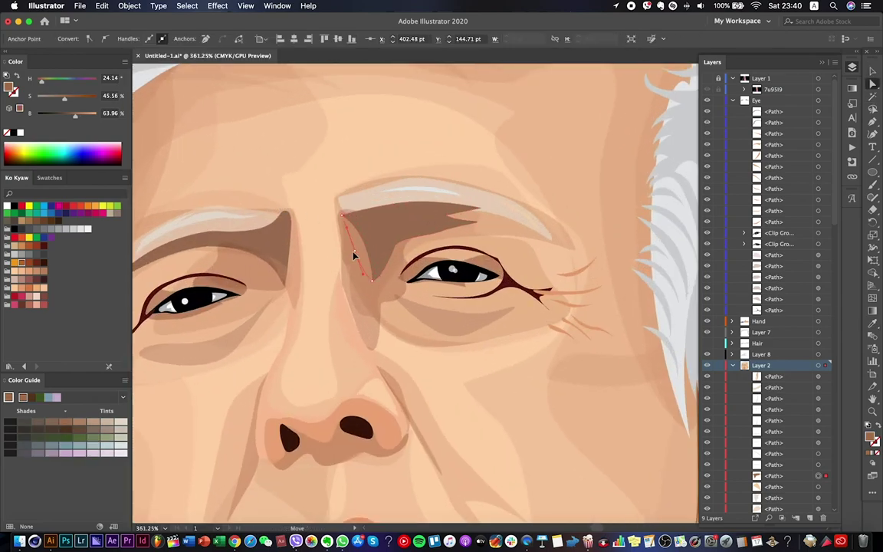
left_click(367, 286)
scroll(360, 282, "down", 5)
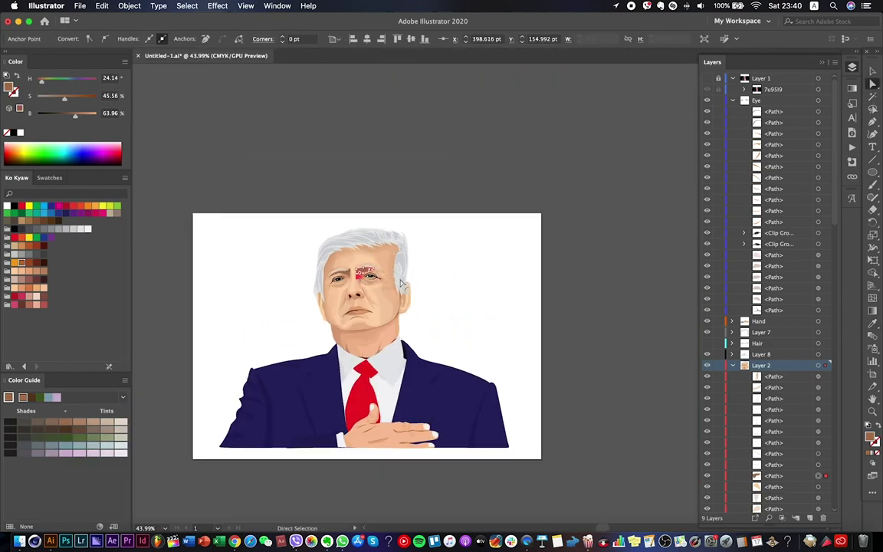
key("super+s")
Reshape the lower contour of the right-hand brow shadow into an arch above the eye, and save the file.
scroll(399, 265, "up", 4)
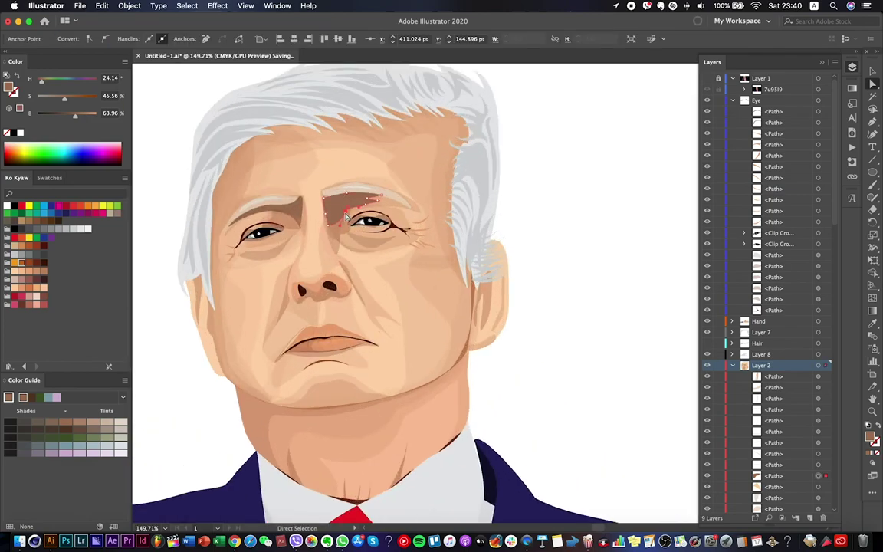
scroll(342, 228, "down", 5)
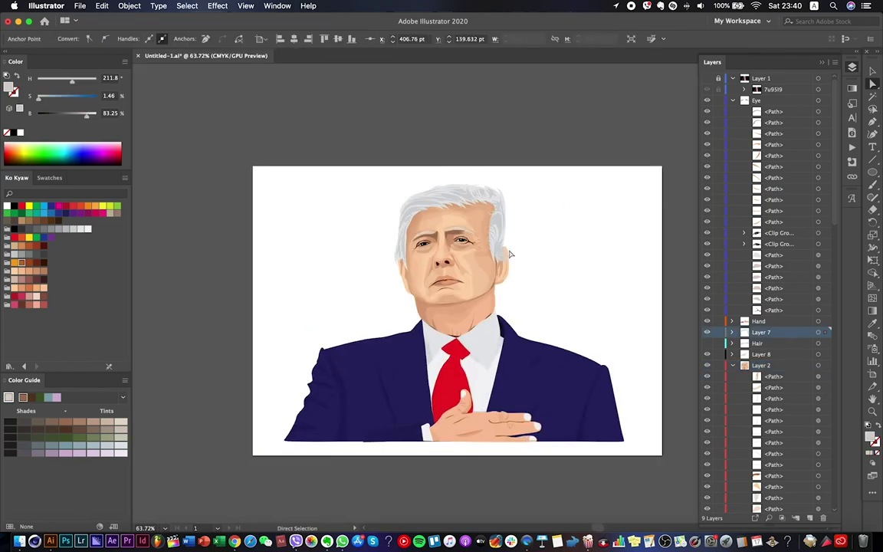
scroll(525, 254, "up", 6)
left_click(425, 234)
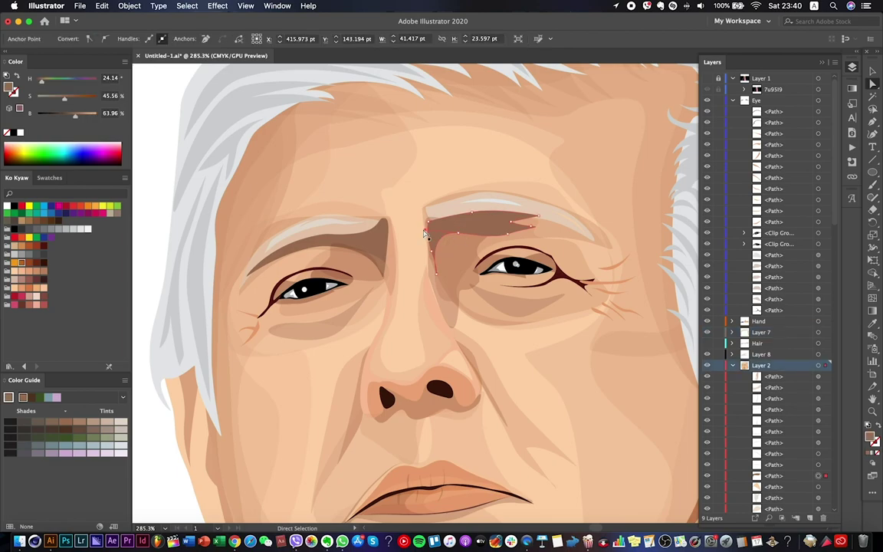
left_click(474, 243)
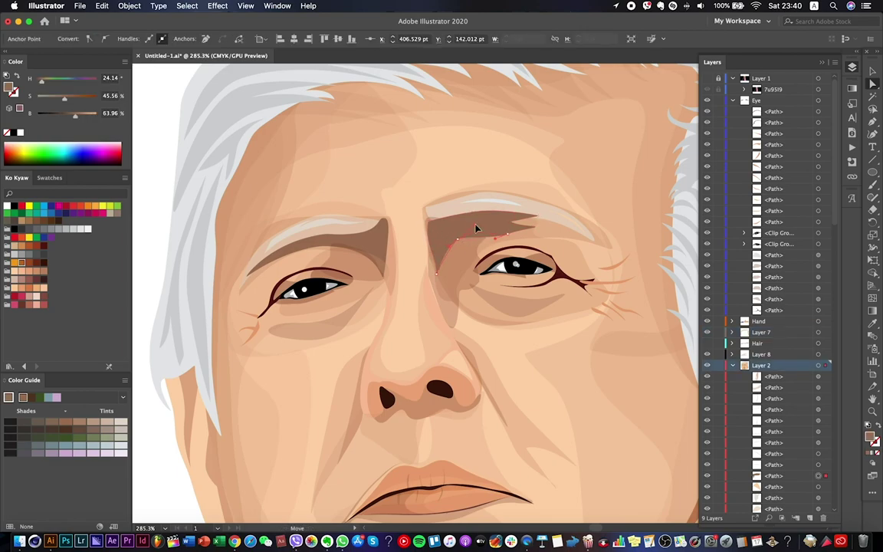
scroll(490, 222, "down", 6)
key("ctrl+s")
Round the inner corner of the right-hand brow shadow with curve handles to mirror the opposite brow, and save the file.
scroll(567, 265, "up", 5)
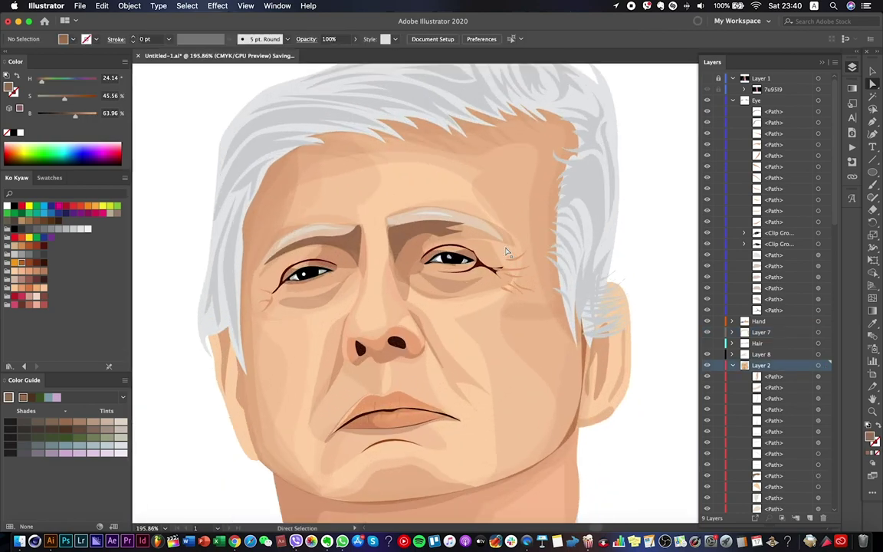
scroll(408, 241, "up", 4)
key("p")
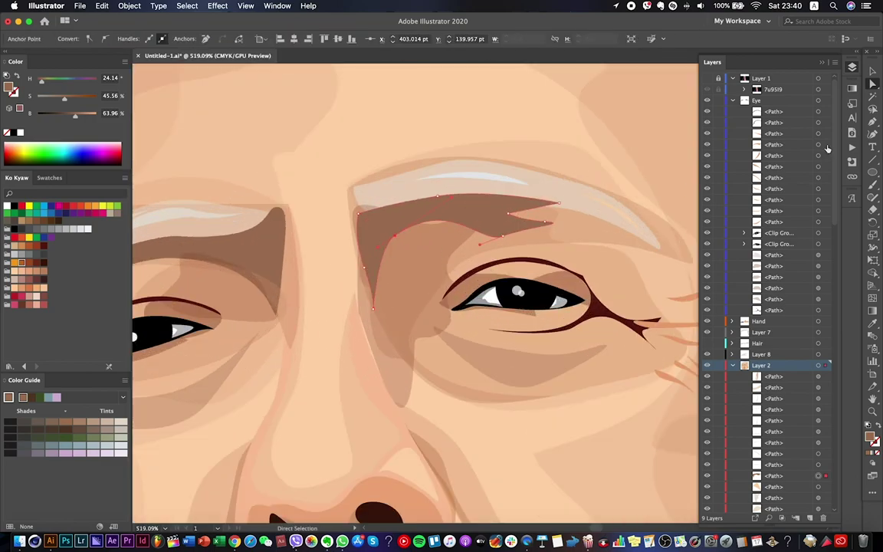
key("a")
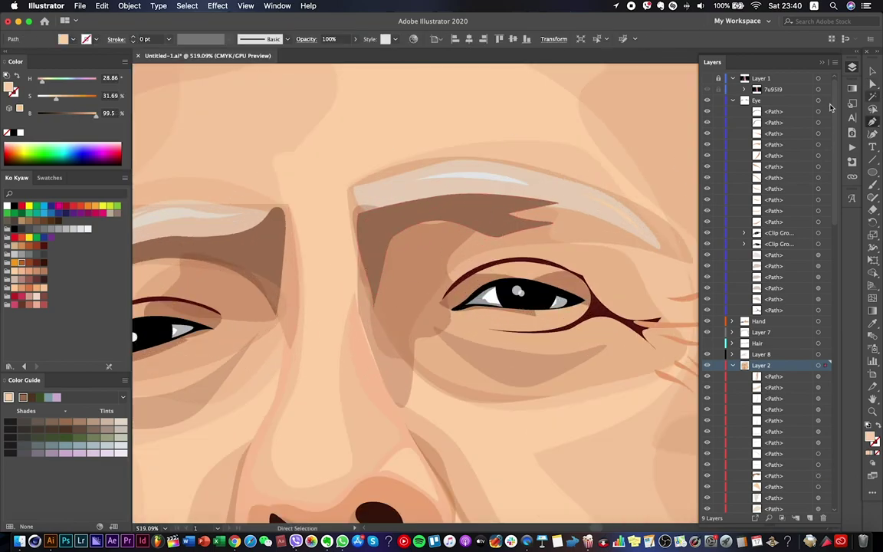
left_click(361, 219)
left_click(364, 222)
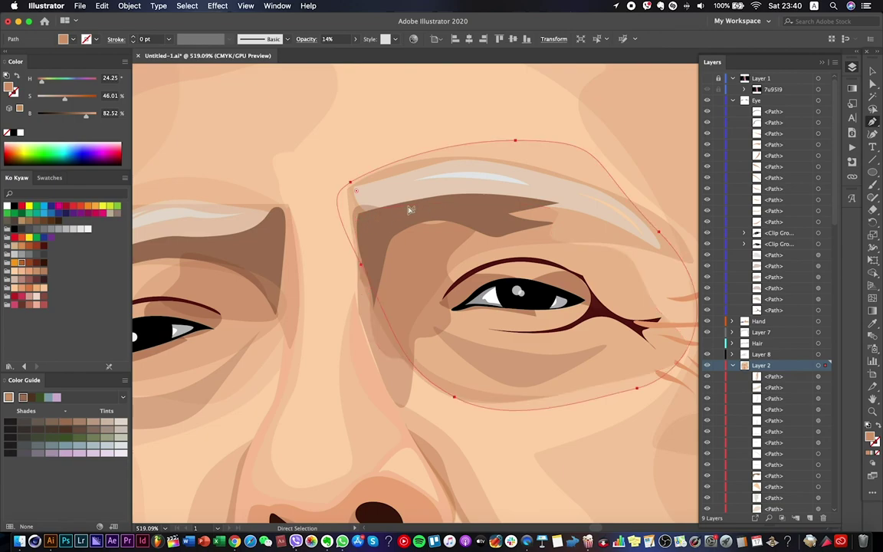
left_click(368, 222)
left_click(366, 223)
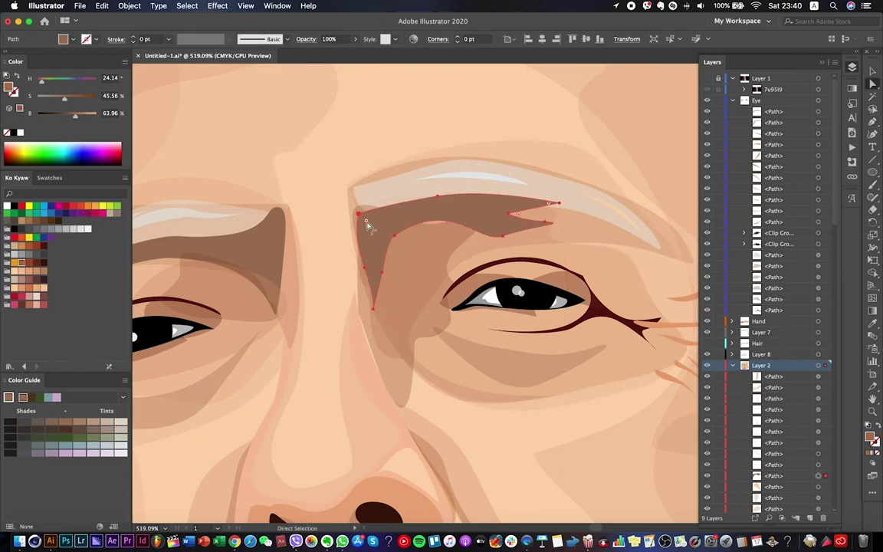
key("p")
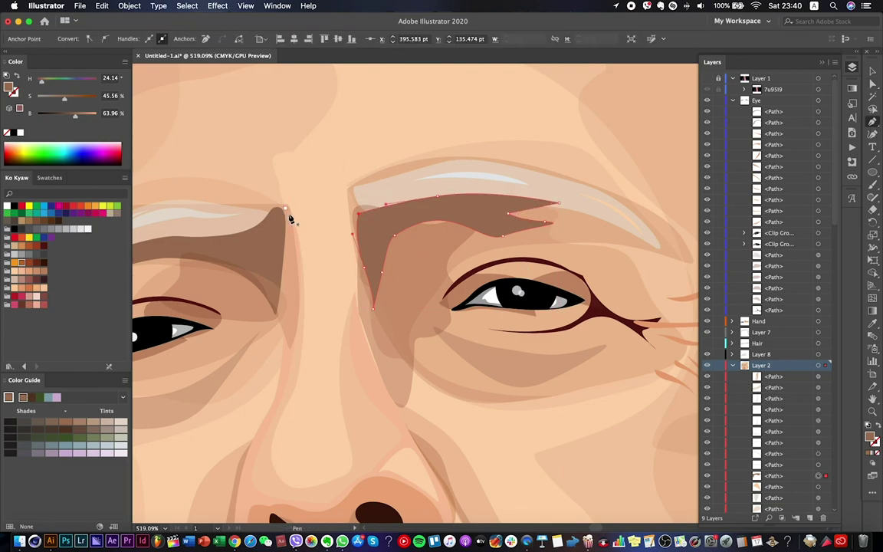
scroll(365, 208, "down", 10)
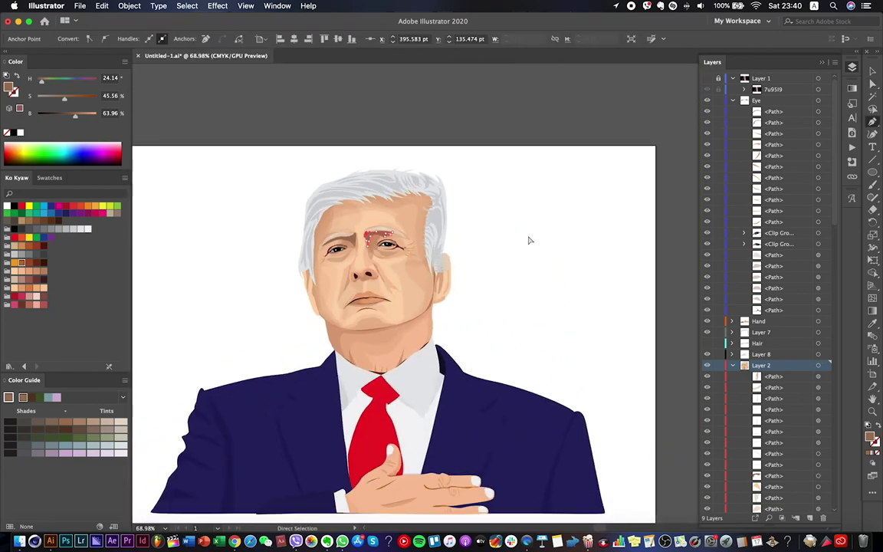
key("super+shift+a")
key("super+s")
scroll(512, 230, "down", 3)
Reshape the red-brown nose-side shadow by moving its anchor points near the inner eye corner and curving its lower tip.
scroll(512, 230, "up", 8)
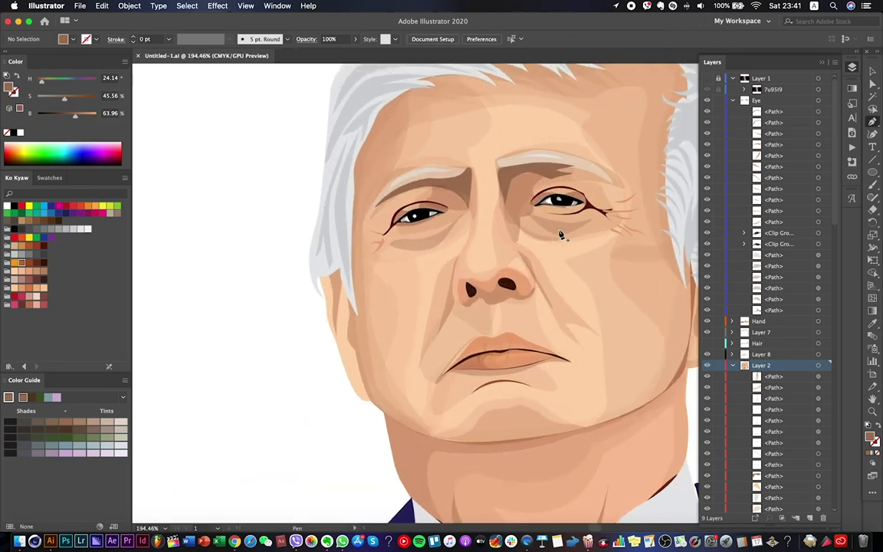
key("a")
left_click(506, 201)
scroll(532, 205, "up", 3)
left_click(474, 196)
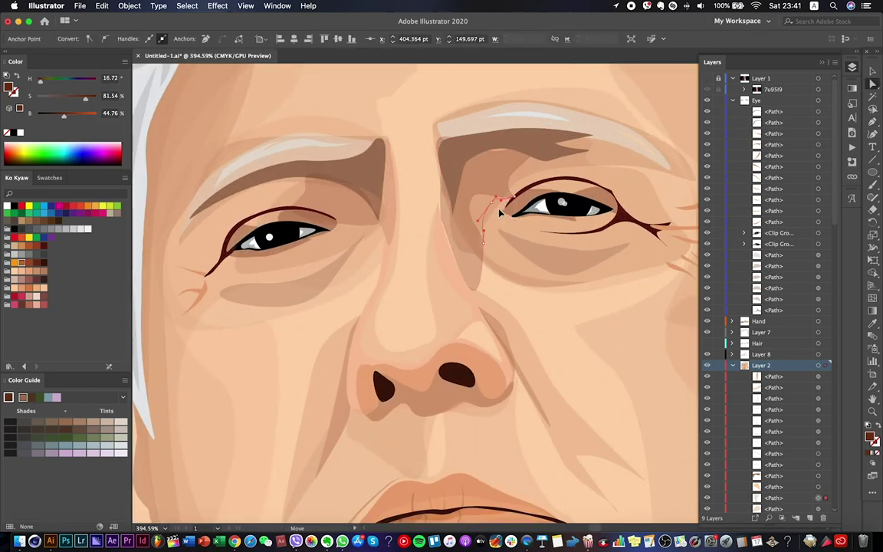
left_click_drag(486, 236, 478, 181)
left_click_drag(485, 246, 475, 247)
left_click_drag(473, 375, 487, 355)
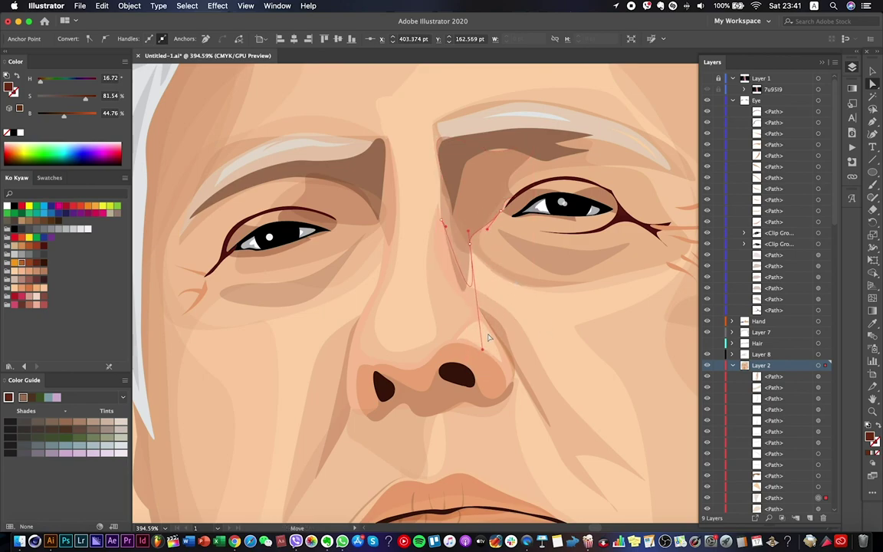
Refine the red-brown shadow's curve around the inner eye corner and toward the upper eyelid, and save the file.
left_click(512, 198)
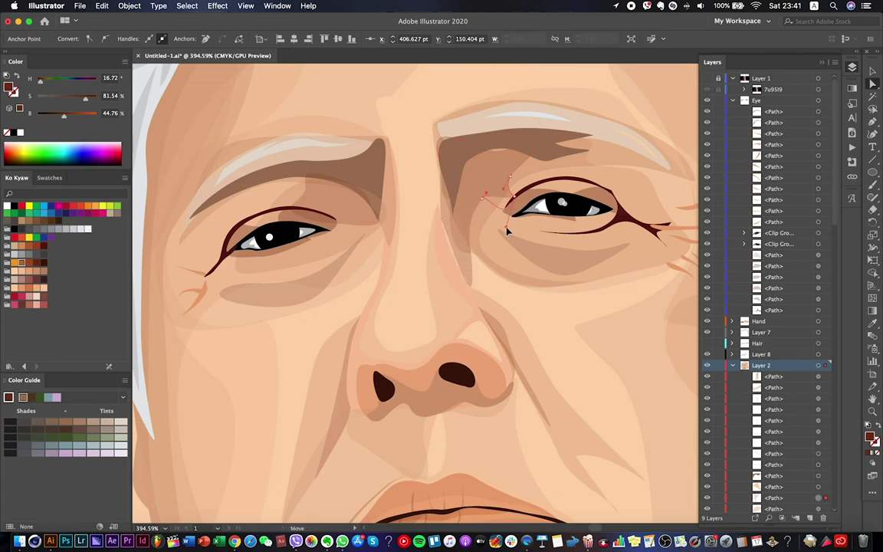
left_click(580, 154)
left_click(535, 193)
scroll(586, 256, "down", 10, "alt")
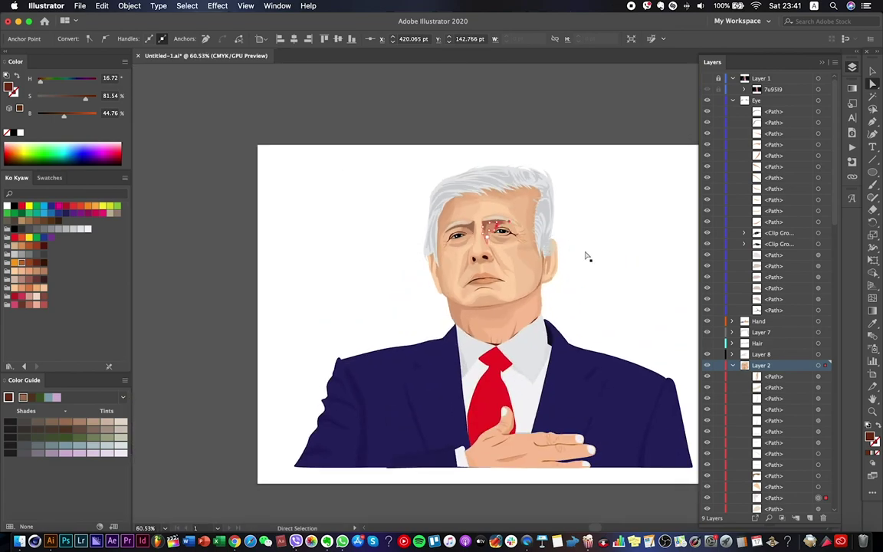
left_click(601, 254)
key("ctrl+s")
Touch up the translucent light-brown shading around the right-hand eye and nose bridge, and save the file.
scroll(601, 255, "up", 5, "alt")
scroll(521, 262, "up", 3, "alt")
left_click(479, 221)
left_click(423, 227)
scroll(486, 258, "down", 5, "alt")
key("v")
left_click(486, 259)
scroll(553, 268, "down", 3, "alt")
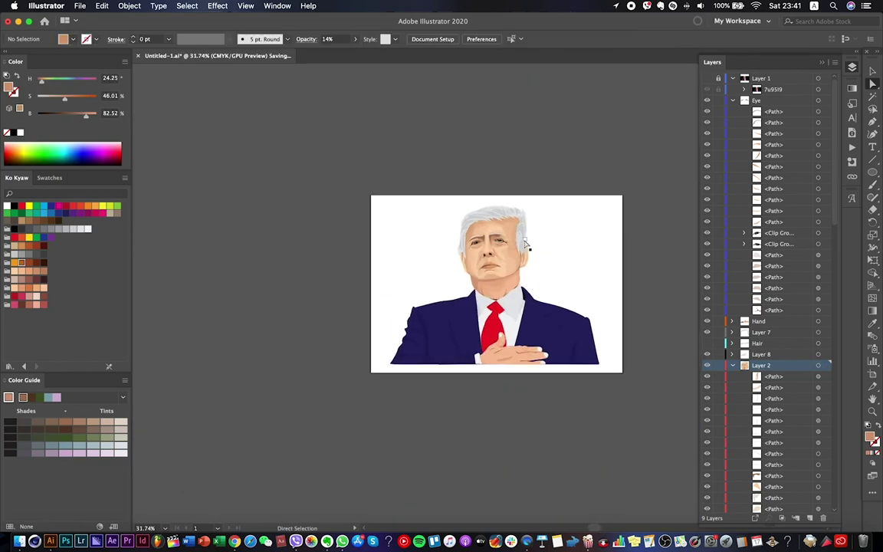
scroll(526, 246, "up", 6, "alt")
left_click(496, 208)
left_click(627, 259)
scroll(627, 261, "down", 5, "alt")
key("ctrl+s")
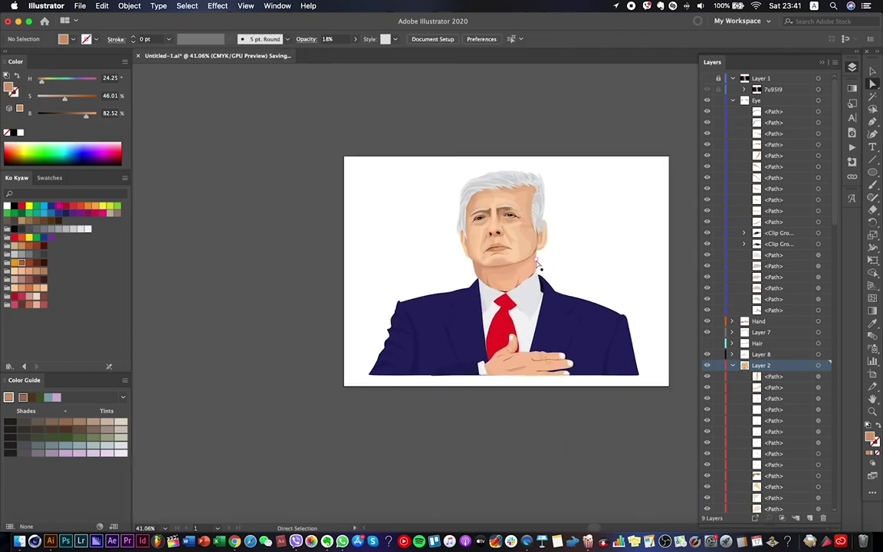
Check the updated eye shading against the reference photo by toggling the visibility of Layer 1.
scroll(538, 265, "up", 2, "alt")
scroll(634, 279, "right", 2)
left_click(706, 78)
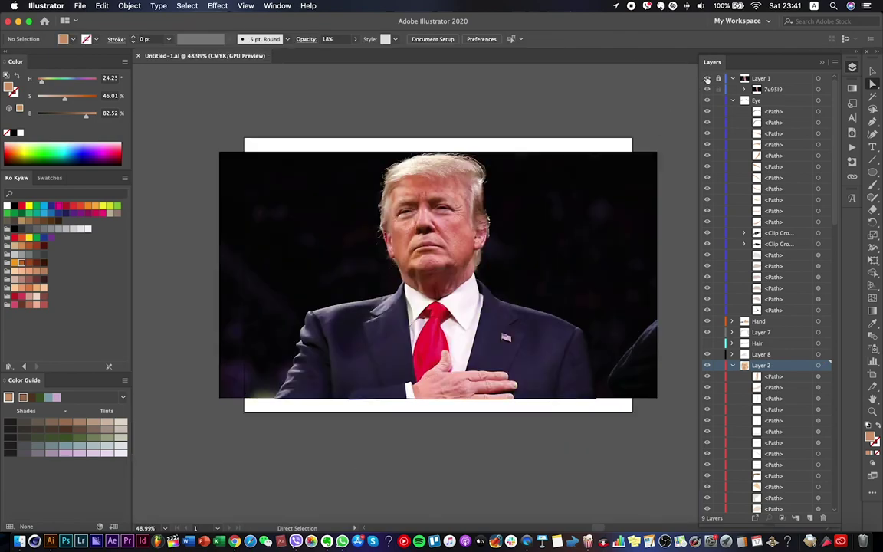
left_click(707, 78)
left_click(707, 78)
left_click(706, 79)
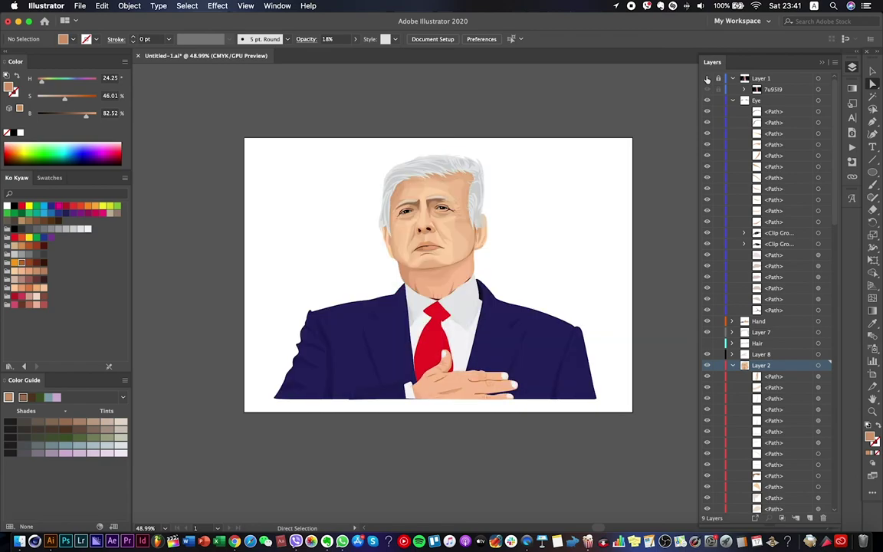
Reshape the translucent cheek shading below the right-hand eye by moving its inner anchor toward the nose and rounding the curve.
scroll(460, 233, "up", 10, "alt")
left_click(468, 229)
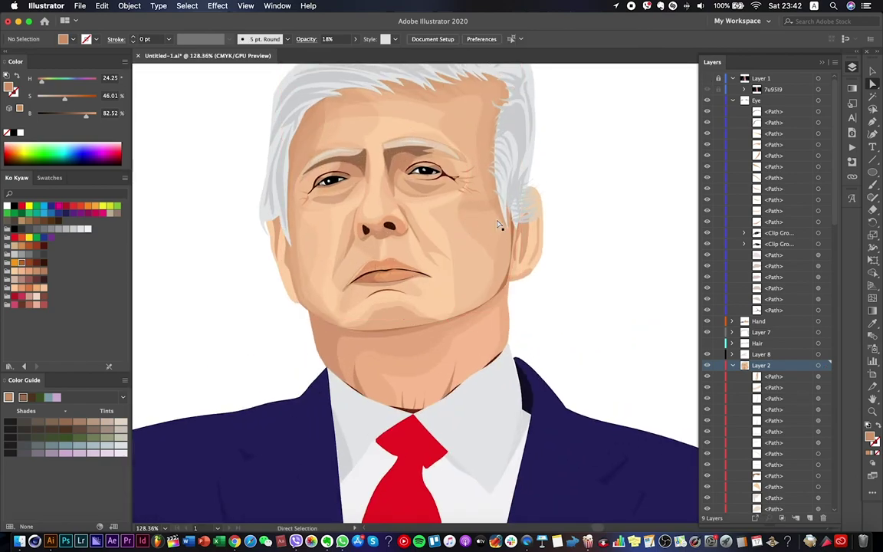
key("super+shift+a")
key("a")
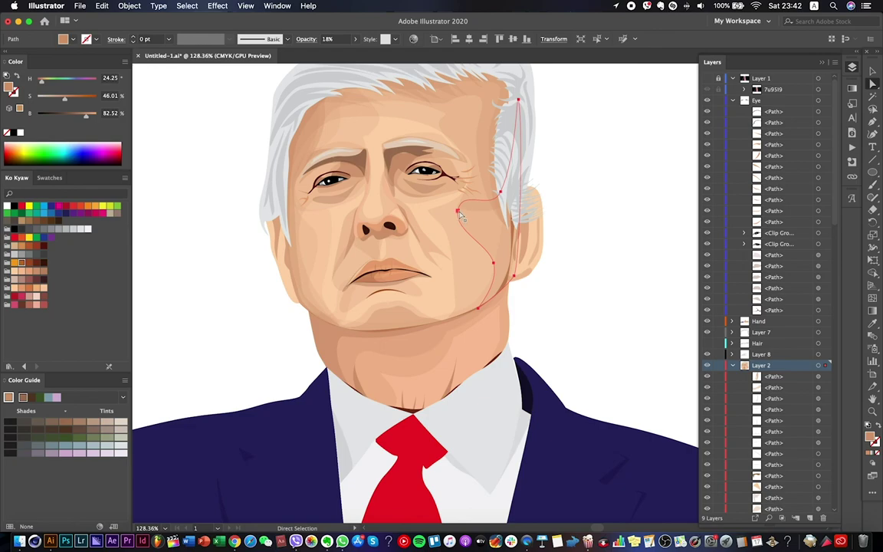
left_click(445, 217)
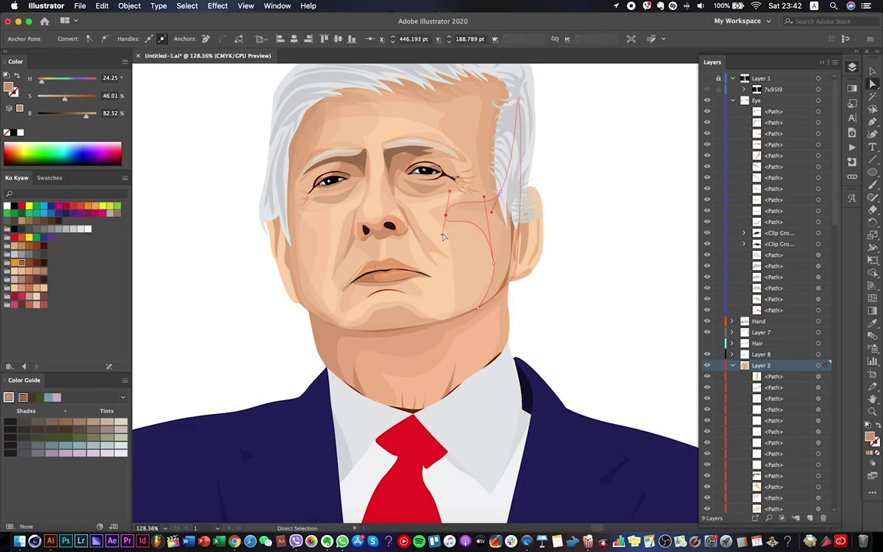
left_click(646, 257)
scroll(647, 260, "down", 10, "alt")
scroll(537, 253, "up", 12)
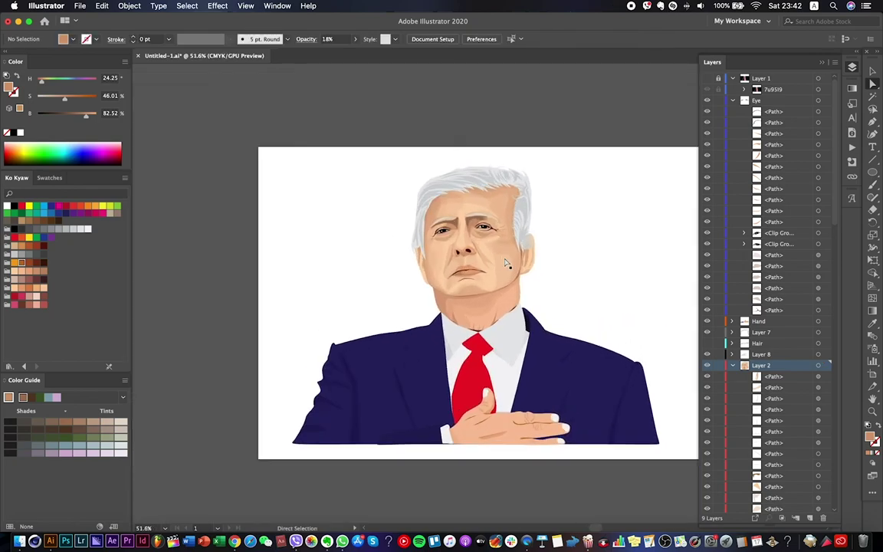
Move the anchors of the shading between the right-hand cheek and jaw to reshape its inner edge, and save the file.
left_click(469, 226)
left_click_drag(539, 199, 494, 349)
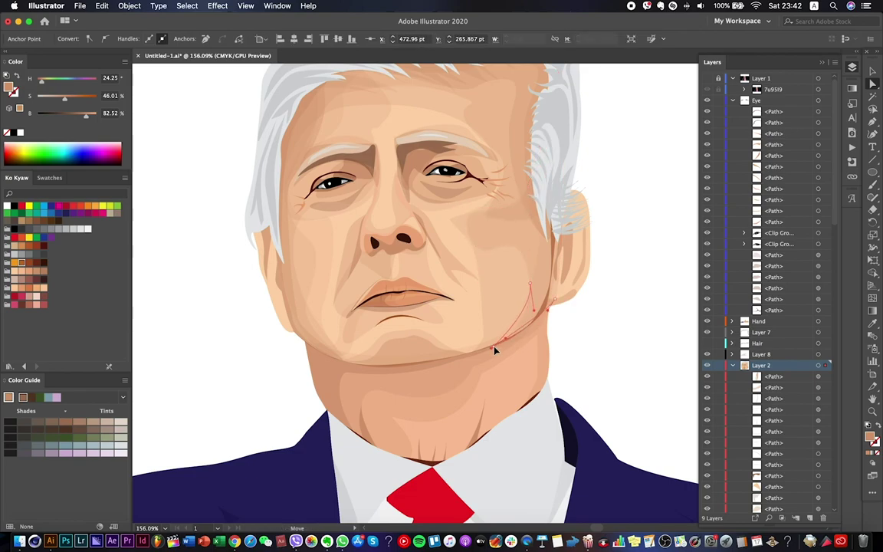
left_click_drag(529, 296, 518, 292)
left_click_drag(519, 203, 512, 217)
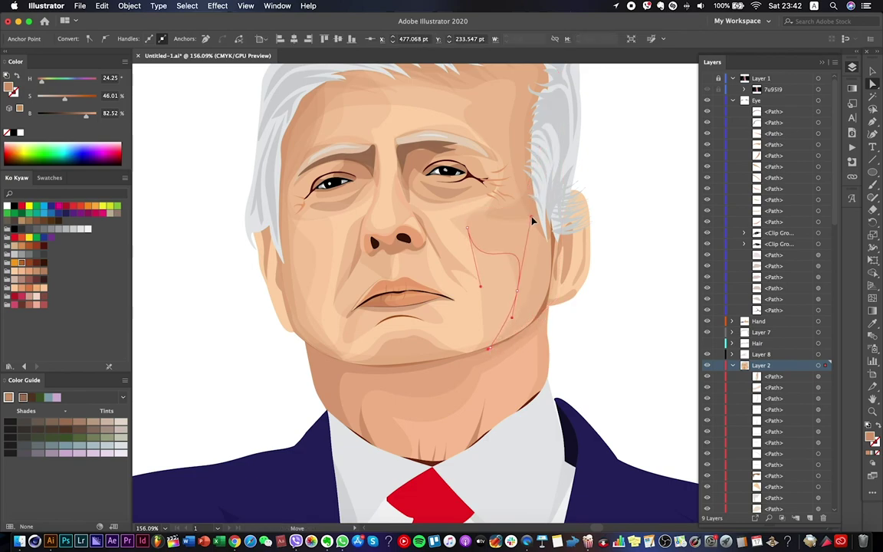
left_click(615, 280)
scroll(646, 285, "down", 8)
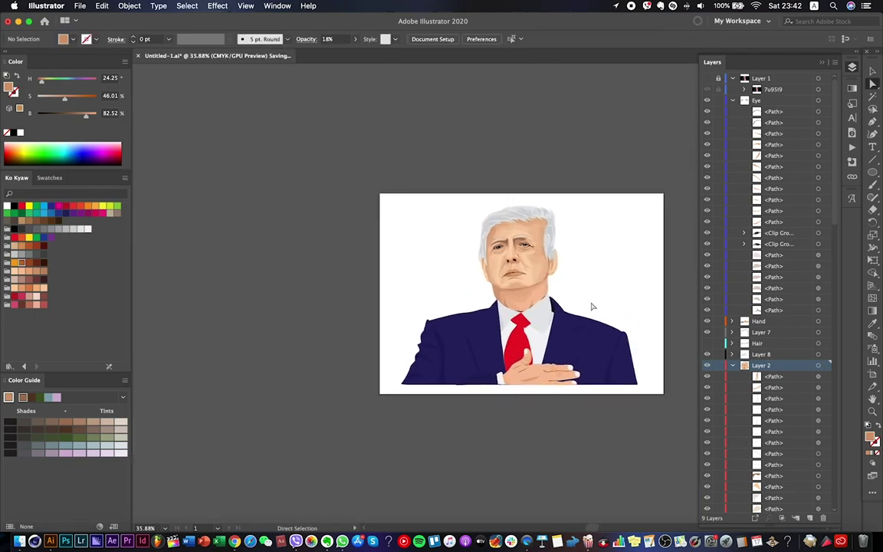
Adjust the lower cheek anchors of the large face shadow beside the mouth for a smoother edge, and save the file.
scroll(546, 263, "up", 4)
left_click(524, 315)
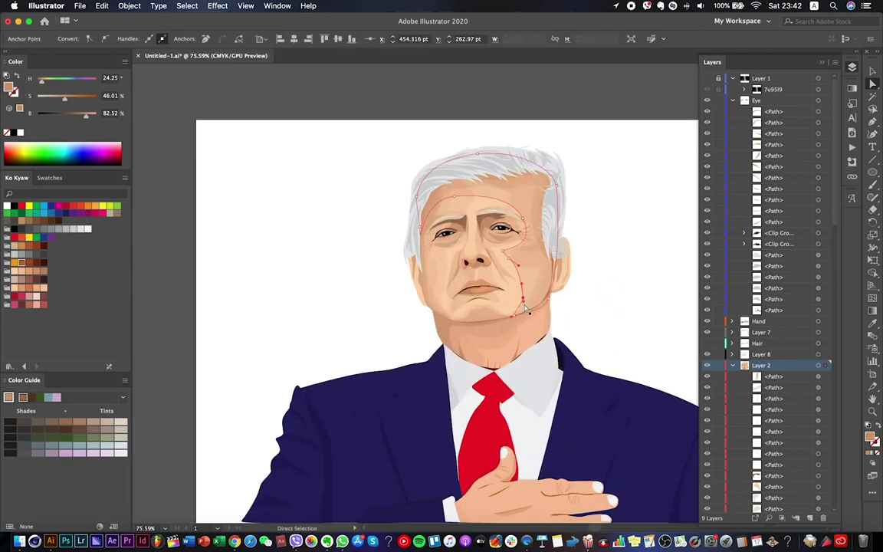
left_click(509, 264)
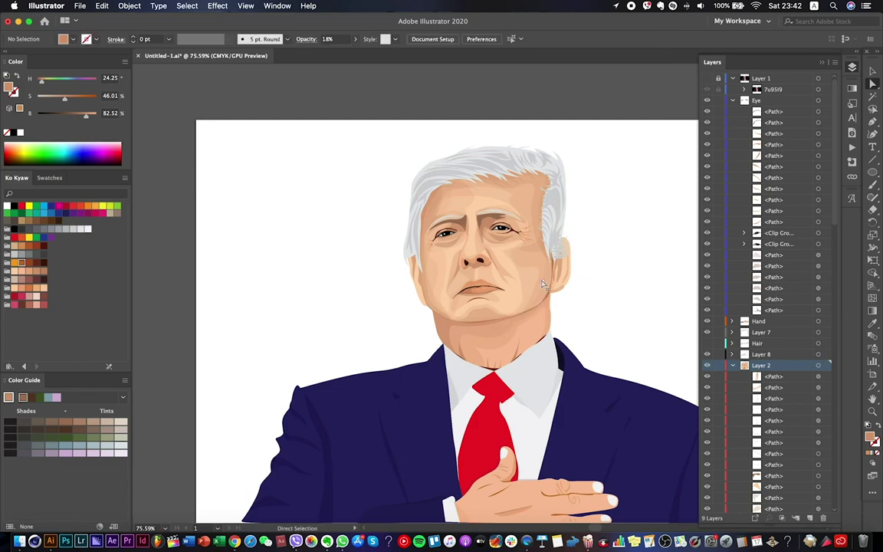
left_click(511, 270)
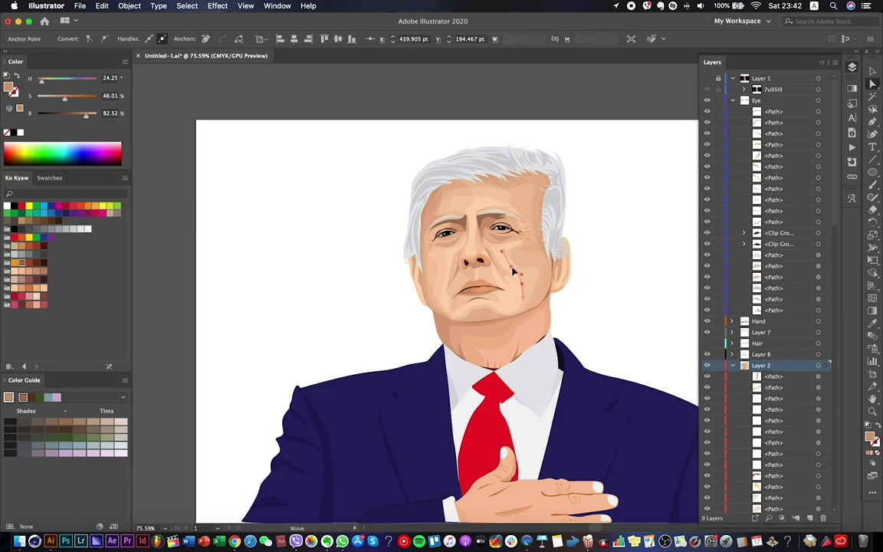
left_click(627, 300)
scroll(627, 300, "down", 6)
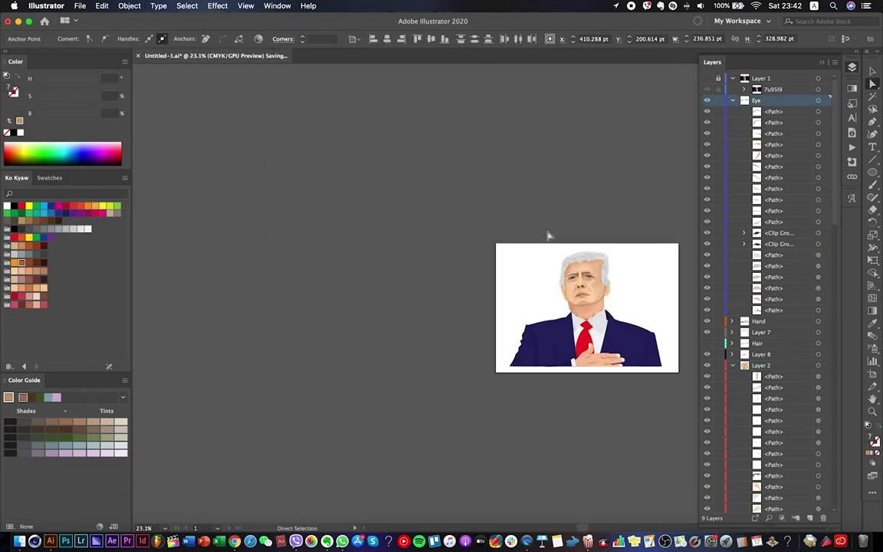
scroll(548, 234, "right", 3)
scroll(580, 224, "up", 3)
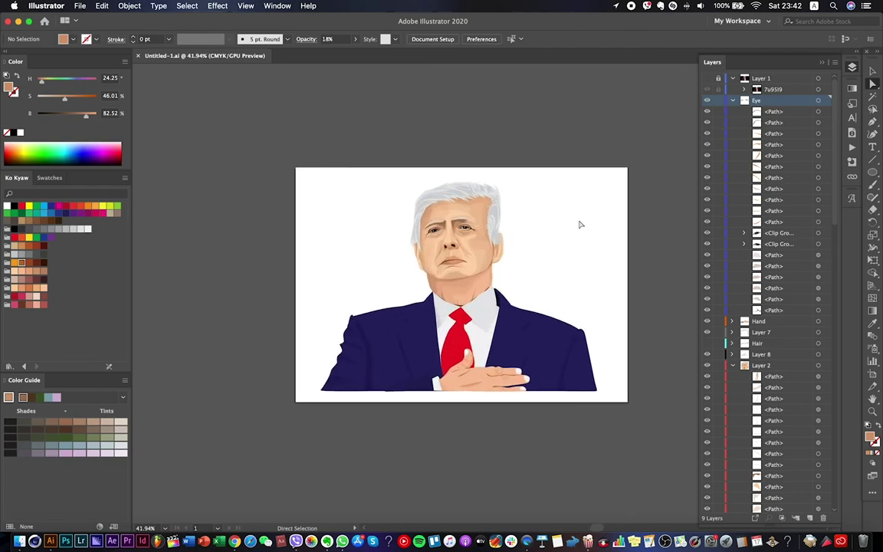
Compare the cheek shading with the reference photo by toggling the visibility of Layer 1.
left_click(708, 80)
left_click(710, 79)
left_click(709, 80)
left_click(710, 80)
left_click(710, 79)
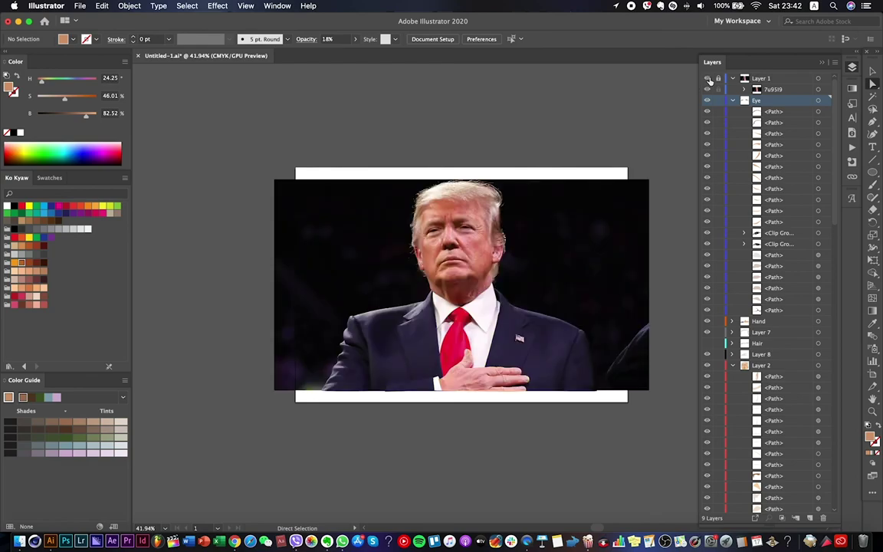
left_click(710, 80)
left_click(709, 80)
left_click(710, 80)
Reshape the edge of the translucent shading at the left-hand temple and forehead by adjusting its anchor points.
scroll(432, 222, "up", 6)
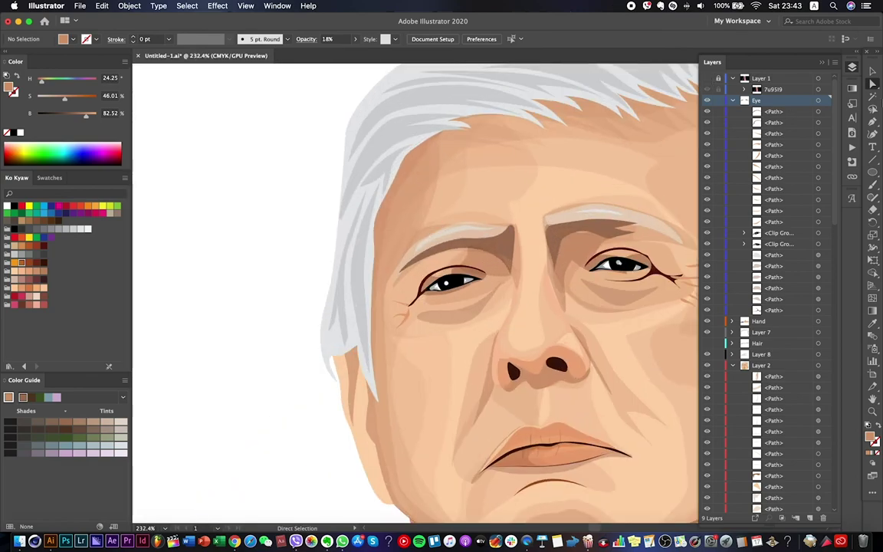
left_click(400, 193)
key("p")
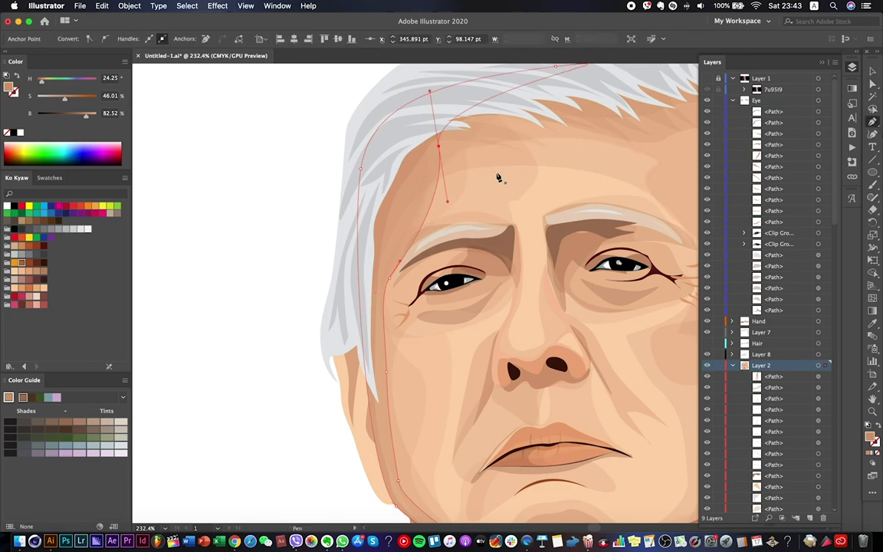
left_click(426, 203, "super")
left_click_drag(420, 155, 381, 137)
left_click(402, 252)
left_click_drag(402, 252, 384, 186)
key("super+shift+a")
Refine the second temple shading's curve between the left-hand eyebrow and hairline, and save the file.
left_click(417, 204, "super")
left_click(422, 207)
left_click_drag(424, 209, 458, 203)
key("p")
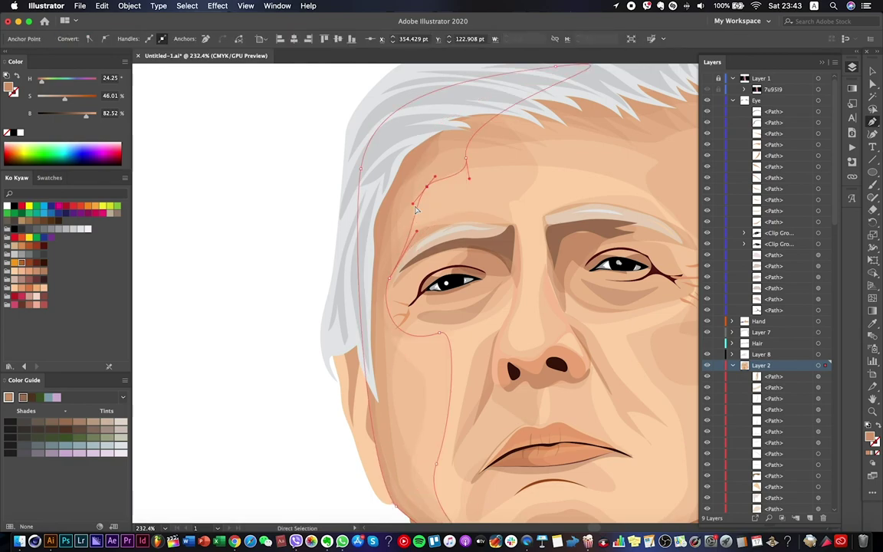
scroll(435, 240, "down", 5)
key("super+shift+a")
scroll(350, 266, "down", 3)
scroll(445, 241, "down", 1)
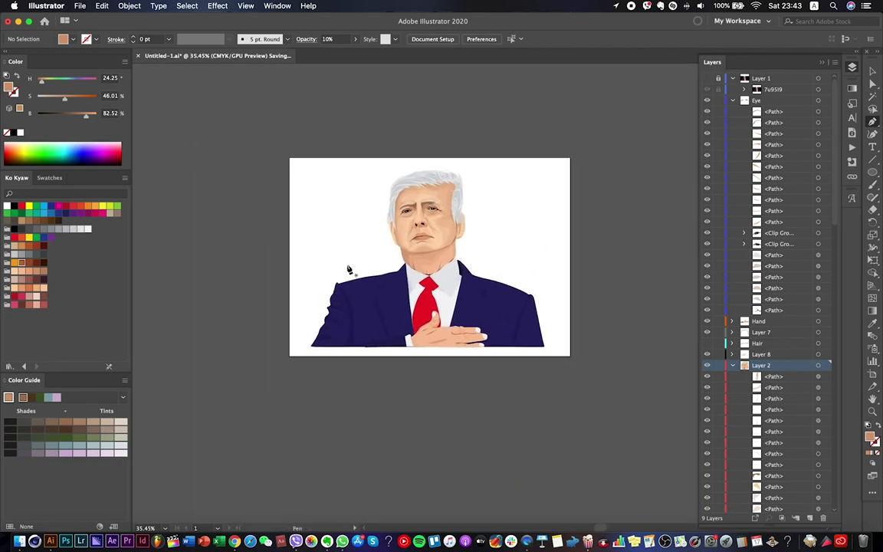
Fit the artboard in the window and compare the portrait with the reference photo by toggling Layer 1.
key("super+0")
left_click(707, 78)
left_click(707, 78)
left_click(707, 78)
left_click(708, 78)
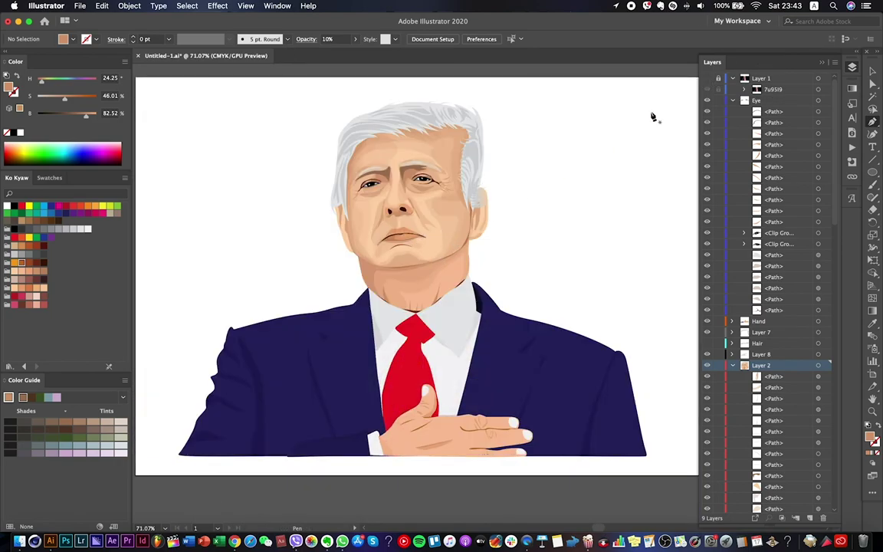
left_click(707, 79)
left_click(707, 79)
Draw a closed brown shape with the Pen tool from beside the nostril across the right-hand cheek to below the mouth corner.
scroll(656, 207, "up", 3)
left_click(397, 213)
left_click(443, 234)
left_click(461, 249)
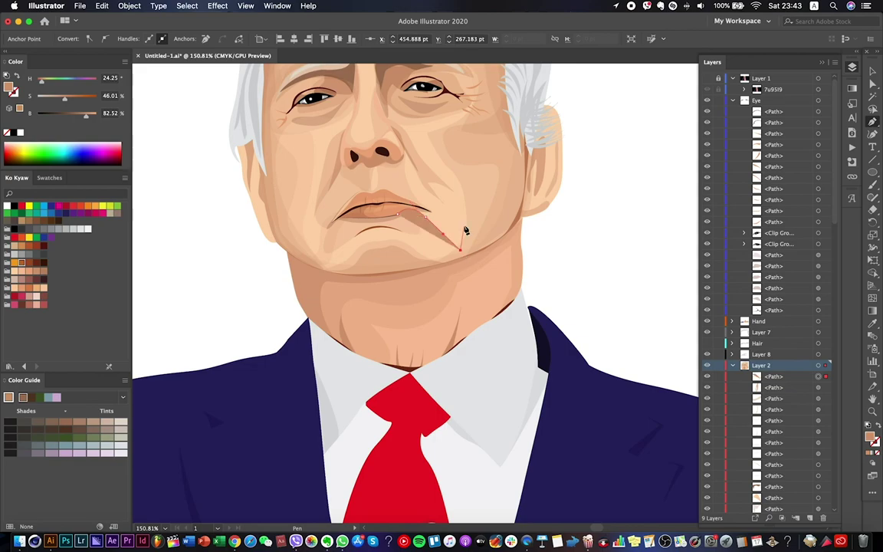
left_click(463, 201)
left_click(410, 159)
left_click(389, 161)
left_click(400, 201)
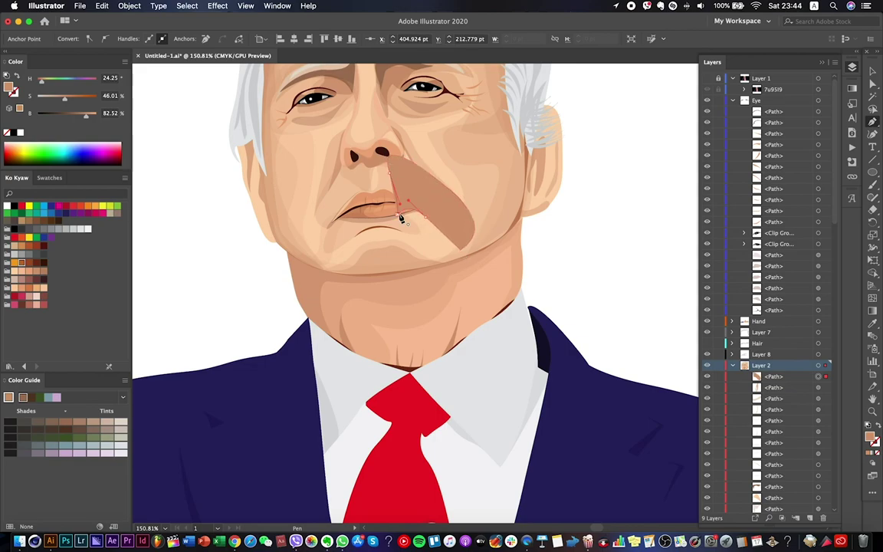
Cut the brown cheek shape and paste it in front of the base face shape, beneath the mouth and nose details.
left_click(870, 88)
key("ctrl+x")
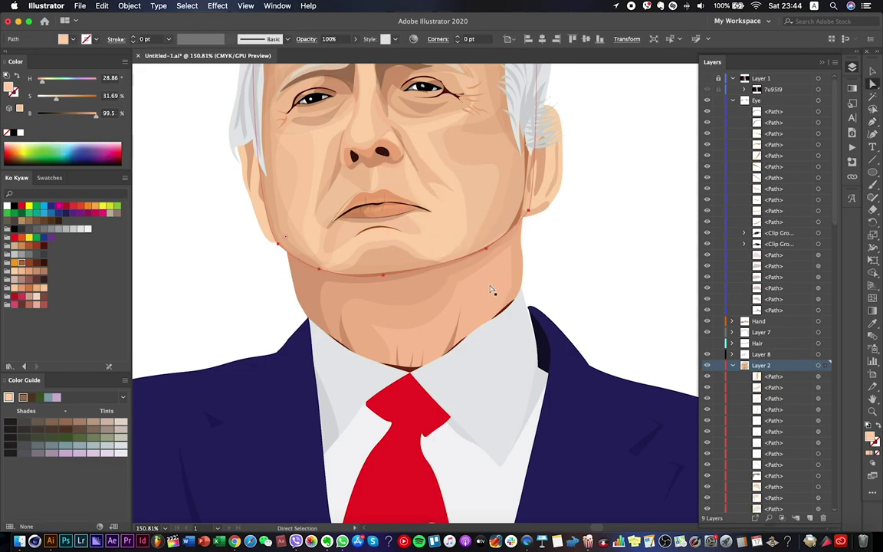
right_click(467, 264)
left_click(473, 302)
key("ctrl+f")
key("Escape")
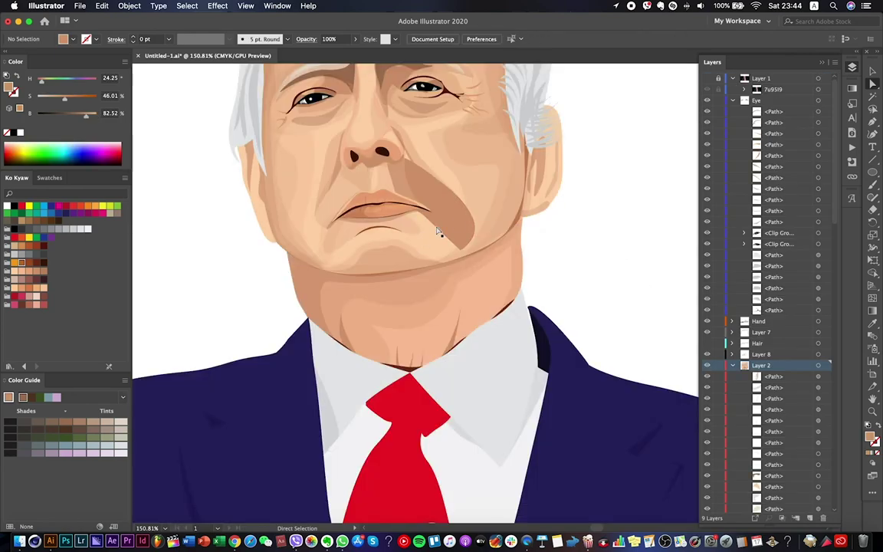
Set the brown cheek shape's opacity to 17% and reshape its lower end so it reaches the jawline.
left_click(355, 39)
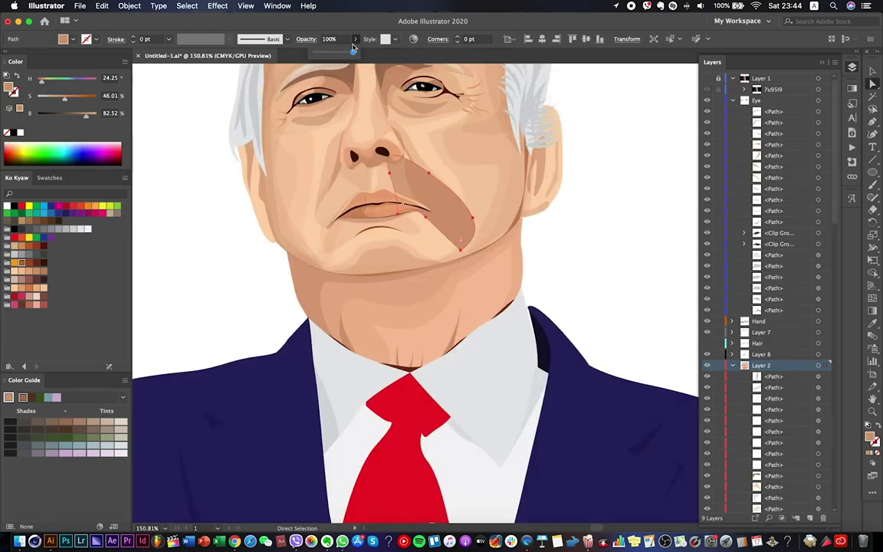
left_click_drag(355, 52, 333, 54)
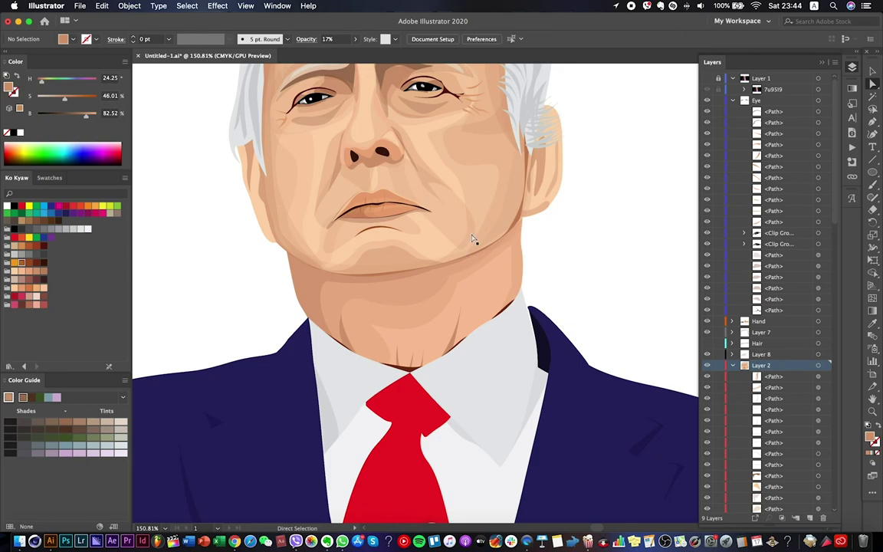
left_click_drag(460, 252, 508, 259)
left_click(457, 223)
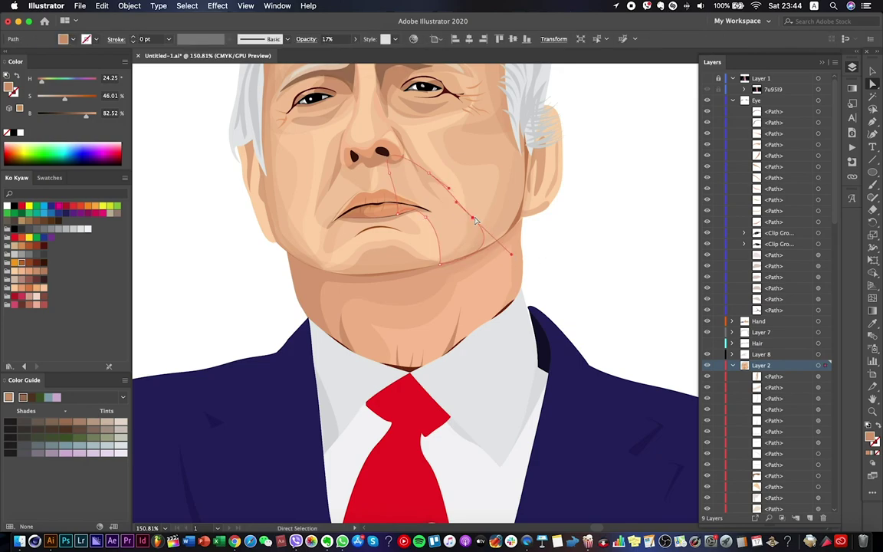
left_click(507, 205)
Adjust the lower anchors of the smile-line shading beside the right-hand mouth corner, and save the file.
scroll(572, 228, "down", 5)
scroll(576, 228, "up", 3)
left_click(576, 229, "alt")
scroll(518, 203, "up", 3)
left_click(503, 201)
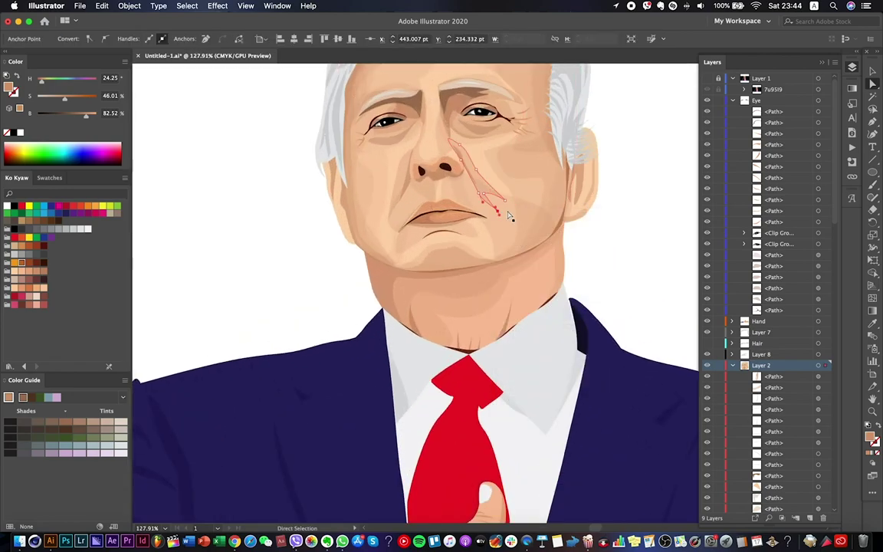
left_click(634, 276)
scroll(635, 276, "down", 5)
key("super+s")
scroll(574, 253, "up", 3)
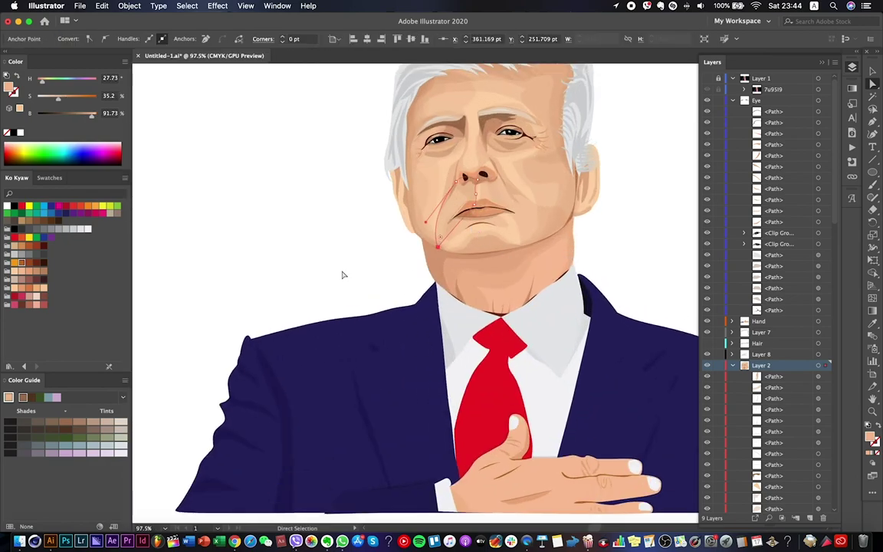
scroll(341, 274, "down", 4)
scroll(557, 270, "down", 1)
scroll(536, 274, "up", 3)
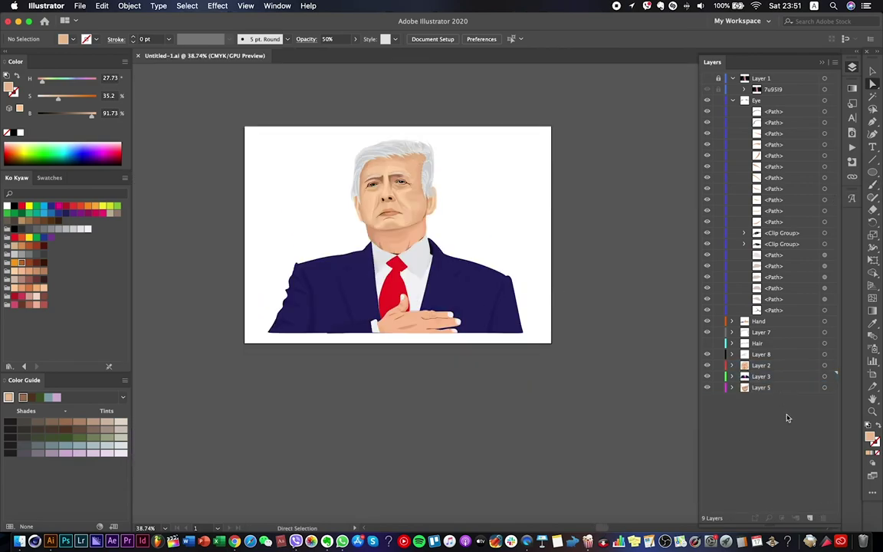
Add a new layer below all the others and draw a rectangle on it covering the artboard.
key("super+l")
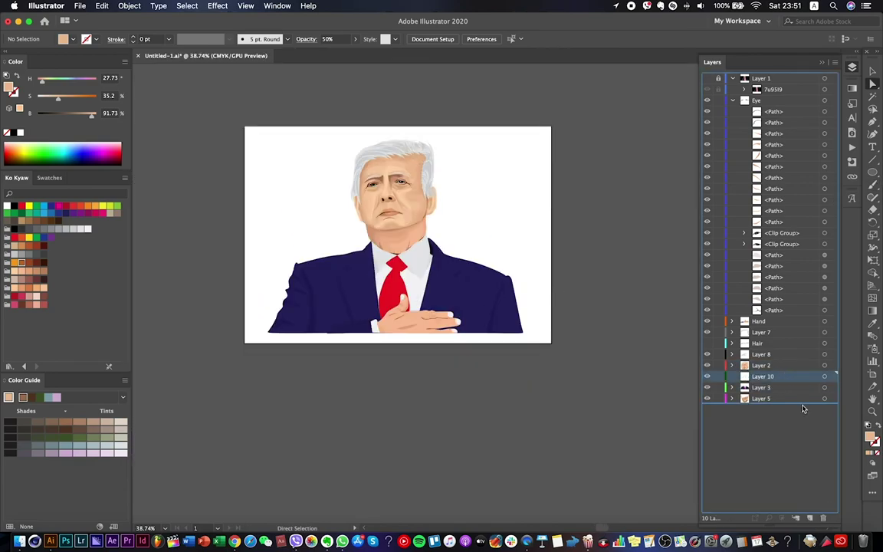
left_click_drag(872, 172, 782, 171)
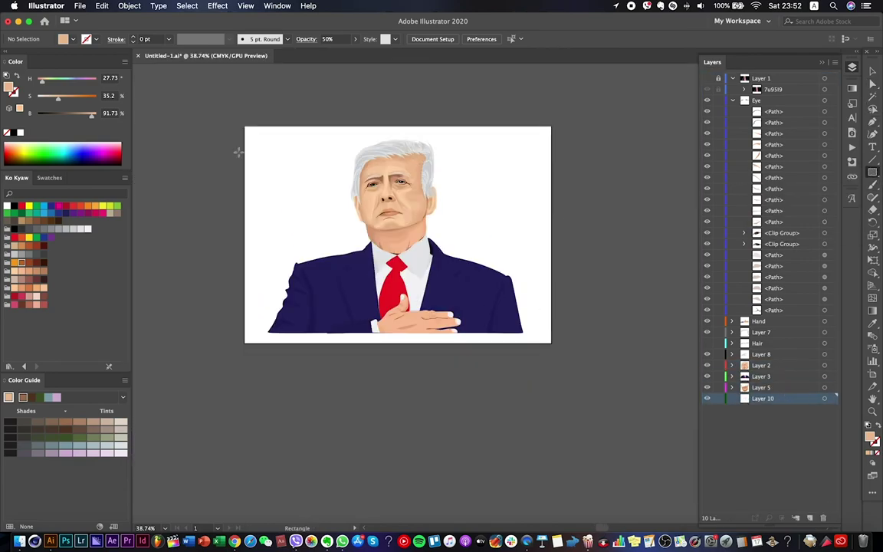
left_click_drag(245, 128, 551, 342)
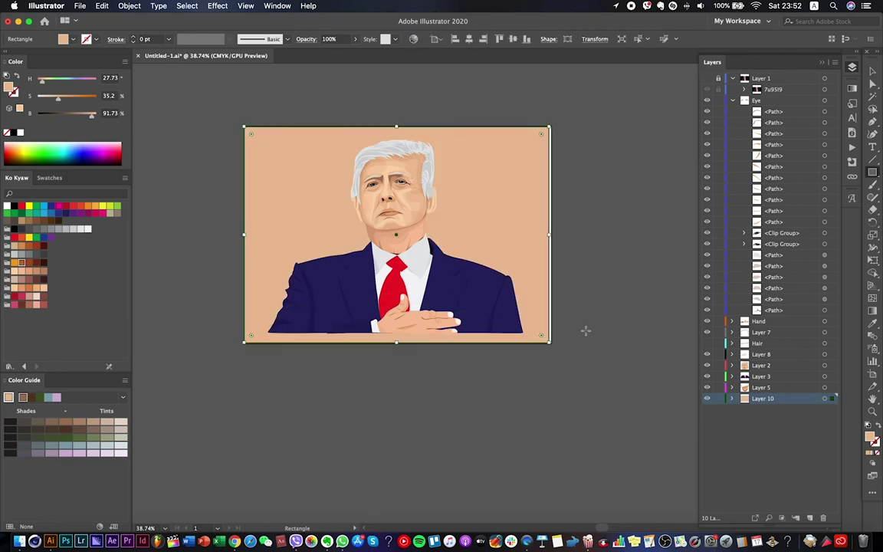
Fill the background rectangle with dark red and stretch its side to the artboard's right-hand edge.
left_click(66, 206)
key("v")
left_click_drag(549, 238, 551, 234)
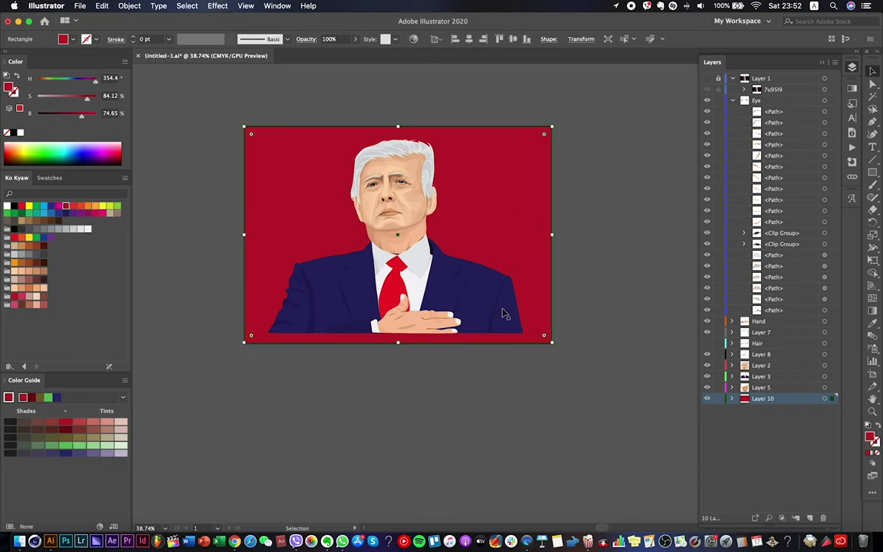
Lock the red background, then move the whole portrait down to the artboard's lower edge and enlarge it slightly.
key("ctrl+2")
left_click_drag(311, 197, 518, 231)
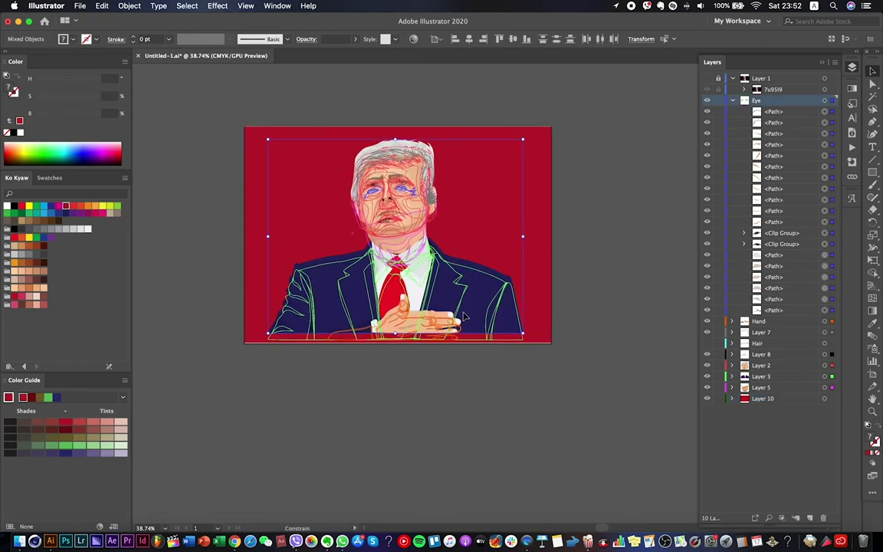
left_click(482, 280)
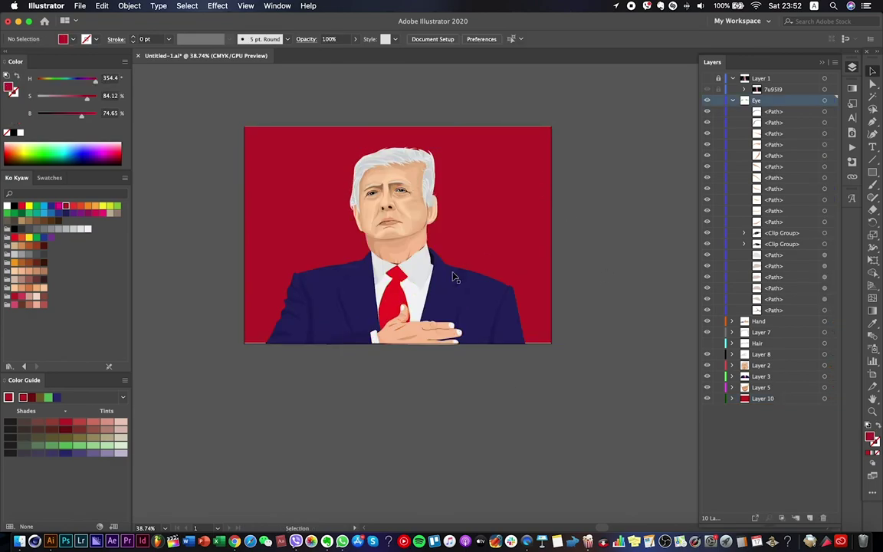
left_click(873, 147)
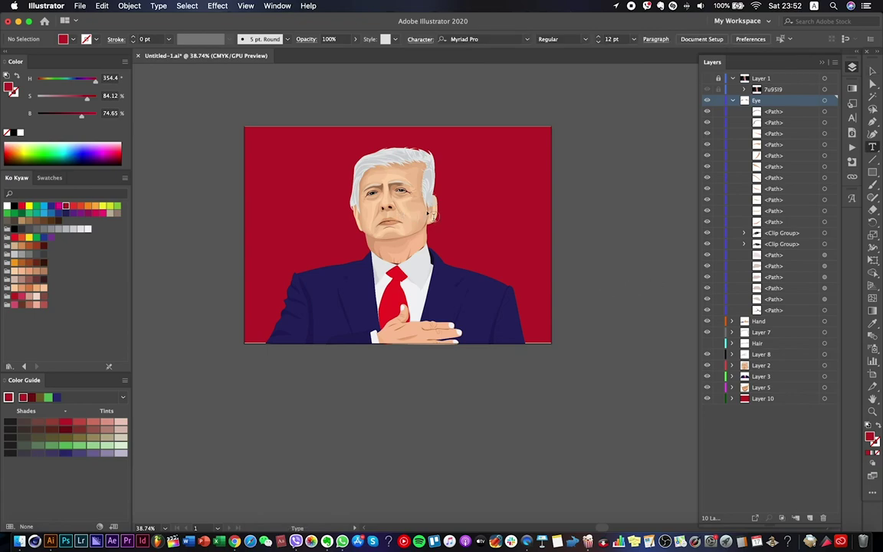
key("v")
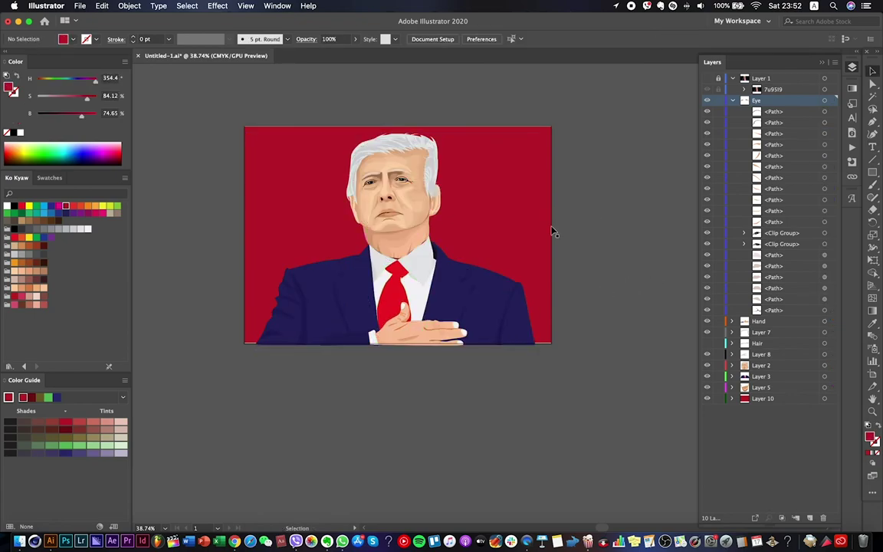
Hide the panels and review the finished portrait on its red background at a larger view.
scroll(552, 231, "up", 2)
key("Tab")
scroll(447, 231, "up", 2)
left_click(509, 179)
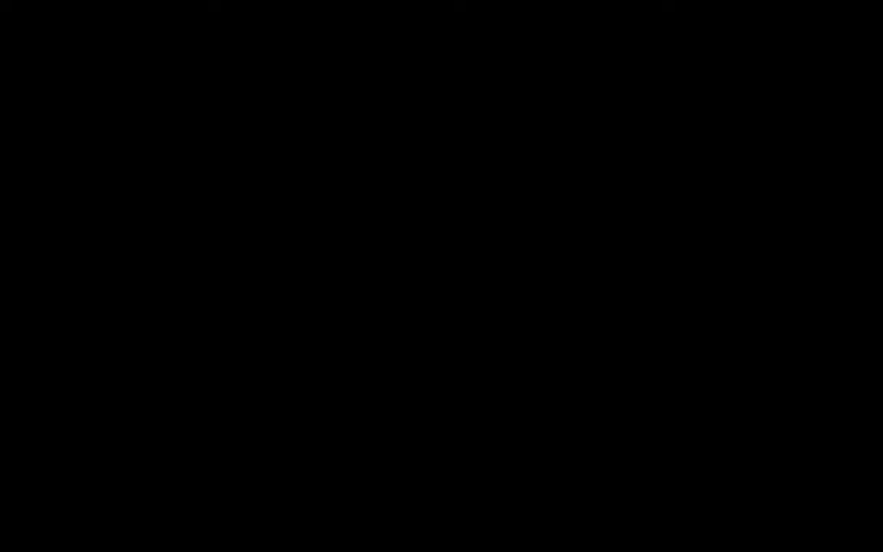